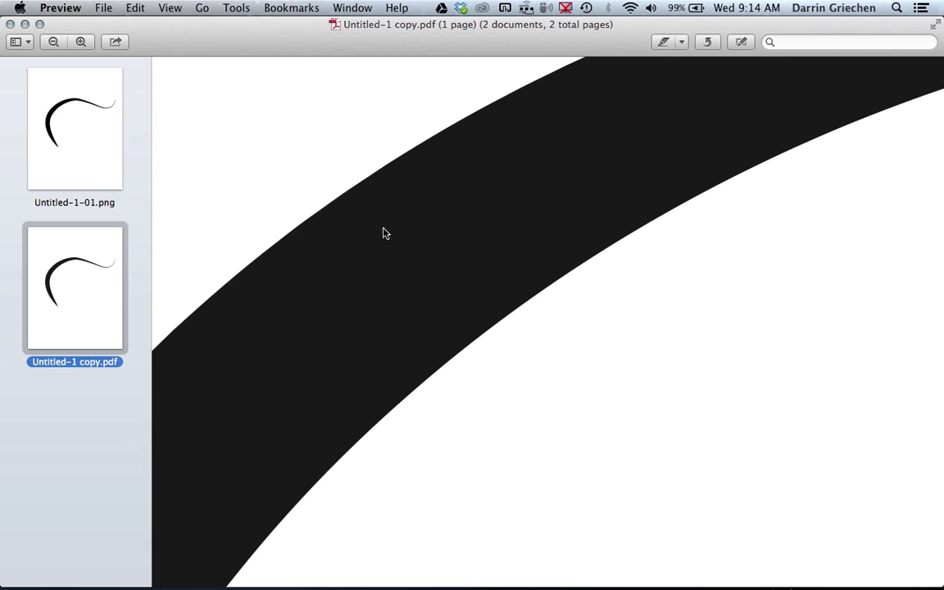
# Show the pixelated Untitled-1-01.png from the Preview sidebar
pyautogui.click(98, 164)
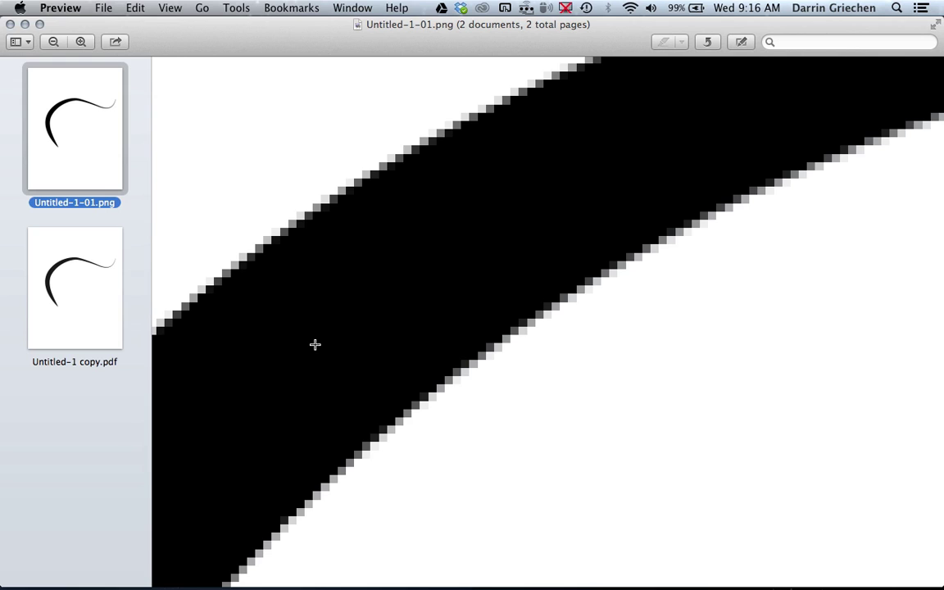
# Compare the PDF and PNG curves in Preview, ending on the smooth Untitled-1 copy.pdf
pyautogui.click(101, 312)
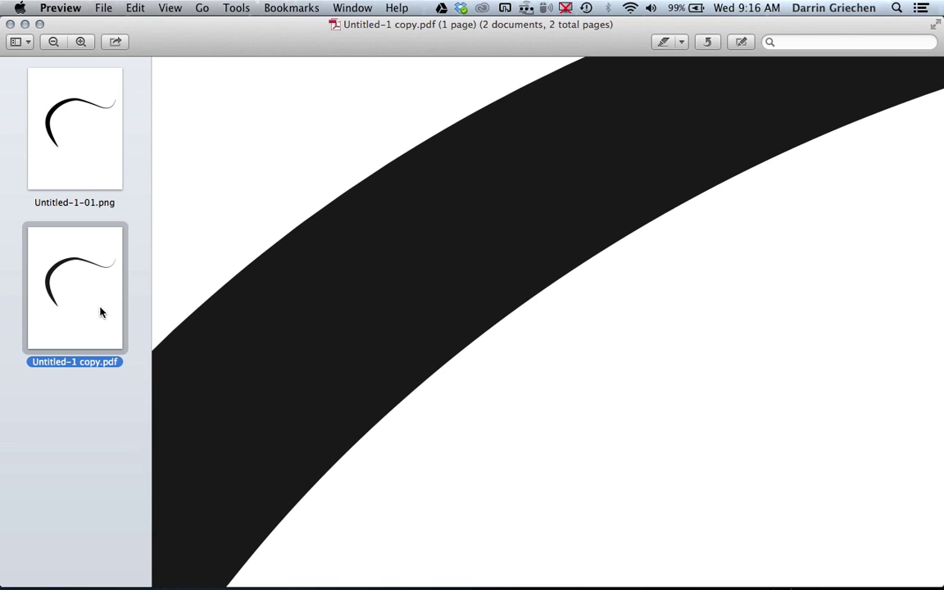
pyautogui.click(71, 164)
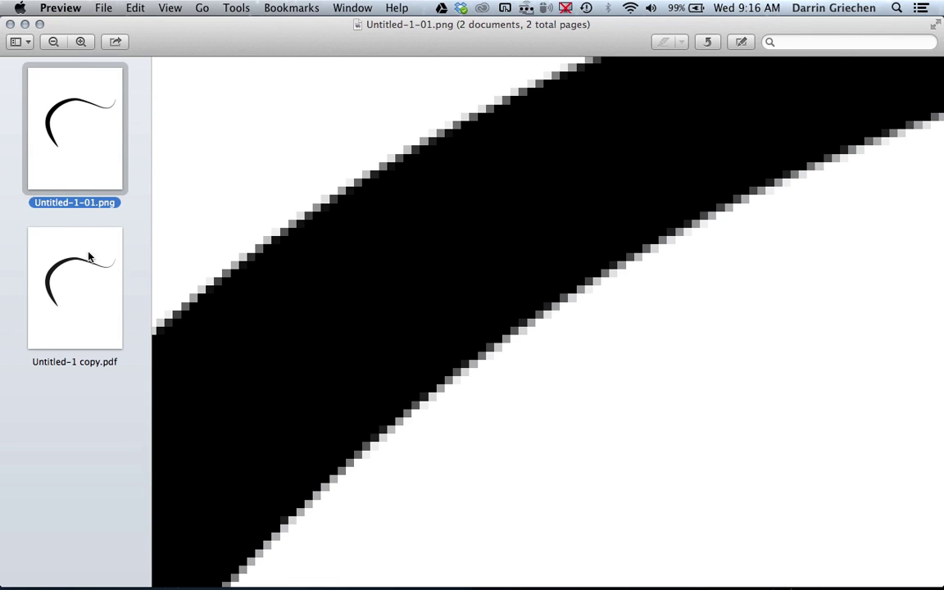
pyautogui.click(91, 278)
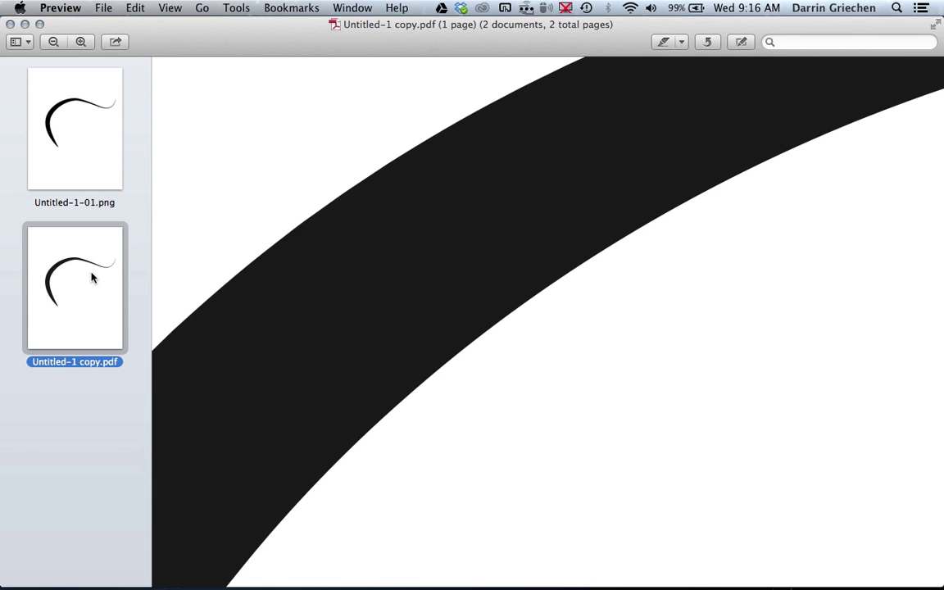
pyautogui.press('super+plus')
pyautogui.press('super+plus')
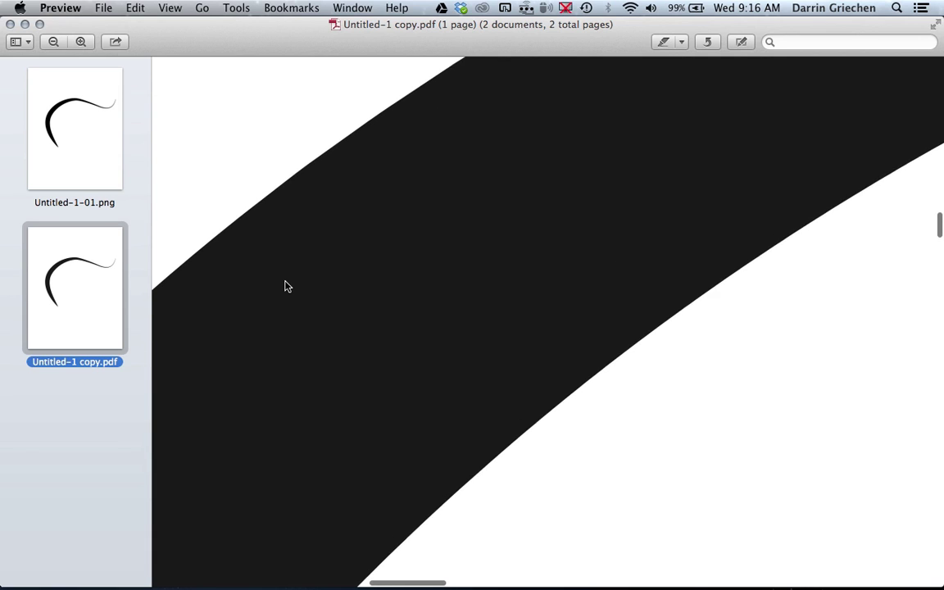
pyautogui.press('super+plus')
pyautogui.press('super+plus')
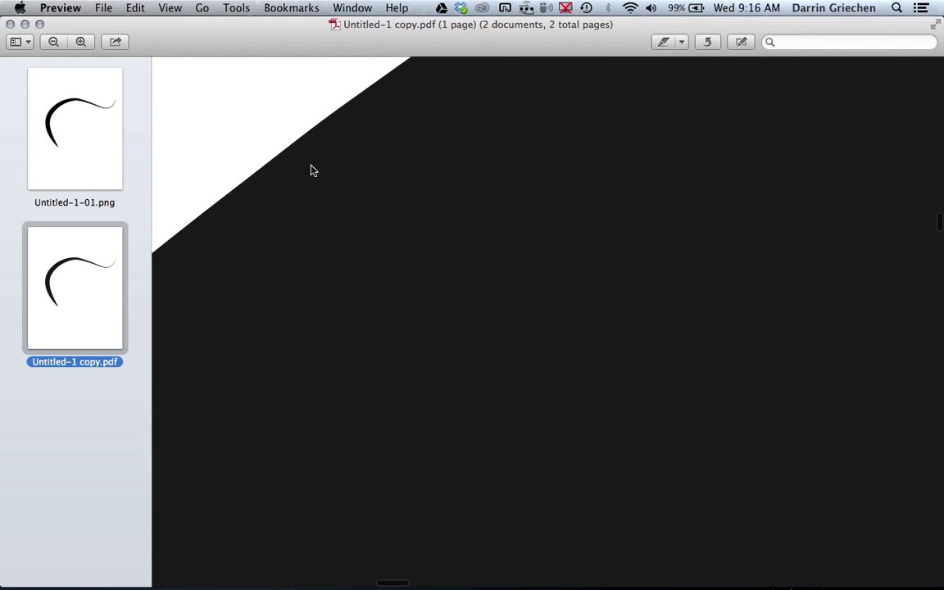
pyautogui.press('super+minus')
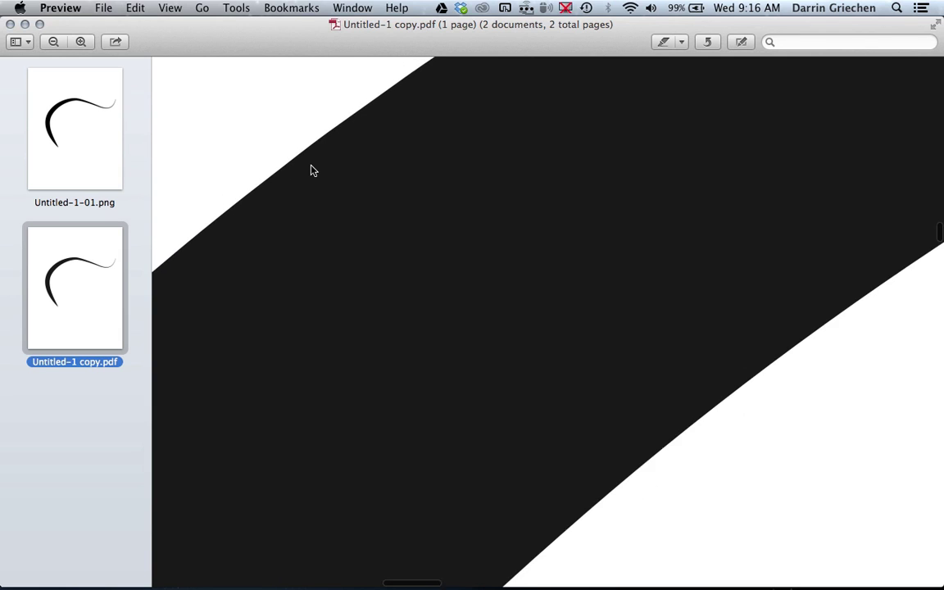
pyautogui.press('super+minus')
pyautogui.scroll(-2, 311, 171)
pyautogui.scroll(-2, 311, 170)
pyautogui.scroll(-2, 312, 170)
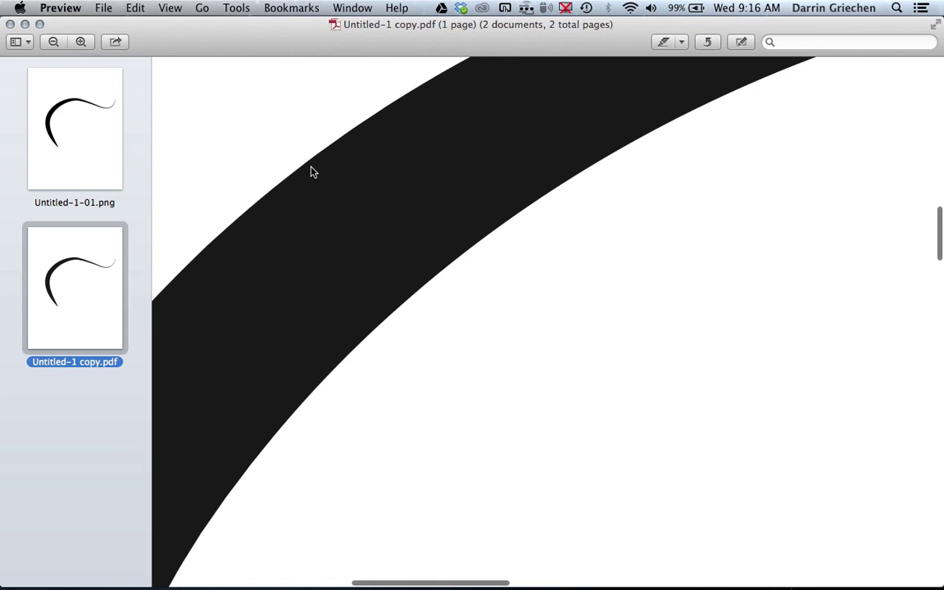
pyautogui.scroll(-1, 312, 171)
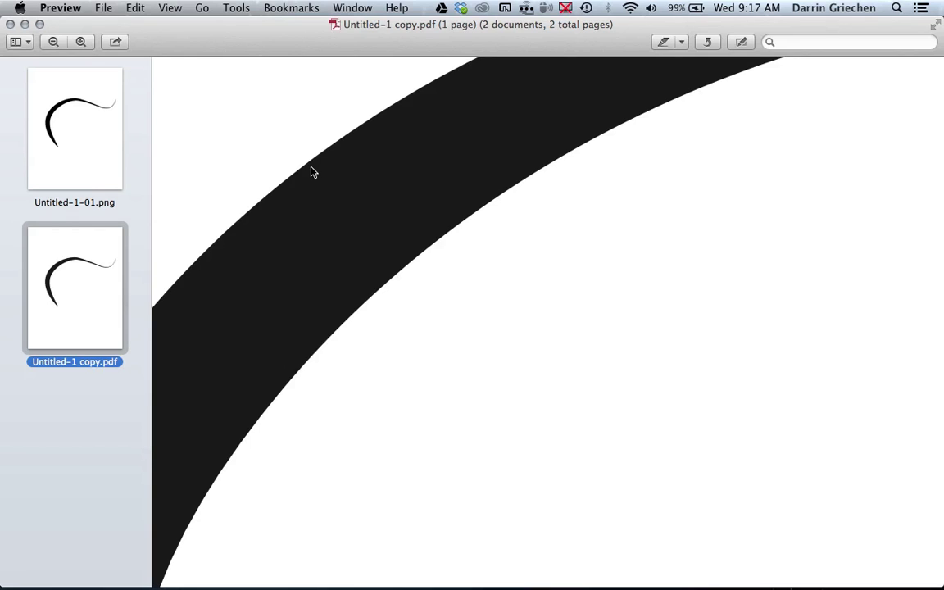
# Compare the PNG and PDF curves again, ending on the PNG, then move to the Photoshop Space
pyautogui.click(91, 128)
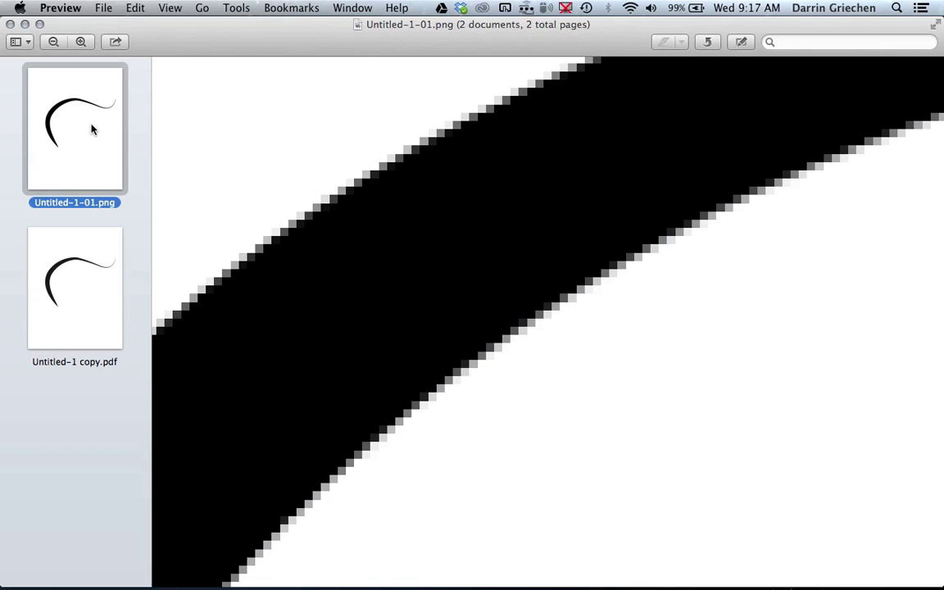
pyautogui.click(82, 287)
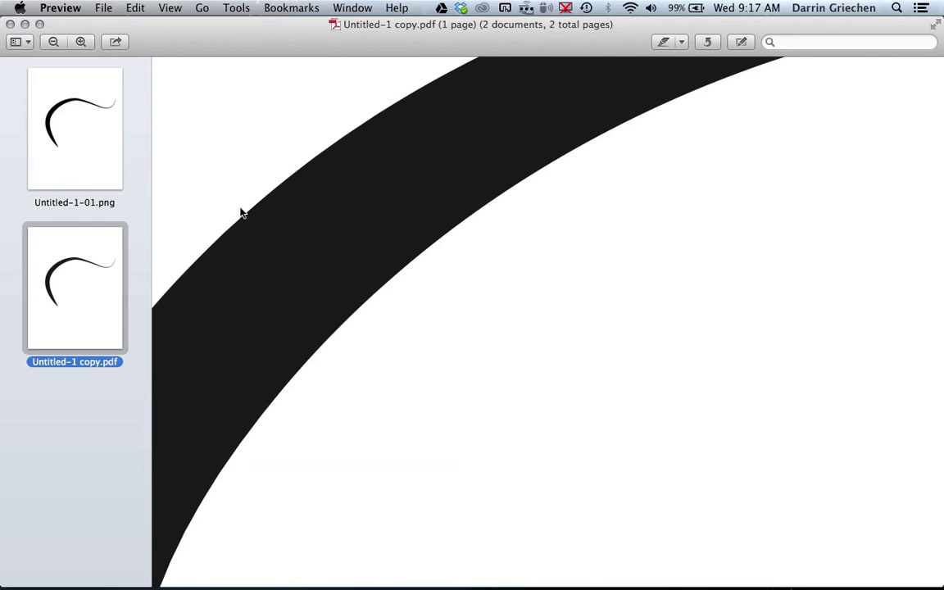
pyautogui.click(78, 136)
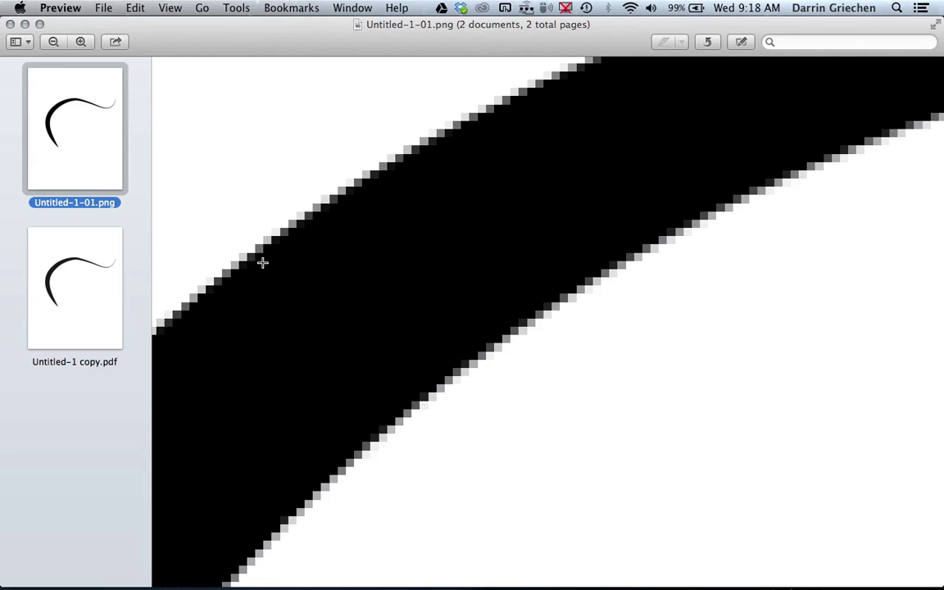
pyautogui.hotkey('ctrl', 'Right')
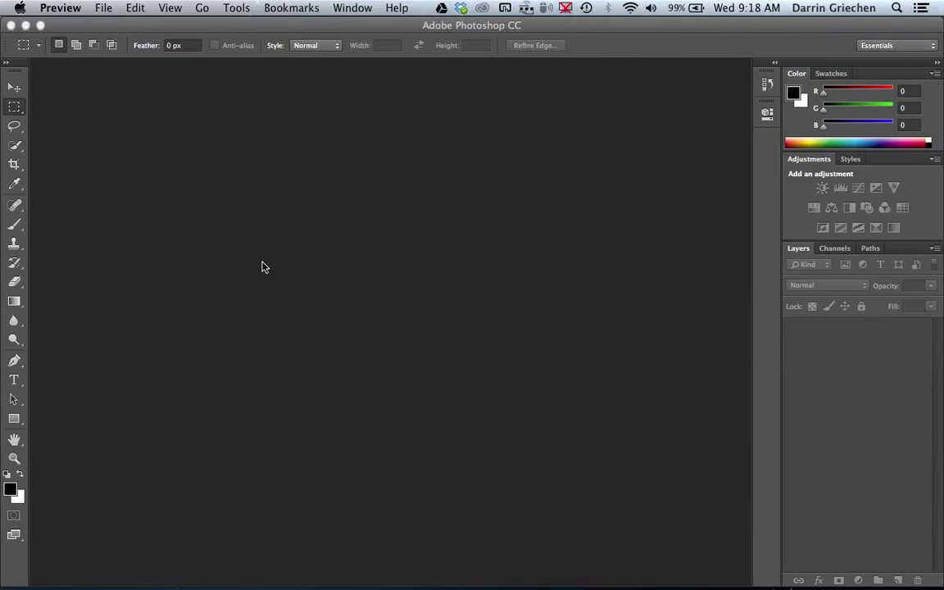
# Export the Illustrator curve as Untitled-2.png in PNG format using artboards
pyautogui.hotkey('ctrl', 'Right')
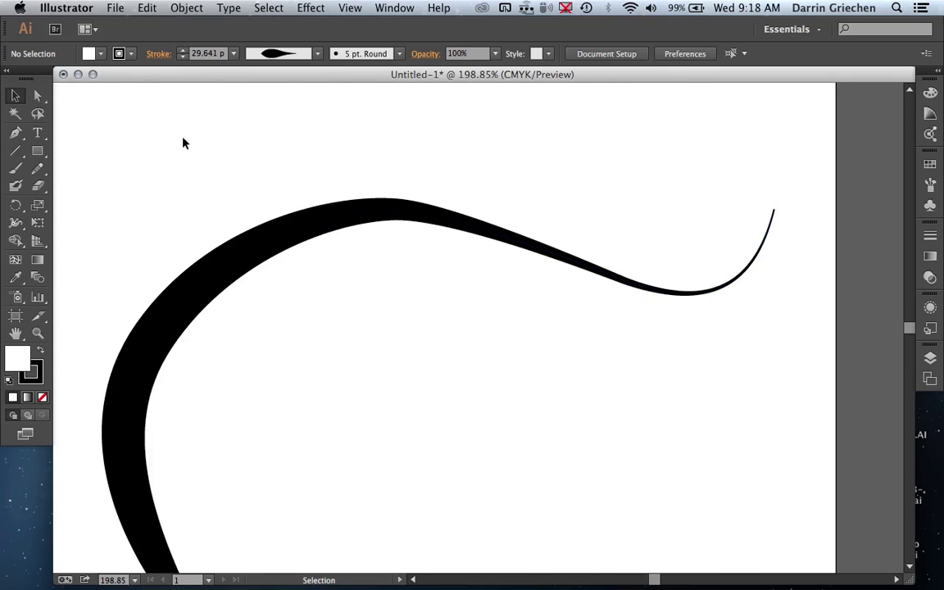
pyautogui.click(117, 10)
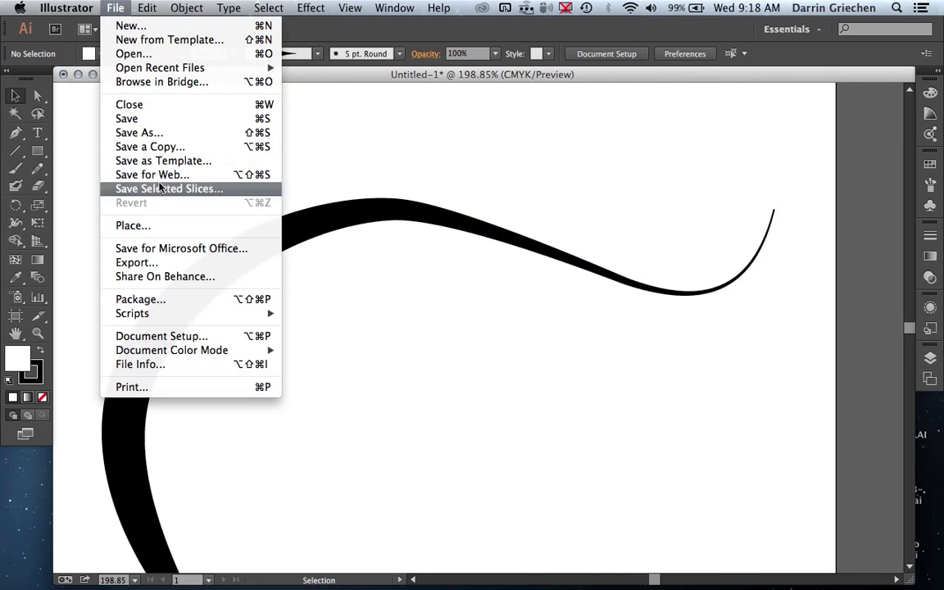
pyautogui.click(167, 261)
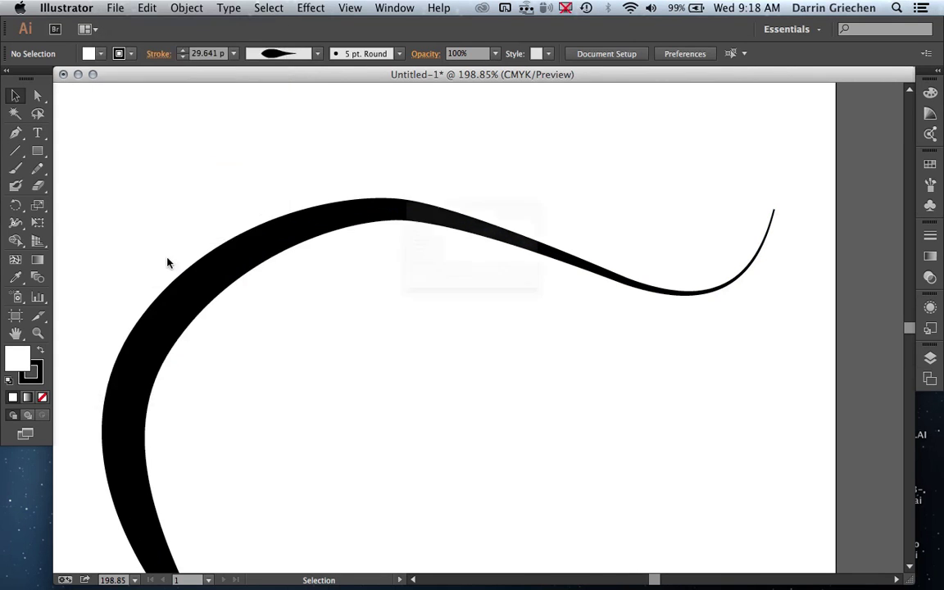
pyautogui.click(271, 261)
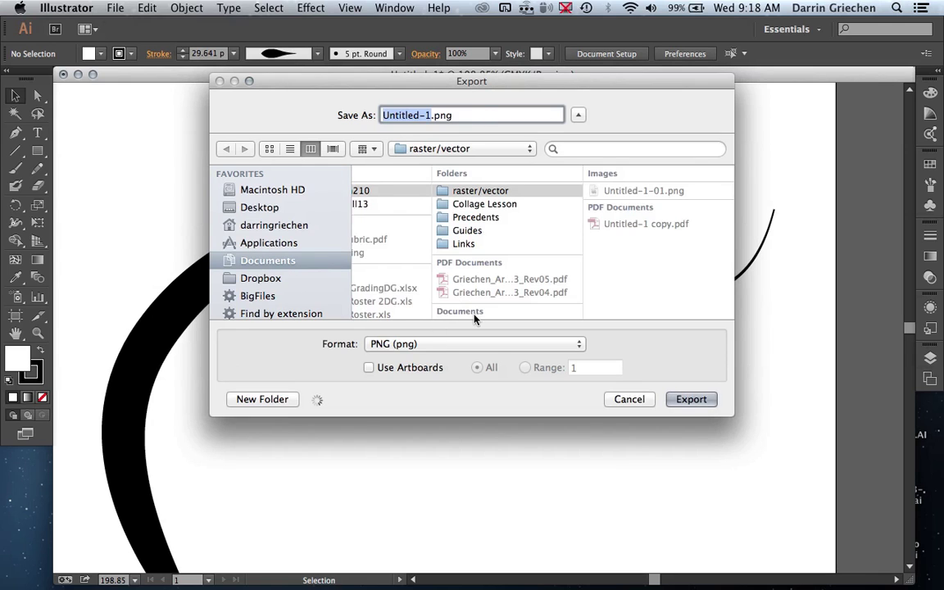
pyautogui.click(426, 115)
pyautogui.press('BackSpace')
pyautogui.write('2')
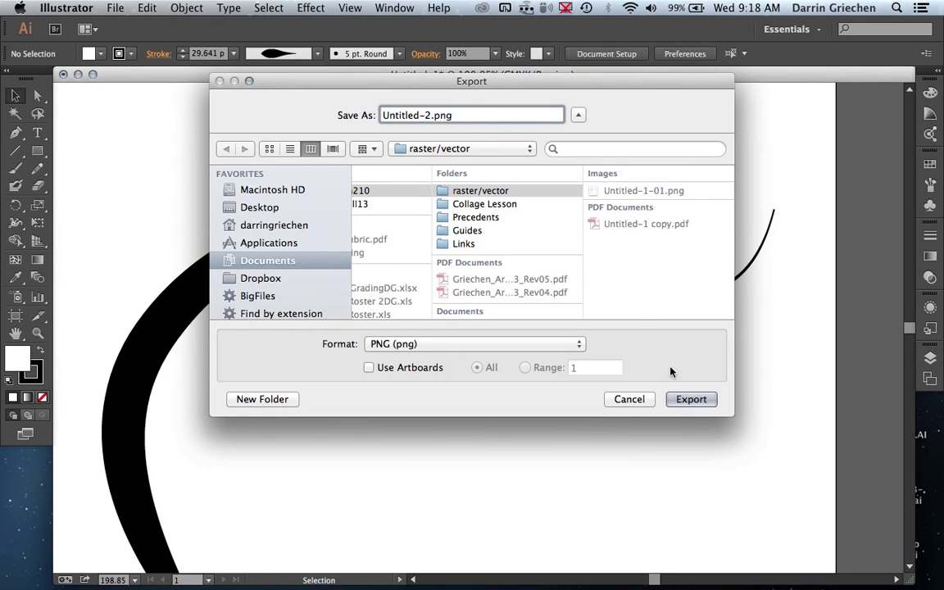
pyautogui.click(693, 401)
pyautogui.click(369, 367)
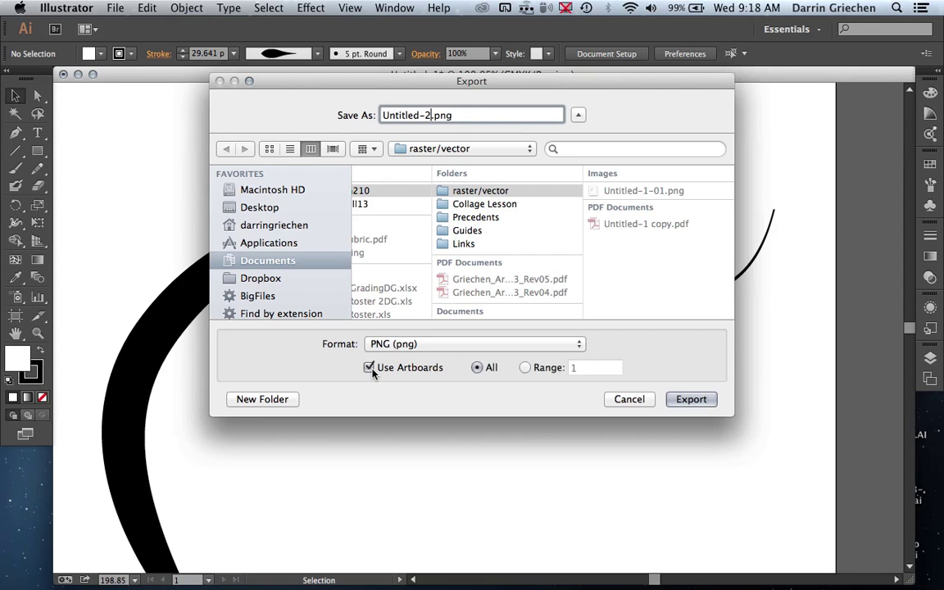
pyautogui.click(683, 400)
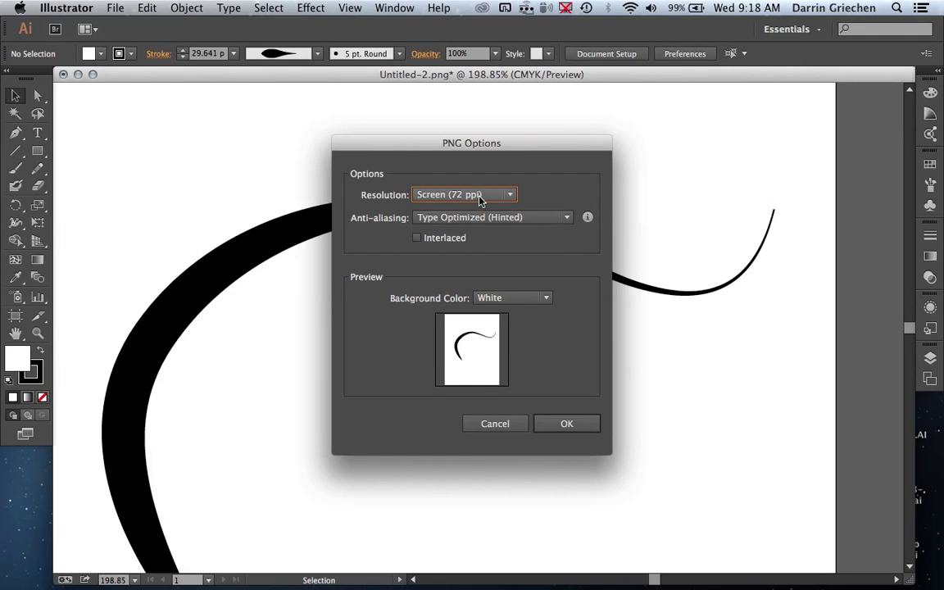
# Write the PNG export at High (300 ppi) resolution
pyautogui.click(480, 200)
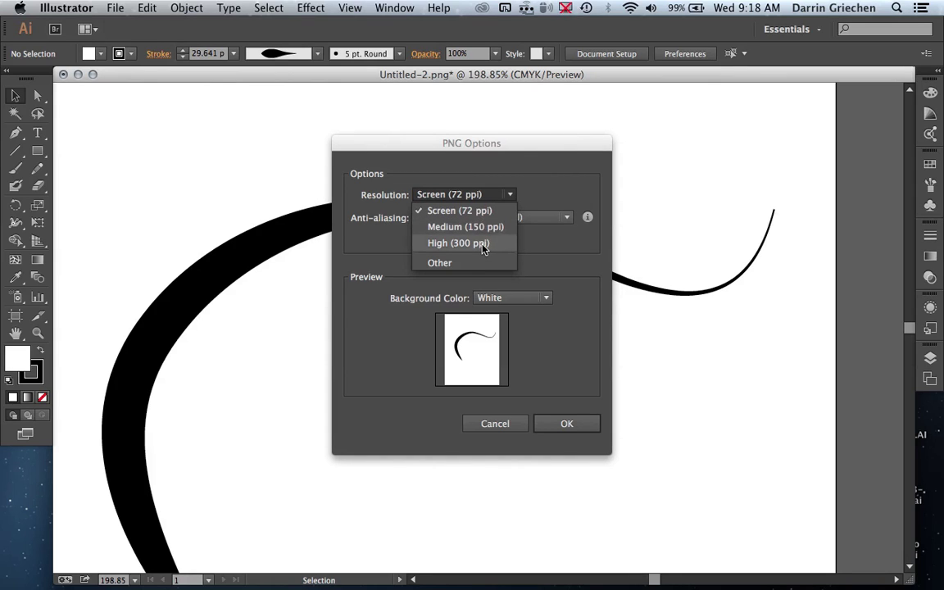
pyautogui.click(483, 244)
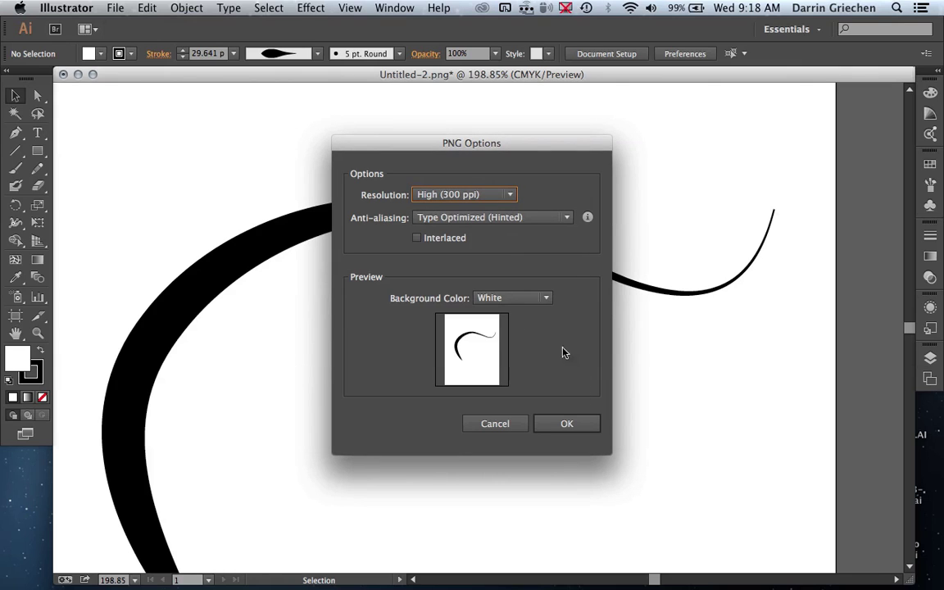
pyautogui.click(565, 423)
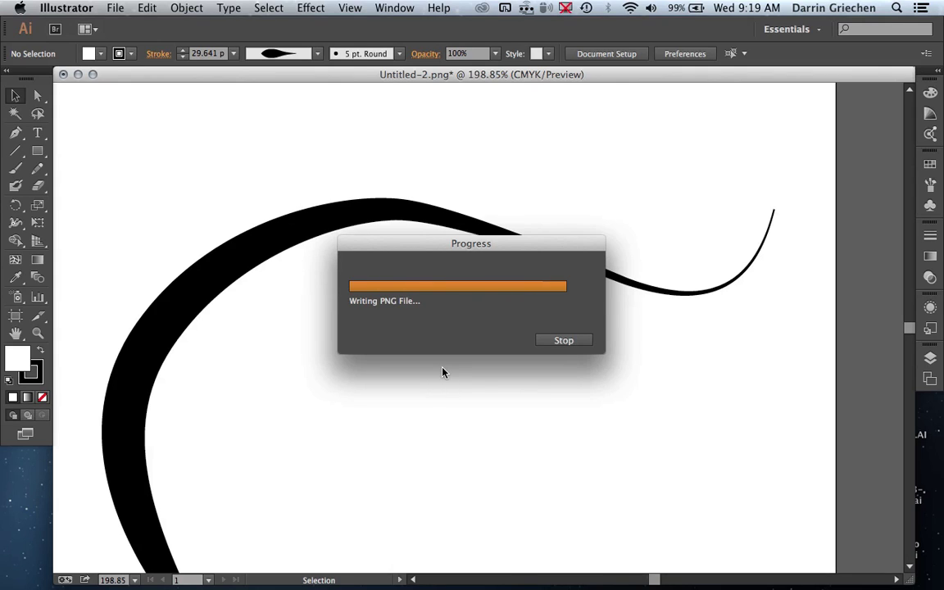
# Open Untitled-2-01.png from raster/vector in its own Preview window and enlarge it
pyautogui.hotkey('ctrl', 'Right')
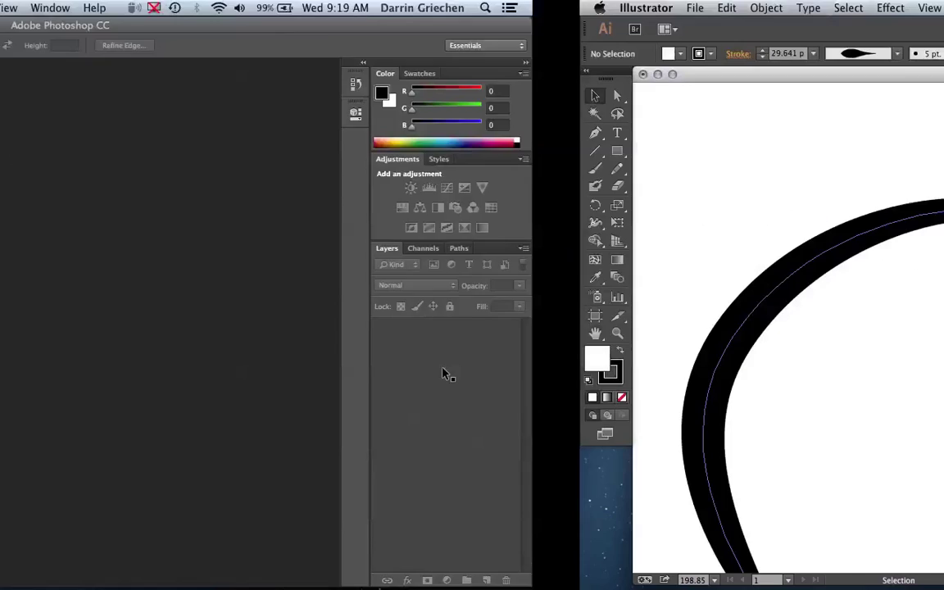
pyautogui.hotkey('ctrl', 'Right')
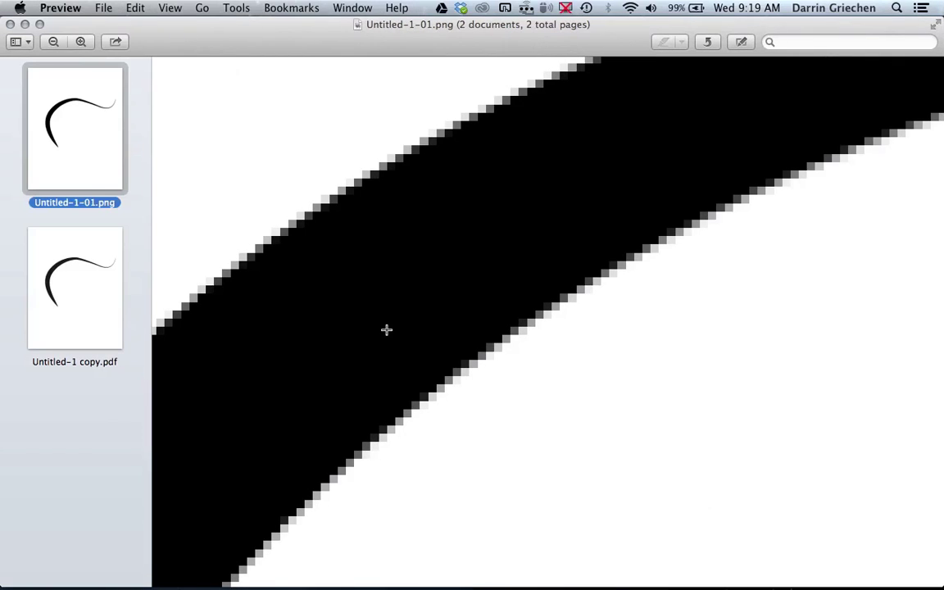
pyautogui.click(100, 9)
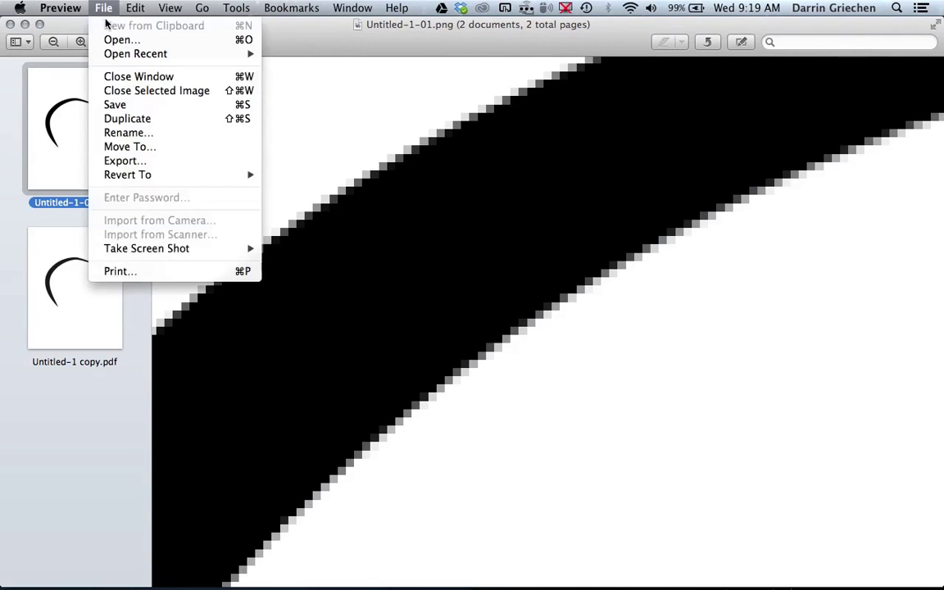
pyautogui.click(117, 41)
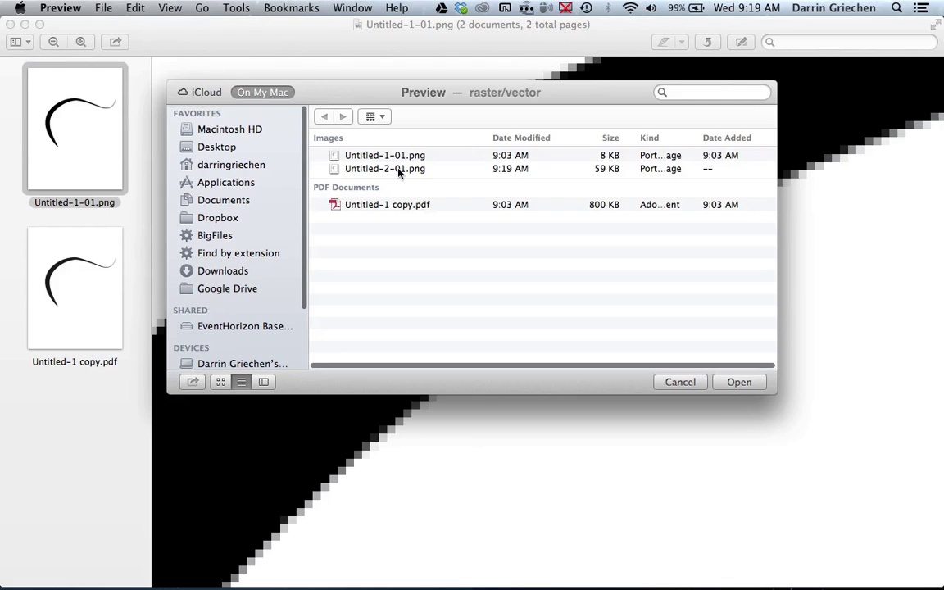
pyautogui.click(398, 169)
pyautogui.click(742, 385)
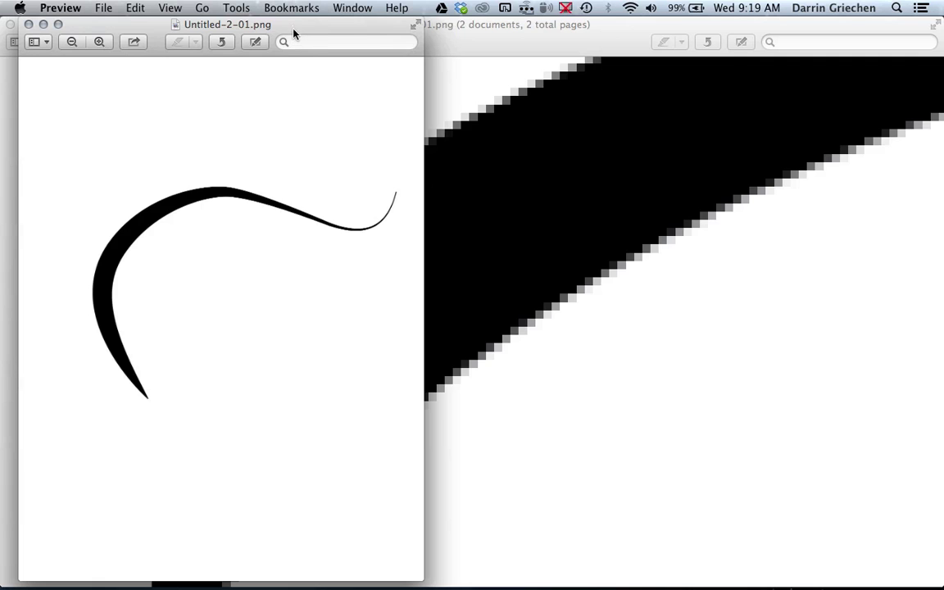
pyautogui.moveTo(293, 27)
pyautogui.mouseDown()
pyautogui.moveTo(555, 52)
pyautogui.moveTo(519, 35)
pyautogui.mouseUp()
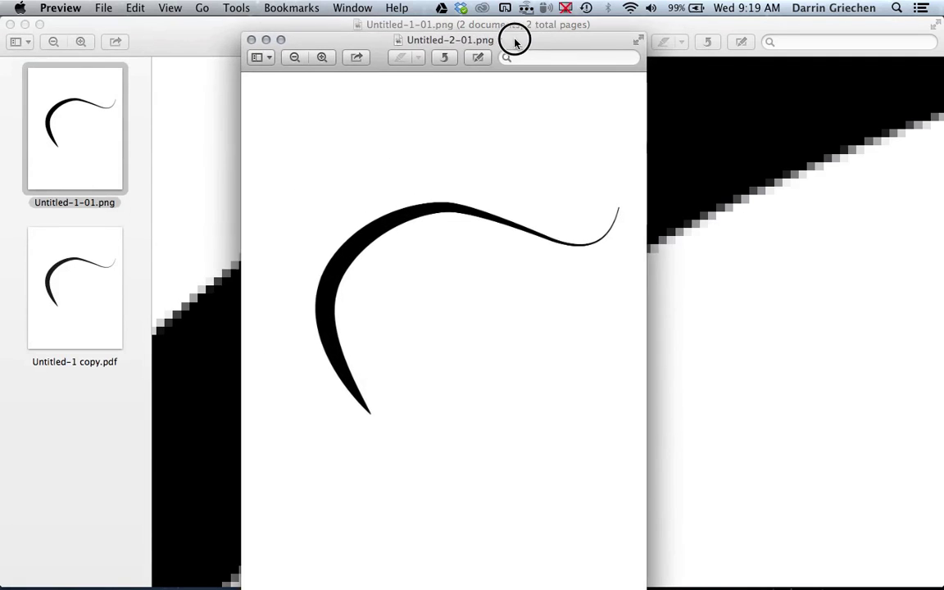
pyautogui.doubleClick(518, 35)
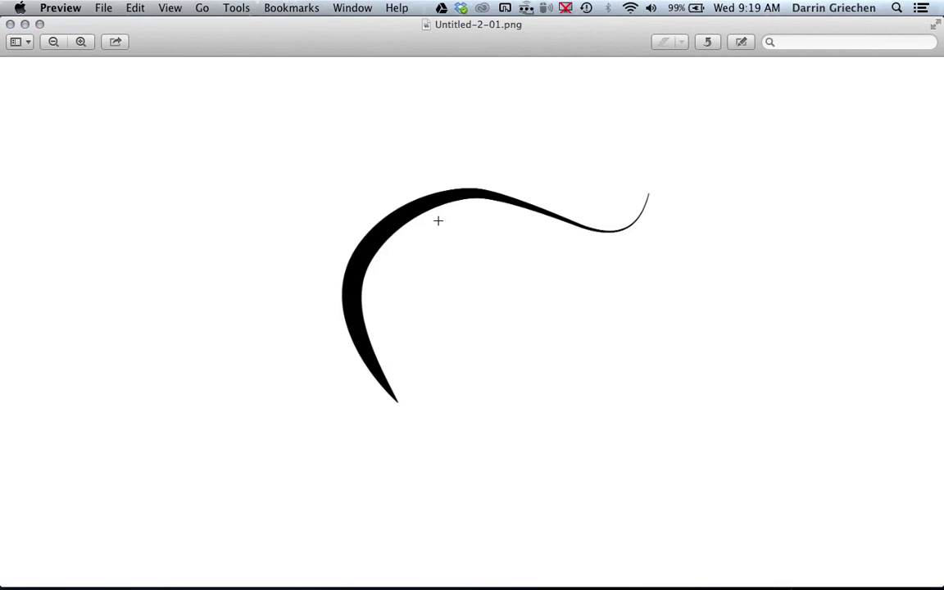
# Zoom in on the Untitled-2-01.png curve's edge to inspect its smoothness, then zoom back out
pyautogui.scroll(3, 436, 221)
pyautogui.scroll(2, 436, 222)
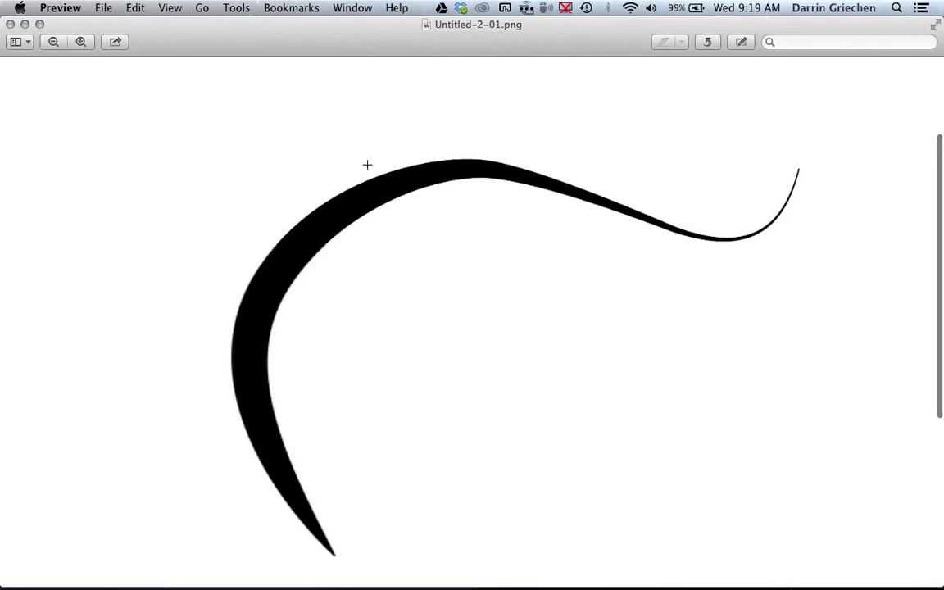
pyautogui.scroll(3, 365, 191)
pyautogui.scroll(2, 365, 191)
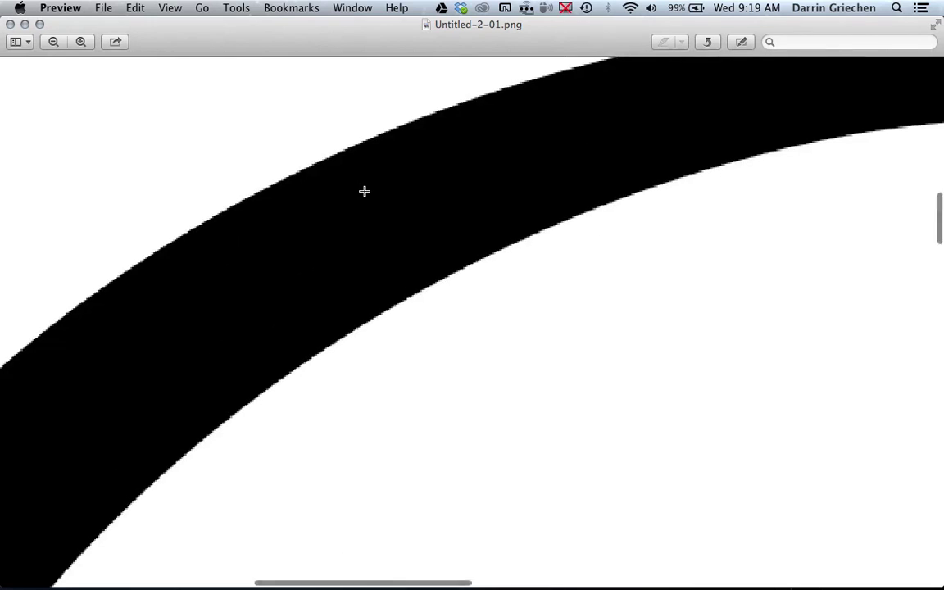
pyautogui.scroll(1, 365, 192)
pyautogui.scroll(2, 364, 192)
pyautogui.scroll(1, 365, 191)
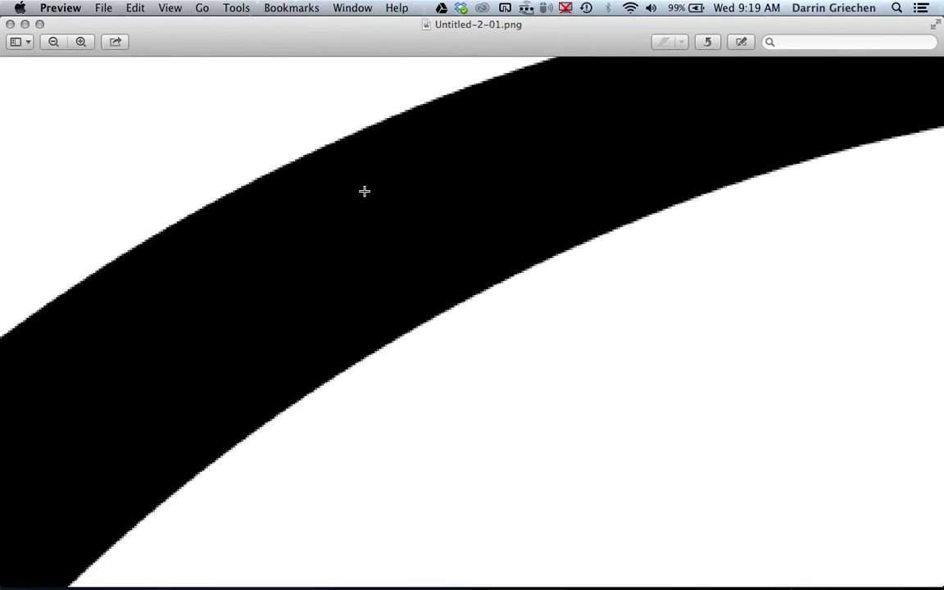
pyautogui.scroll(2, 365, 191)
pyautogui.scroll(-1, 365, 191)
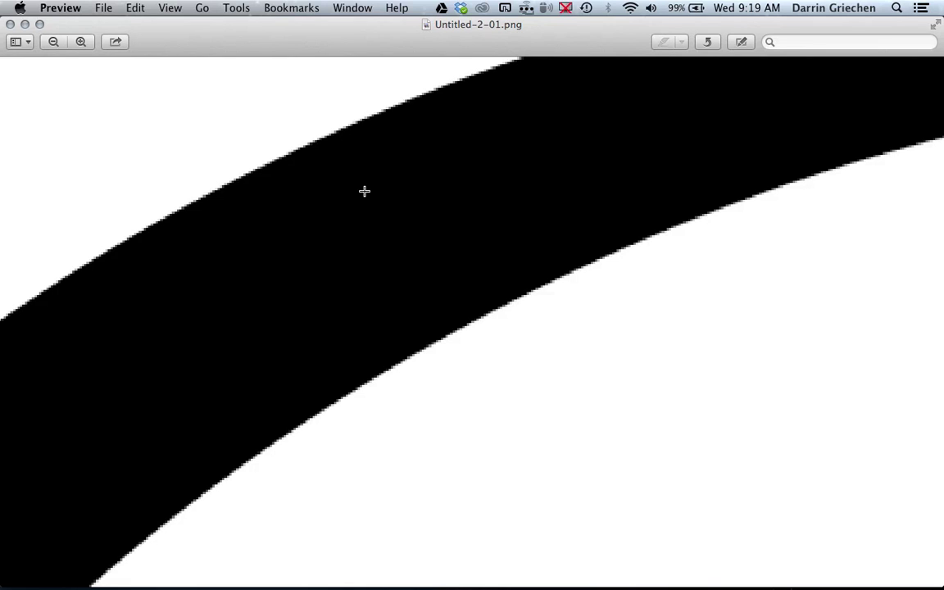
pyautogui.scroll(1, 365, 191)
pyautogui.scroll(2, 365, 191)
pyautogui.scroll(1, 364, 191)
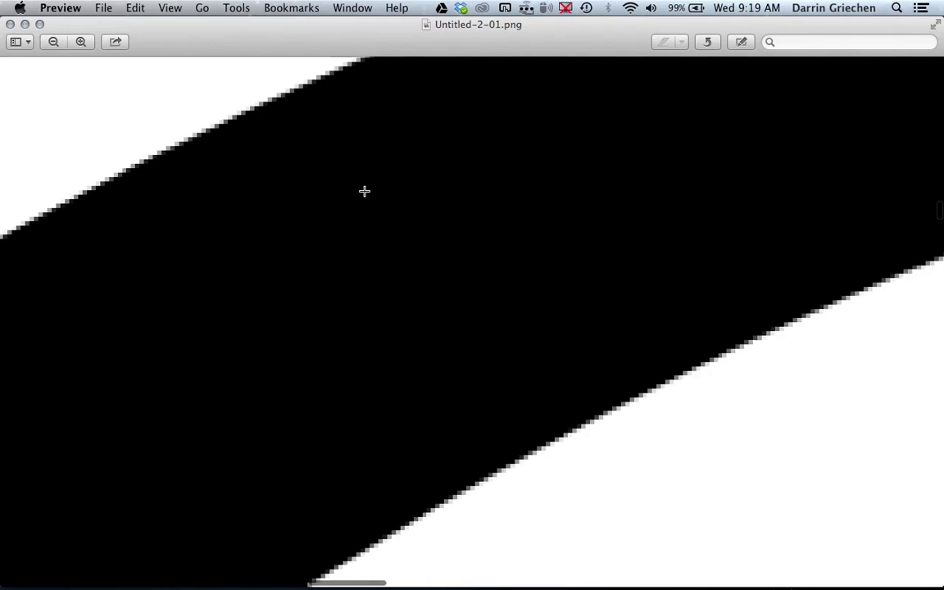
pyautogui.scroll(1, 365, 191)
pyautogui.scroll(-2, 365, 191)
pyautogui.scroll(1, 364, 191)
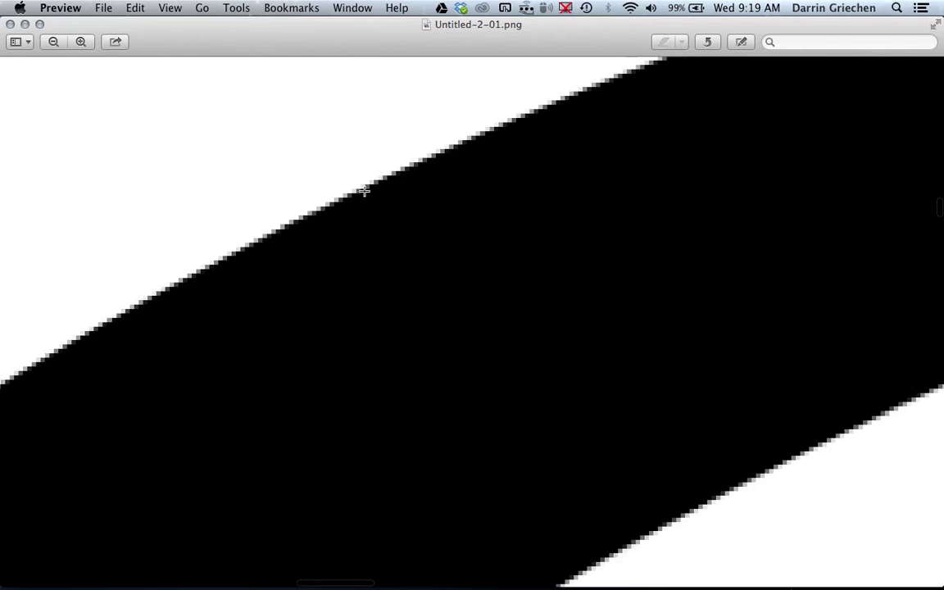
pyautogui.scroll(2, 365, 191)
pyautogui.scroll(1, 364, 191)
pyautogui.scroll(1, 364, 191)
pyautogui.scroll(1, 365, 191)
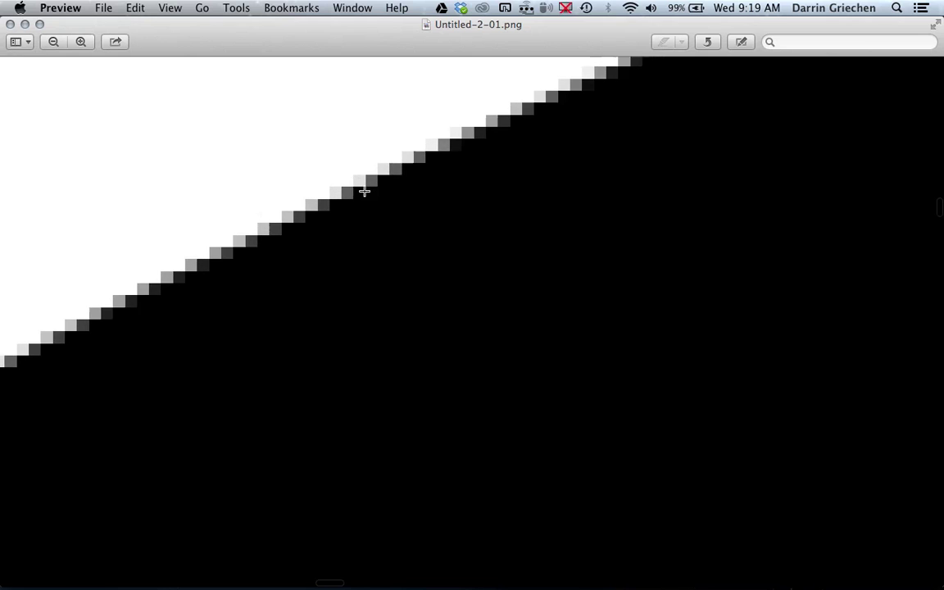
pyautogui.scroll(1, 365, 191)
pyautogui.scroll(-2, 365, 191)
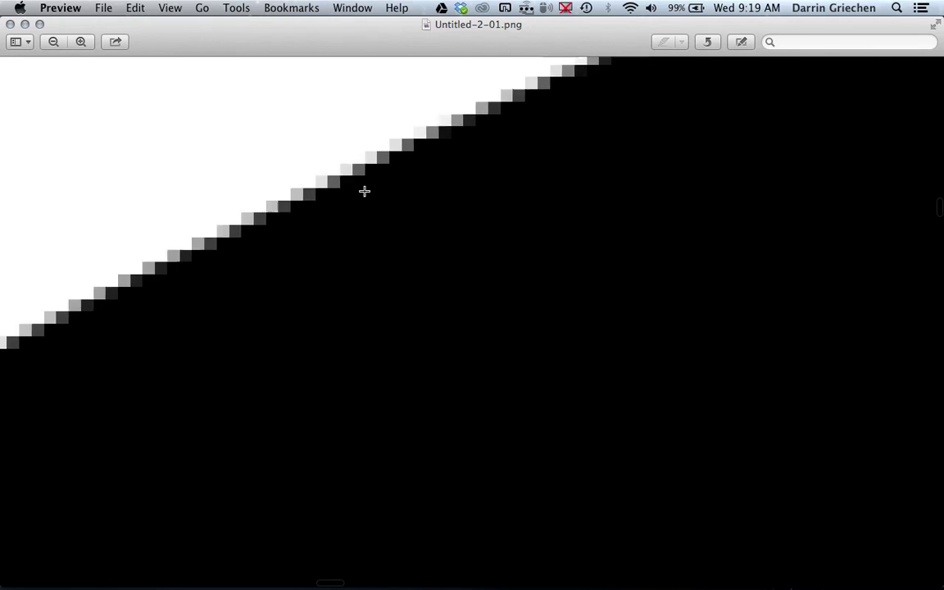
pyautogui.scroll(-10, 365, 191)
pyautogui.scroll(-3, 364, 191)
pyautogui.hscroll(2, 365, 191)
pyautogui.scroll(-3, 365, 191)
pyautogui.hscroll(2, 365, 191)
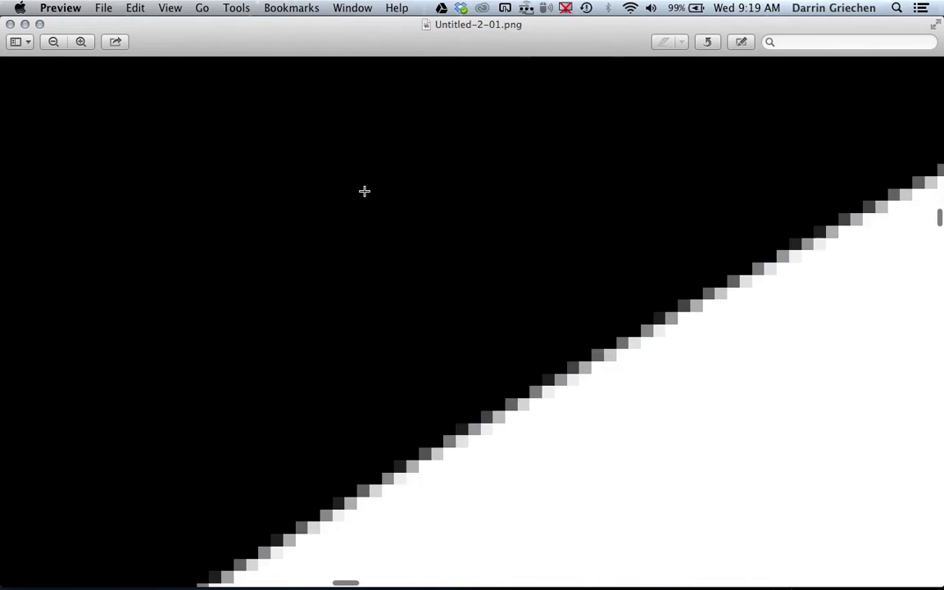
pyautogui.scroll(-3, 365, 191)
pyautogui.scroll(-1, 365, 193)
pyautogui.scroll(-2, 365, 196)
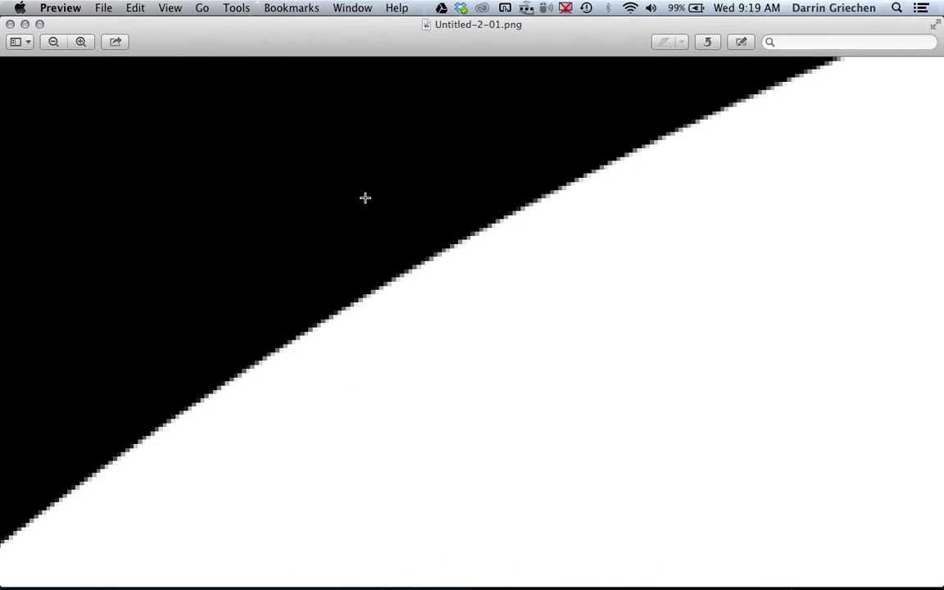
pyautogui.scroll(-2, 365, 198)
pyautogui.scroll(-2, 365, 198)
pyautogui.scroll(-2, 365, 199)
pyautogui.scroll(-2, 365, 198)
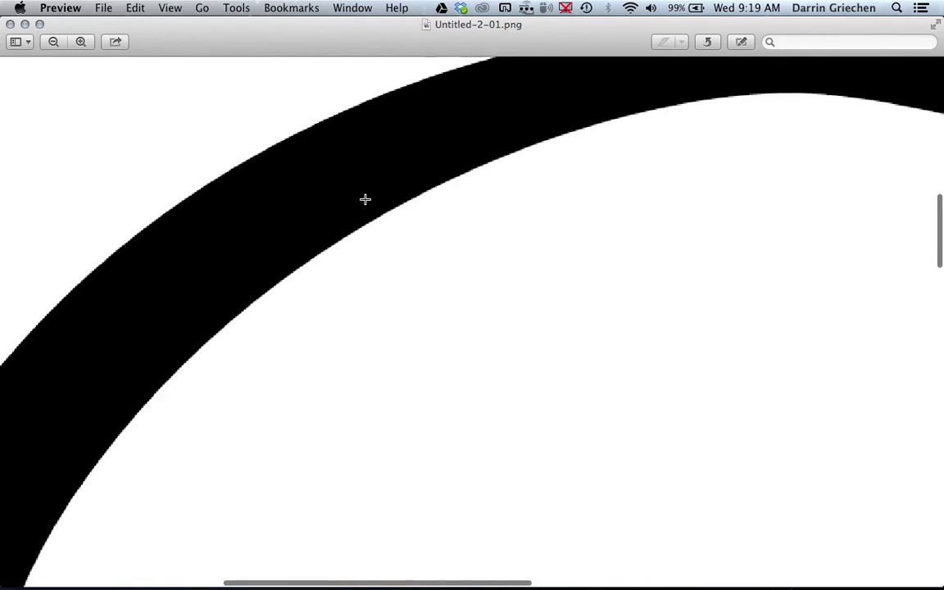
pyautogui.scroll(-2, 365, 199)
pyautogui.scroll(-2, 365, 198)
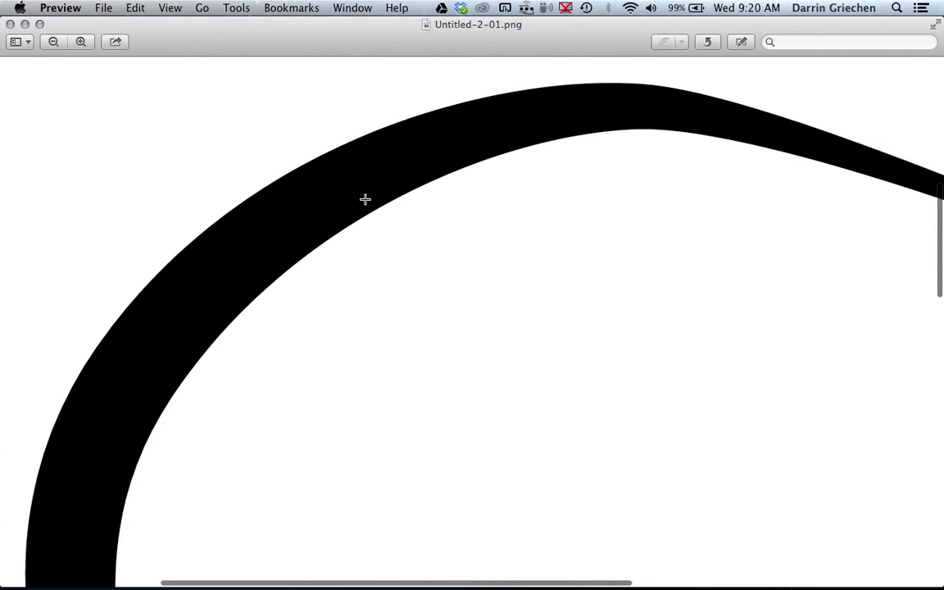
pyautogui.scroll(-2, 365, 199)
pyautogui.scroll(-2, 365, 198)
pyautogui.scroll(-2, 365, 198)
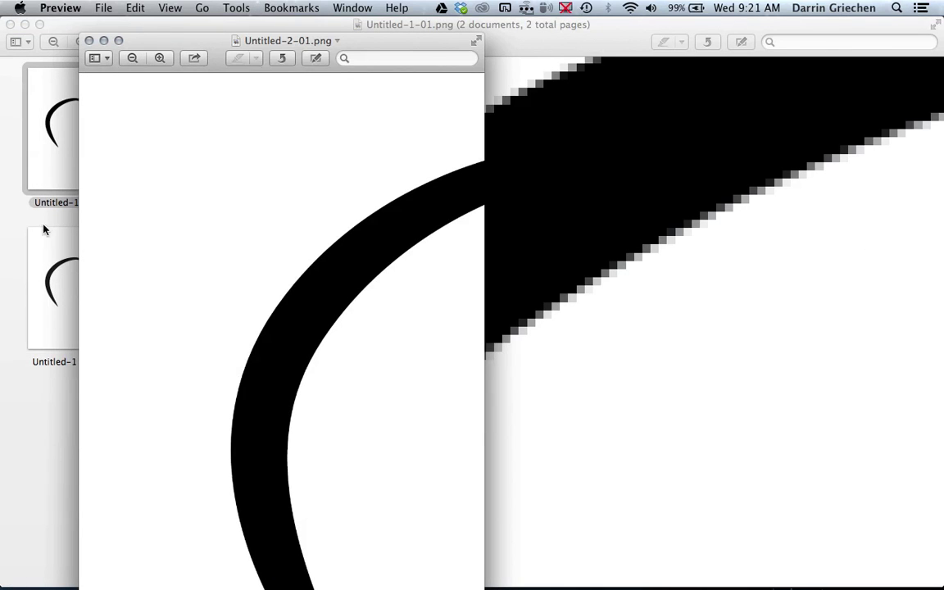
pyautogui.click(246, 41)
pyautogui.click(238, 10)
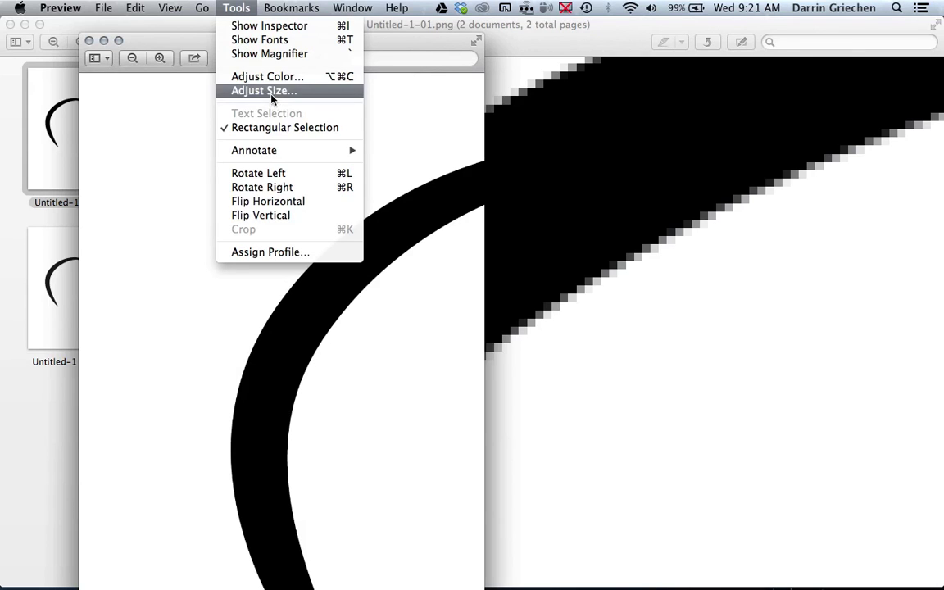
pyautogui.click(245, 91)
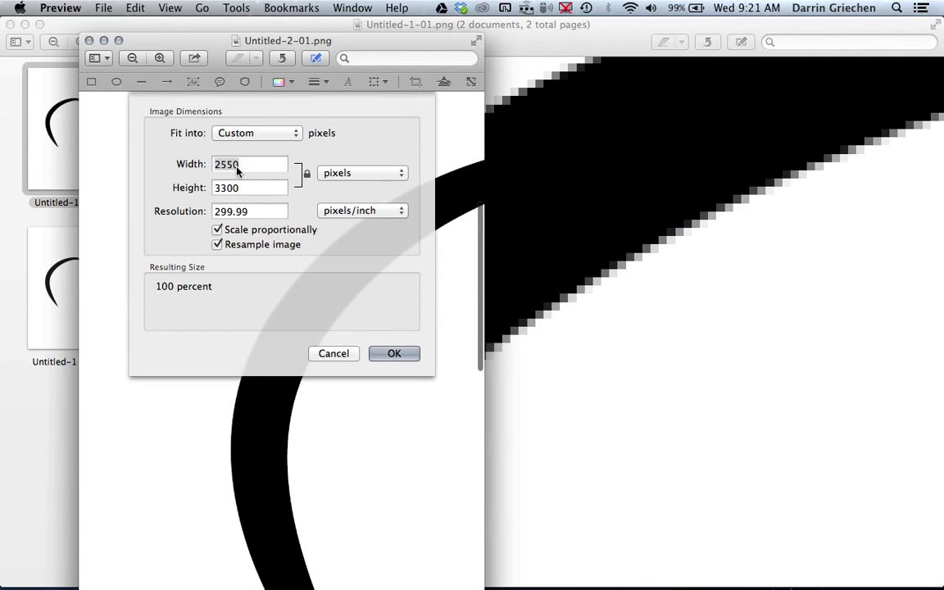
pyautogui.click(238, 168)
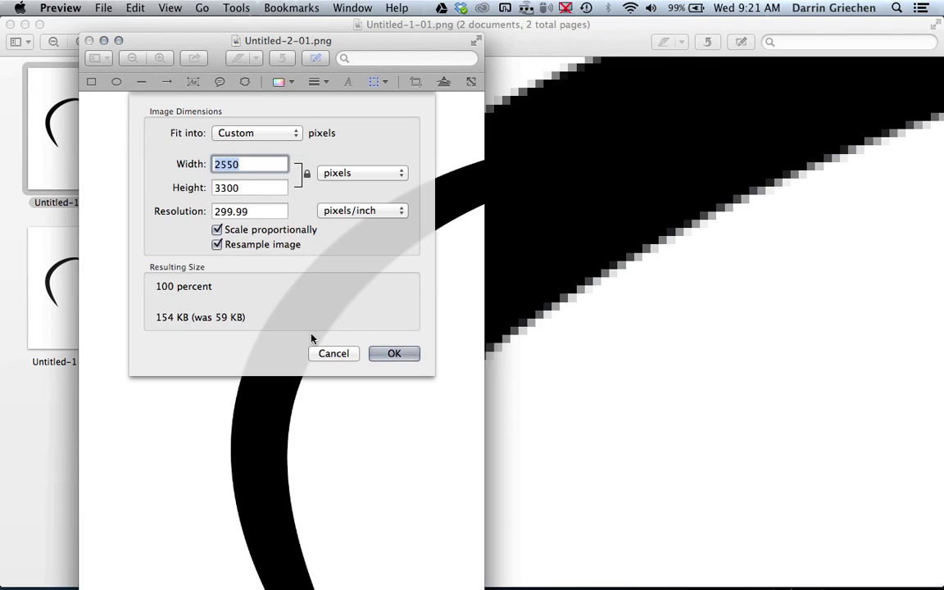
pyautogui.click(336, 353)
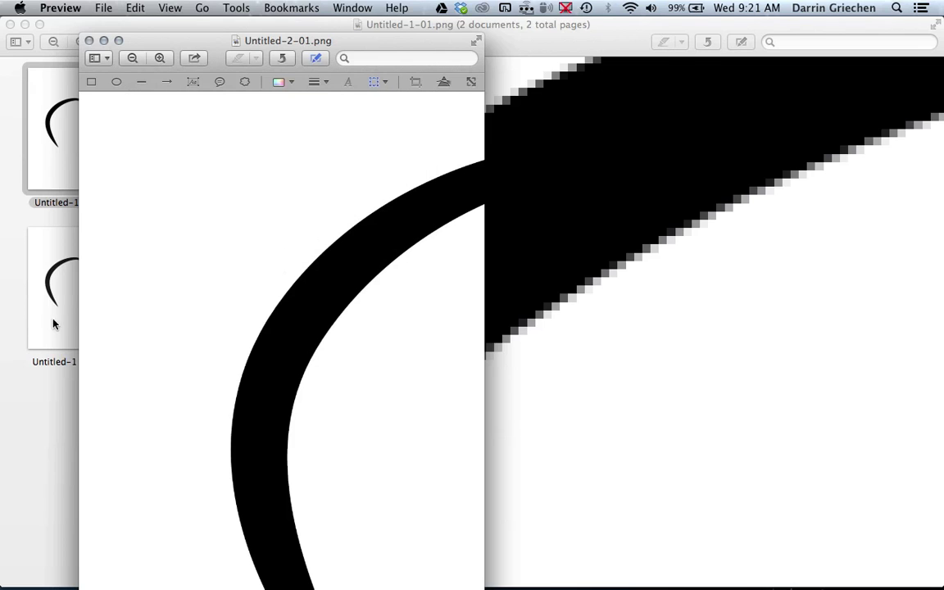
# Close the Untitled-2-01.png window and resample Untitled-1-01.png to 2550 × 3300 pixels
pyautogui.press('super+w')
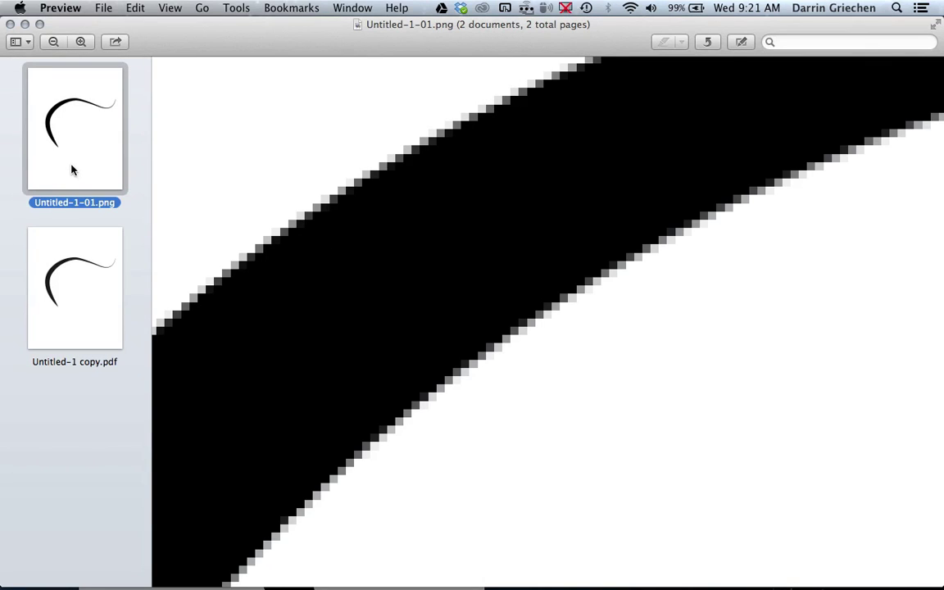
pyautogui.click(236, 9)
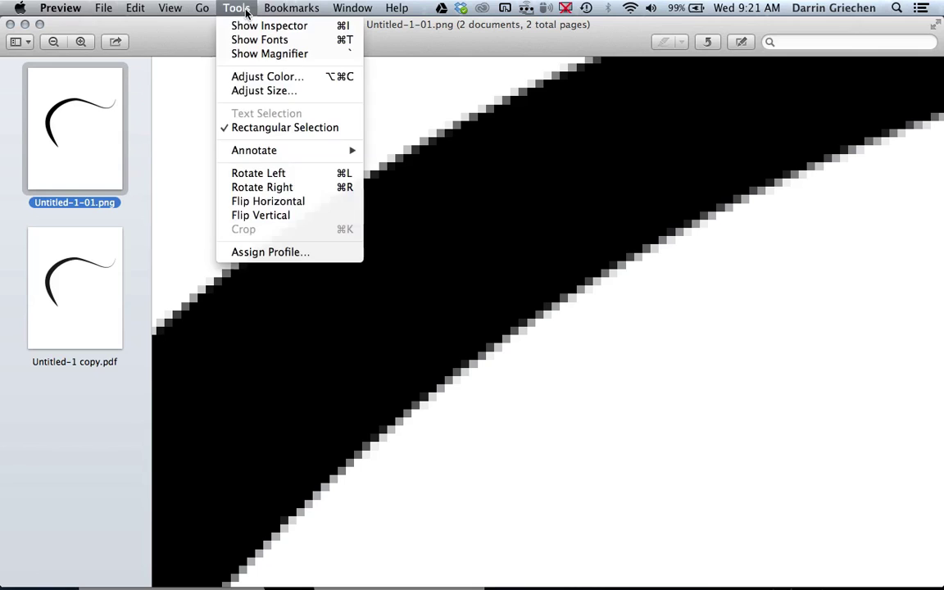
pyautogui.click(261, 91)
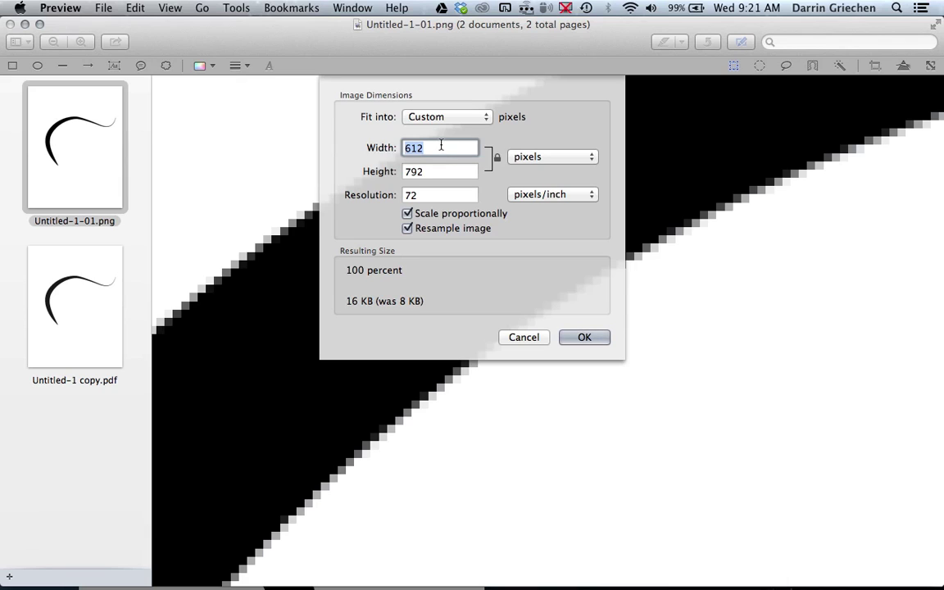
pyautogui.write('2550')
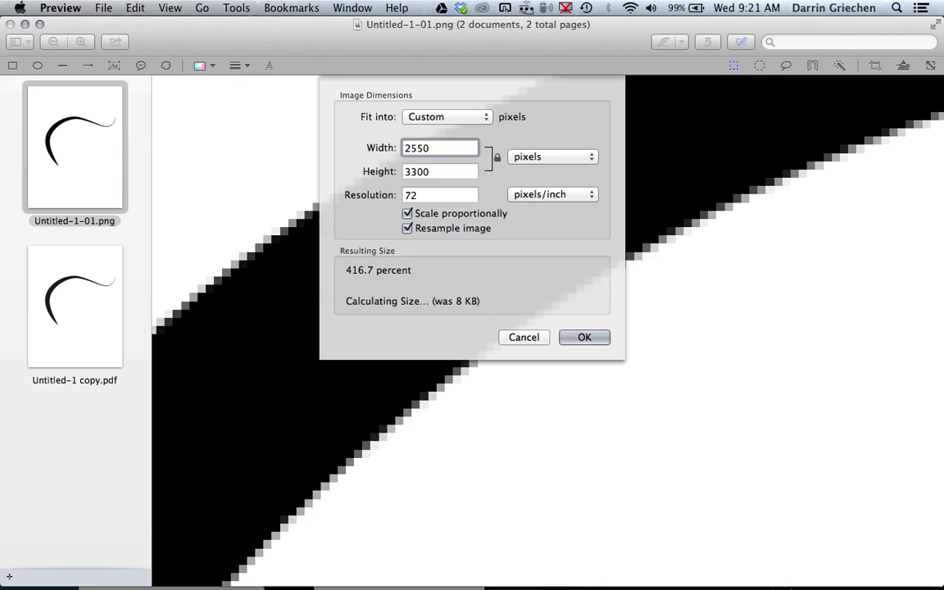
pyautogui.click(591, 340)
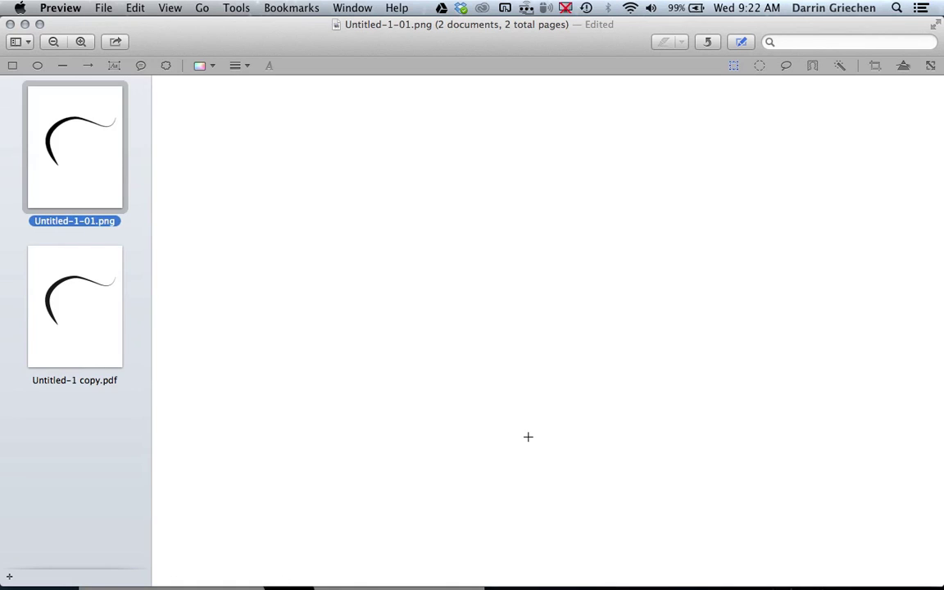
# Fit the upscaled PNG to the window, then zoom in on the curve's jagged edge
pyautogui.click(169, 10)
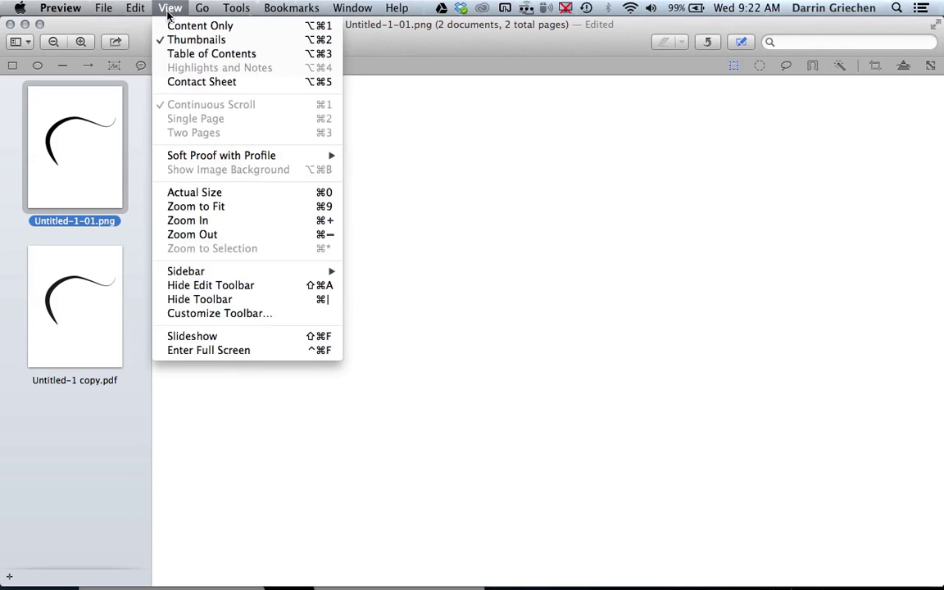
pyautogui.click(223, 208)
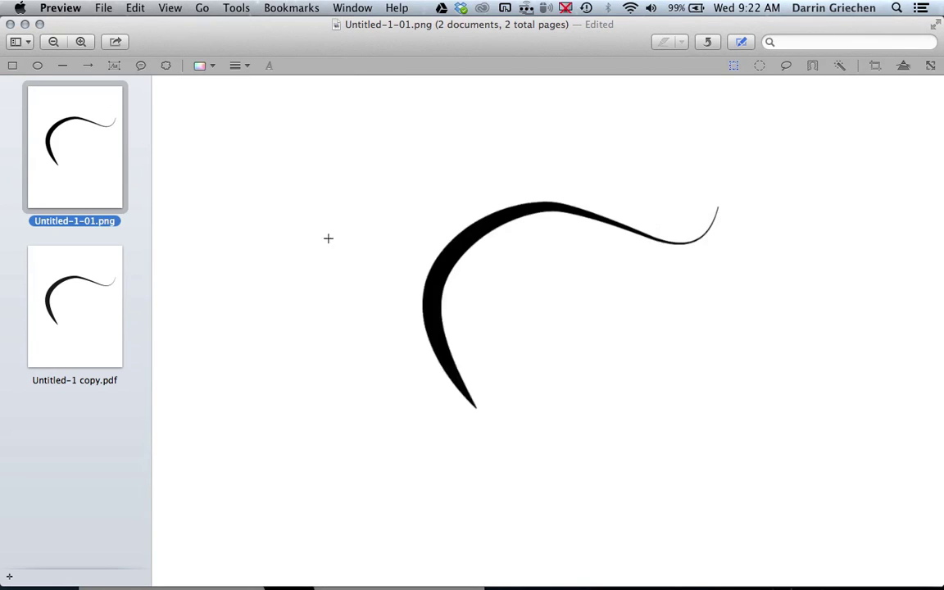
pyautogui.press('super+plus')
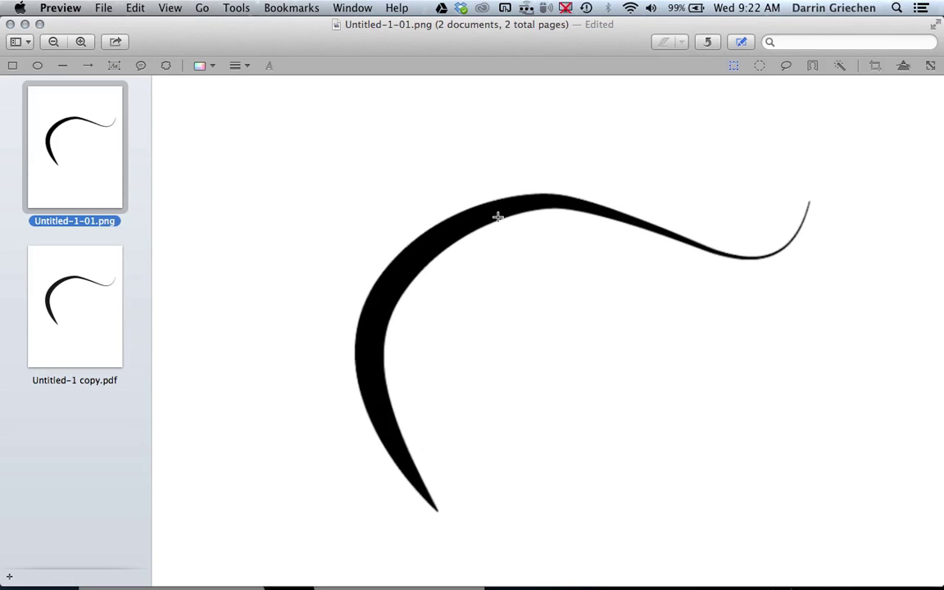
pyautogui.press('super+plus')
pyautogui.press('super+plus')
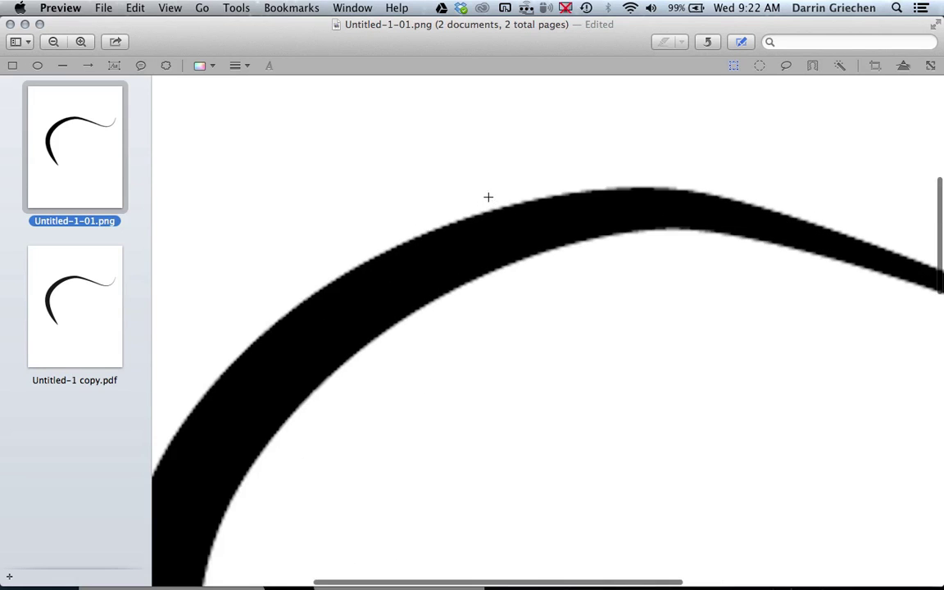
pyautogui.press('super+plus')
pyautogui.press('super+plus')
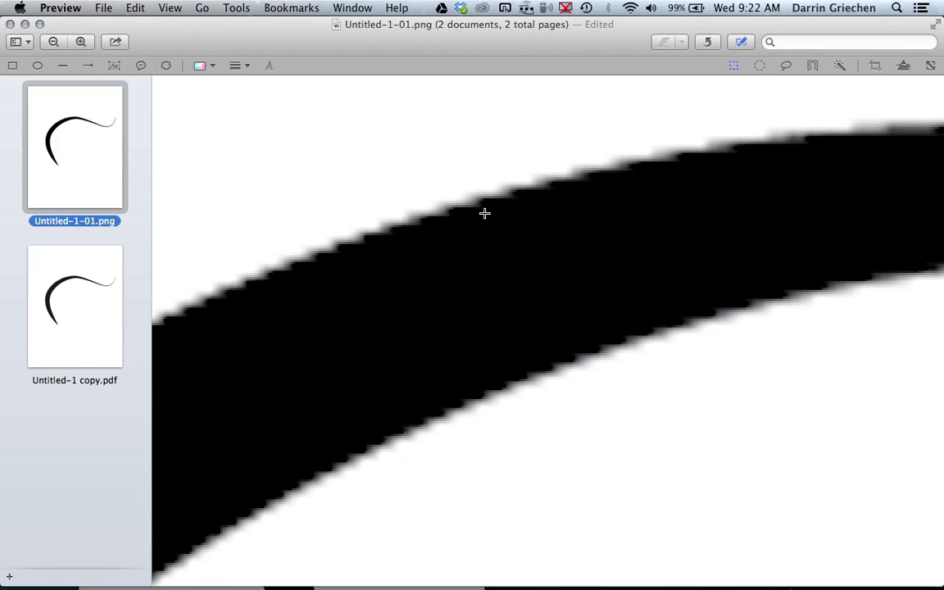
pyautogui.scroll(2, 484, 214)
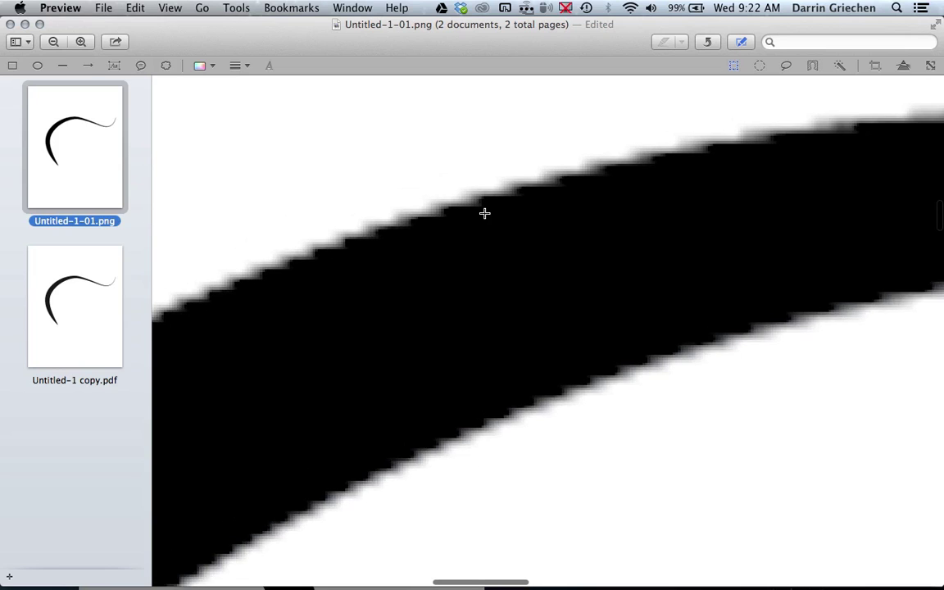
pyautogui.scroll(2, 484, 213)
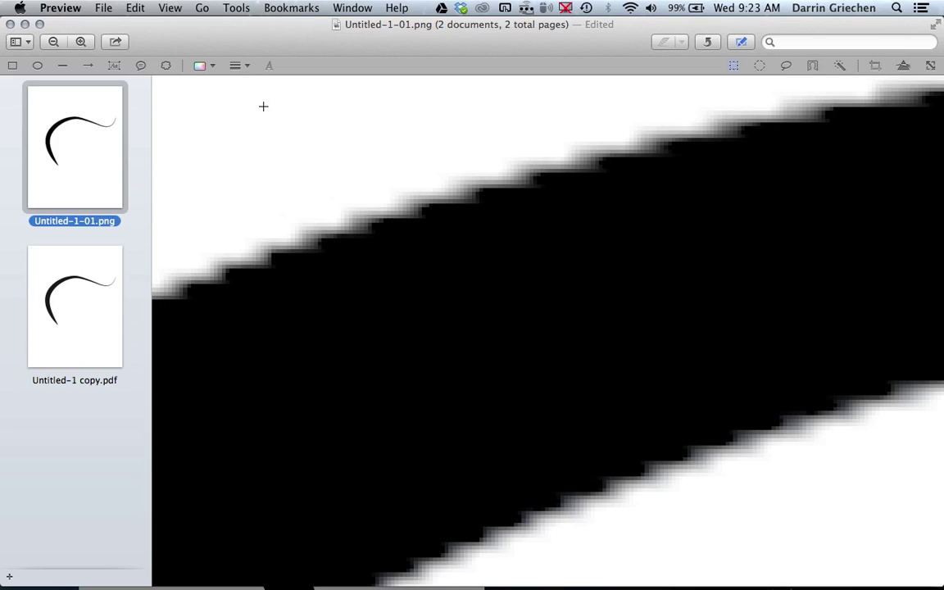
# Compare with the crisp Untitled-1 copy.pdf, return to the PNG, and show Mission Control
pyautogui.click(91, 280)
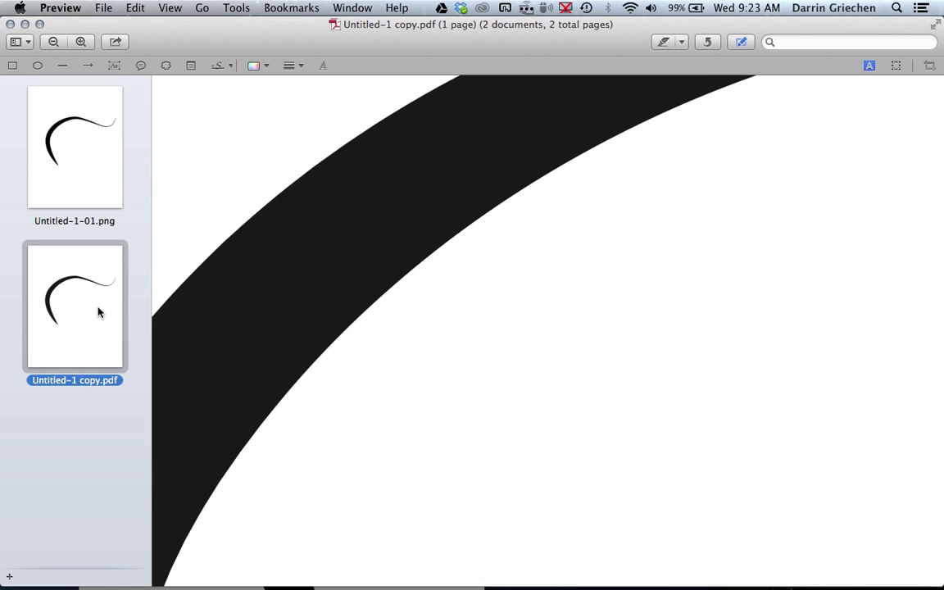
pyautogui.click(79, 179)
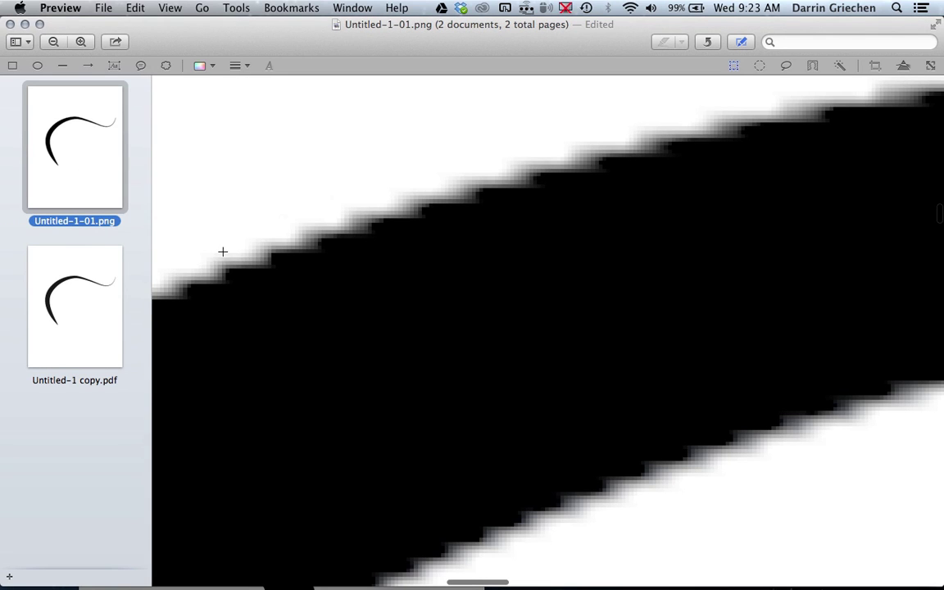
pyautogui.scroll(-5, 365, 316)
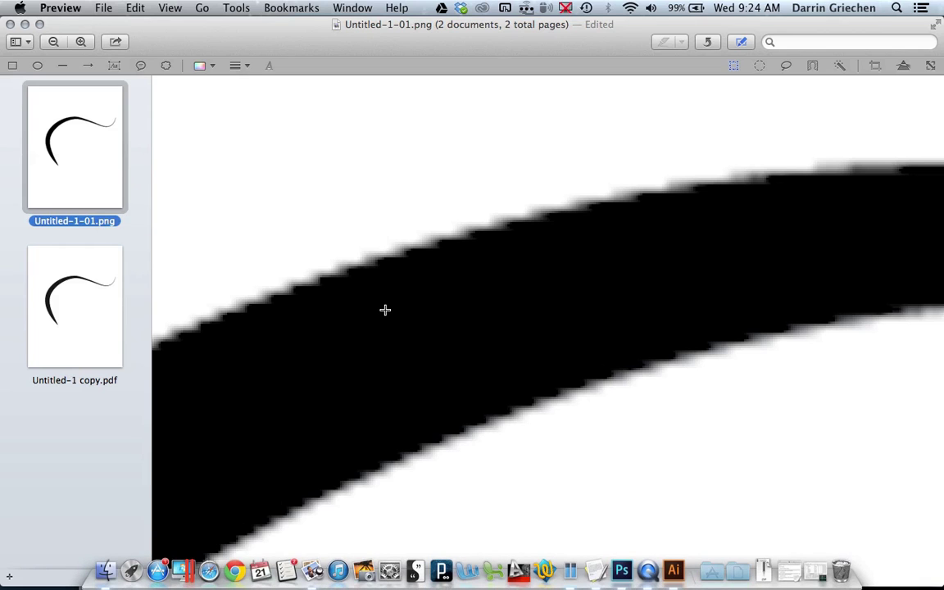
pyautogui.hotkey('ctrl', 'Up')
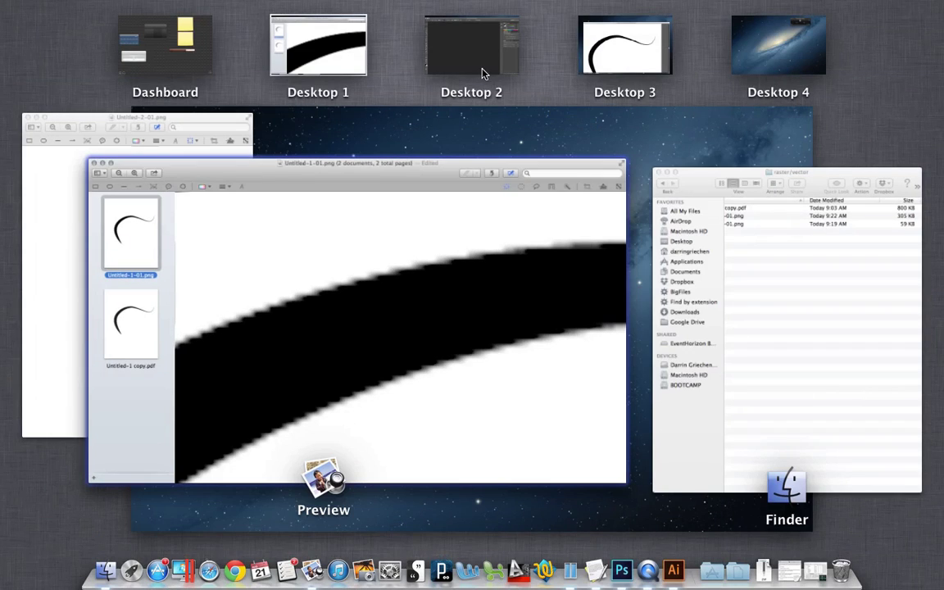
# Move the Illustrator curve up and to the right, deselect it, and return to Photoshop
pyautogui.click(483, 74)
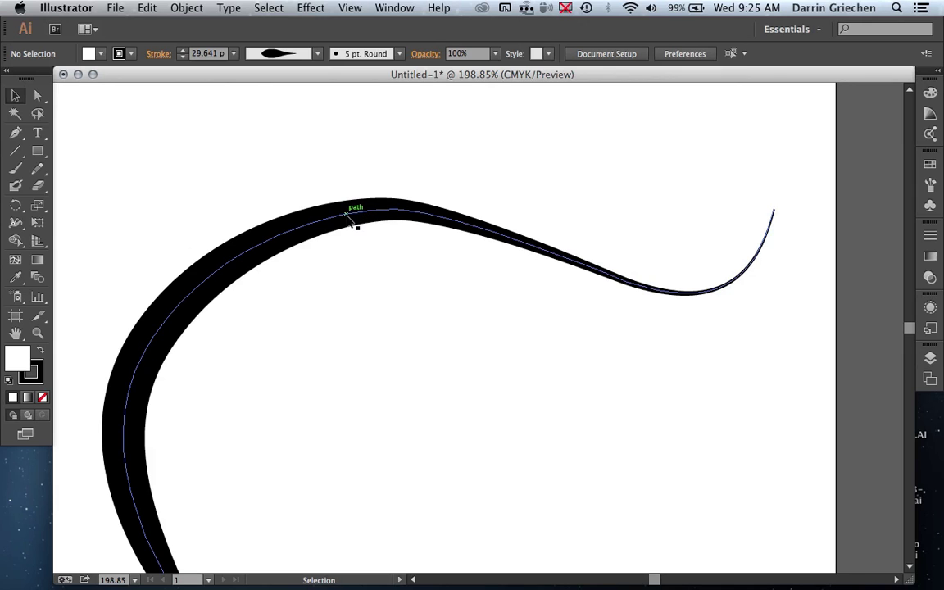
pyautogui.moveTo(347, 216); pyautogui.dragTo(382, 161)
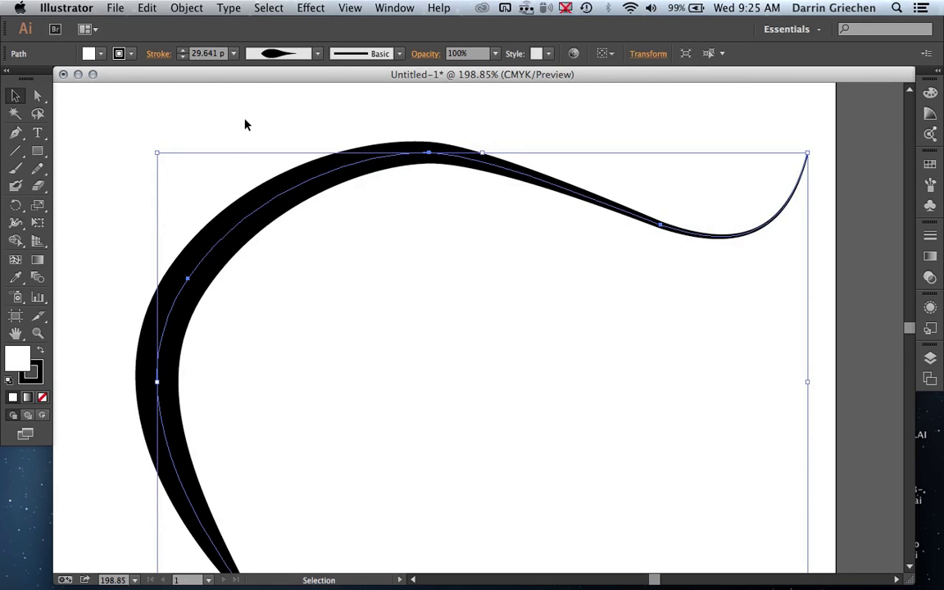
pyautogui.click(244, 125)
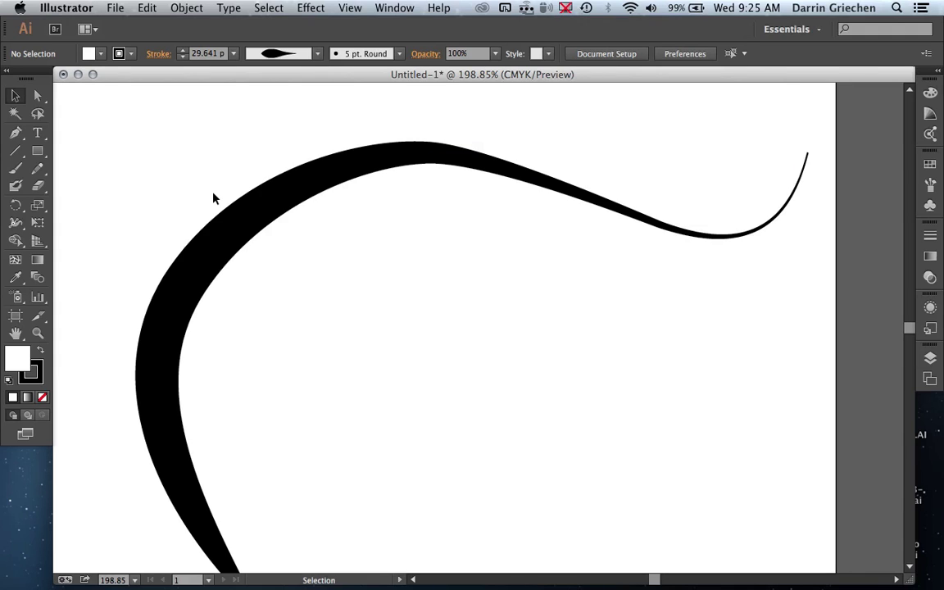
pyautogui.press('super+Tab')
# Back in Photoshop, open the Character panel and dock it with the other panels on the right
pyautogui.hotkey('ctrl', 'Left')
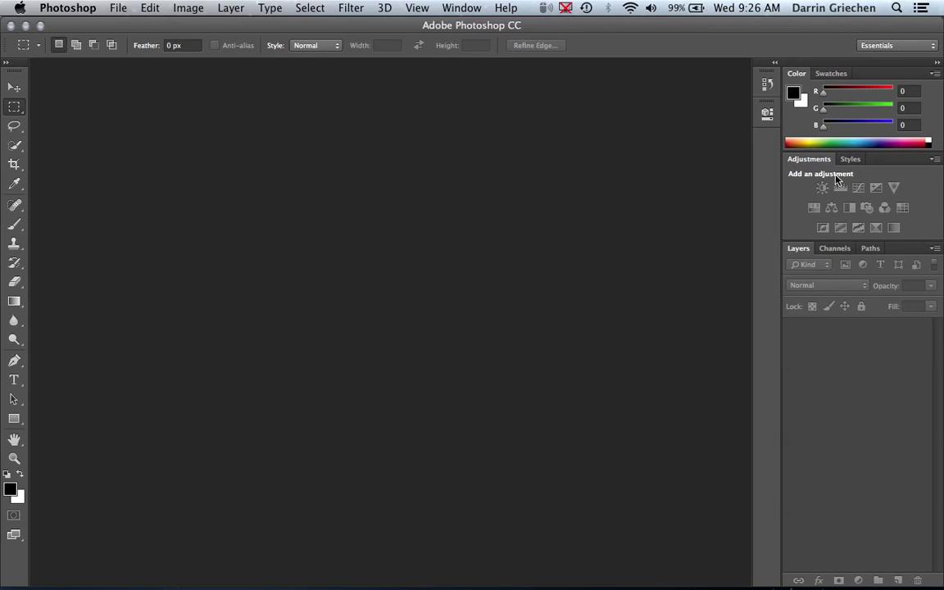
pyautogui.click(470, 8)
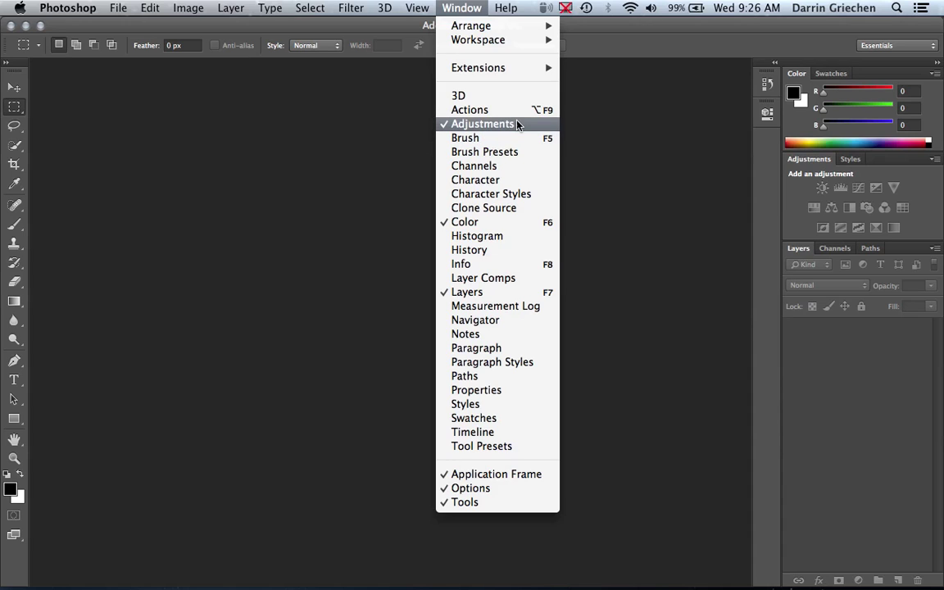
pyautogui.click(497, 182)
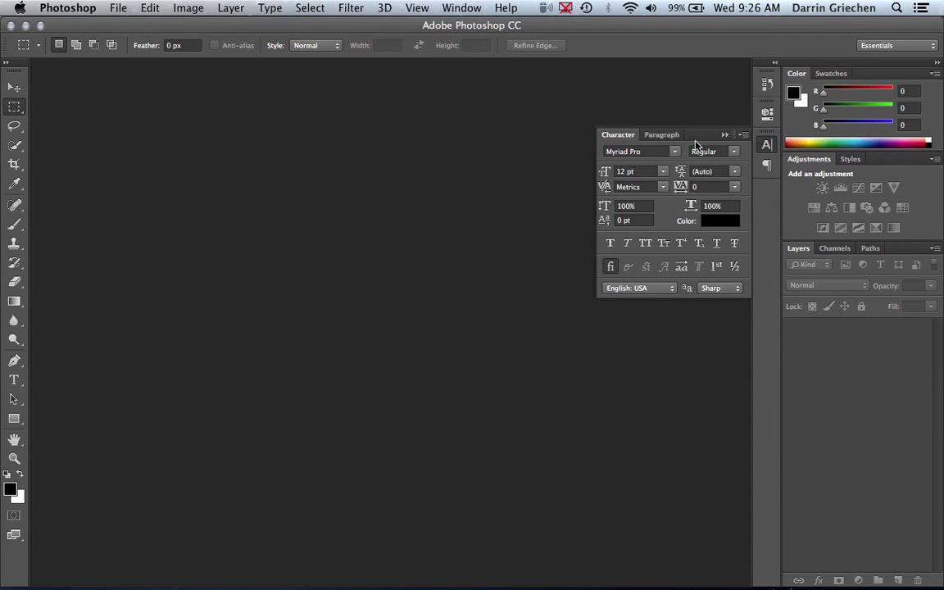
pyautogui.moveTo(696, 136); pyautogui.dragTo(701, 158)
pyautogui.moveTo(738, 230); pyautogui.dragTo(782, 287)
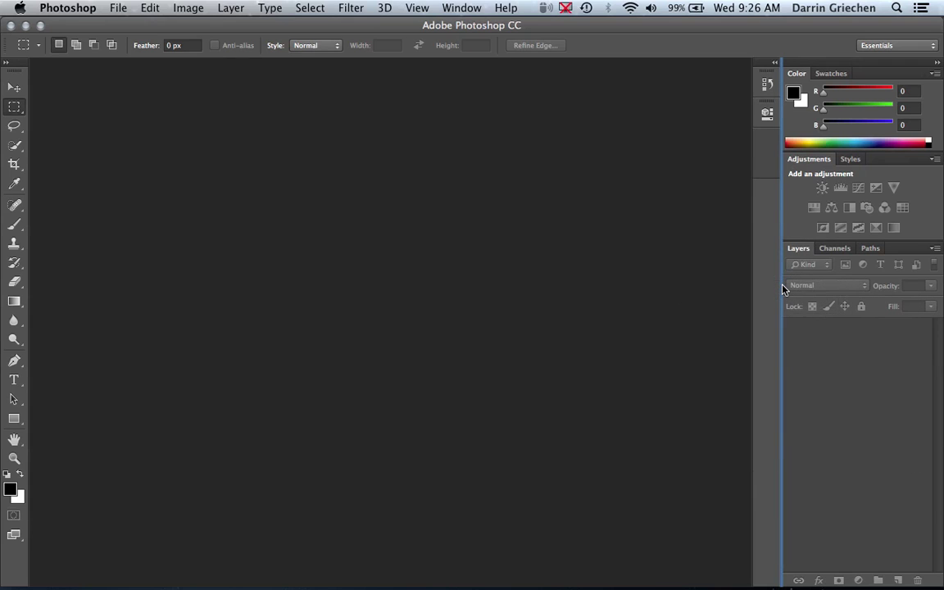
pyautogui.moveTo(707, 73)
pyautogui.mouseDown()
pyautogui.moveTo(775, 141)
pyautogui.moveTo(876, 165)
pyautogui.mouseUp()
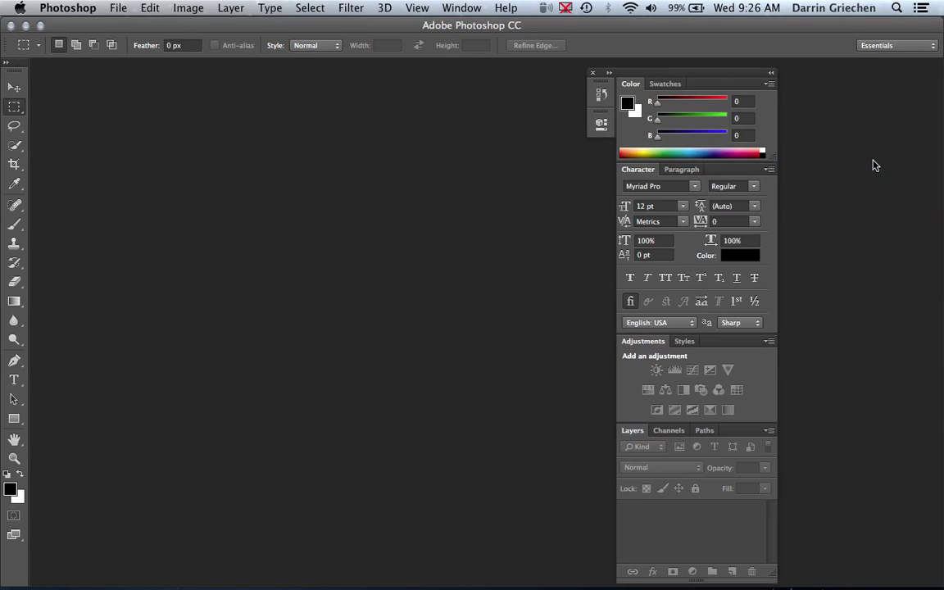
pyautogui.moveTo(695, 80); pyautogui.dragTo(860, 63)
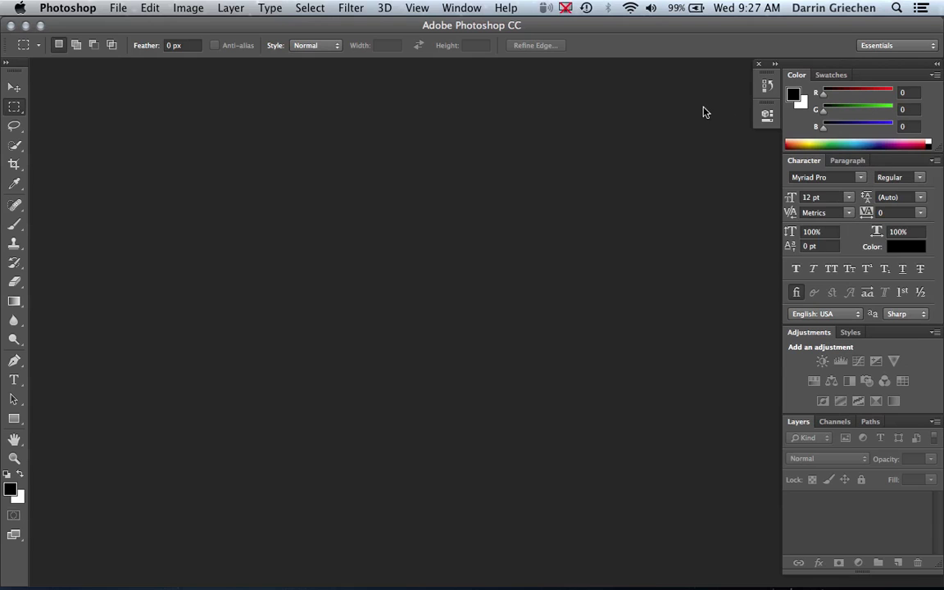
# Hide all side panels with Shift+Tab, then bring them back with the Layers panel
pyautogui.click(471, 10)
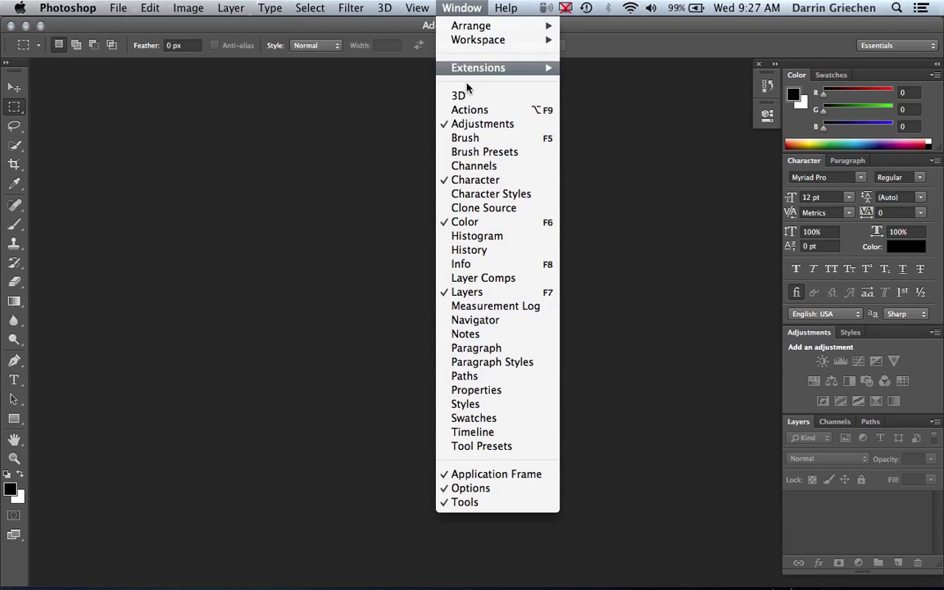
pyautogui.click(472, 180)
pyautogui.hotkey('shift', 'Tab')
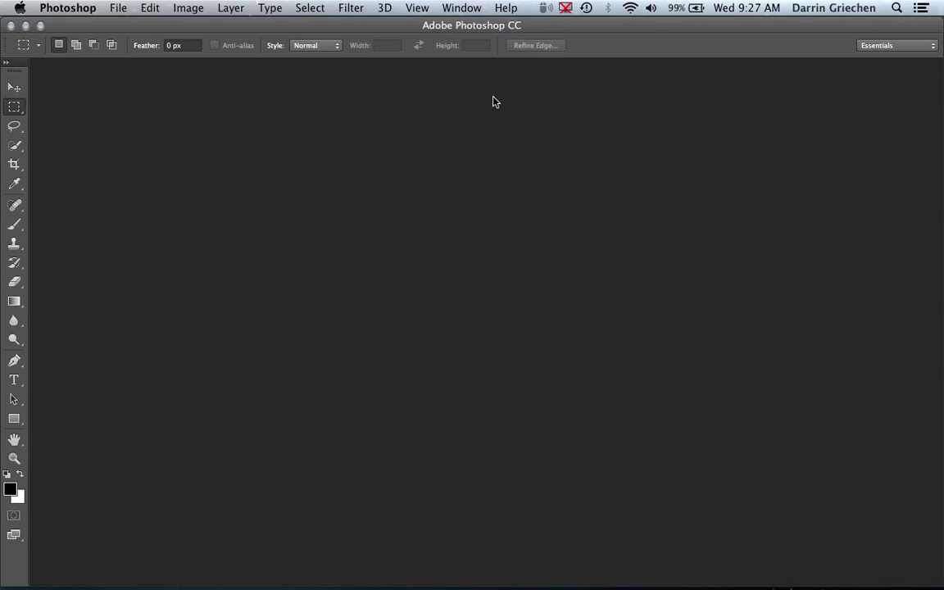
pyautogui.click(460, 8)
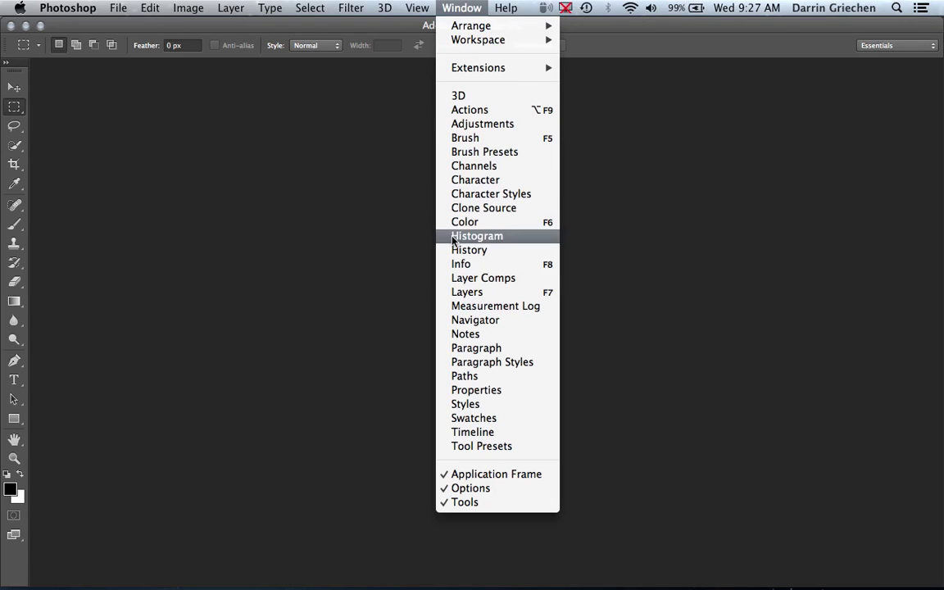
pyautogui.click(456, 293)
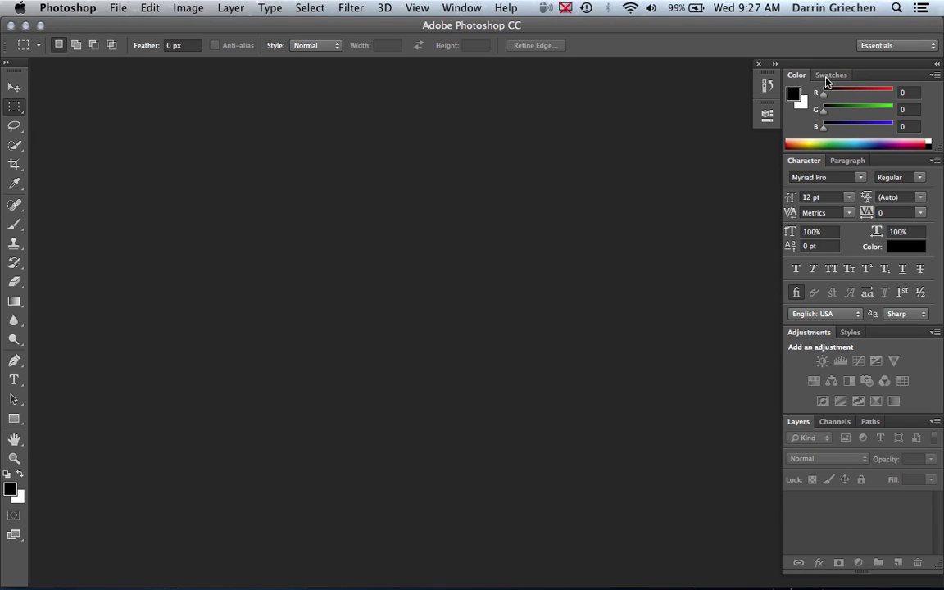
# Show the Swatches grid and float the Layers panel on its own, resized taller
pyautogui.click(831, 75)
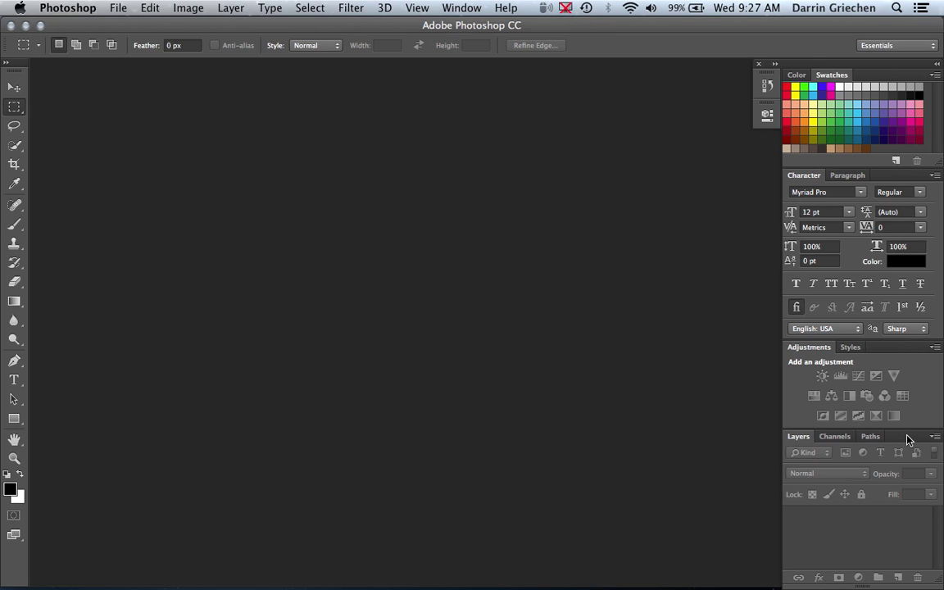
pyautogui.moveTo(908, 441)
pyautogui.mouseDown()
pyautogui.moveTo(703, 168)
pyautogui.moveTo(696, 101)
pyautogui.mouseUp()
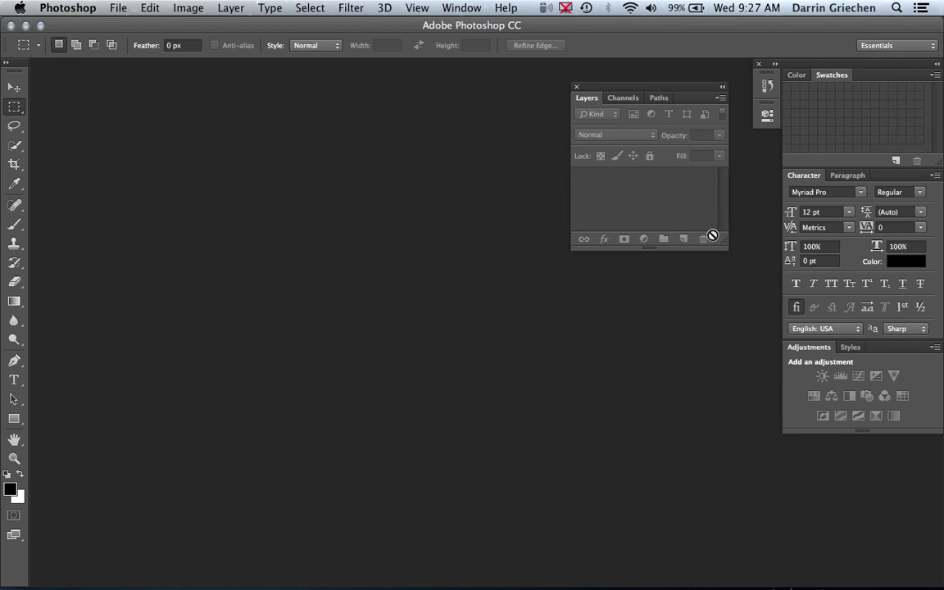
pyautogui.moveTo(713, 235)
pyautogui.mouseDown()
pyautogui.moveTo(711, 475)
pyautogui.moveTo(732, 484)
pyautogui.mouseUp()
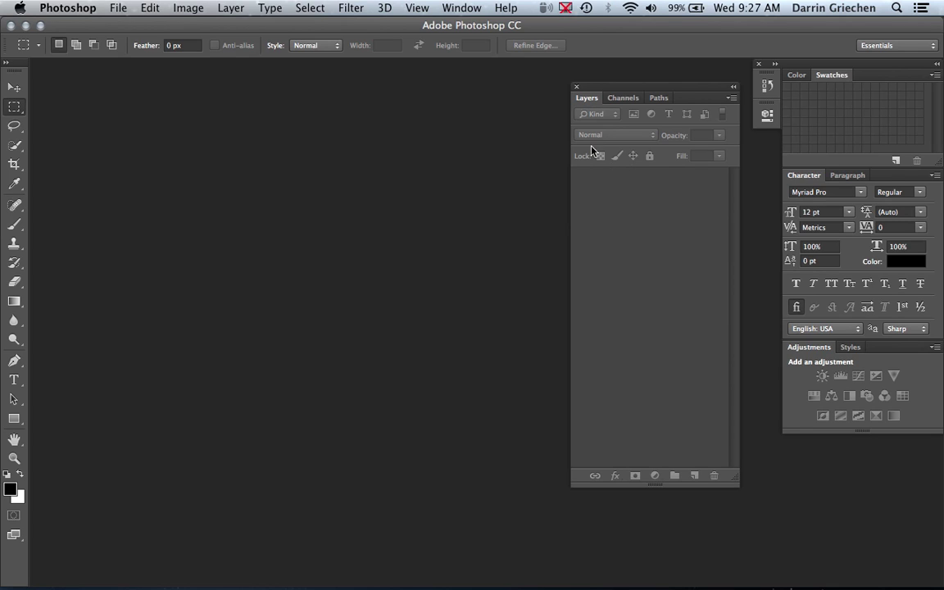
# Start a new document named Spirit_Collage and expand the Advanced settings
pyautogui.click(119, 9)
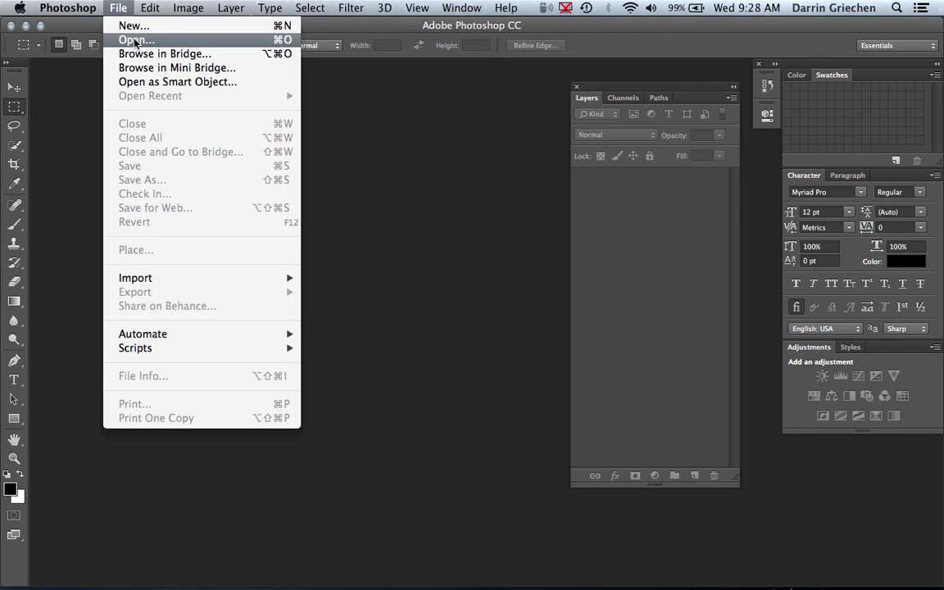
pyautogui.click(135, 32)
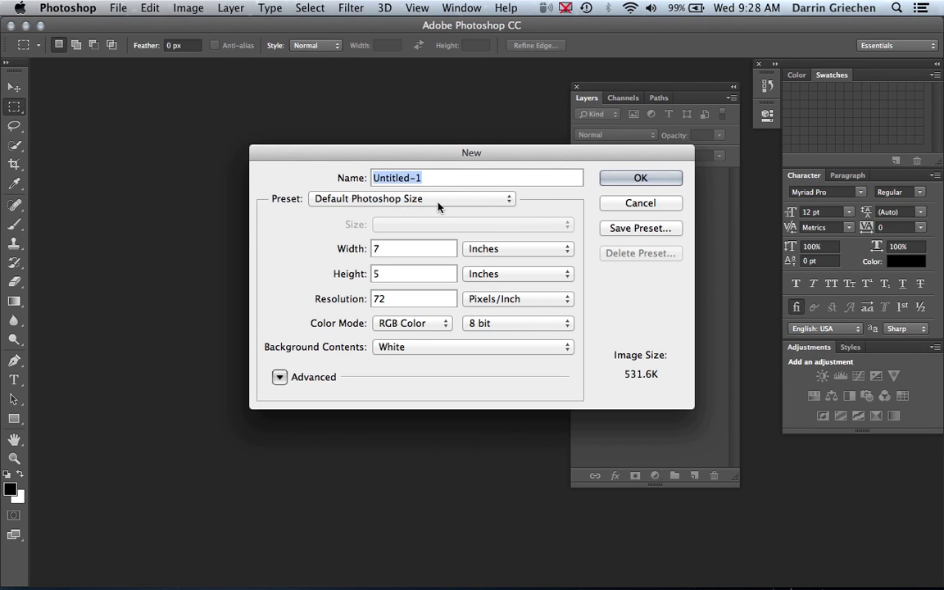
pyautogui.write('S')
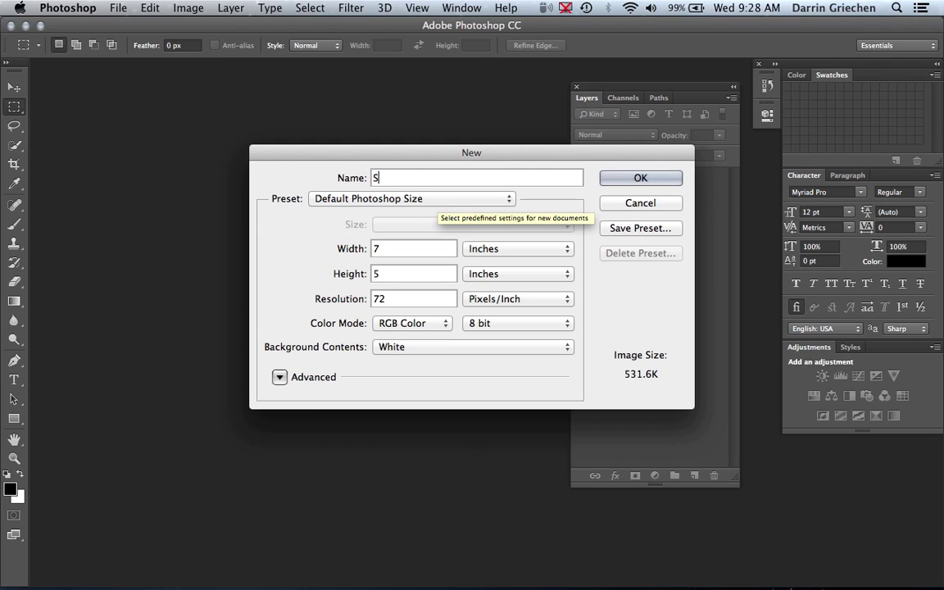
pyautogui.write('piritCo')
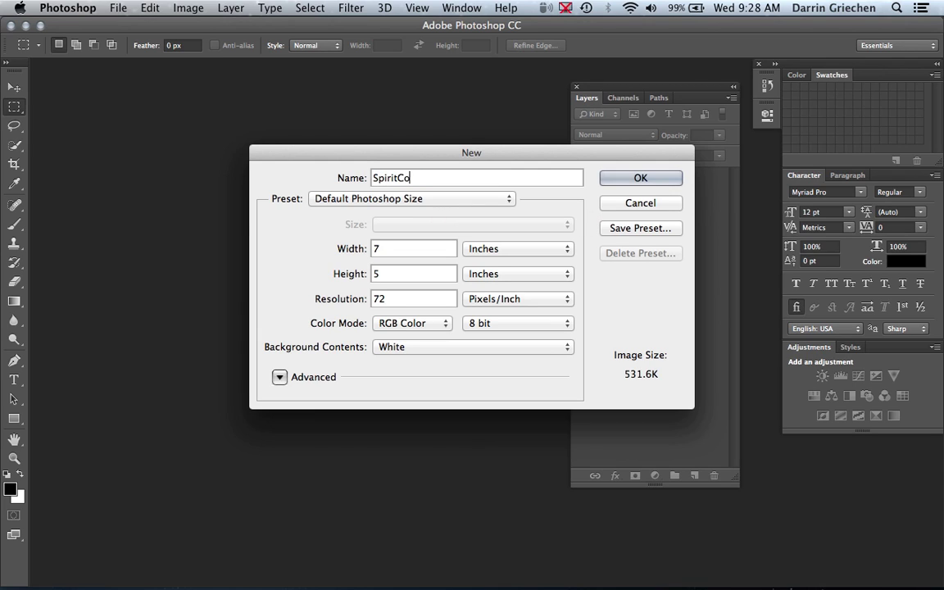
pyautogui.write('llage')
pyautogui.write('-')
pyautogui.press('BackSpace')
pyautogui.write('_')
pyautogui.press('Right')
pyautogui.press('Right')
pyautogui.press('Right')
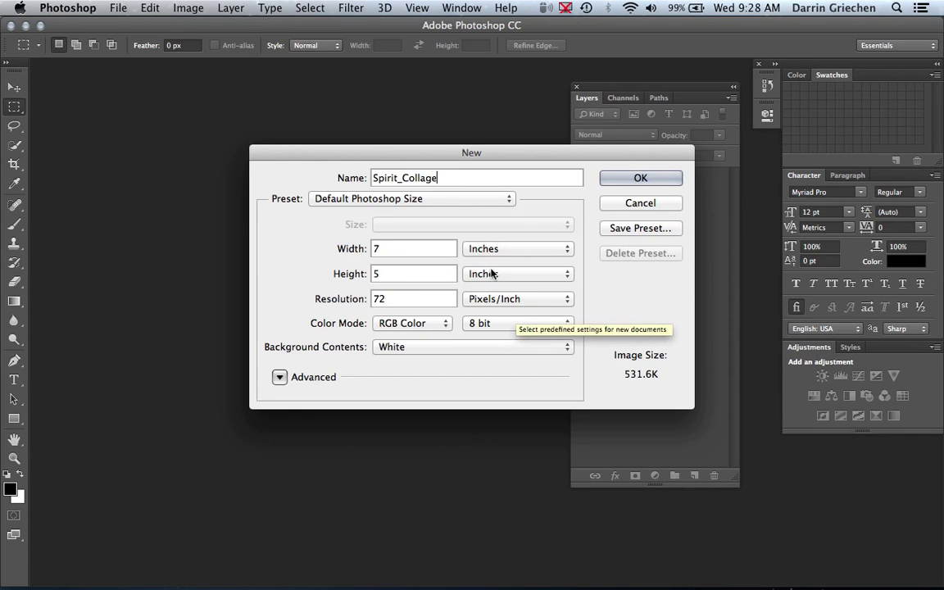
pyautogui.click(279, 377)
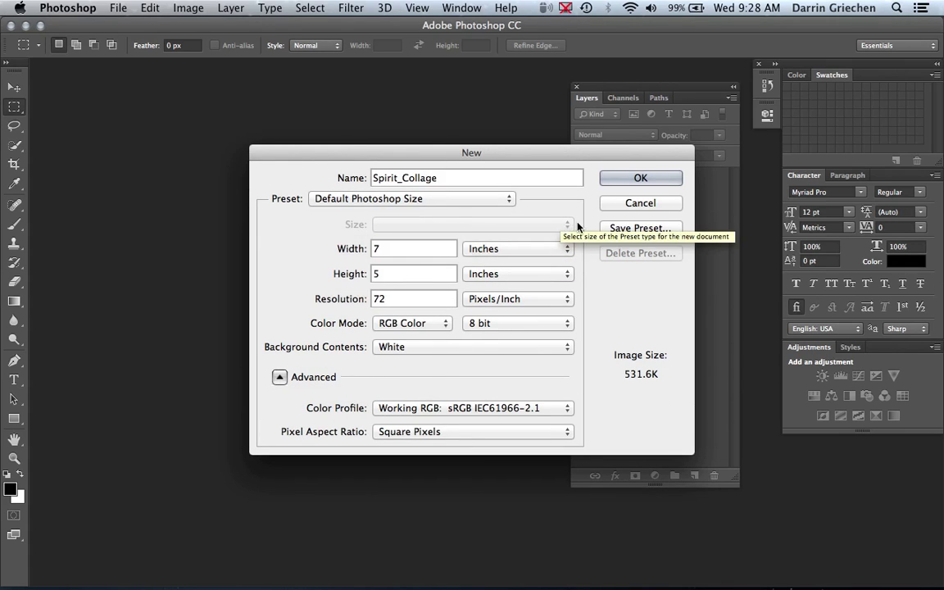
pyautogui.press('Tab')
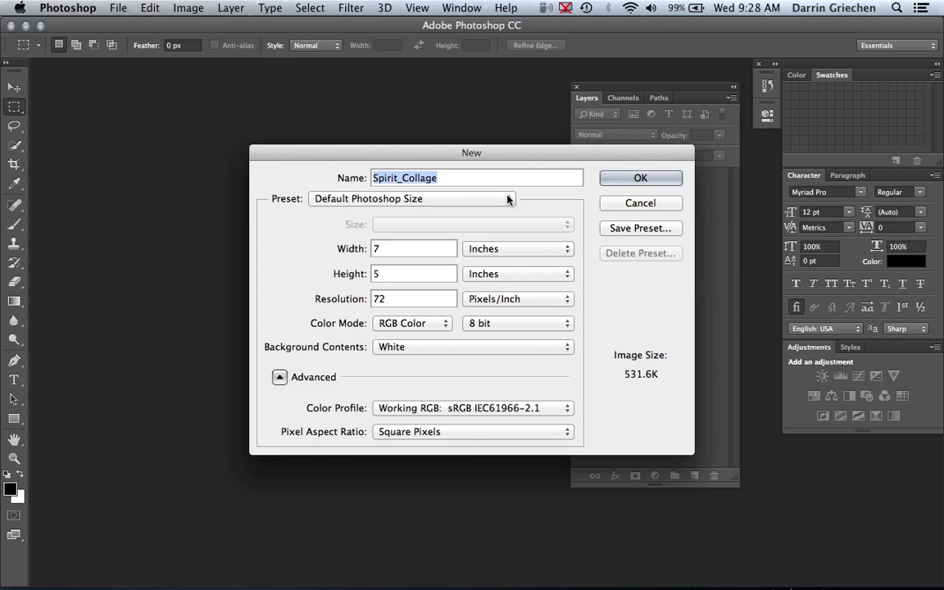
# Choose the U.S. Paper preset with Letter as the size
pyautogui.click(507, 201)
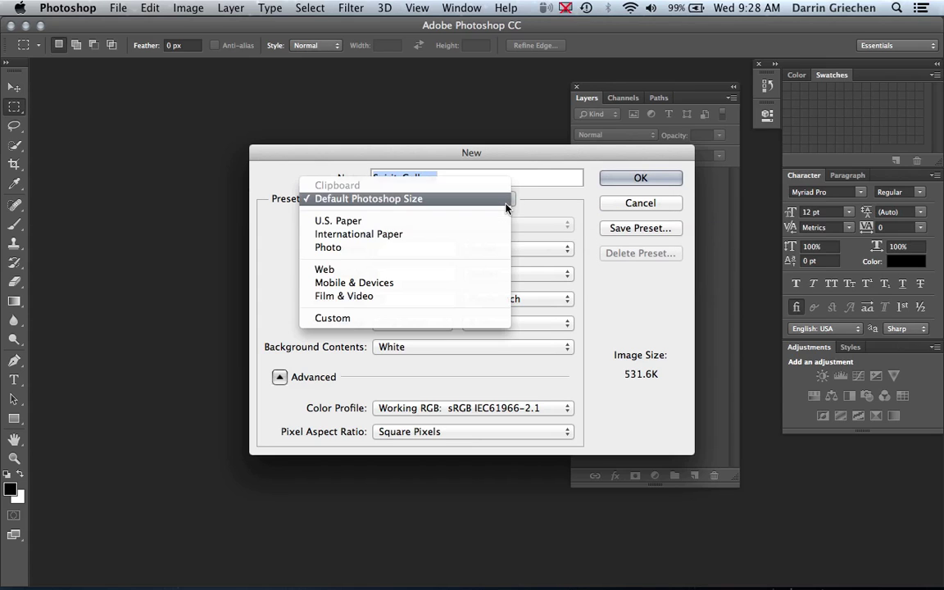
pyautogui.click(444, 227)
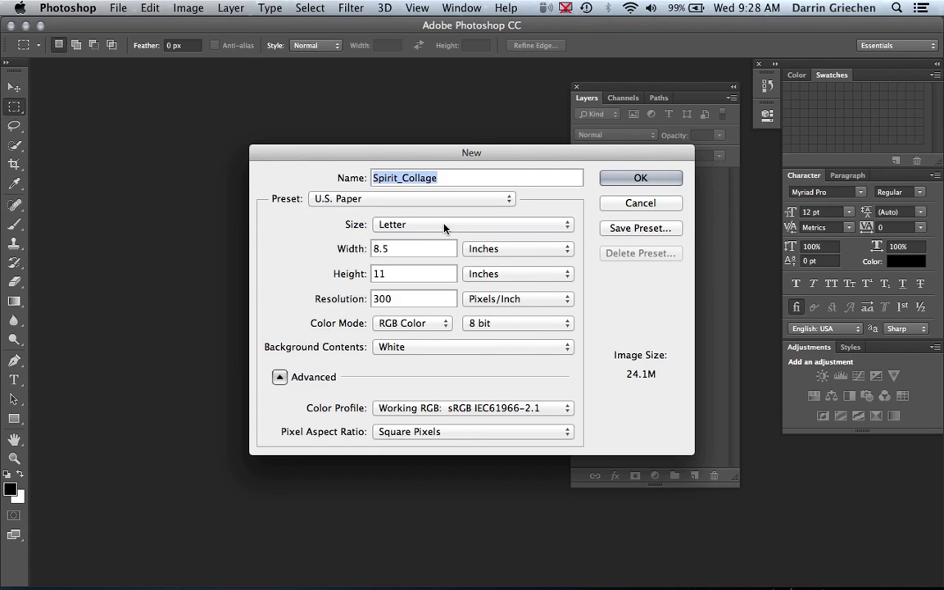
pyautogui.click(564, 225)
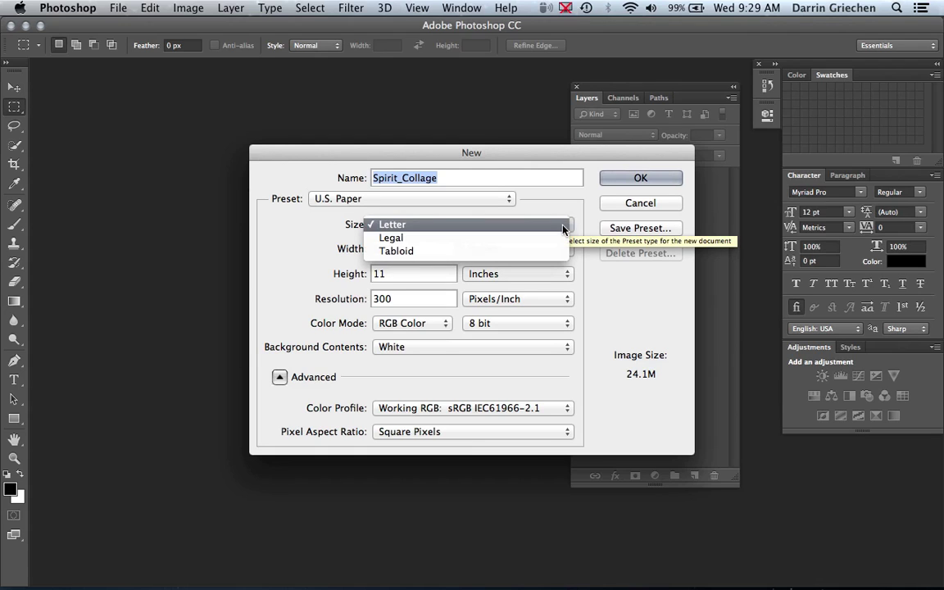
pyautogui.click(570, 207)
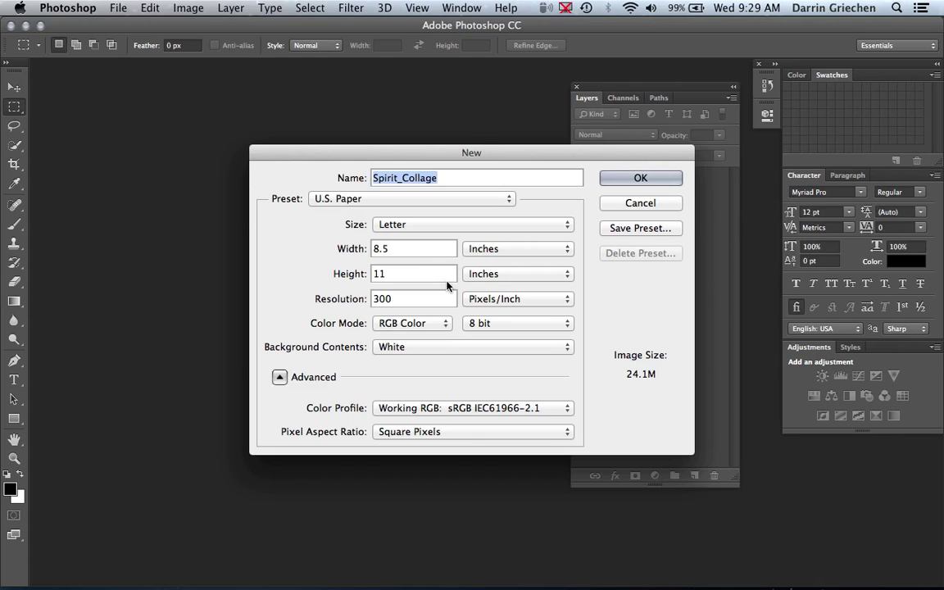
# Enter a width of 11 and a height of 8.5 inches
pyautogui.click(374, 249)
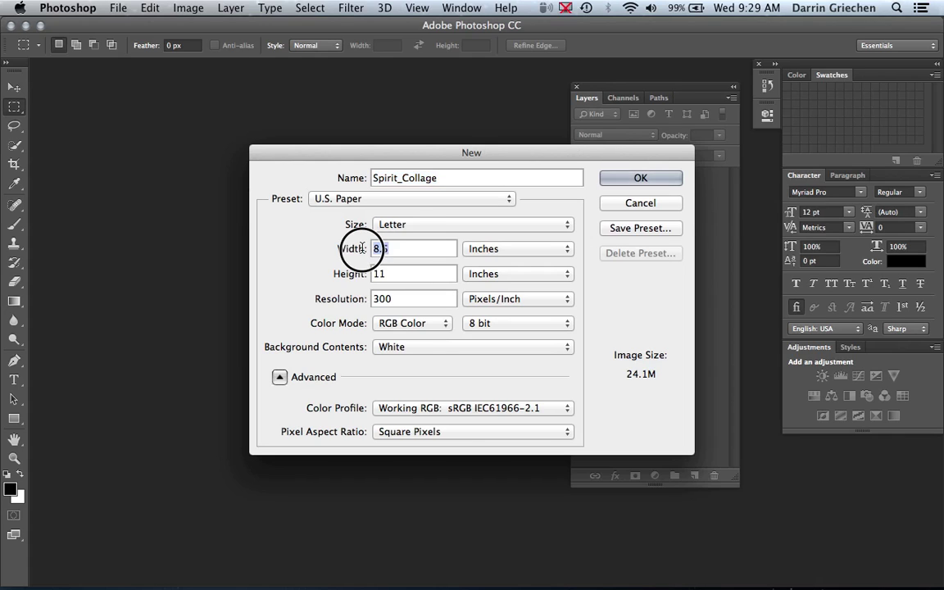
pyautogui.write('11')
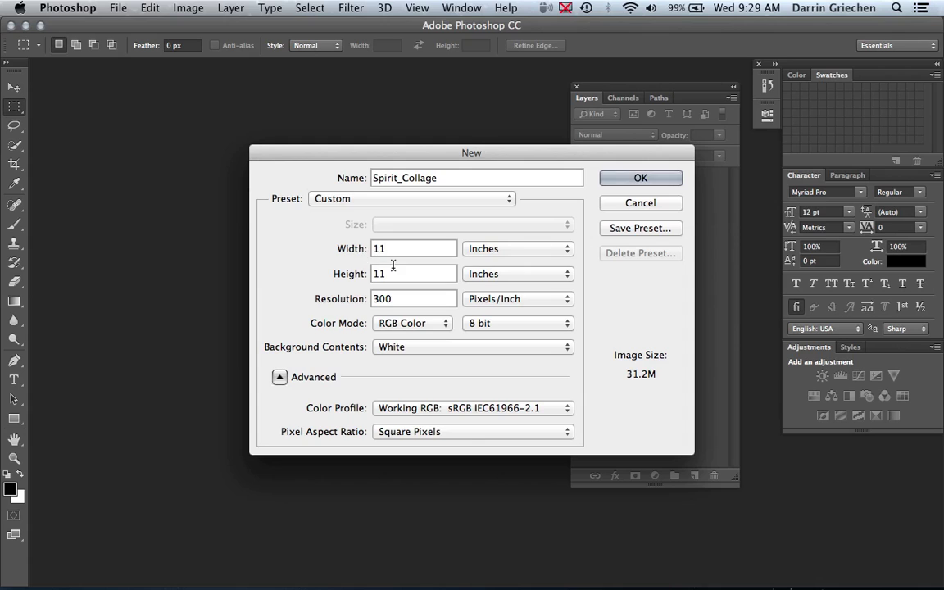
pyautogui.click(344, 277)
pyautogui.write('8.')
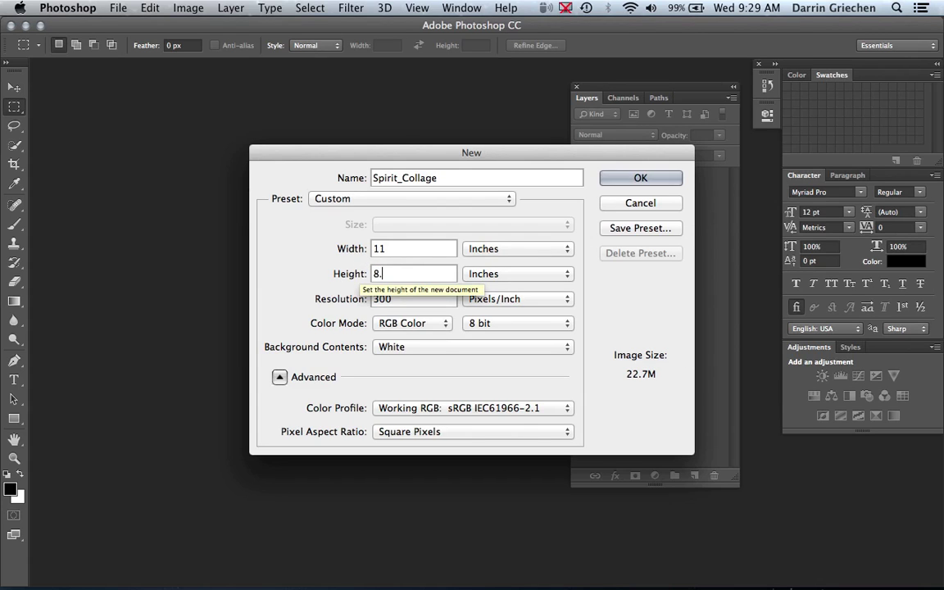
pyautogui.write('5')
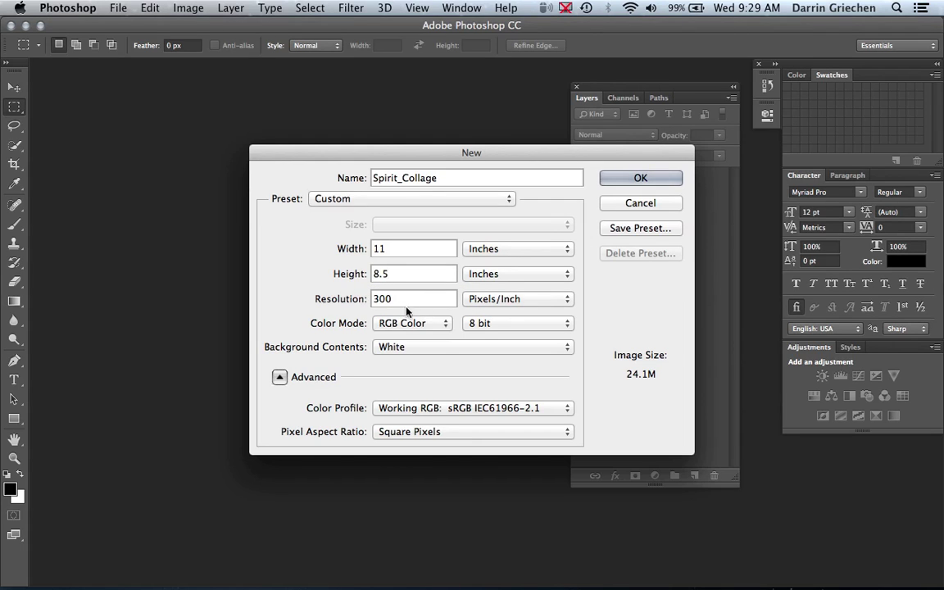
# Check the Color Mode options and keep RGB Color
pyautogui.click(448, 324)
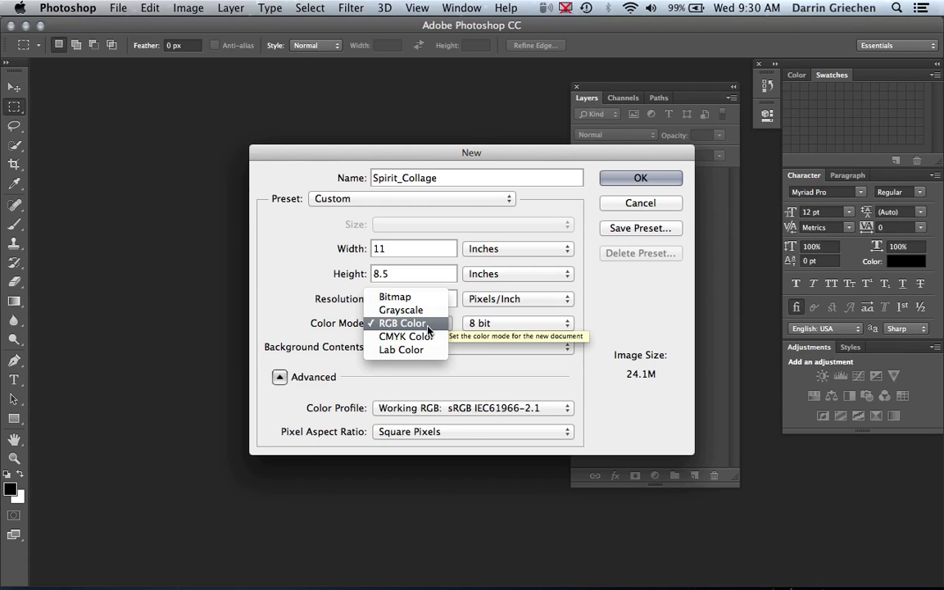
pyautogui.click(622, 306)
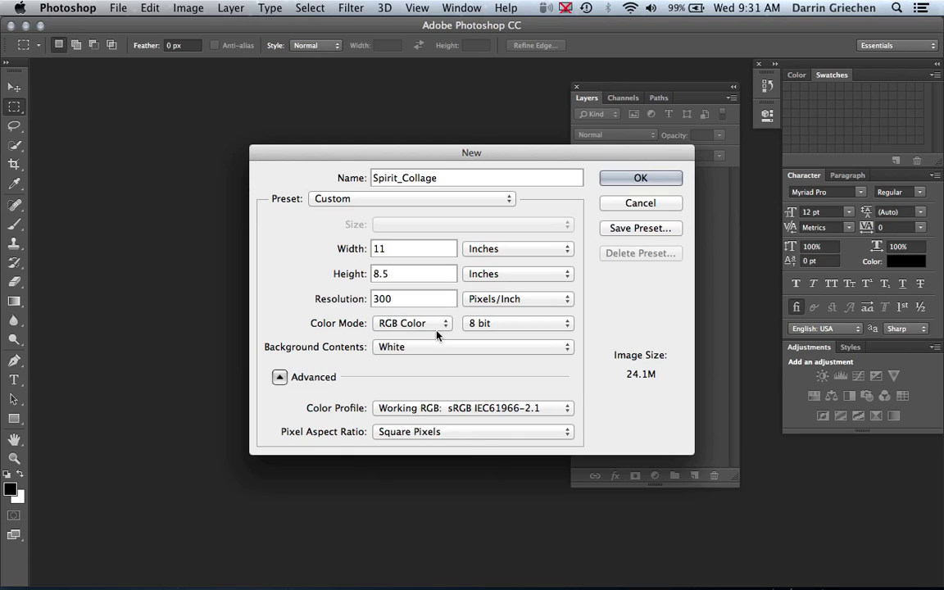
pyautogui.click(541, 325)
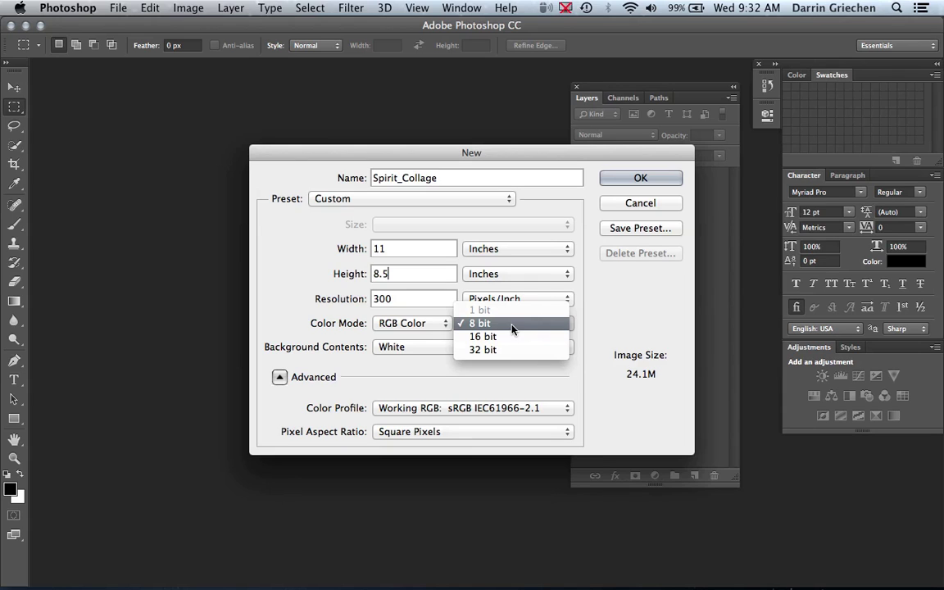
pyautogui.click(510, 324)
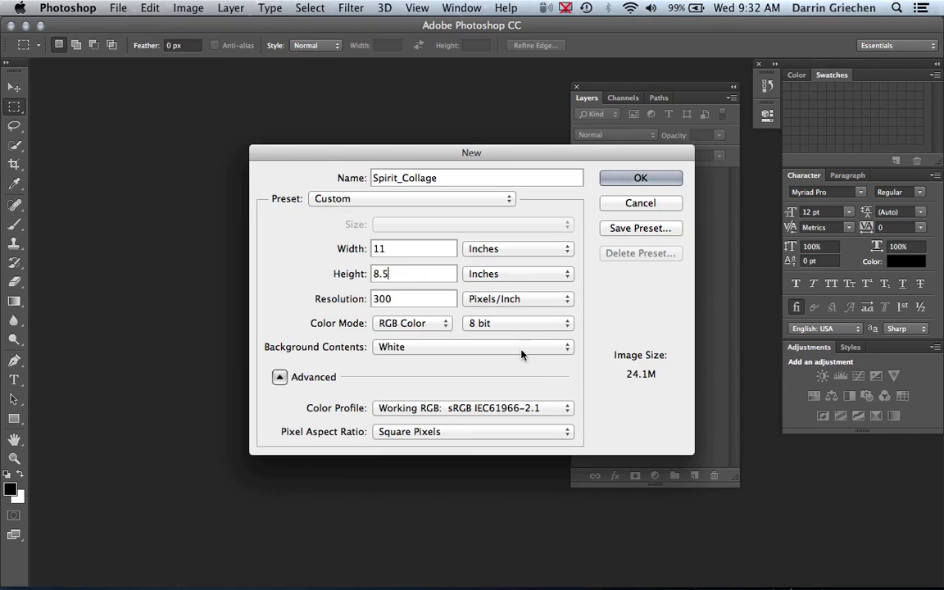
# Show the Background Contents options: White, Background Color and Transparent
pyautogui.click(521, 351)
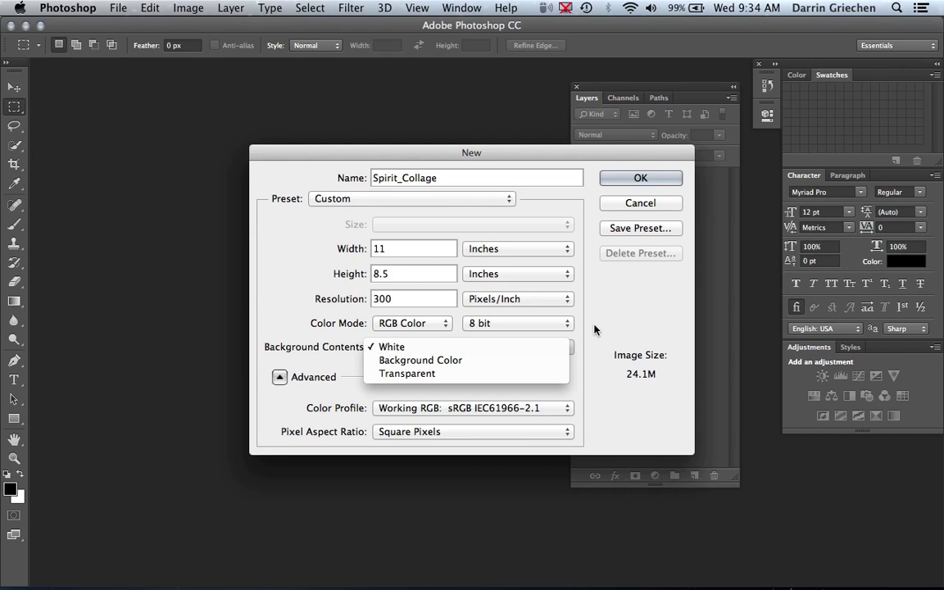
# Keep the White background and the Working RGB sRGB IEC61966-2.1 colour profile
pyautogui.click(596, 327)
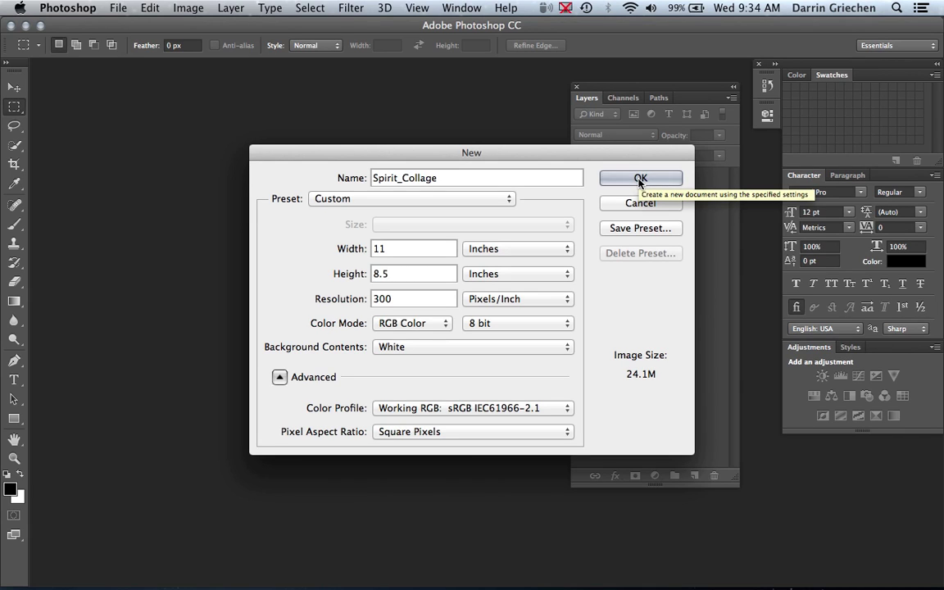
pyautogui.click(560, 409)
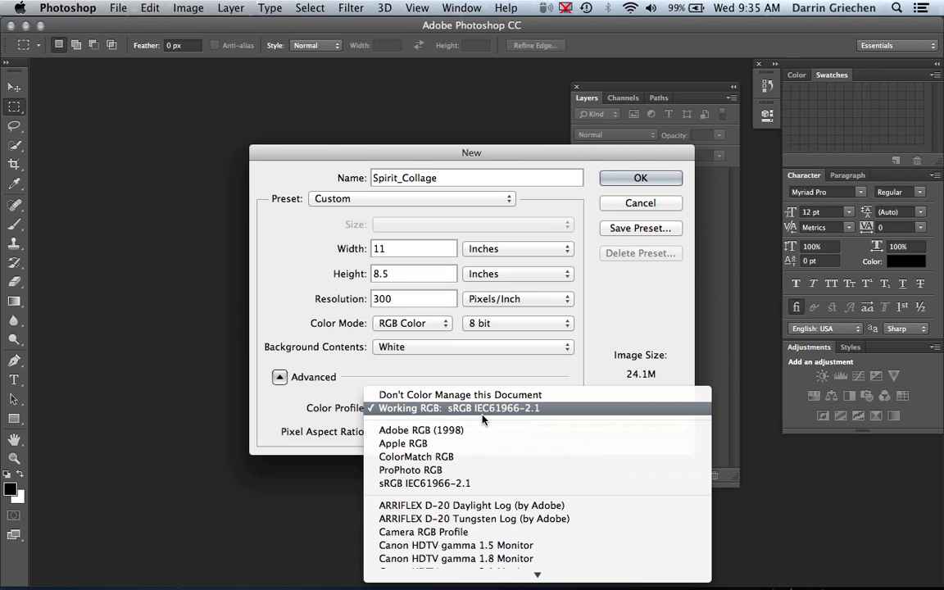
pyautogui.click(483, 408)
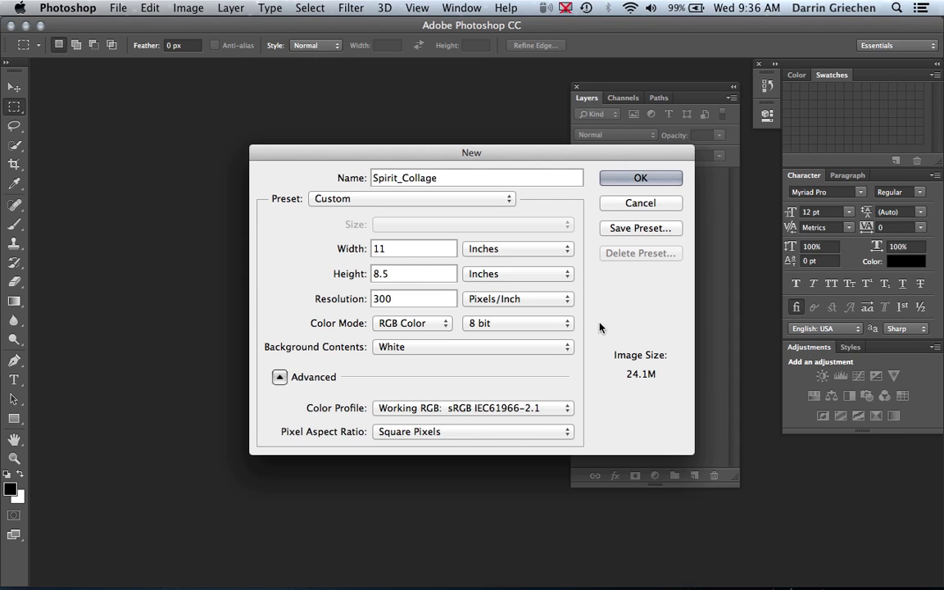
pyautogui.click(539, 435)
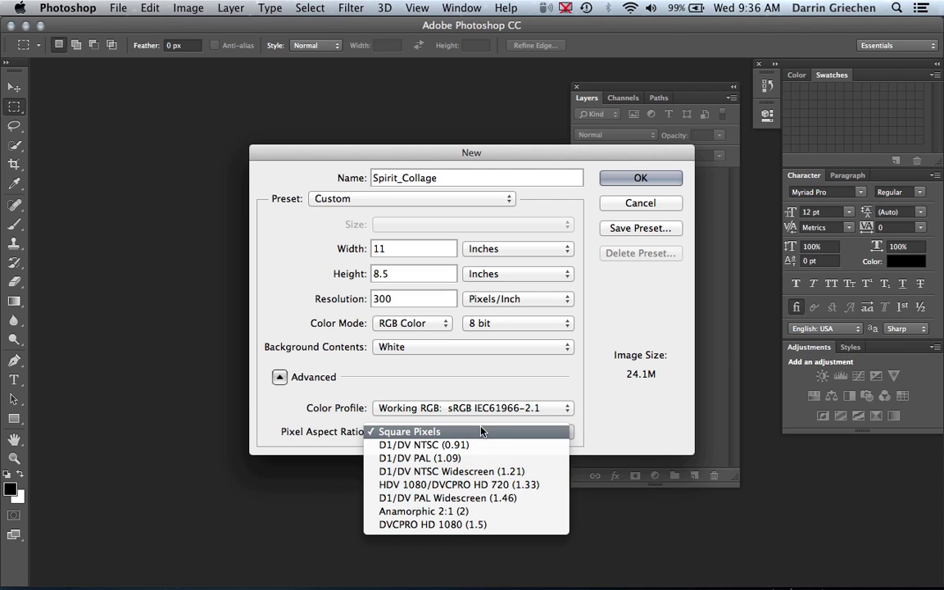
pyautogui.click(531, 379)
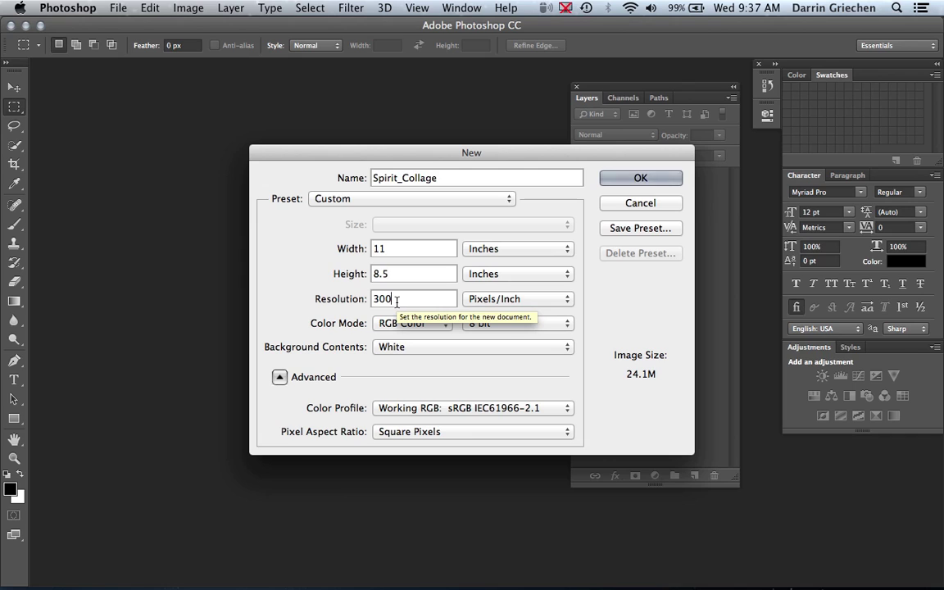
# Set resolution to 300 pixels/inch after trying 150, and create the document
pyautogui.click(349, 298)
pyautogui.write('1')
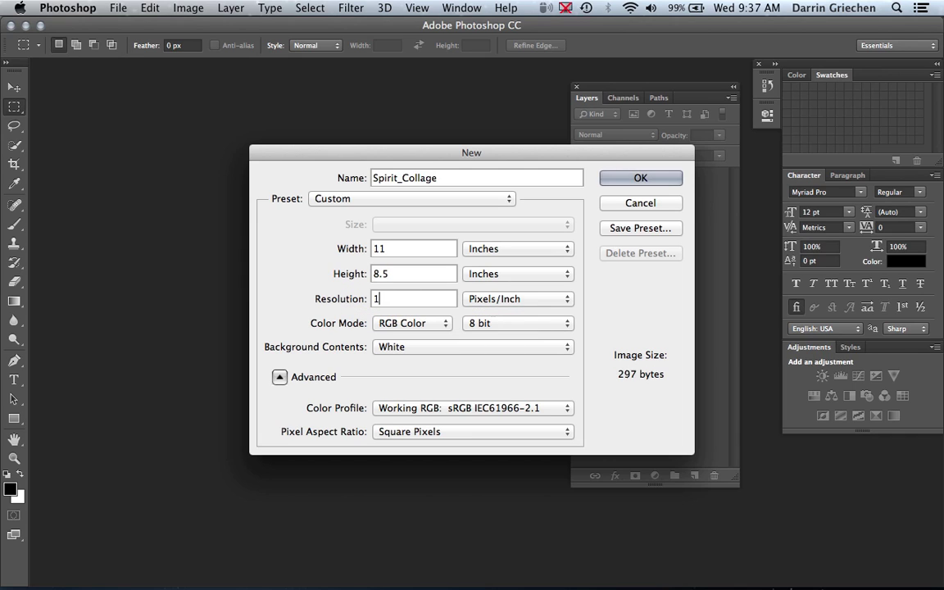
pyautogui.write('50')
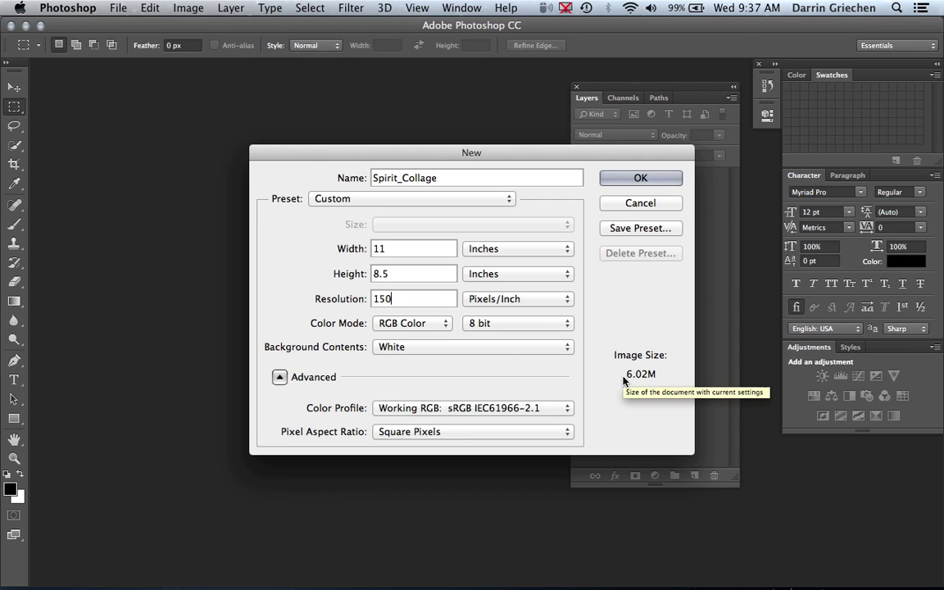
pyautogui.doubleClick(379, 297)
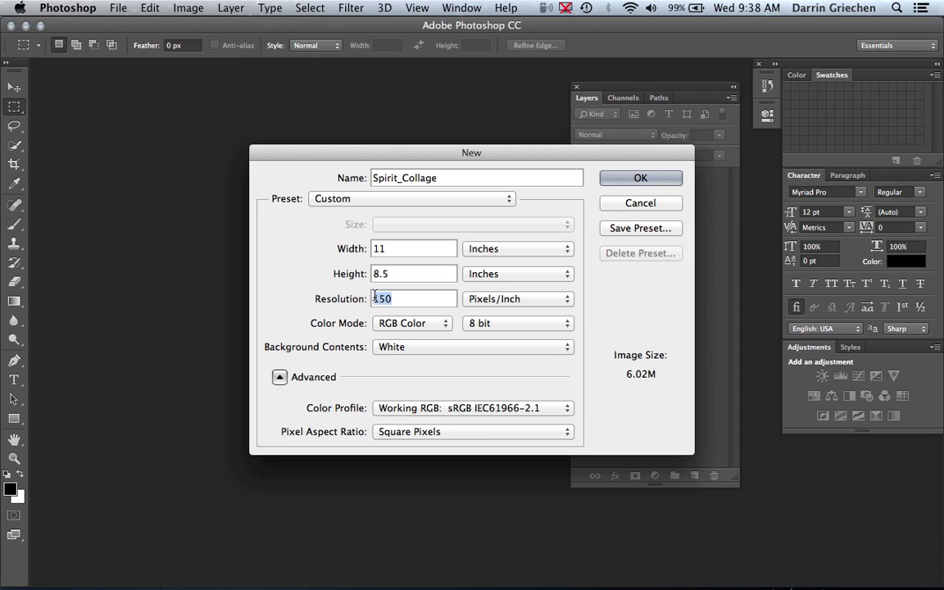
pyautogui.write('300')
pyautogui.click(640, 179)
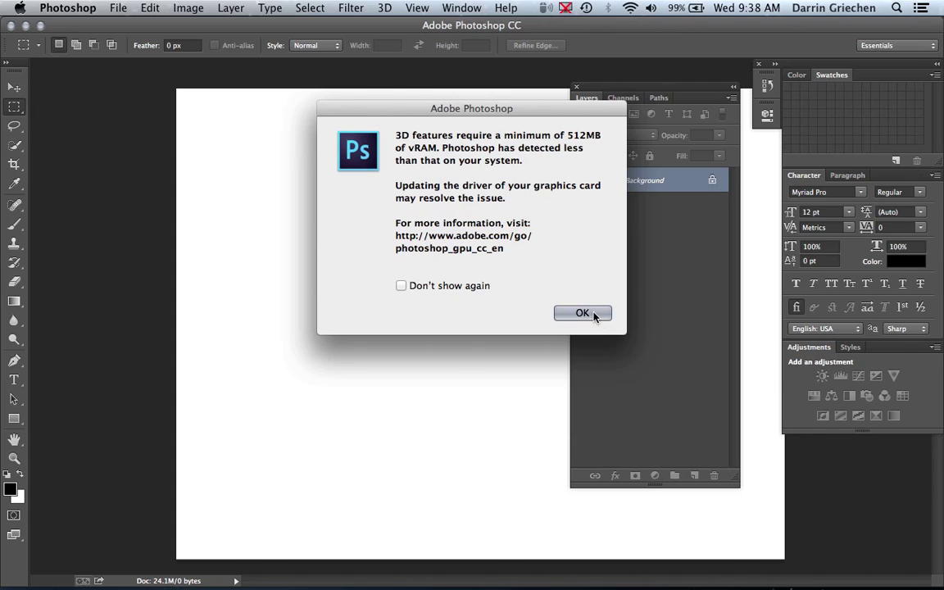
# Permanently dismiss the 3D vRAM warning and move the Layers panel beside the type settings
pyautogui.click(400, 287)
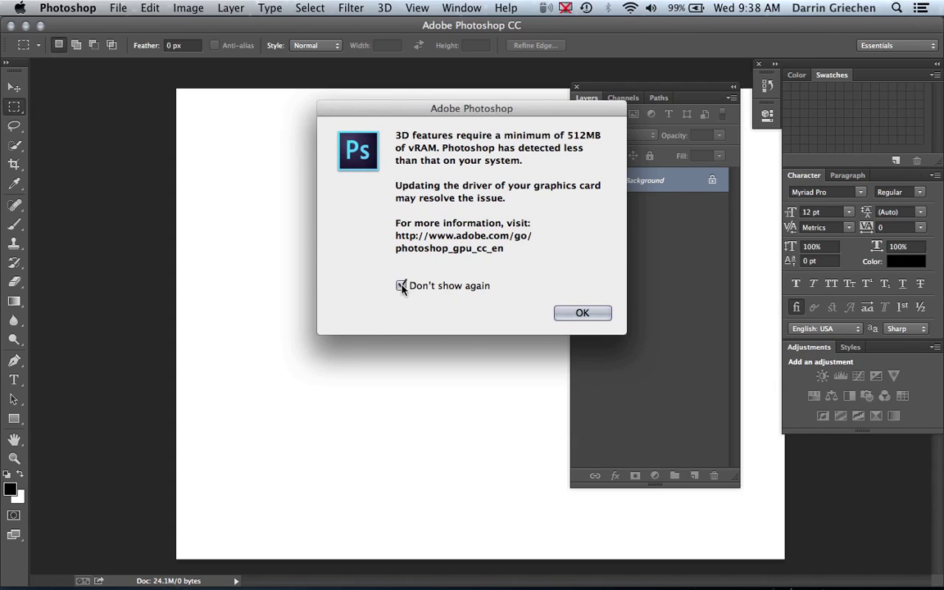
pyautogui.click(580, 313)
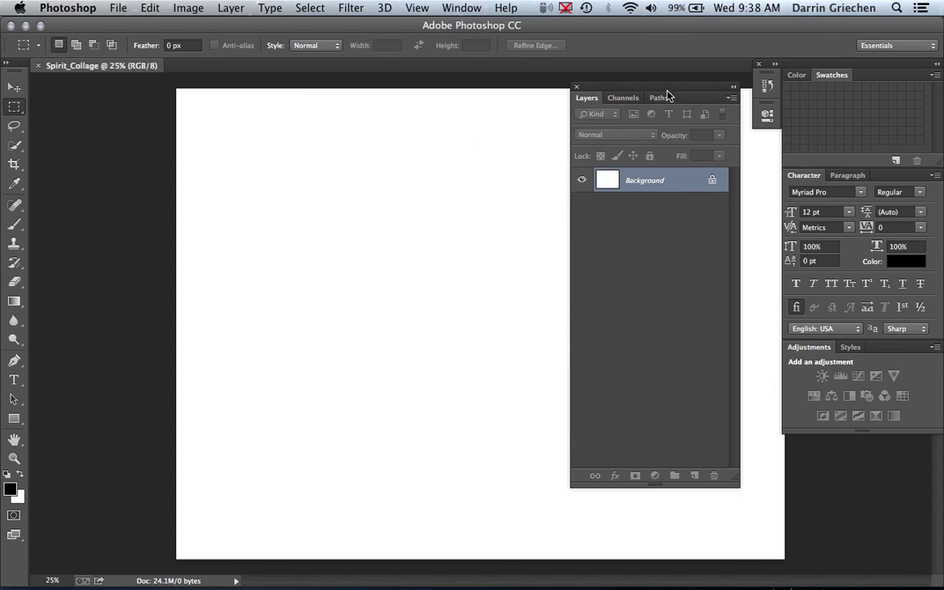
pyautogui.moveTo(669, 91); pyautogui.dragTo(783, 121)
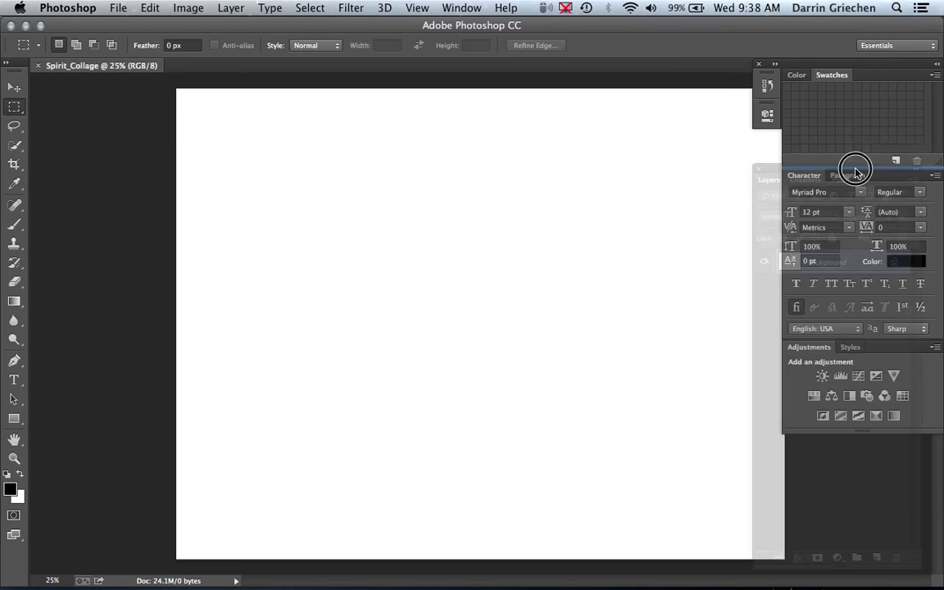
pyautogui.moveTo(783, 121)
pyautogui.mouseDown()
pyautogui.moveTo(873, 184)
pyautogui.moveTo(713, 173)
pyautogui.mouseUp()
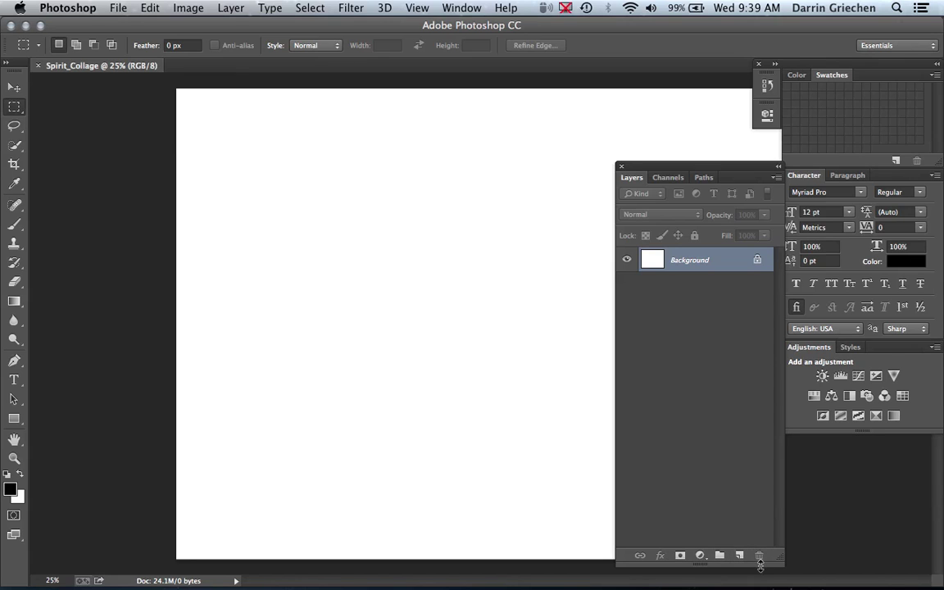
# Add an empty Layer 1 above Background and open the Layers panel menu
pyautogui.click(739, 562)
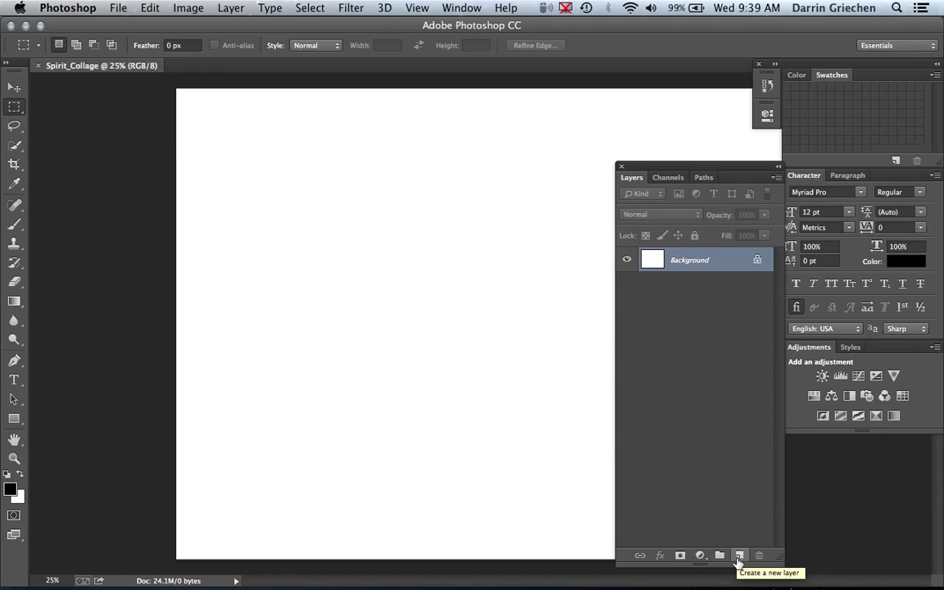
pyautogui.click(738, 558)
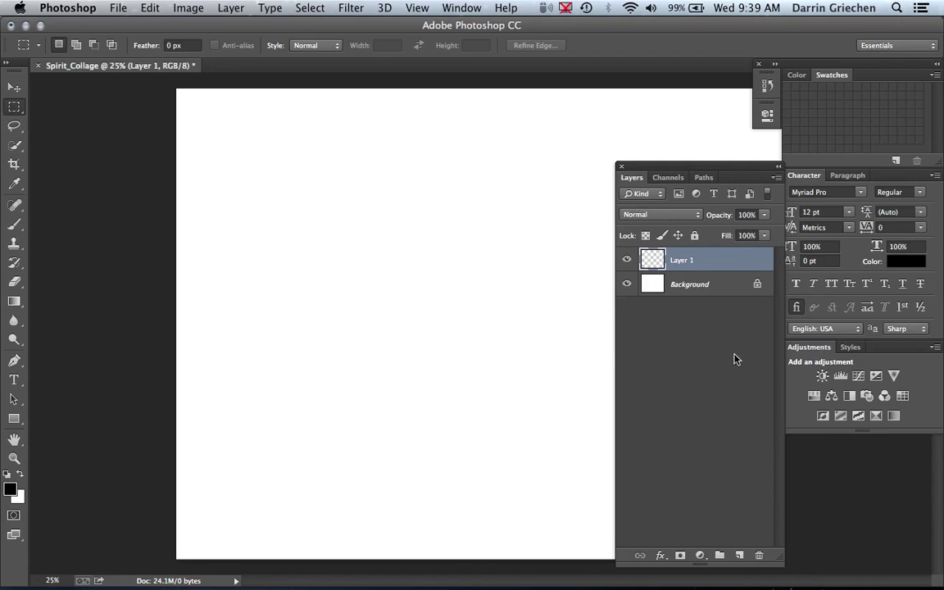
pyautogui.click(775, 179)
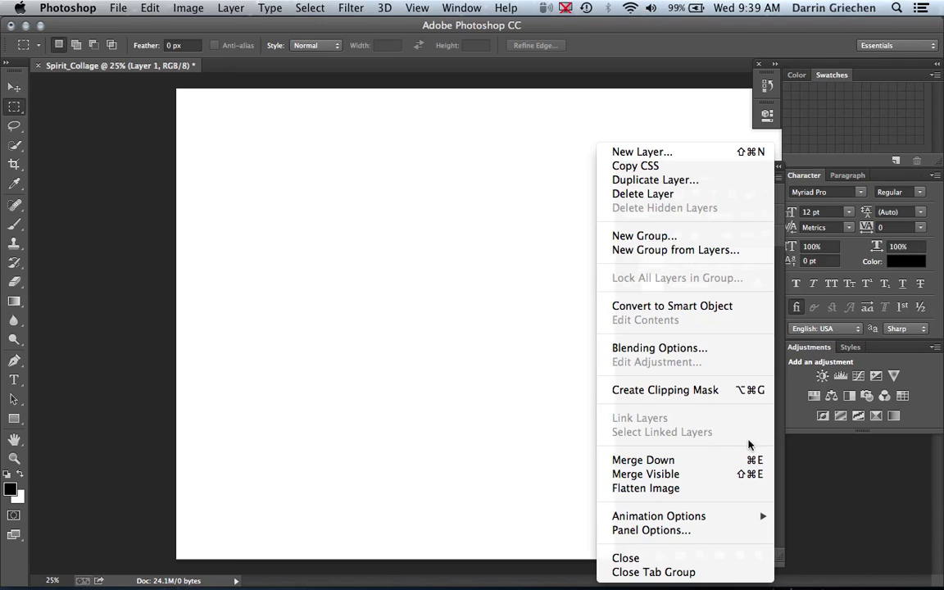
# Dismiss the Layers flyout menu and hide the Background layer, leaving empty Layer 1 visible
pyautogui.click(779, 451)
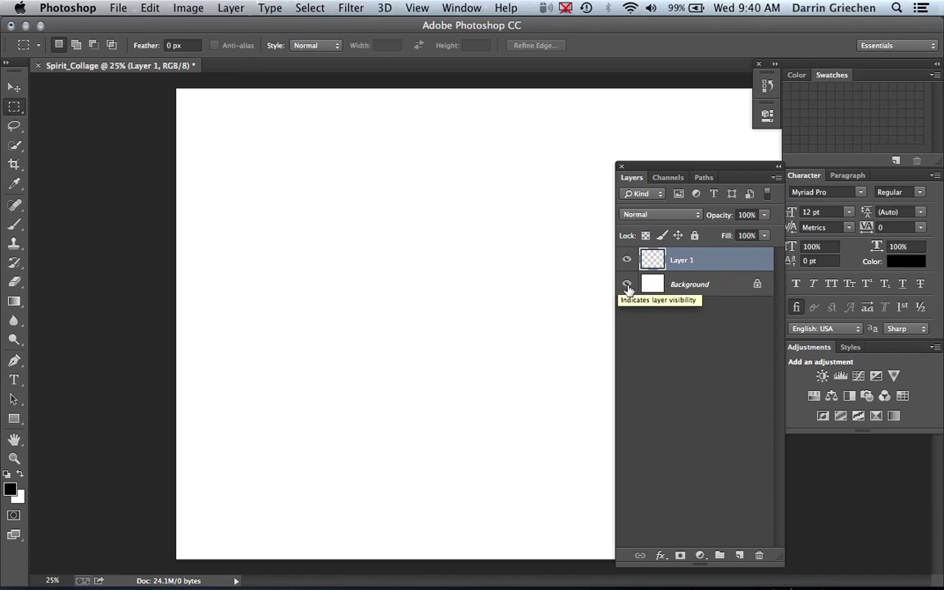
pyautogui.click(628, 284)
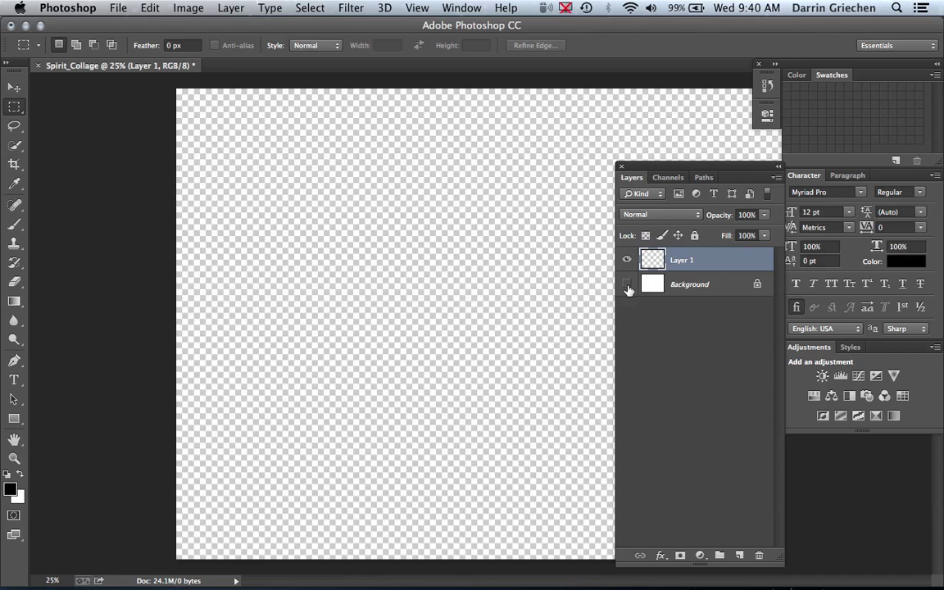
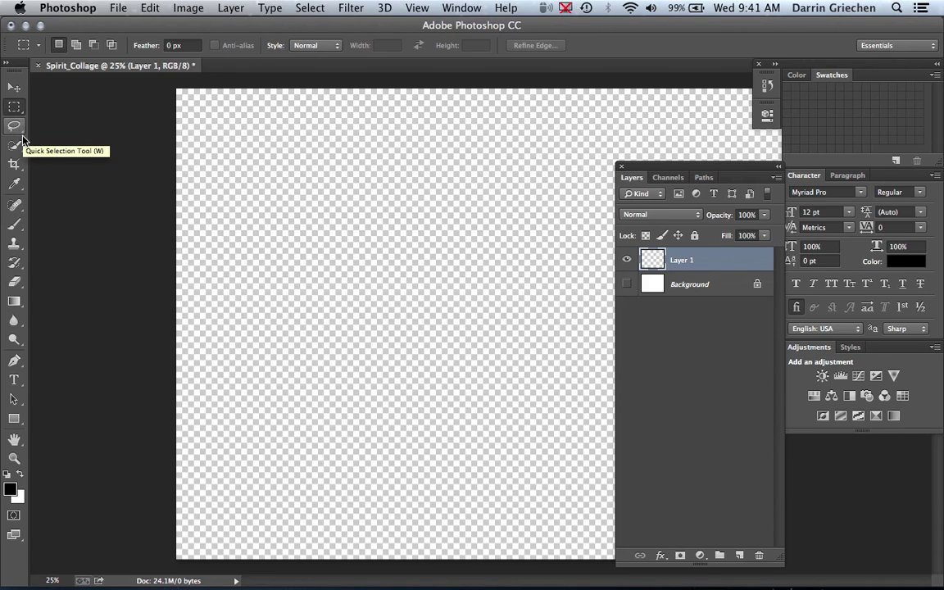
# Make the Polygonal Lasso the active tool from the lasso flyout
pyautogui.click(15, 127)
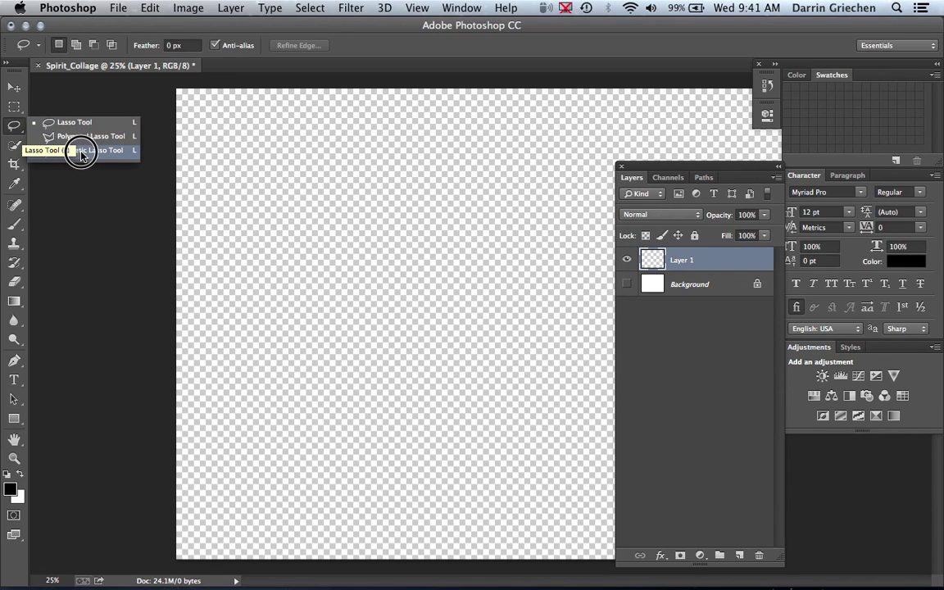
pyautogui.click(21, 114)
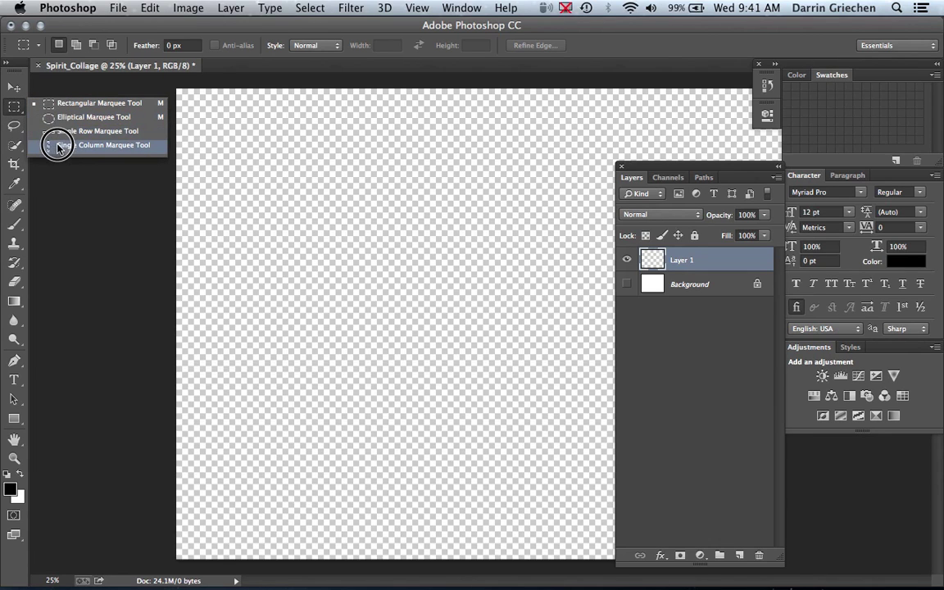
pyautogui.click(15, 133)
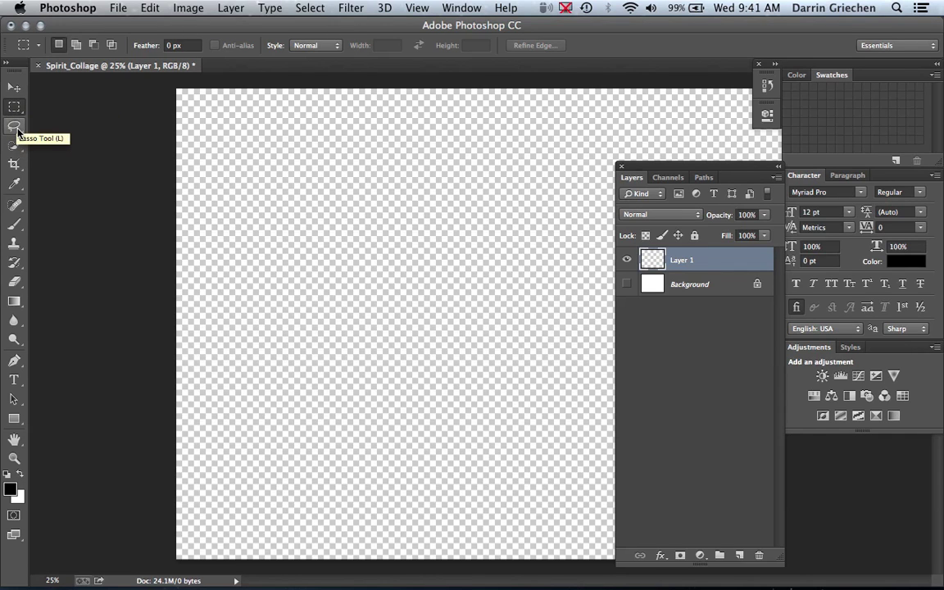
pyautogui.click(18, 133)
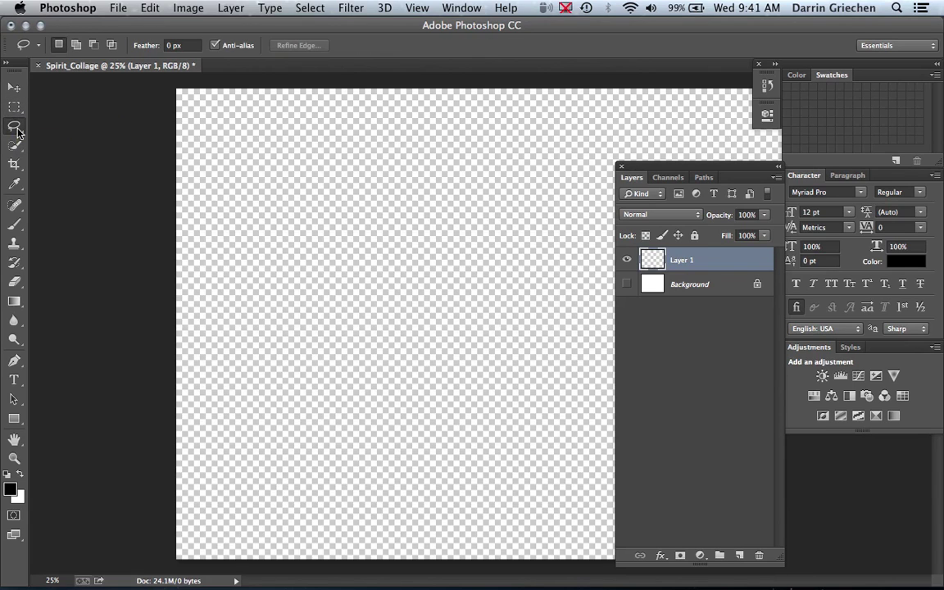
pyautogui.moveTo(18, 133); pyautogui.dragTo(45, 141)
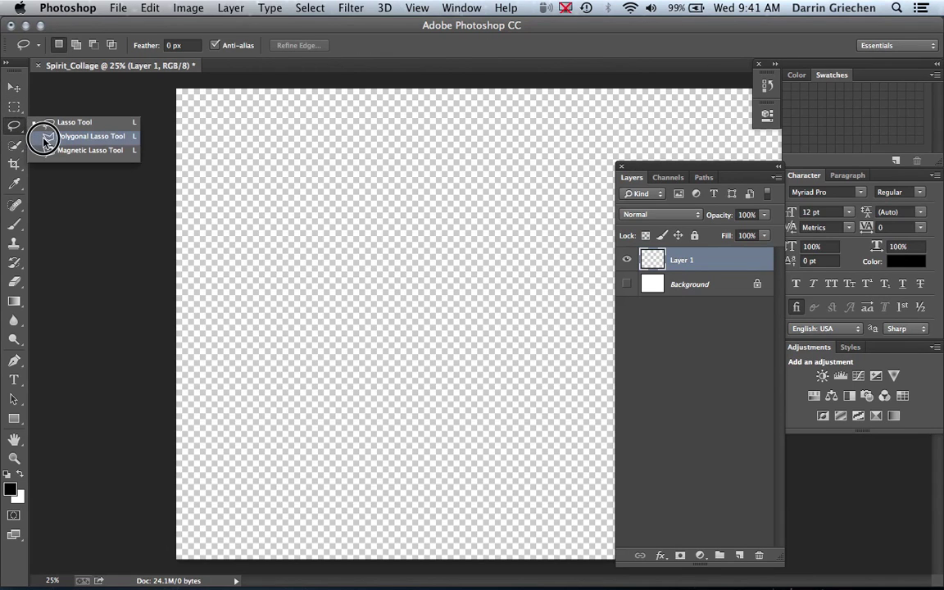
pyautogui.click(45, 140)
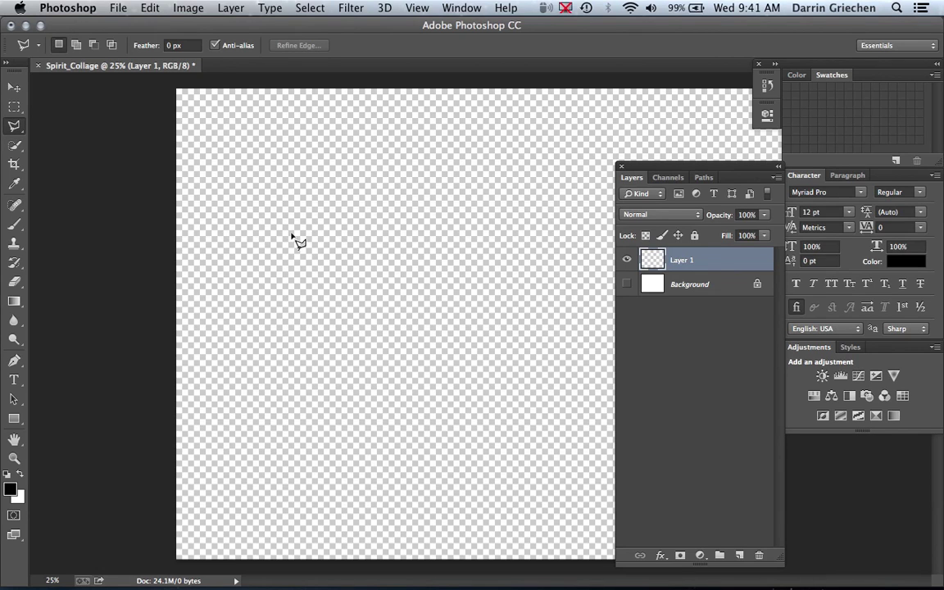
# Outline a closed irregular selection with a notched, wavy top in Layer 1's upper left
pyautogui.click(265, 241)
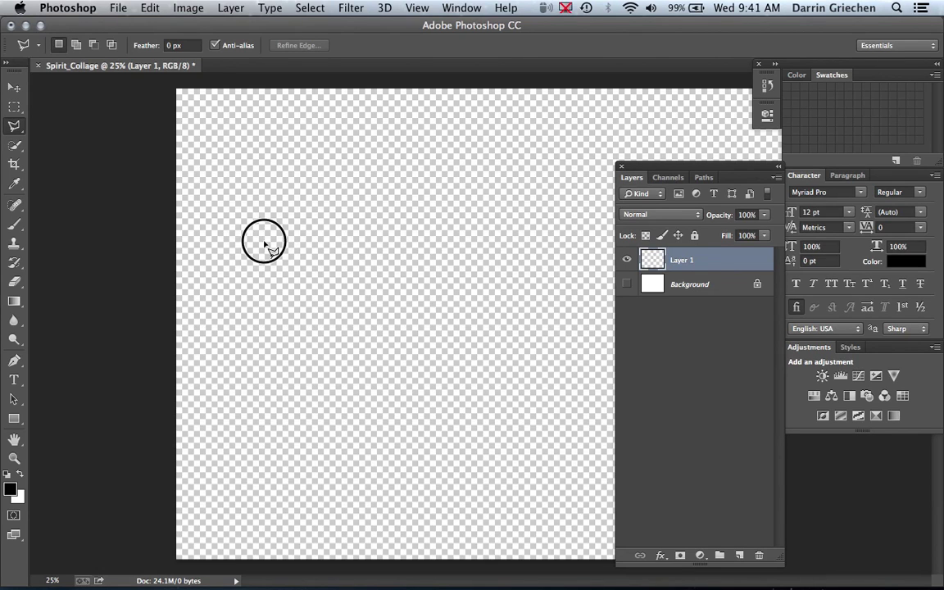
pyautogui.click(284, 201)
pyautogui.click(344, 219)
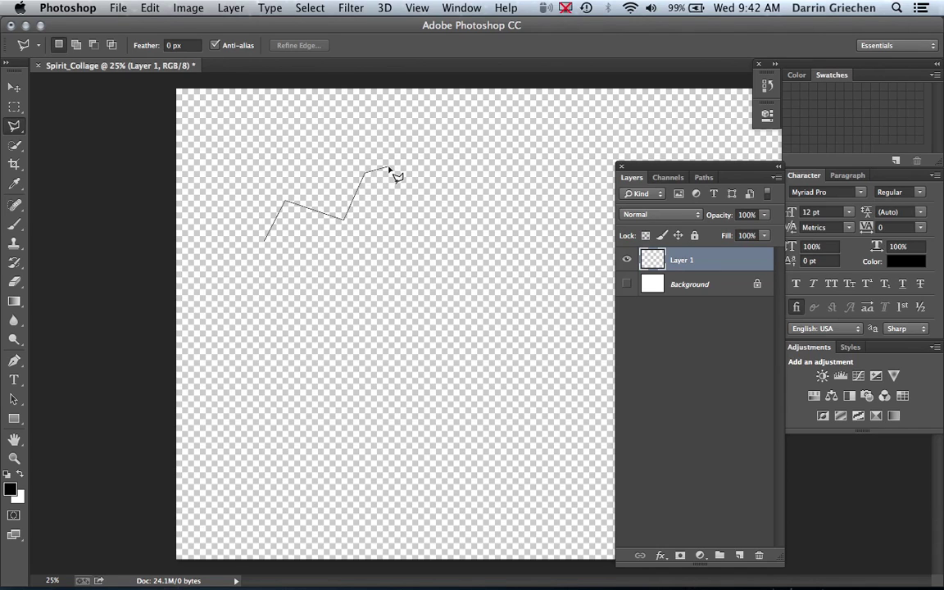
pyautogui.moveTo(379, 172)
pyautogui.mouseDown()
pyautogui.moveTo(402, 169)
pyautogui.moveTo(408, 188)
pyautogui.mouseUp()
pyautogui.click(408, 193)
pyautogui.moveTo(422, 194); pyautogui.dragTo(485, 164)
pyautogui.click(504, 267)
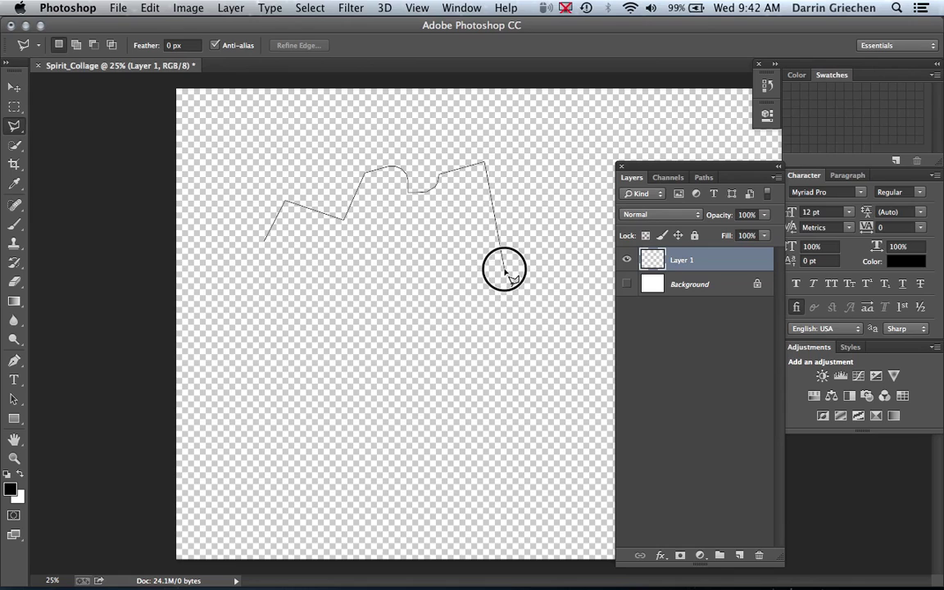
pyautogui.click(388, 347)
pyautogui.click(291, 315)
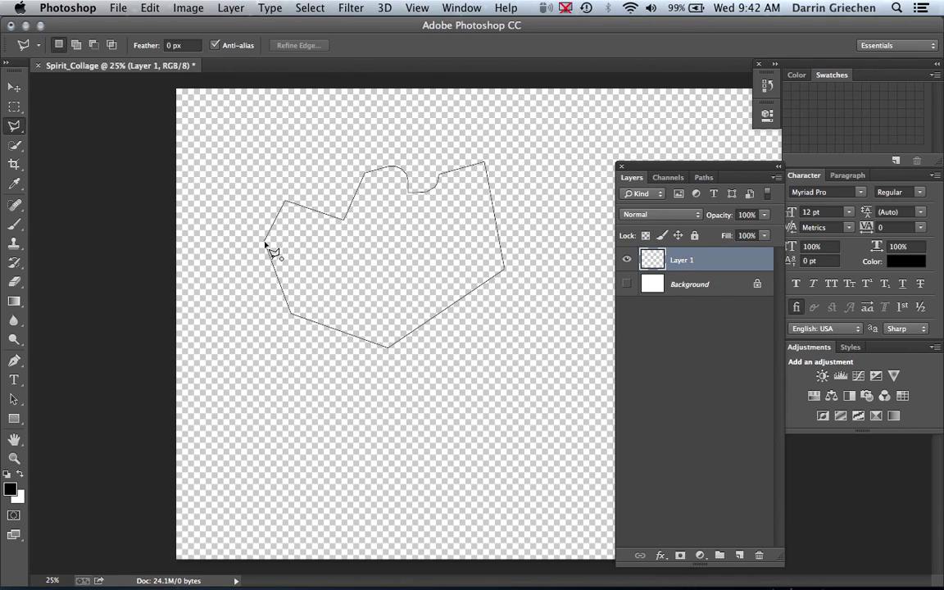
pyautogui.click(265, 244)
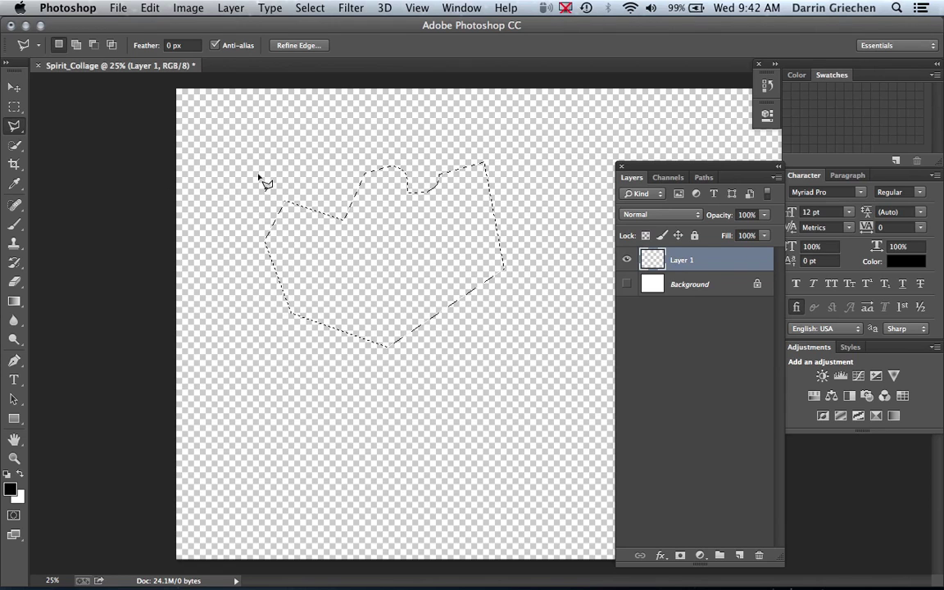
# Fill the Layer 1 selection with 50% Gray using Edit > Fill
pyautogui.click(148, 8)
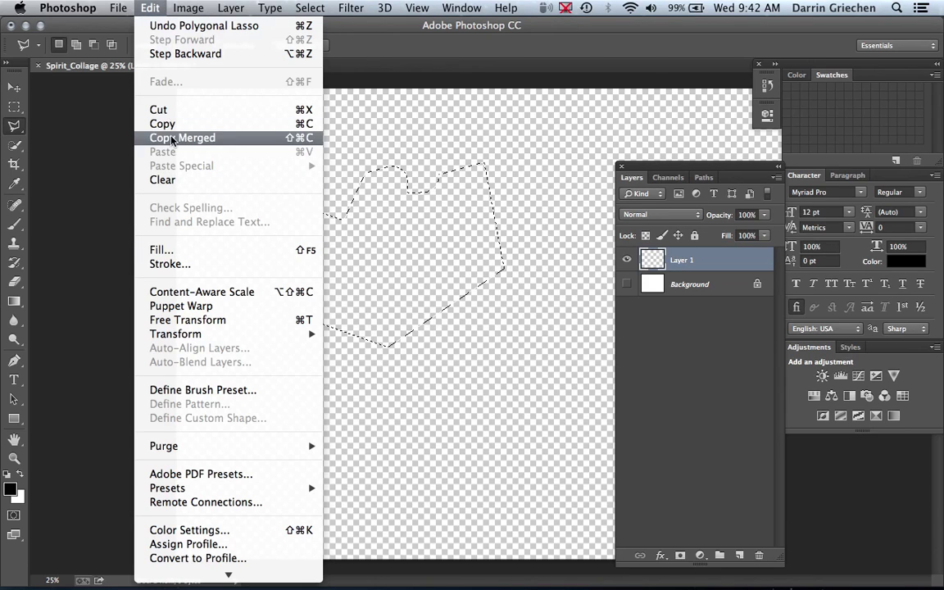
pyautogui.click(182, 252)
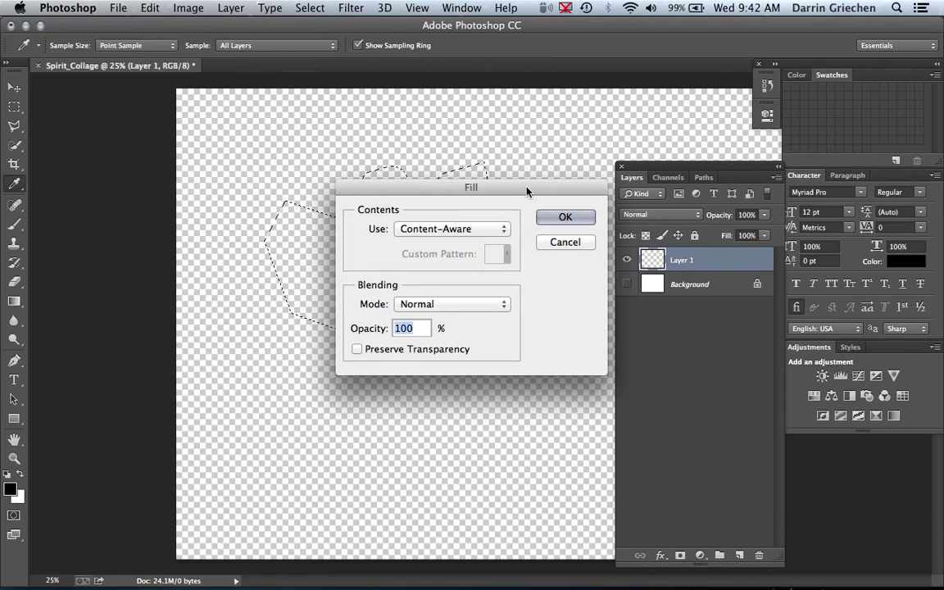
pyautogui.moveTo(528, 189)
pyautogui.mouseDown()
pyautogui.moveTo(641, 187)
pyautogui.moveTo(720, 156)
pyautogui.moveTo(718, 143)
pyautogui.mouseUp()
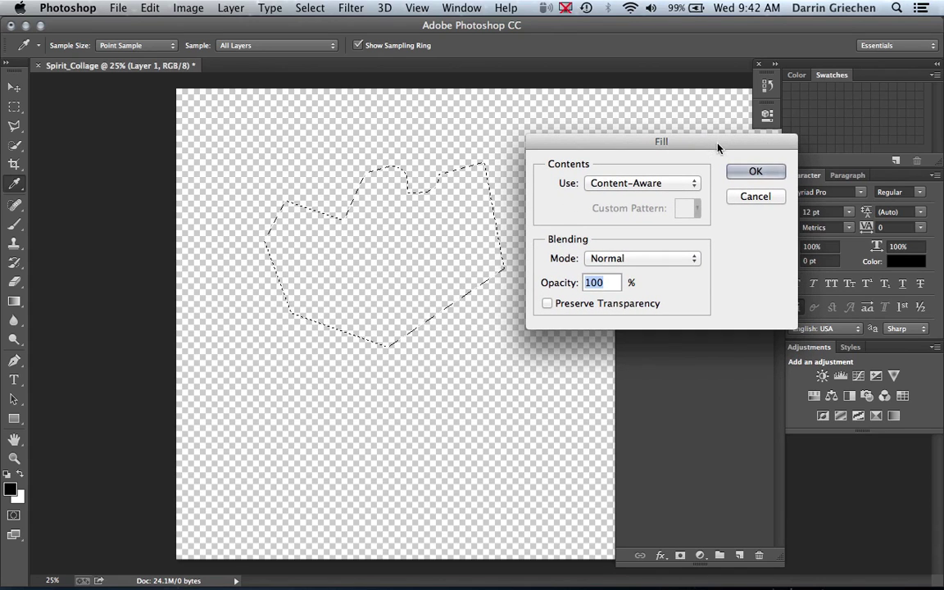
pyautogui.click(689, 186)
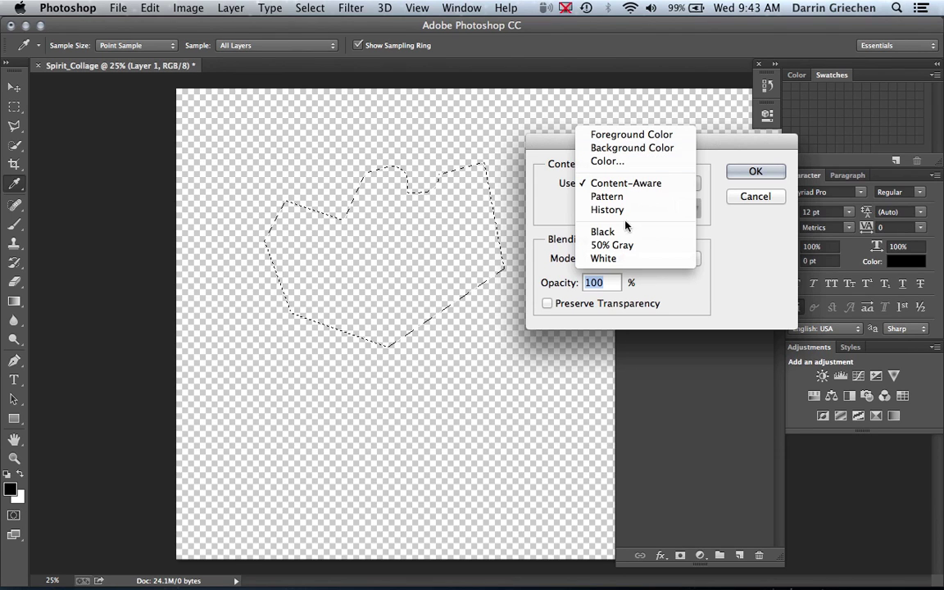
pyautogui.click(621, 246)
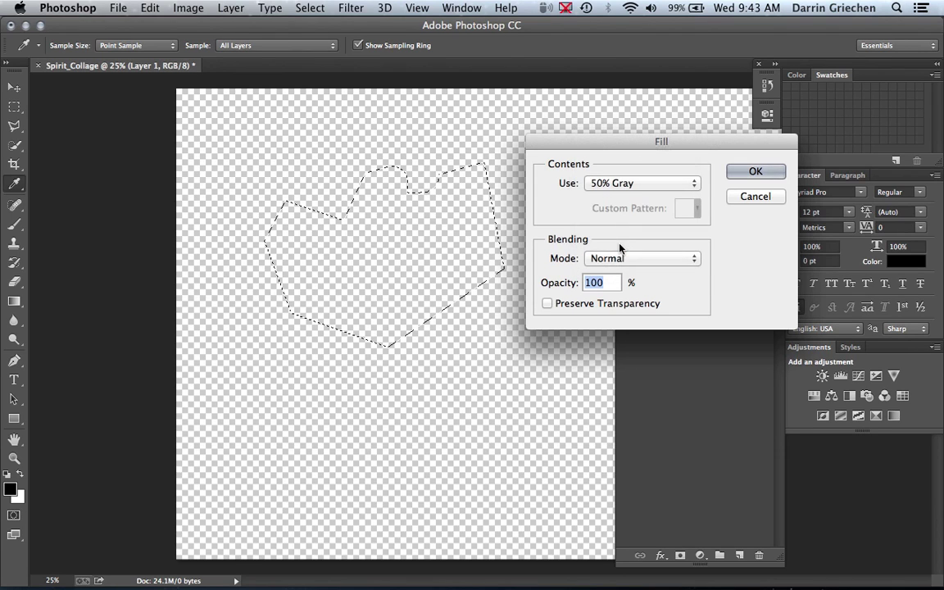
pyautogui.click(755, 173)
pyautogui.press('l')
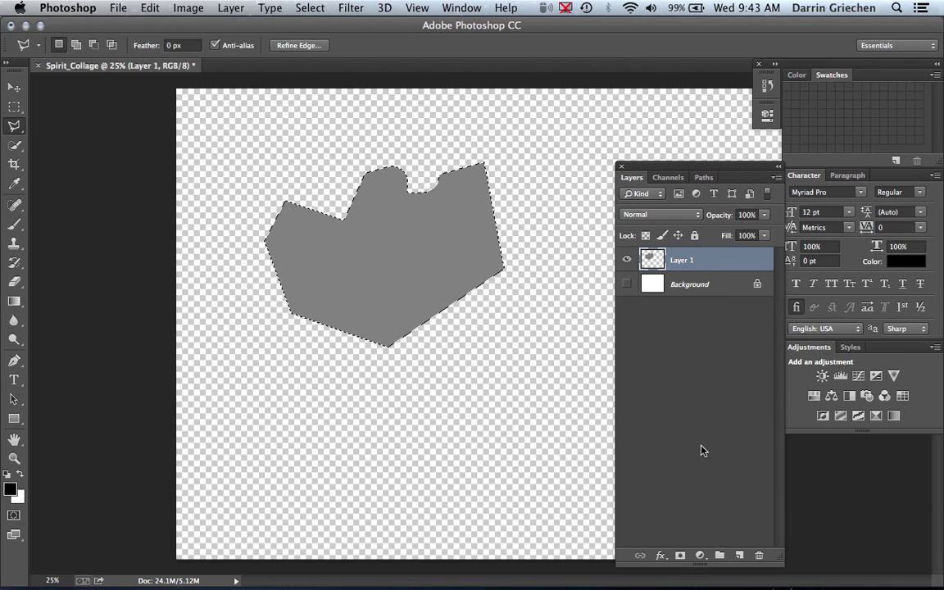
# Add Layer 2 and draw a closed polygon selection overlapping the gray shape's lower right
pyautogui.click(740, 557)
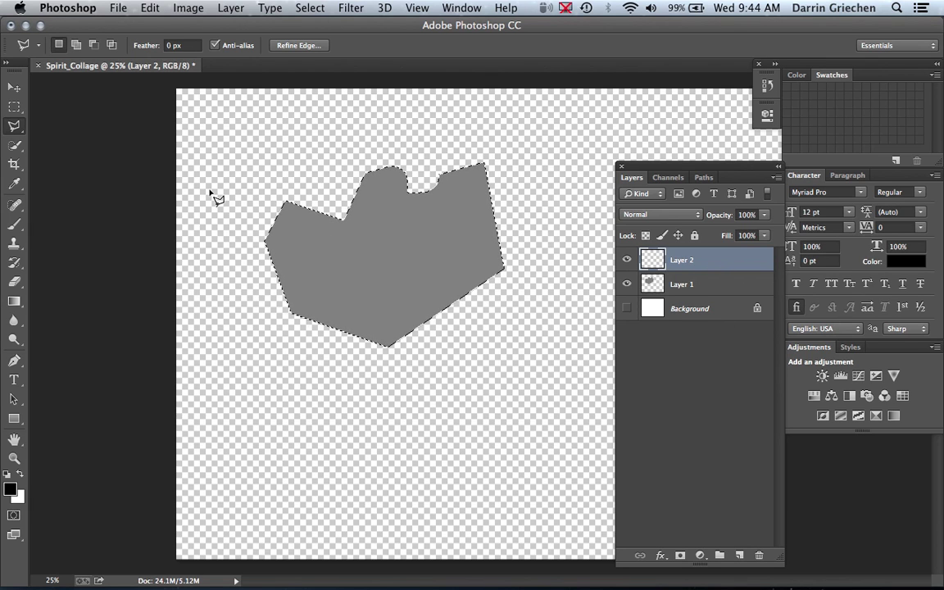
pyautogui.click(467, 399)
pyautogui.click(411, 362)
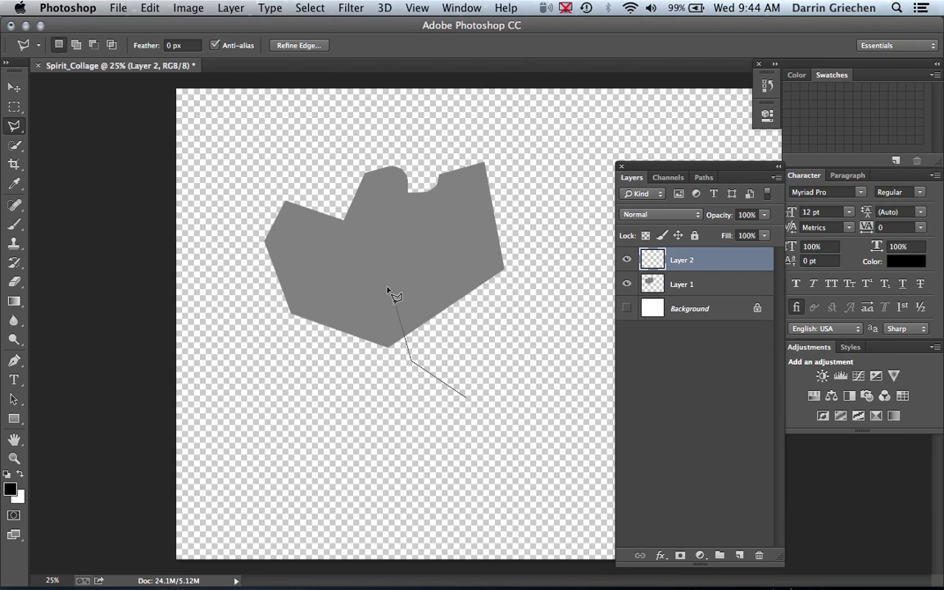
pyautogui.click(380, 277)
pyautogui.click(407, 231)
pyautogui.click(535, 214)
pyautogui.click(568, 268)
pyautogui.click(570, 332)
pyautogui.click(500, 381)
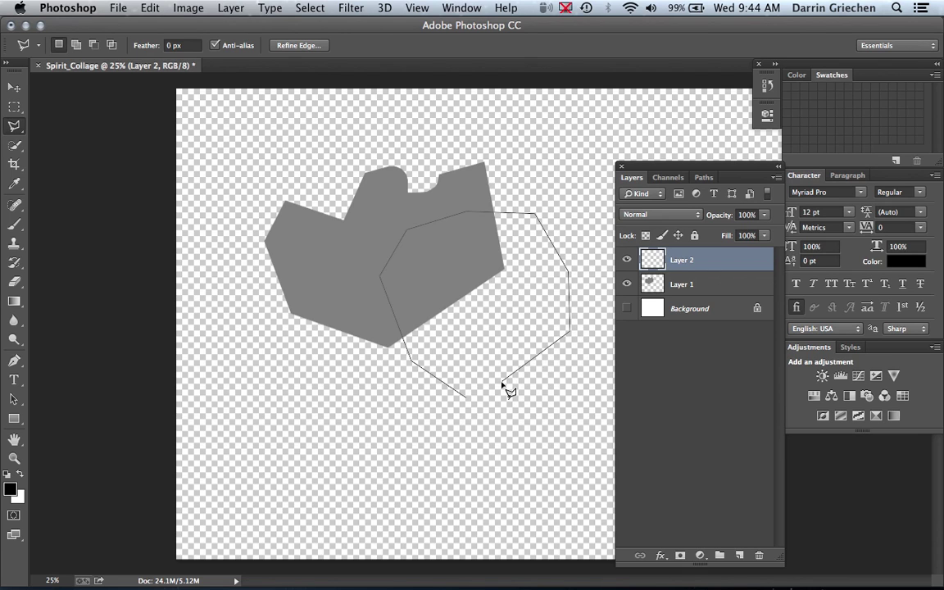
pyautogui.doubleClick(470, 400)
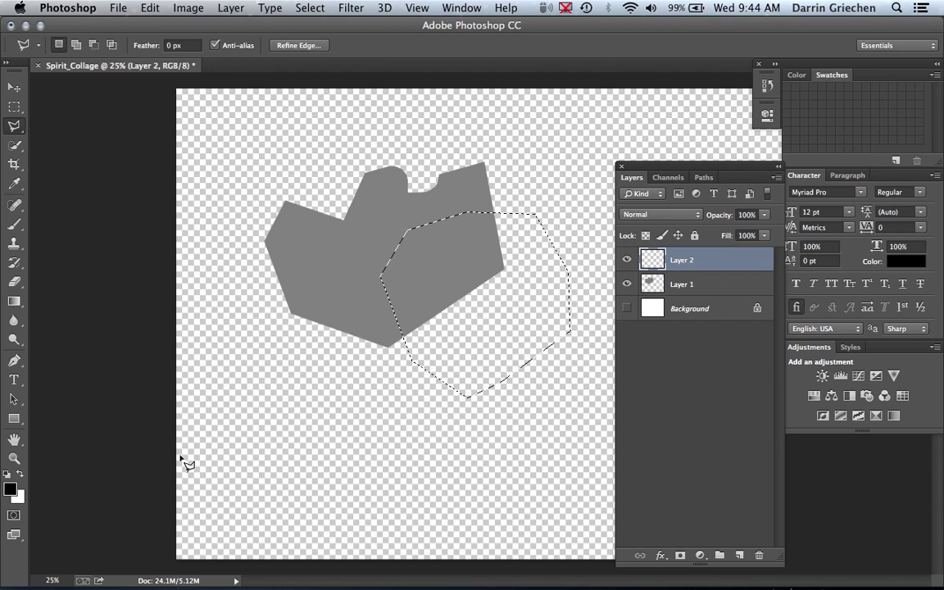
# Pick orange #db7f13 (R219 G127 B19) as the foreground colour in the Color Picker
pyautogui.click(13, 492)
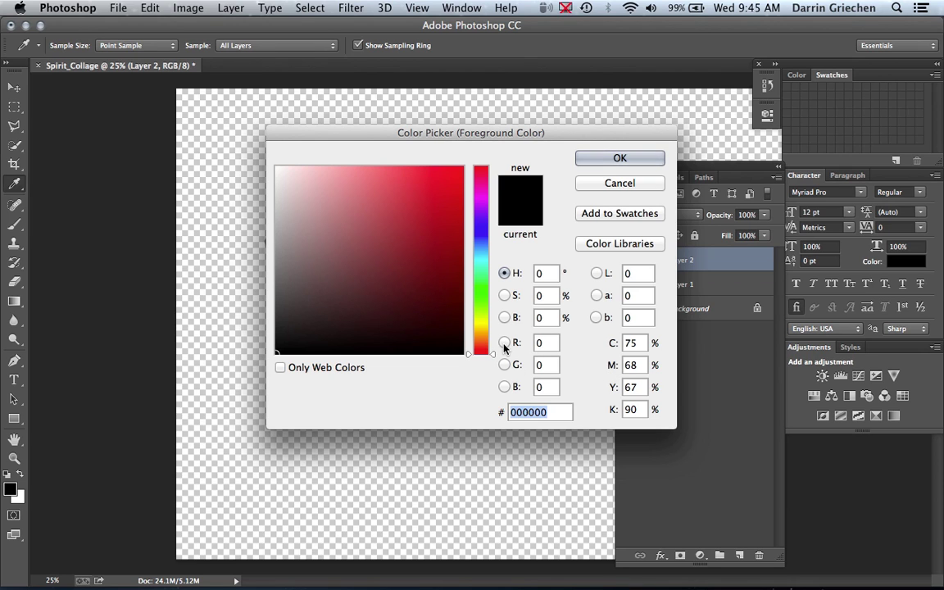
pyautogui.moveTo(424, 237)
pyautogui.mouseDown()
pyautogui.moveTo(438, 188)
pyautogui.moveTo(383, 195)
pyautogui.moveTo(430, 225)
pyautogui.moveTo(398, 210)
pyautogui.moveTo(428, 211)
pyautogui.moveTo(443, 190)
pyautogui.moveTo(430, 196)
pyautogui.moveTo(423, 181)
pyautogui.moveTo(433, 192)
pyautogui.moveTo(407, 193)
pyautogui.moveTo(443, 181)
pyautogui.moveTo(317, 180)
pyautogui.moveTo(429, 188)
pyautogui.mouseUp()
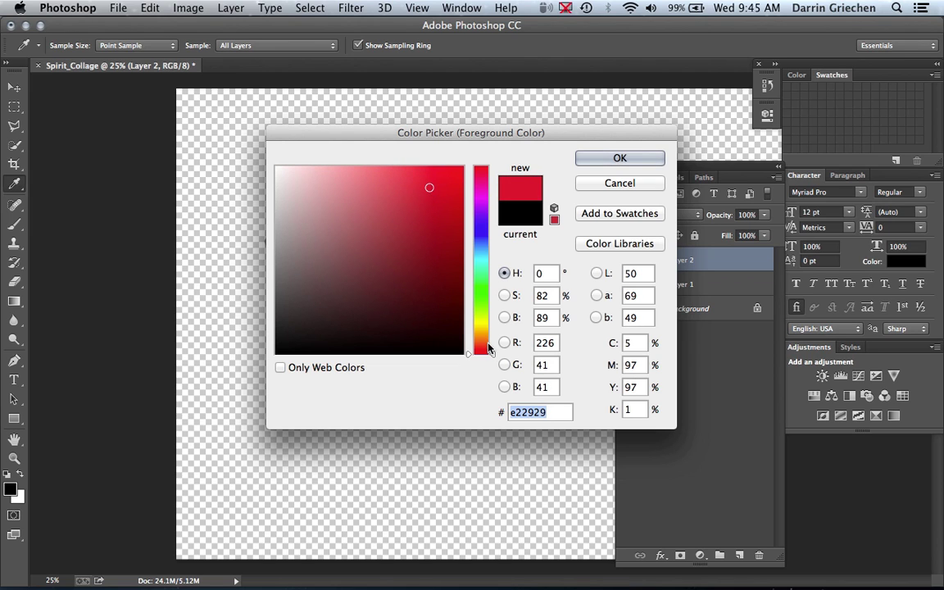
pyautogui.moveTo(492, 354)
pyautogui.mouseDown()
pyautogui.moveTo(490, 177)
pyautogui.moveTo(490, 333)
pyautogui.mouseUp()
pyautogui.click(462, 236)
pyautogui.moveTo(462, 236); pyautogui.dragTo(461, 181)
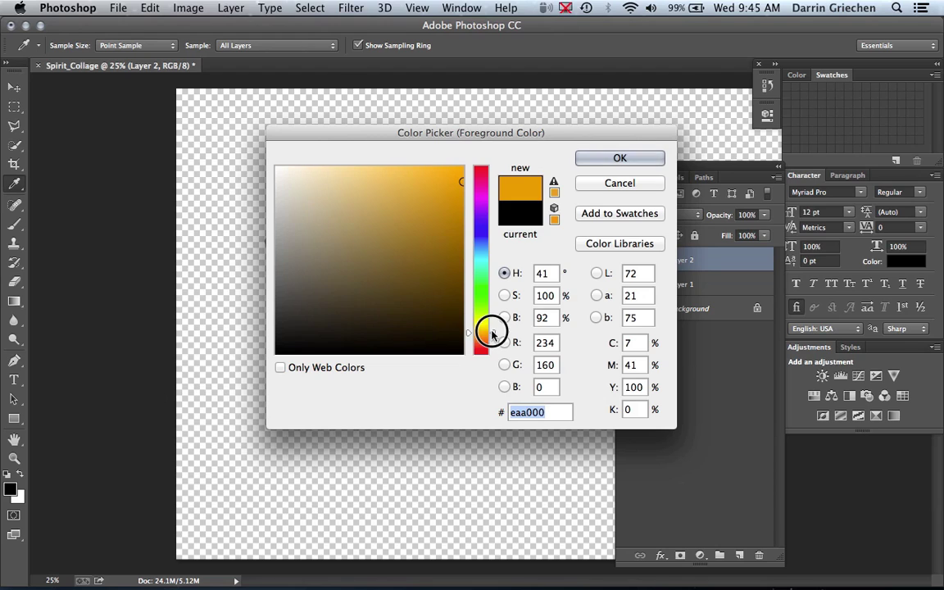
pyautogui.moveTo(491, 332); pyautogui.dragTo(491, 337)
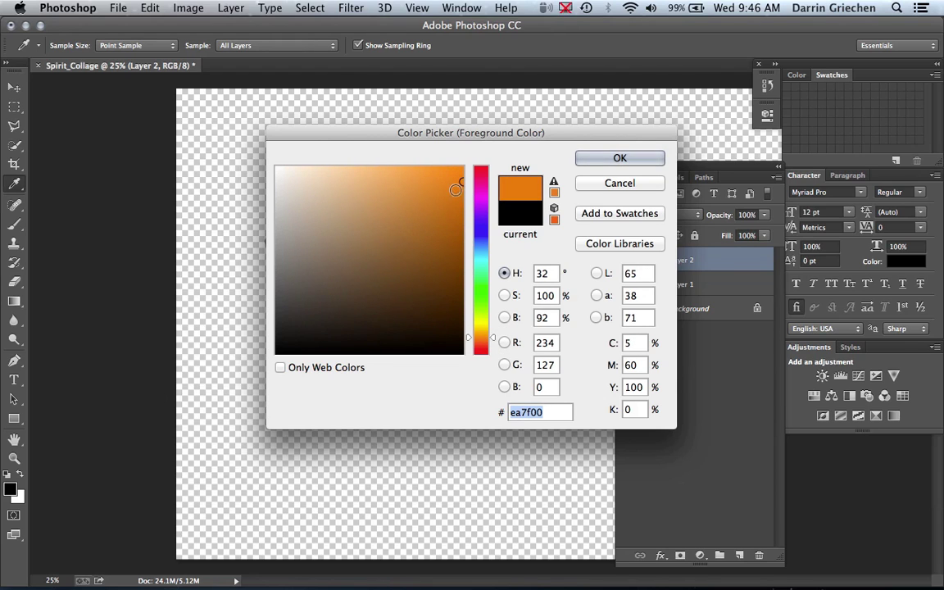
pyautogui.moveTo(460, 183)
pyautogui.mouseDown()
pyautogui.moveTo(439, 195)
pyautogui.moveTo(458, 192)
pyautogui.mouseUp()
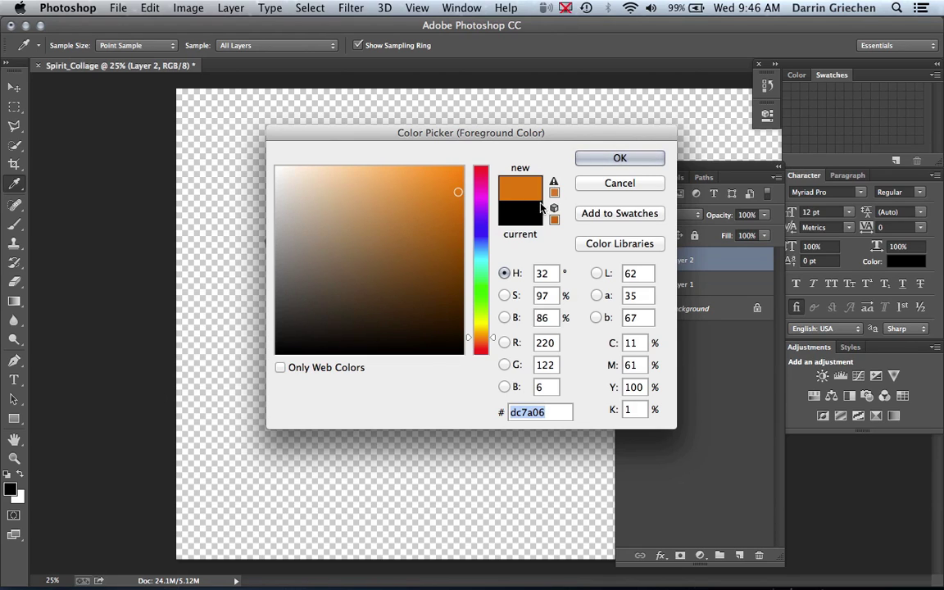
pyautogui.moveTo(457, 193); pyautogui.dragTo(449, 193)
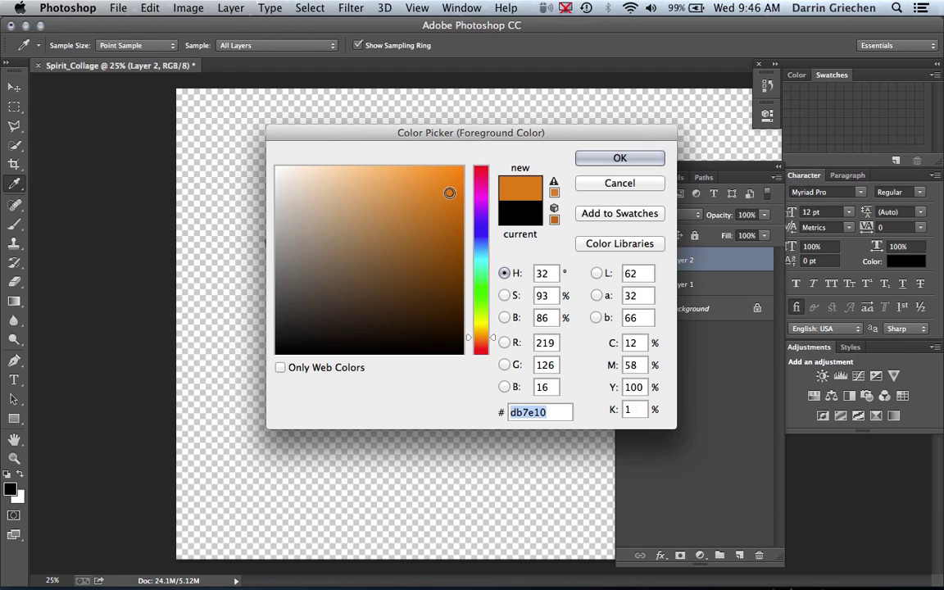
pyautogui.click(447, 193)
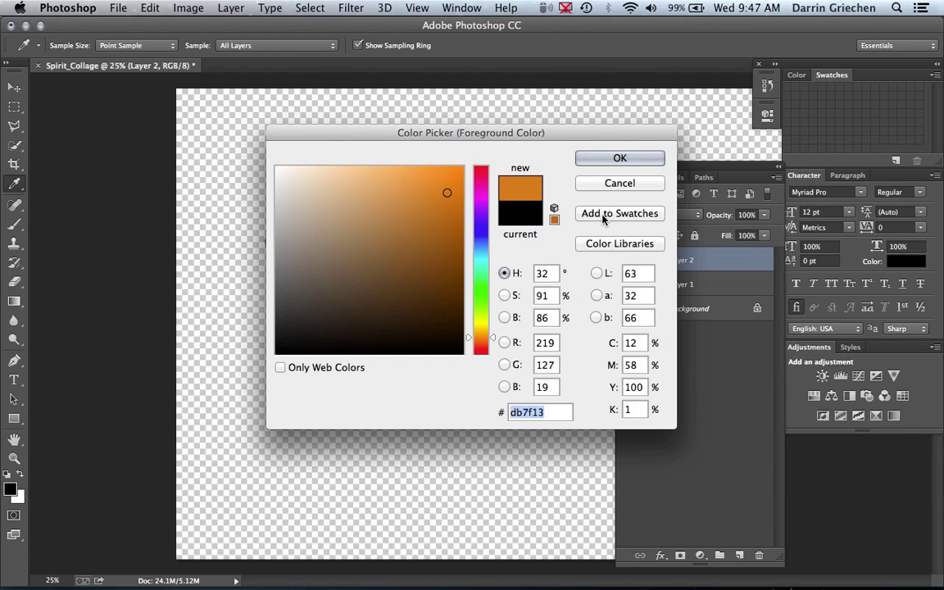
# Save orange #db7f13 as the swatch '210 Orange' and confirm it as the foreground colour
pyautogui.click(604, 215)
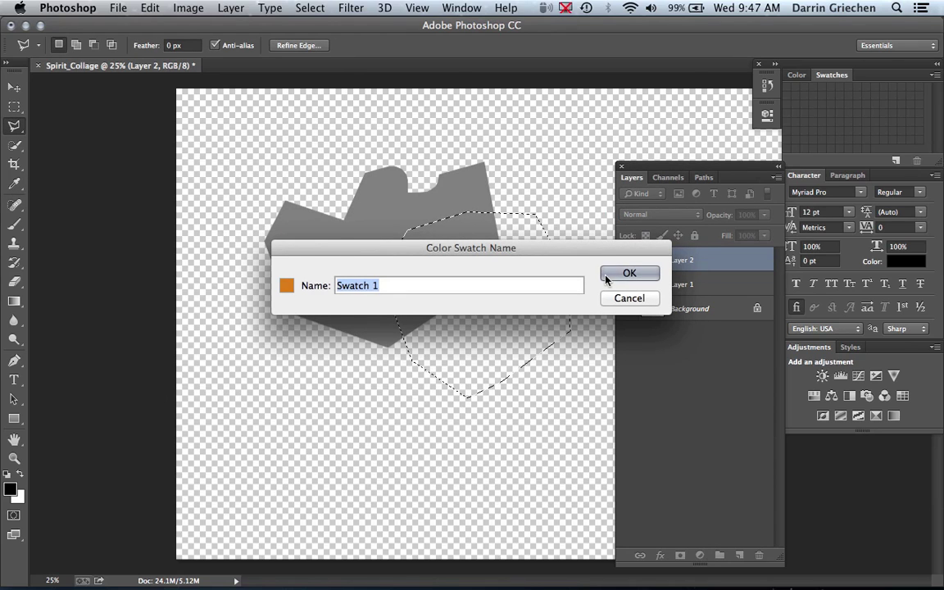
pyautogui.write('210 Ora')
pyautogui.write('nge')
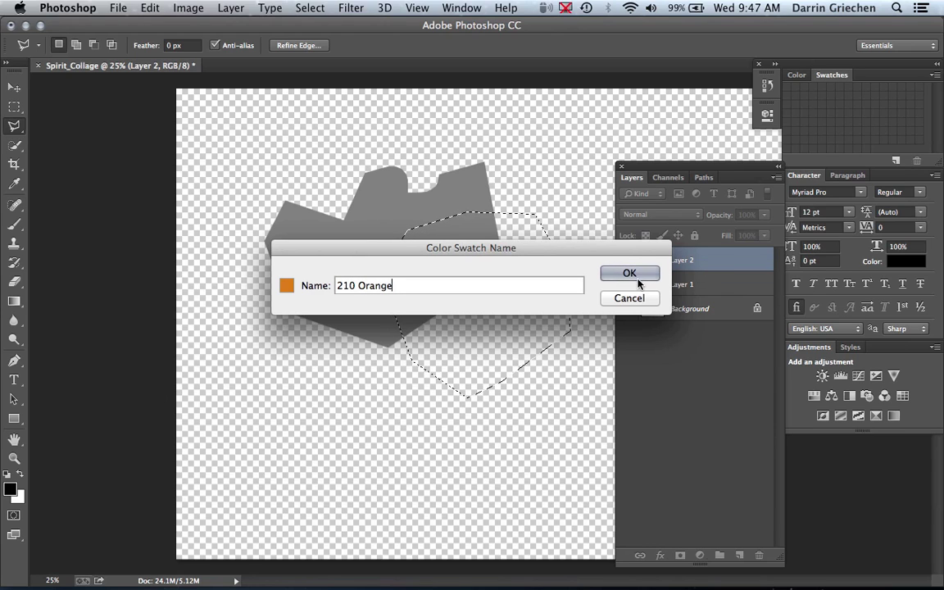
pyautogui.click(631, 273)
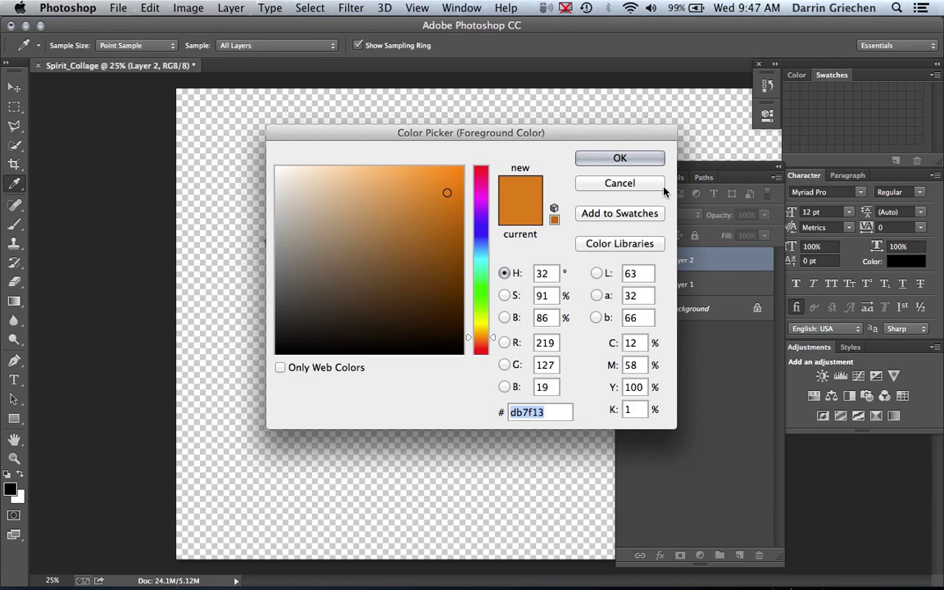
pyautogui.click(618, 159)
pyautogui.click(618, 159)
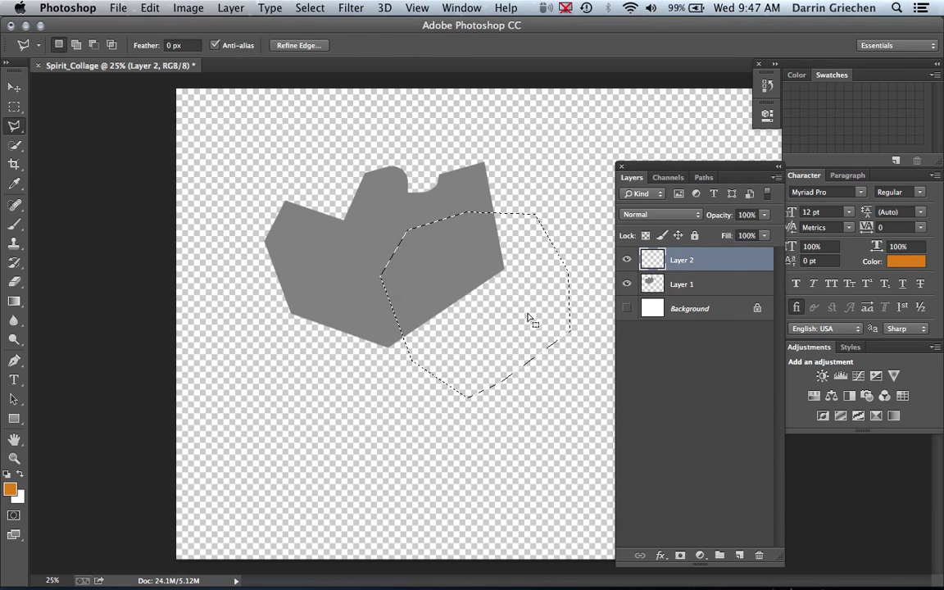
# Set the Fill dialog's contents to Foreground Color for the Layer 2 selection
pyautogui.click(151, 9)
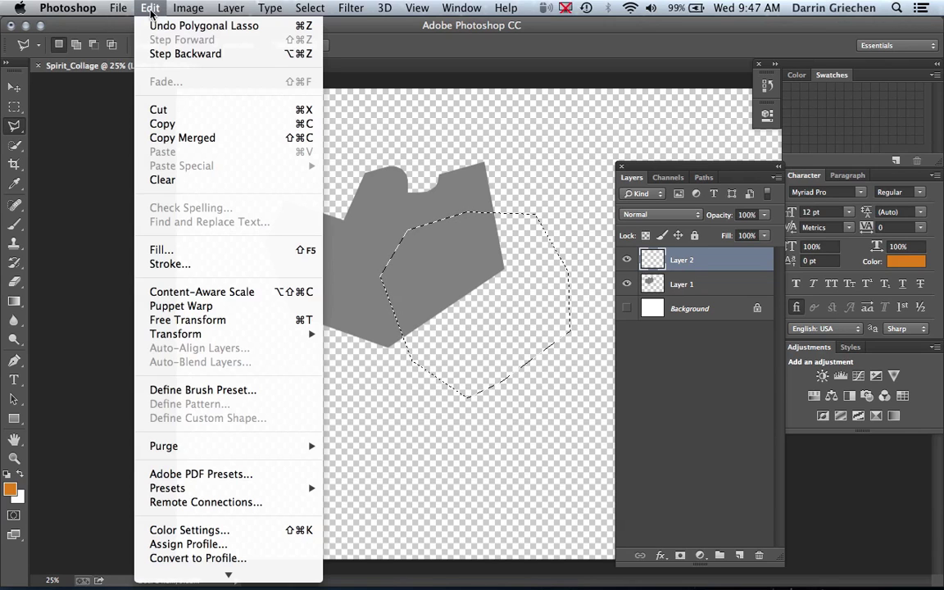
pyautogui.click(161, 250)
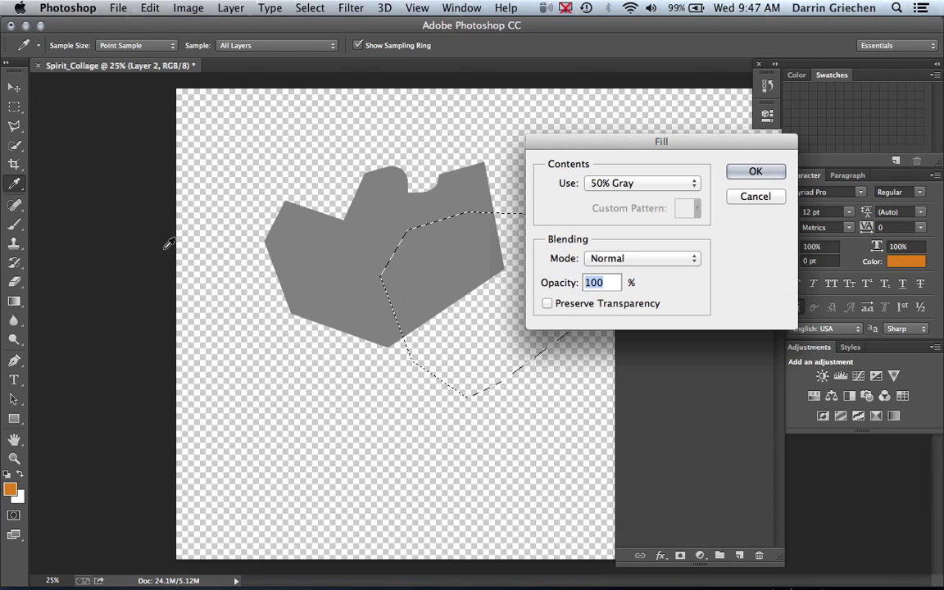
pyautogui.click(627, 182)
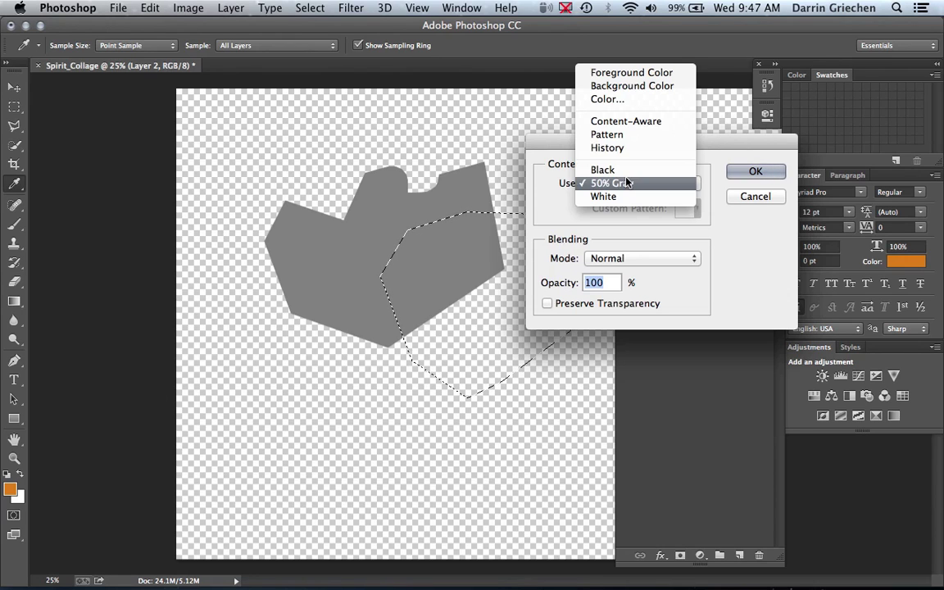
pyautogui.click(637, 73)
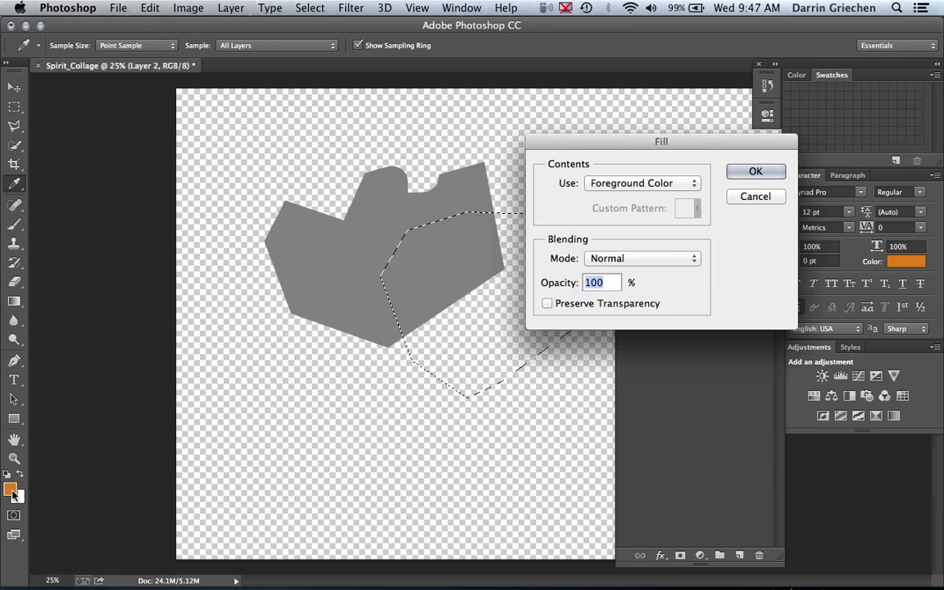
# Fill the Layer 2 polygon selection with solid orange
pyautogui.click(753, 173)
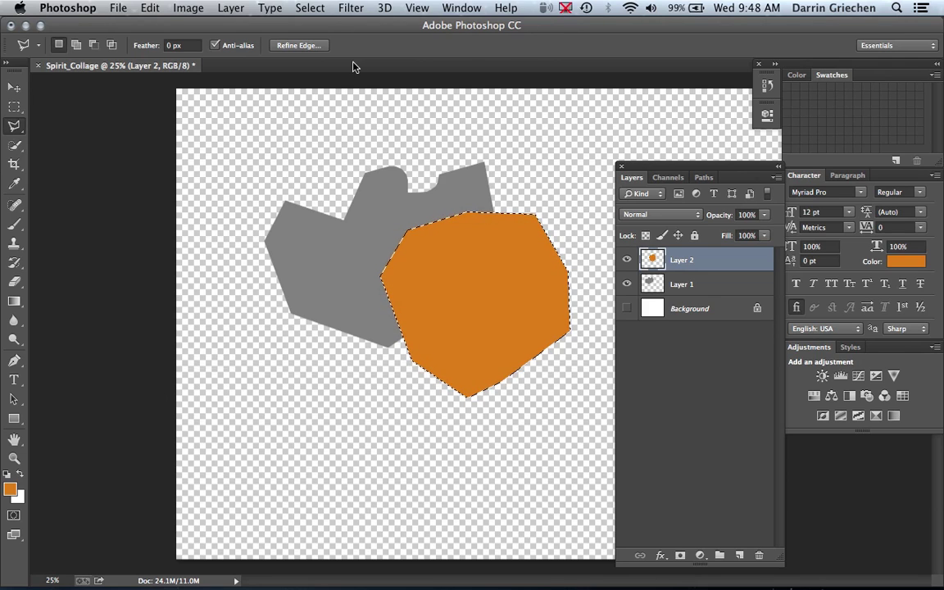
pyautogui.click(319, 11)
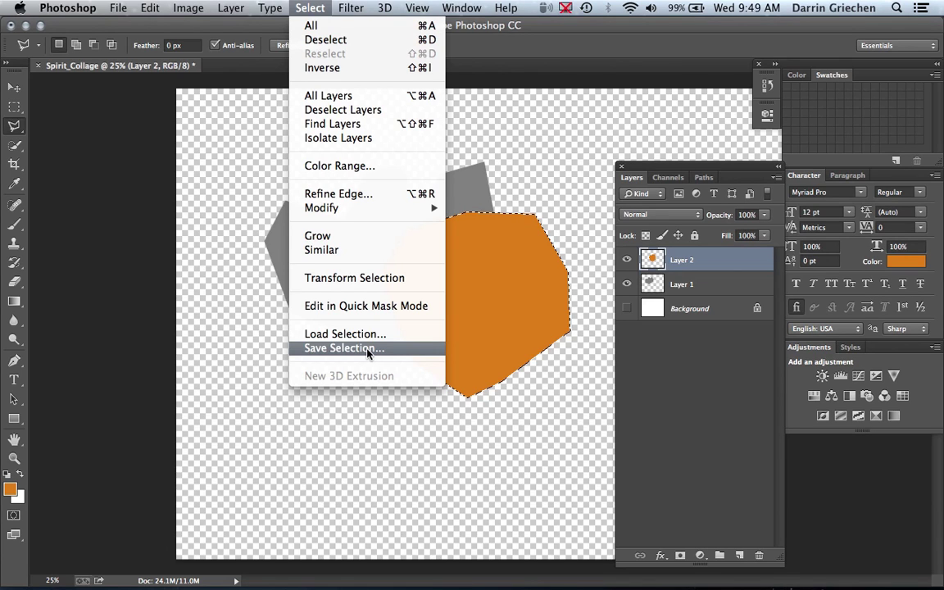
# Save the orange shape's selection as a new channel named 'orangeShape'
pyautogui.click(368, 350)
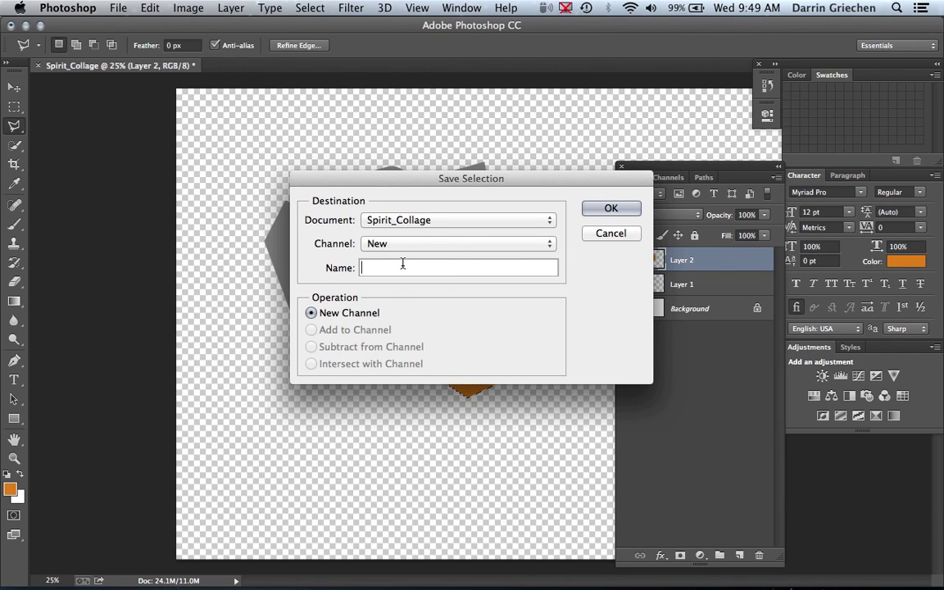
pyautogui.write('cr')
pyautogui.write('ang')
pyautogui.write('e')
pyautogui.write('Sh')
pyautogui.write('ape')
pyautogui.click(615, 208)
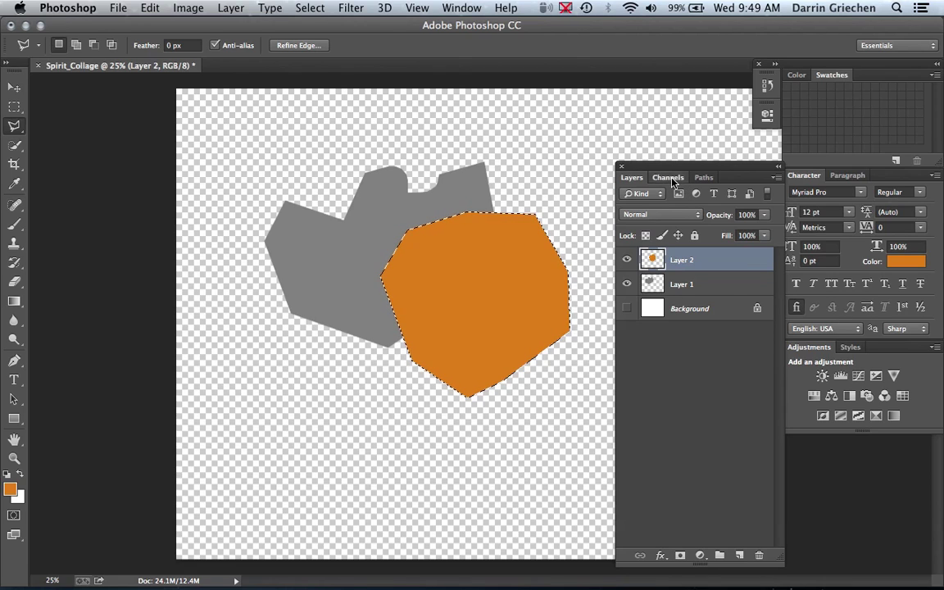
pyautogui.click(671, 178)
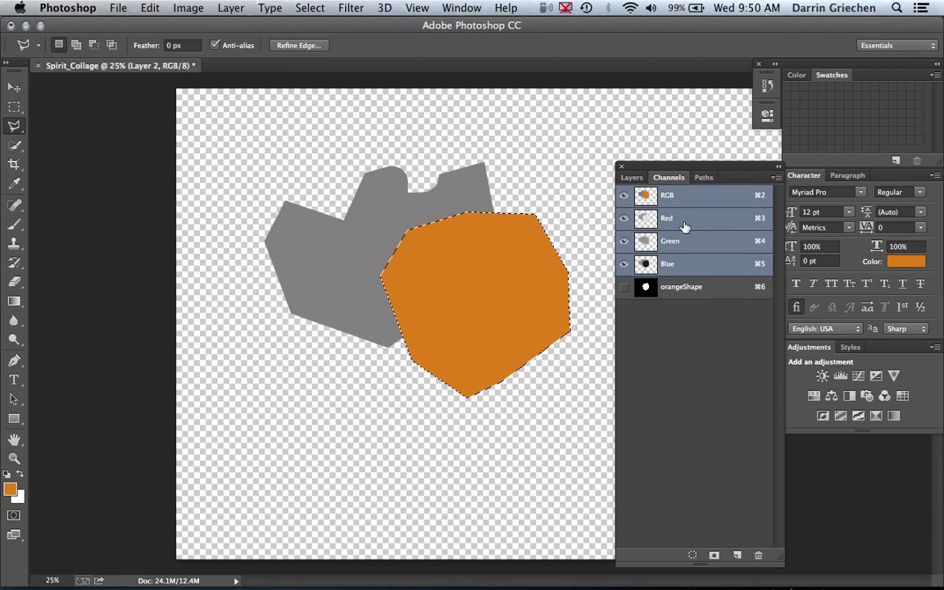
pyautogui.click(625, 219)
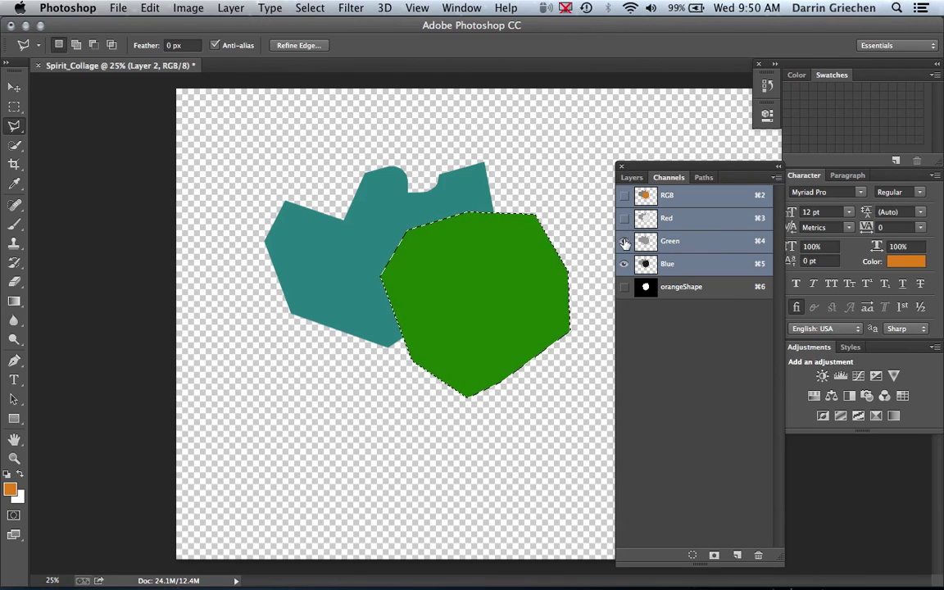
pyautogui.click(625, 243)
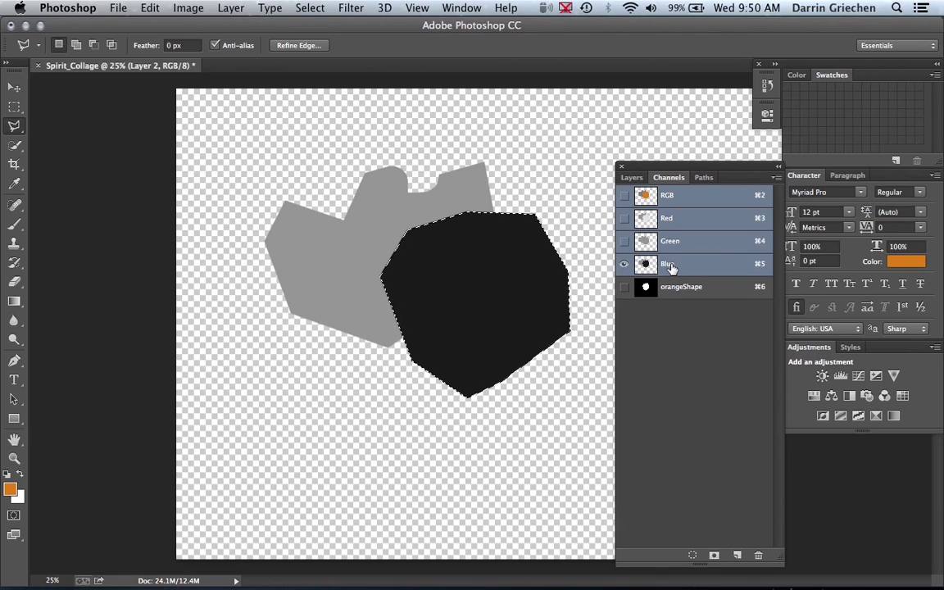
pyautogui.click(624, 241)
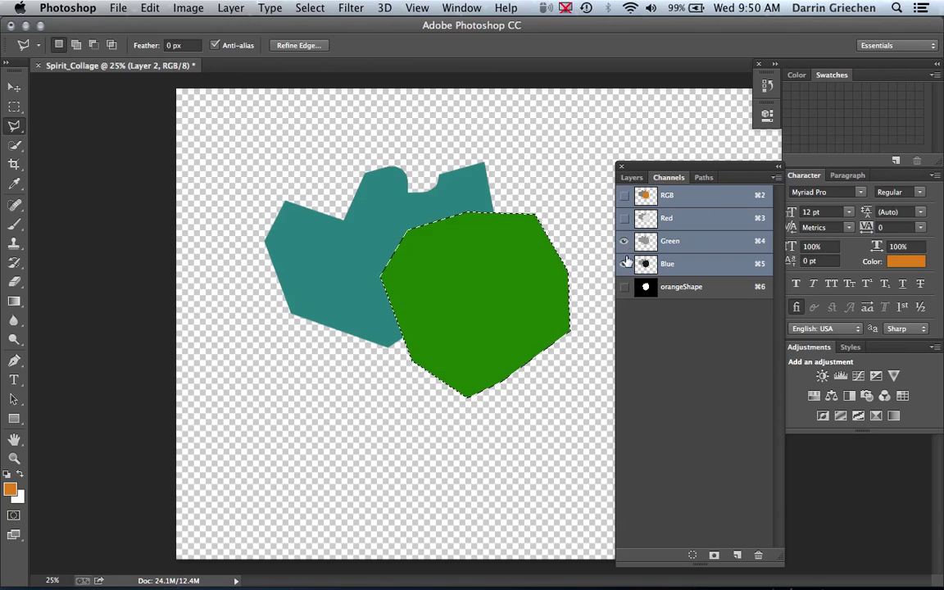
pyautogui.click(626, 264)
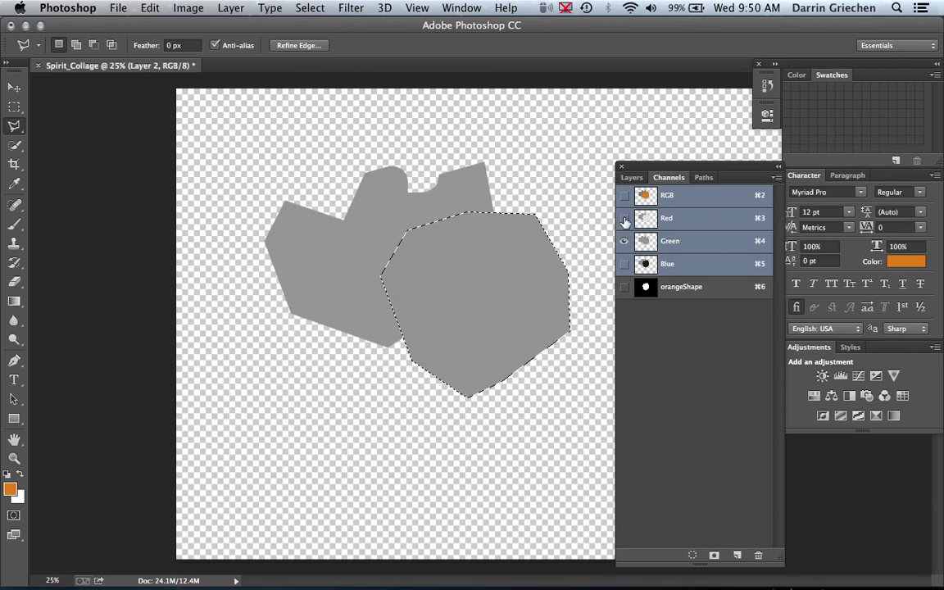
pyautogui.click(624, 218)
pyautogui.click(625, 241)
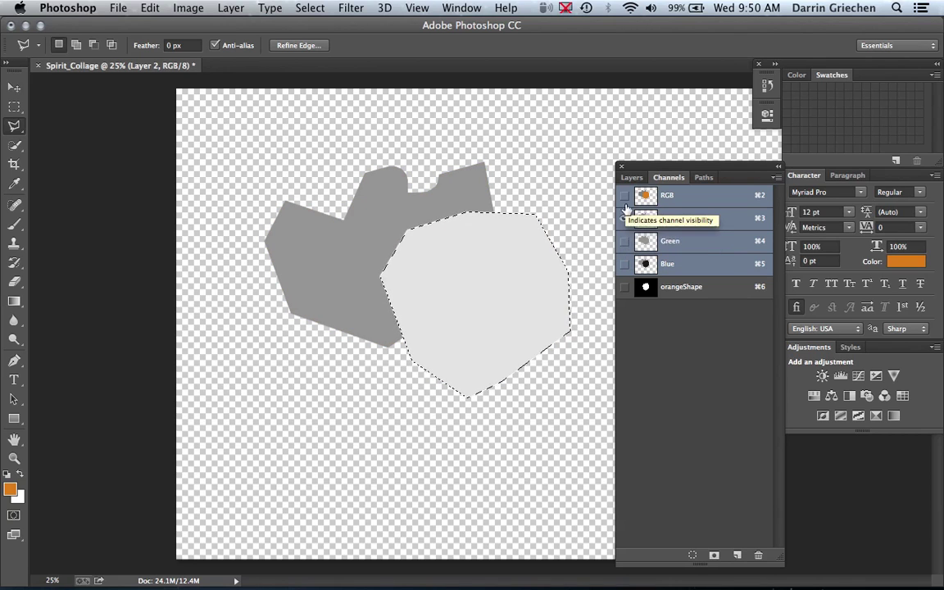
pyautogui.click(624, 196)
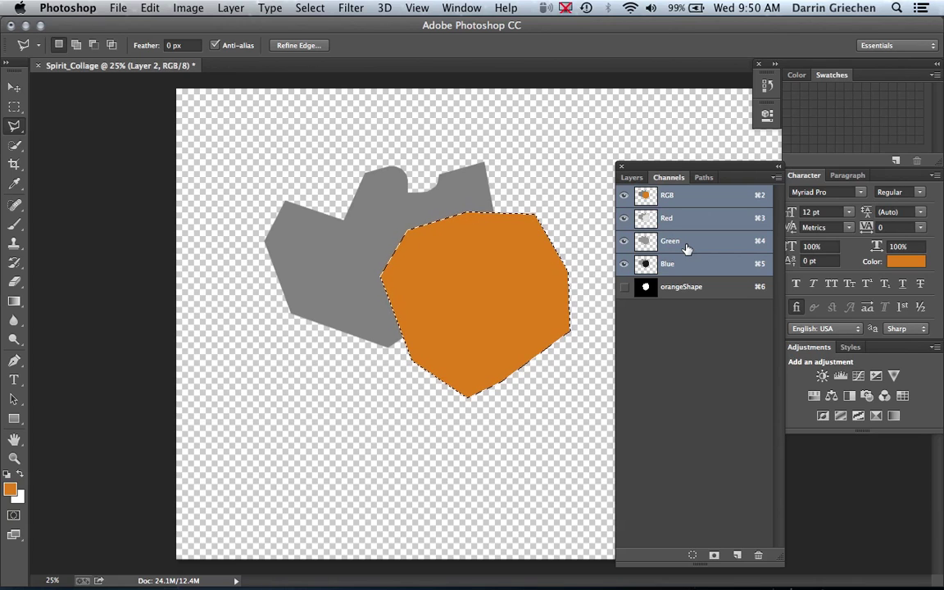
pyautogui.click(646, 177)
pyautogui.click(666, 178)
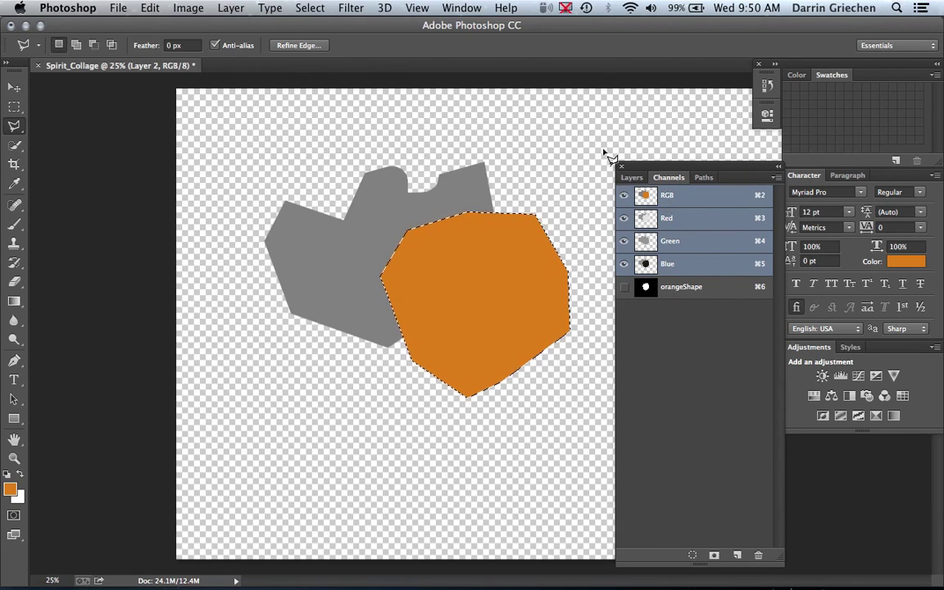
pyautogui.click(629, 179)
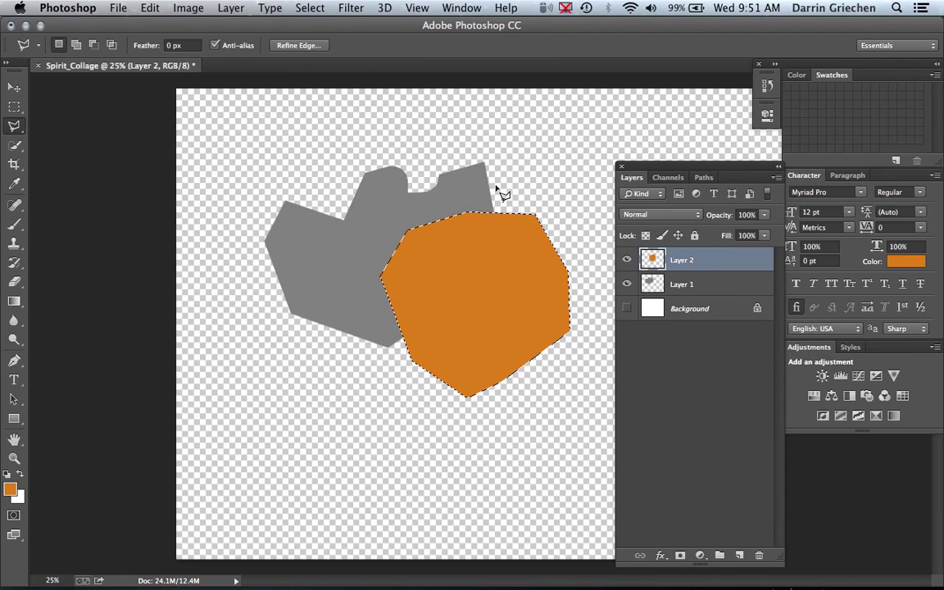
# Deselect the orange shape, then switch between Layer 1 and Layer 2, ending on Layer 2
pyautogui.hotkey('ctrl', 'd')
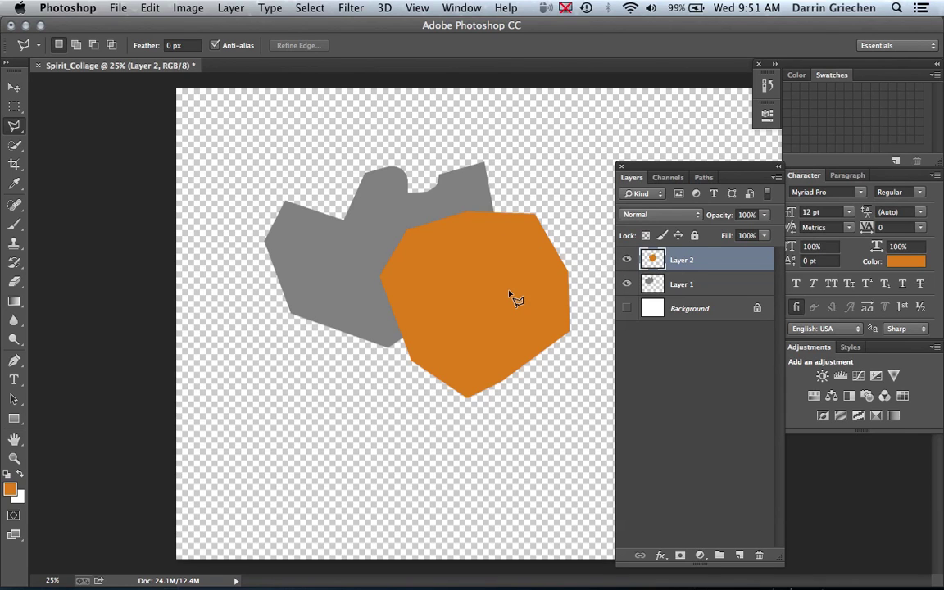
pyautogui.click(704, 288)
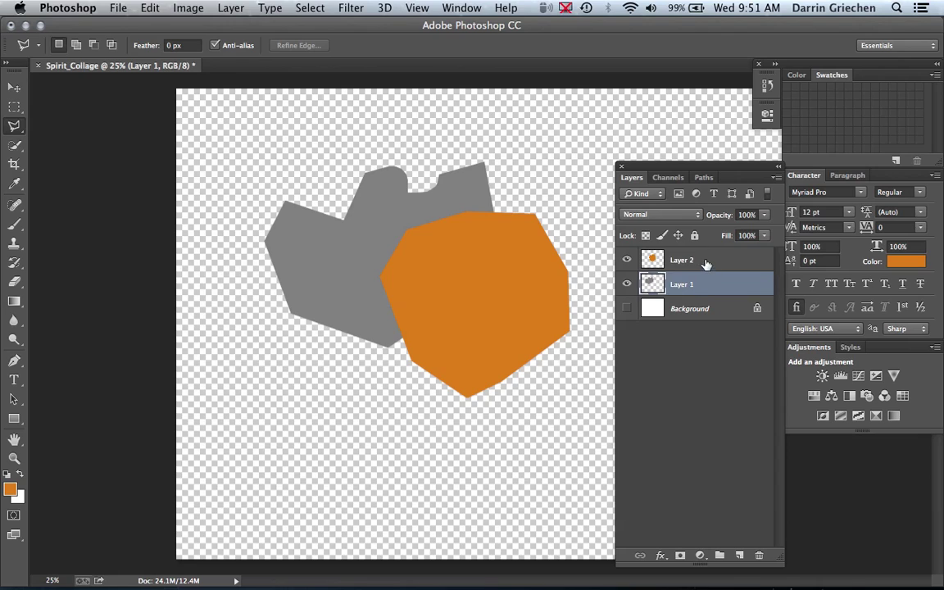
pyautogui.click(707, 264)
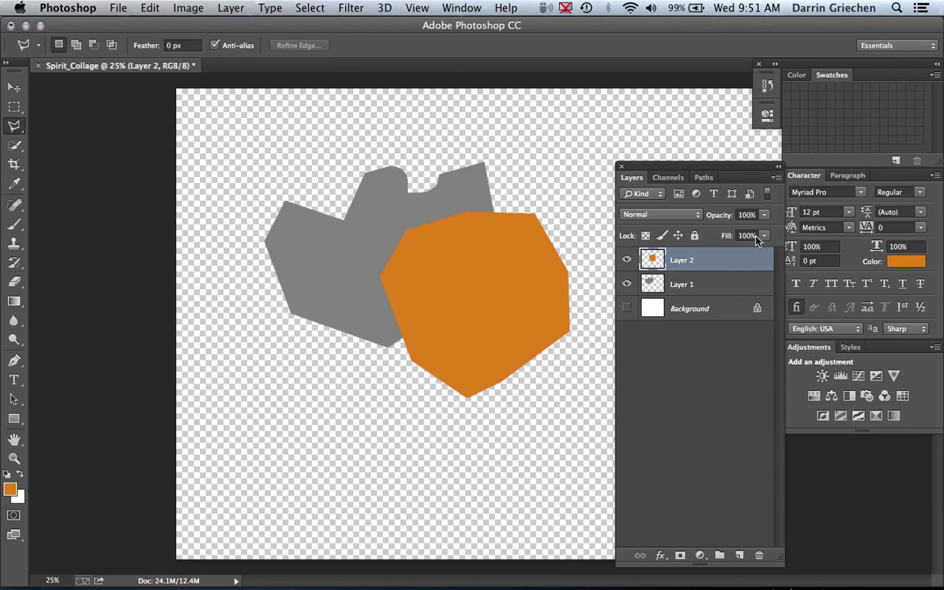
pyautogui.click(713, 283)
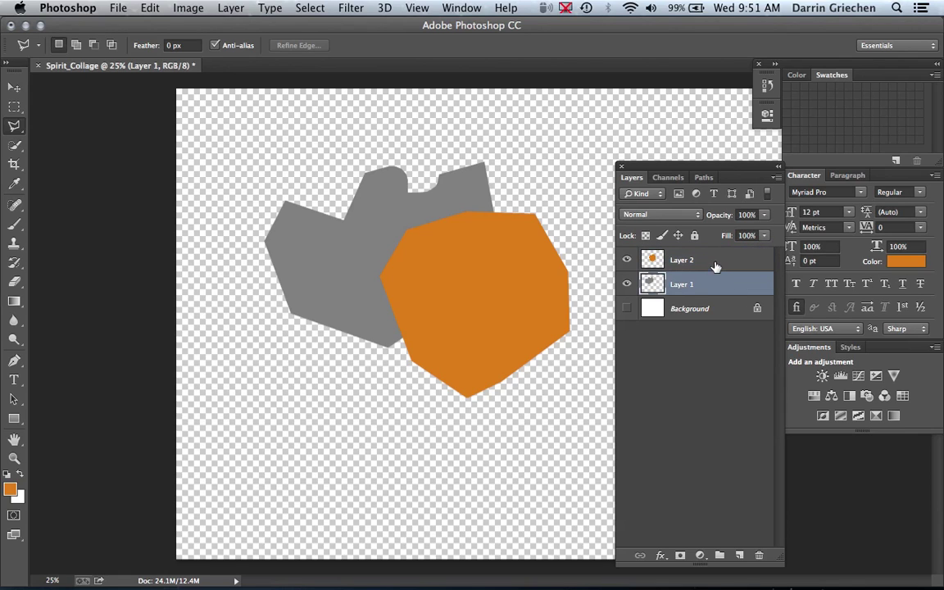
pyautogui.click(716, 267)
pyautogui.hotkey('alt', '[')
pyautogui.click(718, 262)
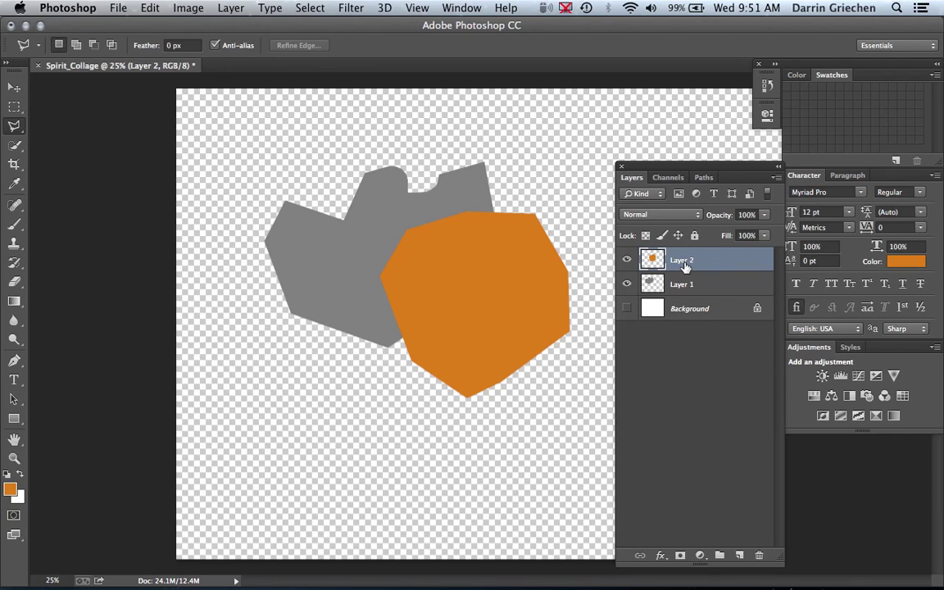
# Rename Layer 2 to 'OrangeShape' and Layer 1 to 'GraySahpe'
pyautogui.doubleClick(684, 260)
pyautogui.write('Orang')
pyautogui.write('eSha')
pyautogui.write('pe')
pyautogui.press('Return')
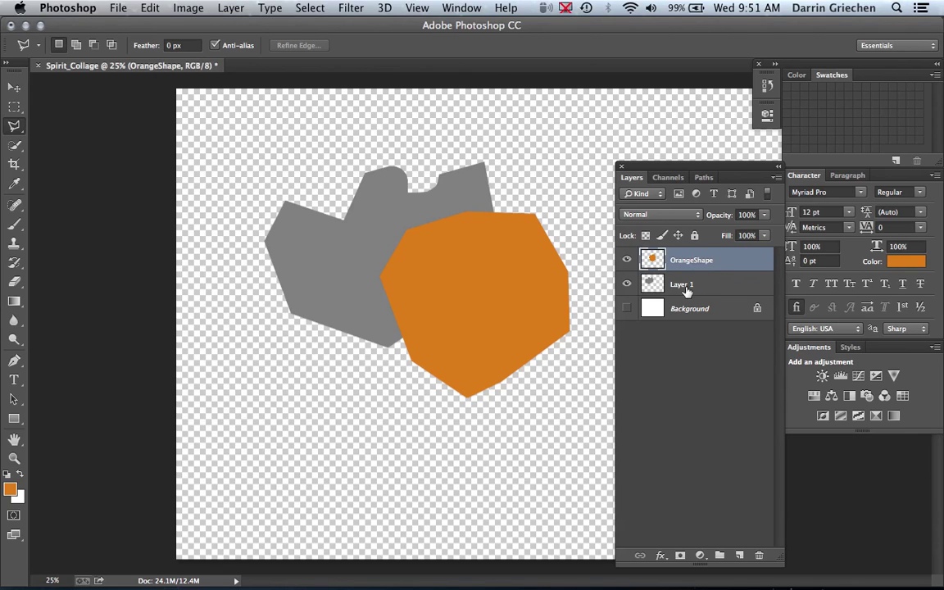
pyautogui.click(681, 287)
pyautogui.doubleClick(681, 287)
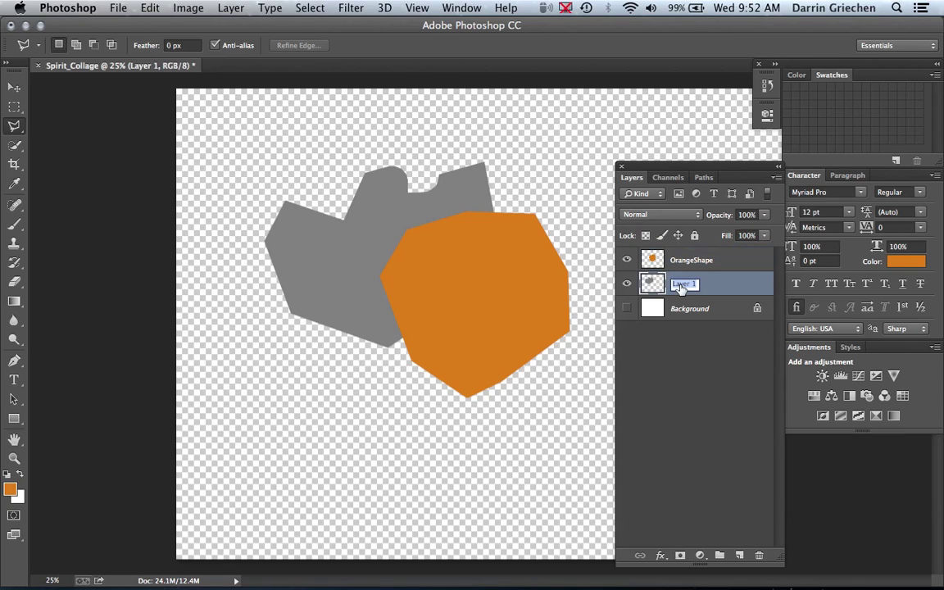
pyautogui.write('Gray')
pyautogui.write('Sahpe')
pyautogui.press('Return')
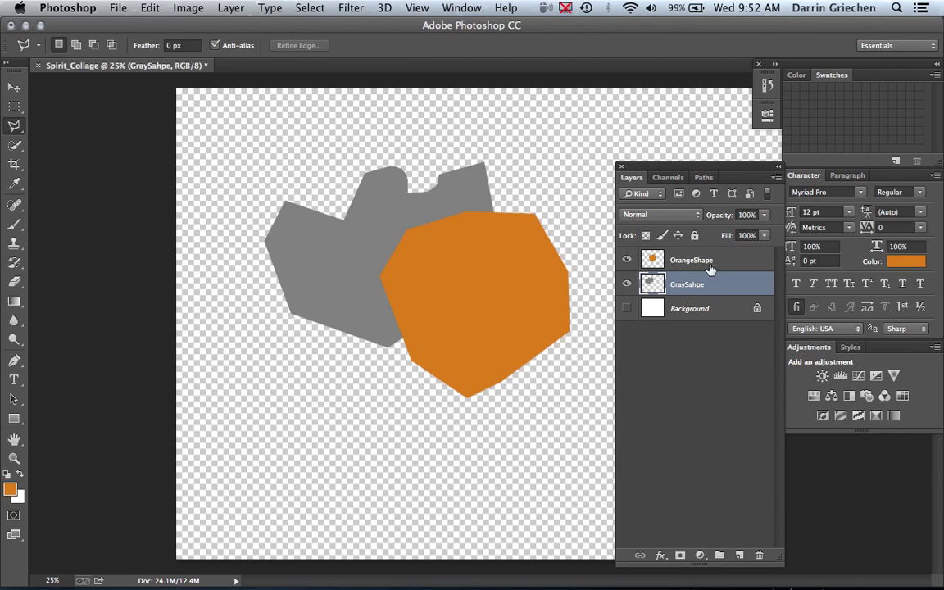
# On OrangeShape, drag opacity down and back to 100%, then show the blend modes list
pyautogui.click(716, 262)
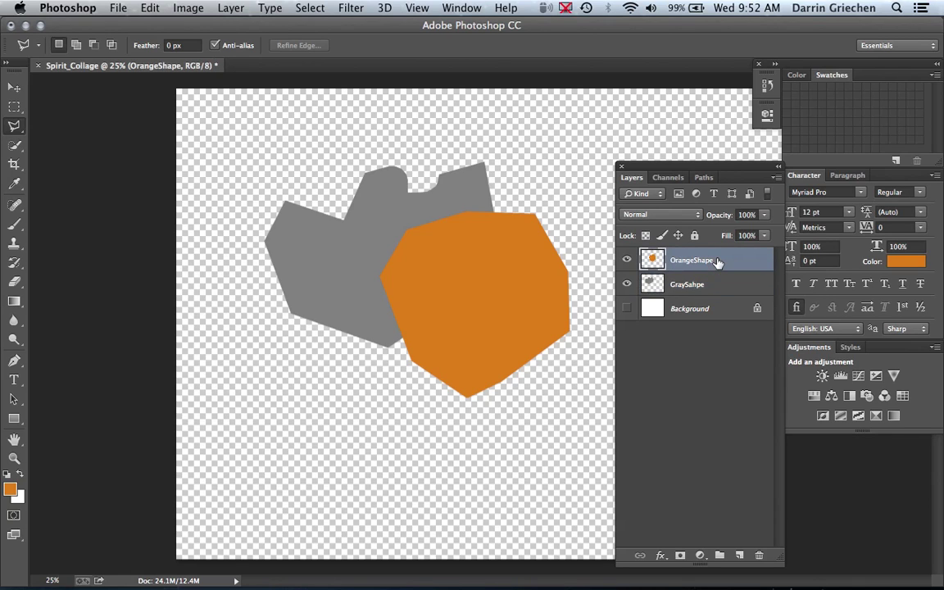
pyautogui.click(766, 215)
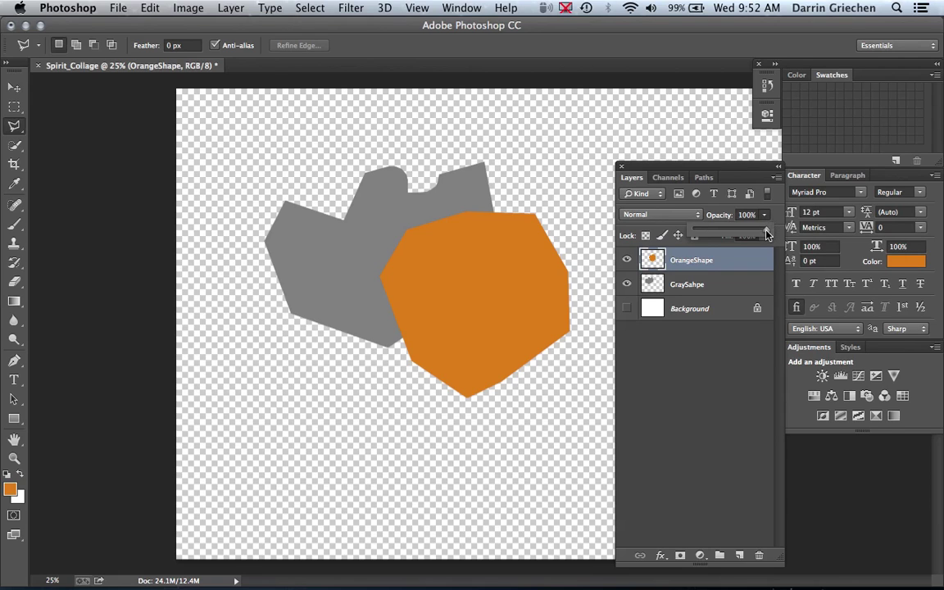
pyautogui.moveTo(766, 235); pyautogui.dragTo(712, 235)
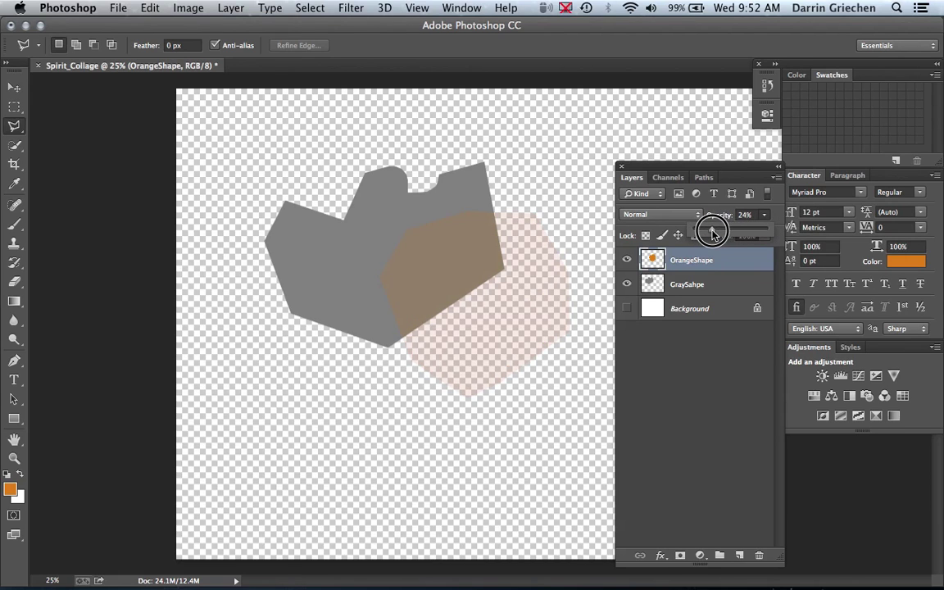
pyautogui.moveTo(713, 235); pyautogui.dragTo(746, 236)
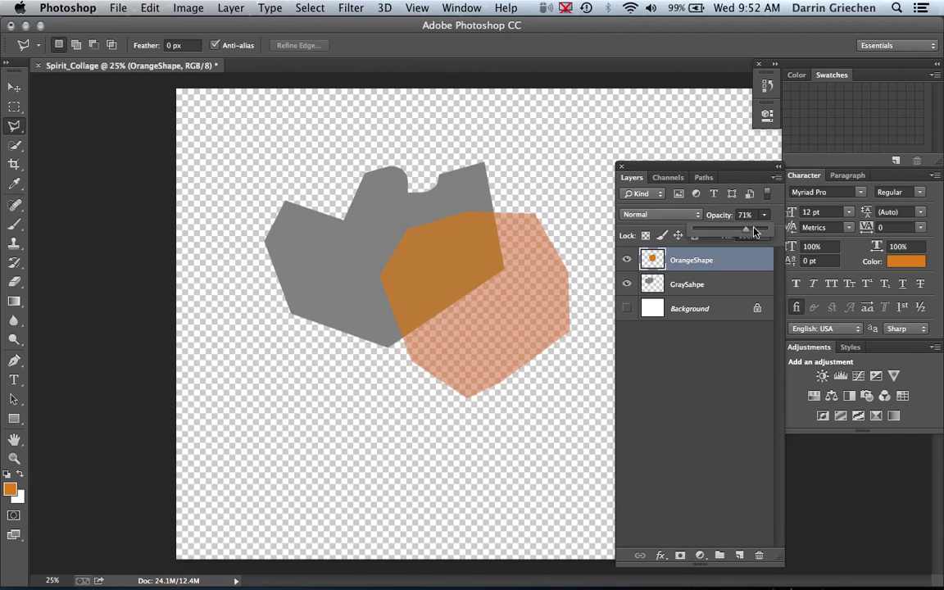
pyautogui.moveTo(747, 230); pyautogui.dragTo(771, 232)
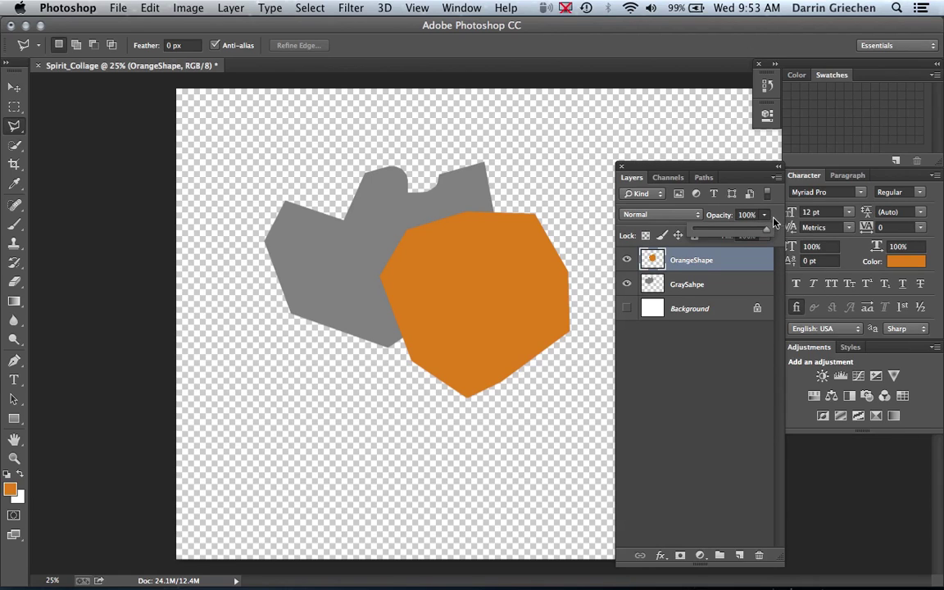
pyautogui.click(774, 222)
pyautogui.click(699, 216)
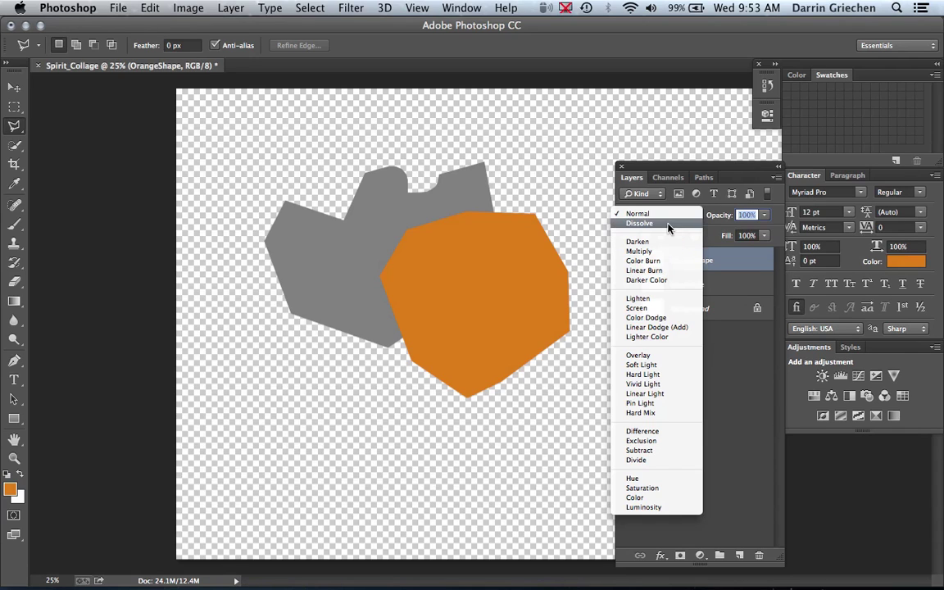
# Try Dissolve, Multiply, Color Burn, Linear Burn and Darker Color on OrangeShape
pyautogui.click(670, 225)
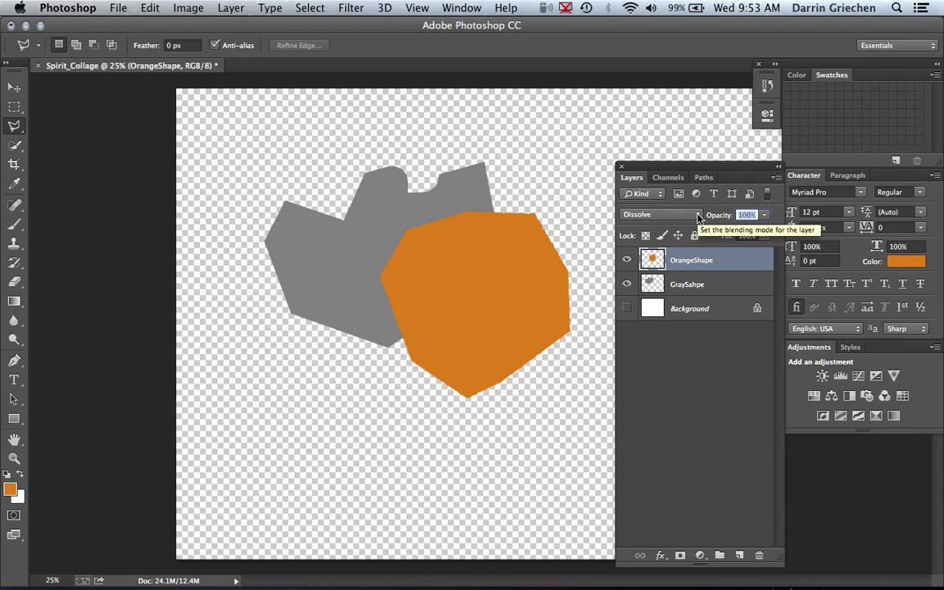
pyautogui.click(698, 217)
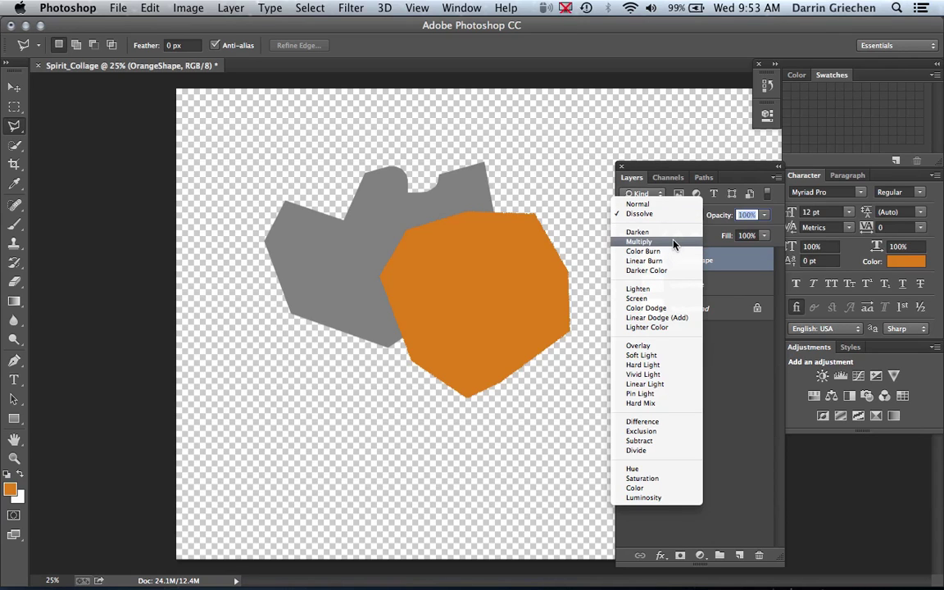
pyautogui.click(674, 243)
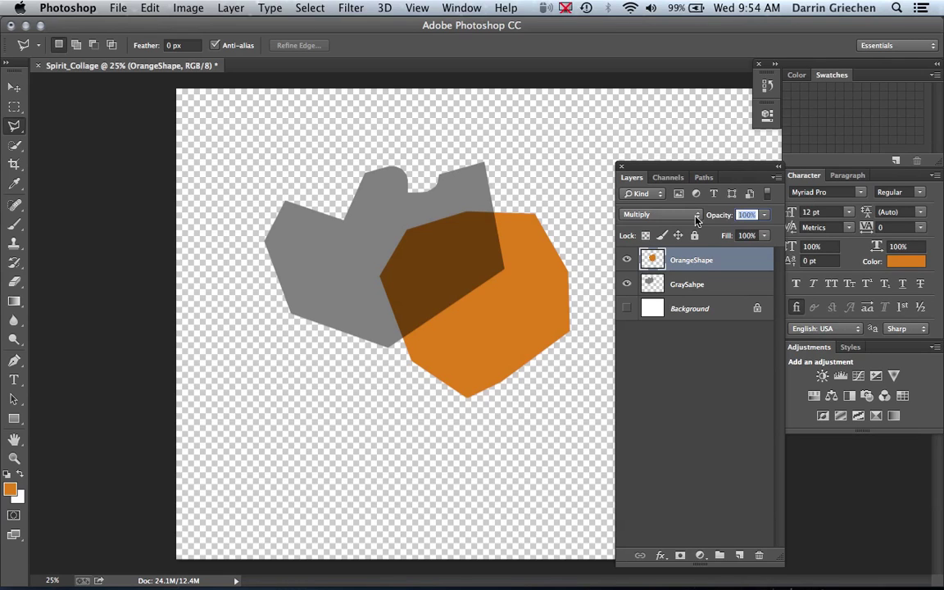
pyautogui.click(696, 218)
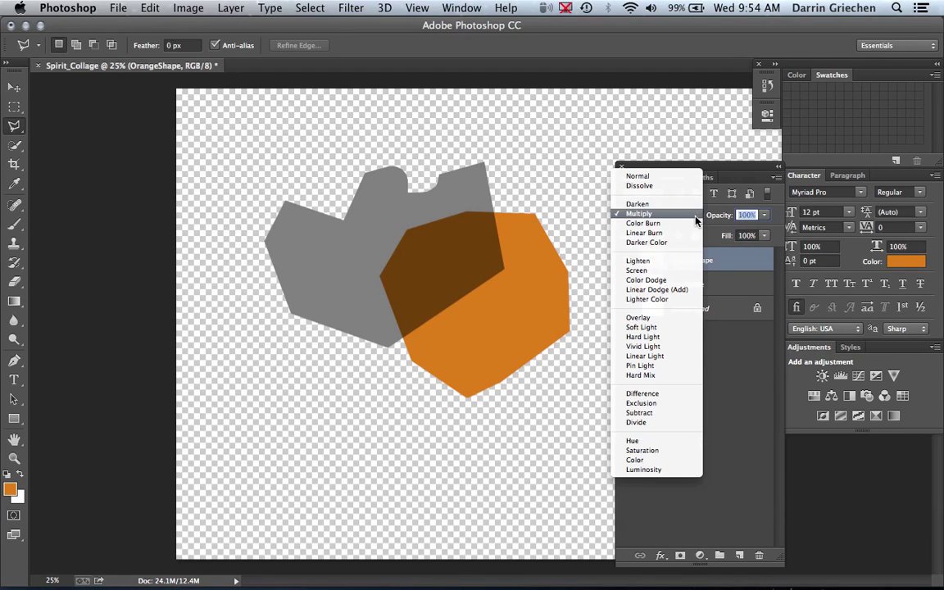
pyautogui.click(693, 225)
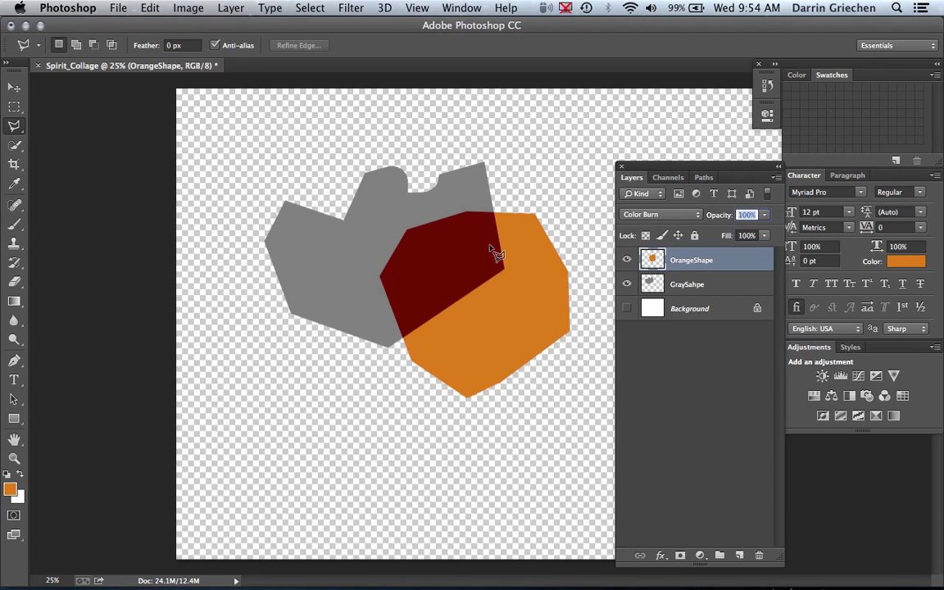
pyautogui.click(696, 216)
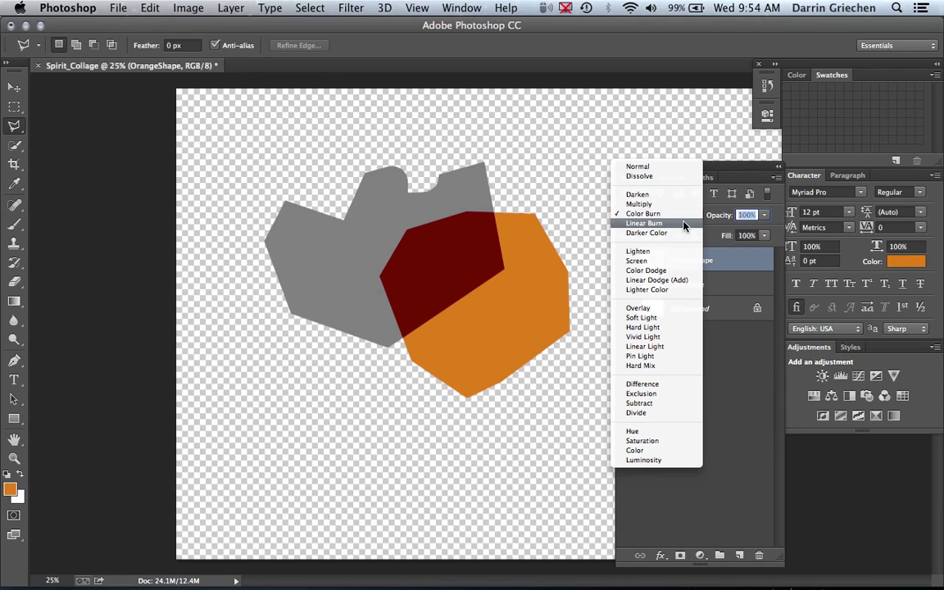
pyautogui.click(681, 224)
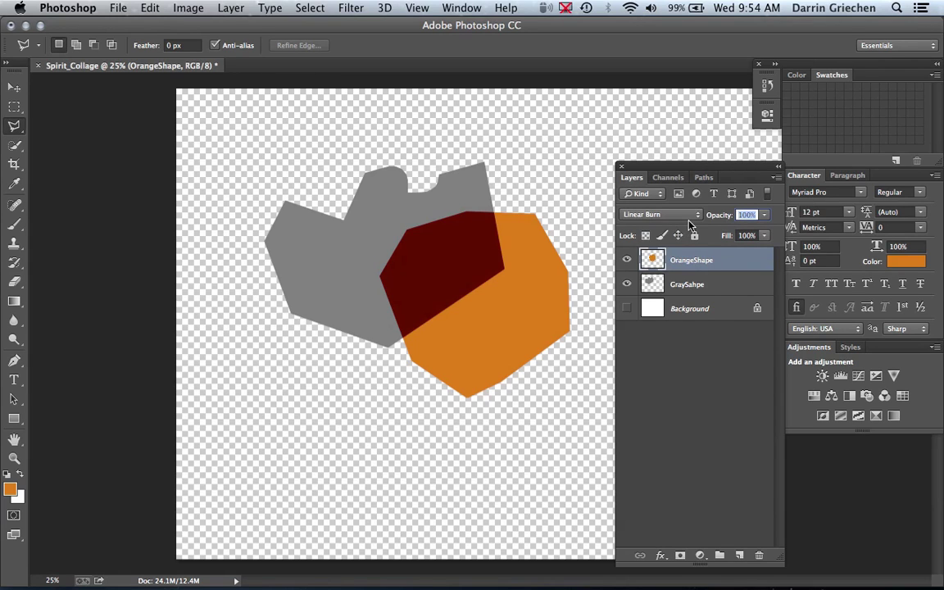
pyautogui.click(679, 218)
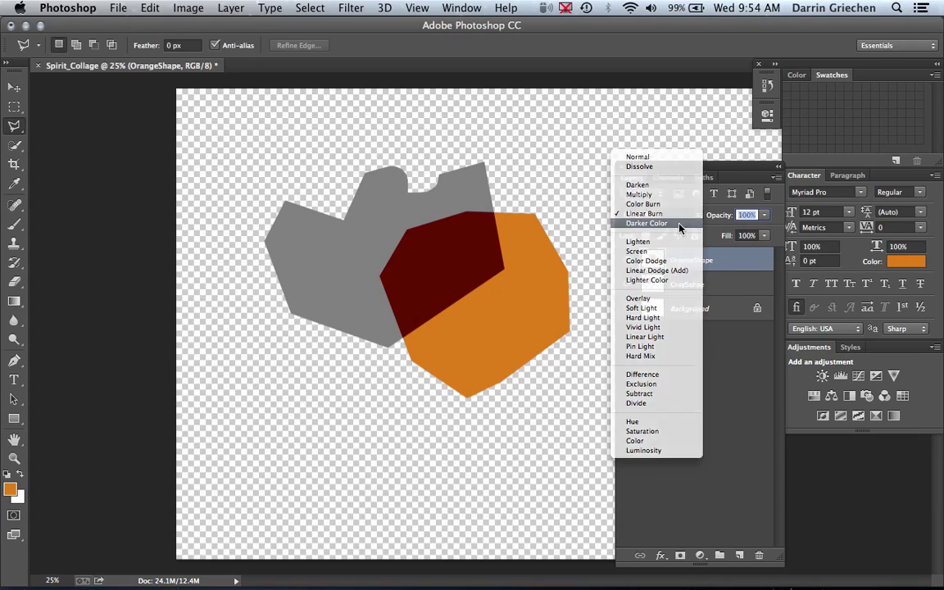
pyautogui.click(680, 224)
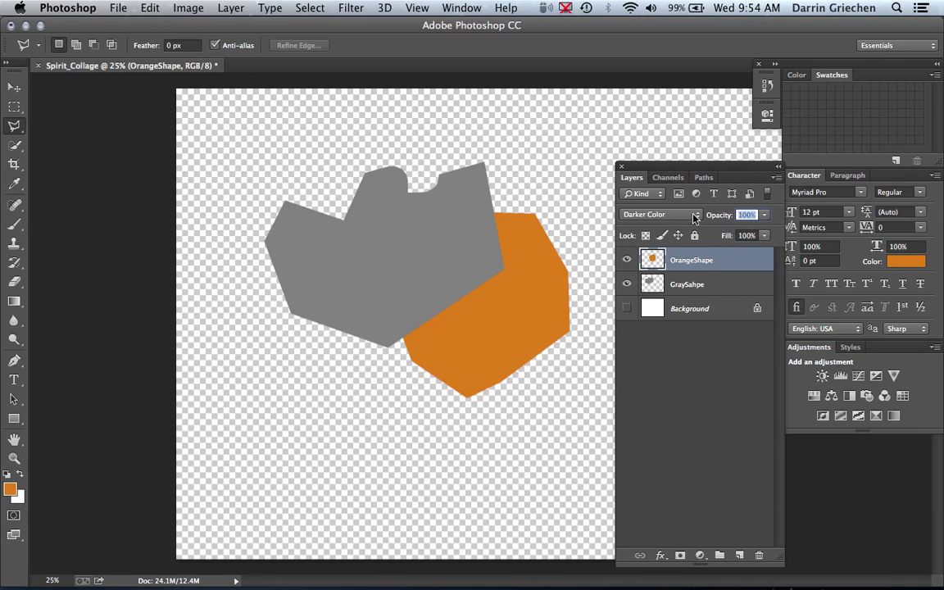
# Try Lighten, Screen, Color Dodge and Linear Dodge, then settle on Overlay for OrangeShape
pyautogui.click(693, 216)
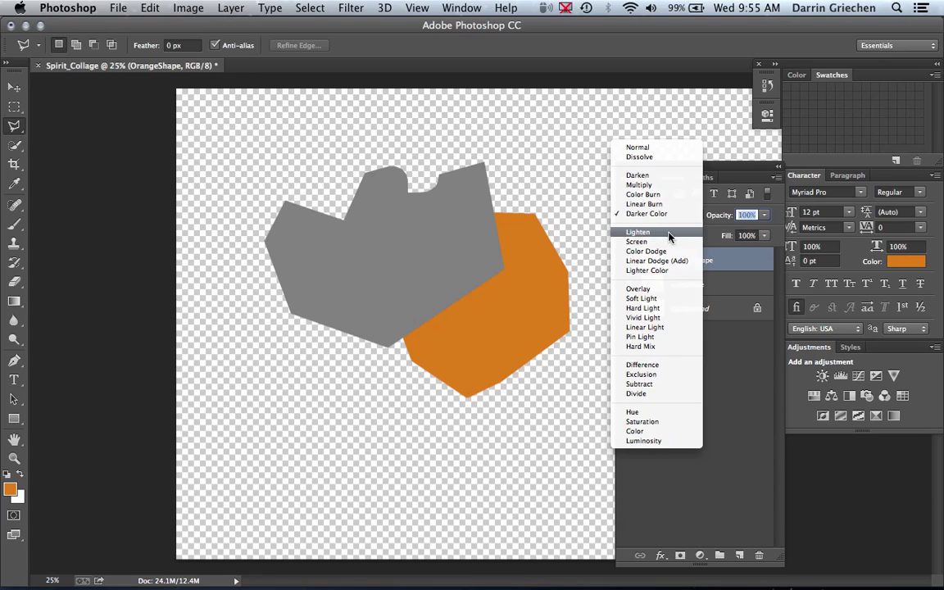
pyautogui.click(670, 235)
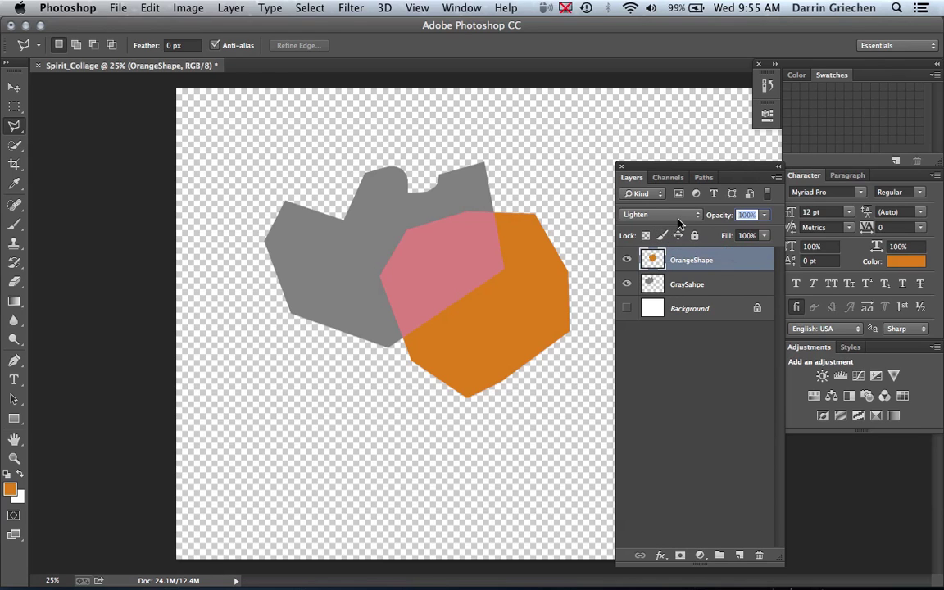
pyautogui.click(679, 216)
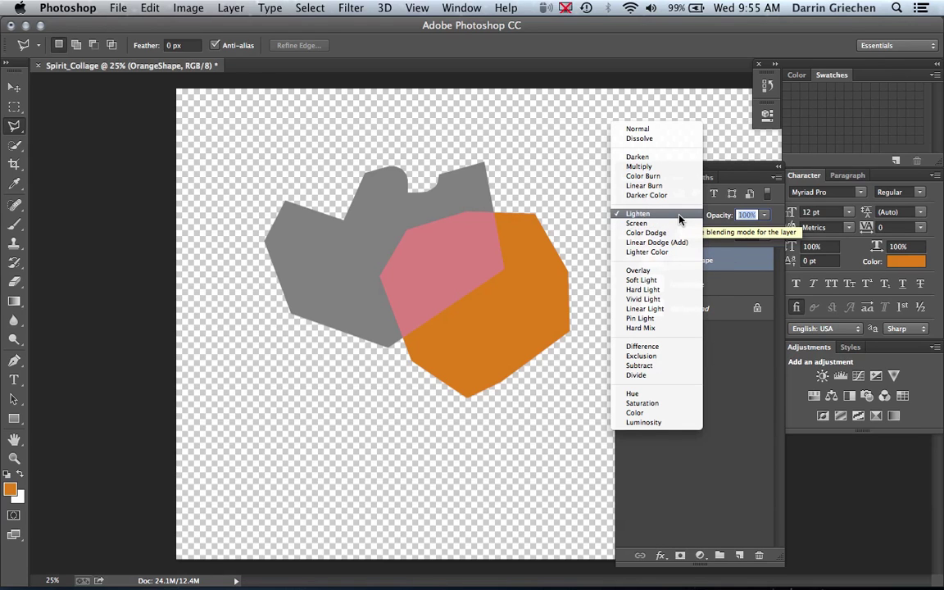
pyautogui.click(678, 225)
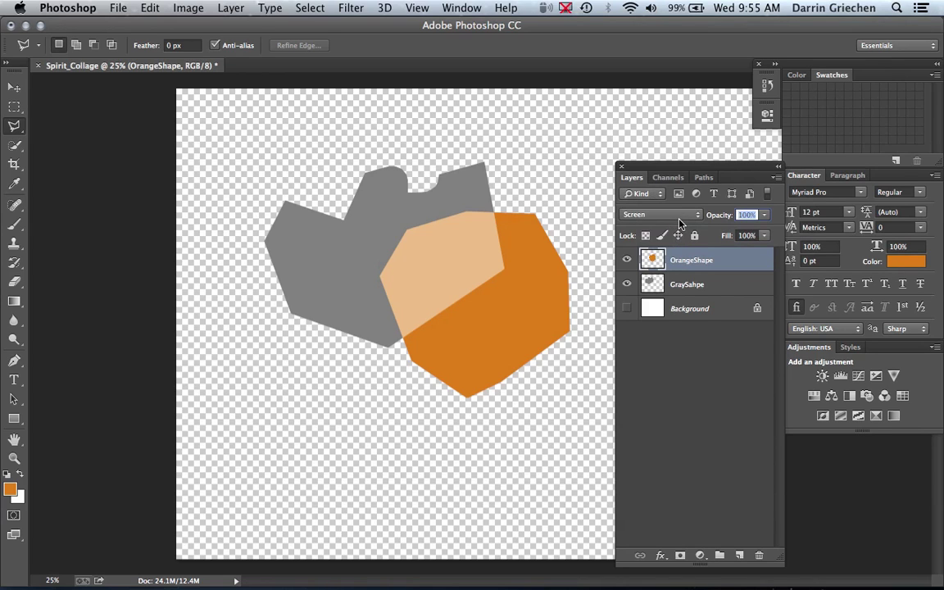
pyautogui.click(669, 215)
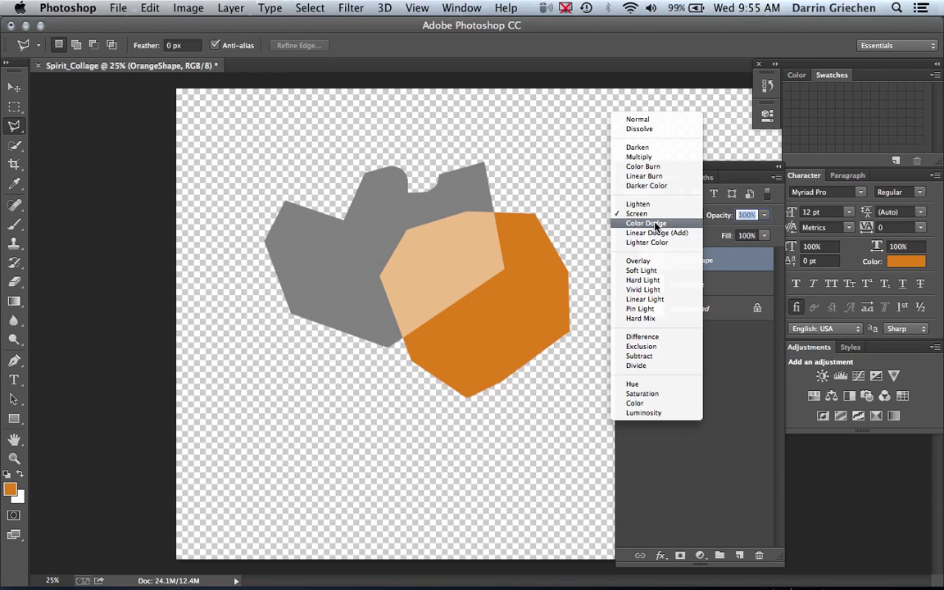
pyautogui.click(647, 223)
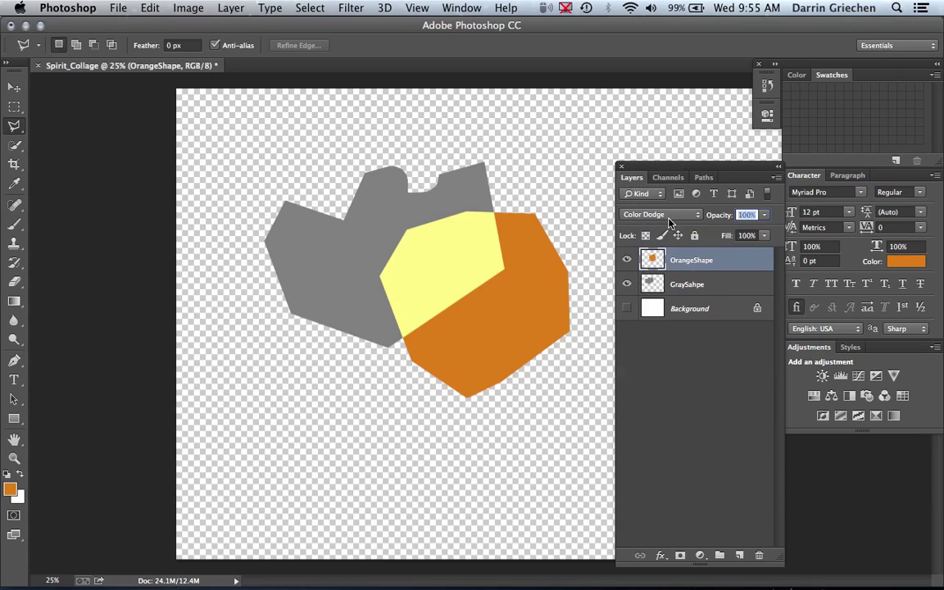
pyautogui.click(669, 218)
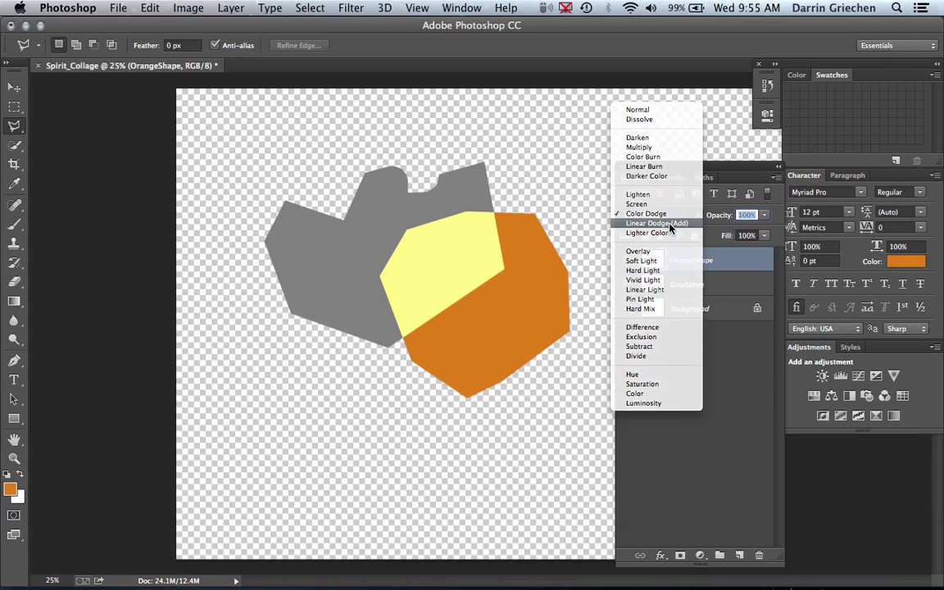
pyautogui.click(669, 224)
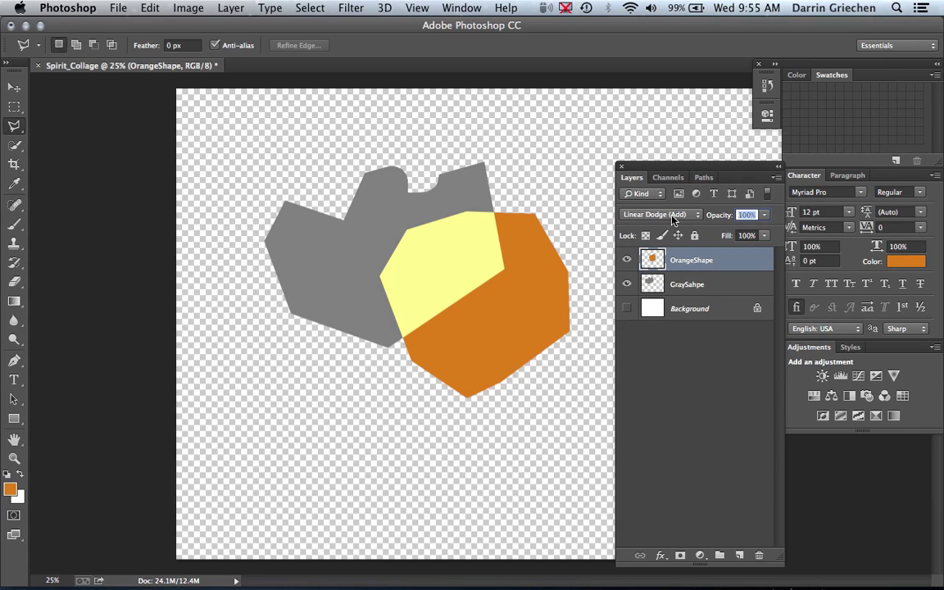
pyautogui.click(672, 218)
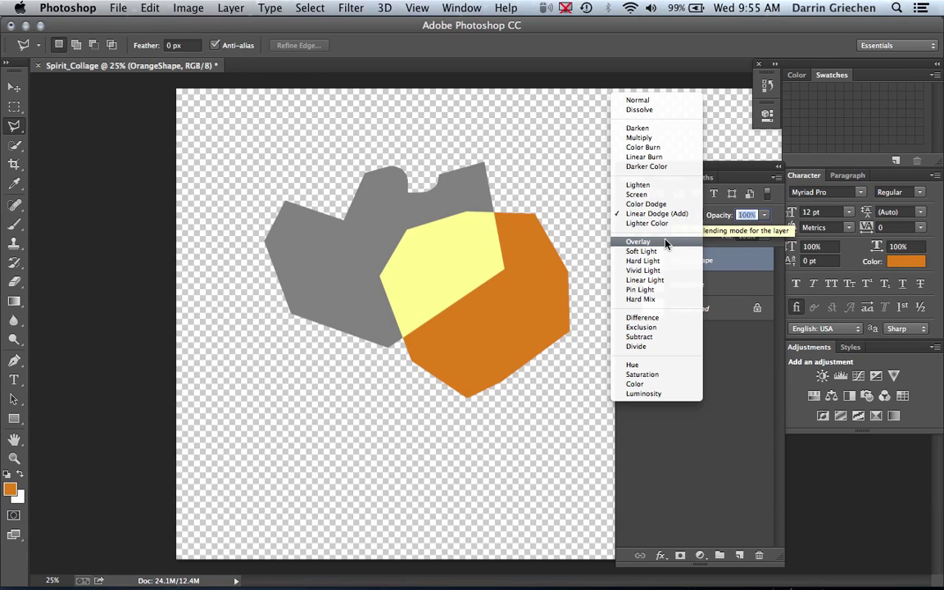
pyautogui.click(666, 243)
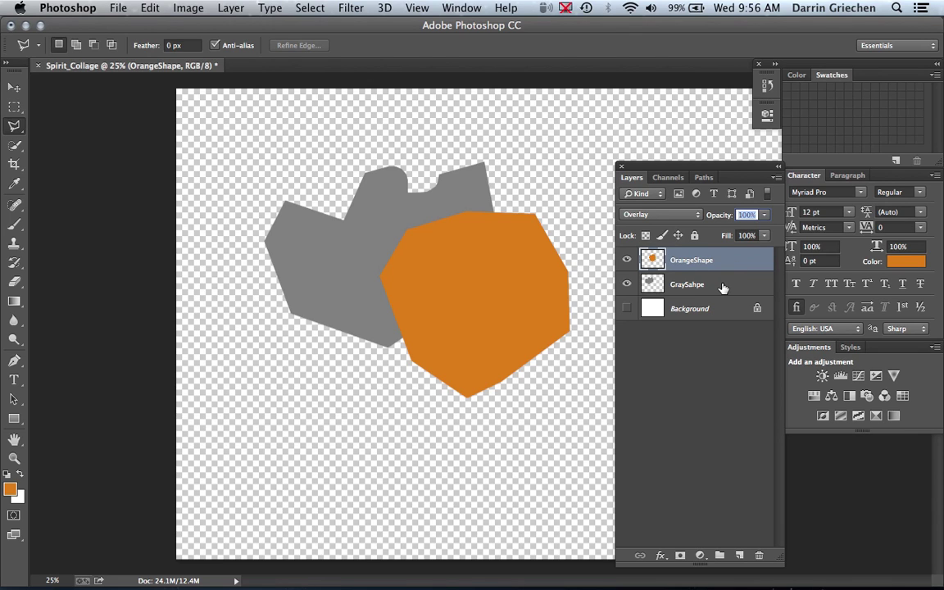
# Move the GraySahpe layer above OrangeShape in the layer stack
pyautogui.click(723, 287)
pyautogui.moveTo(723, 287); pyautogui.dragTo(719, 256)
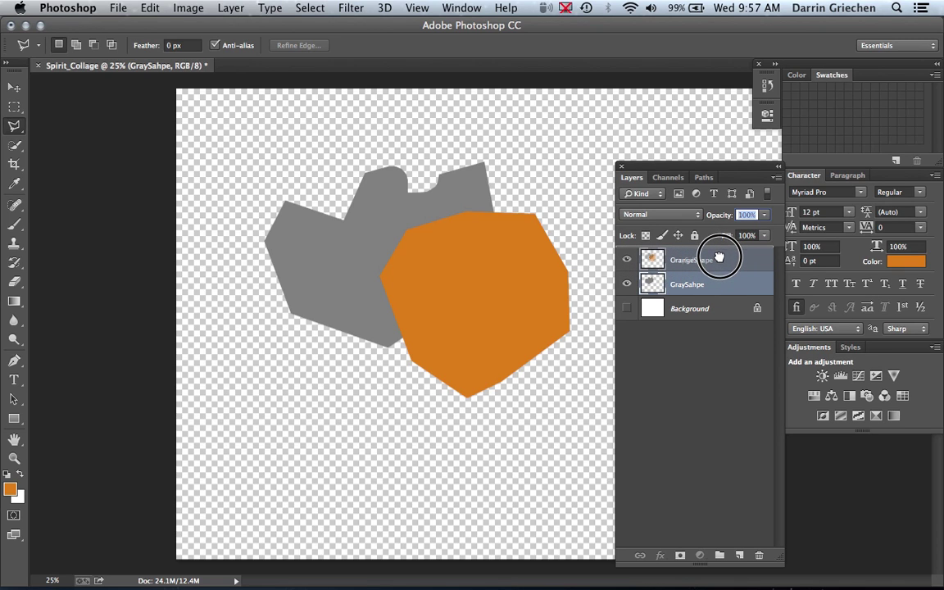
pyautogui.moveTo(718, 257); pyautogui.dragTo(719, 256)
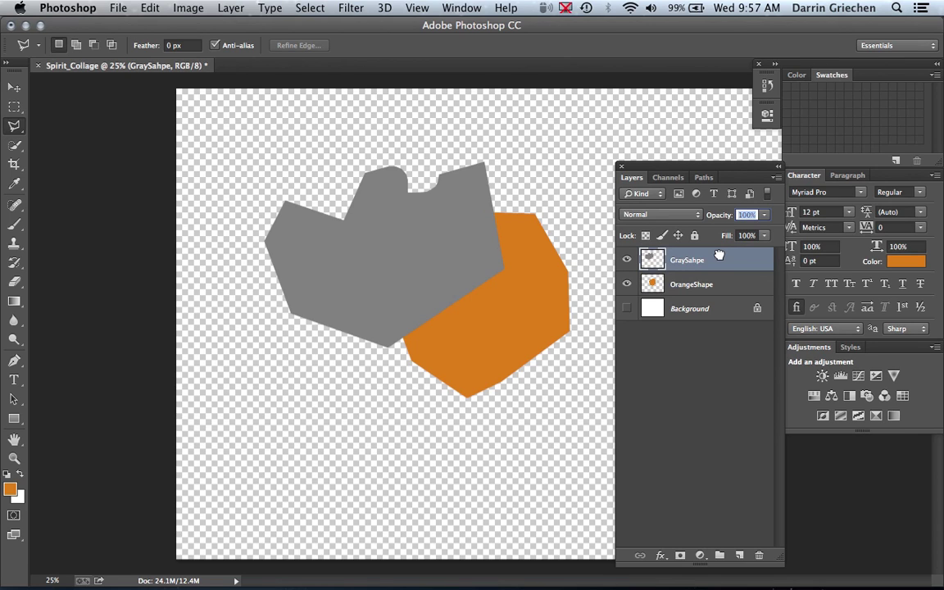
# Return OrangeShape to Normal blending and set GraySahpe to Overlay
pyautogui.click(697, 287)
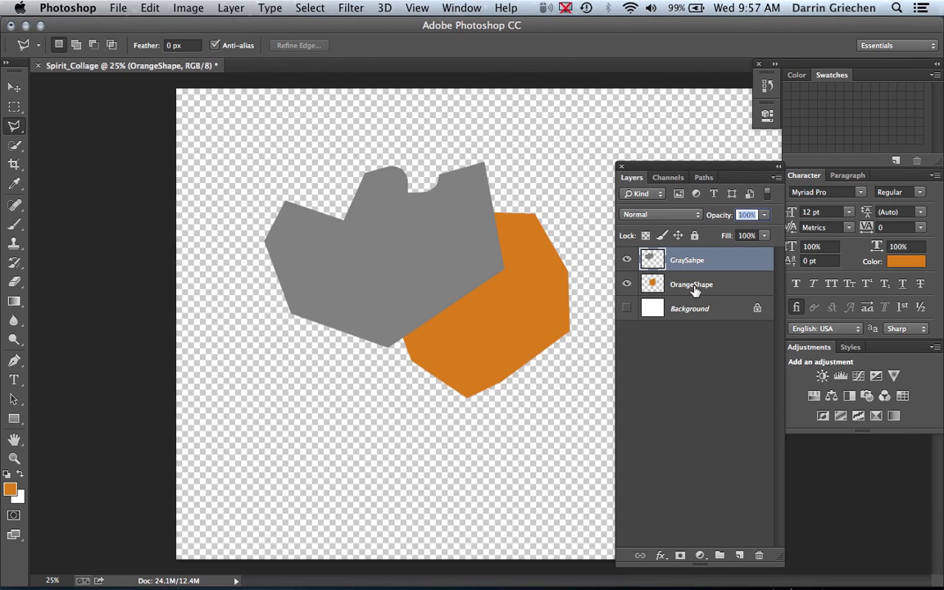
pyautogui.click(693, 218)
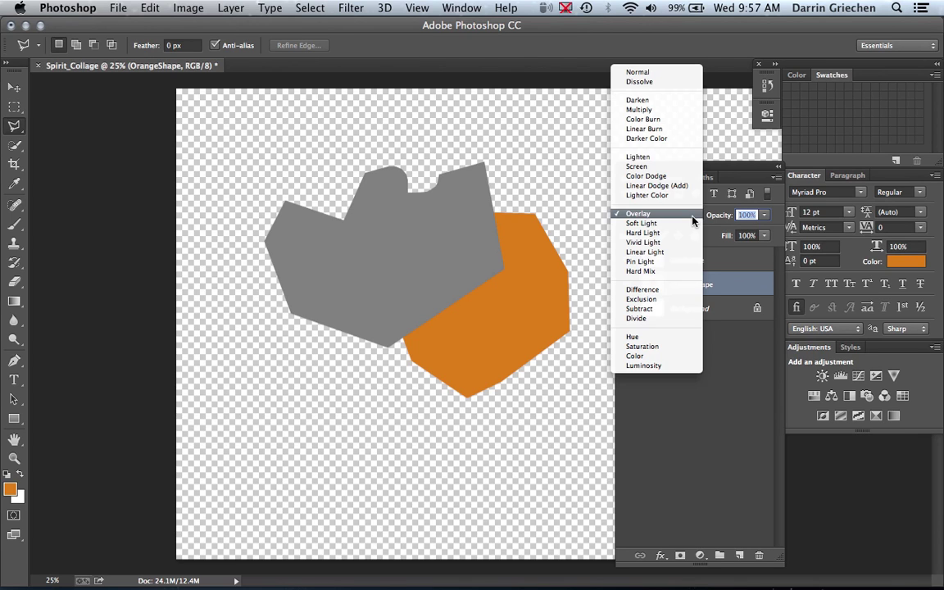
pyautogui.click(671, 74)
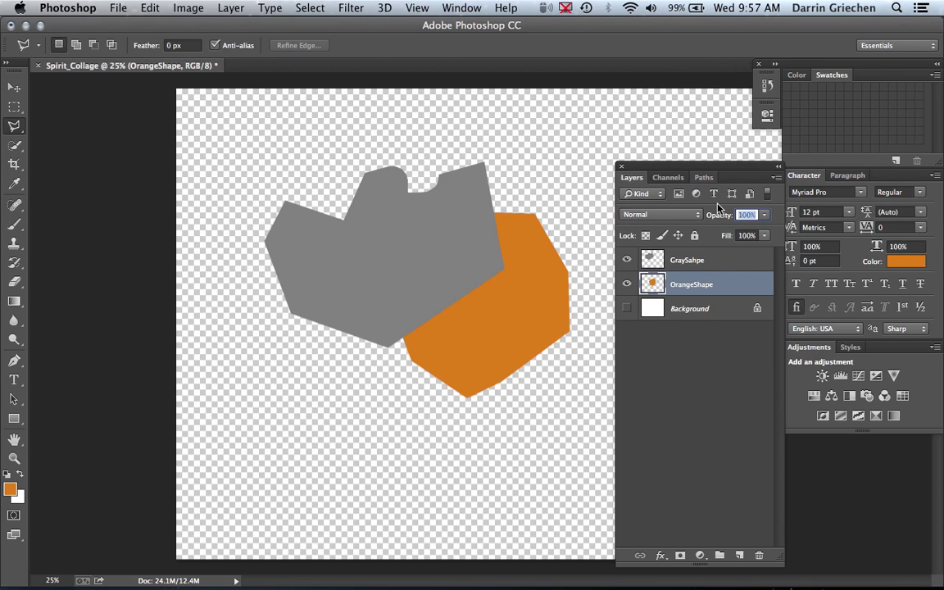
pyautogui.click(717, 262)
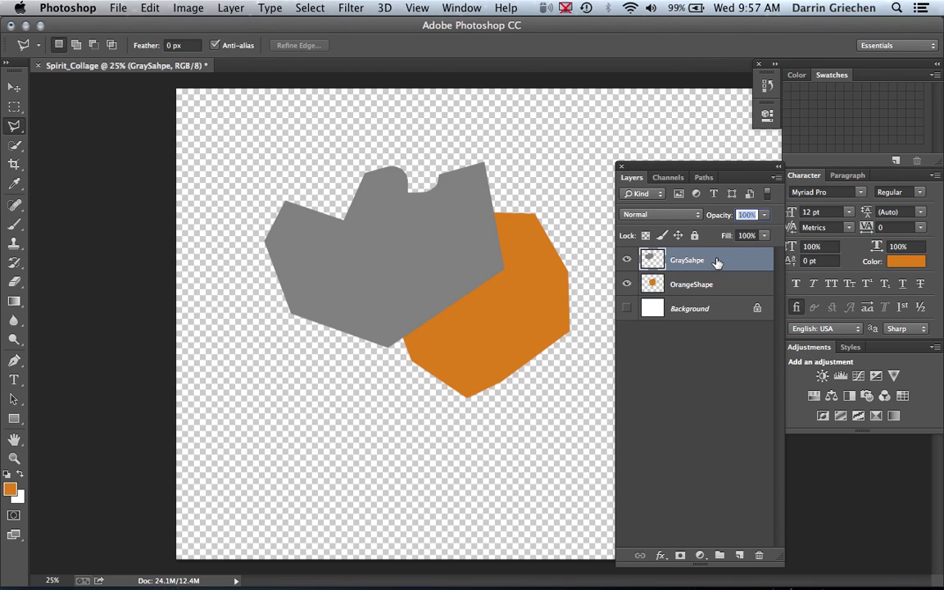
pyautogui.click(685, 214)
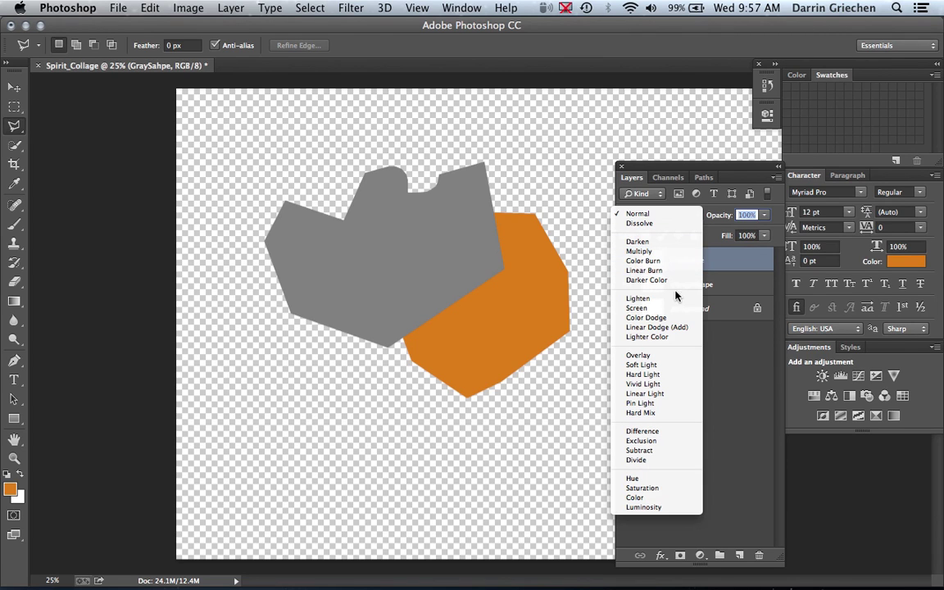
pyautogui.click(670, 358)
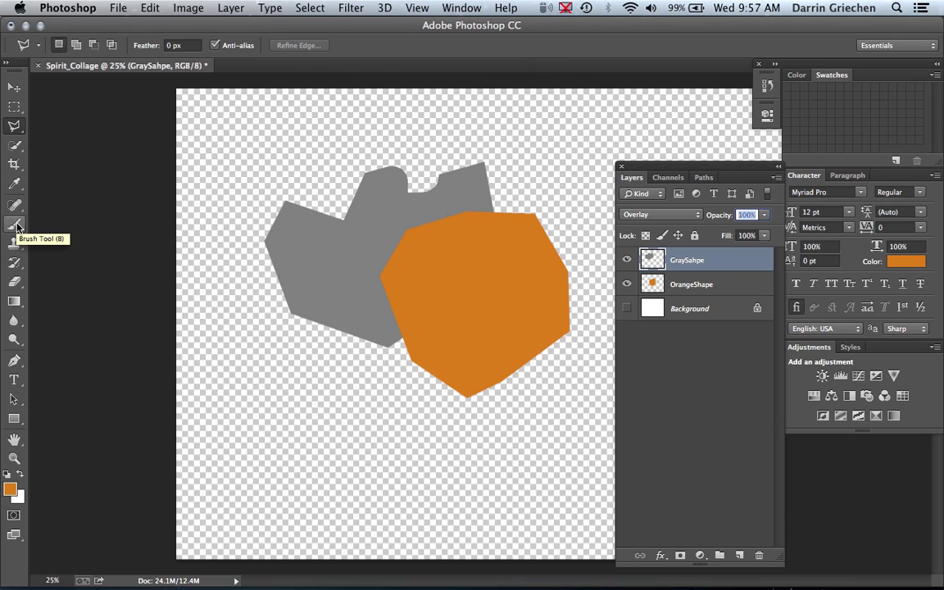
# Select the Brush Tool and swap colours to white foreground, orange background
pyautogui.click(17, 227)
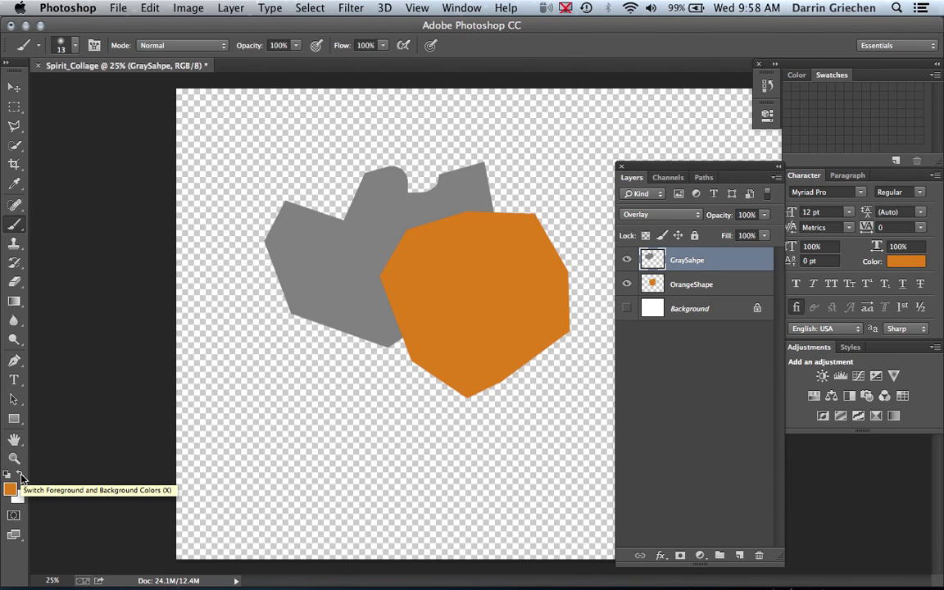
pyautogui.click(21, 479)
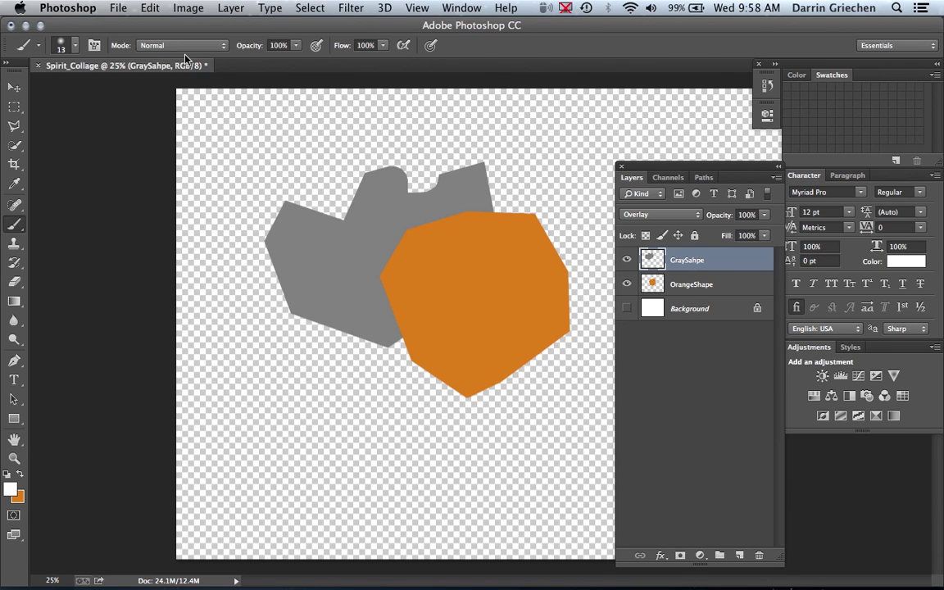
# Set the soft round brush to 12 px at 0% hardness
pyautogui.click(76, 46)
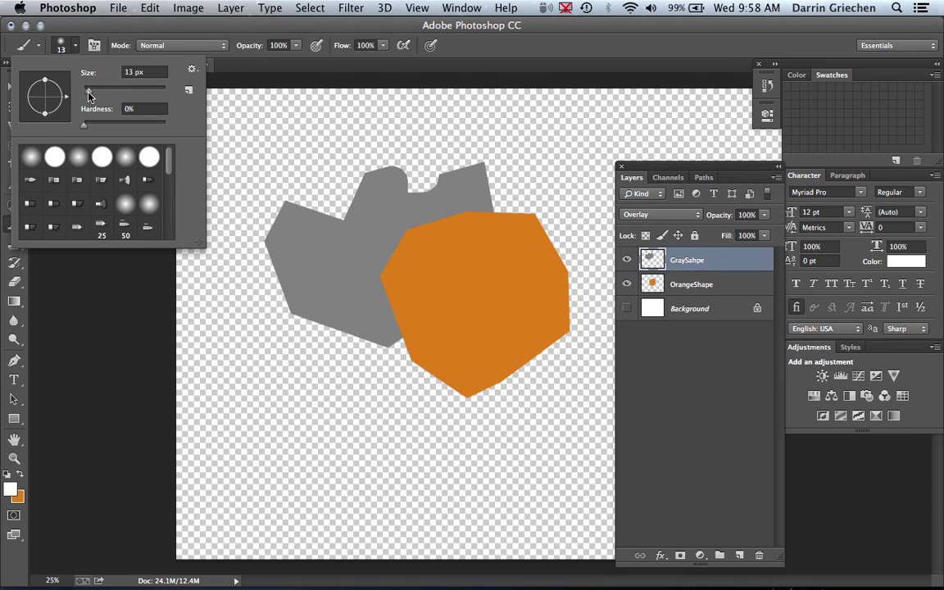
pyautogui.moveTo(90, 96); pyautogui.dragTo(89, 94)
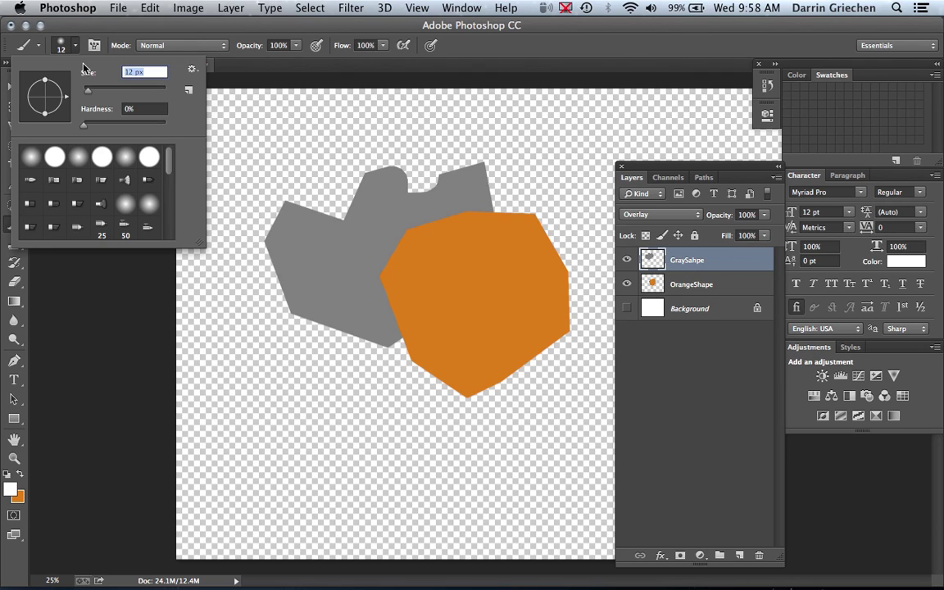
pyautogui.click(95, 46)
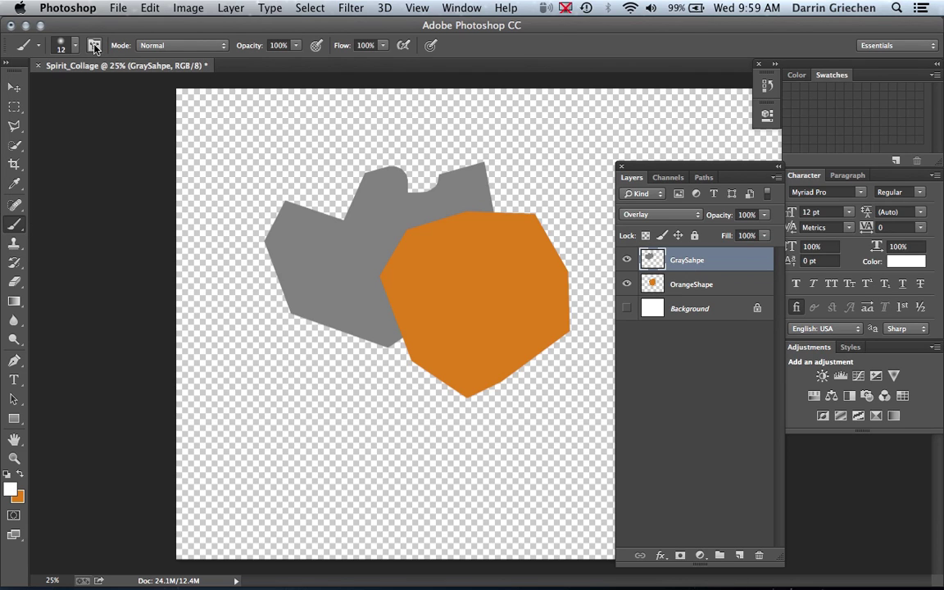
# Toggle the Brush settings panel, switch pressure control for size, then close the panel
pyautogui.click(94, 46)
pyautogui.click(95, 46)
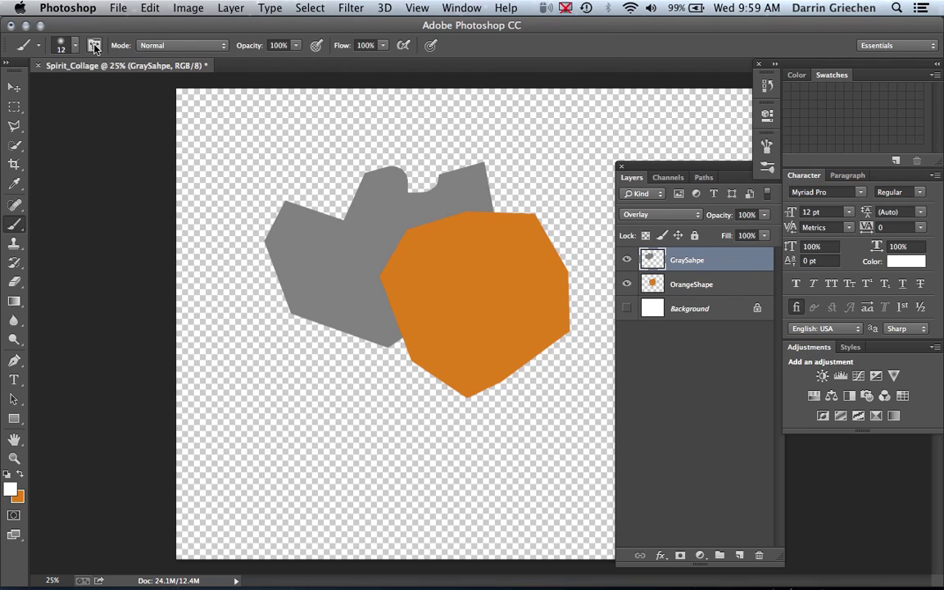
pyautogui.click(95, 46)
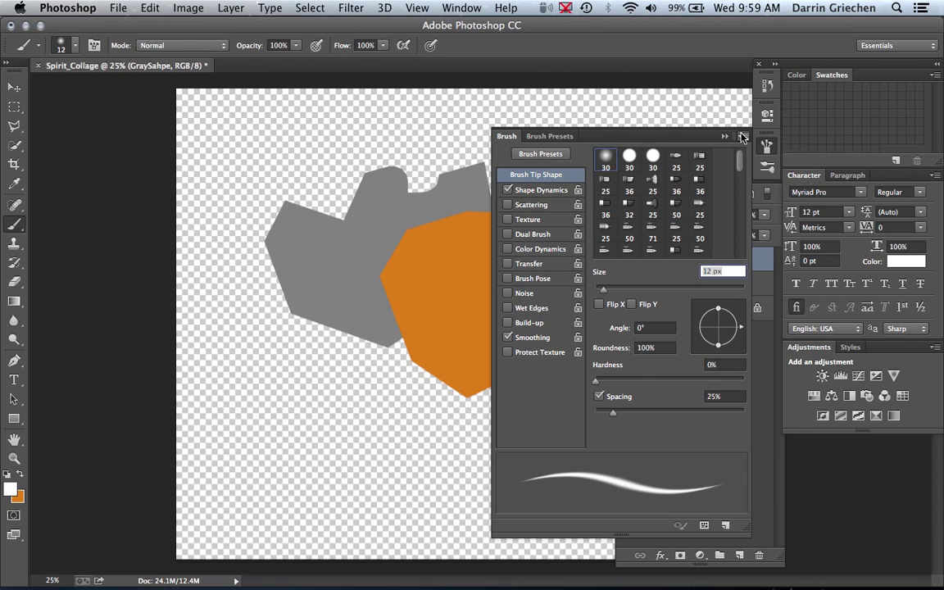
pyautogui.click(743, 136)
pyautogui.click(701, 138)
pyautogui.click(431, 45)
pyautogui.click(724, 137)
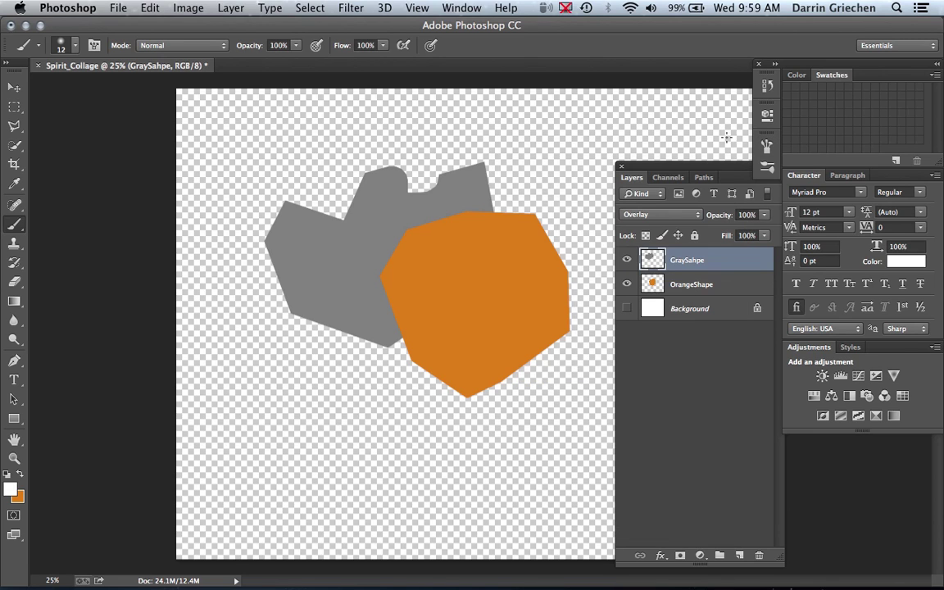
# Set the brush opacity to 10% and flow to 70%
pyautogui.click(297, 46)
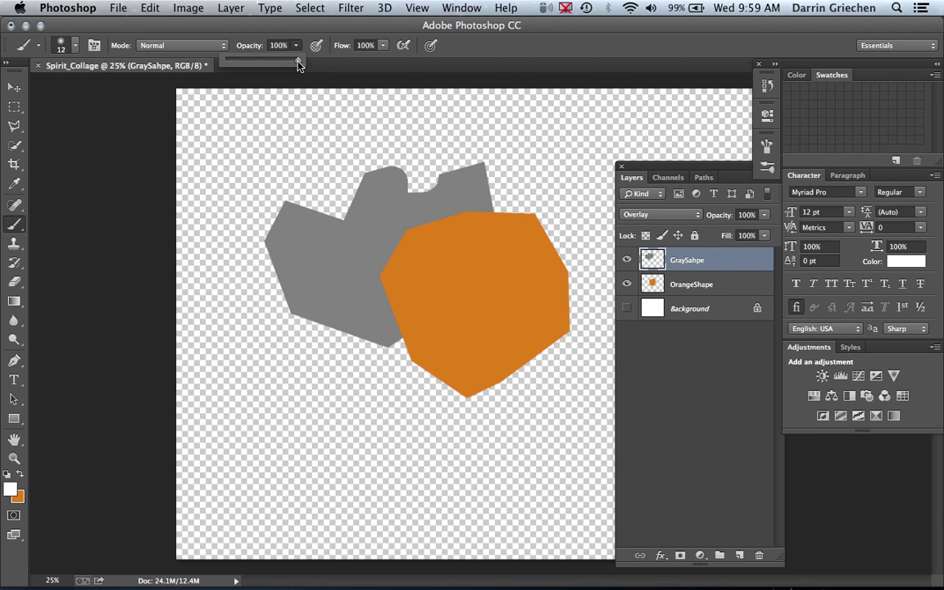
pyautogui.moveTo(298, 64); pyautogui.dragTo(234, 68)
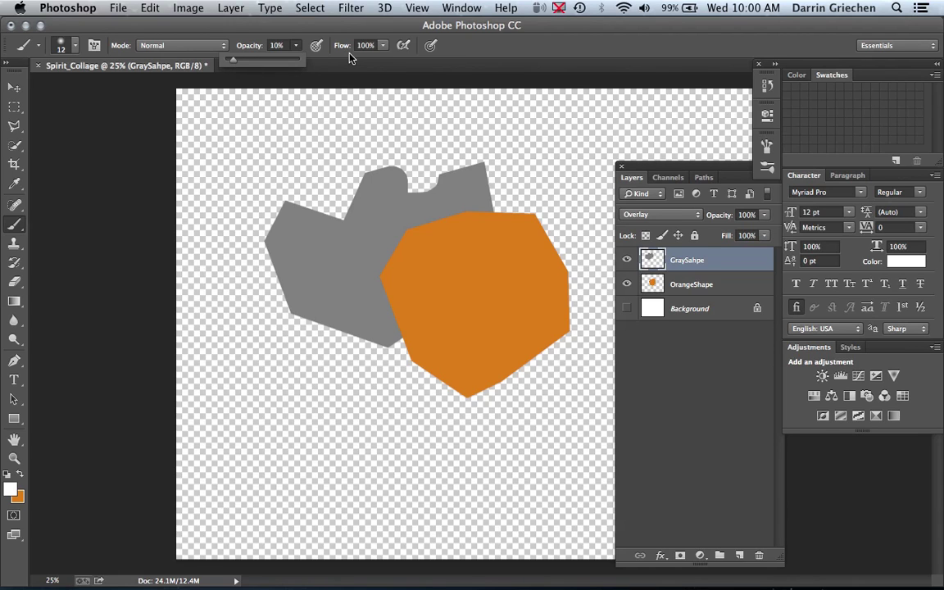
pyautogui.click(384, 47)
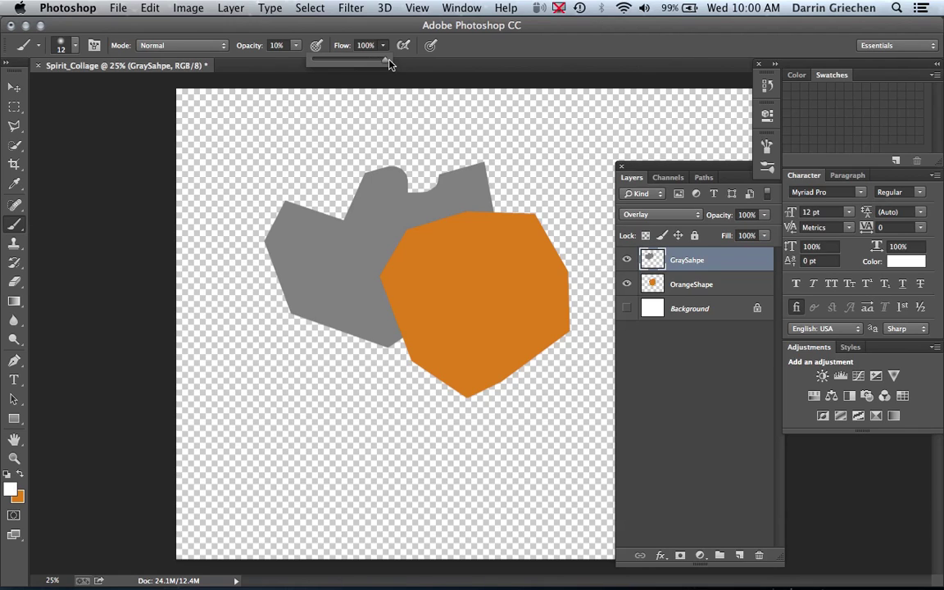
pyautogui.moveTo(390, 64)
pyautogui.mouseDown()
pyautogui.moveTo(357, 61)
pyautogui.moveTo(364, 64)
pyautogui.mouseUp()
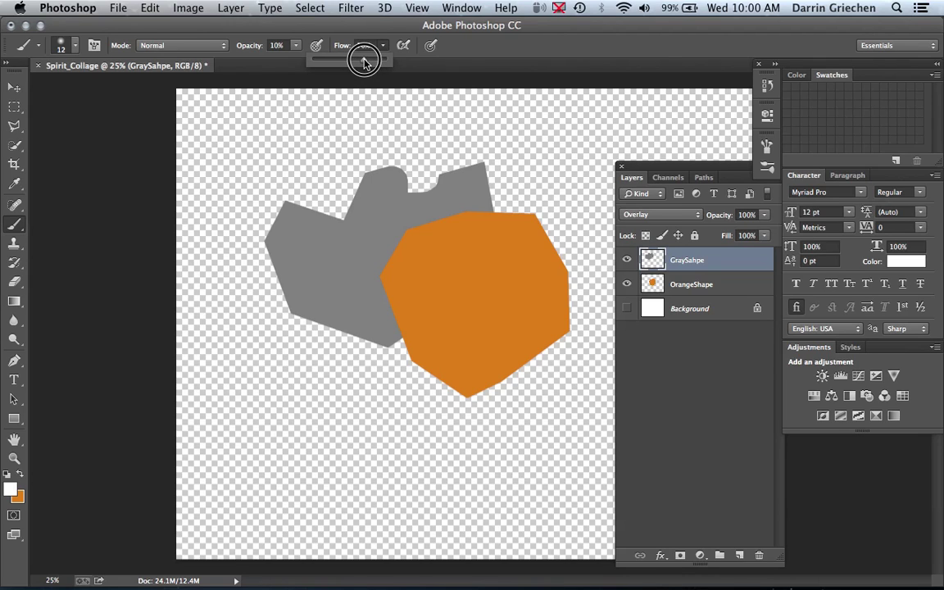
pyautogui.click(487, 47)
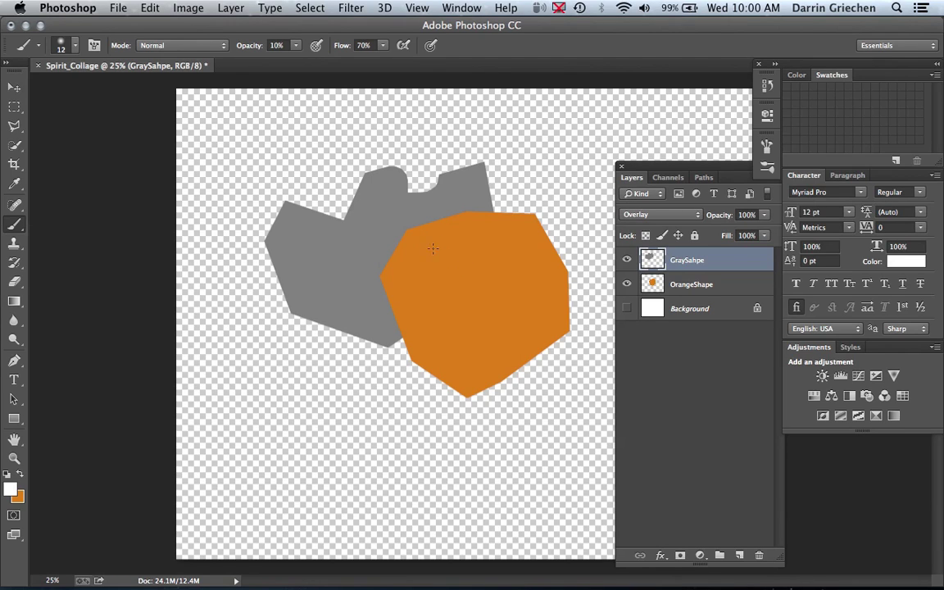
# Turn off OrangeShape's visibility so only the gray shape shows
pyautogui.click(628, 285)
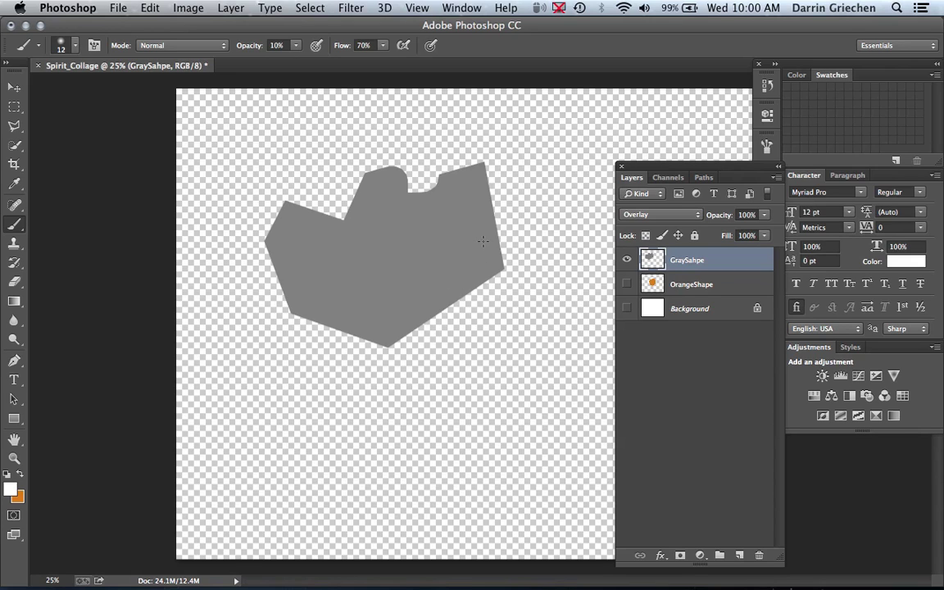
pyautogui.click(627, 285)
# Load the saved orangeShape channel as a selection via Select > Load Selection
pyautogui.click(307, 8)
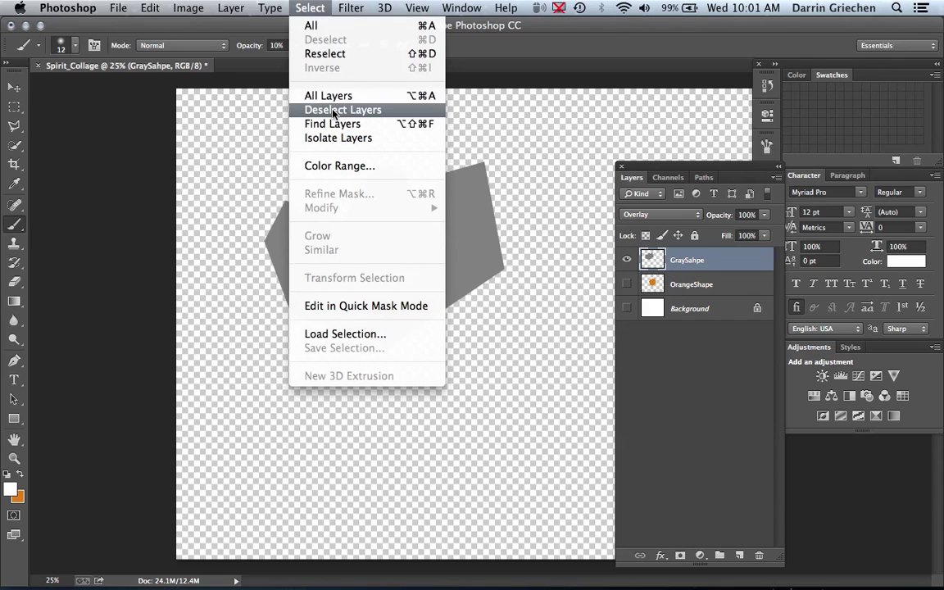
pyautogui.click(367, 337)
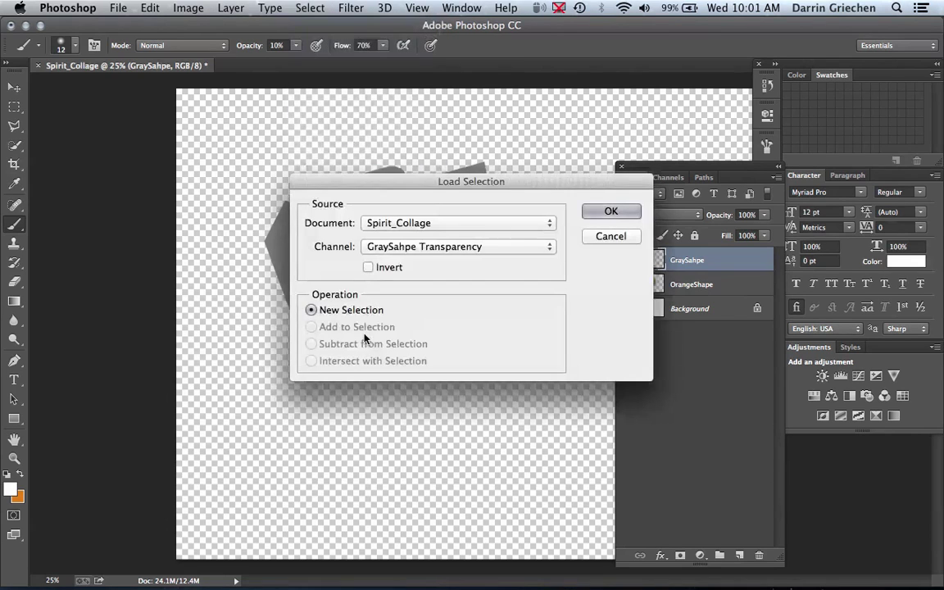
pyautogui.click(501, 247)
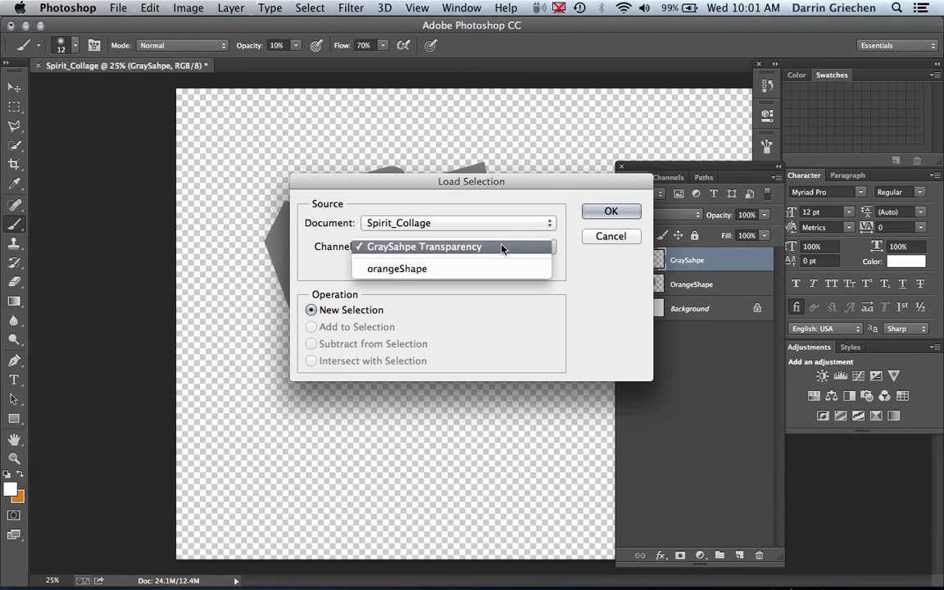
pyautogui.click(440, 269)
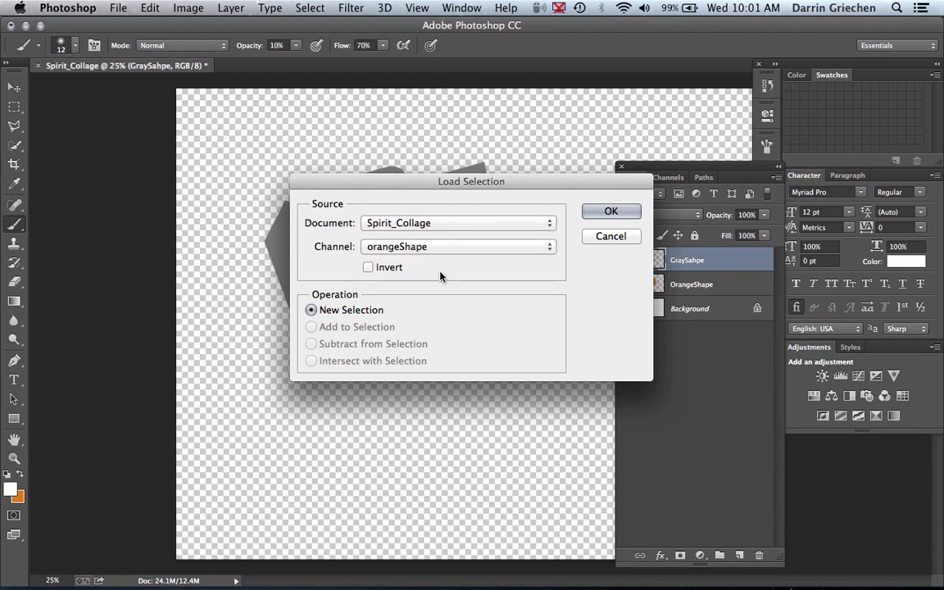
pyautogui.click(613, 212)
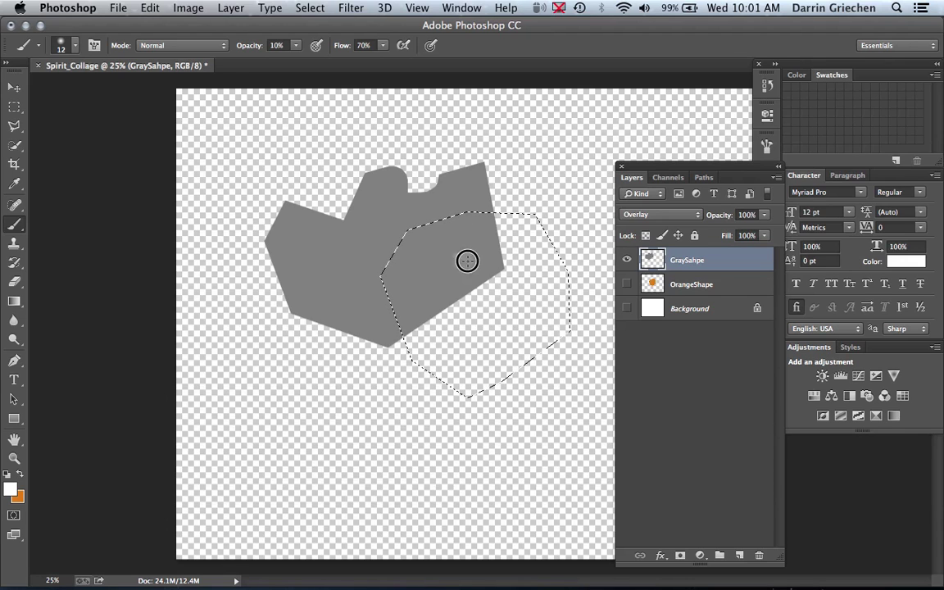
# Dab a test stroke, then enlarge the brush to 111 px
pyautogui.moveTo(465, 258); pyautogui.dragTo(460, 261)
pyautogui.click(76, 48)
pyautogui.moveTo(86, 89); pyautogui.dragTo(120, 90)
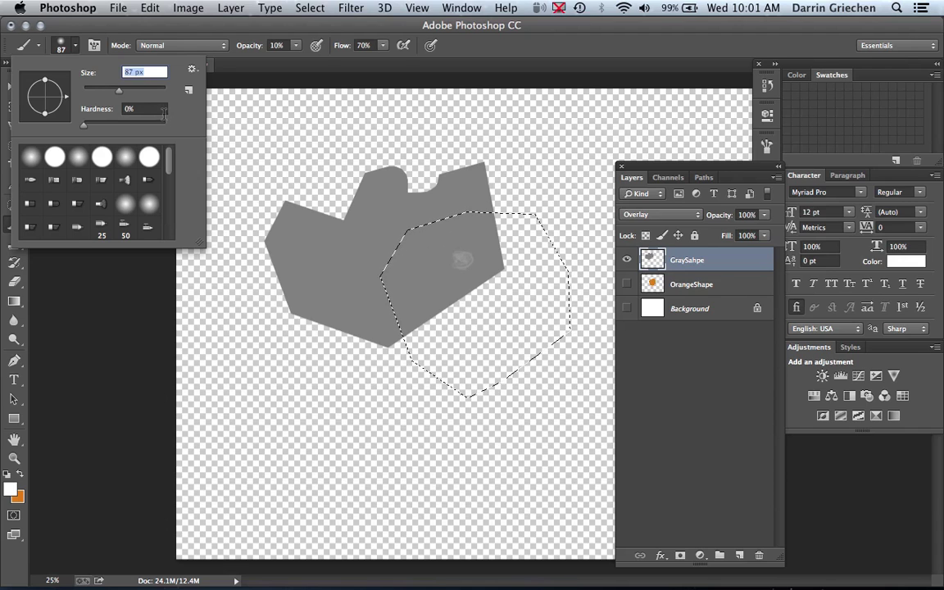
pyautogui.moveTo(119, 90); pyautogui.dragTo(127, 94)
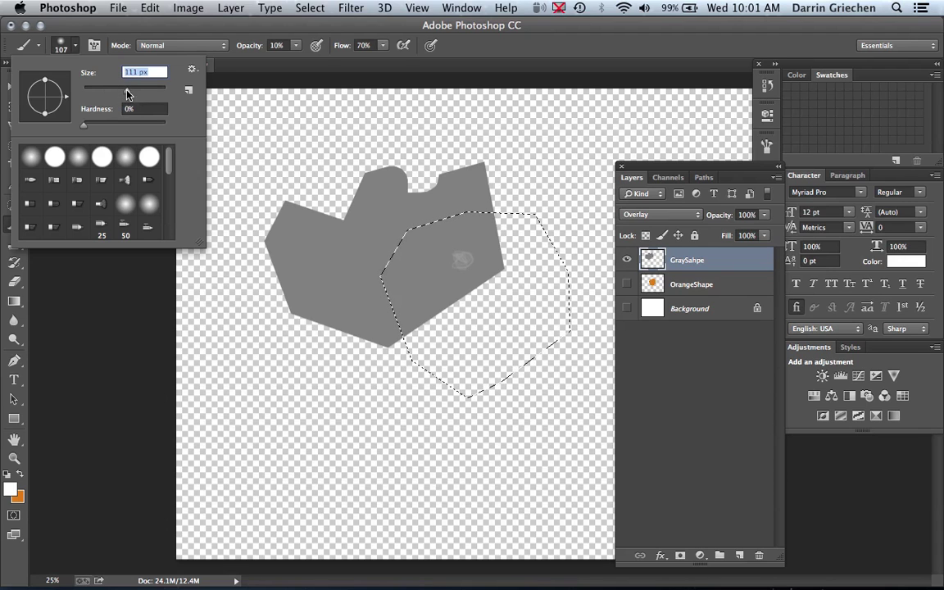
pyautogui.click(462, 268)
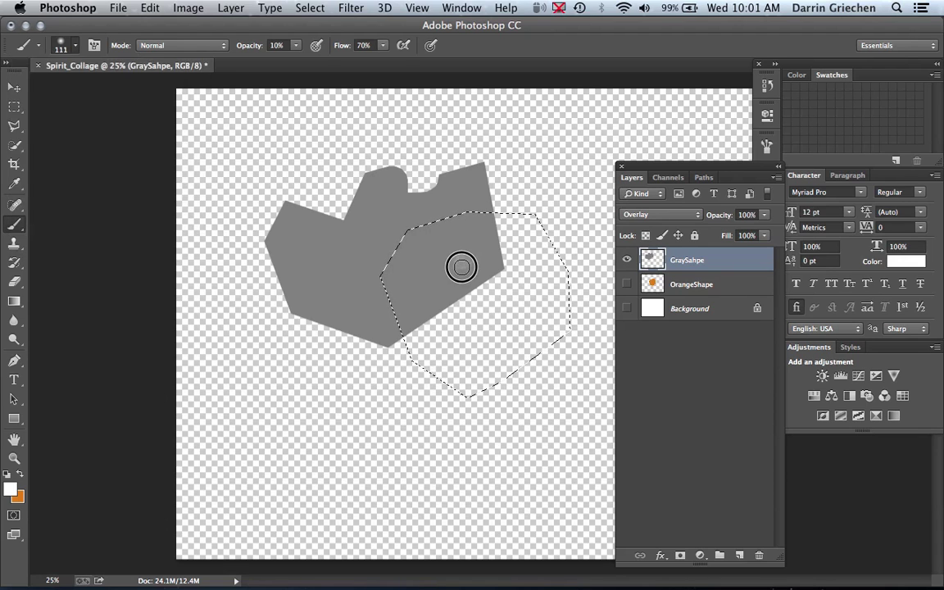
# Paint a soft white glow on the gray shape inside the selection
pyautogui.moveTo(462, 267)
pyautogui.mouseDown()
pyautogui.moveTo(439, 255)
pyautogui.moveTo(455, 268)
pyautogui.moveTo(477, 267)
pyautogui.moveTo(459, 266)
pyautogui.moveTo(462, 281)
pyautogui.moveTo(436, 268)
pyautogui.moveTo(441, 246)
pyautogui.moveTo(468, 254)
pyautogui.moveTo(455, 268)
pyautogui.moveTo(469, 266)
pyautogui.mouseUp()
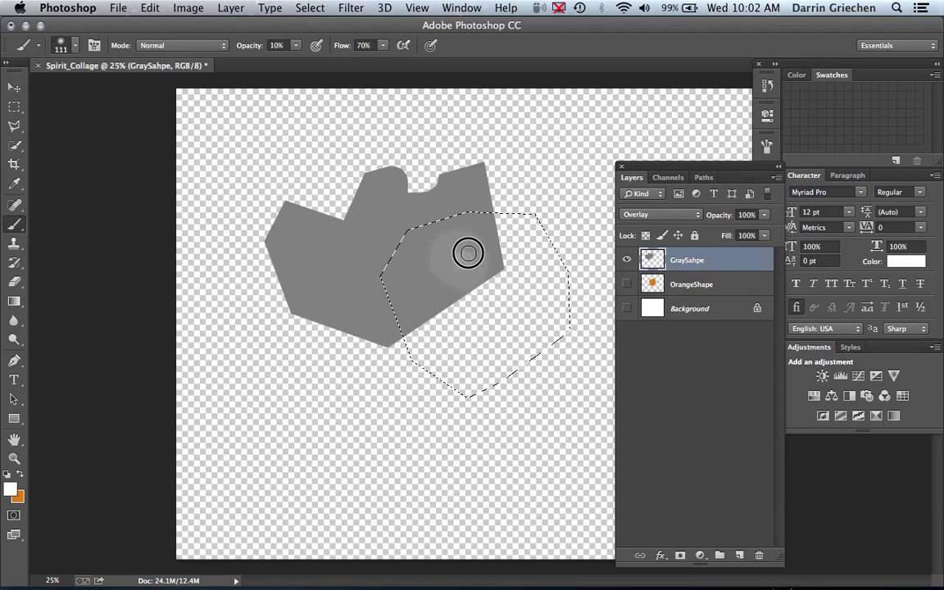
pyautogui.moveTo(468, 253)
pyautogui.mouseDown()
pyautogui.moveTo(449, 261)
pyautogui.moveTo(464, 256)
pyautogui.mouseUp()
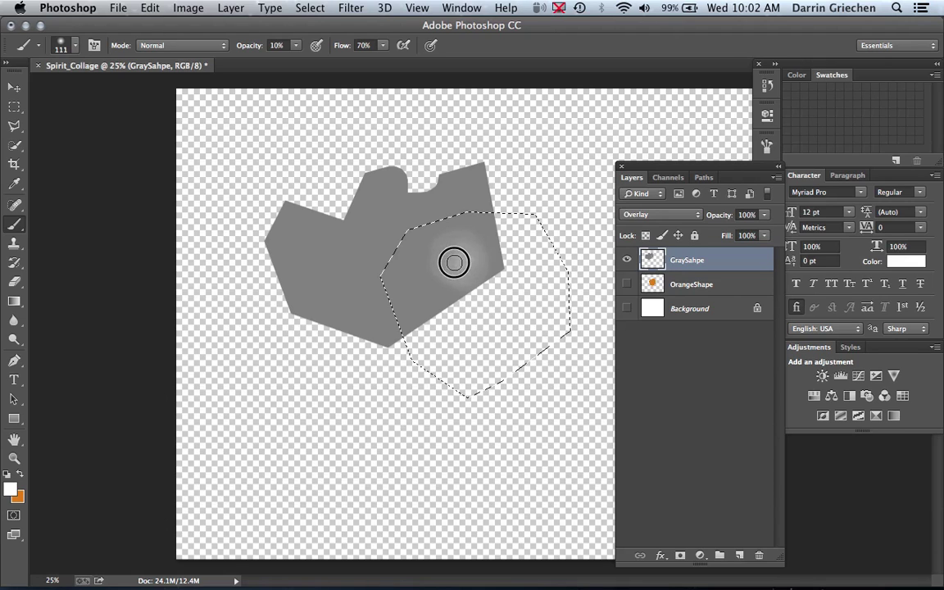
pyautogui.moveTo(476, 263)
pyautogui.mouseDown()
pyautogui.moveTo(449, 251)
pyautogui.moveTo(462, 261)
pyautogui.mouseUp()
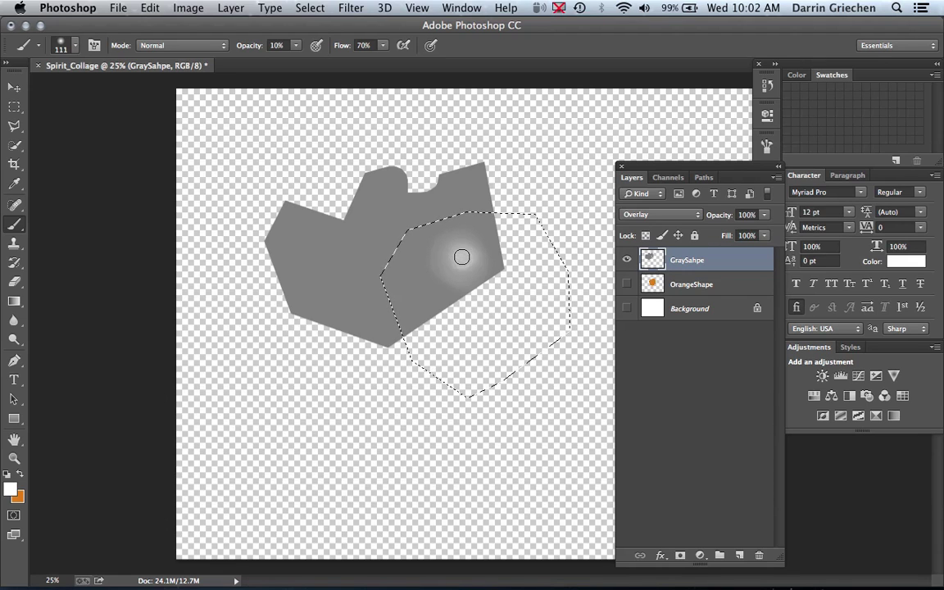
pyautogui.moveTo(461, 257); pyautogui.dragTo(460, 259)
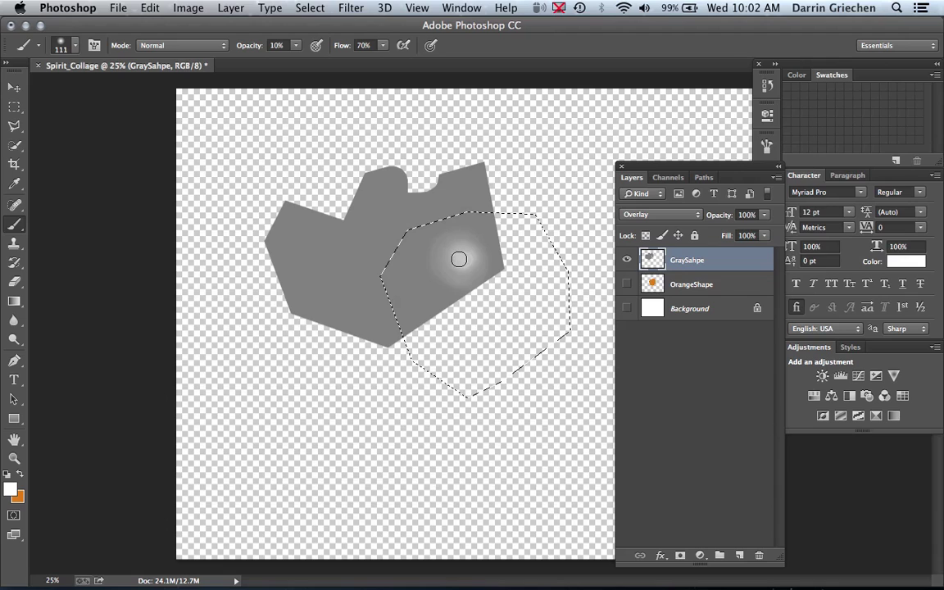
pyautogui.moveTo(449, 258)
pyautogui.mouseDown()
pyautogui.moveTo(469, 263)
pyautogui.moveTo(456, 262)
pyautogui.mouseUp()
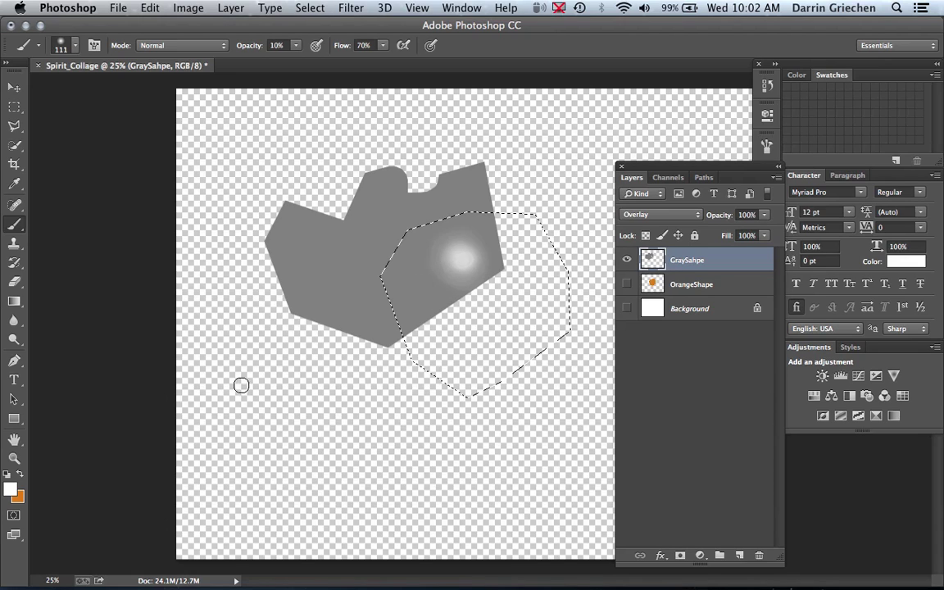
# Make black the painting colour and brush dark shading beside the white glow on the gray shape
pyautogui.click(20, 499)
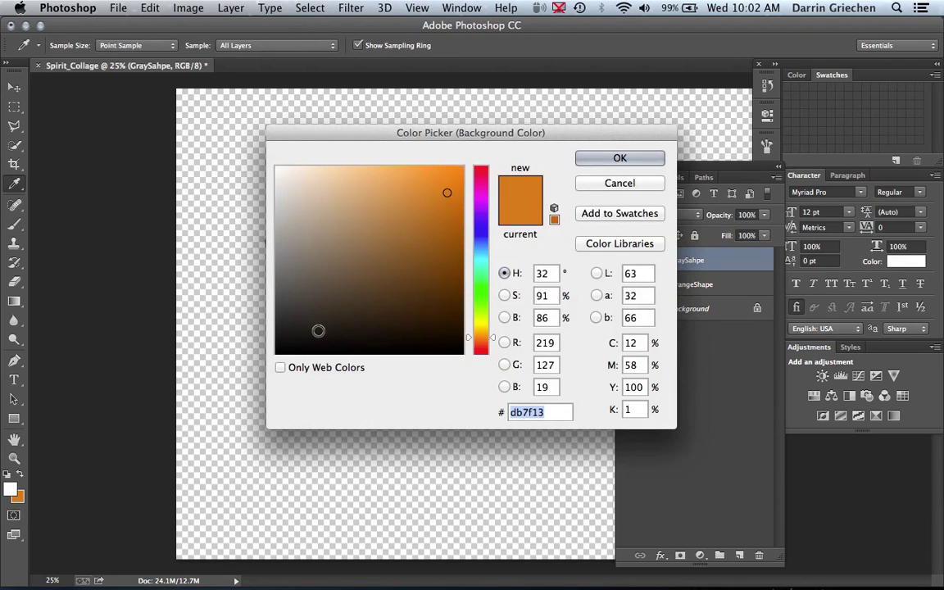
pyautogui.moveTo(317, 330); pyautogui.dragTo(271, 357)
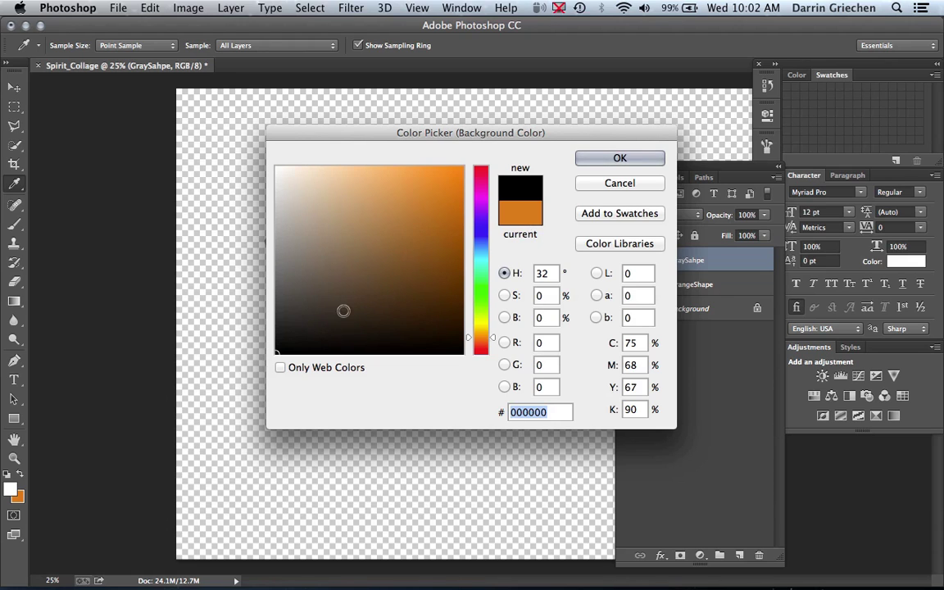
pyautogui.moveTo(354, 307); pyautogui.dragTo(269, 359)
pyautogui.click(596, 159)
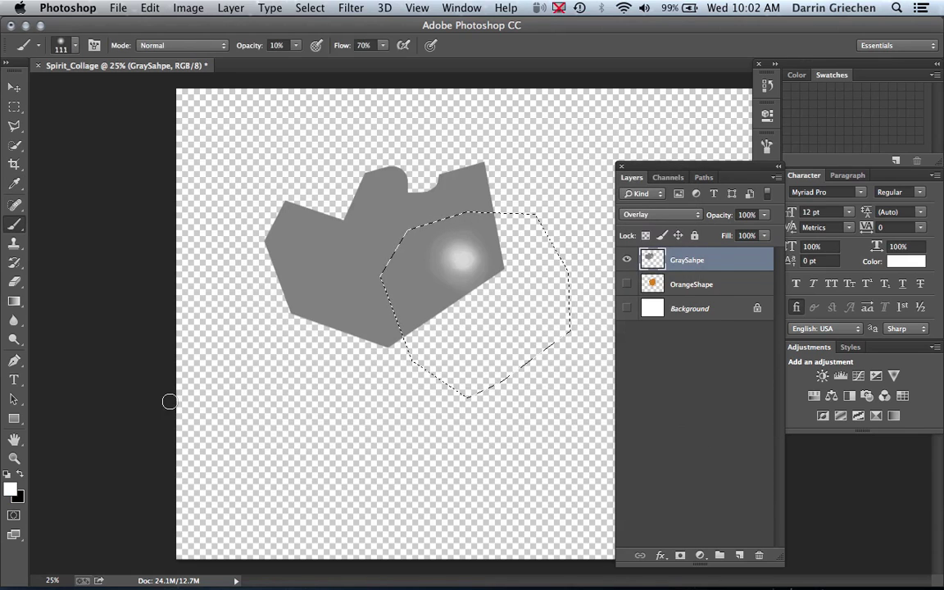
pyautogui.click(20, 475)
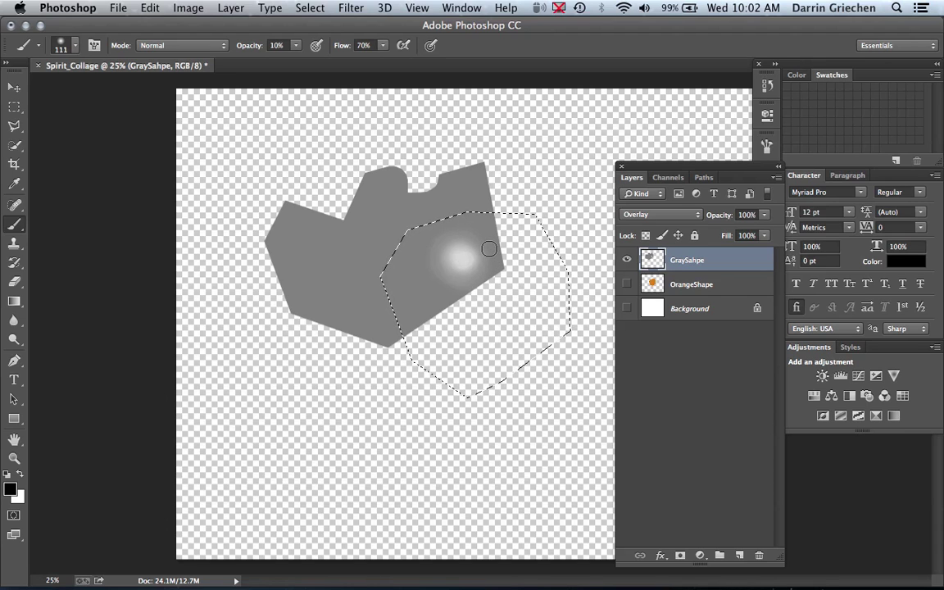
pyautogui.moveTo(489, 249)
pyautogui.mouseDown()
pyautogui.moveTo(477, 238)
pyautogui.moveTo(496, 268)
pyautogui.mouseUp()
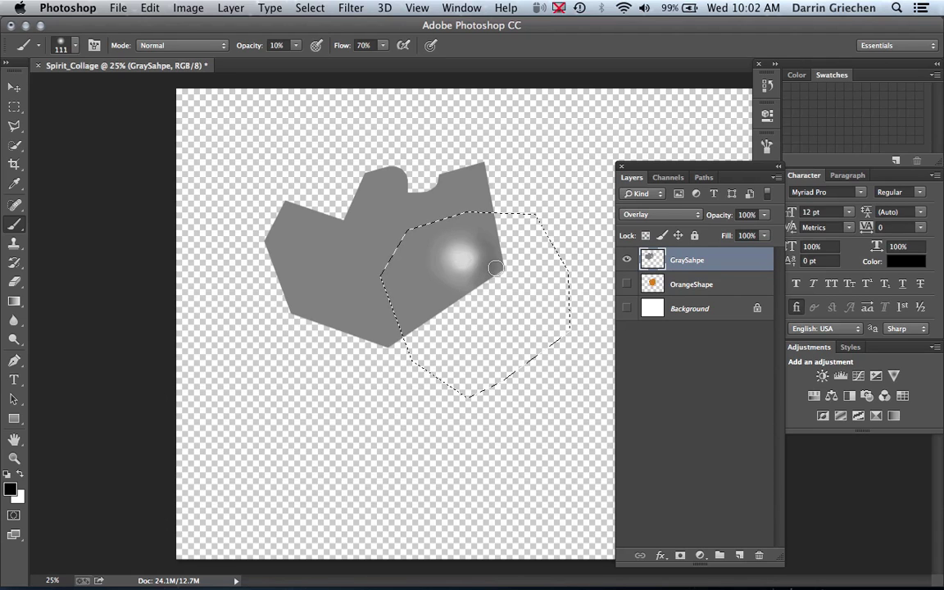
pyautogui.moveTo(489, 261)
pyautogui.mouseDown()
pyautogui.moveTo(449, 287)
pyautogui.moveTo(488, 277)
pyautogui.moveTo(464, 281)
pyautogui.moveTo(479, 257)
pyautogui.moveTo(479, 273)
pyautogui.moveTo(484, 266)
pyautogui.mouseUp()
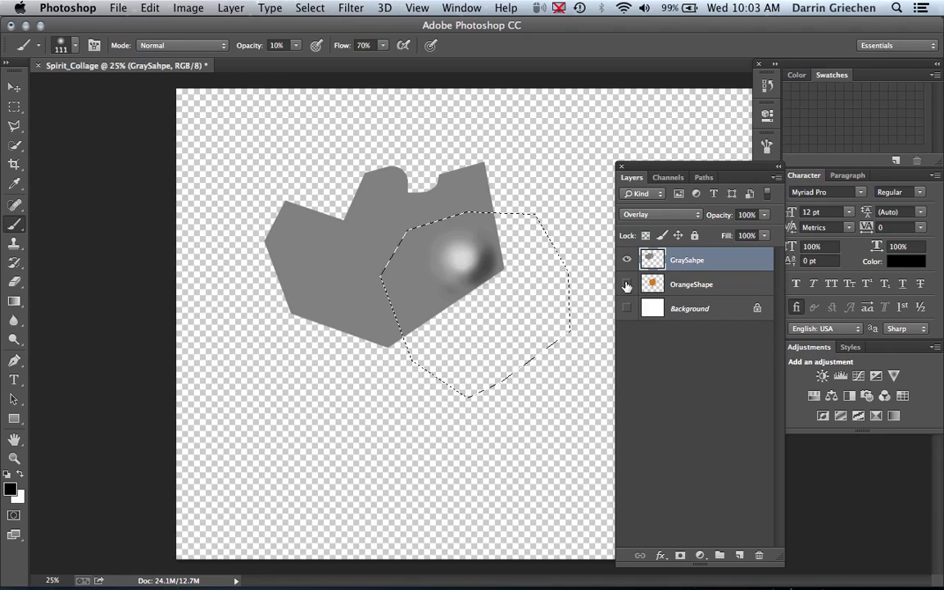
# Show the OrangeShape layer again and brush over the glow to enlarge and darken the red spot
pyautogui.click(628, 285)
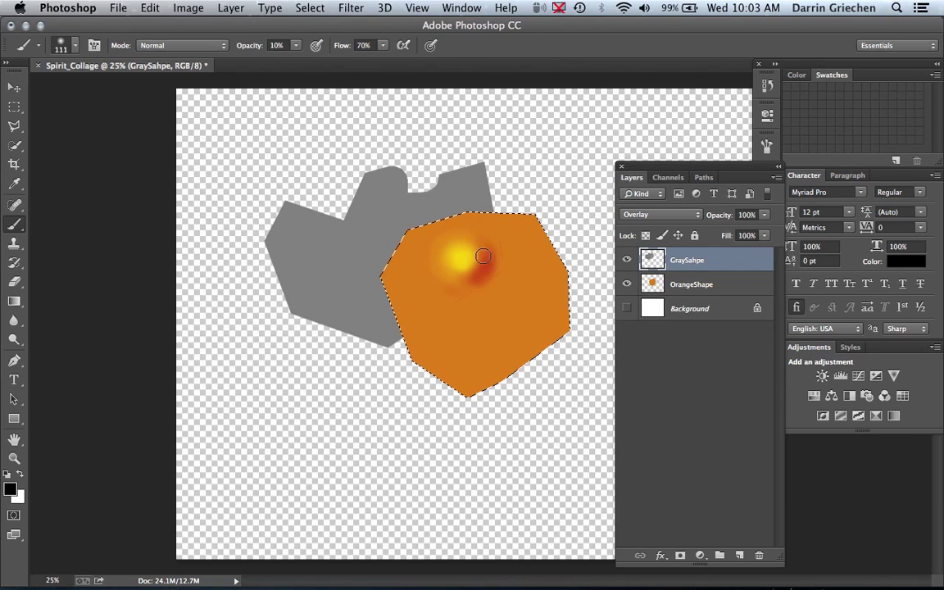
pyautogui.moveTo(482, 257); pyautogui.dragTo(485, 265)
# Change the GraySahpe layer's blend mode to Soft Light, then to Hard Light
pyautogui.click(698, 219)
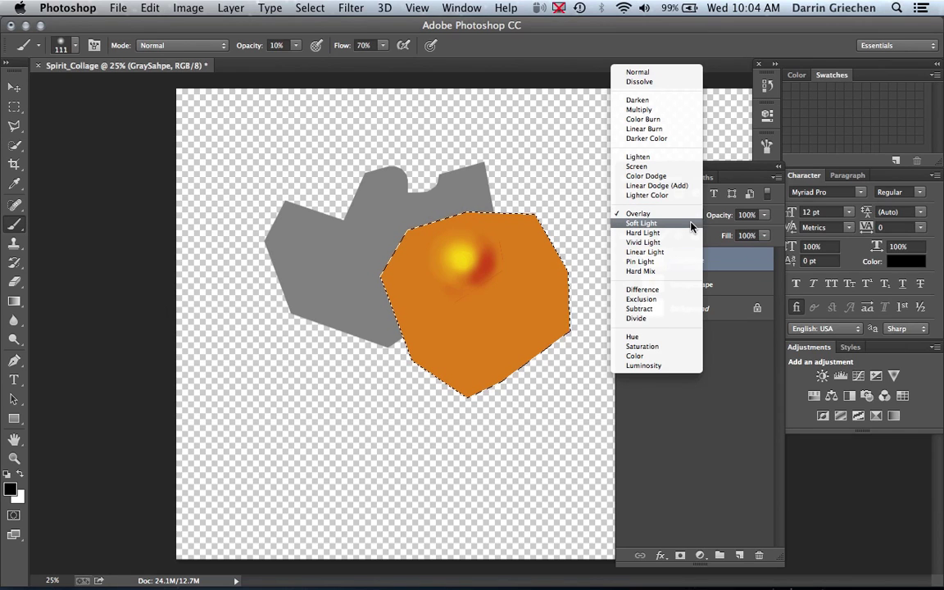
pyautogui.click(691, 224)
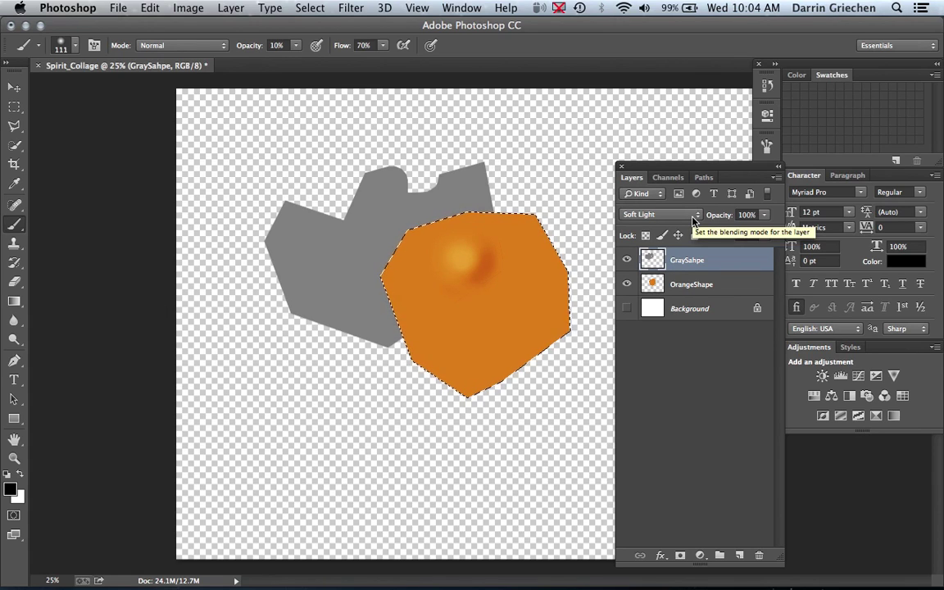
pyautogui.click(693, 220)
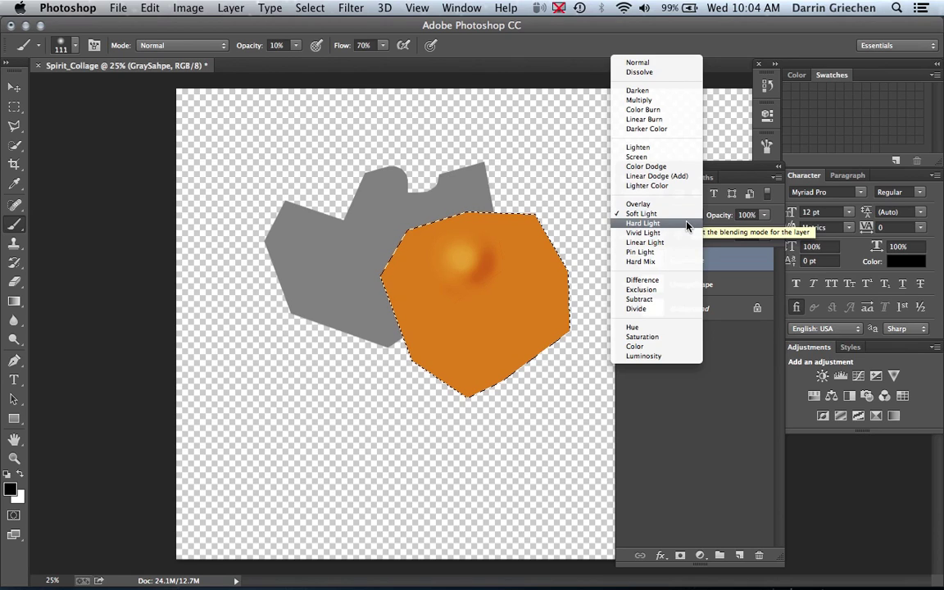
pyautogui.click(688, 226)
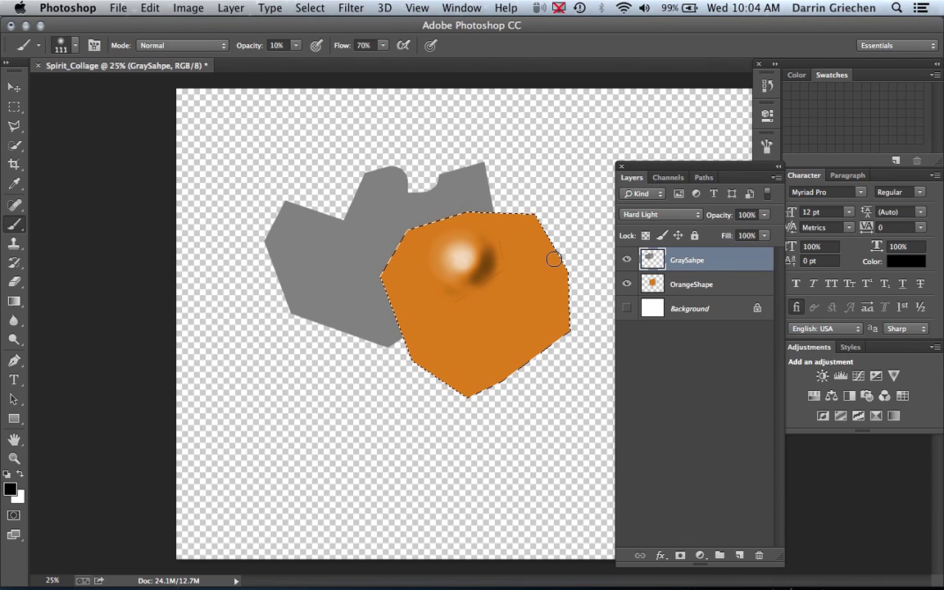
# Zoom in and brush deeper brown shading around the white highlight
pyautogui.scroll(2, 481, 263)
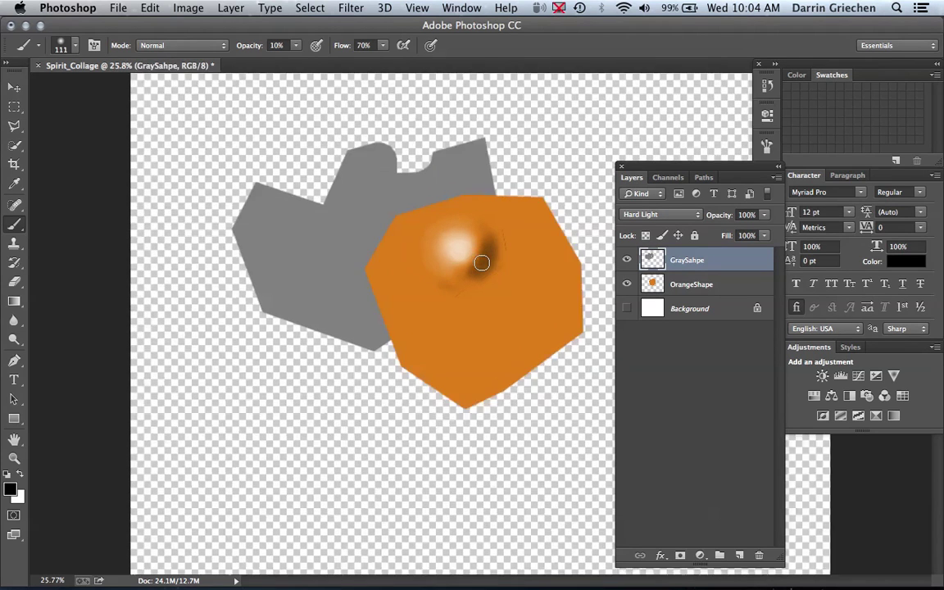
pyautogui.scroll(1, 481, 263)
pyautogui.scroll(1, 481, 262)
pyautogui.scroll(1, 481, 262)
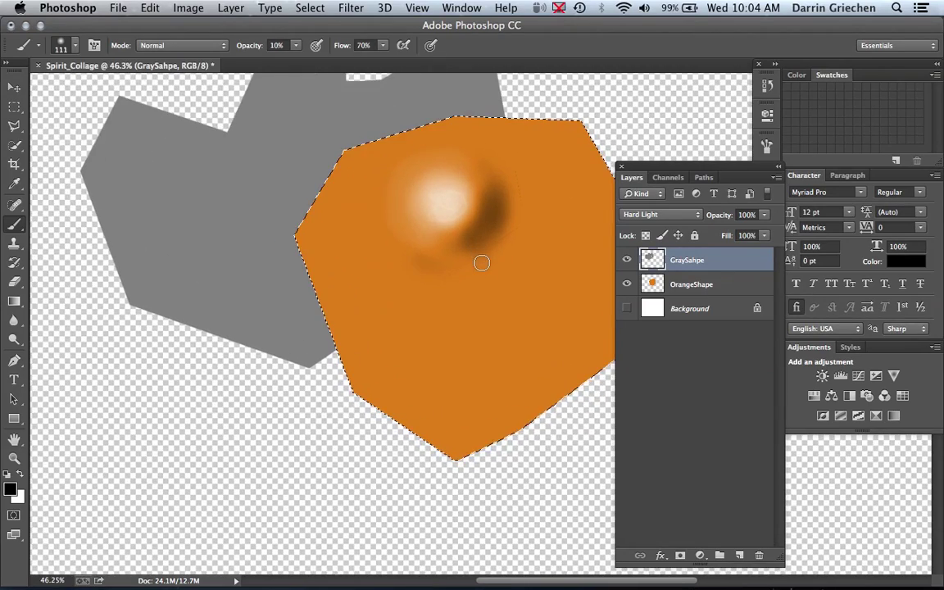
pyautogui.scroll(1, 481, 263)
pyautogui.scroll(1, 481, 262)
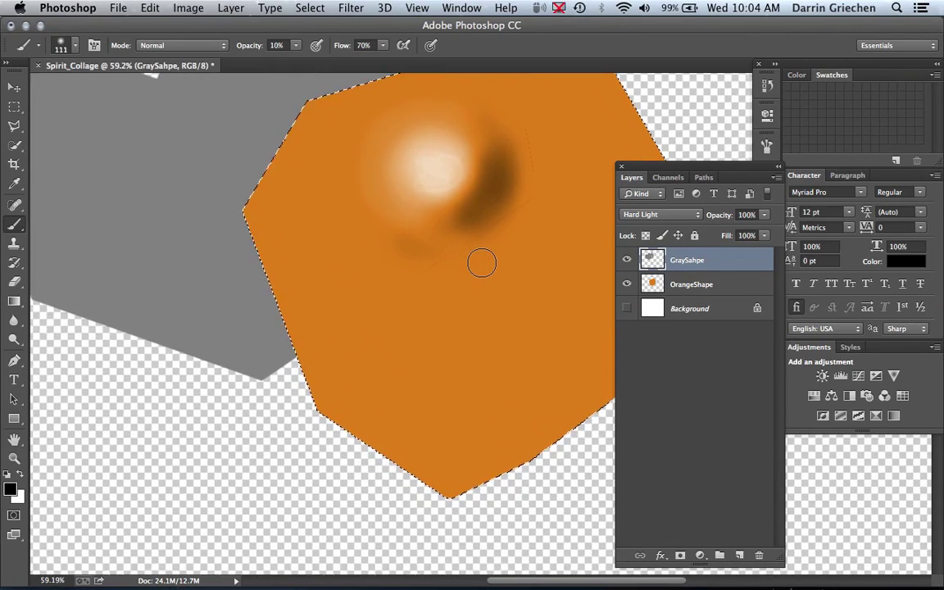
pyautogui.scroll(1, 481, 262)
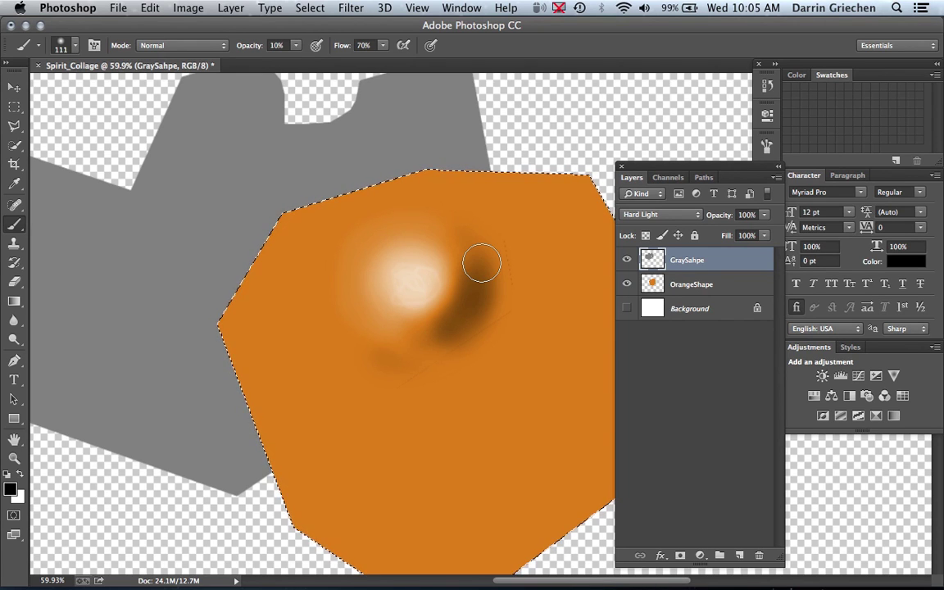
pyautogui.moveTo(481, 263); pyautogui.dragTo(432, 291)
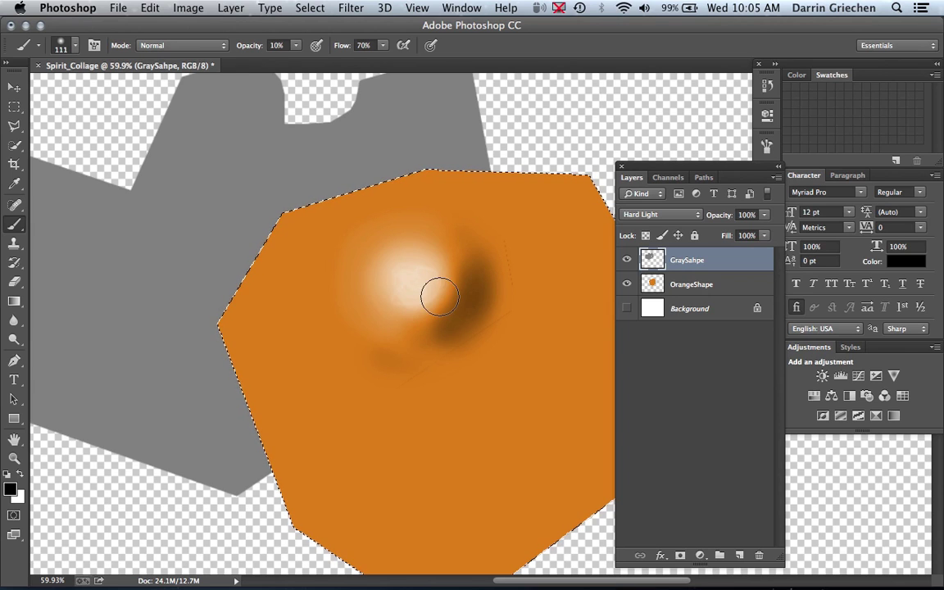
pyautogui.moveTo(410, 328)
pyautogui.mouseDown()
pyautogui.moveTo(449, 286)
pyautogui.moveTo(449, 302)
pyautogui.moveTo(418, 322)
pyautogui.moveTo(439, 253)
pyautogui.moveTo(443, 312)
pyautogui.moveTo(450, 274)
pyautogui.moveTo(437, 237)
pyautogui.mouseUp()
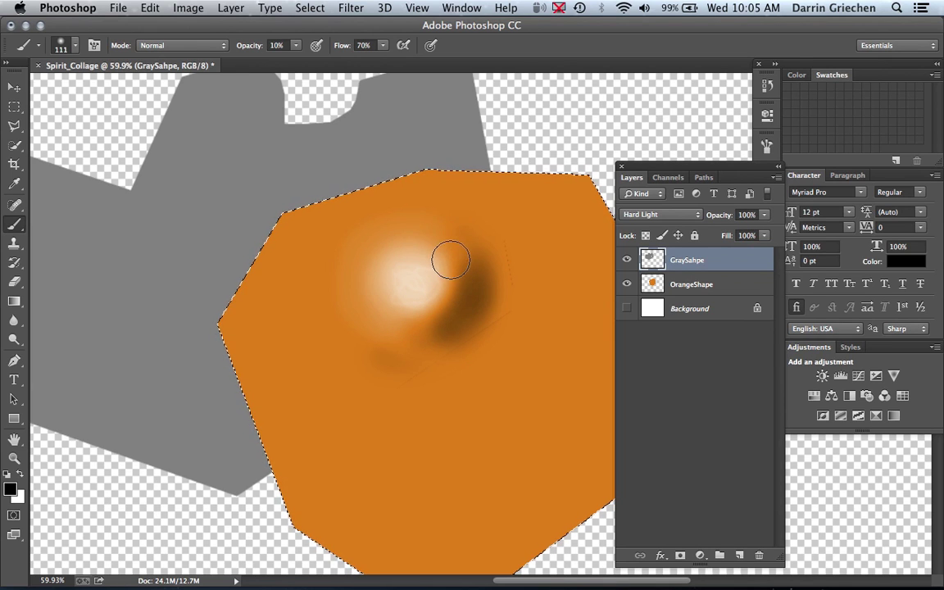
# Try Vivid Light, Linear Light, Lighten and Screen blend modes on the GraySahpe layer
pyautogui.click(674, 222)
pyautogui.click(674, 222)
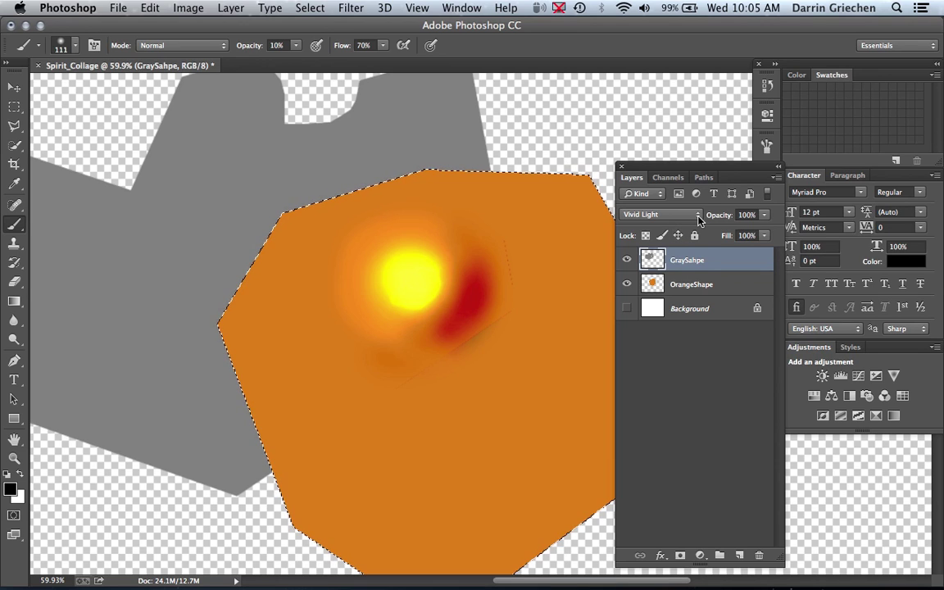
pyautogui.click(699, 216)
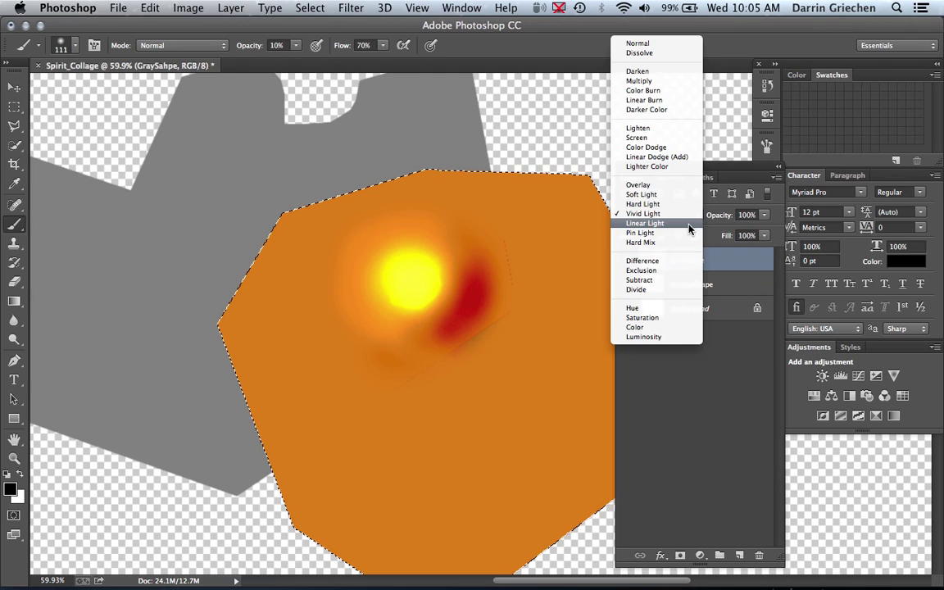
pyautogui.click(690, 226)
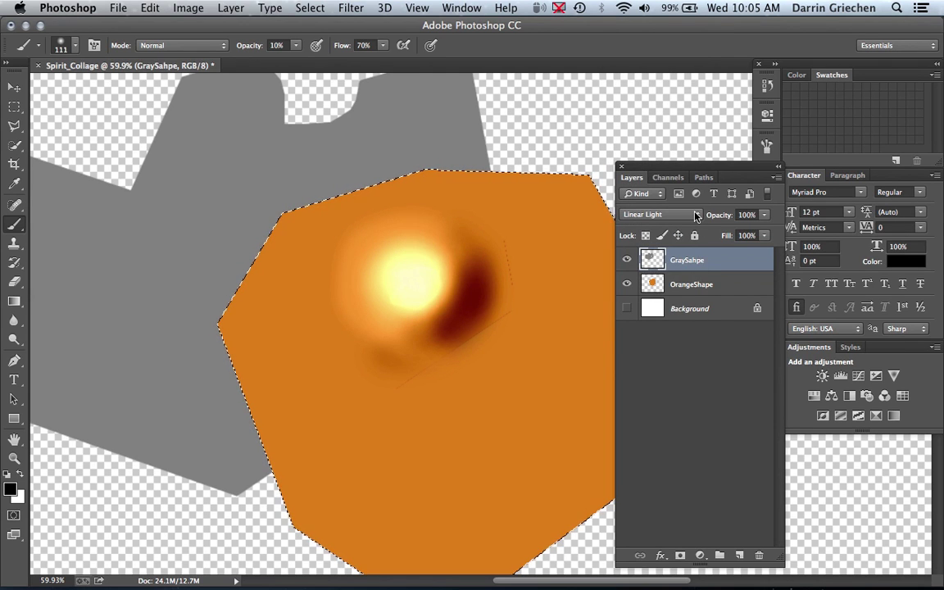
pyautogui.click(696, 216)
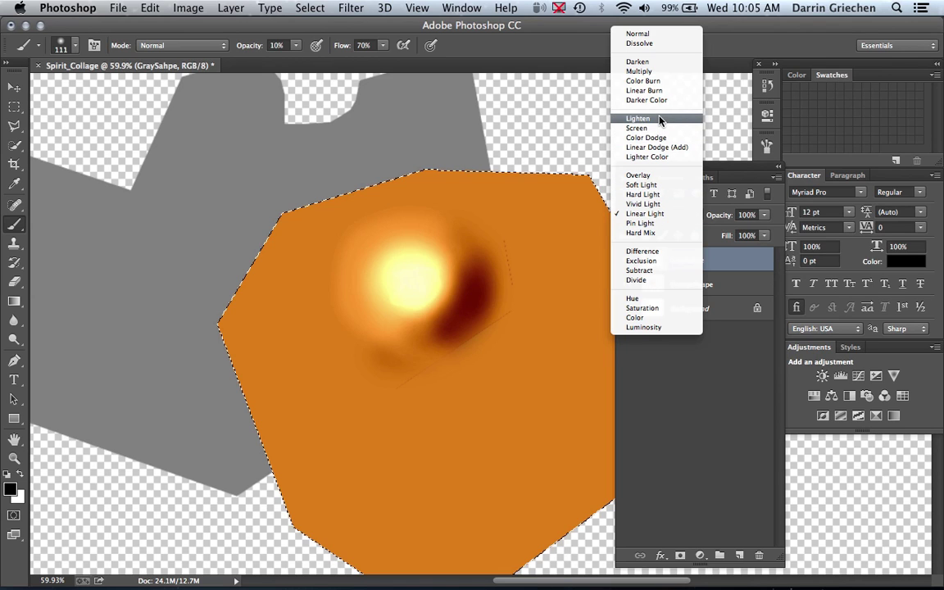
pyautogui.click(660, 119)
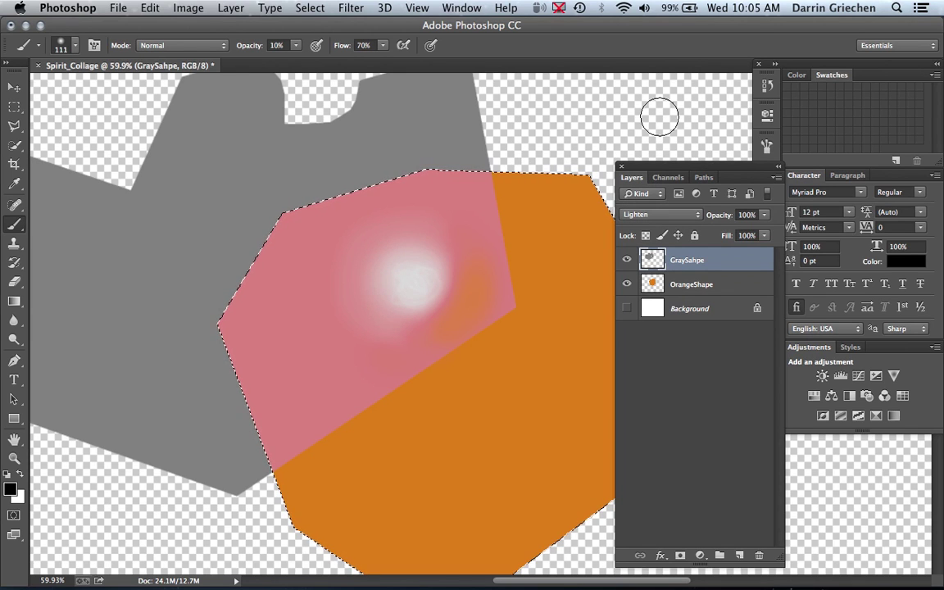
pyautogui.click(667, 217)
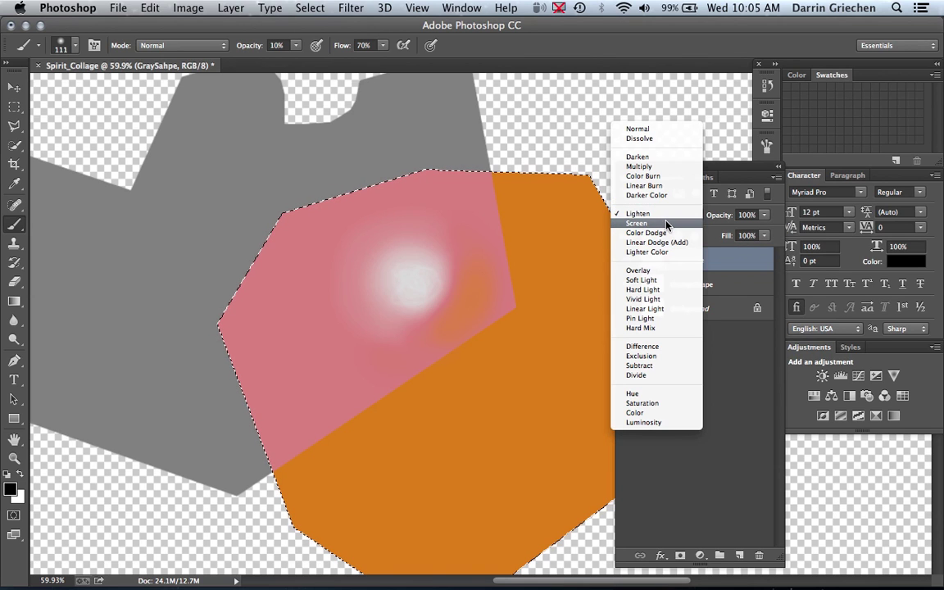
pyautogui.click(667, 224)
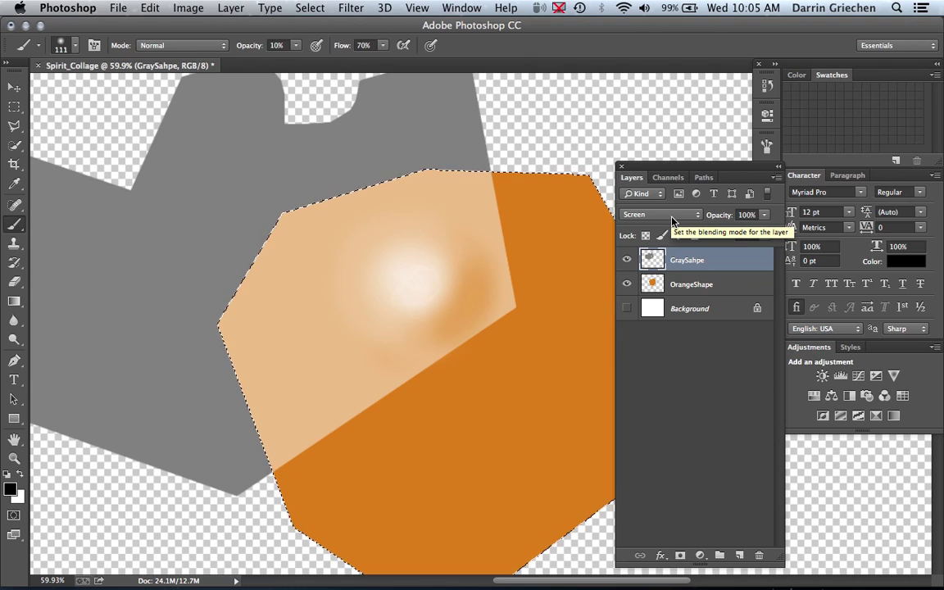
# Try Color Dodge, Linear Dodge (Add), Lighter Color, Darken and Multiply blend modes on GraySahpe
pyautogui.click(672, 220)
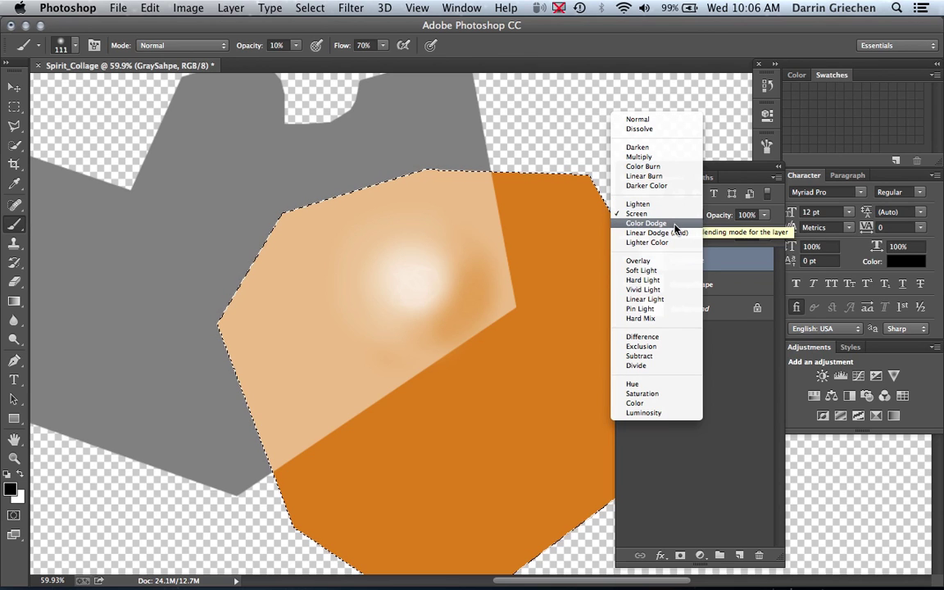
pyautogui.click(676, 229)
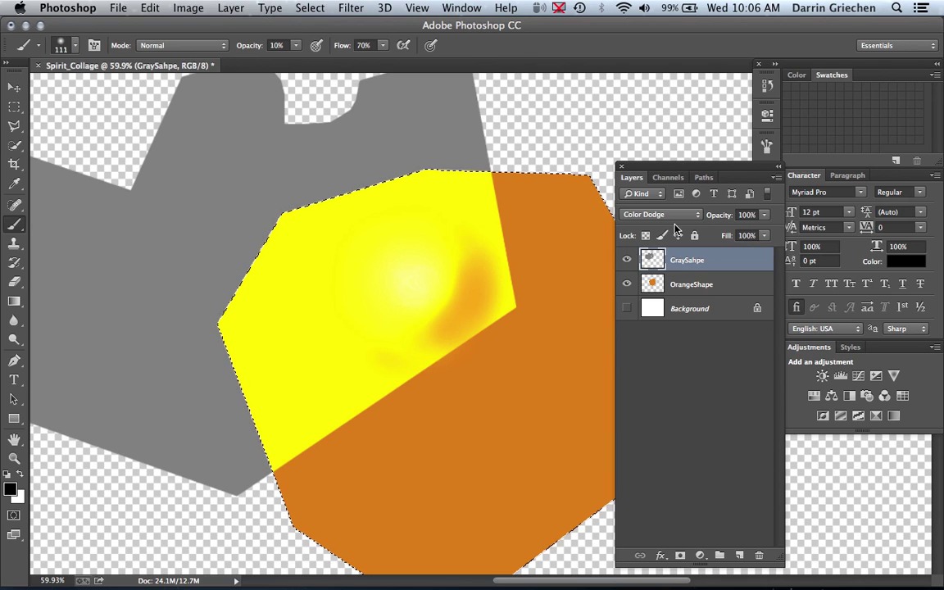
pyautogui.click(679, 219)
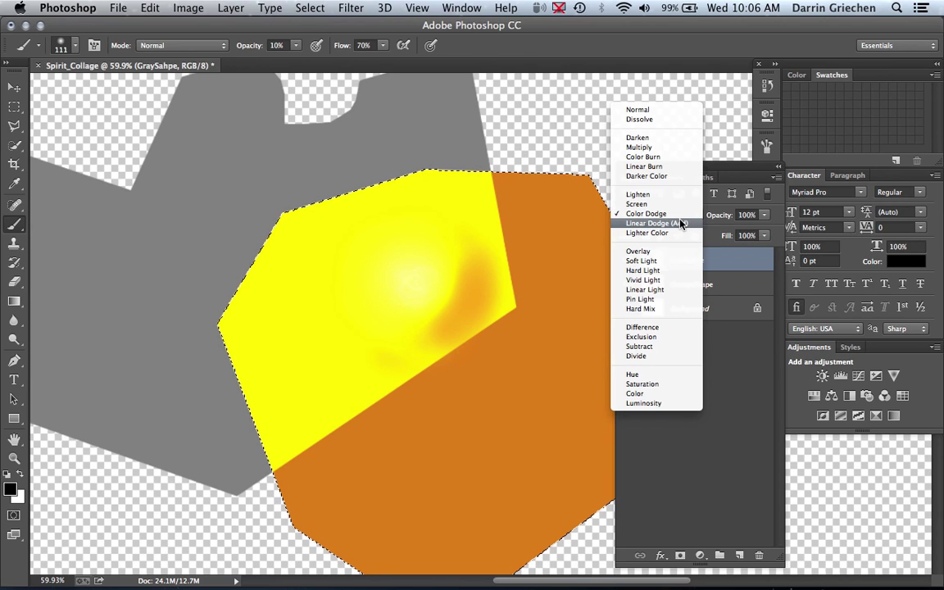
pyautogui.click(680, 224)
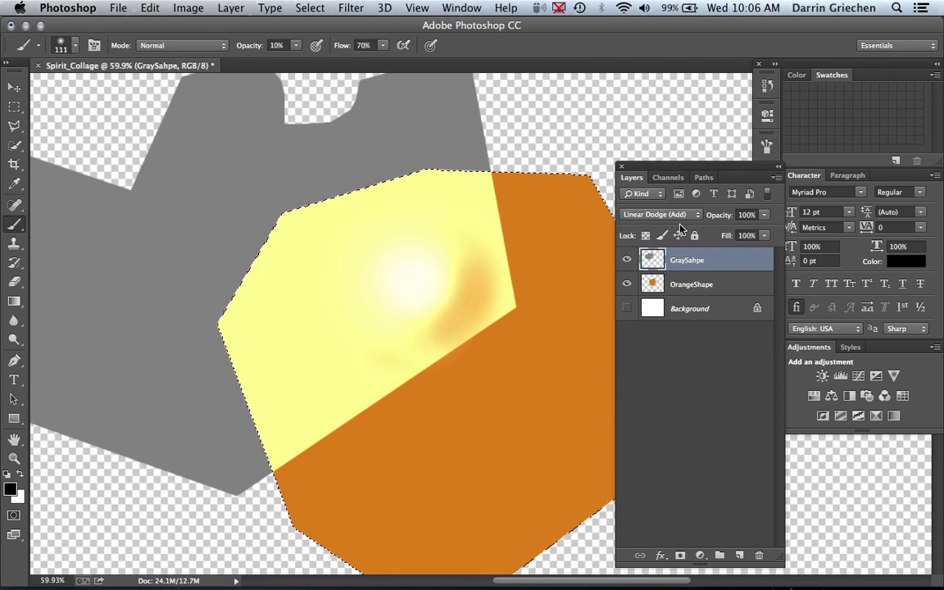
pyautogui.click(680, 223)
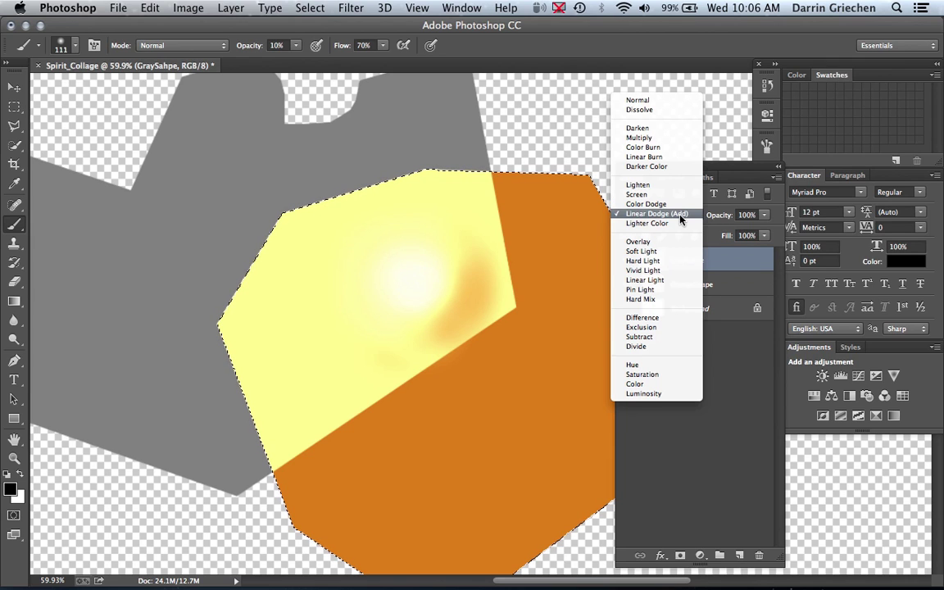
pyautogui.click(679, 220)
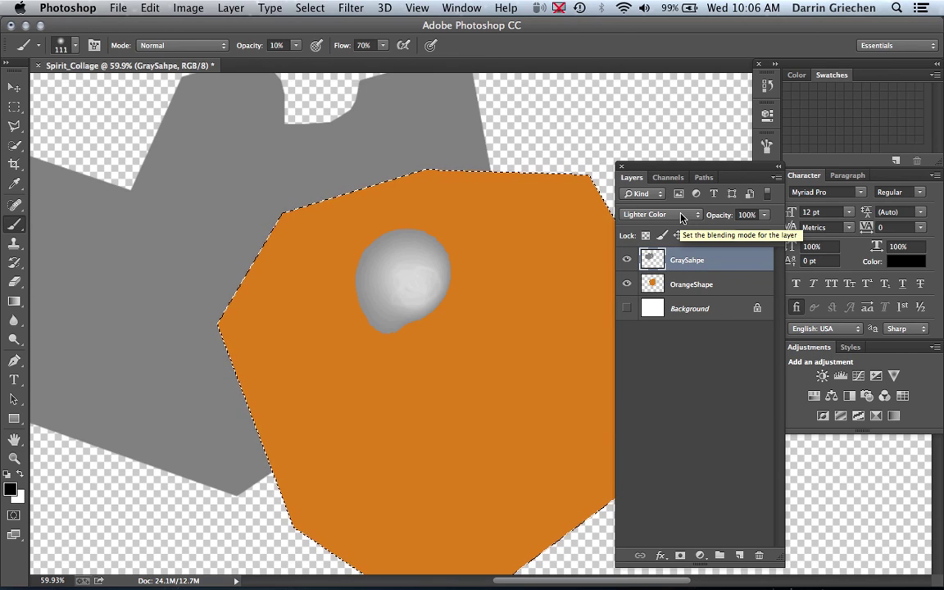
pyautogui.click(681, 220)
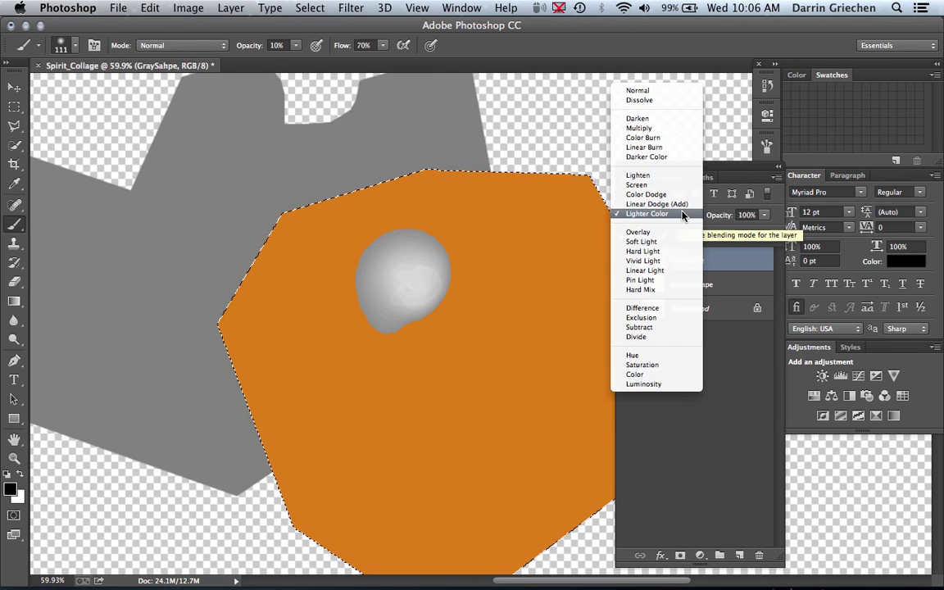
pyautogui.click(660, 120)
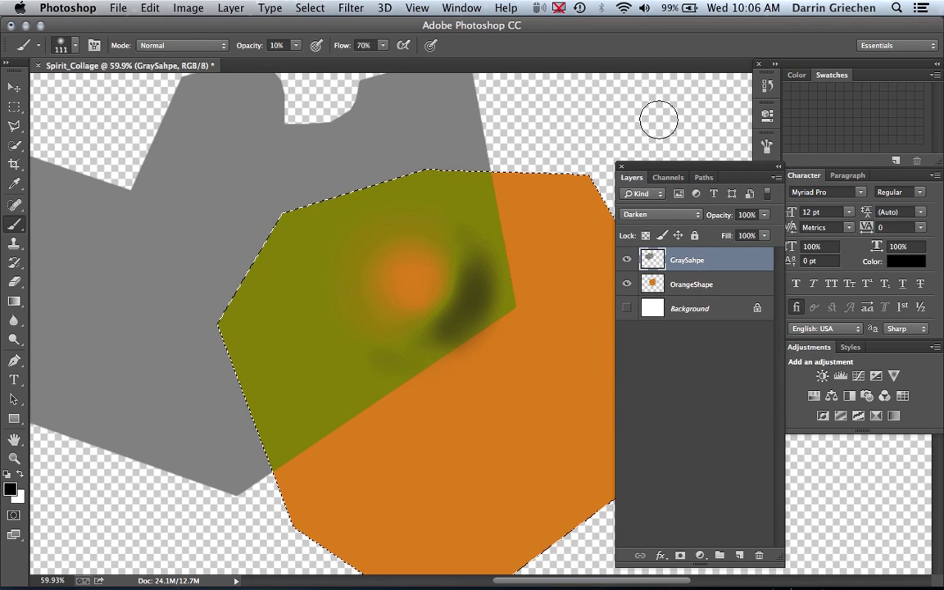
pyautogui.click(676, 215)
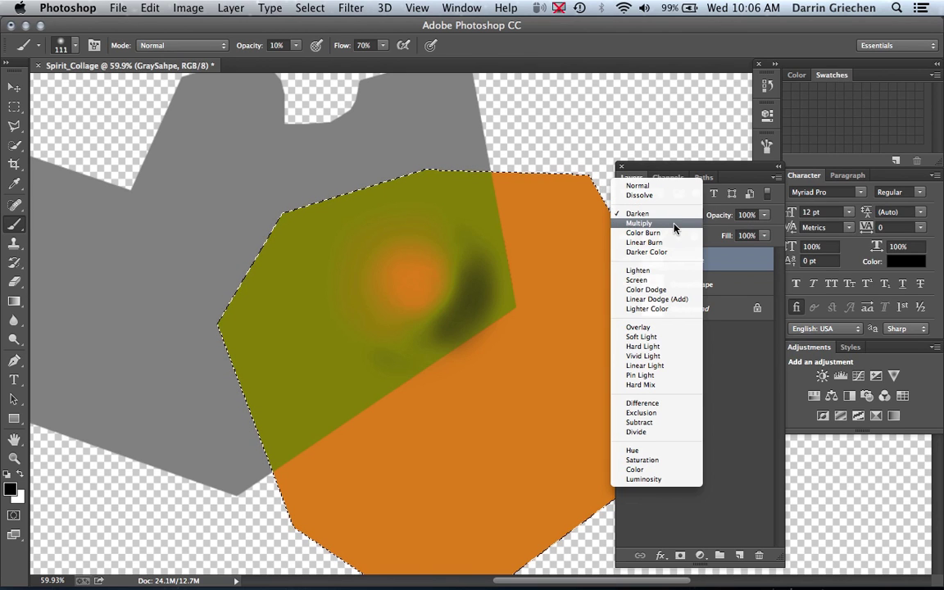
pyautogui.click(675, 223)
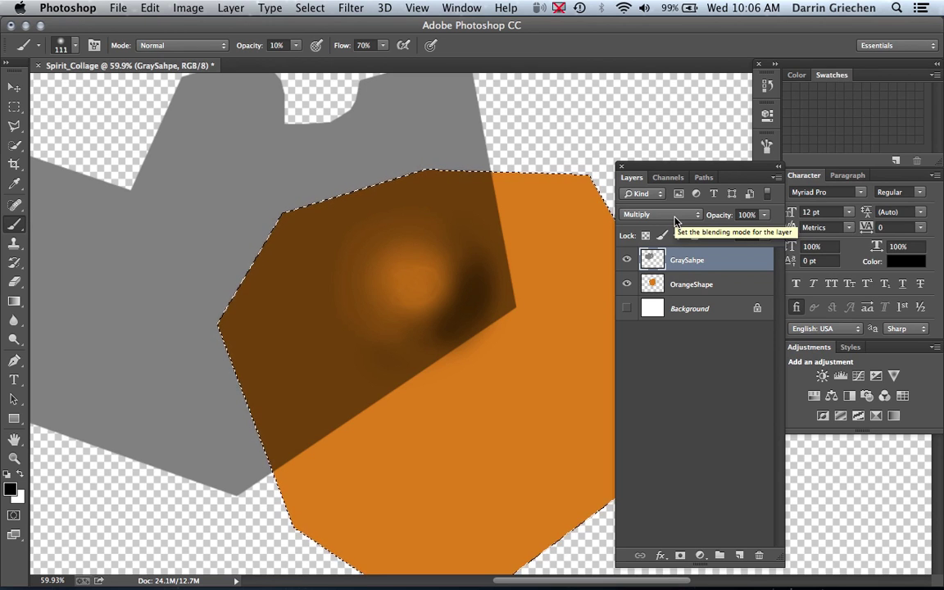
# Try Color Burn, Linear Burn and Darker Color, settling on Multiply for GraySahpe
pyautogui.click(675, 221)
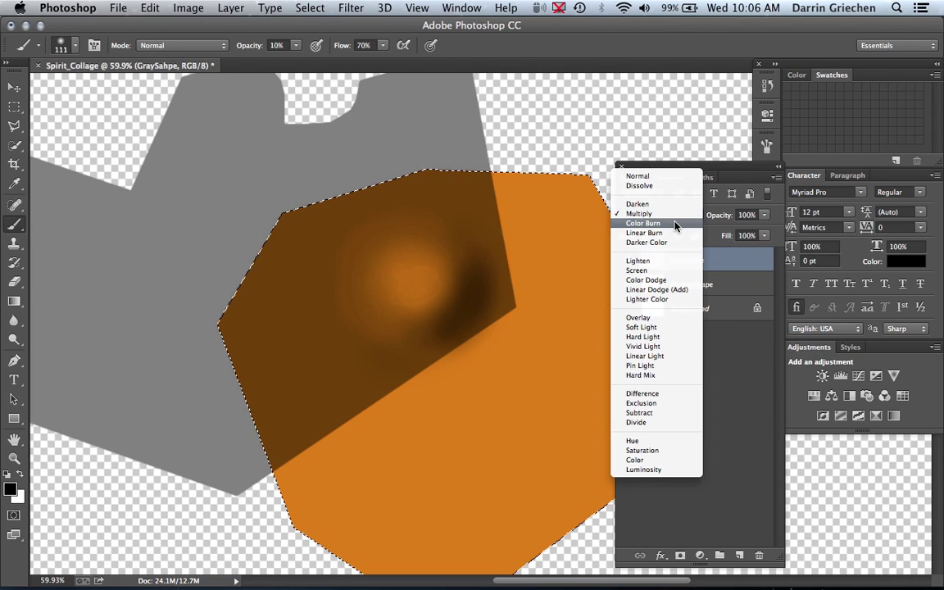
pyautogui.click(676, 227)
pyautogui.press('Down')
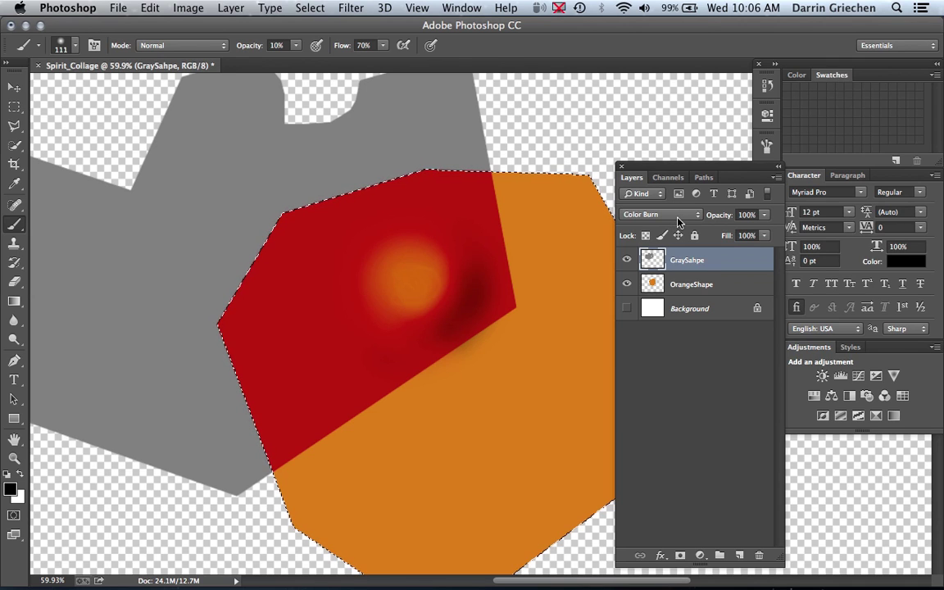
pyautogui.click(678, 215)
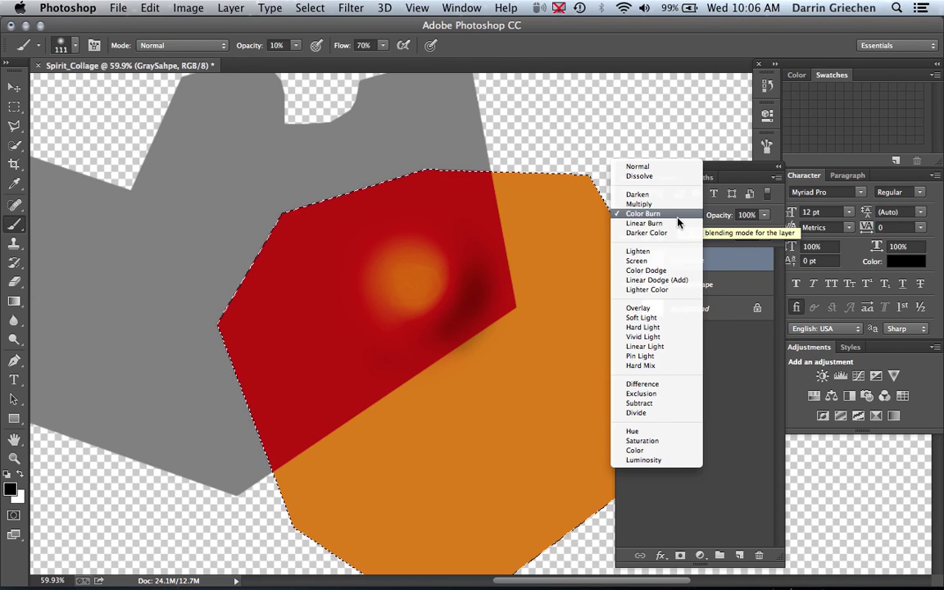
pyautogui.click(678, 223)
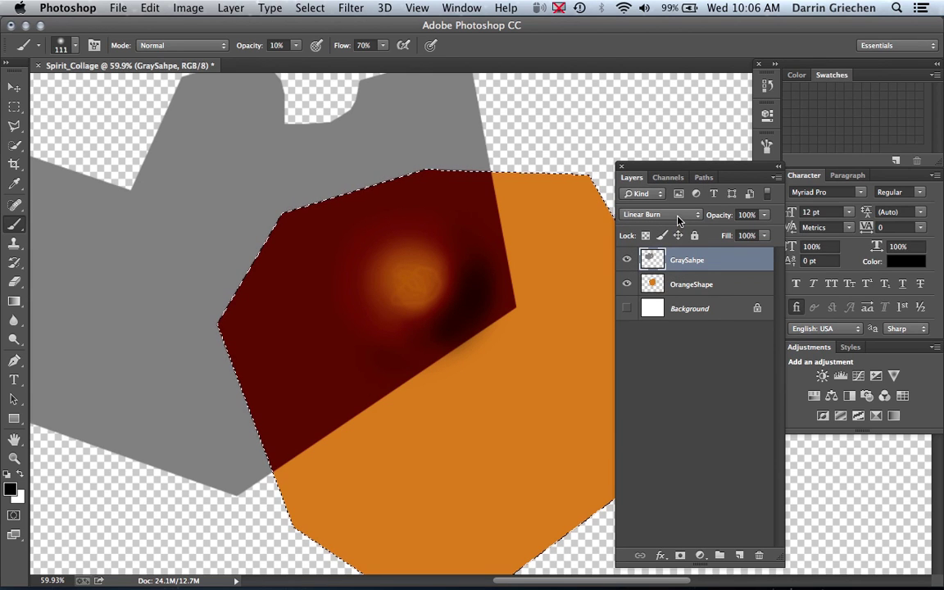
pyautogui.click(678, 219)
pyautogui.click(678, 223)
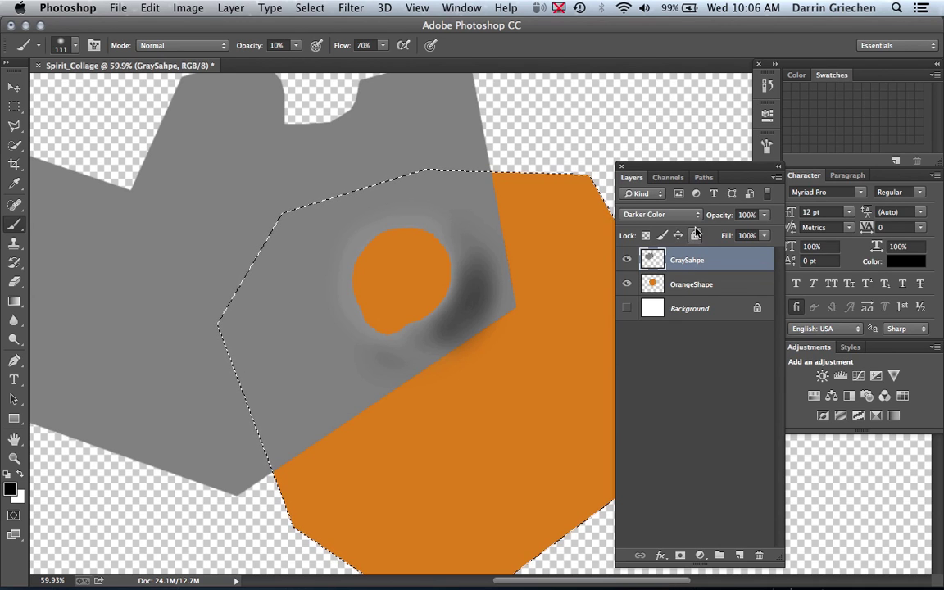
pyautogui.click(682, 215)
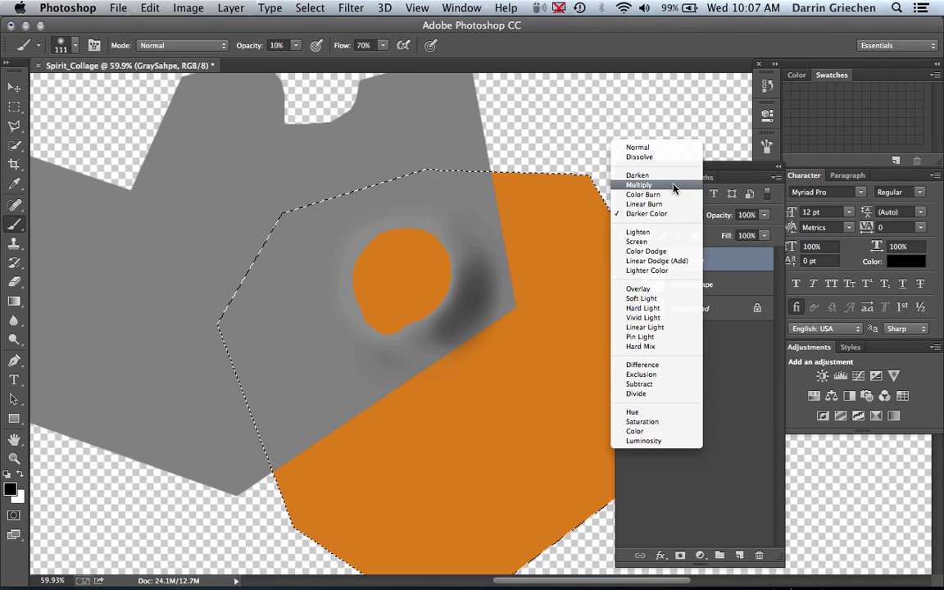
pyautogui.click(674, 186)
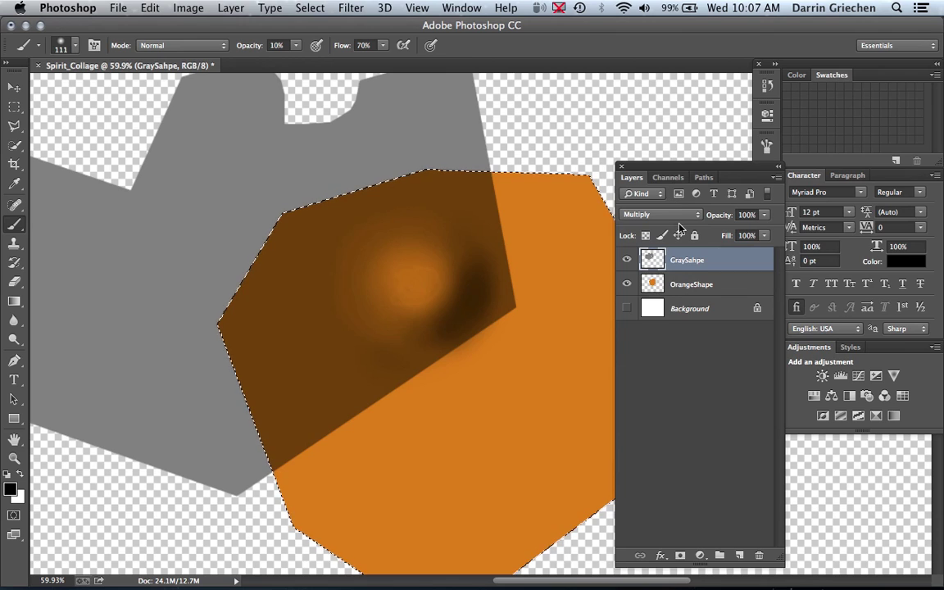
pyautogui.click(670, 216)
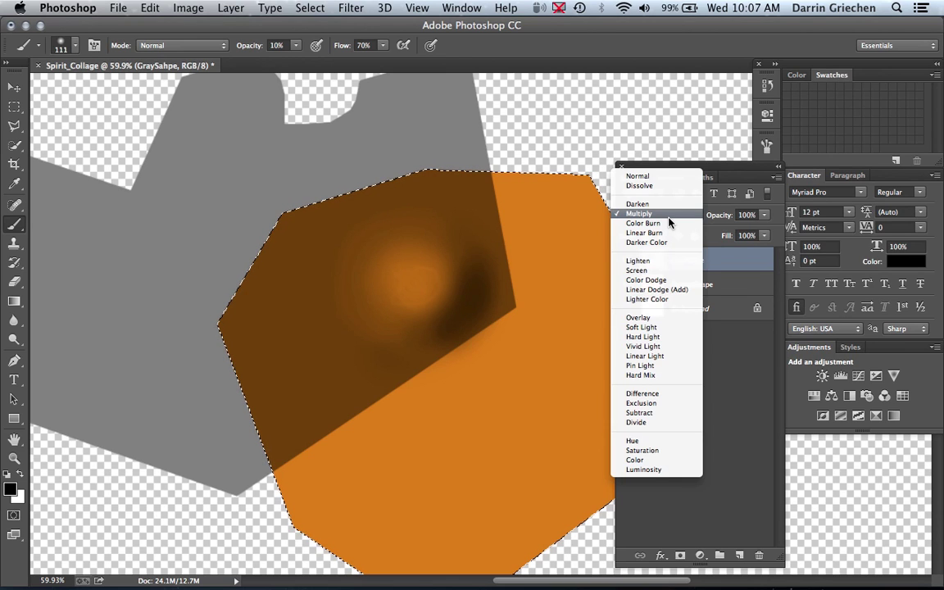
# Set the GraySahpe layer's blend mode back to Overlay
pyautogui.click(670, 319)
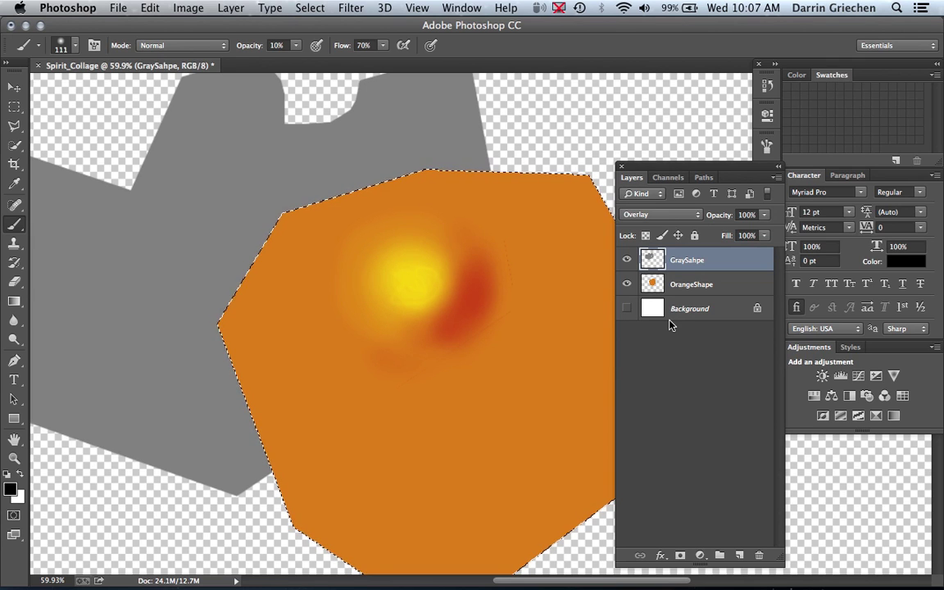
pyautogui.scroll(-2, 465, 305)
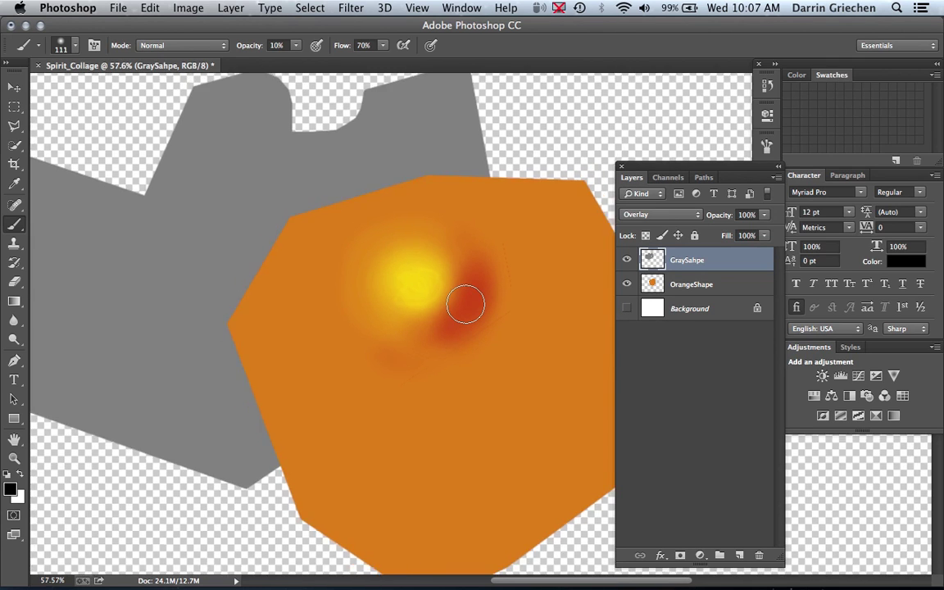
pyautogui.scroll(-2, 466, 305)
pyautogui.scroll(-1, 465, 305)
pyautogui.scroll(-2, 466, 305)
pyautogui.scroll(-1, 465, 305)
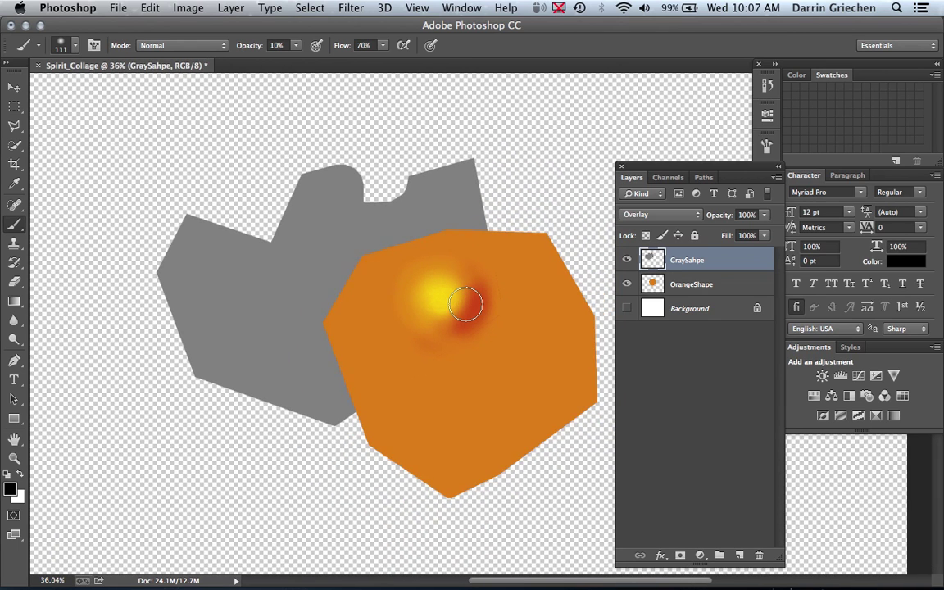
pyautogui.scroll(-1, 465, 304)
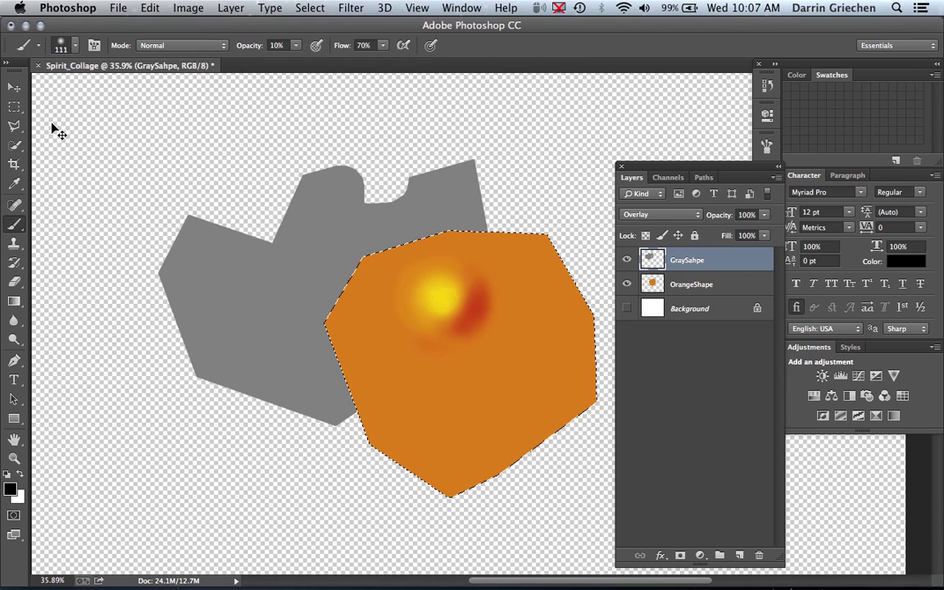
# Clear the orange-shape selection, then select the entire canvas with Select > All
pyautogui.hotkey('ctrl', 'd')
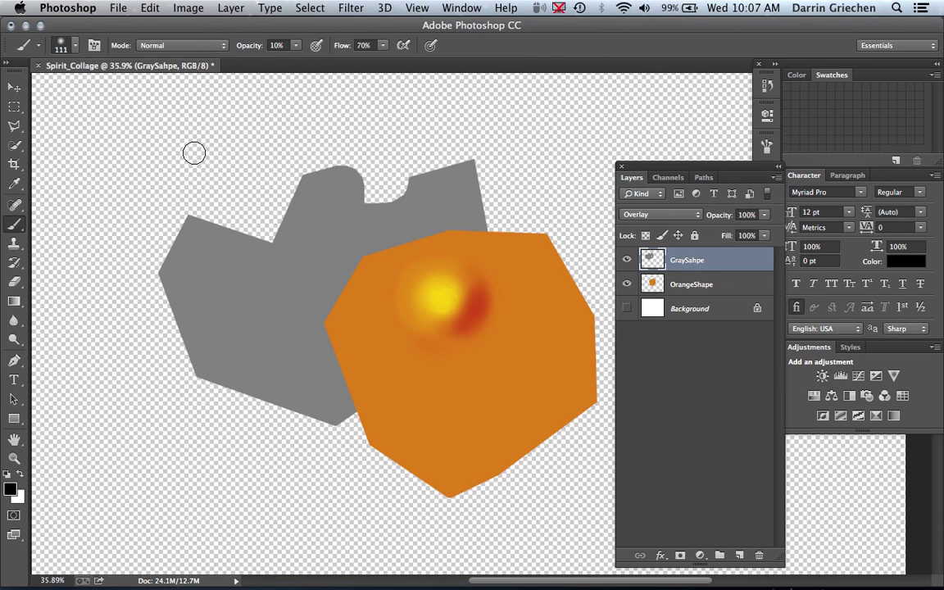
pyautogui.click(232, 8)
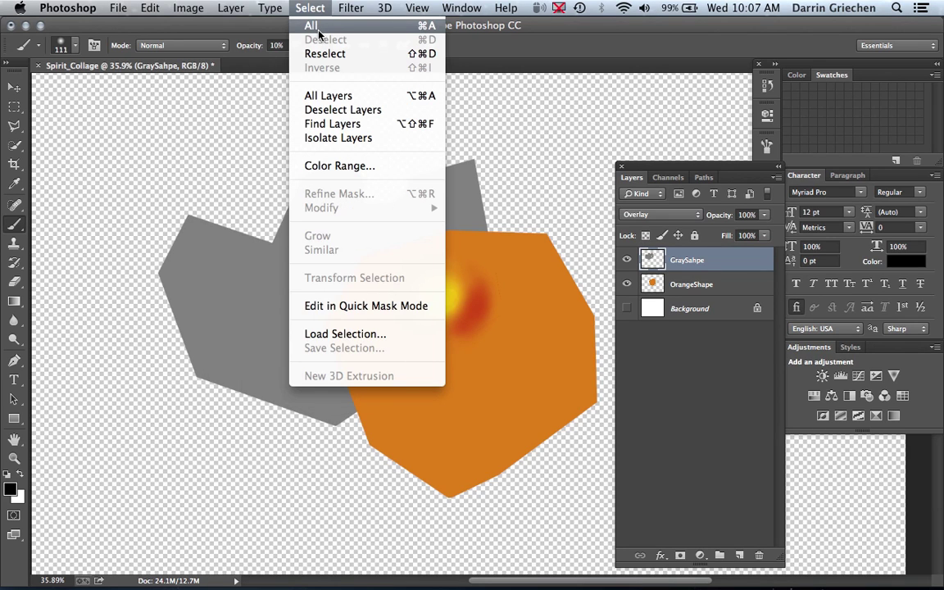
pyautogui.click(319, 27)
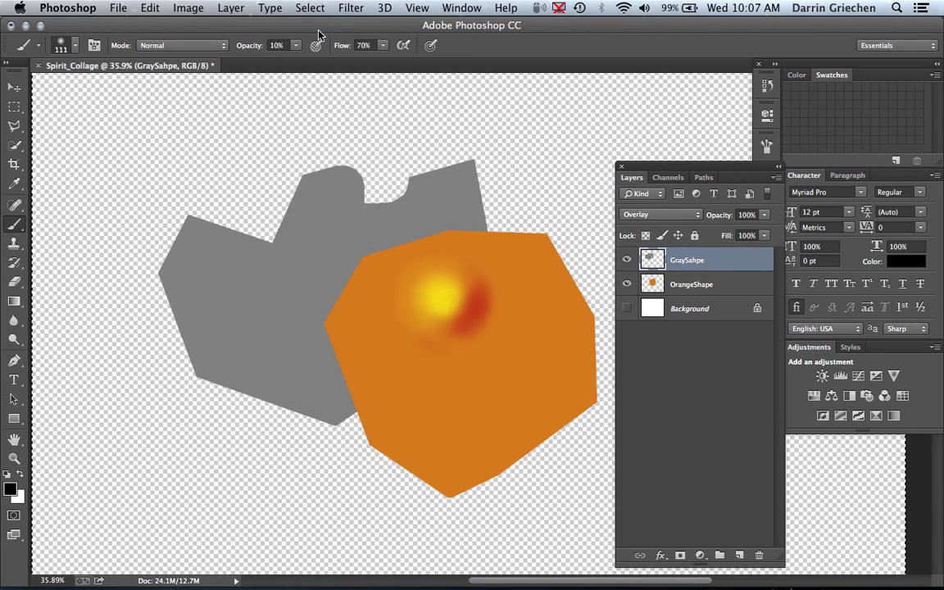
pyautogui.scroll(-1, 329, 135)
pyautogui.scroll(-1, 329, 135)
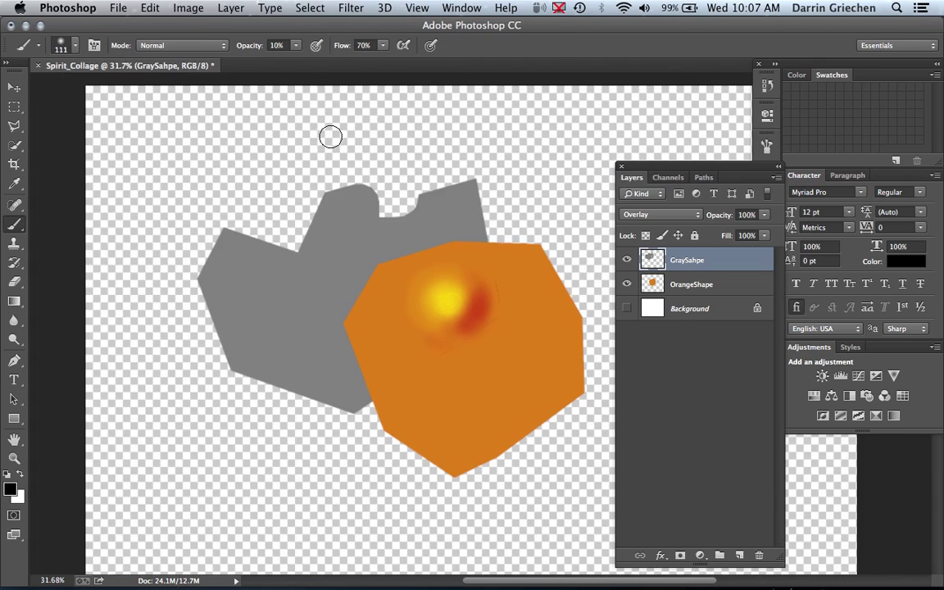
pyautogui.scroll(-2, 329, 138)
pyautogui.scroll(-1, 330, 138)
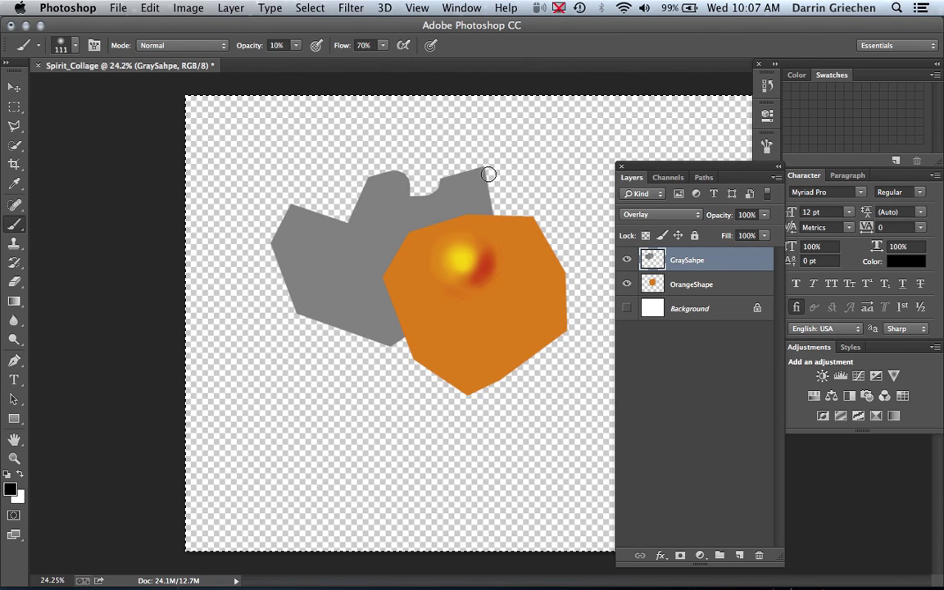
# Switch to the Magic Wand Tool from the Quick Selection flyout and clear the canvas selection
pyautogui.click(20, 112)
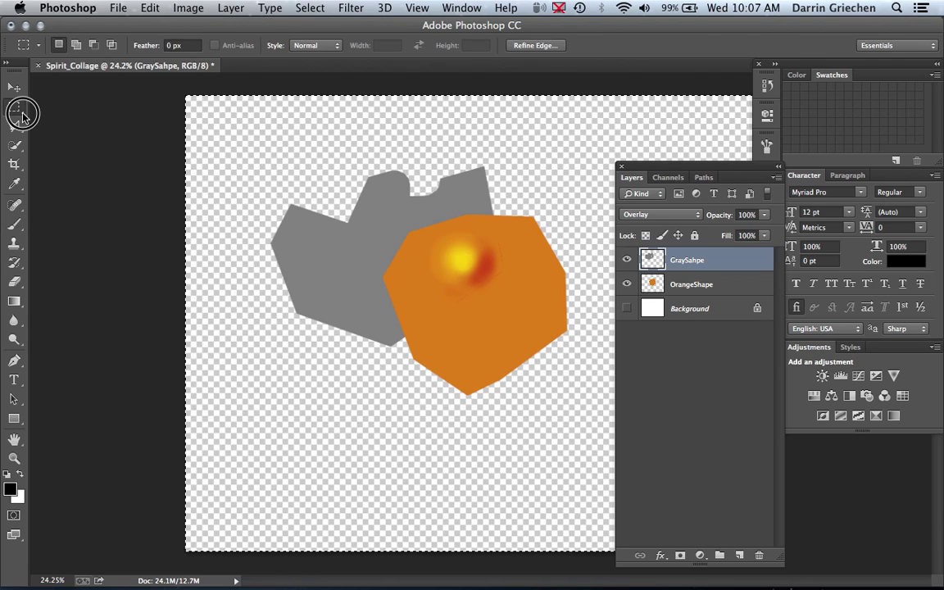
pyautogui.click(21, 153)
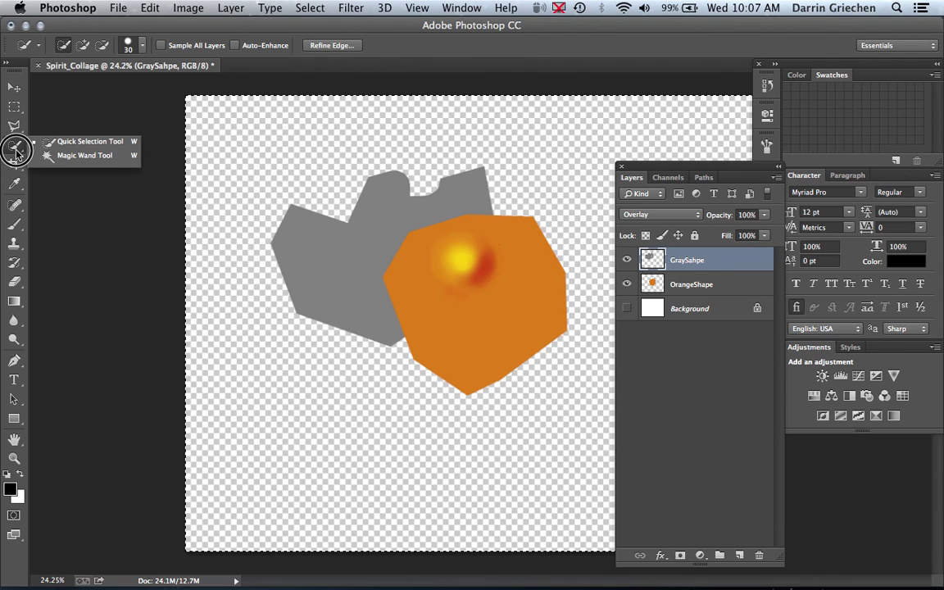
pyautogui.click(63, 161)
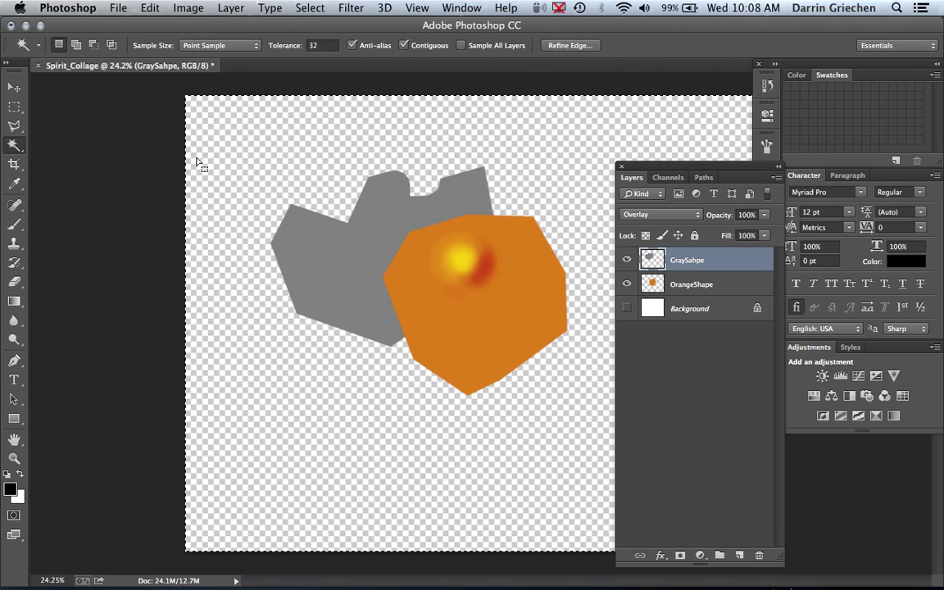
pyautogui.press('super+d')
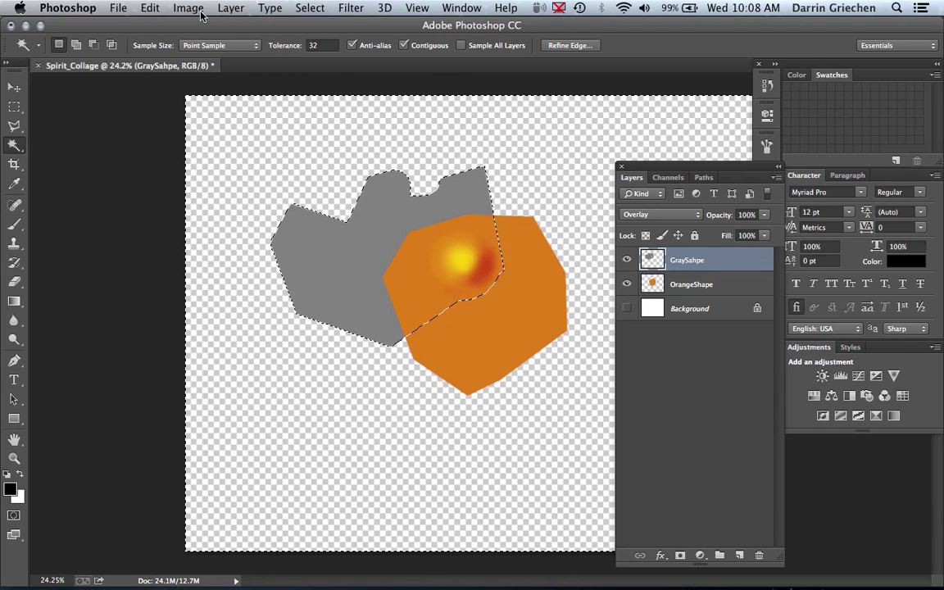
# Magic Wand-select the gray shape, then extend the selection over the red patch
pyautogui.click(303, 10)
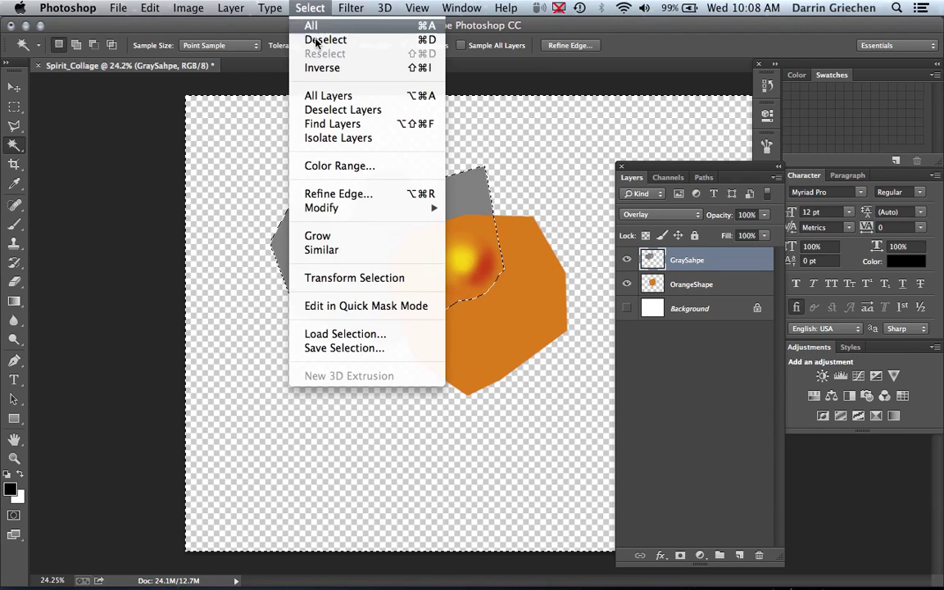
pyautogui.click(324, 69)
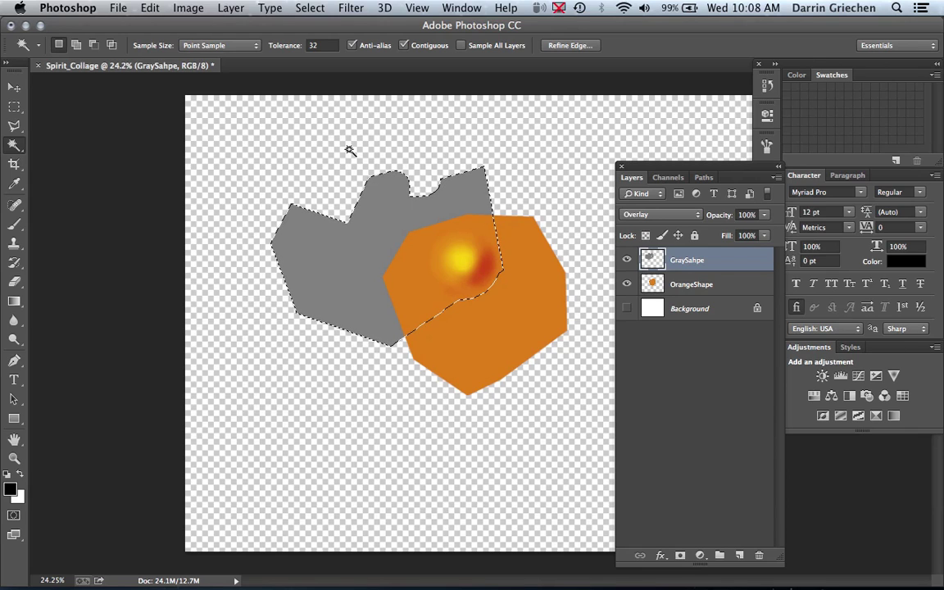
pyautogui.hotkey('ctrl', 'd')
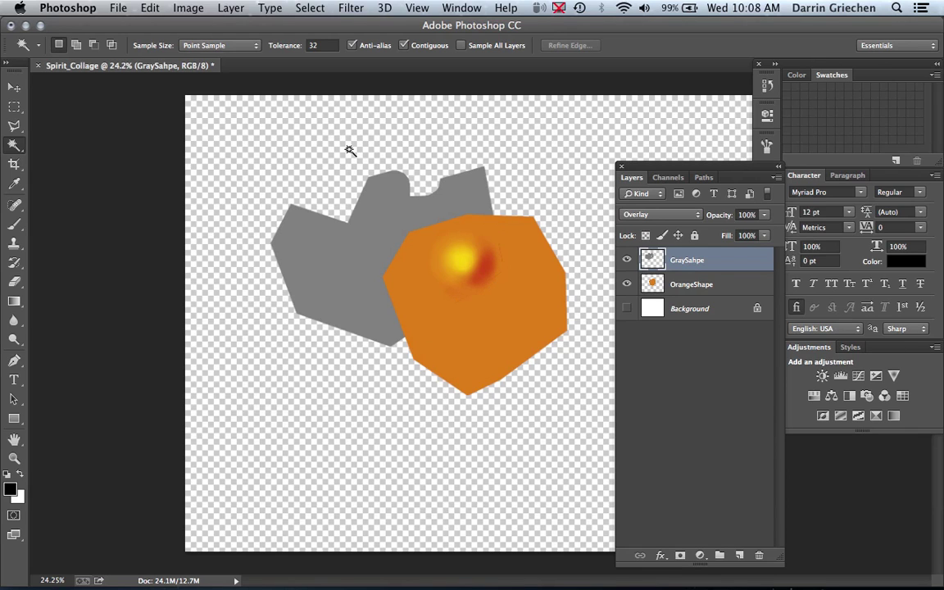
pyautogui.click(335, 249)
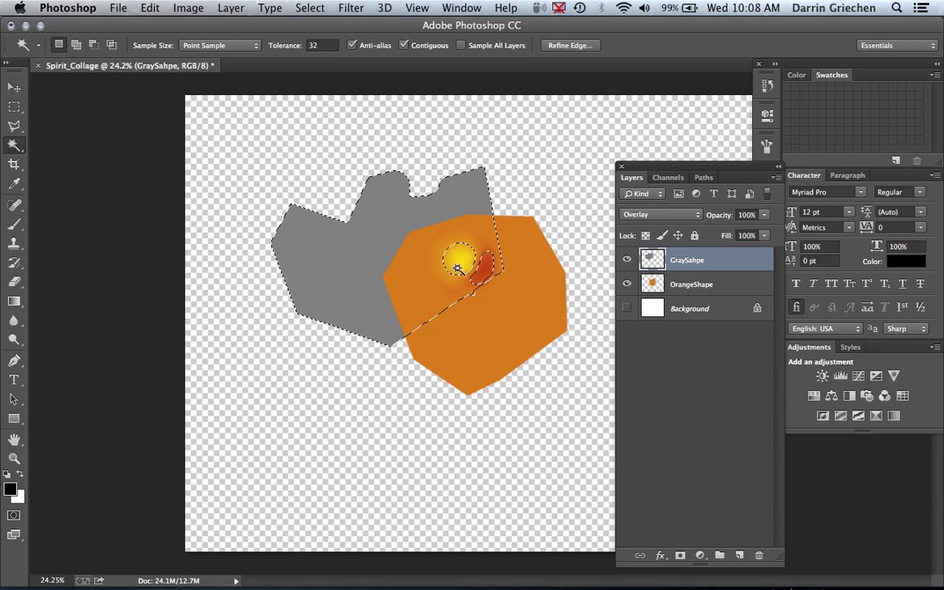
pyautogui.keyDown('shift'); pyautogui.click(481, 279); pyautogui.keyUp('shift')
pyautogui.keyDown('shift'); pyautogui.click(474, 279); pyautogui.keyUp('shift')
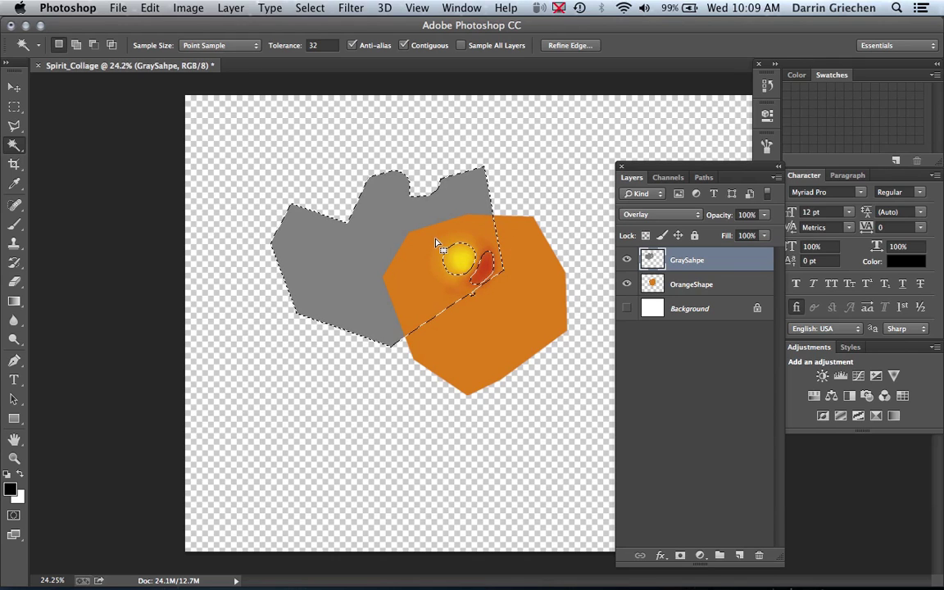
# Hide the OrangeShape layer and clear the current selection
pyautogui.click(627, 285)
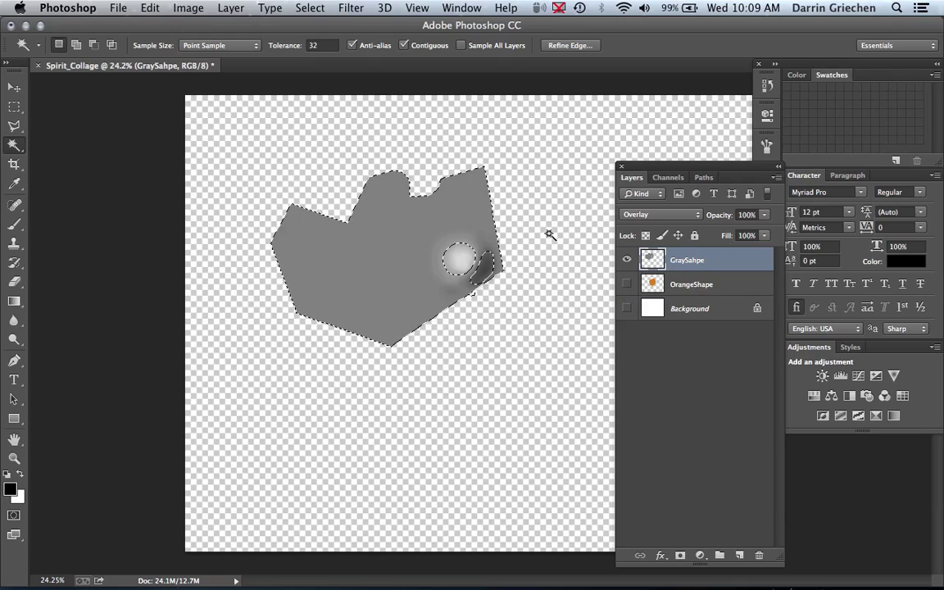
pyautogui.hotkey('ctrl', 'd')
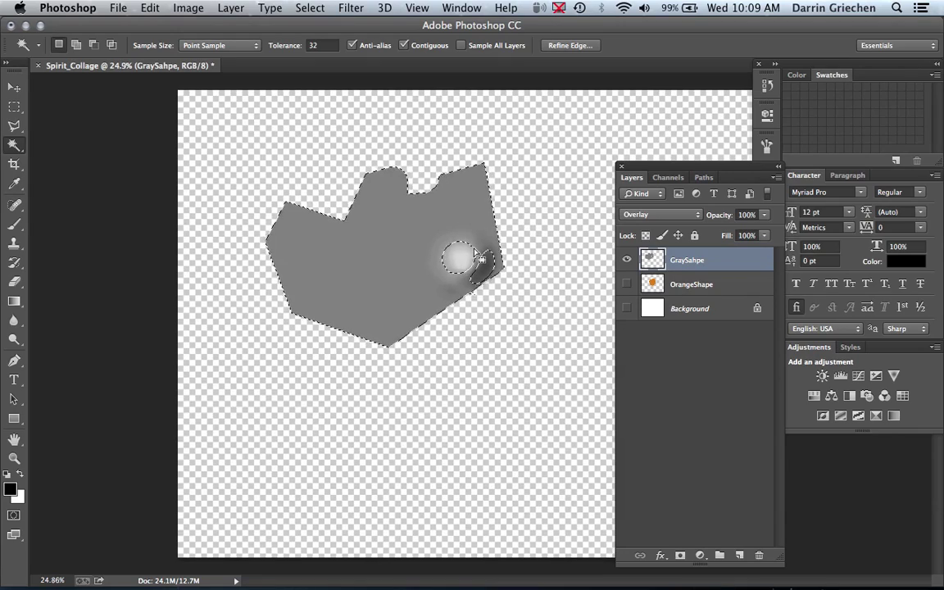
pyautogui.scroll(5, 471, 254)
pyautogui.scroll(3, 476, 254)
pyautogui.scroll(3, 476, 255)
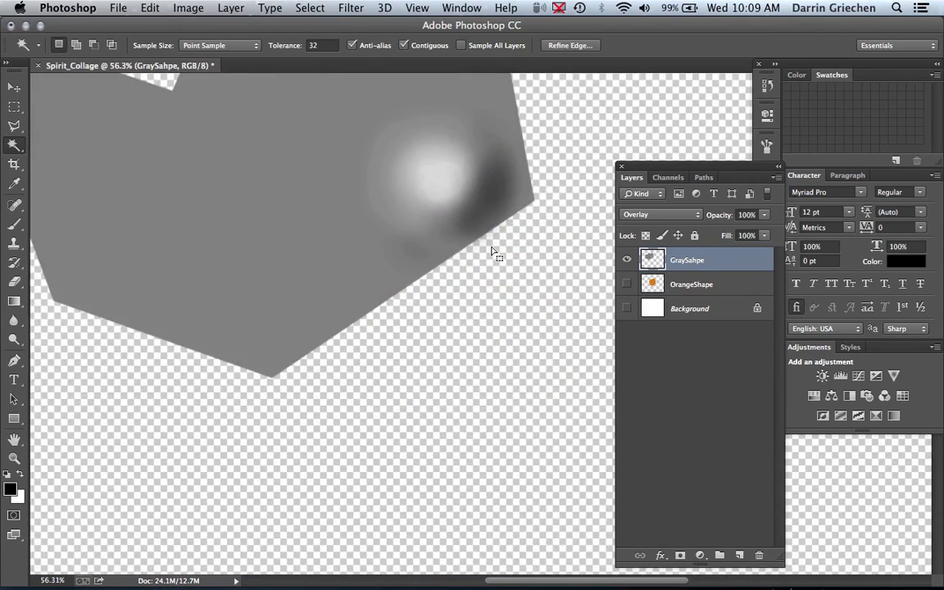
# Magic Wand-select the gray shape, excluding its bright spot and dark oval
pyautogui.click(493, 252)
pyautogui.scroll(3, 492, 247)
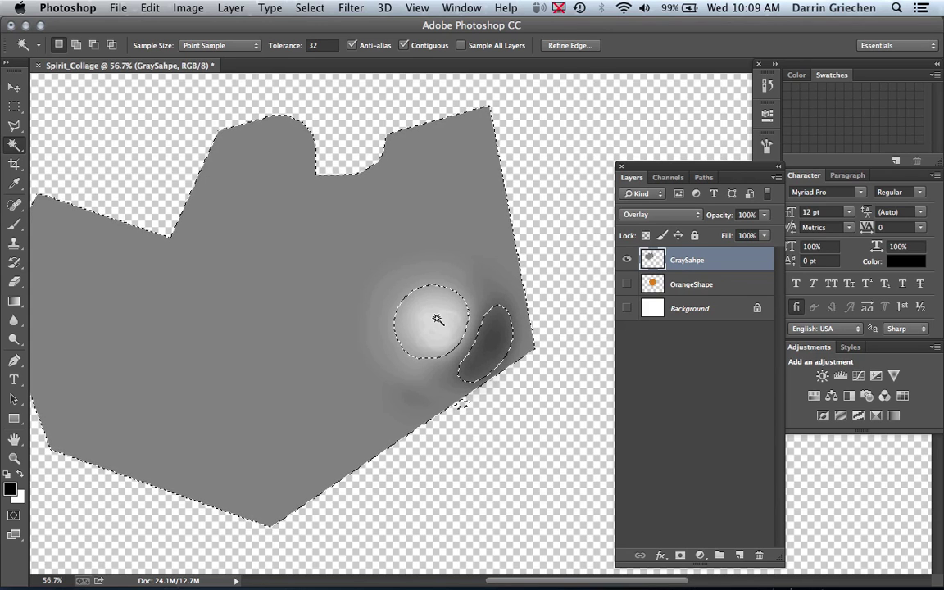
pyautogui.click(176, 201)
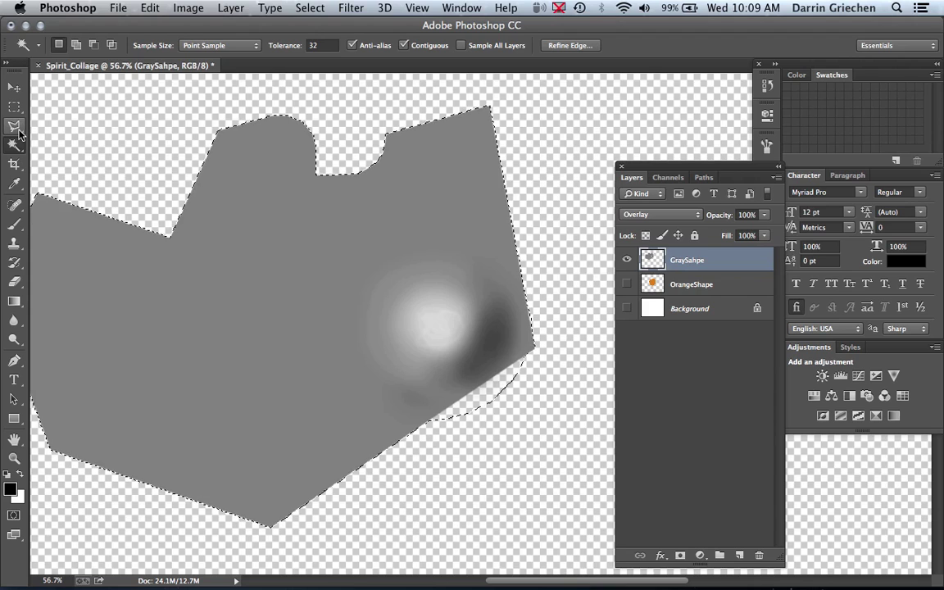
pyautogui.click(247, 279)
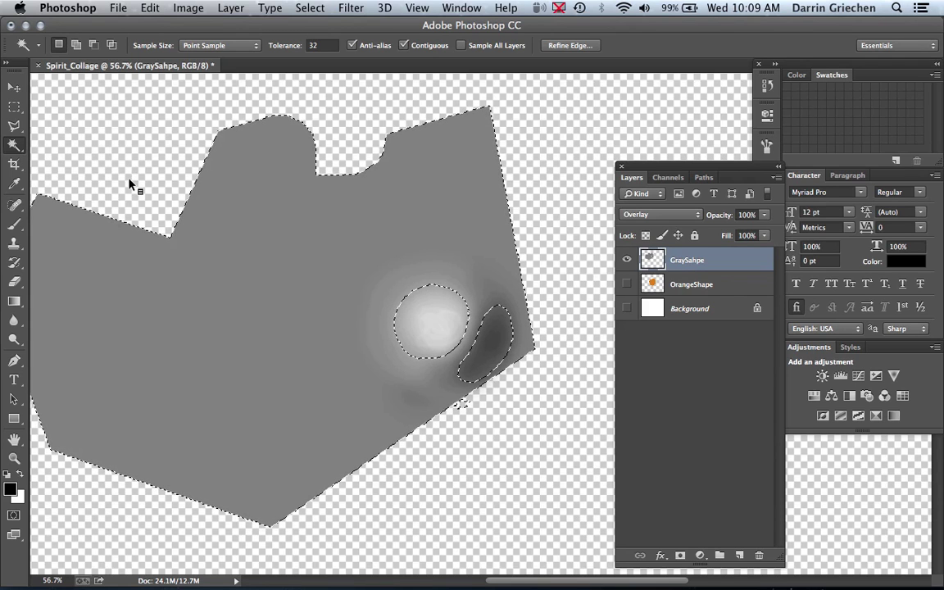
pyautogui.press('alt')
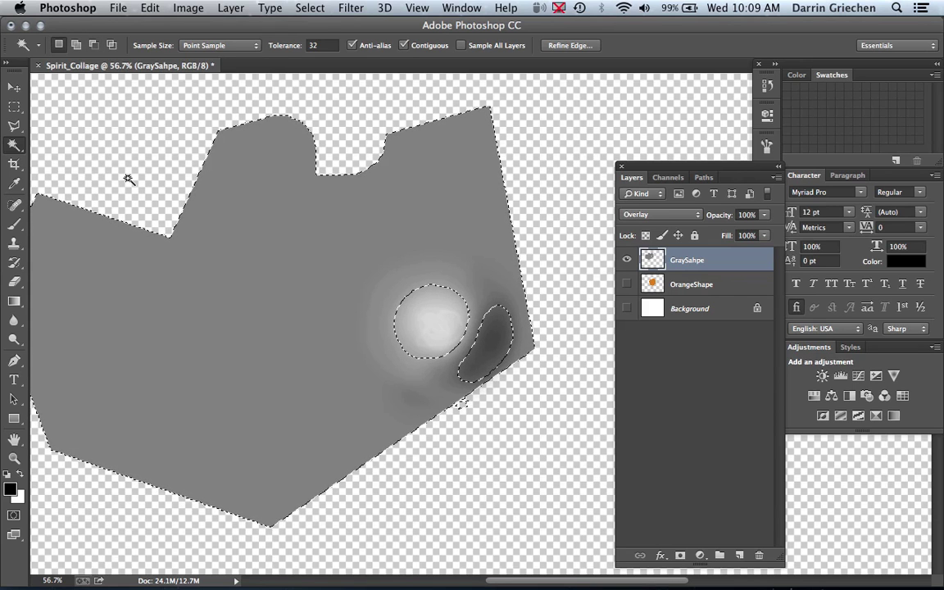
pyautogui.press('shift')
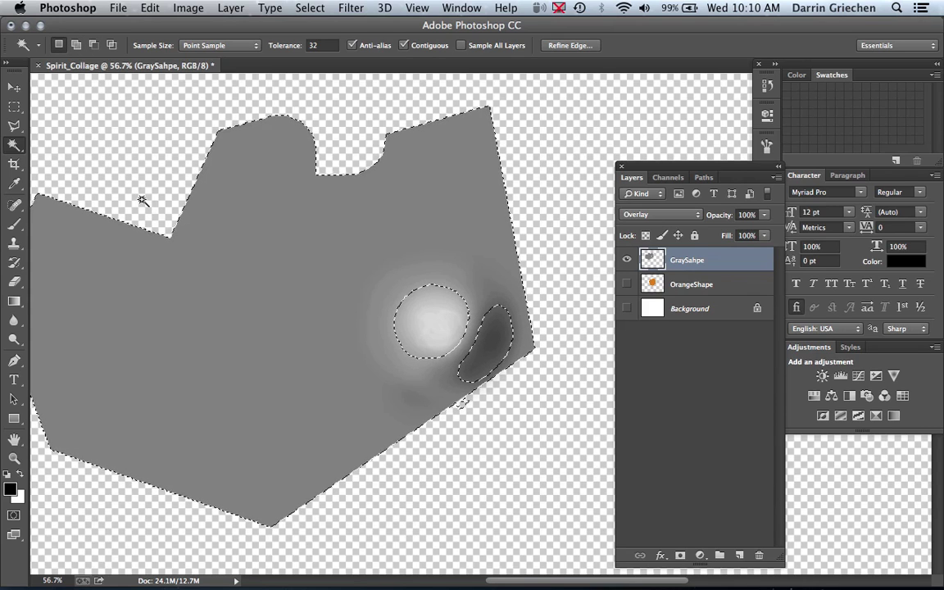
pyautogui.press('alt')
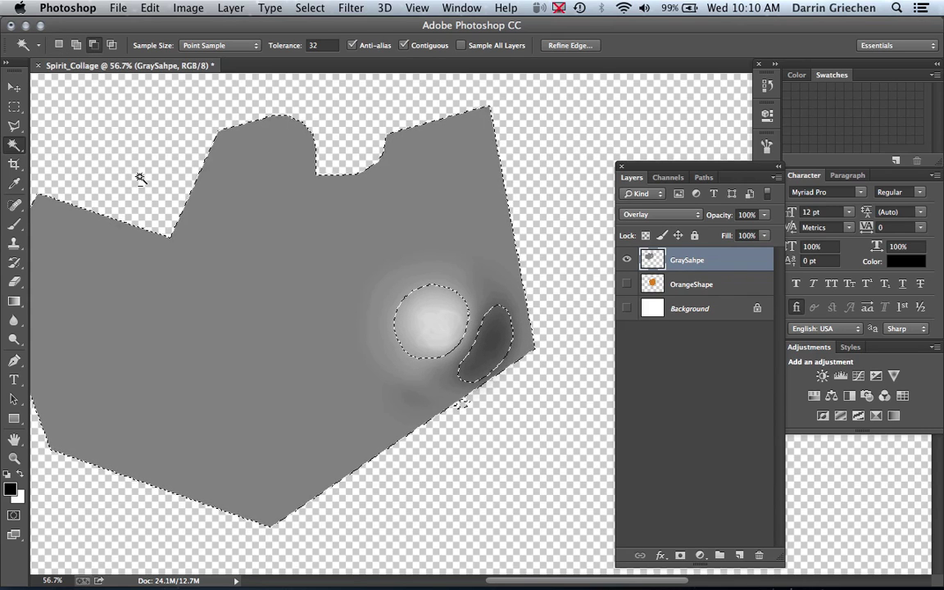
pyautogui.press('alt')
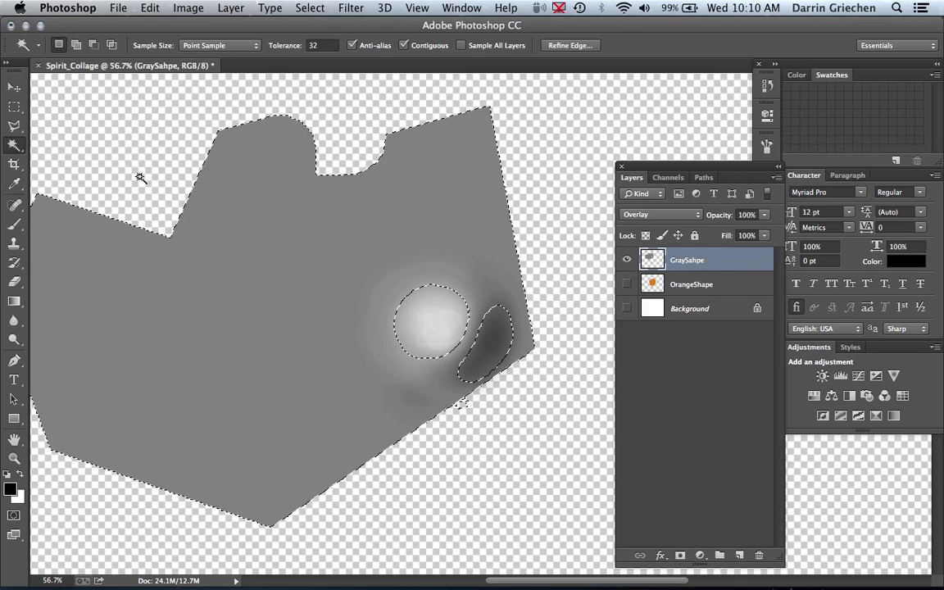
pyautogui.press('shift')
# Subtract a hexagonal patch at the upper-left notch using the Polygonal Lasso
pyautogui.click(16, 127)
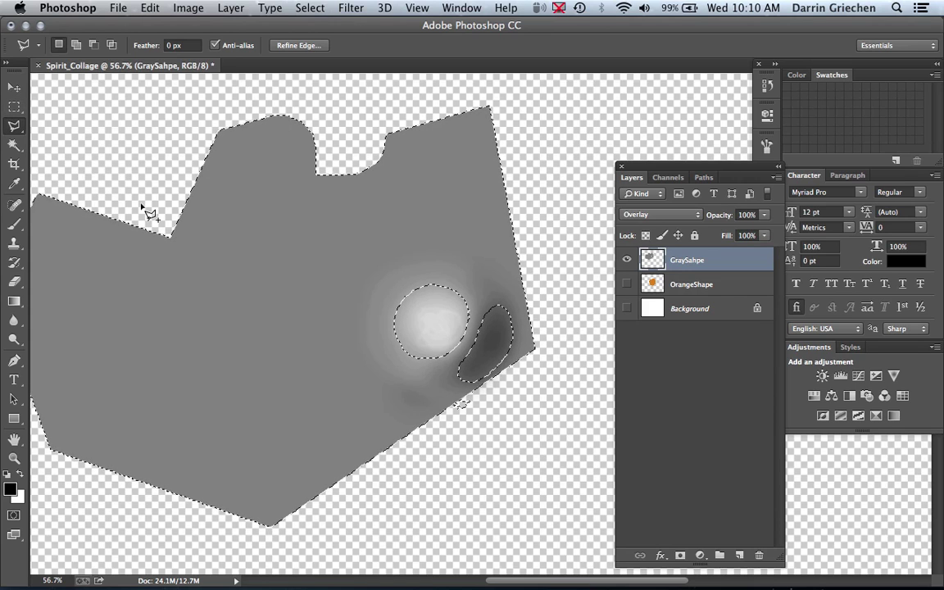
pyautogui.press('alt')
pyautogui.press('alt')
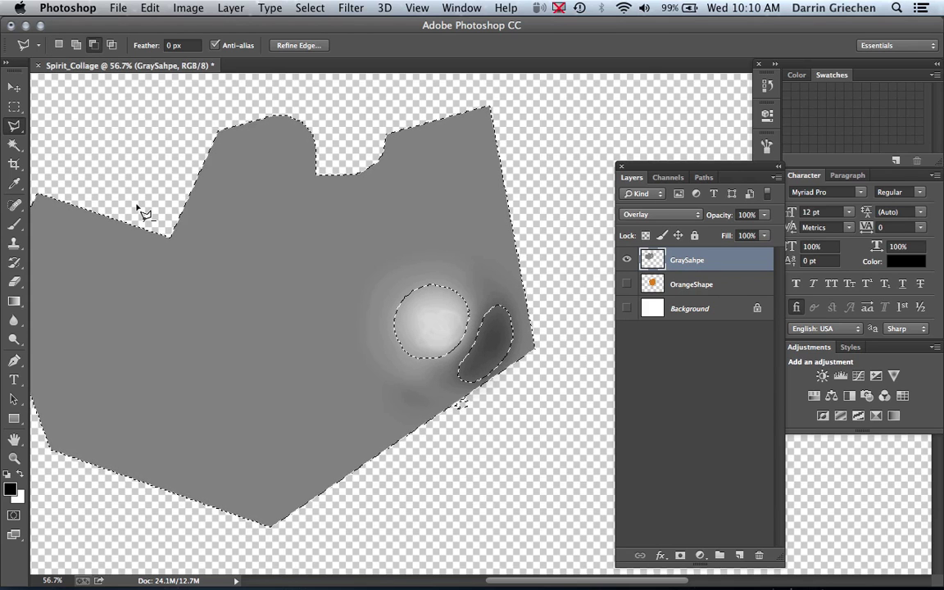
pyautogui.click(136, 205)
pyautogui.click(143, 261)
pyautogui.click(184, 277)
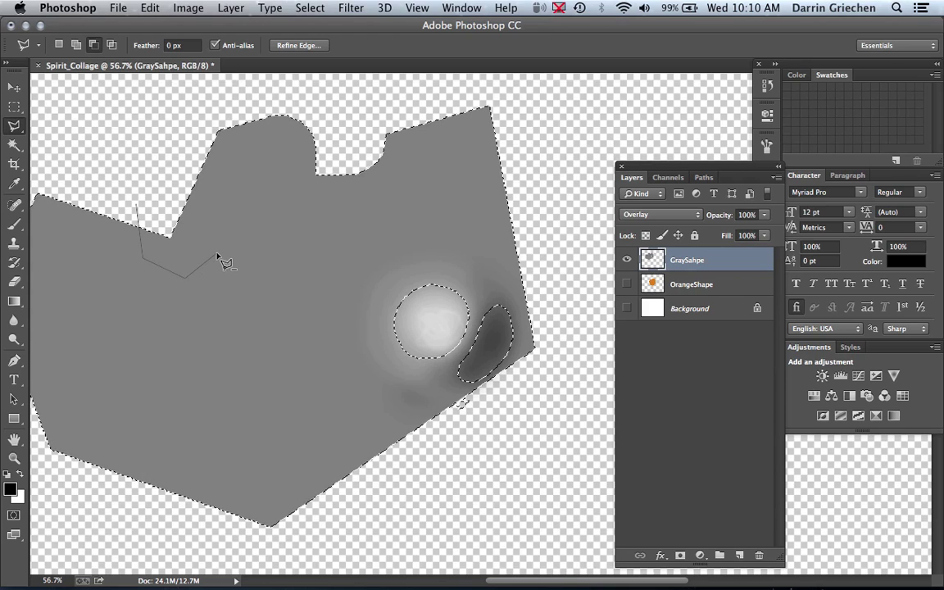
pyautogui.click(218, 250)
pyautogui.click(217, 210)
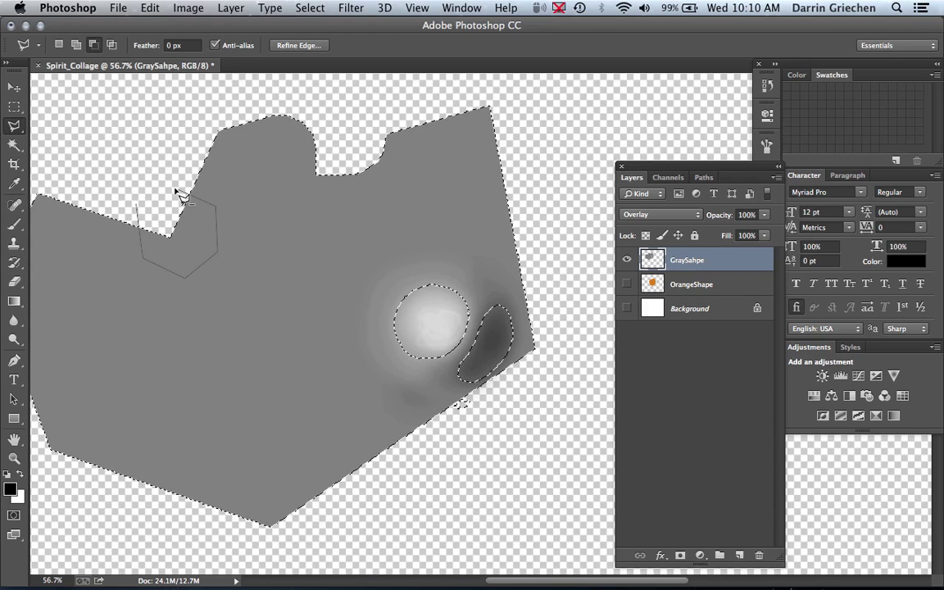
pyautogui.click(175, 189)
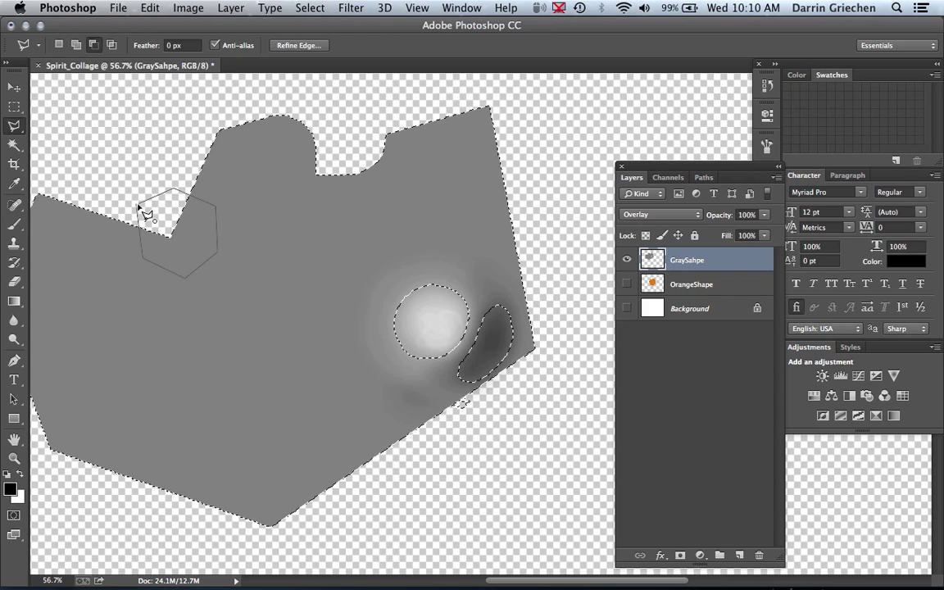
pyautogui.click(139, 207)
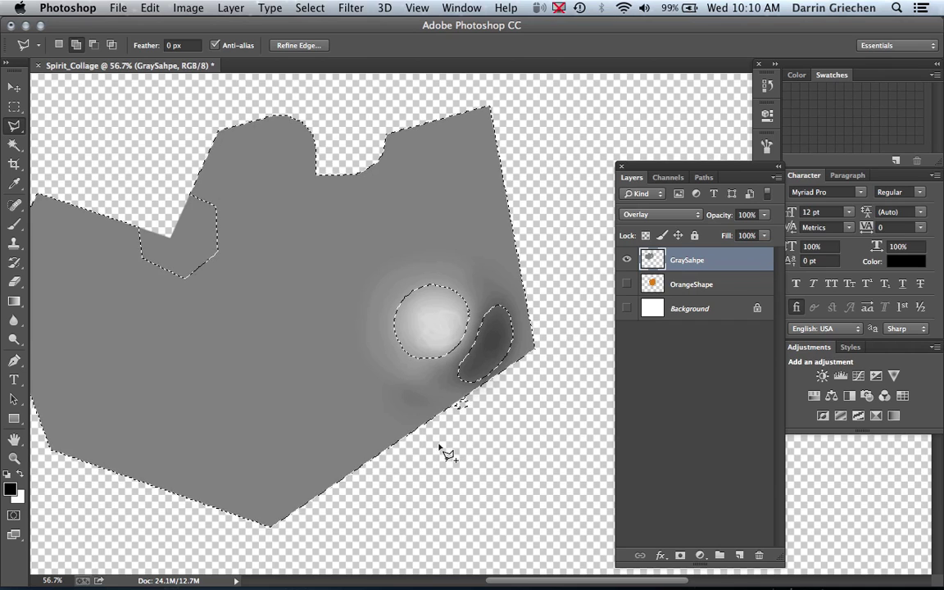
# Subtract an outlined area around the dark oval from the selection
pyautogui.click(422, 419)
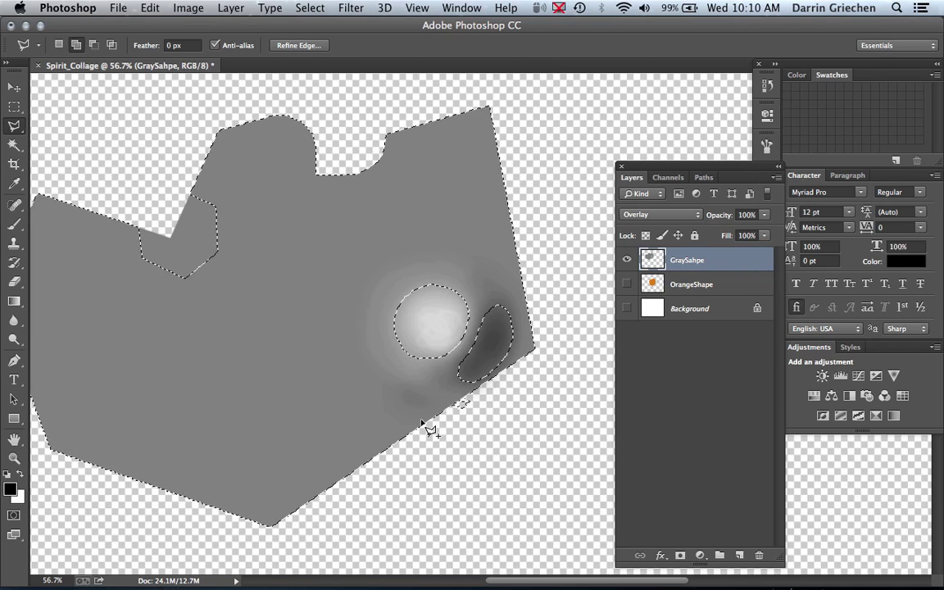
pyautogui.click(381, 382)
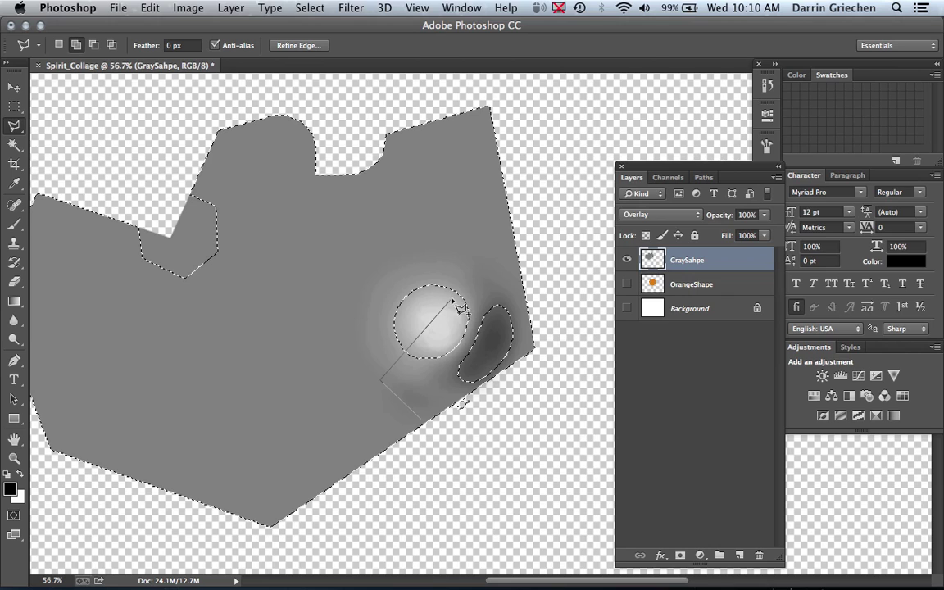
pyautogui.click(489, 268)
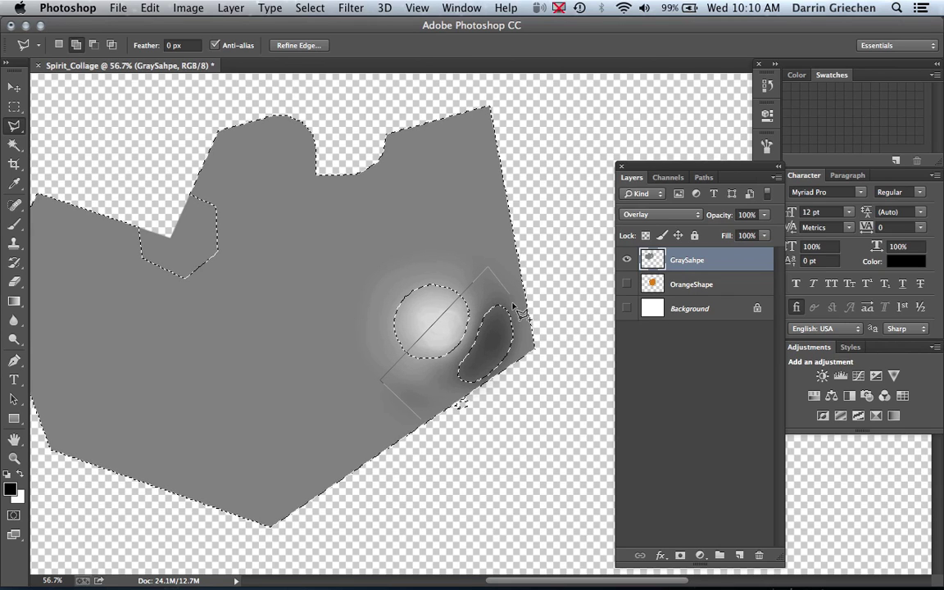
pyautogui.click(532, 348)
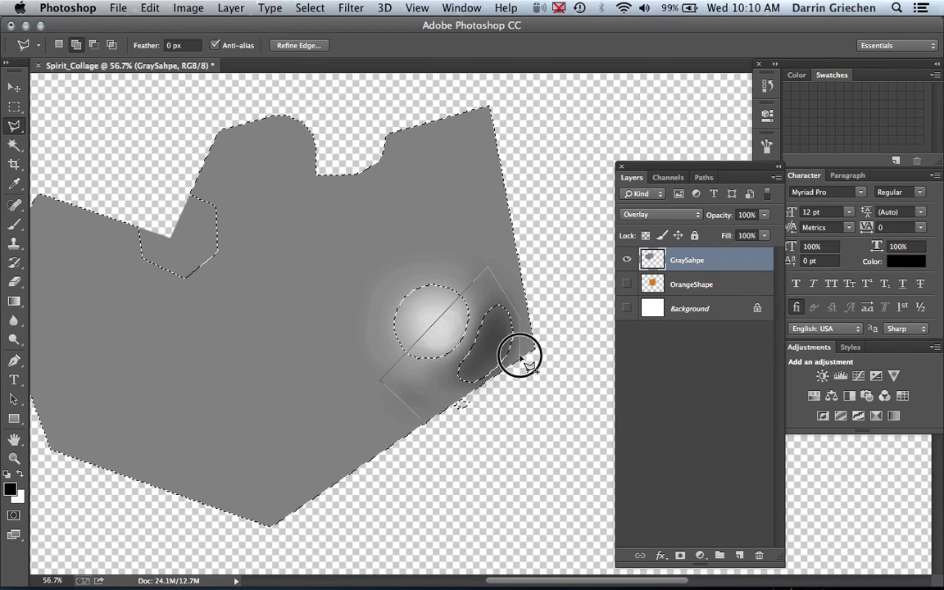
pyautogui.keyDown('alt'); pyautogui.doubleClick(429, 422); pyautogui.keyUp('alt')
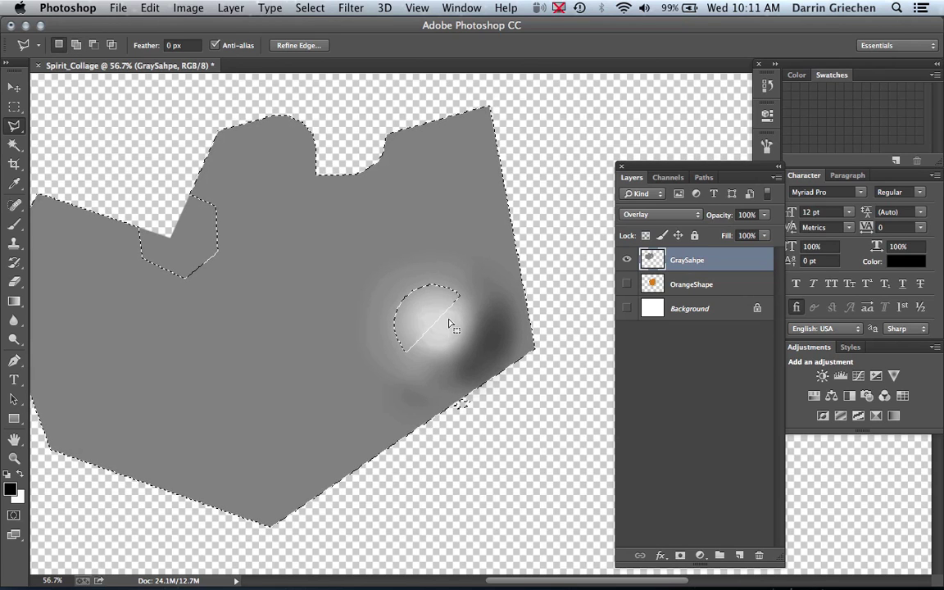
# Add the bright spot's half-circle hole back to the selection with the Magic Wand, then zoom out
pyautogui.click(15, 145)
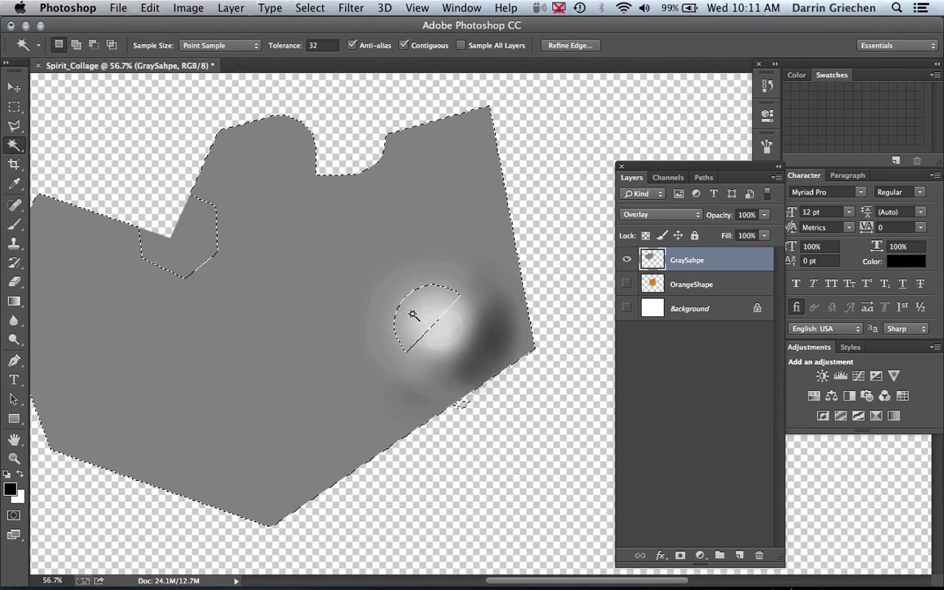
pyautogui.press('shift')
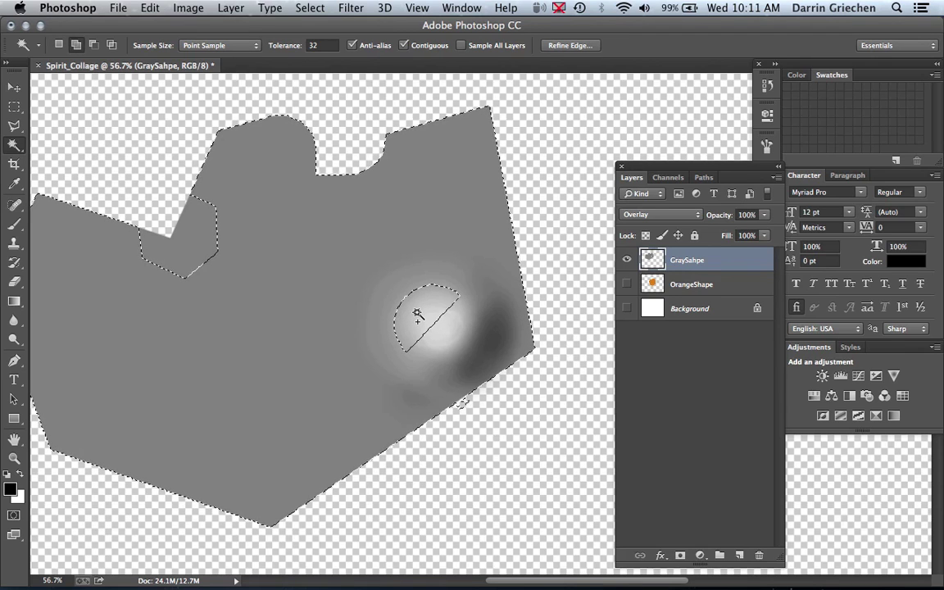
pyautogui.keyDown('shift'); pyautogui.click(419, 316); pyautogui.keyUp('shift')
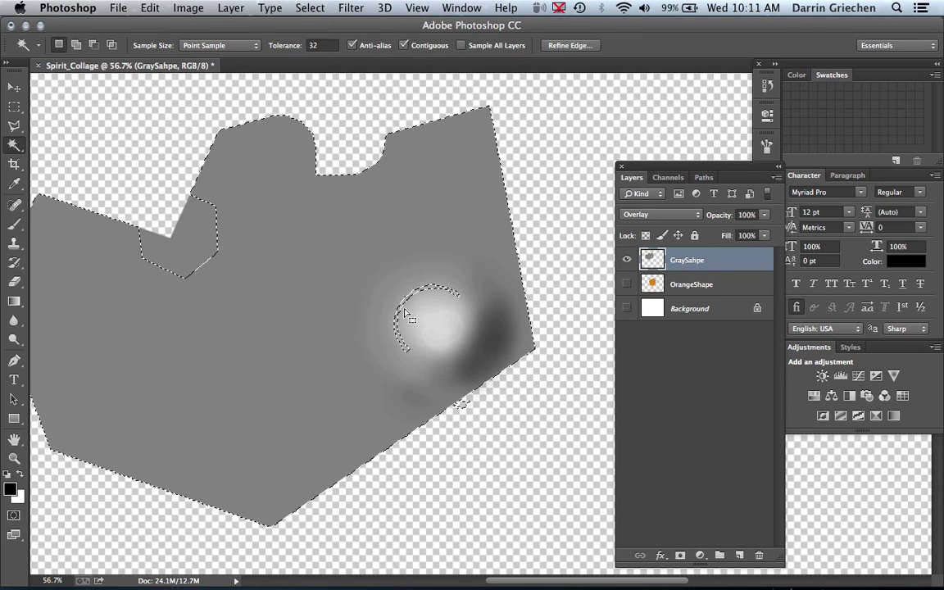
pyautogui.scroll(1, 402, 303)
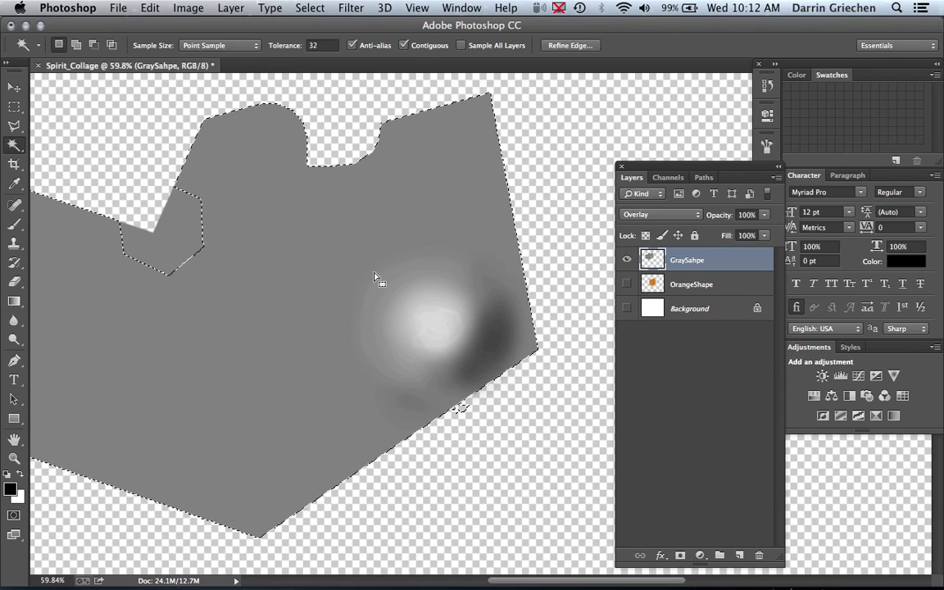
pyautogui.scroll(-2, 377, 280)
pyautogui.scroll(-2, 377, 280)
pyautogui.scroll(-2, 377, 280)
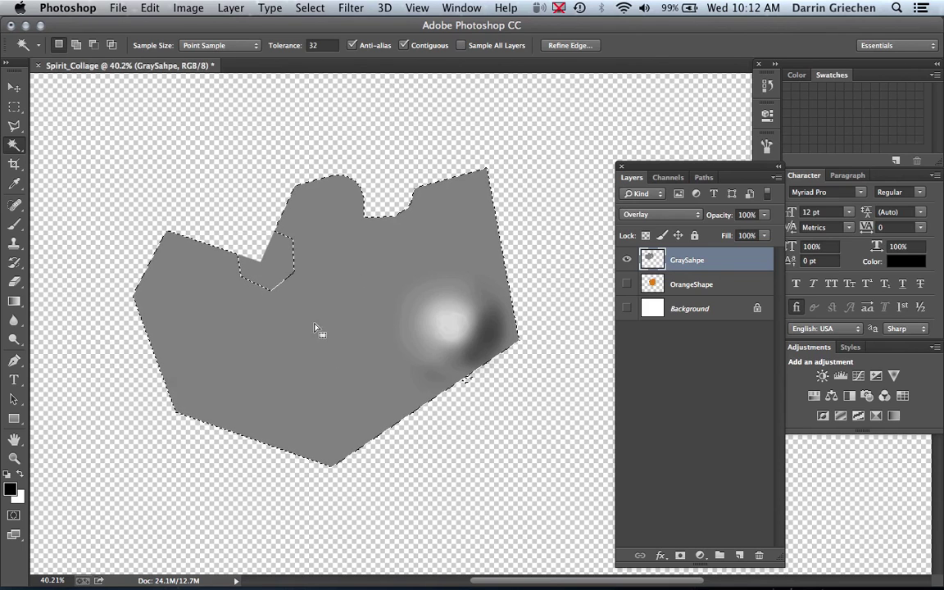
# Copy the selected gray shape, paste it in place on a new Layer 1, and toggle GraySahpe's visibility
pyautogui.click(150, 8)
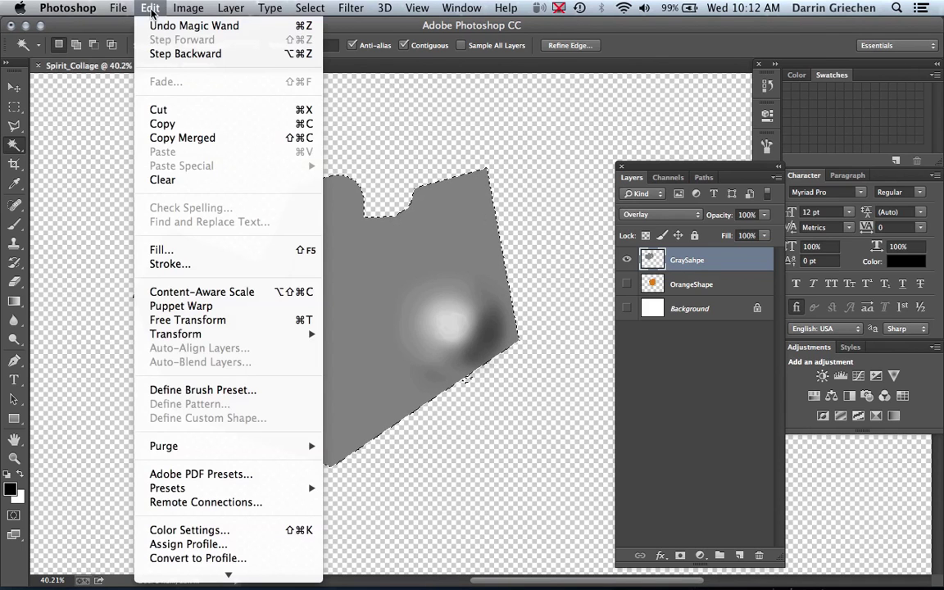
pyautogui.click(177, 124)
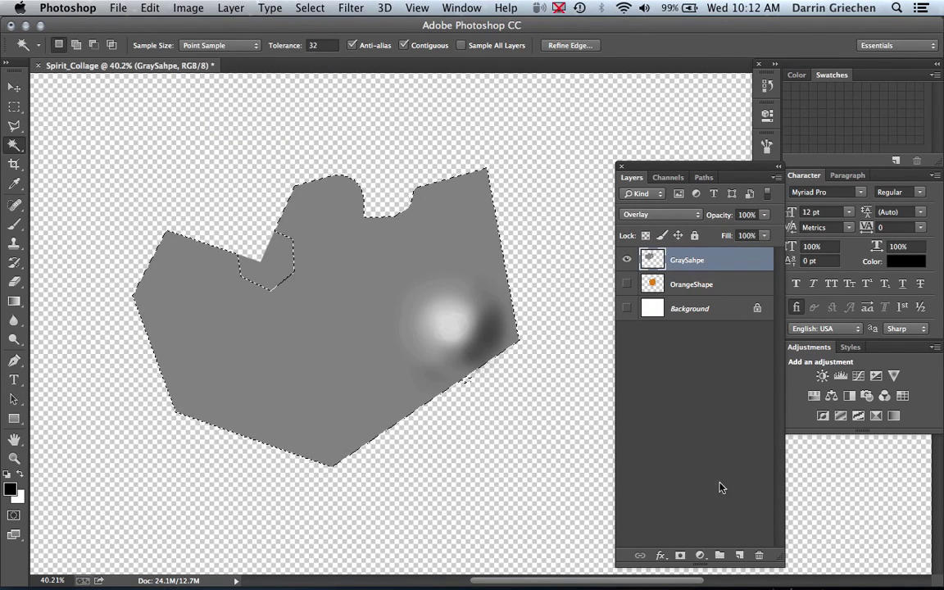
pyautogui.click(740, 555)
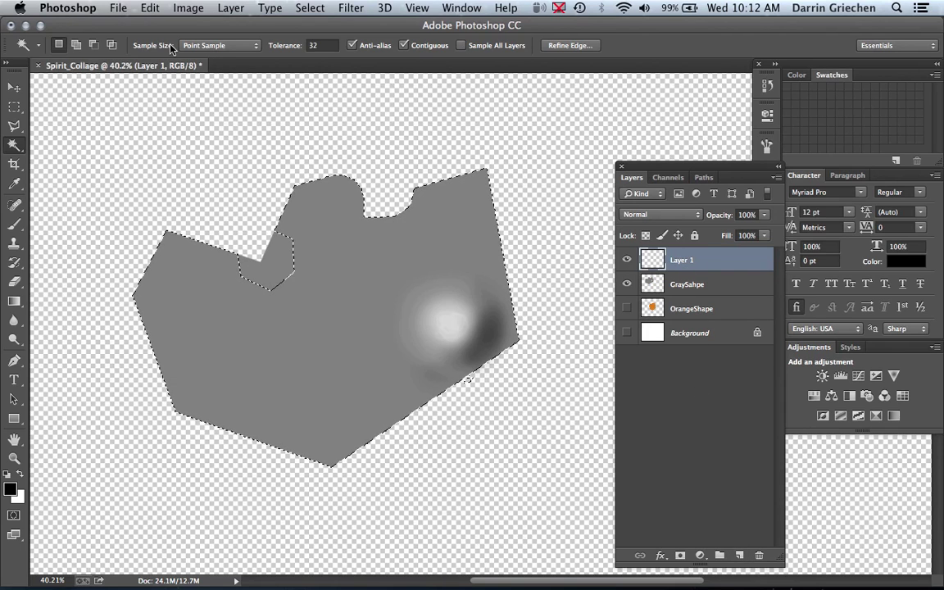
pyautogui.click(150, 8)
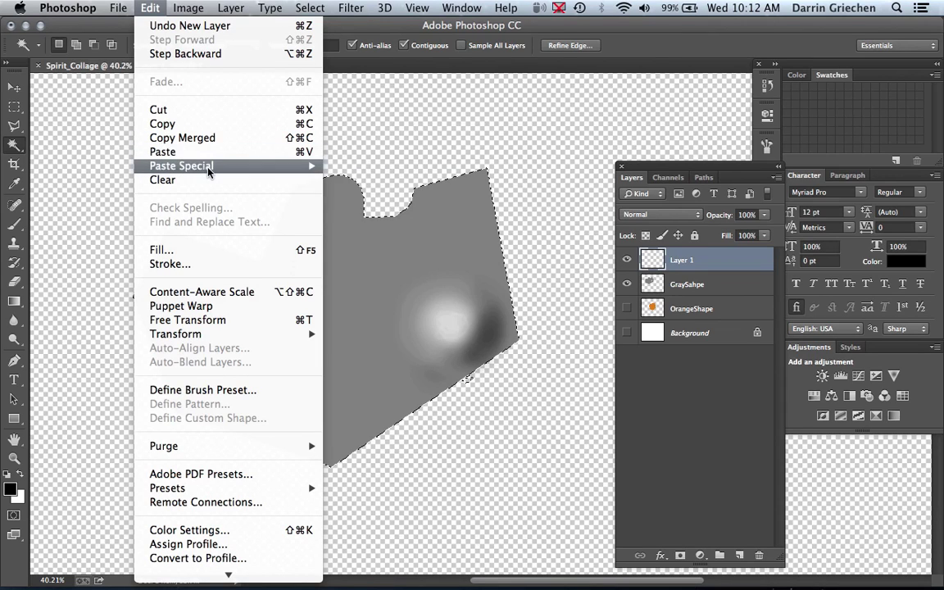
pyautogui.moveTo(181, 166)
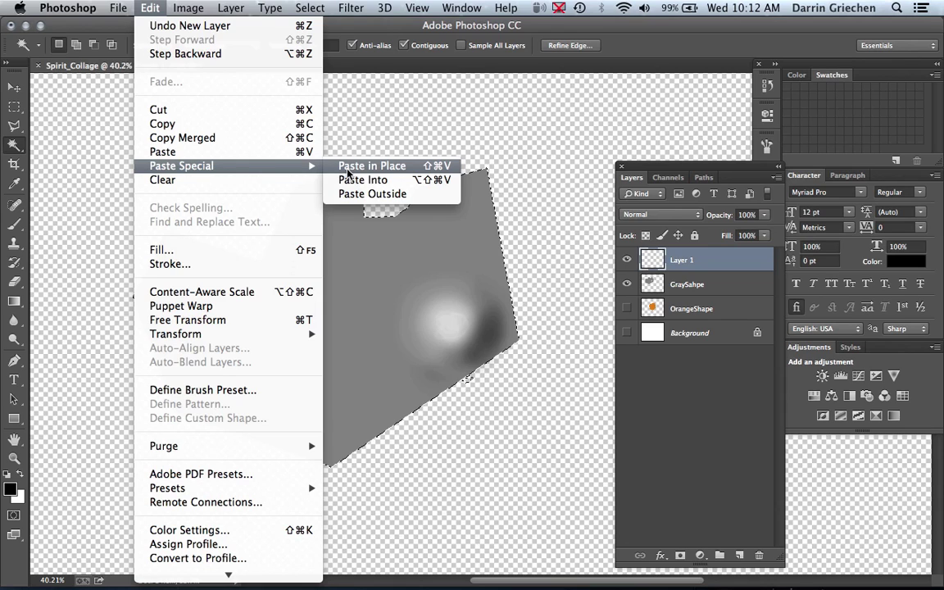
pyautogui.click(348, 171)
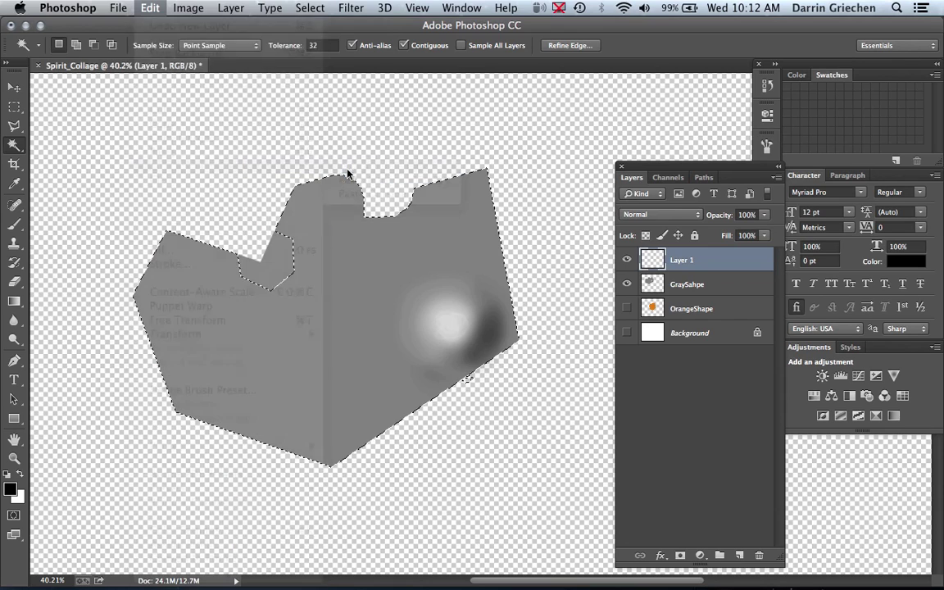
pyautogui.click(628, 285)
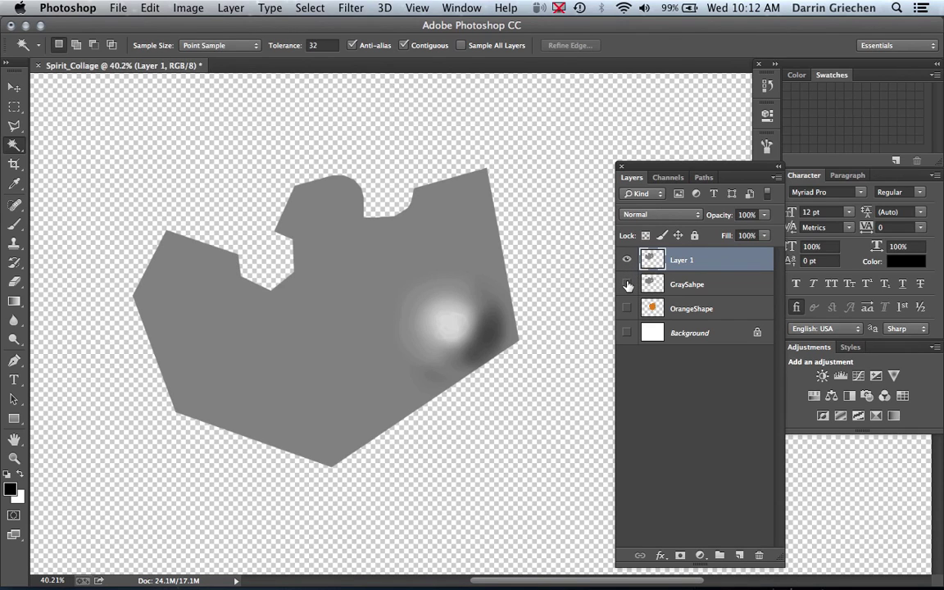
pyautogui.click(628, 284)
# Move Layer 1's gray shape left over the orange shape, with OrangeShape and GraySahpe visible
pyautogui.click(628, 284)
pyautogui.click(14, 89)
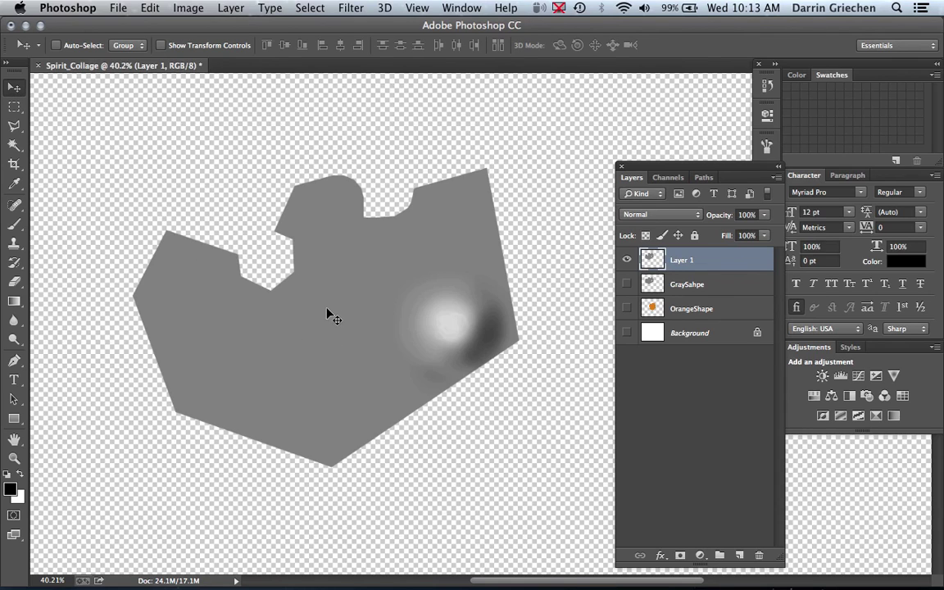
pyautogui.moveTo(326, 309)
pyautogui.mouseDown()
pyautogui.moveTo(414, 345)
pyautogui.moveTo(408, 337)
pyautogui.mouseUp()
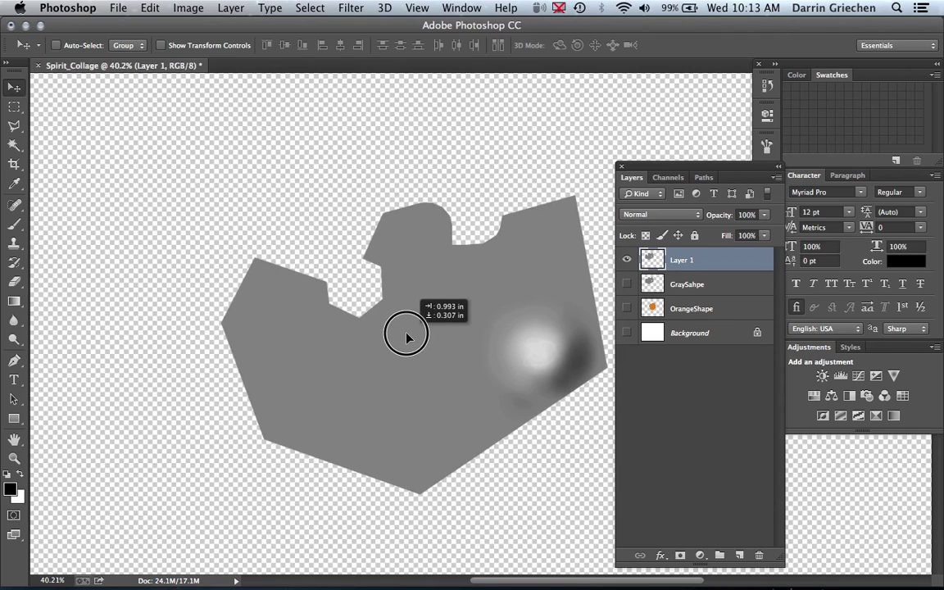
pyautogui.moveTo(408, 338); pyautogui.dragTo(367, 370)
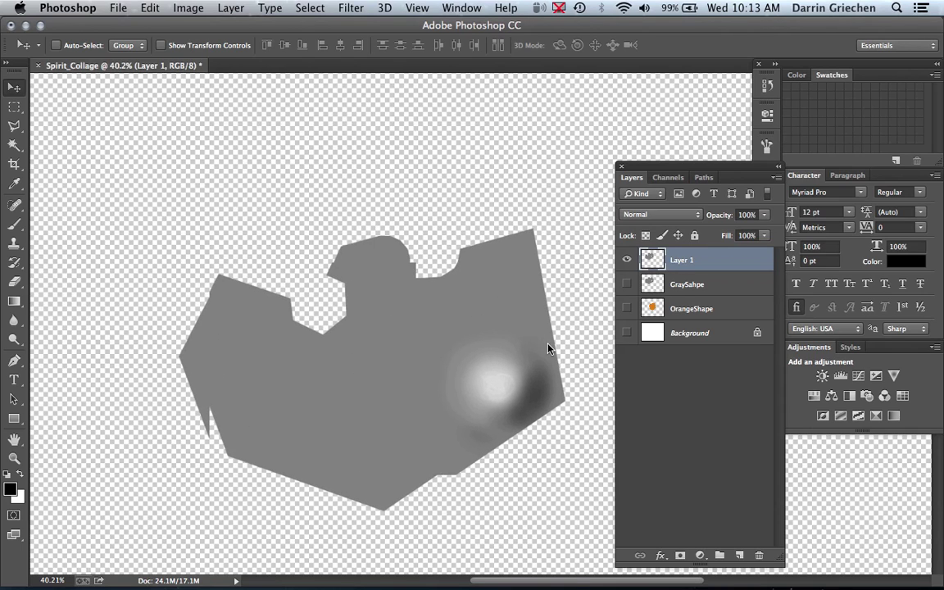
pyautogui.click(627, 309)
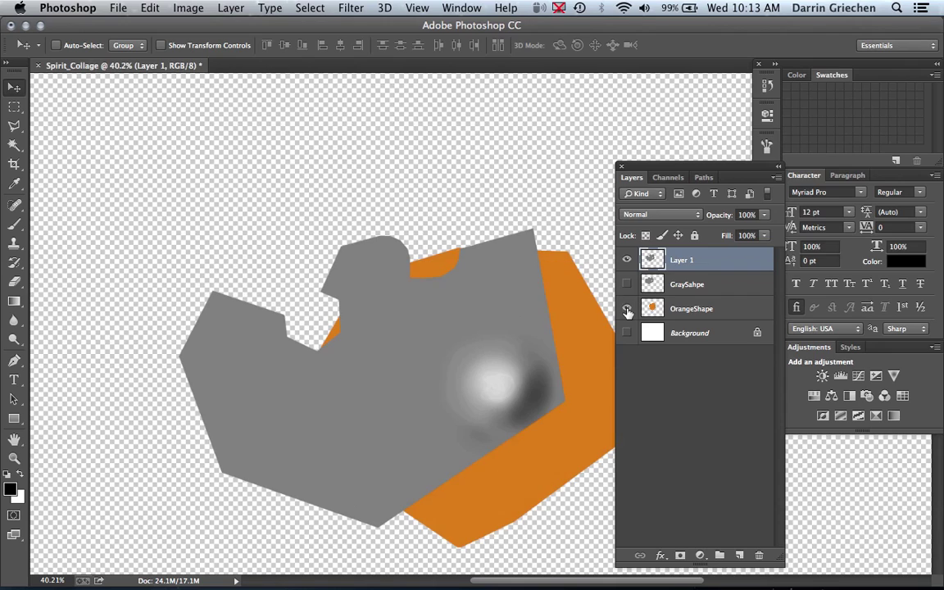
pyautogui.moveTo(409, 350)
pyautogui.mouseDown()
pyautogui.moveTo(308, 371)
pyautogui.moveTo(323, 370)
pyautogui.moveTo(315, 366)
pyautogui.mouseUp()
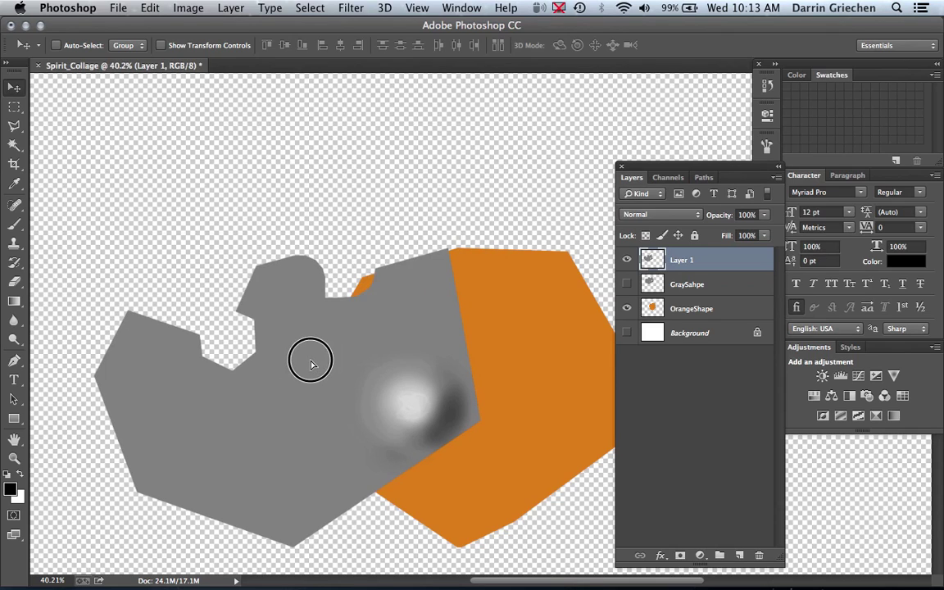
pyautogui.click(628, 284)
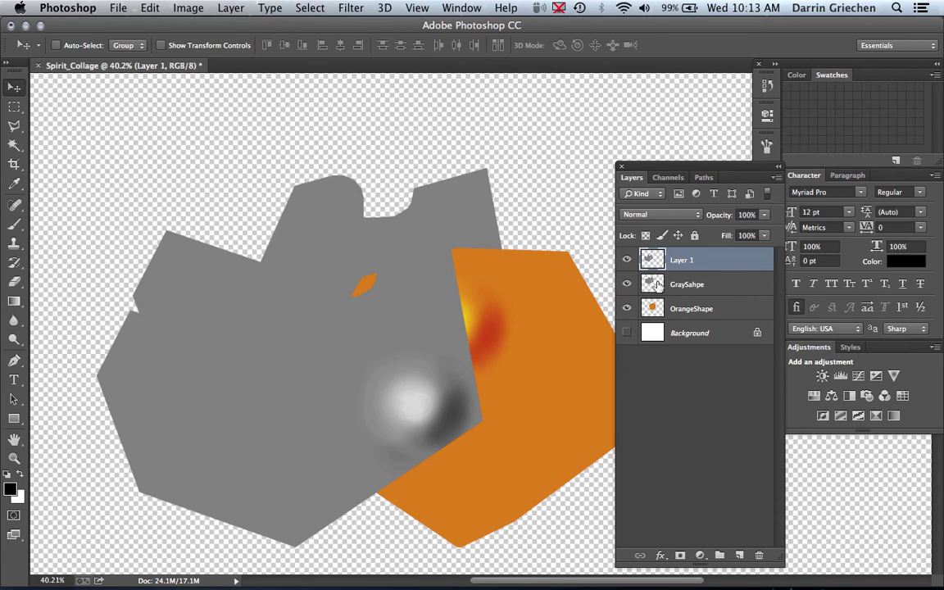
# Set Layer 1's blend mode to Multiply and shift its shape right
pyautogui.click(693, 216)
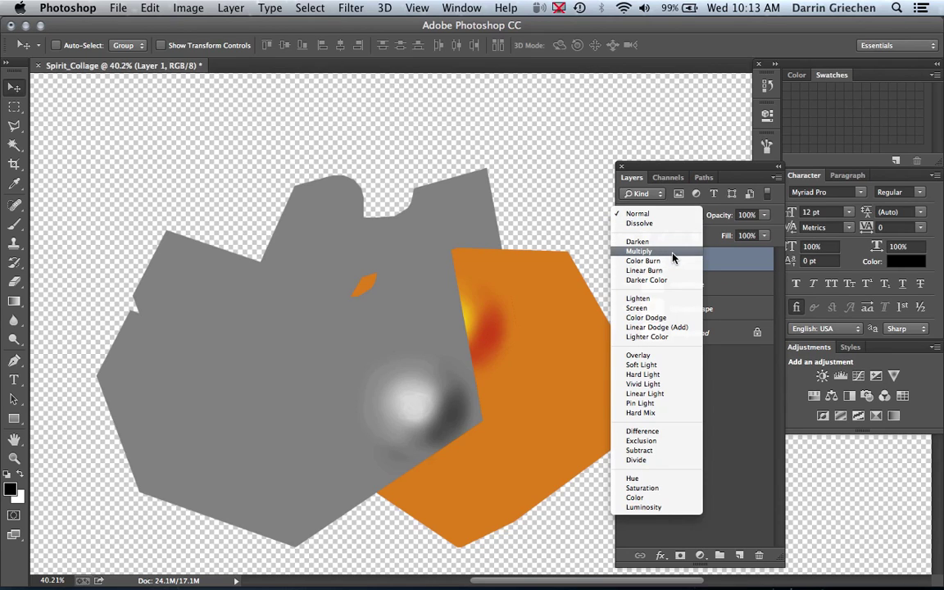
pyautogui.click(640, 252)
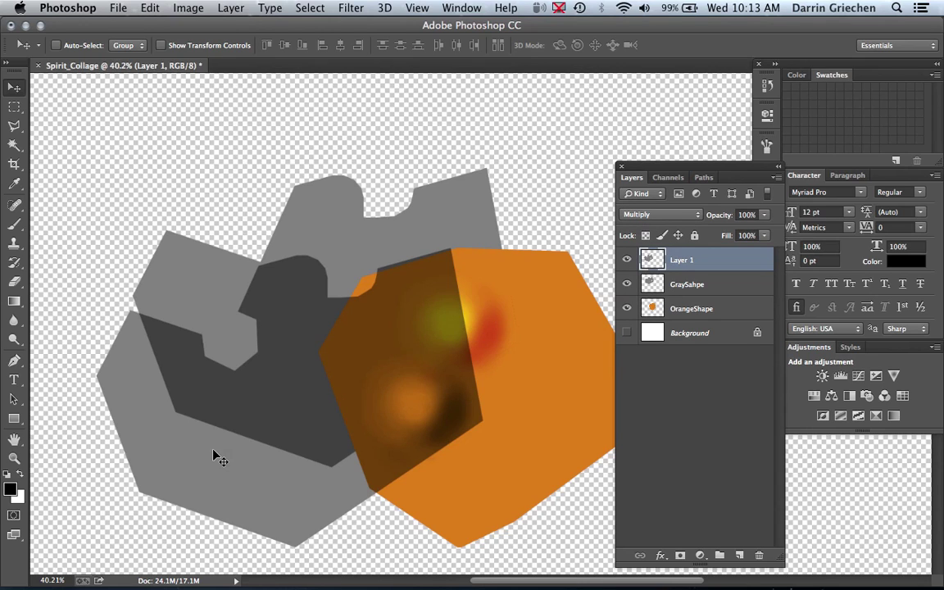
pyautogui.moveTo(216, 457)
pyautogui.mouseDown()
pyautogui.moveTo(275, 448)
pyautogui.moveTo(308, 392)
pyautogui.moveTo(326, 387)
pyautogui.mouseUp()
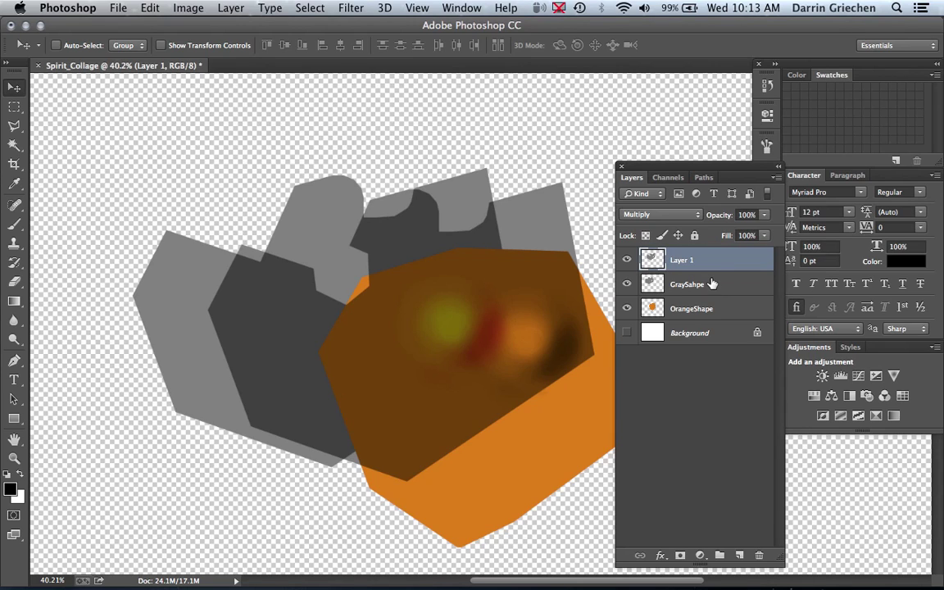
# Select Layer 1, GraySahpe and OrangeShape together in the Layers panel
pyautogui.click(715, 284)
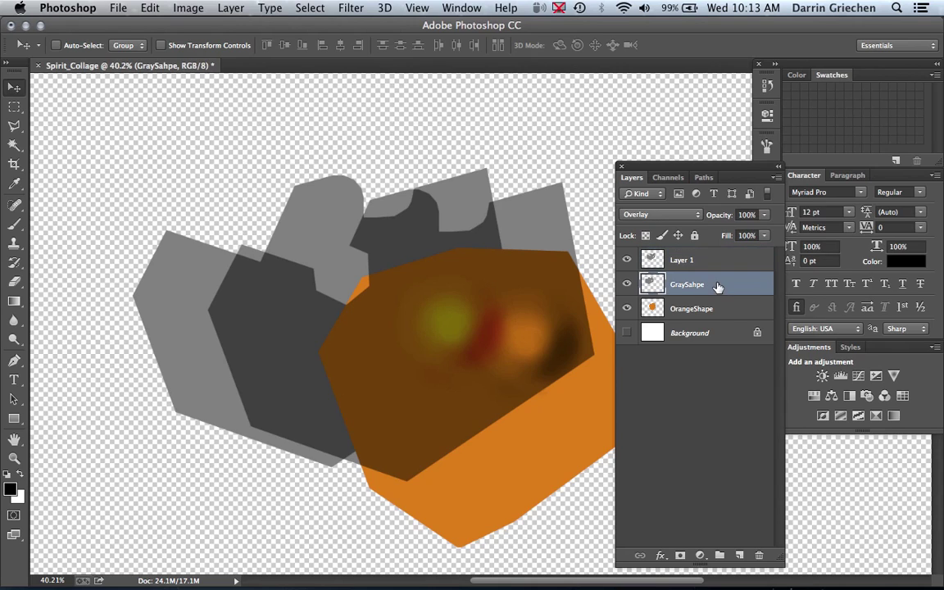
pyautogui.click(717, 309)
pyautogui.click(722, 262)
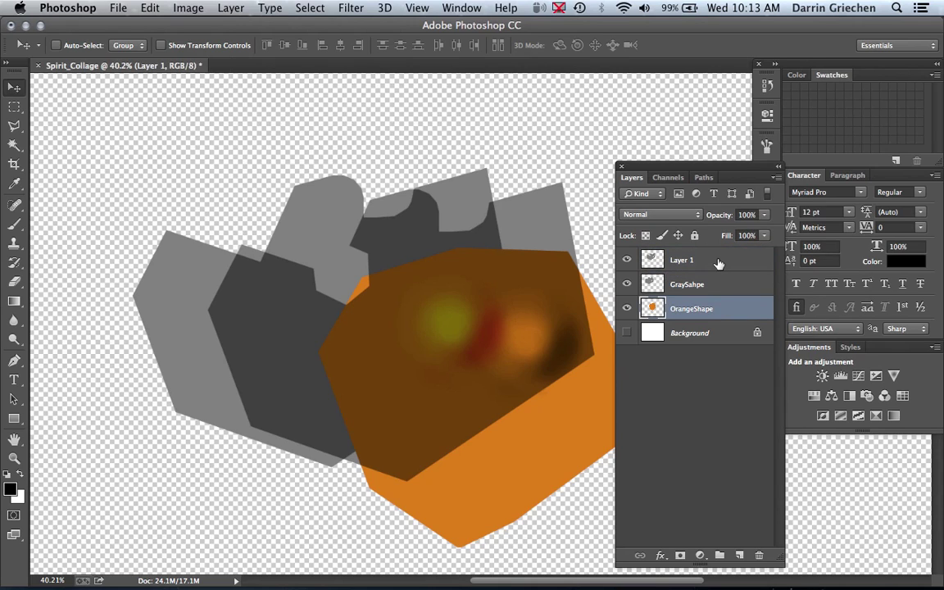
pyautogui.keyDown('shift'); pyautogui.click(722, 309); pyautogui.keyUp('shift')
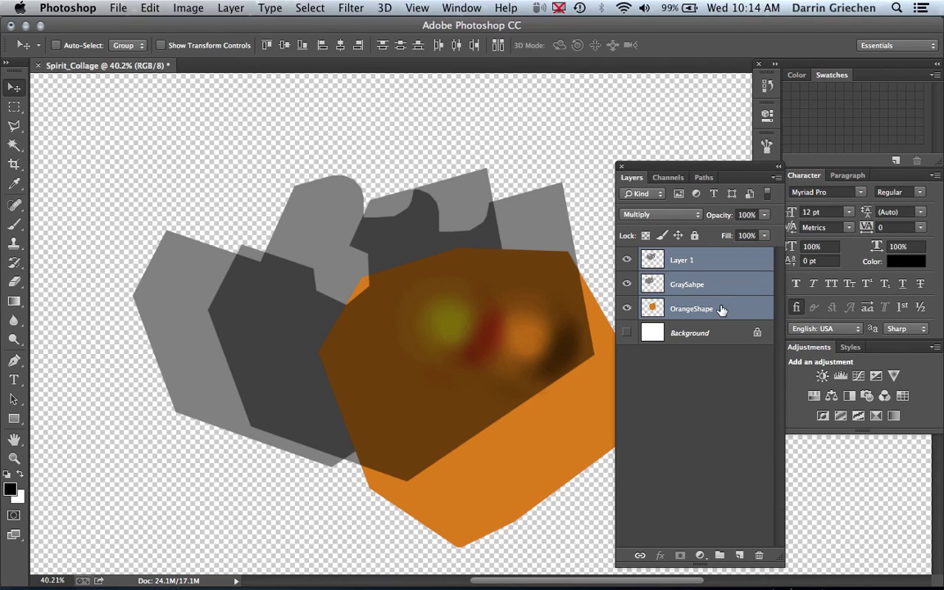
pyautogui.click(722, 309)
# Delete the three shape layers and add a new empty Layer 1
pyautogui.moveTo(722, 309); pyautogui.dragTo(760, 557)
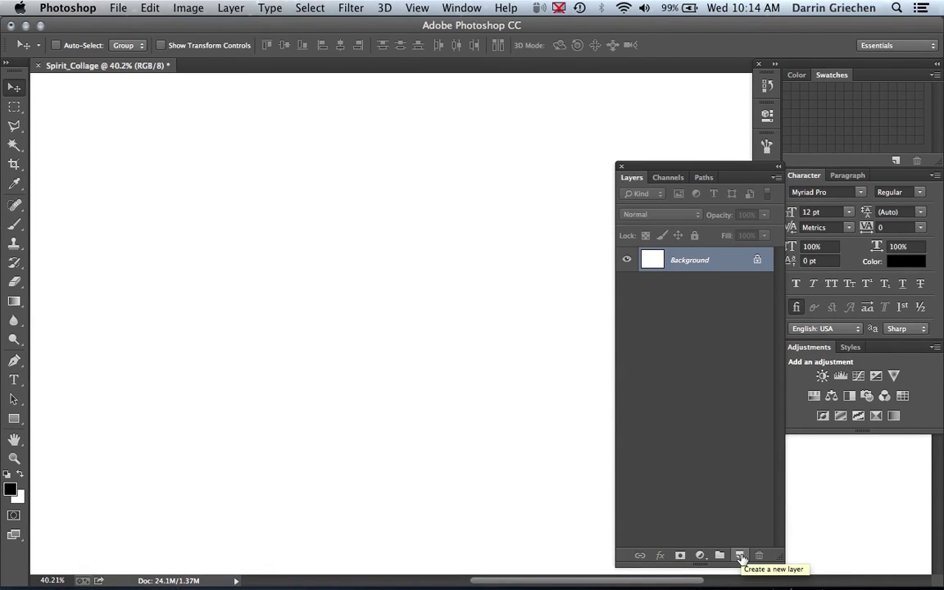
pyautogui.click(740, 557)
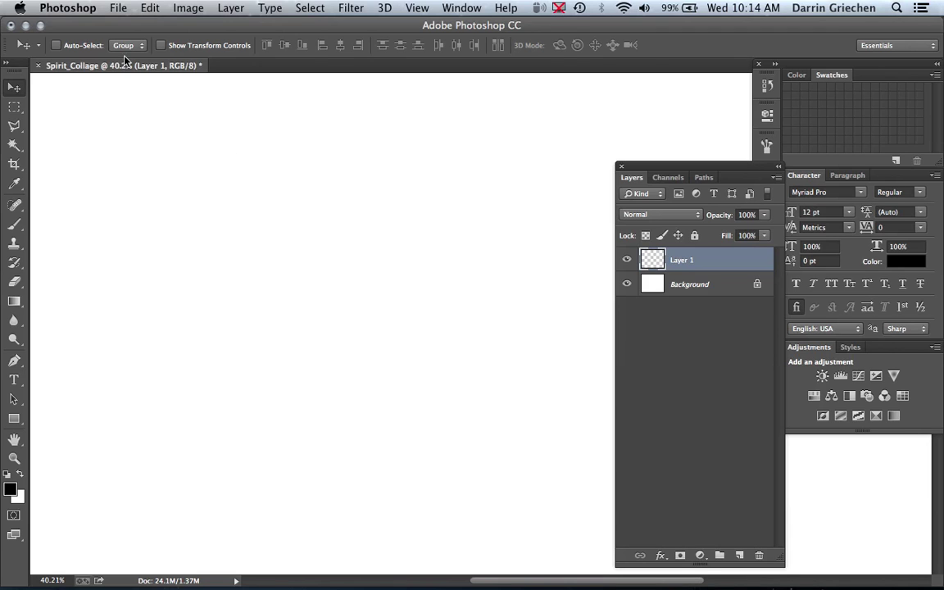
pyautogui.click(119, 9)
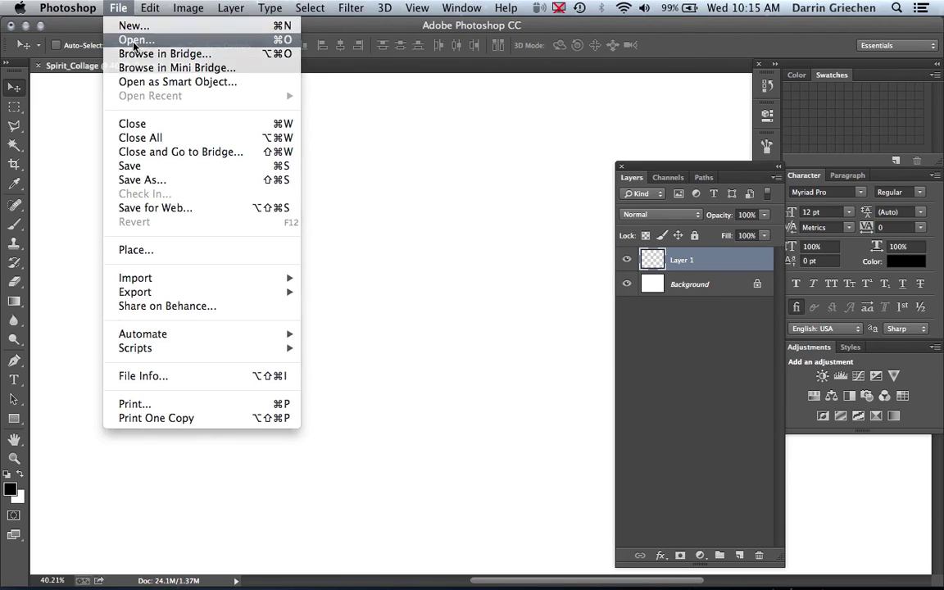
# Browse to Documents > 000-WSU_Classes > F2013_Arch210 > Collage Lesson in a maximised Cover Flow Open dialog
pyautogui.click(135, 40)
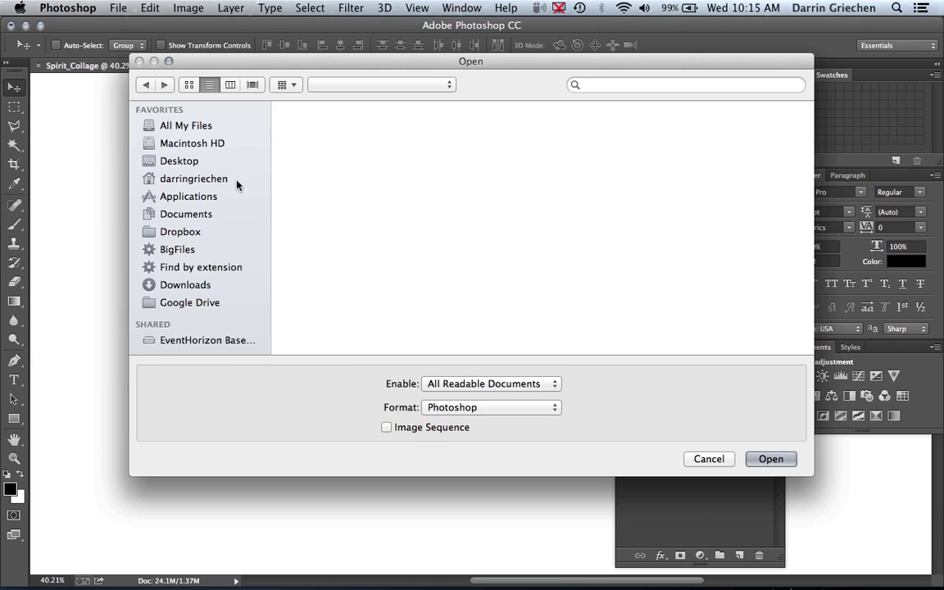
pyautogui.click(199, 217)
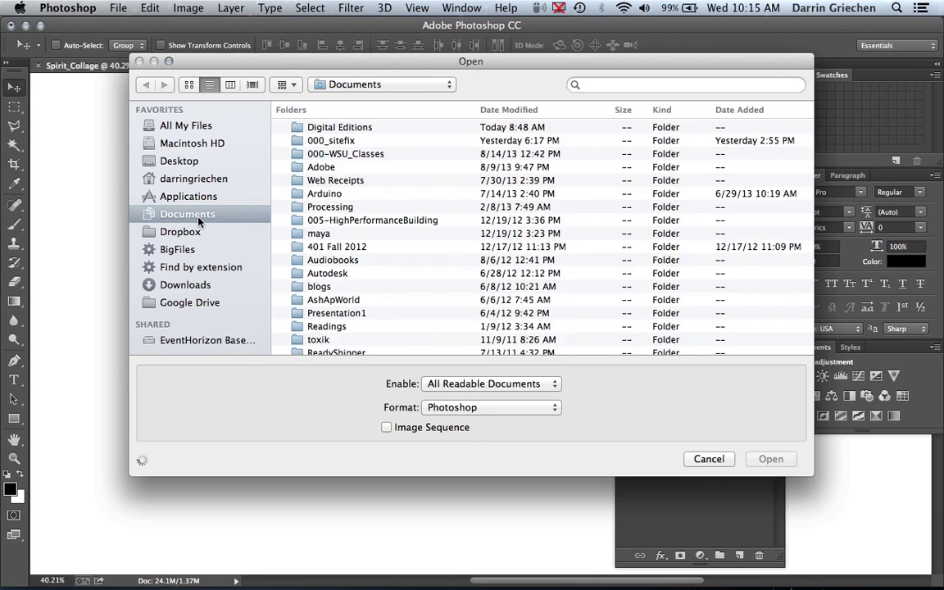
pyautogui.click(334, 155)
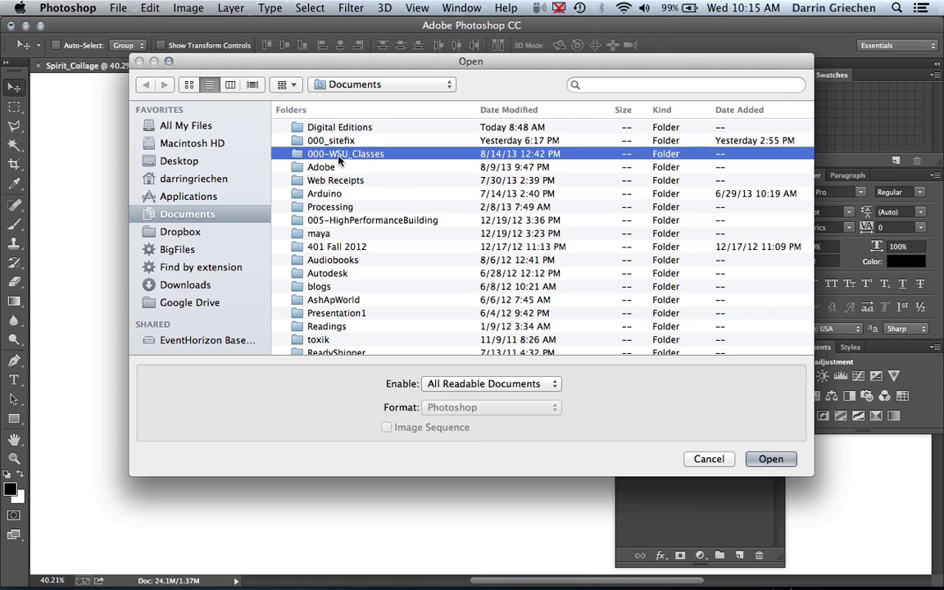
pyautogui.doubleClick(339, 156)
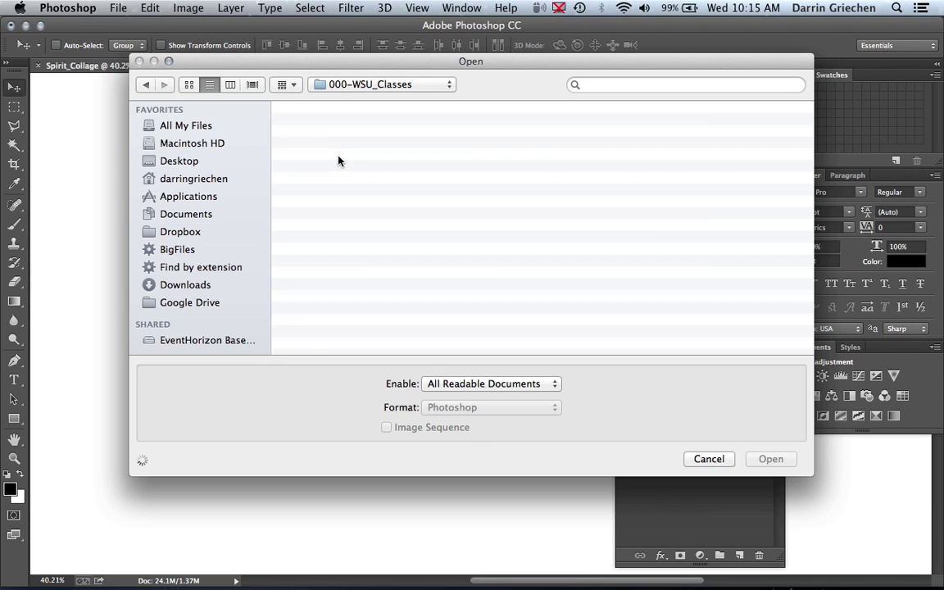
pyautogui.click(355, 128)
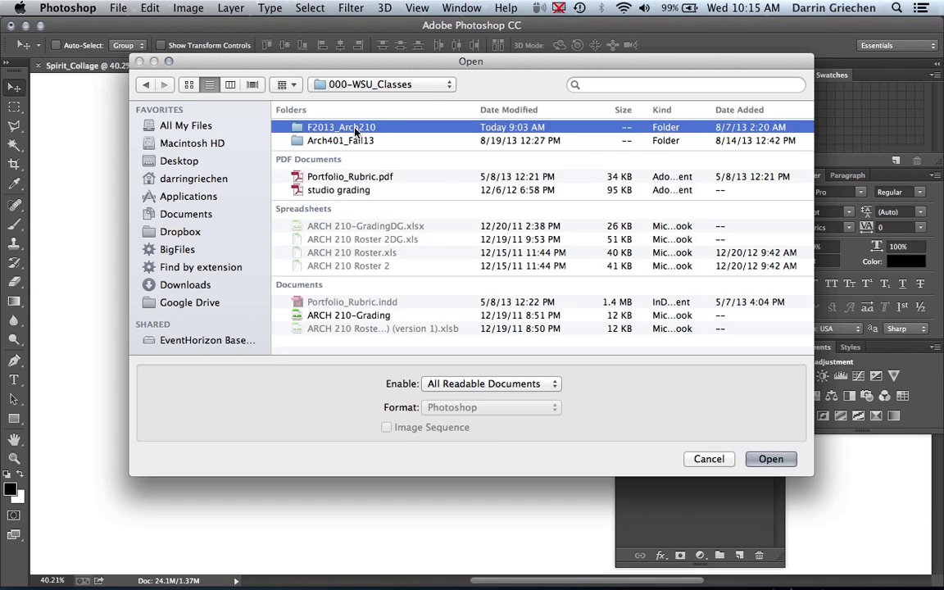
pyautogui.doubleClick(355, 129)
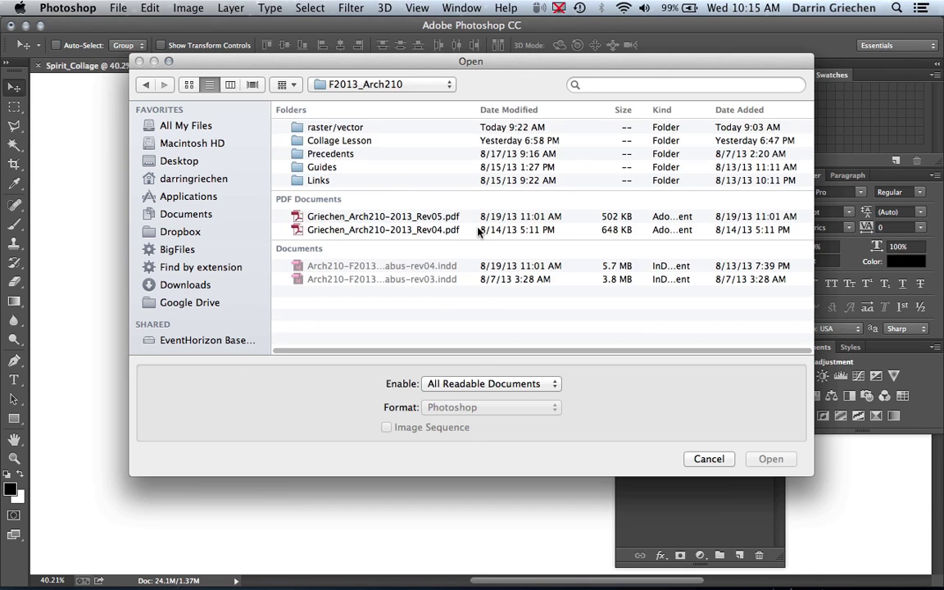
pyautogui.click(351, 142)
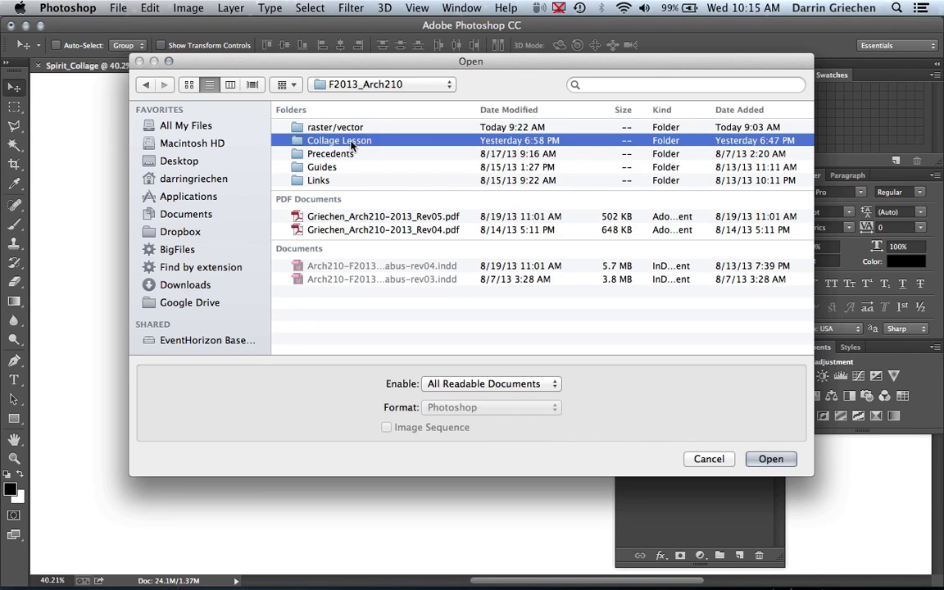
pyautogui.doubleClick(351, 142)
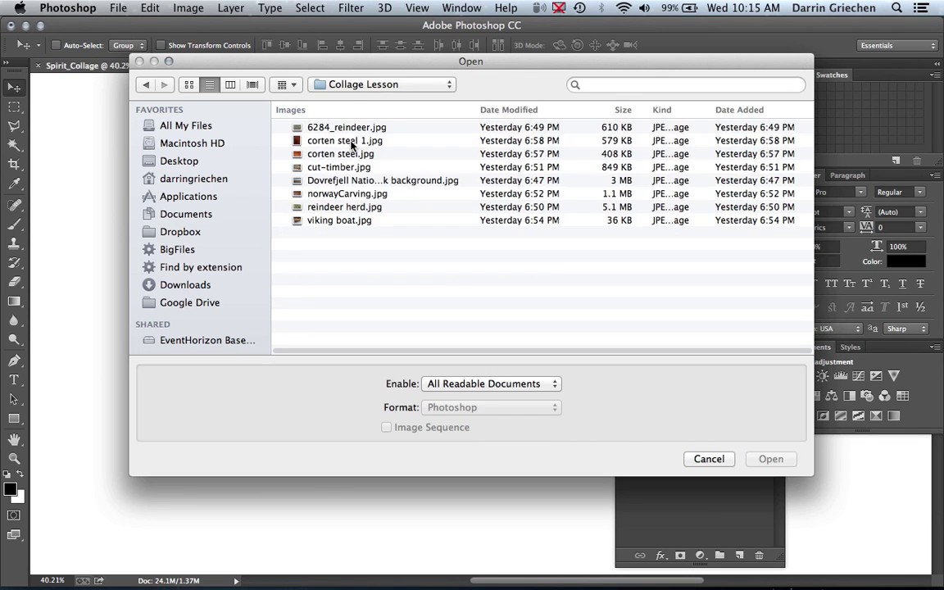
pyautogui.click(254, 86)
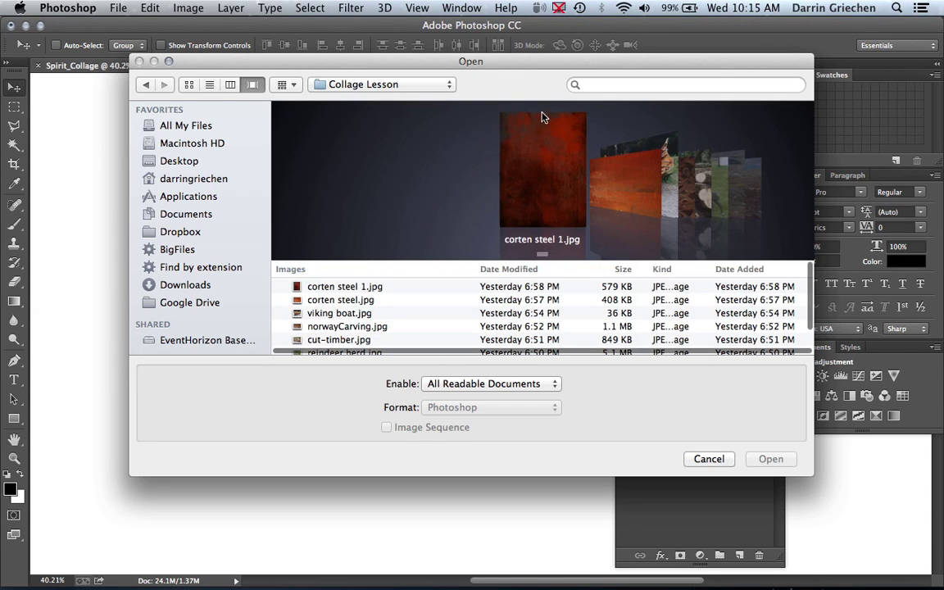
pyautogui.moveTo(502, 71); pyautogui.dragTo(473, 10)
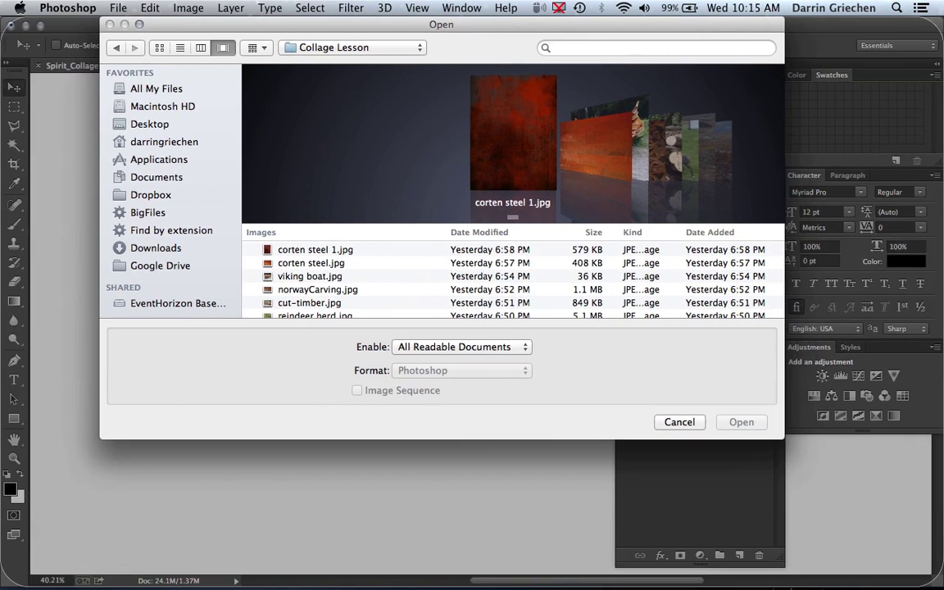
pyautogui.doubleClick(472, 23)
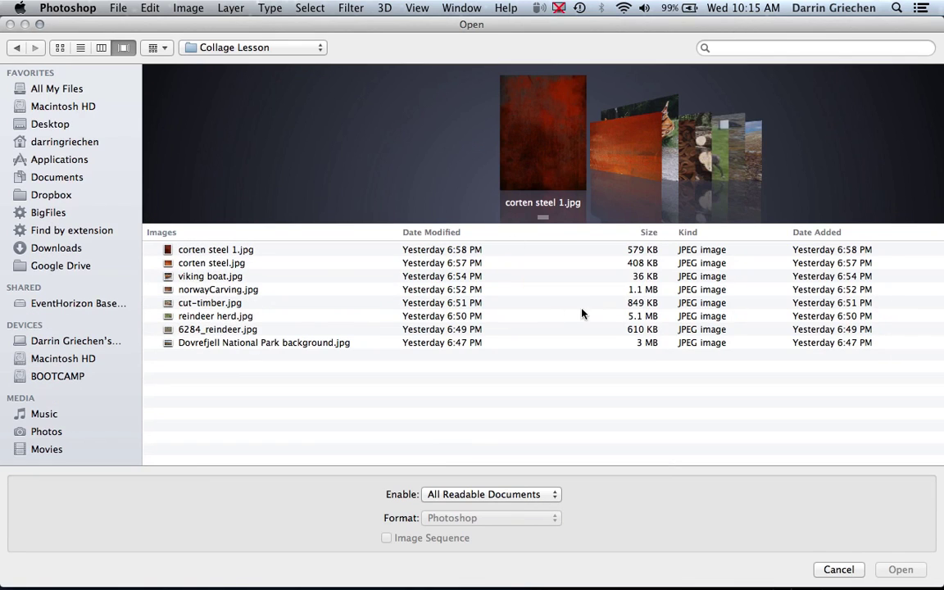
# Enlarge the preview and browse from viking boat.jpg to Dovrefjell National Park background.jpg
pyautogui.moveTo(543, 217); pyautogui.dragTo(555, 476)
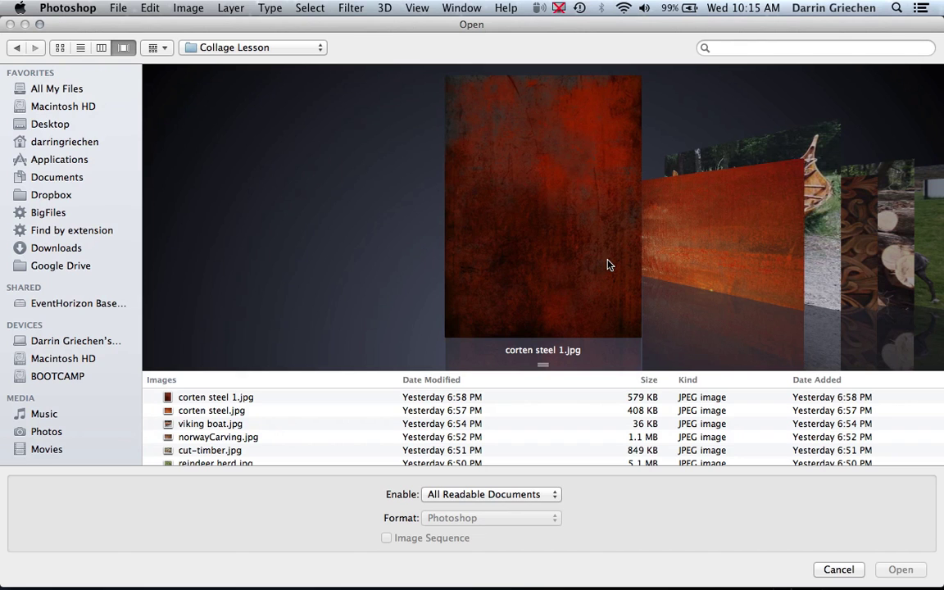
pyautogui.scroll(-5, 607, 264)
pyautogui.scroll(2, 608, 264)
pyautogui.scroll(1, 607, 264)
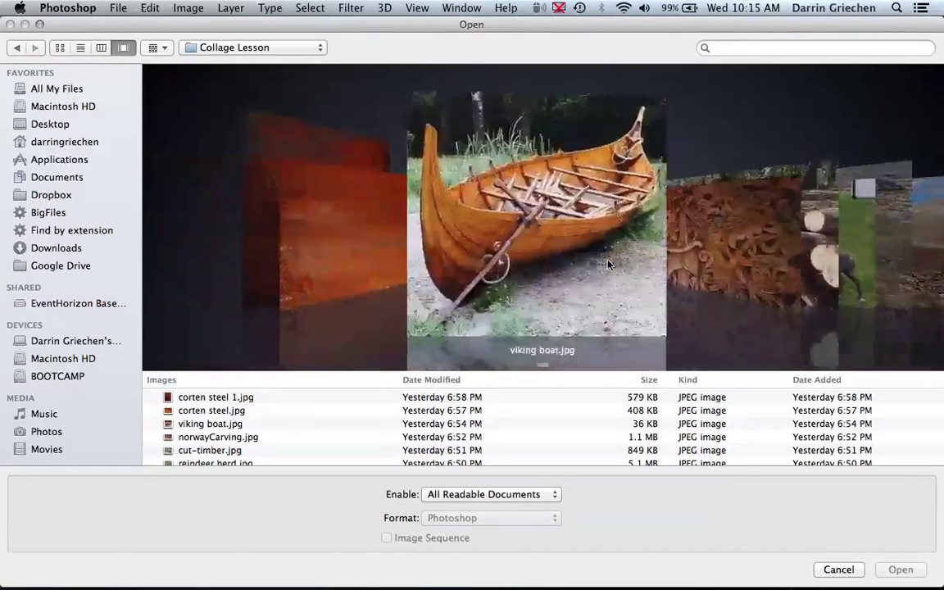
pyautogui.scroll(1, 608, 264)
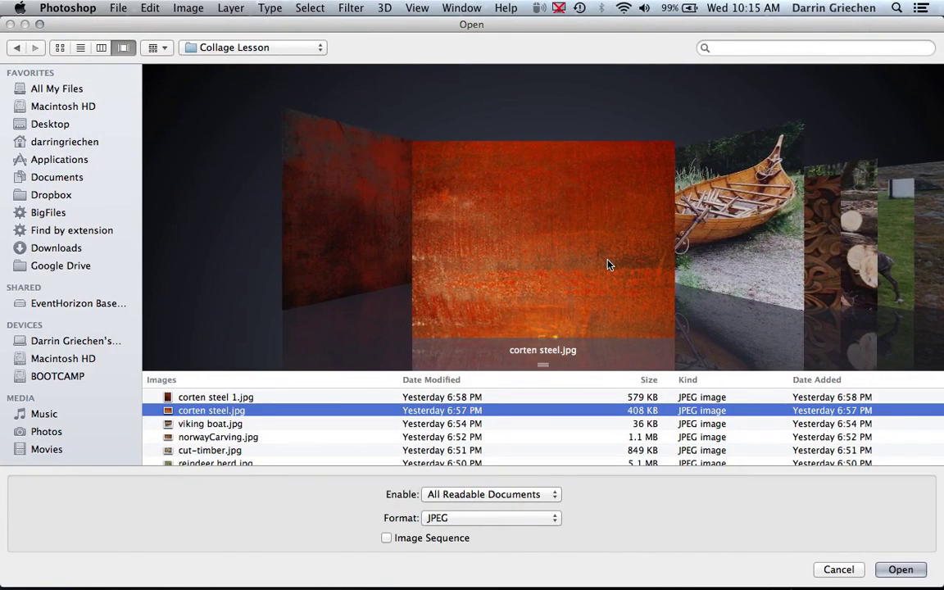
pyautogui.scroll(-1, 607, 264)
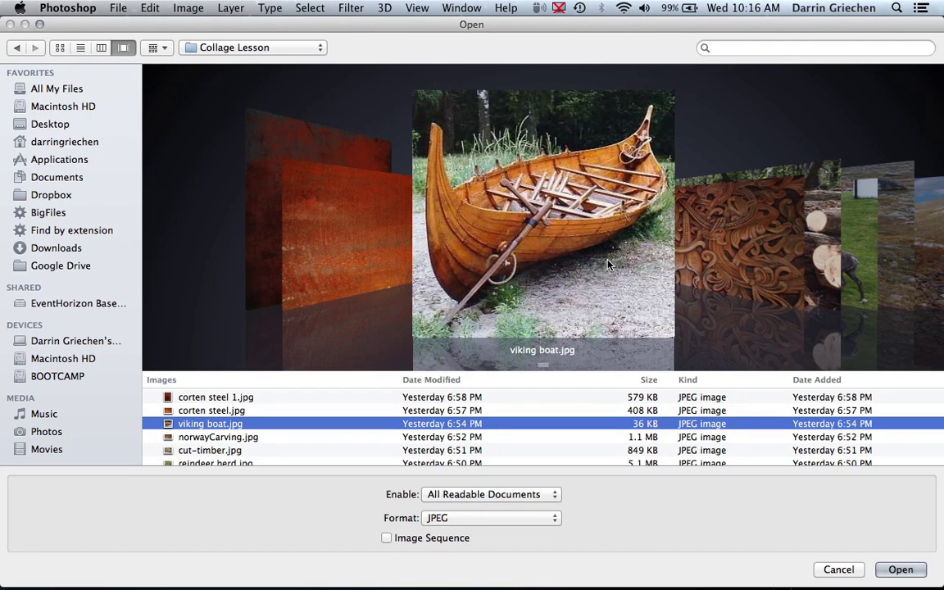
pyautogui.scroll(-1, 608, 264)
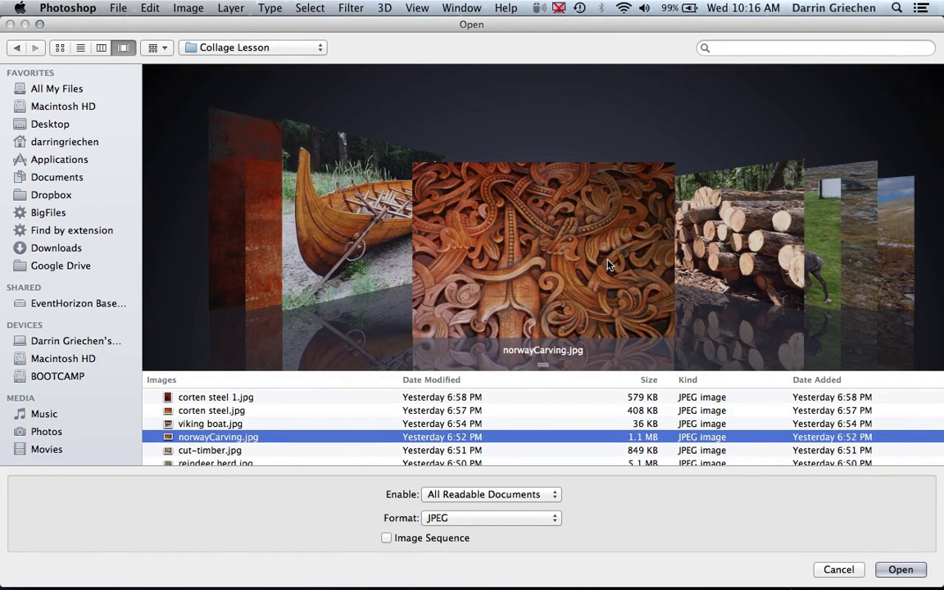
pyautogui.scroll(-1, 608, 264)
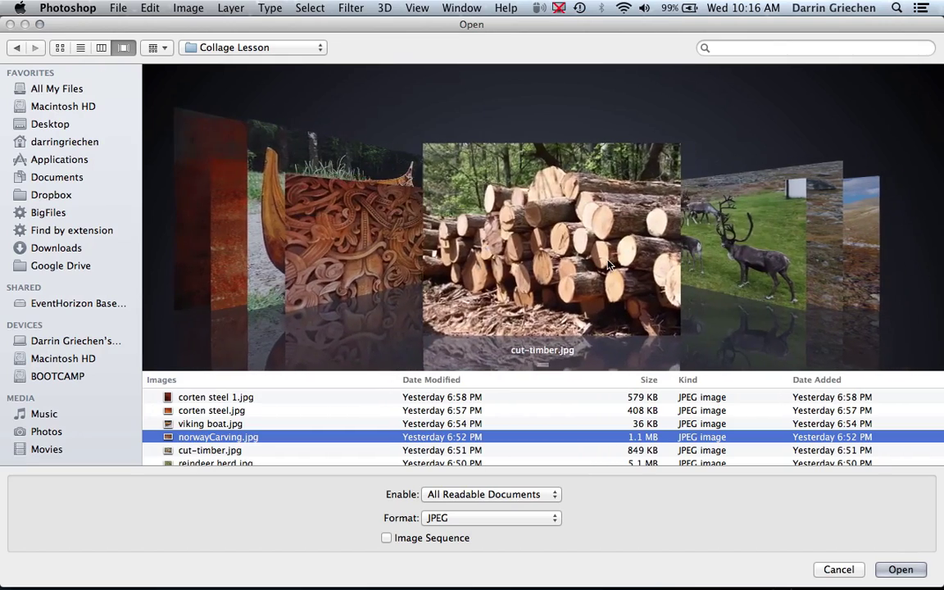
pyautogui.scroll(-1, 607, 264)
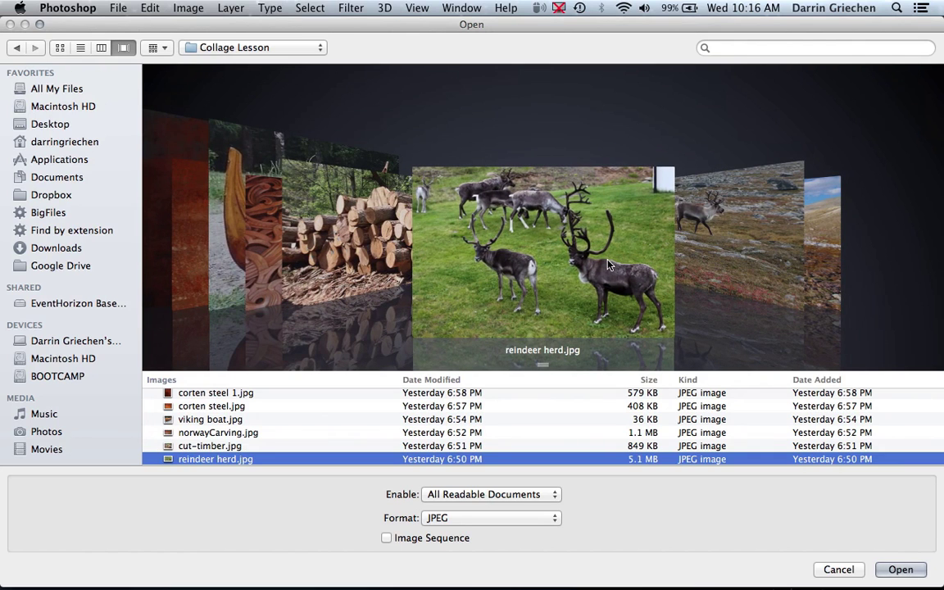
pyautogui.scroll(-2, 608, 264)
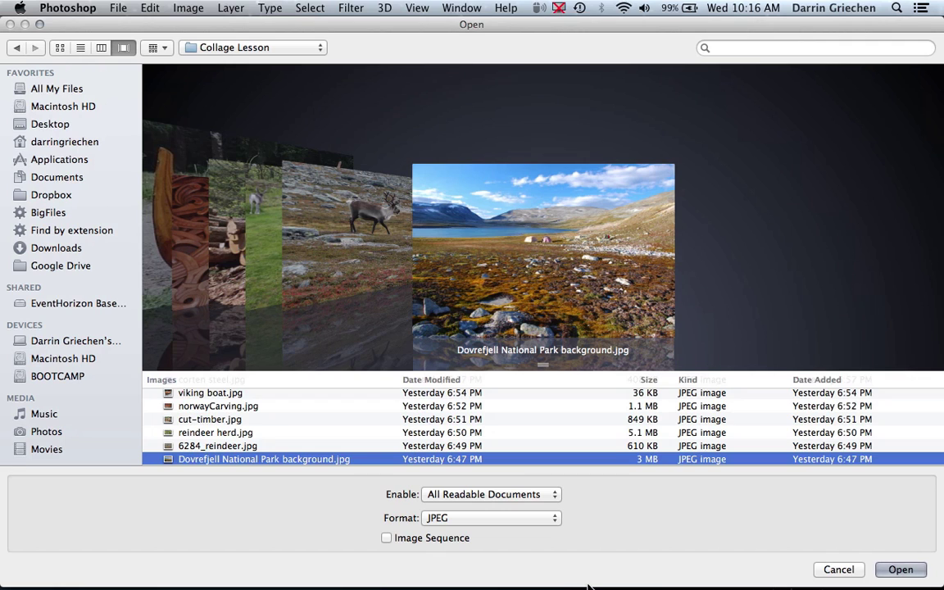
pyautogui.moveTo(235, 571)
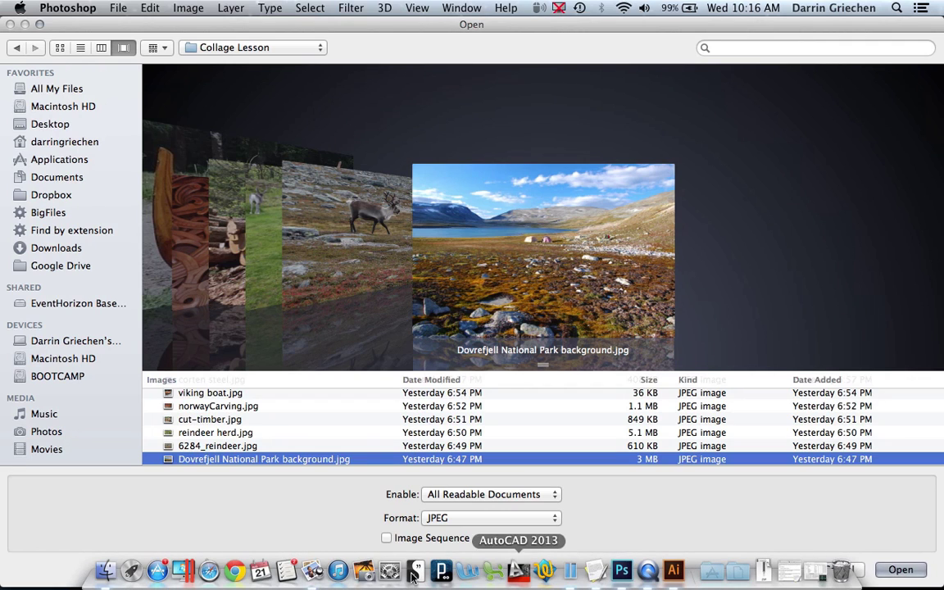
# Switch to Chrome and search 'norway timber' in a new tab
pyautogui.click(236, 573)
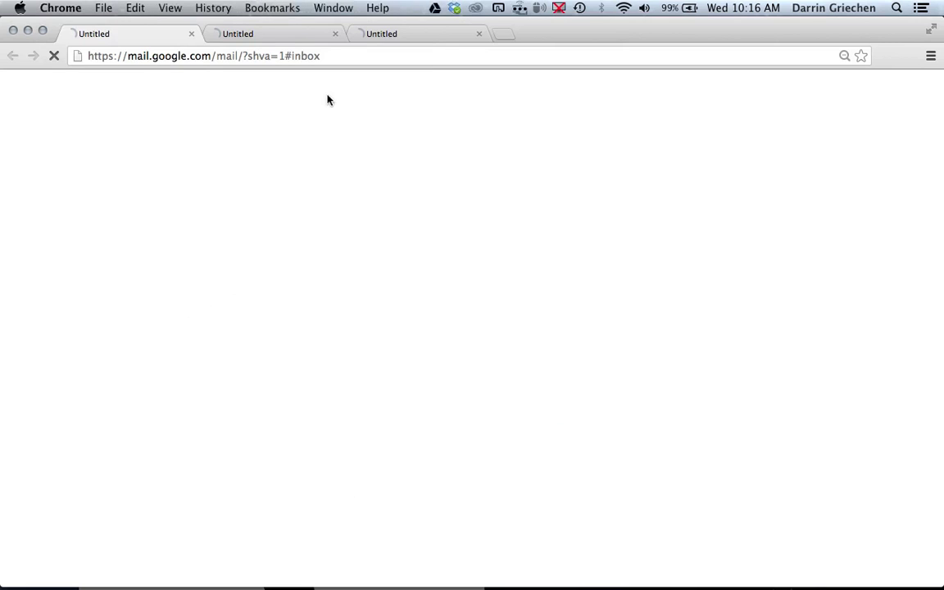
pyautogui.click(505, 40)
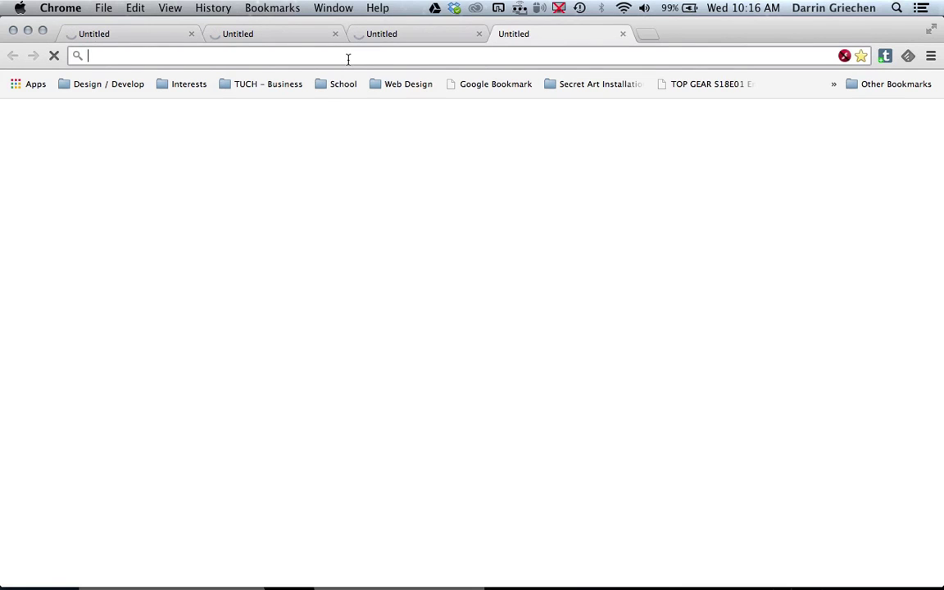
pyautogui.write('norway')
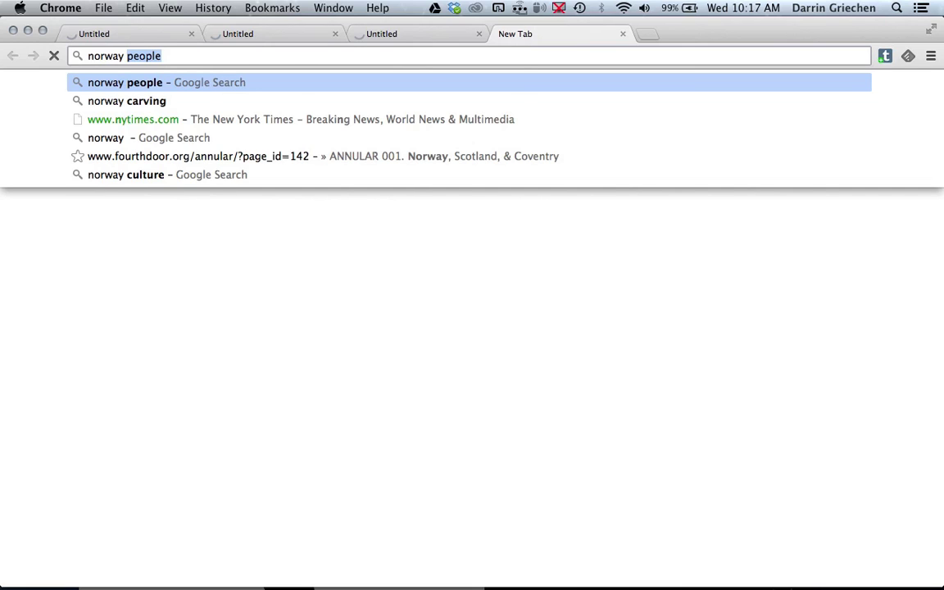
pyautogui.write(' tim')
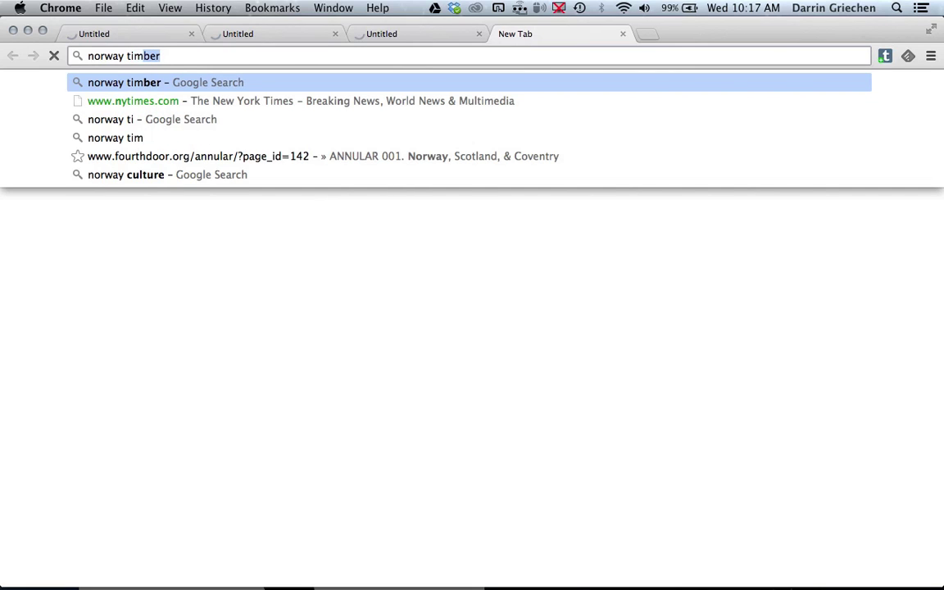
pyautogui.write('ber')
pyautogui.press('Return')
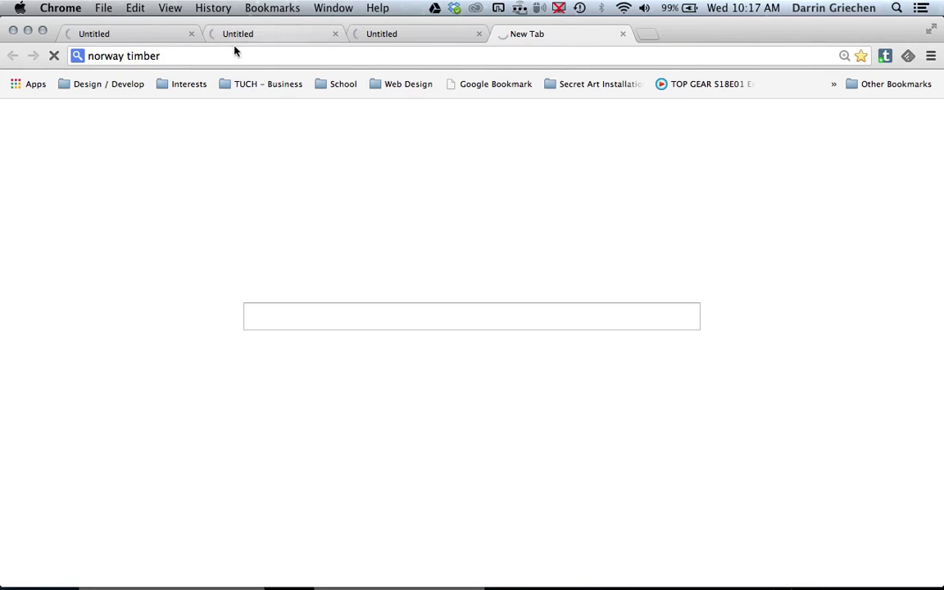
# Close the three leftover untitled tabs, dismiss the connection error, and rerun the search
pyautogui.click(191, 36)
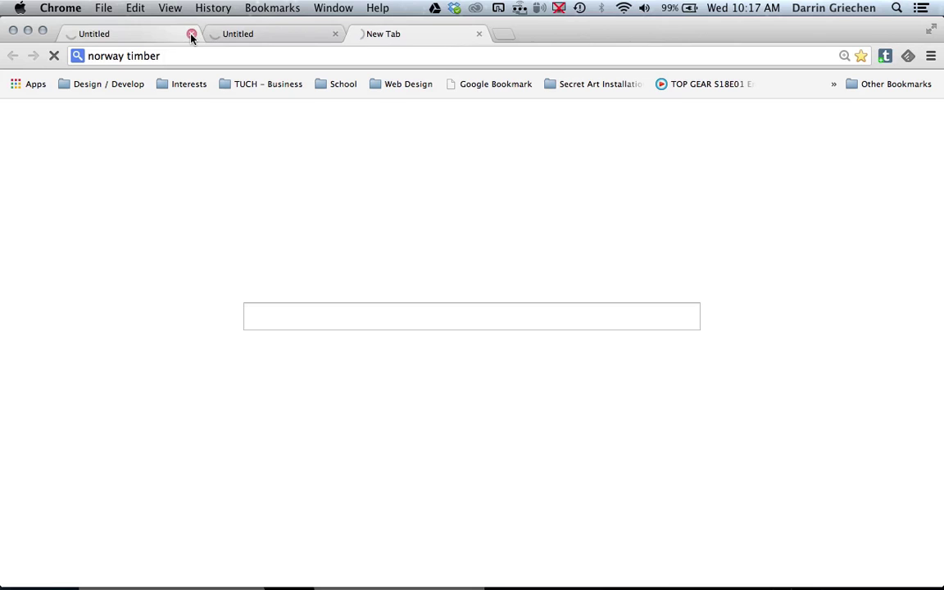
pyautogui.click(191, 36)
pyautogui.click(191, 36)
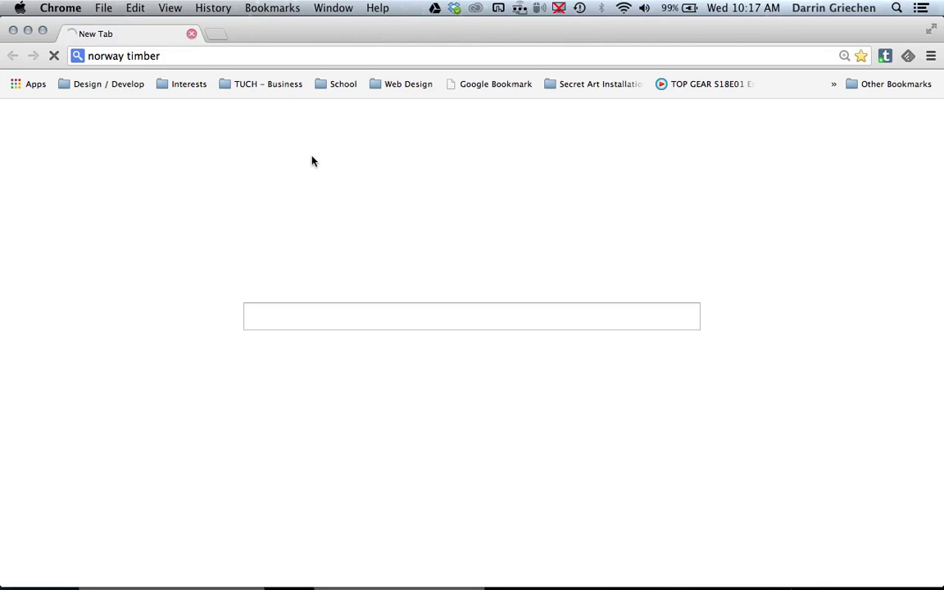
pyautogui.click(578, 232)
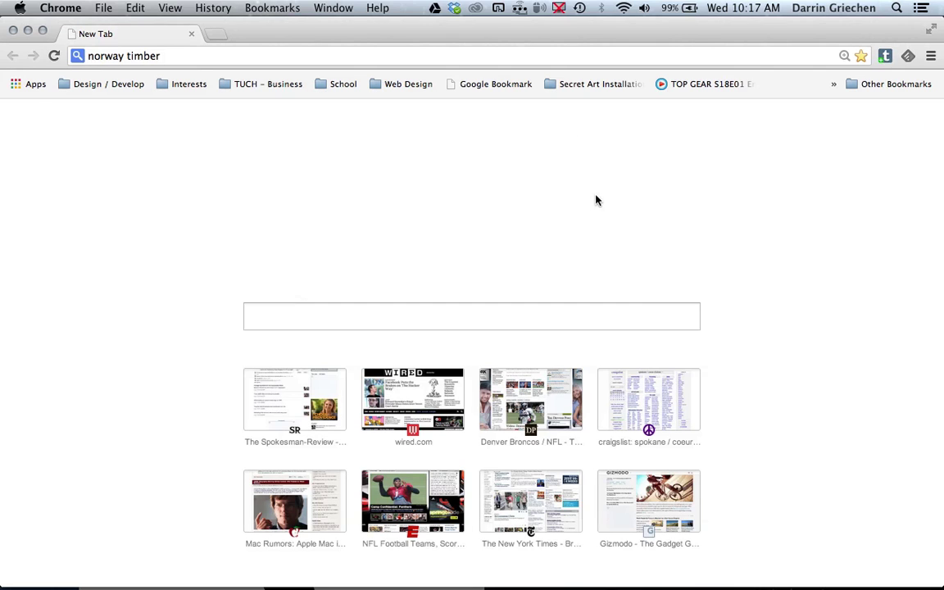
pyautogui.click(347, 58)
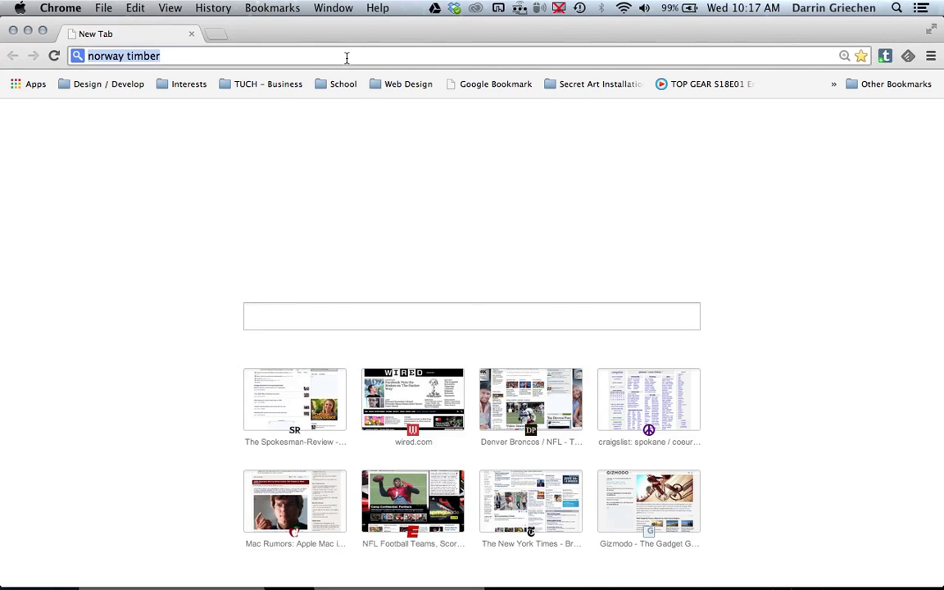
pyautogui.press('Return')
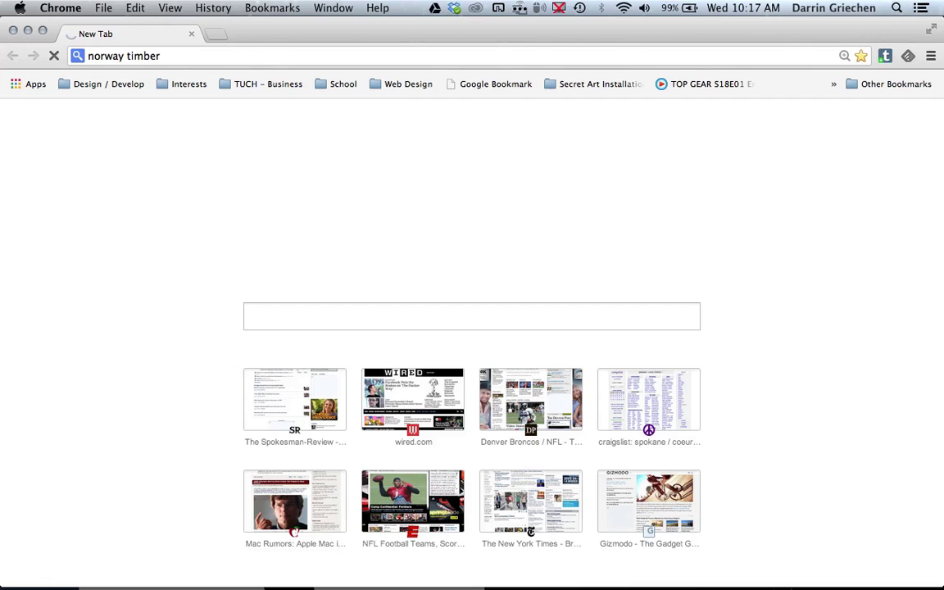
# Check the Wi-Fi connection and dismiss the server error so the norway timber results load
pyautogui.click(623, 9)
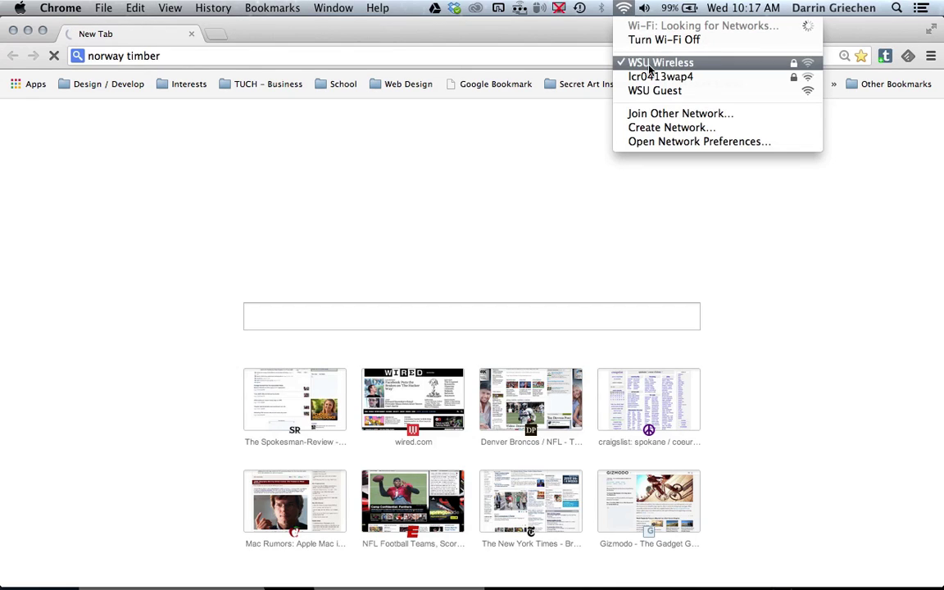
pyautogui.click(569, 34)
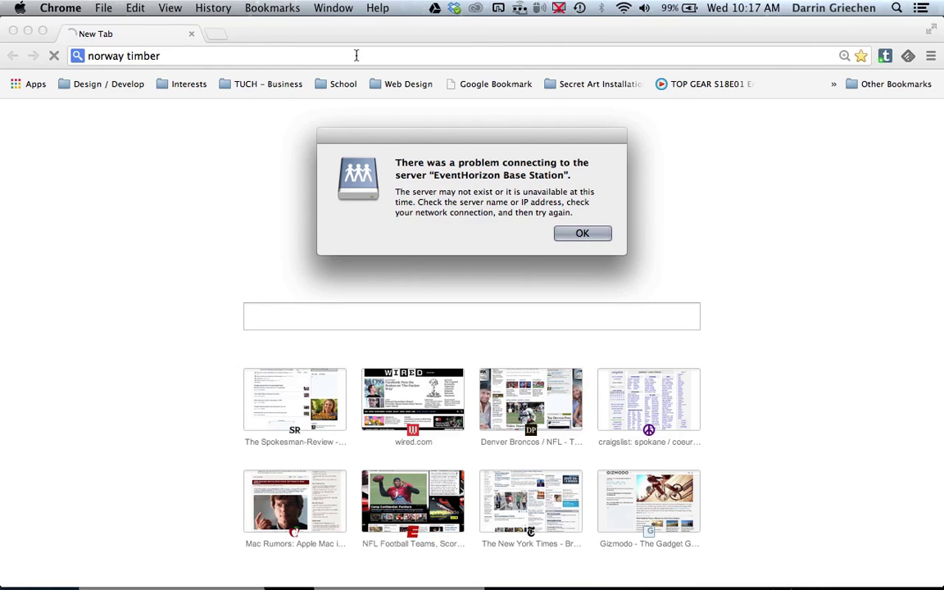
pyautogui.click(599, 234)
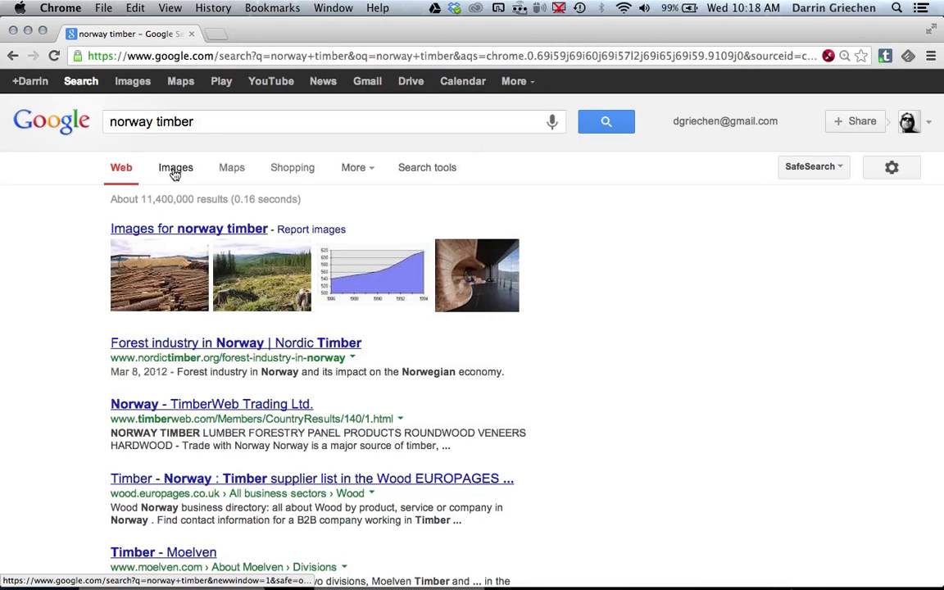
# Show norway timber image results filtered to Large size and preview the stacked-logs photo
pyautogui.click(174, 169)
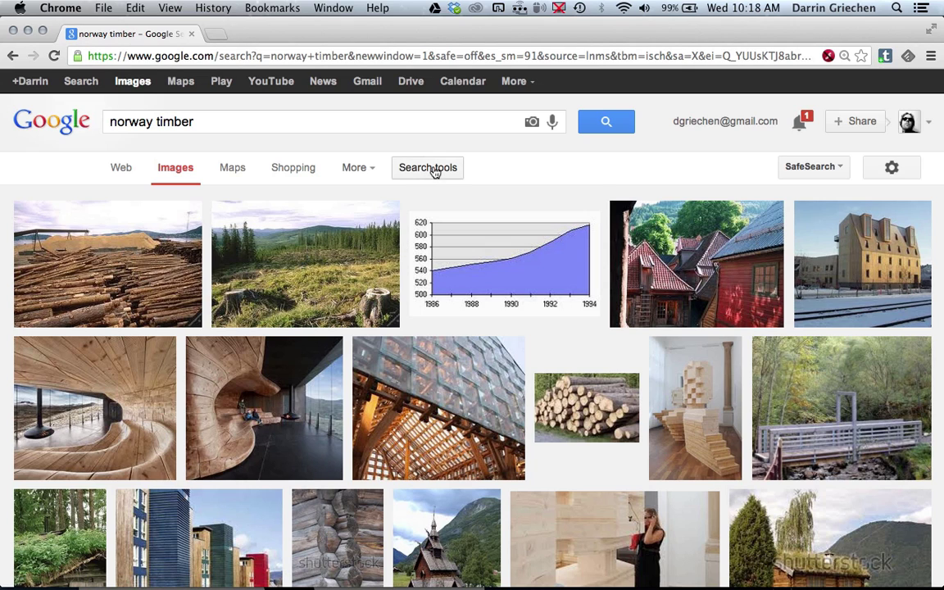
pyautogui.click(436, 171)
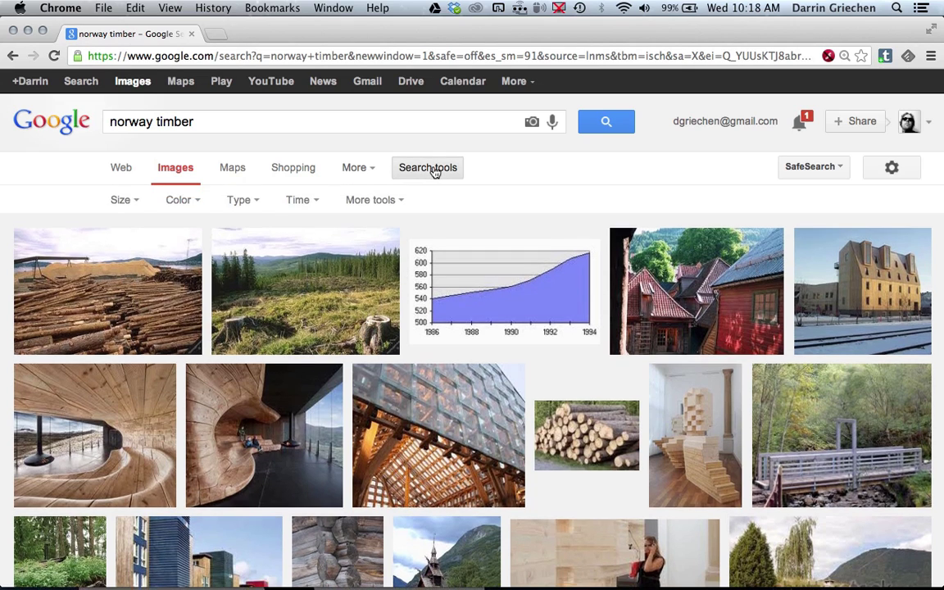
pyautogui.click(125, 203)
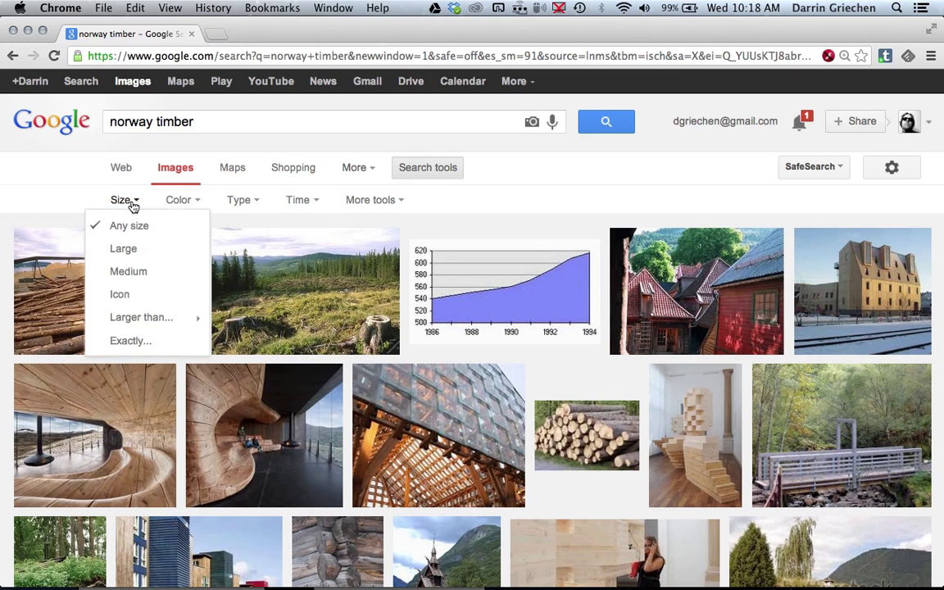
pyautogui.click(130, 255)
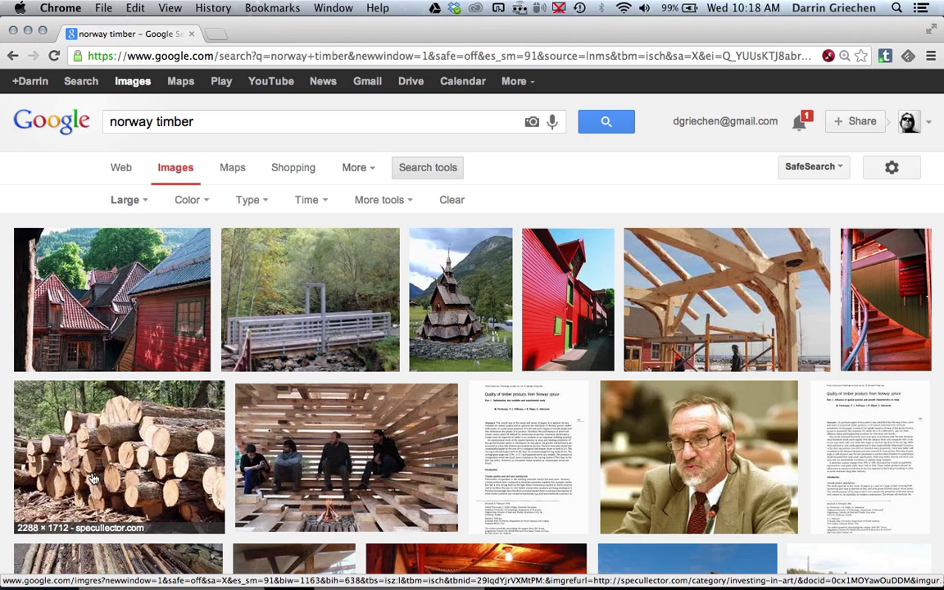
pyautogui.click(92, 479)
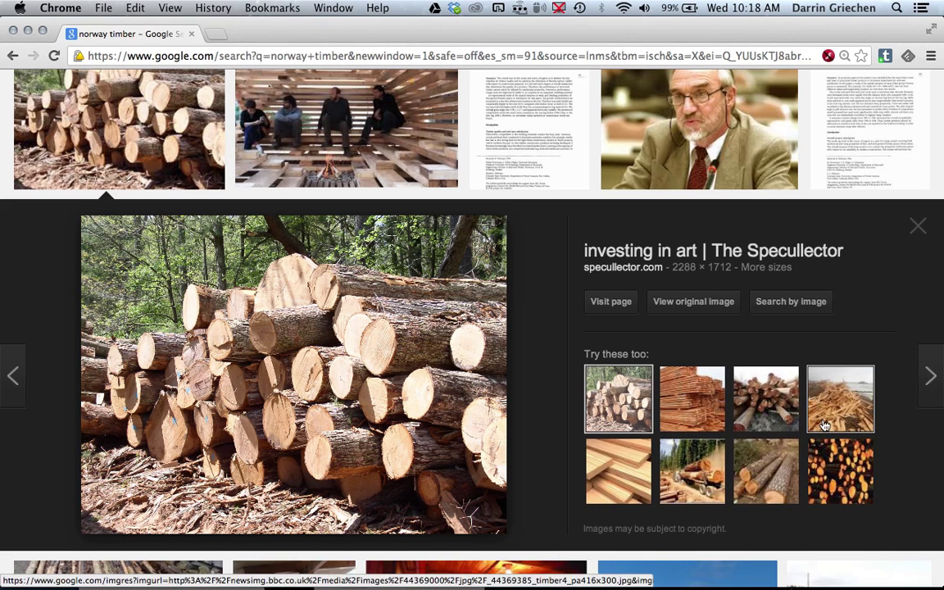
# Open the full-size cut-timber.jpg in its own tab, then minimize Chrome
pyautogui.click(696, 302)
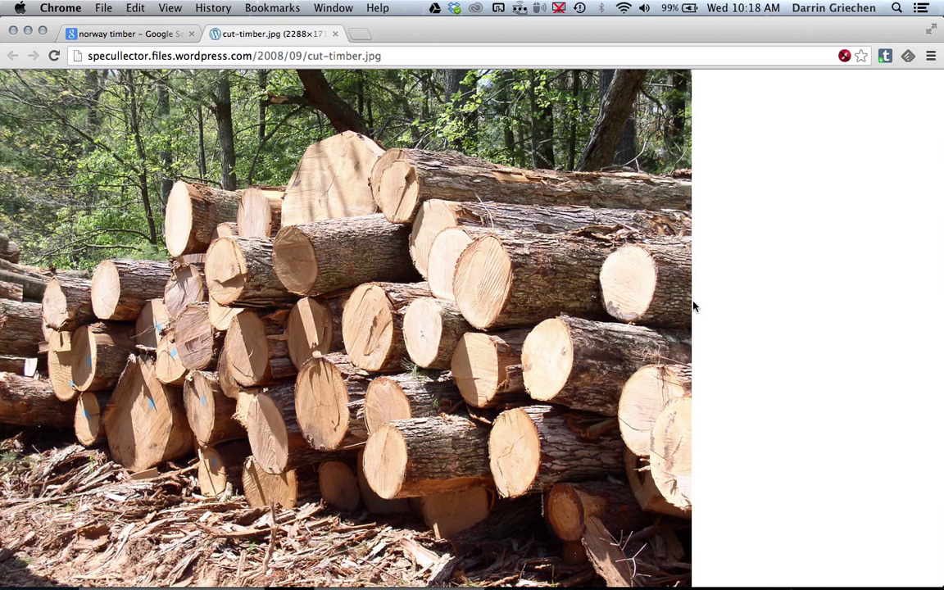
pyautogui.rightClick(431, 271)
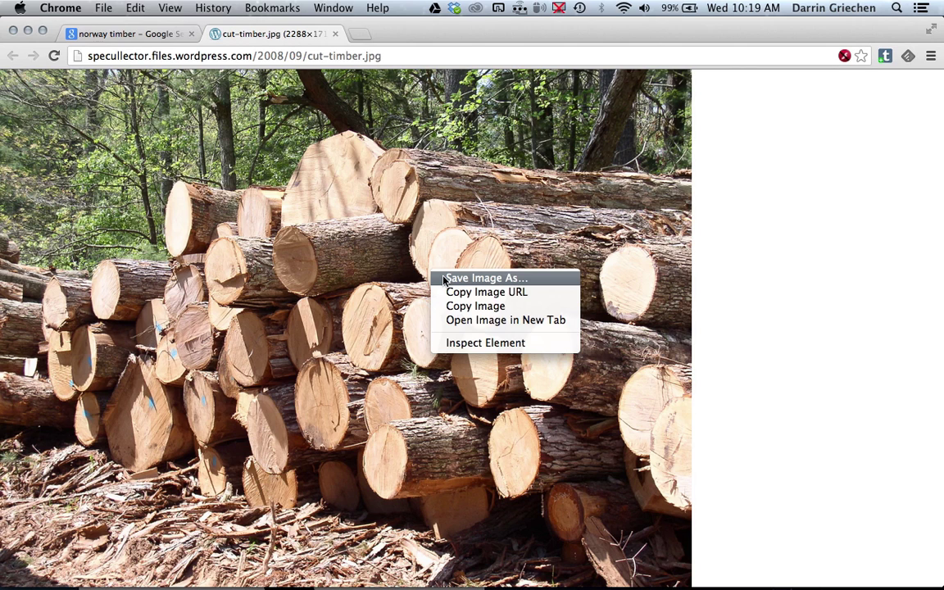
pyautogui.click(768, 245)
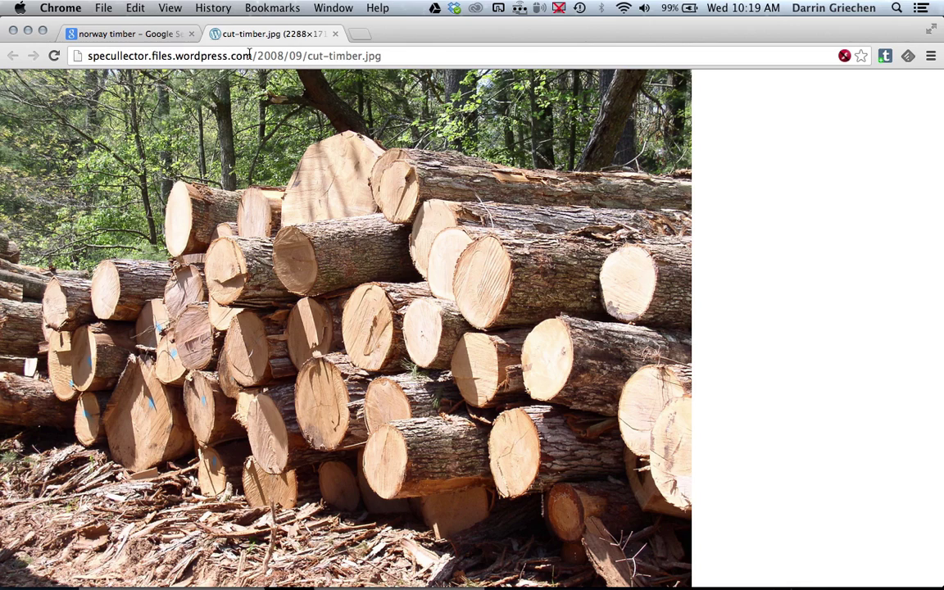
pyautogui.click(136, 37)
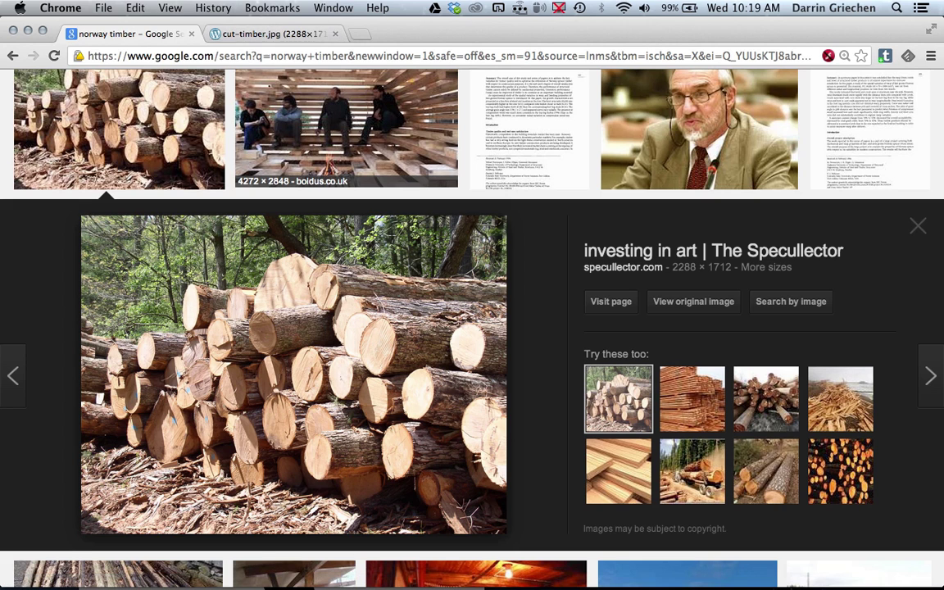
pyautogui.click(29, 30)
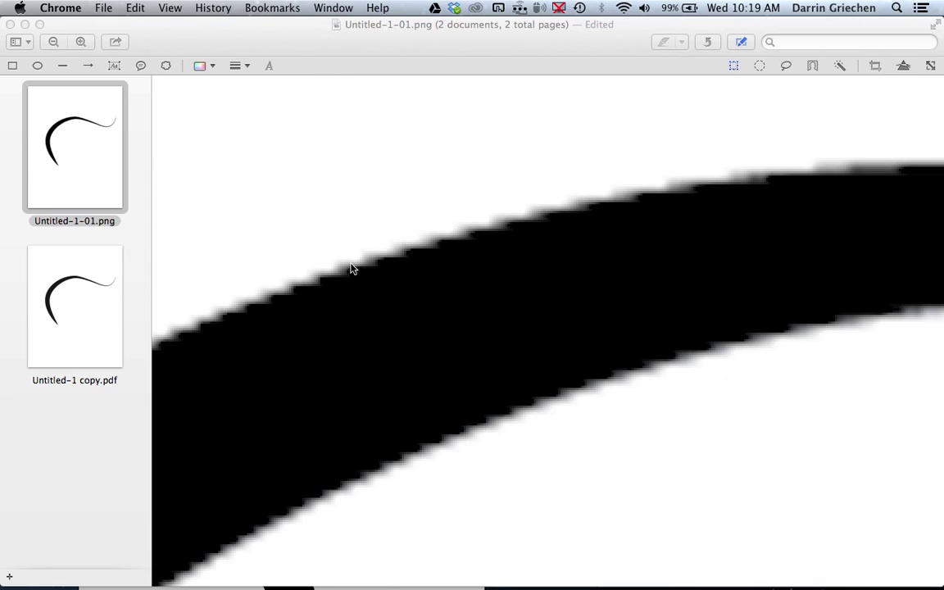
# Return to Photoshop and open Dovrefjell National Park background.jpg from the Collage Lesson folder
pyautogui.hotkey('ctrl', 'Left')
pyautogui.hotkey('ctrl', 'Right')
pyautogui.hotkey('ctrl', 'Right')
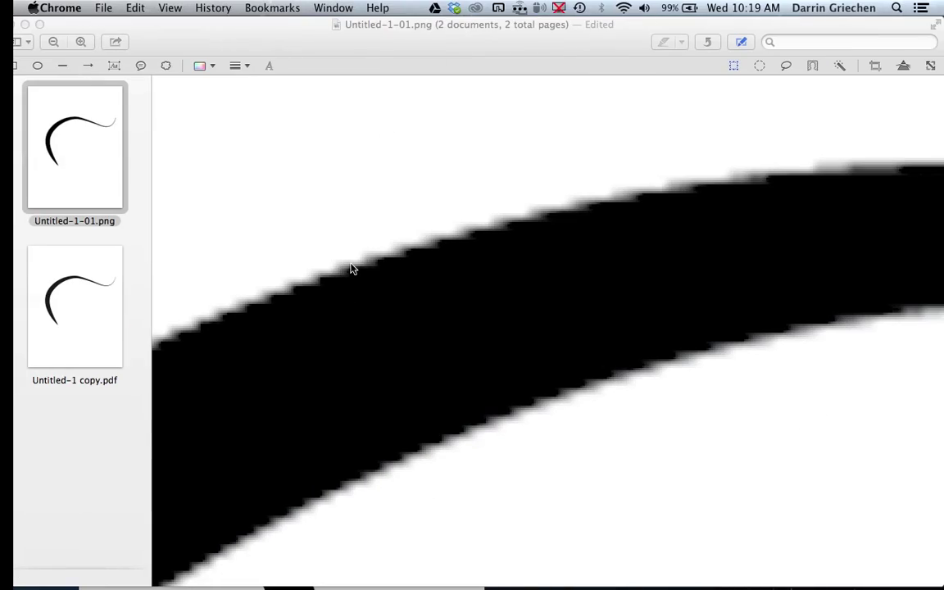
pyautogui.hotkey('ctrl', 'Right')
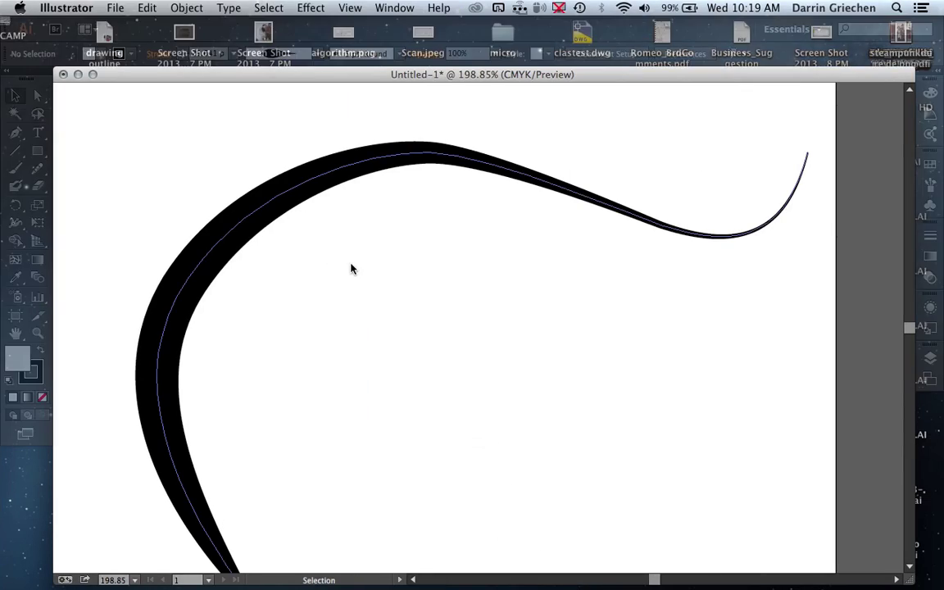
pyautogui.hotkey('ctrl', 'Left')
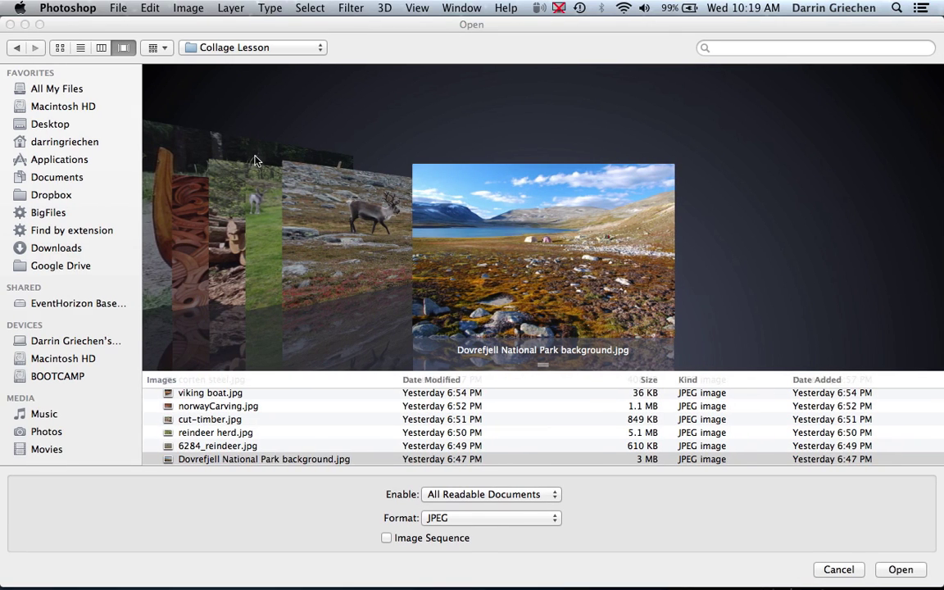
pyautogui.click(102, 49)
pyautogui.click(102, 49)
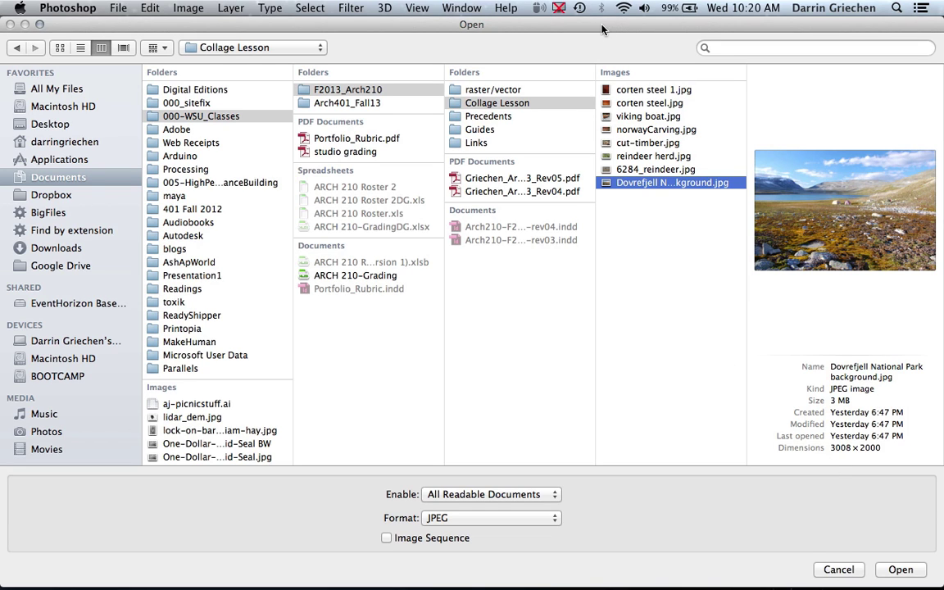
pyautogui.moveTo(601, 30)
pyautogui.mouseDown()
pyautogui.moveTo(601, 74)
pyautogui.moveTo(727, 65)
pyautogui.mouseUp()
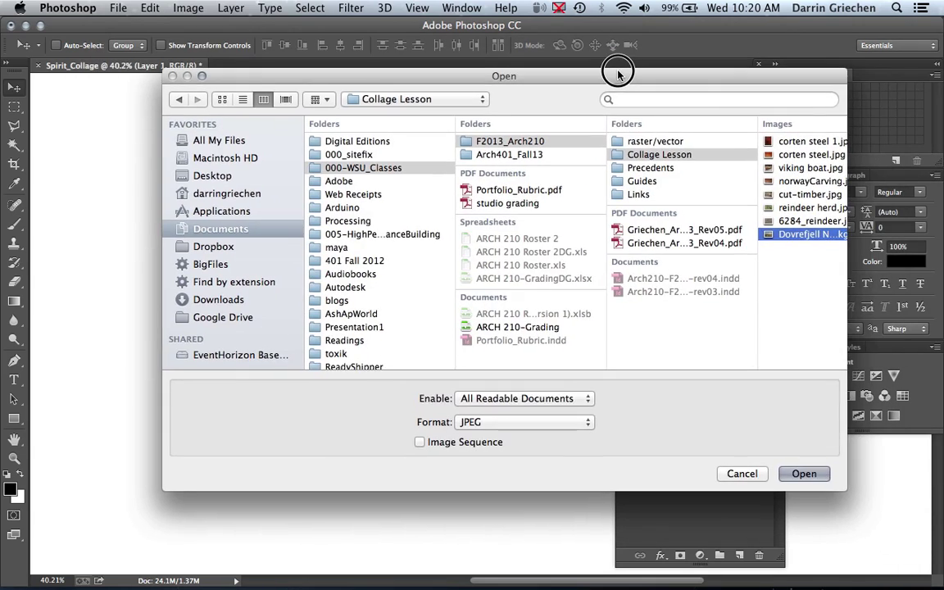
pyautogui.moveTo(726, 66); pyautogui.dragTo(618, 74)
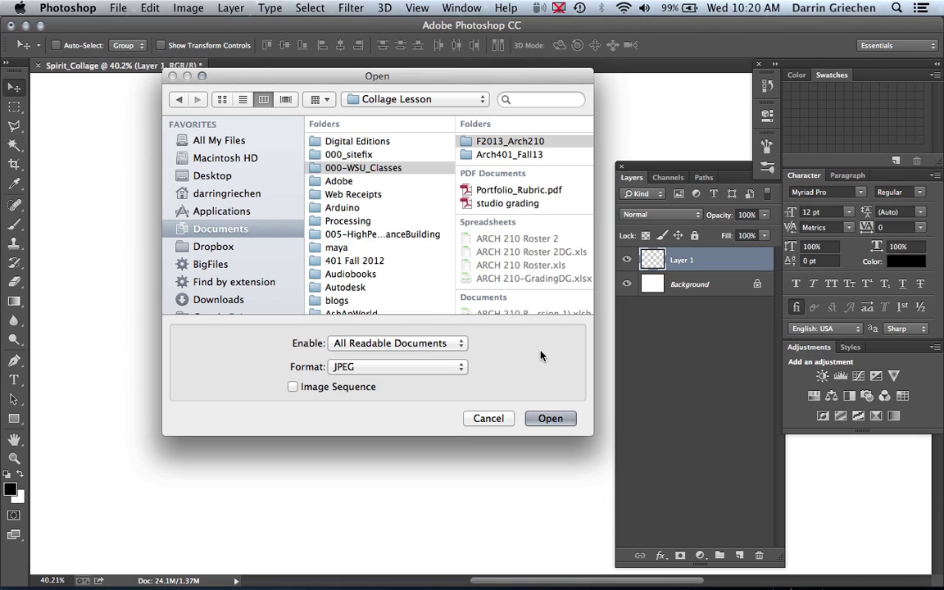
pyautogui.hscroll(5, 541, 202)
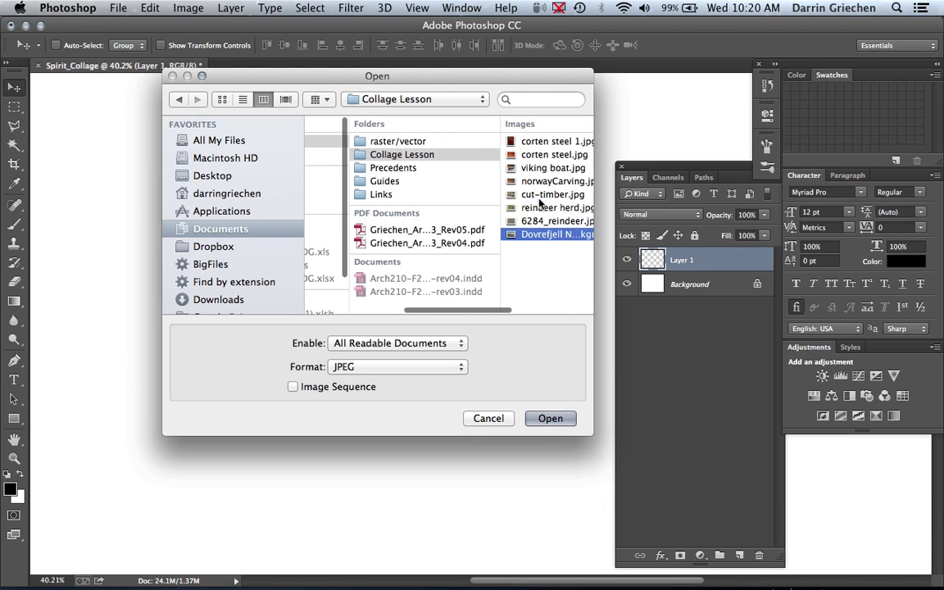
pyautogui.hscroll(1, 540, 203)
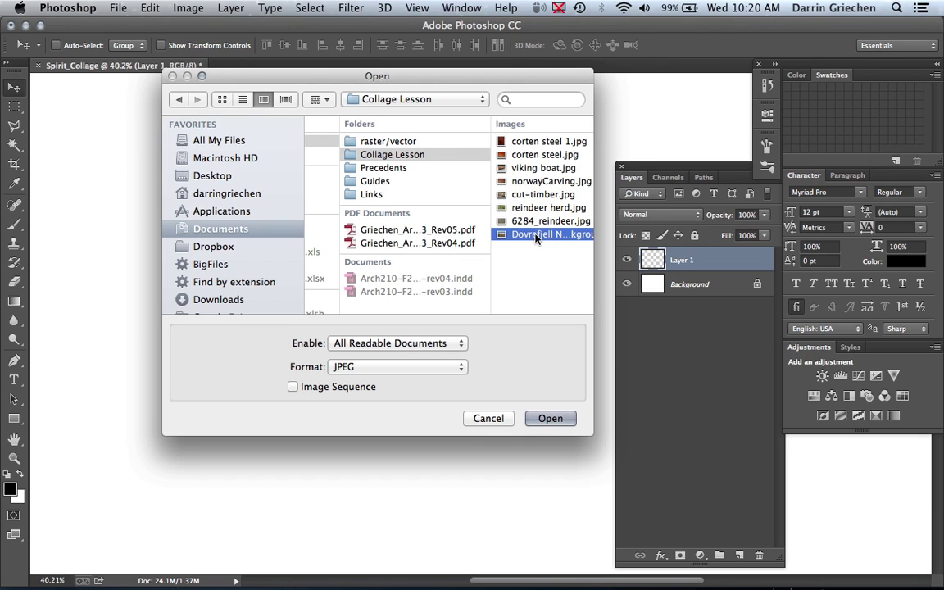
pyautogui.click(537, 235)
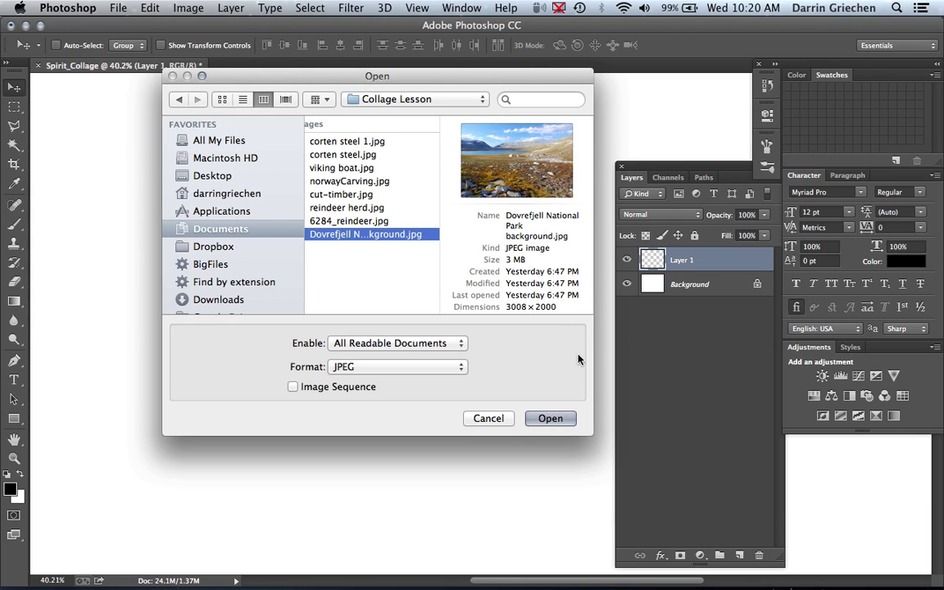
pyautogui.click(552, 420)
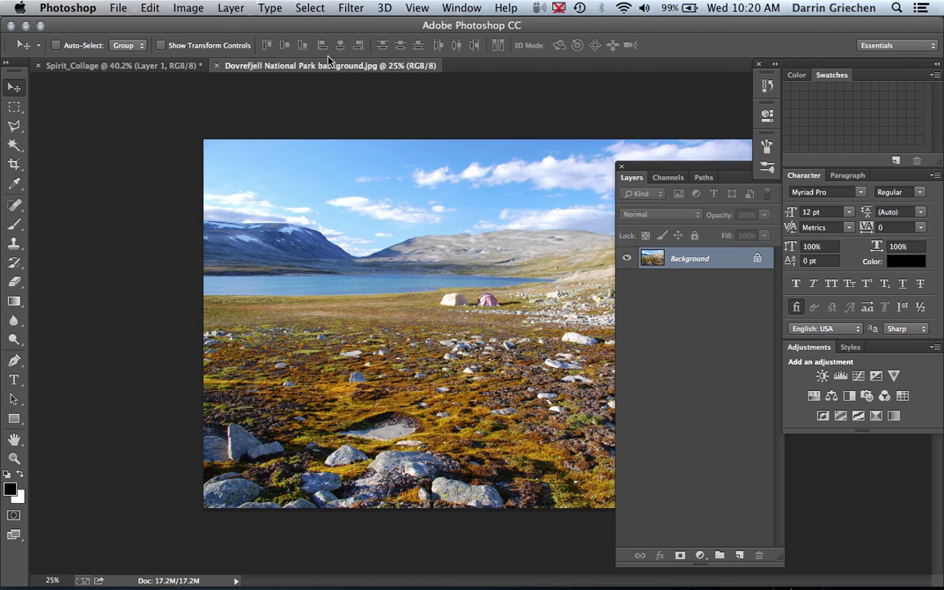
# Re-dock the Dovrefjell photo as a tab and select the Polygonal Lasso tool
pyautogui.moveTo(302, 66)
pyautogui.mouseDown()
pyautogui.moveTo(385, 109)
pyautogui.moveTo(417, 111)
pyautogui.mouseUp()
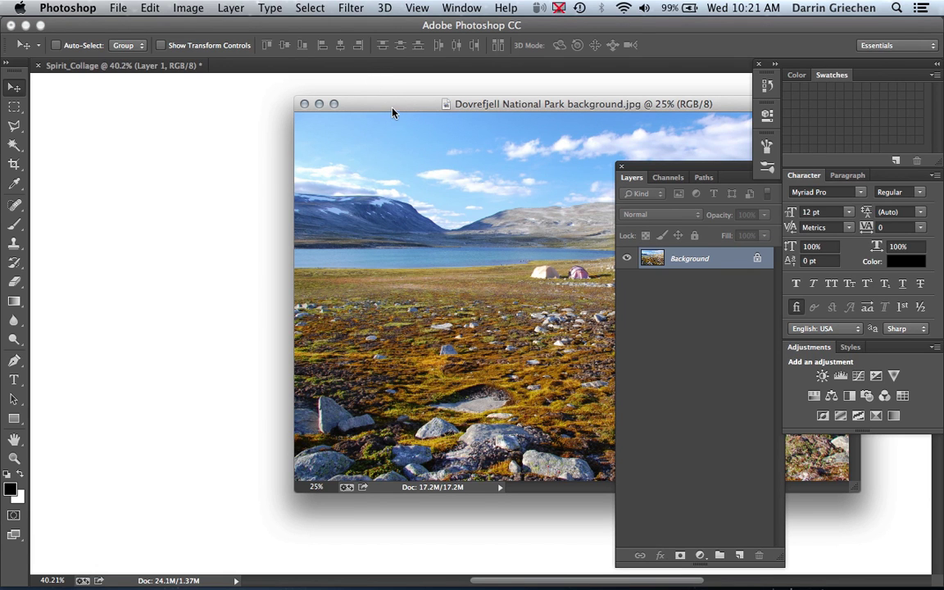
pyautogui.moveTo(398, 103); pyautogui.dragTo(351, 68)
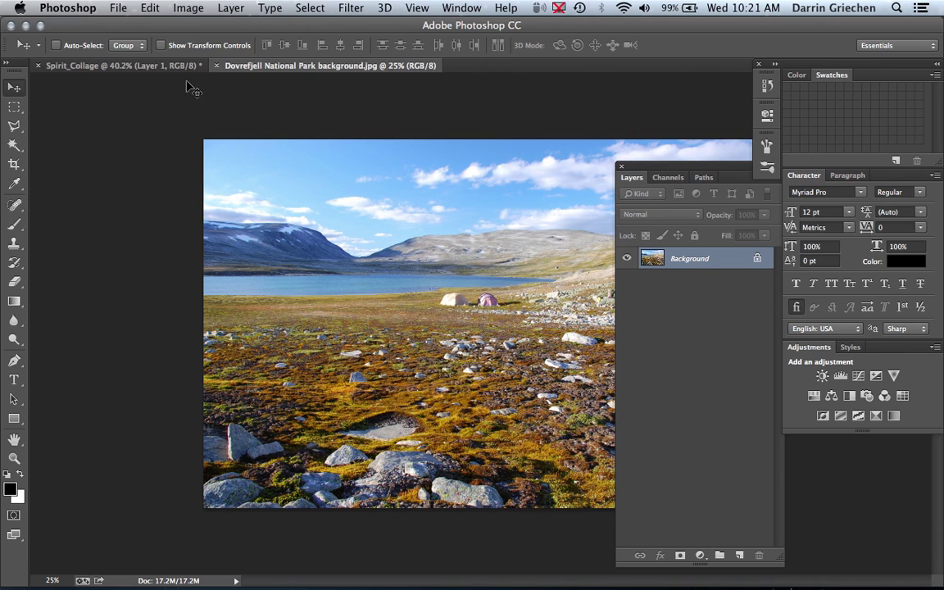
pyautogui.click(152, 67)
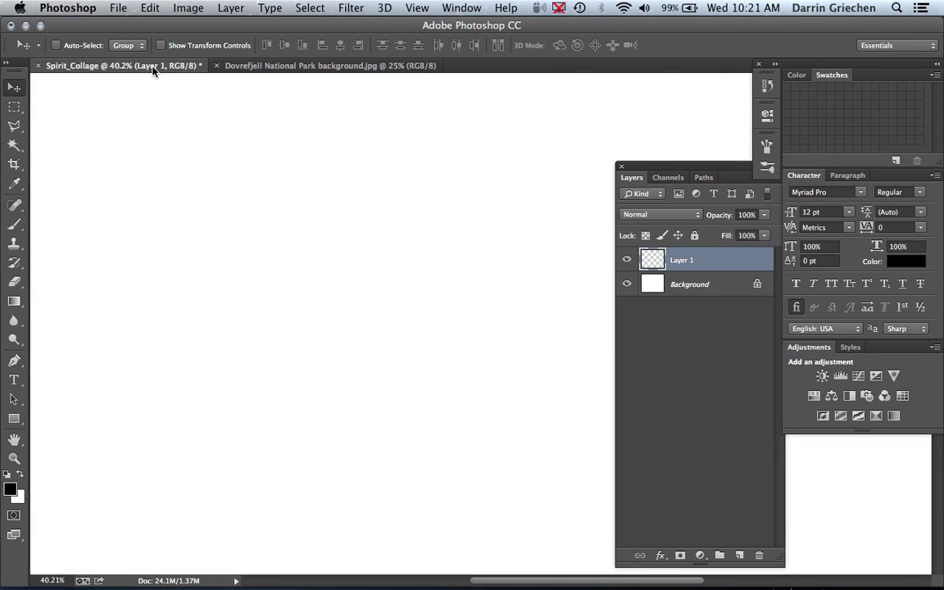
pyautogui.click(287, 70)
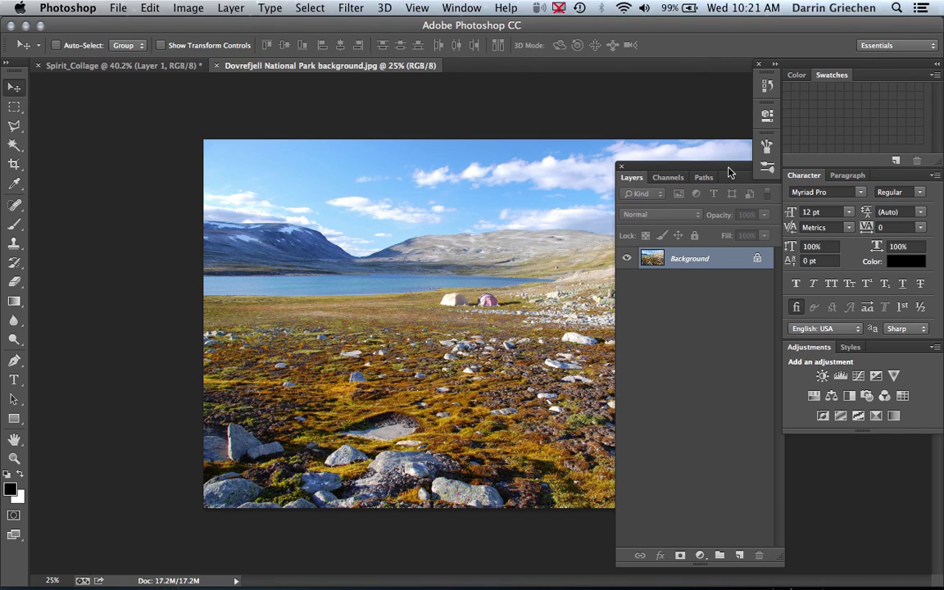
pyautogui.moveTo(733, 174)
pyautogui.mouseDown()
pyautogui.moveTo(735, 188)
pyautogui.moveTo(839, 222)
pyautogui.moveTo(789, 205)
pyautogui.mouseUp()
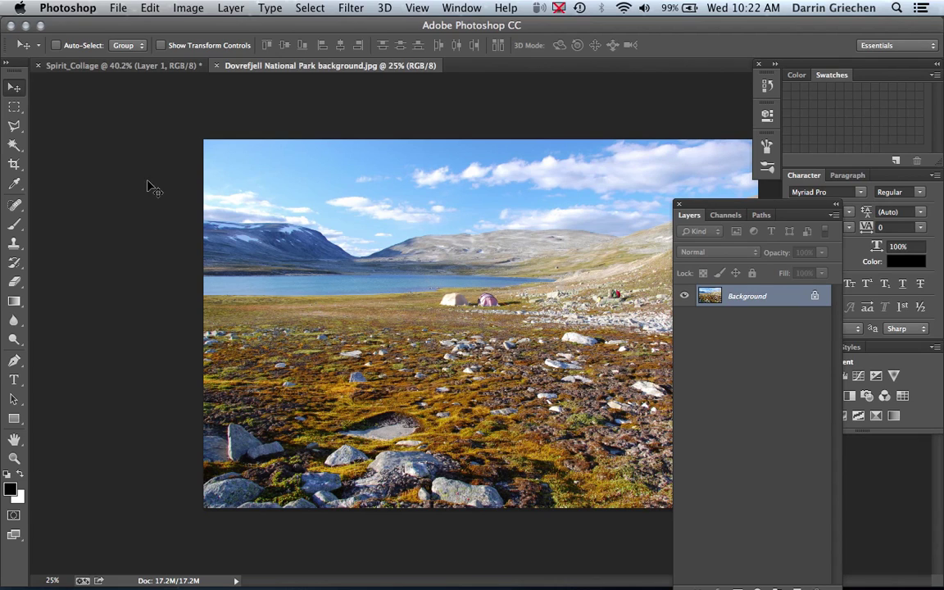
pyautogui.click(13, 127)
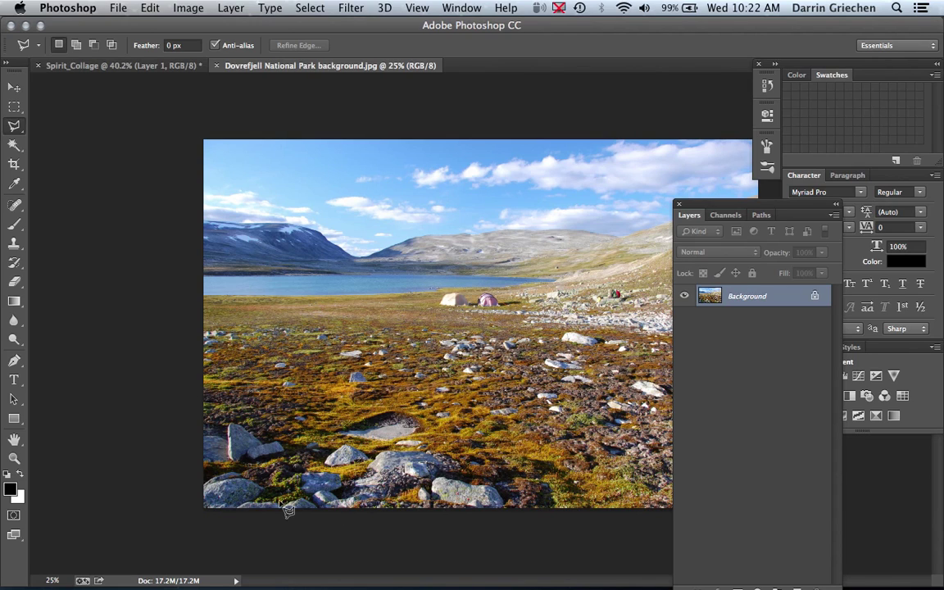
# Outline the rocky lower-left foreground of the Dovrefjell photo with the Polygonal Lasso
pyautogui.click(196, 395)
pyautogui.click(363, 394)
pyautogui.click(485, 440)
pyautogui.click(529, 468)
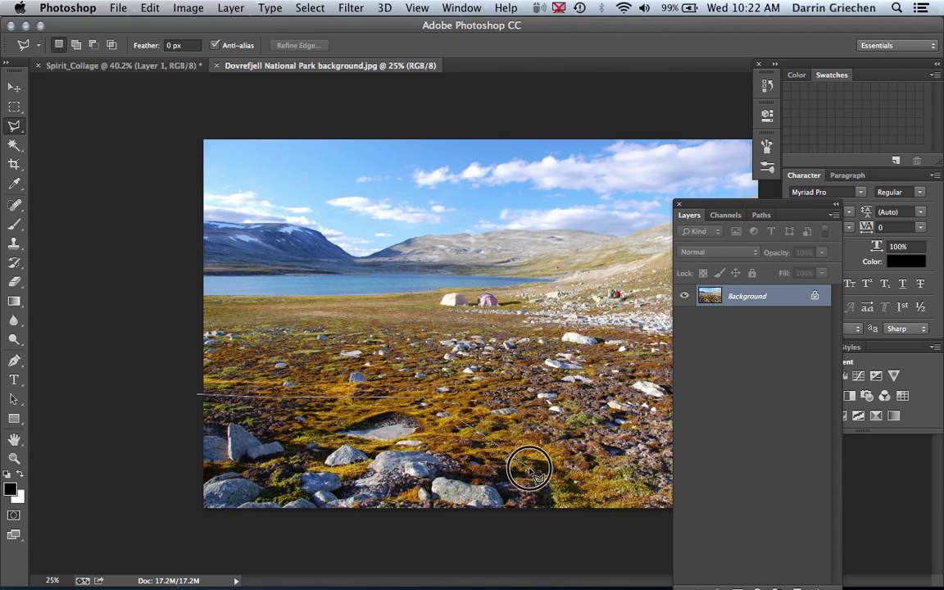
pyautogui.click(580, 517)
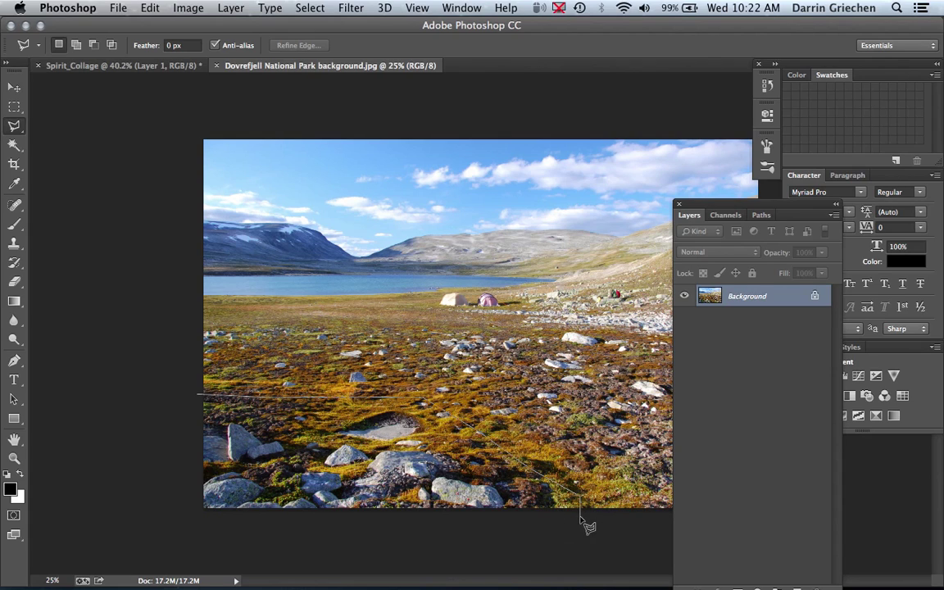
pyautogui.click(182, 518)
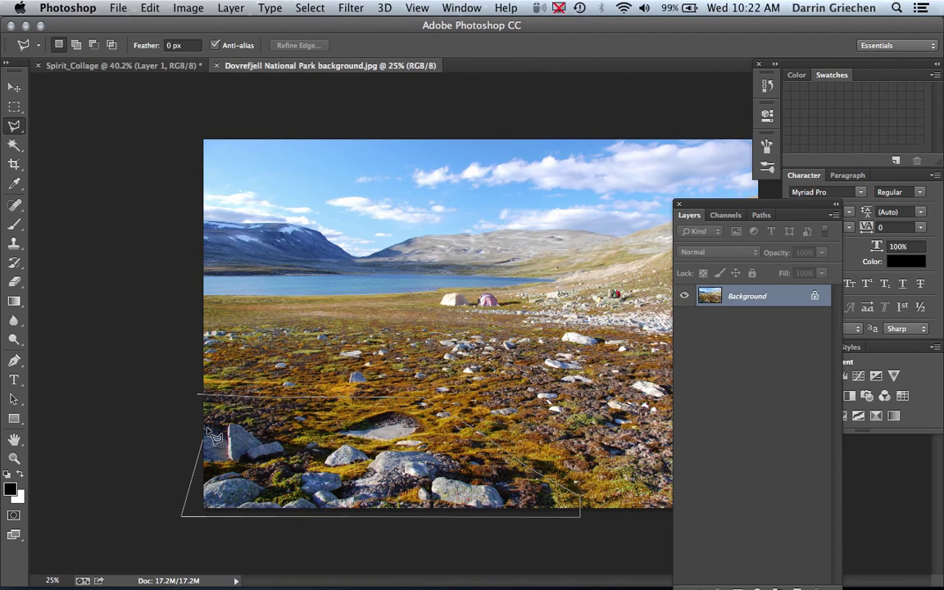
pyautogui.click(198, 398)
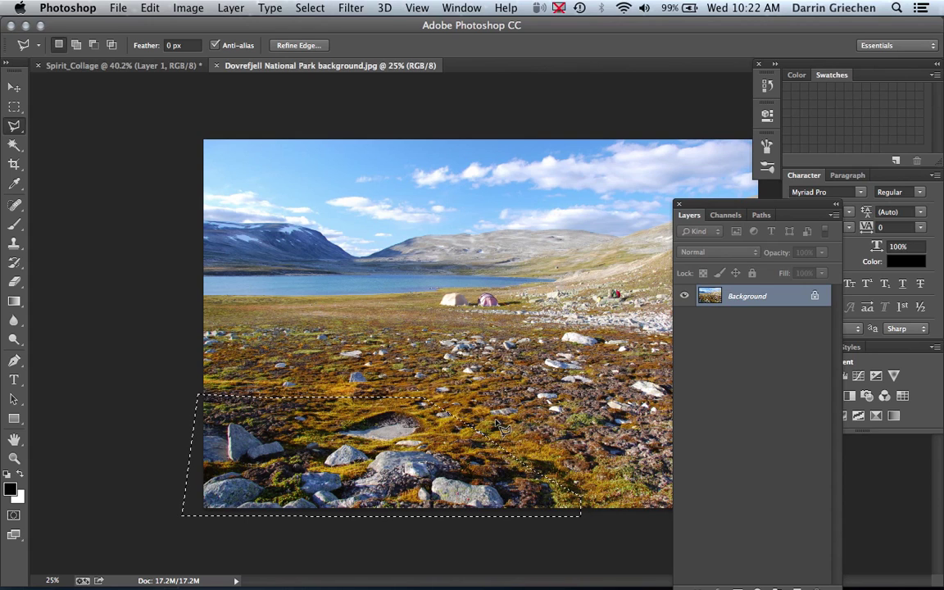
# Copy the foreground selection with Edit > Copy and switch to Spirit_Collage
pyautogui.click(149, 8)
pyautogui.click(162, 124)
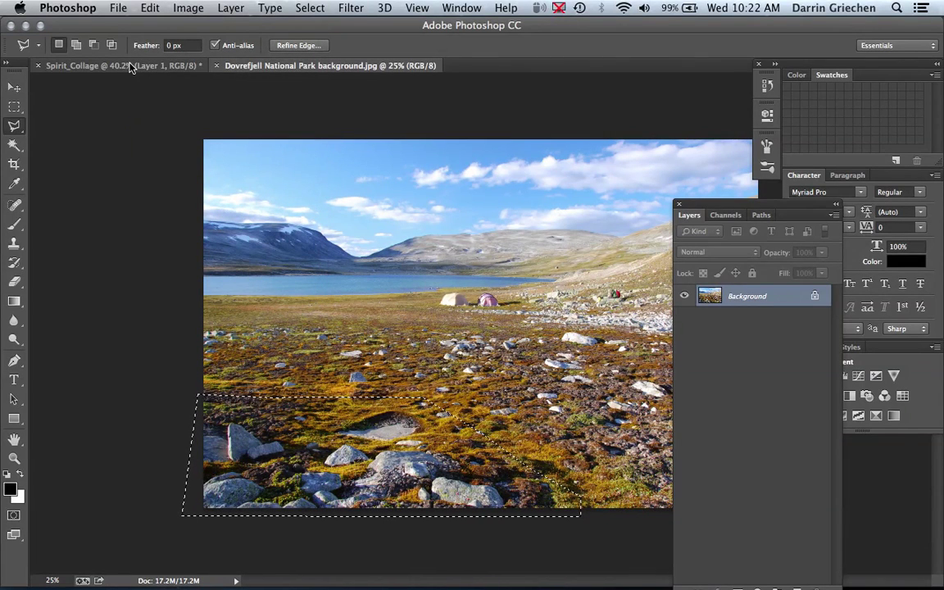
pyautogui.click(129, 66)
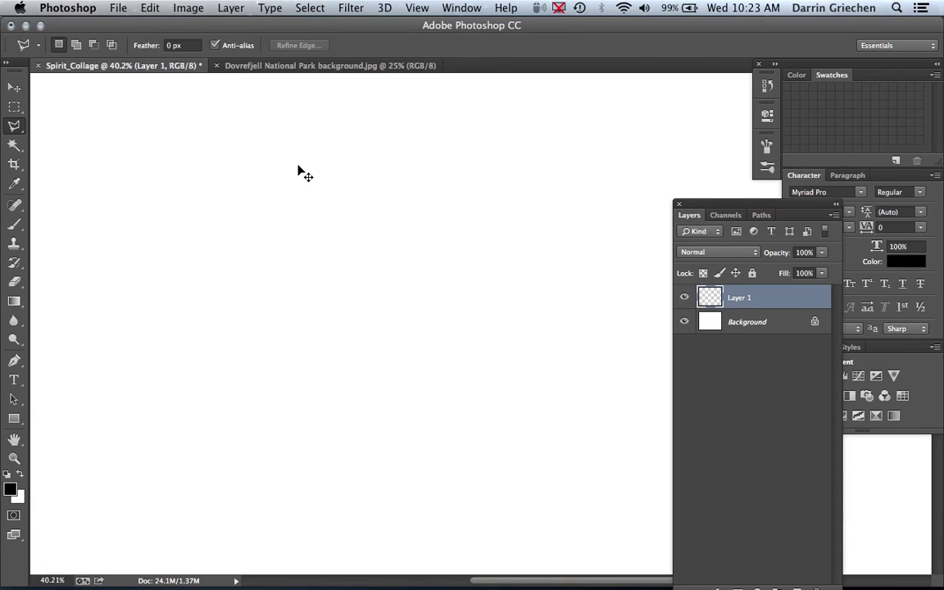
# Paste the rocks into Spirit_Collage as Layer 1, add empty Layer 2, then return to Dovrefjell
pyautogui.hotkey('ctrl', 'v')
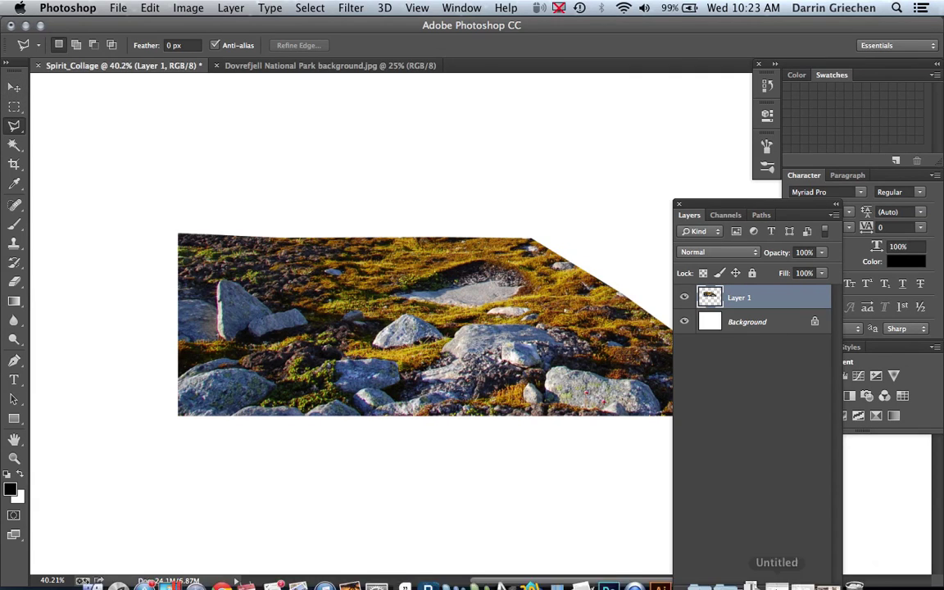
pyautogui.moveTo(765, 207); pyautogui.dragTo(764, 189)
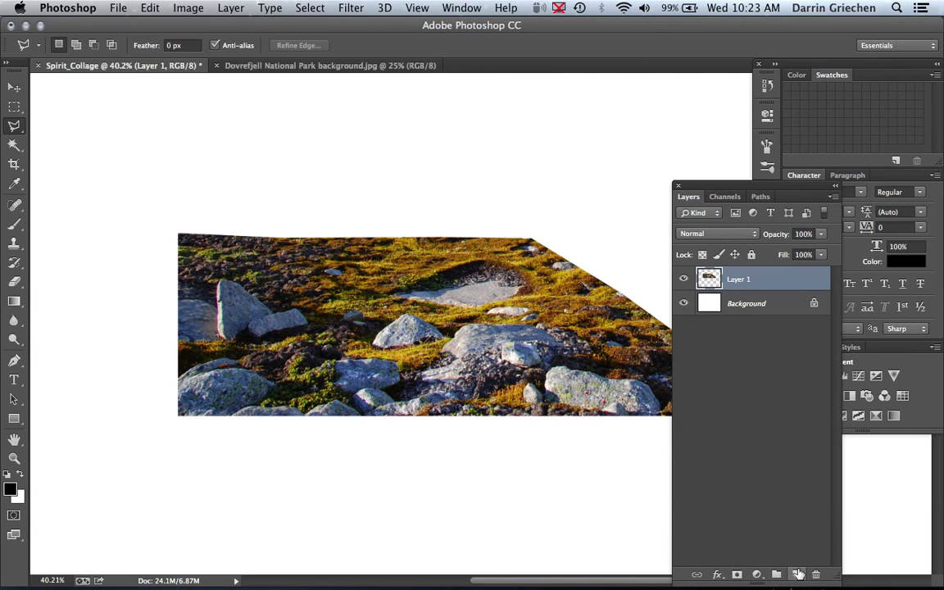
pyautogui.click(797, 575)
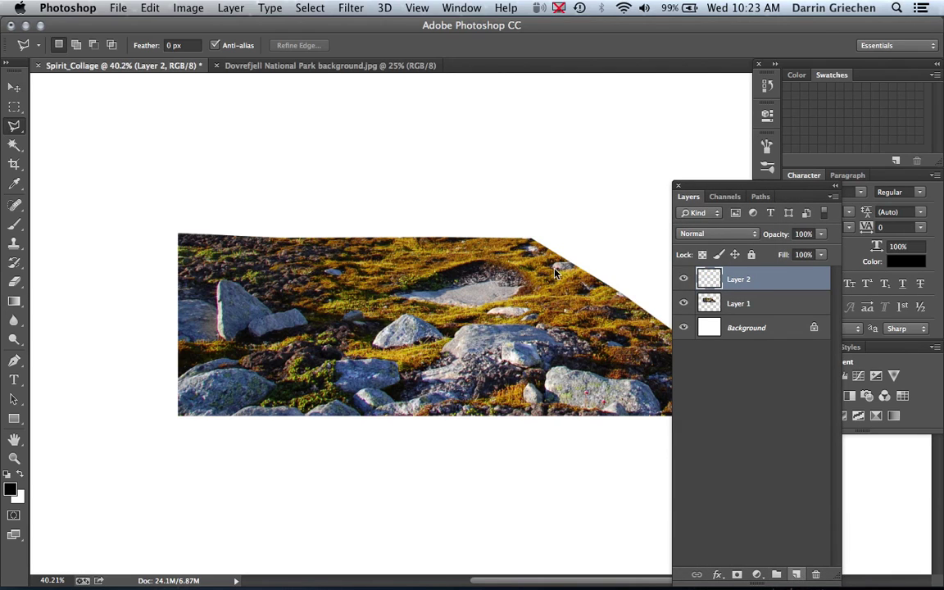
pyautogui.click(326, 66)
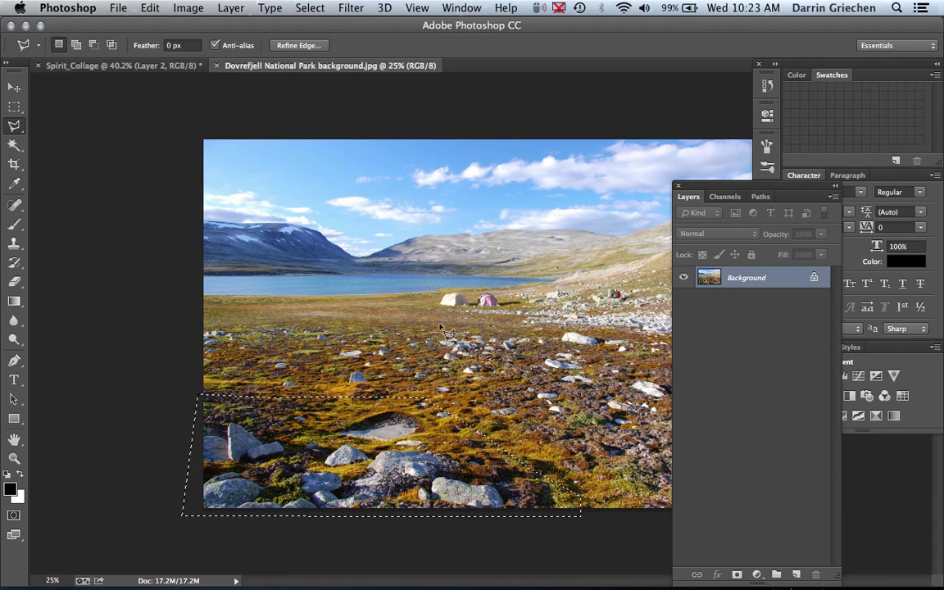
# Select a strip of flat grassy ground and paste it onto Layer 2 of Spirit_Collage
pyautogui.click(205, 297)
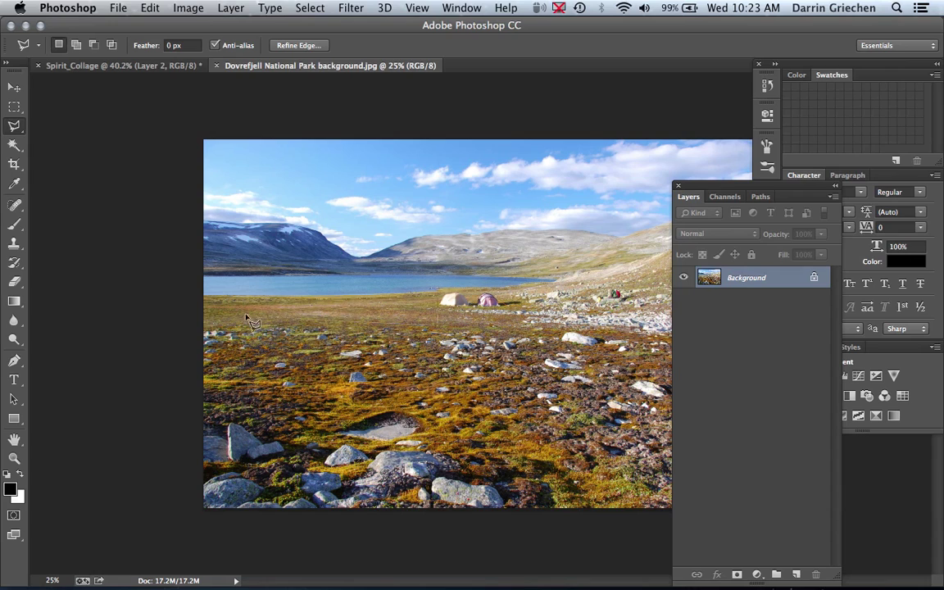
pyautogui.click(205, 327)
pyautogui.doubleClick(210, 300)
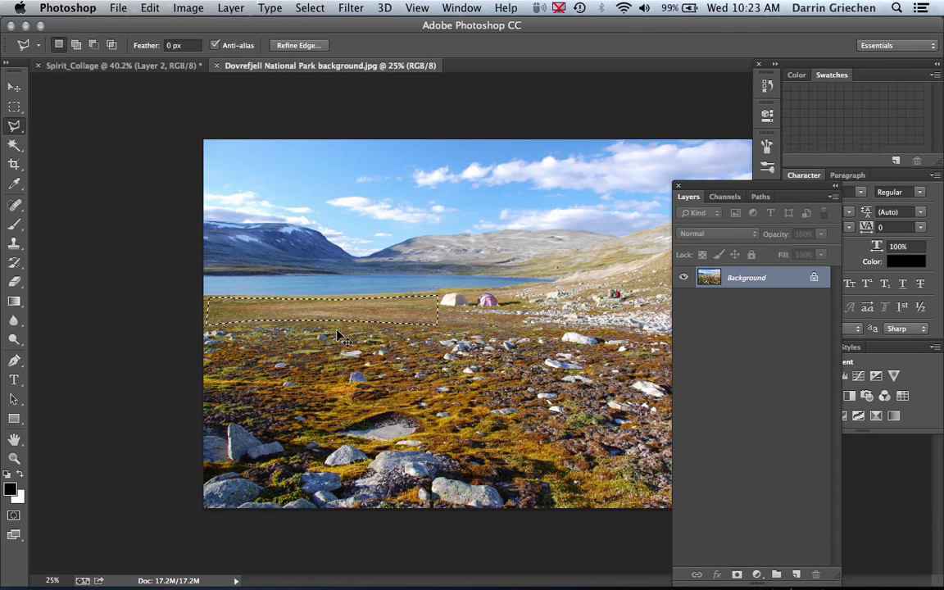
pyautogui.click(146, 65)
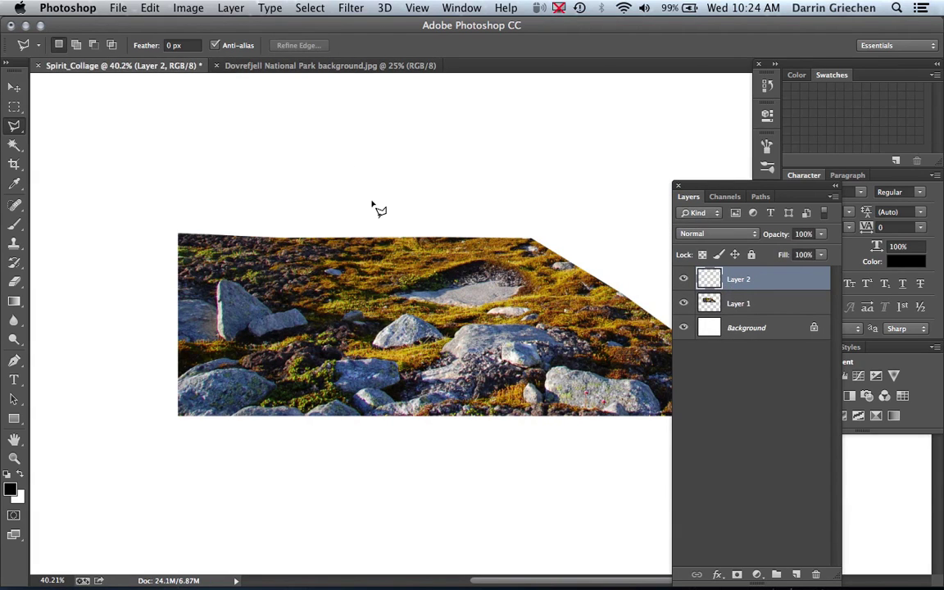
pyautogui.press('super+v')
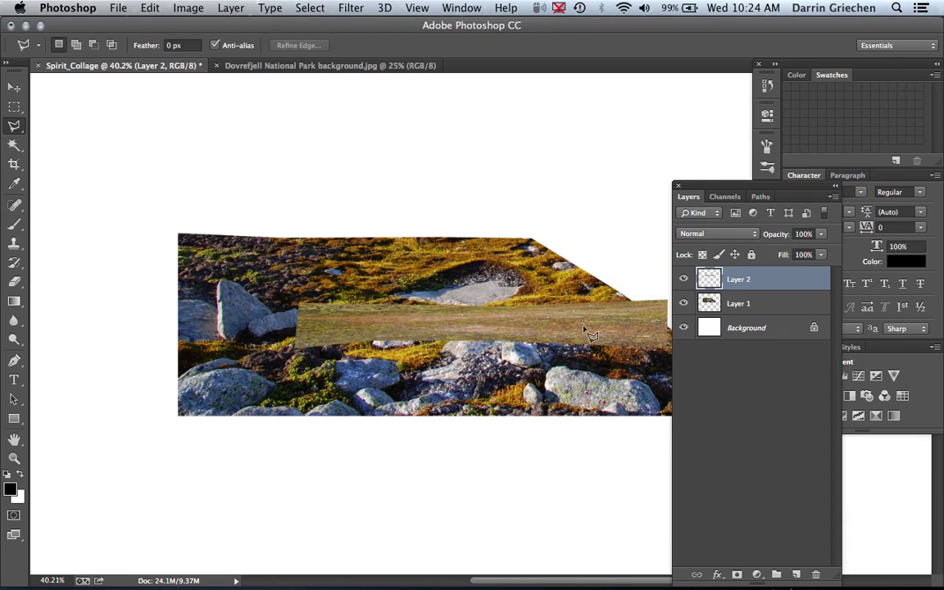
# Back in Dovrefjell, deselect and start outlining a strip of lake along the shoreline
pyautogui.click(322, 65)
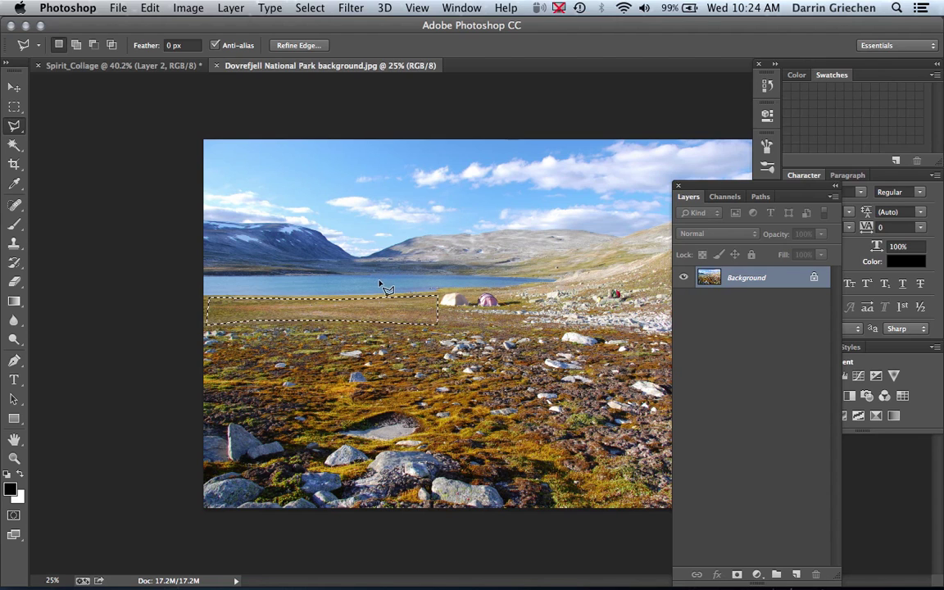
pyautogui.click(221, 287)
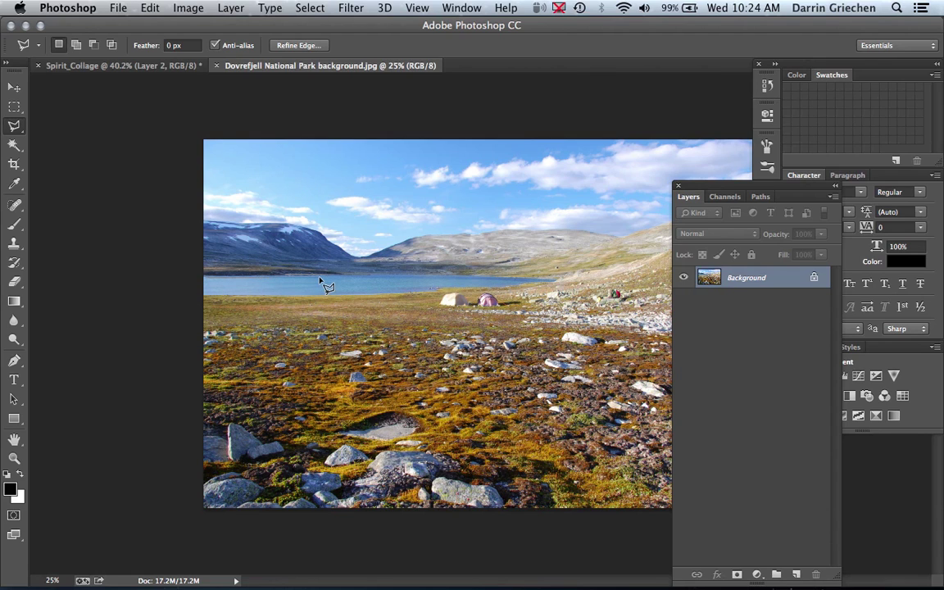
pyautogui.click(485, 281)
pyautogui.click(451, 281)
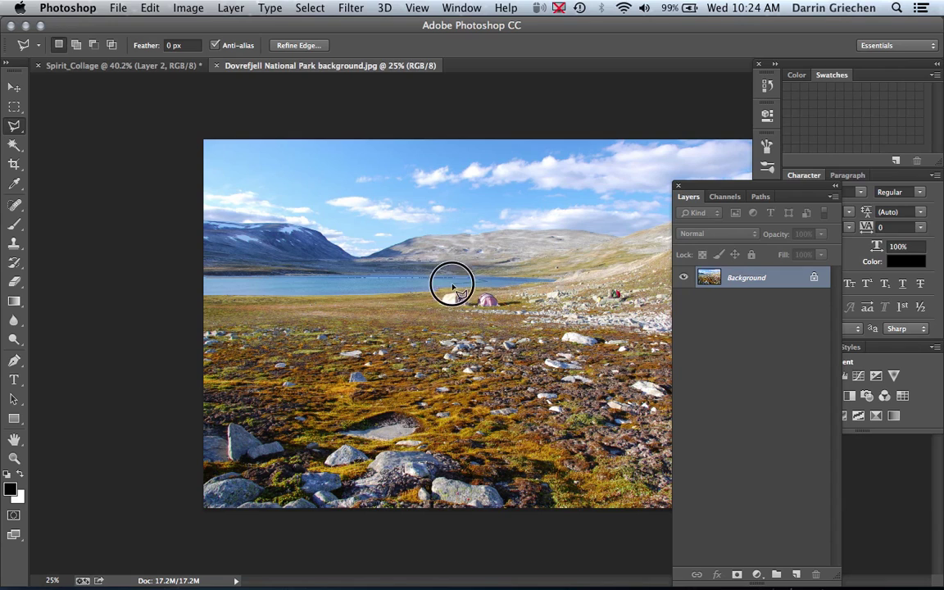
pyautogui.click(354, 293)
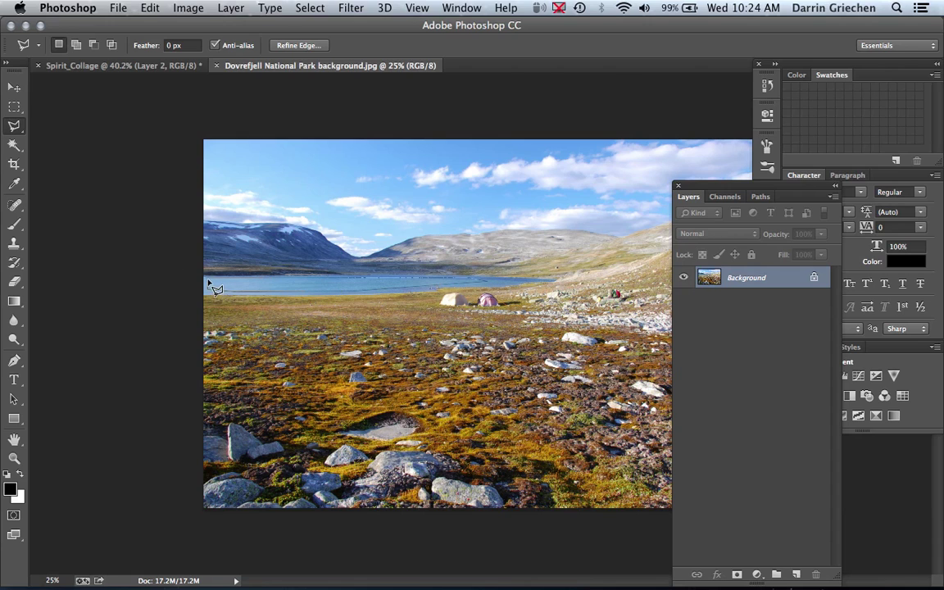
# Close the lake-strip outline and add Layer 3 in Spirit_Collage for the water
pyautogui.click(210, 286)
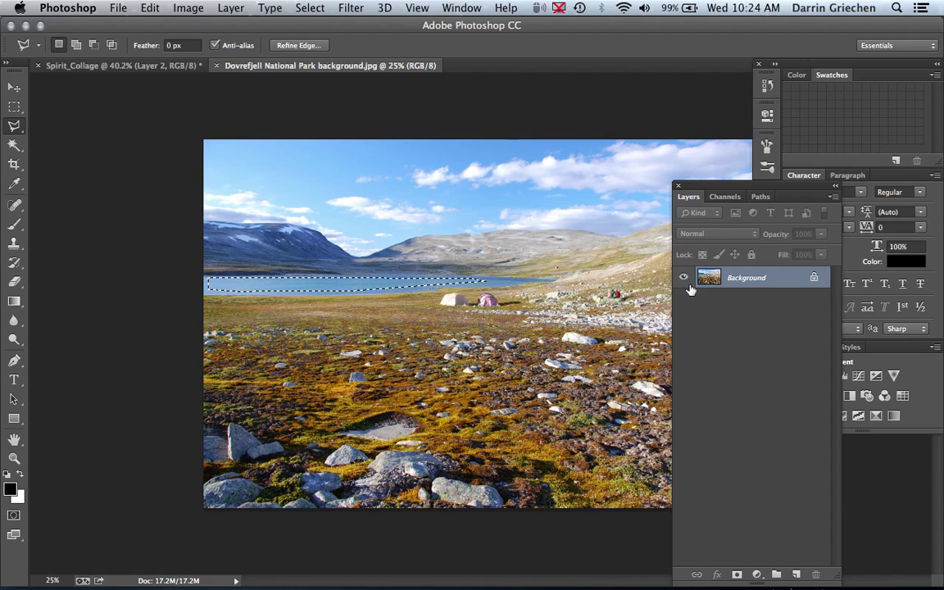
pyautogui.click(164, 68)
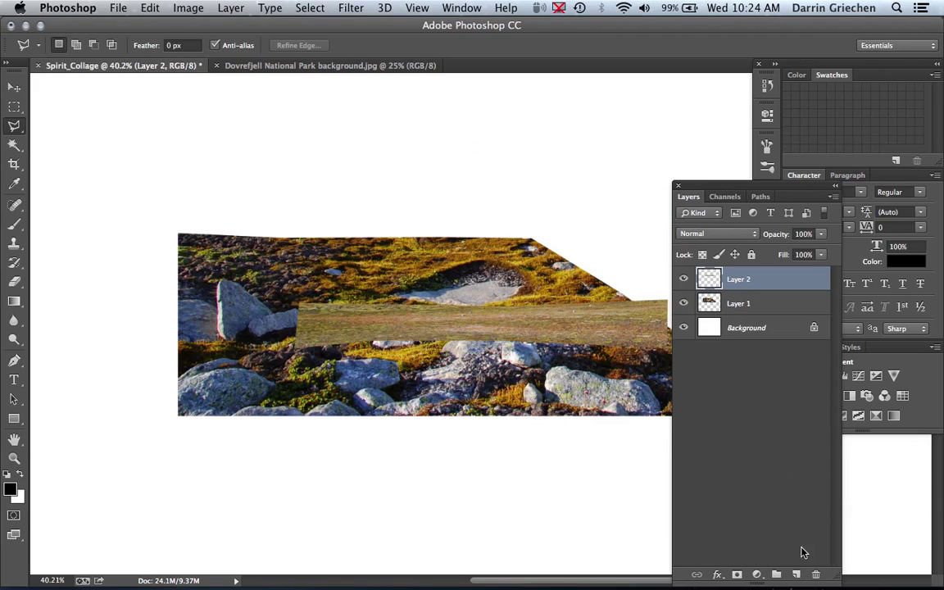
pyautogui.click(797, 575)
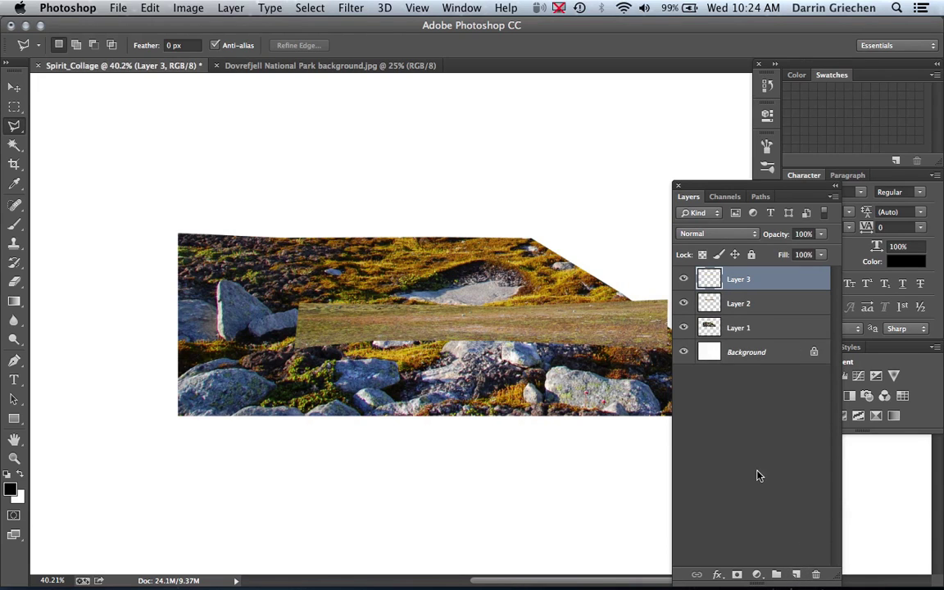
pyautogui.click(14, 88)
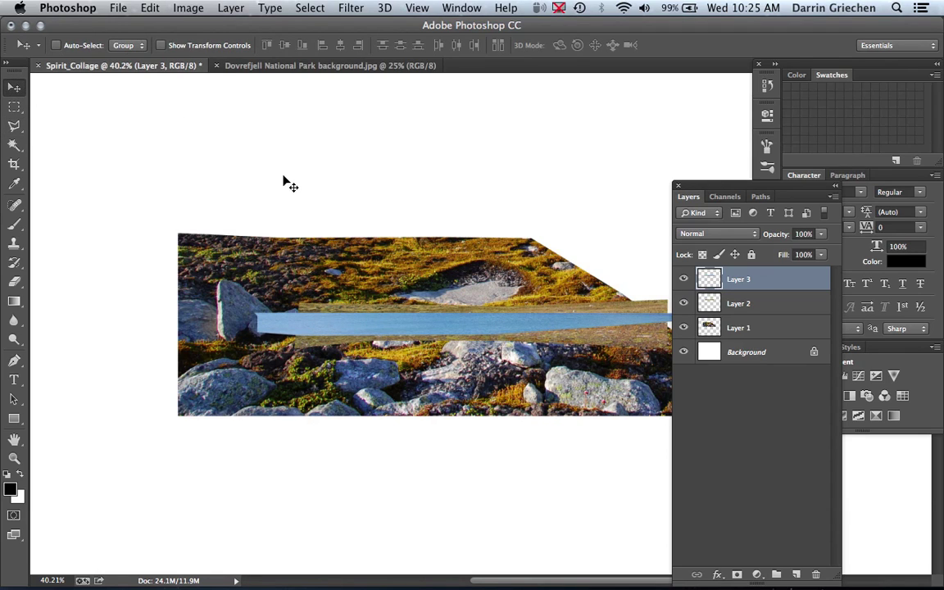
# Move the water strip up, grass over the rocks' top, and rocks down-left
pyautogui.moveTo(447, 327); pyautogui.dragTo(388, 173)
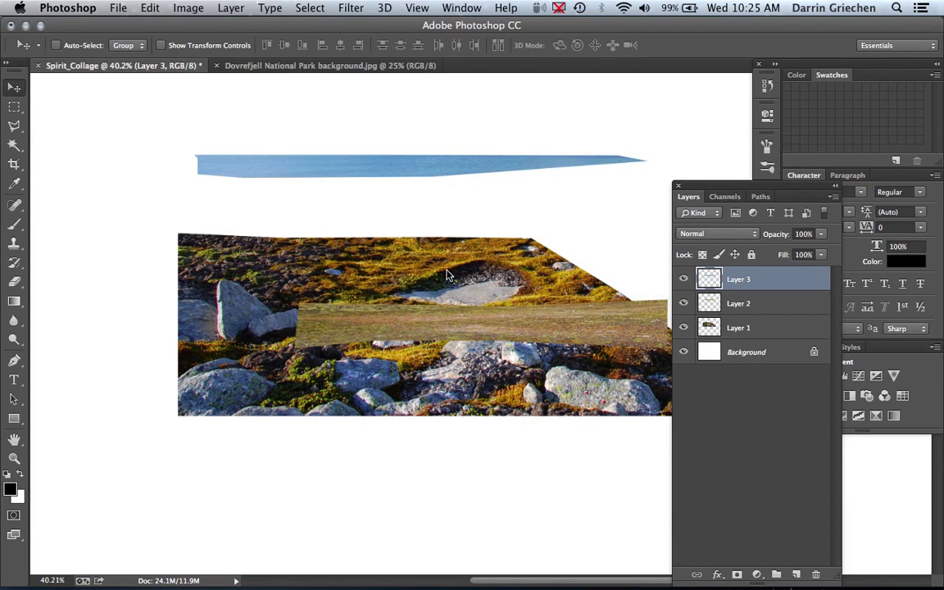
pyautogui.click(740, 309)
pyautogui.moveTo(543, 337); pyautogui.dragTo(459, 485)
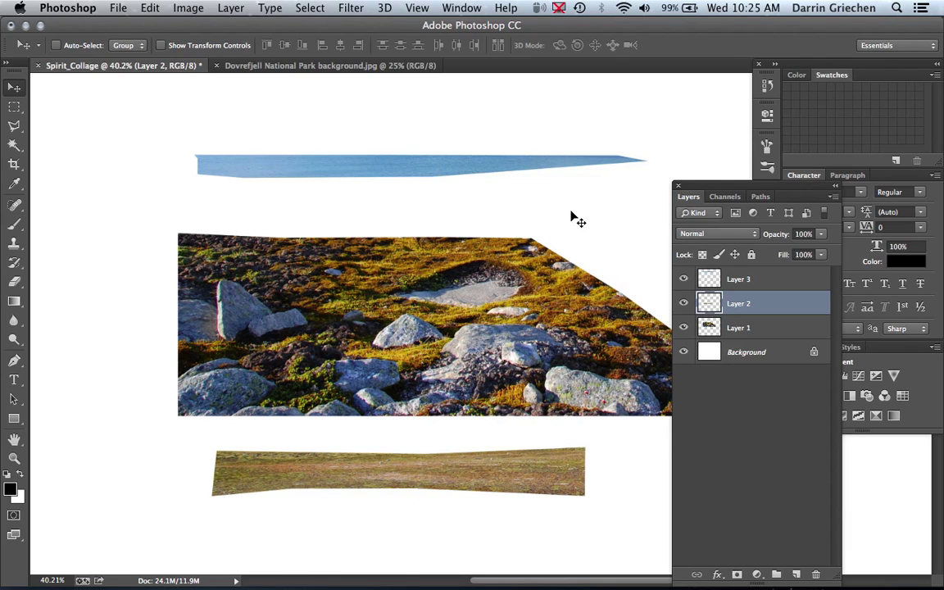
pyautogui.moveTo(508, 460); pyautogui.dragTo(529, 245)
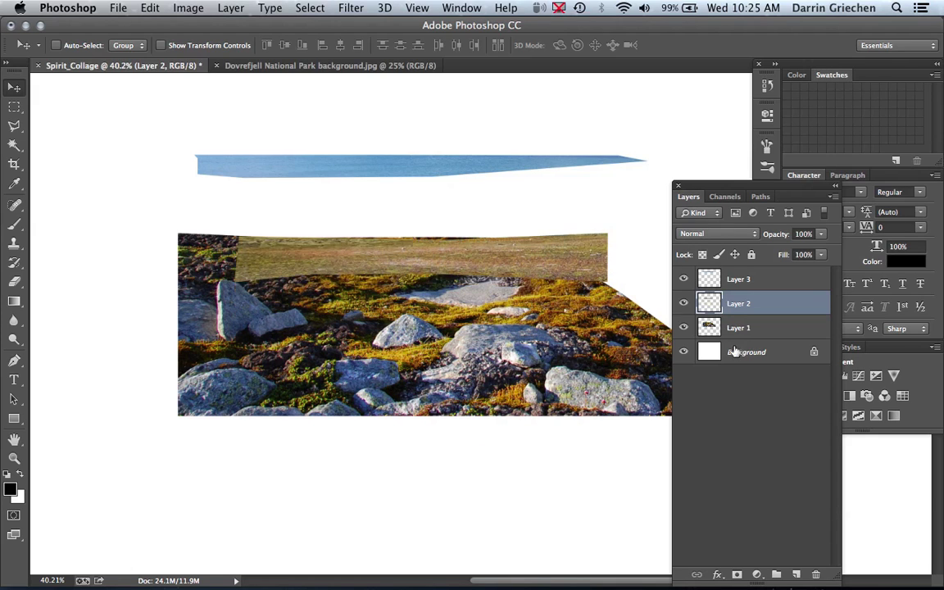
pyautogui.click(742, 333)
pyautogui.moveTo(508, 384); pyautogui.dragTo(460, 456)
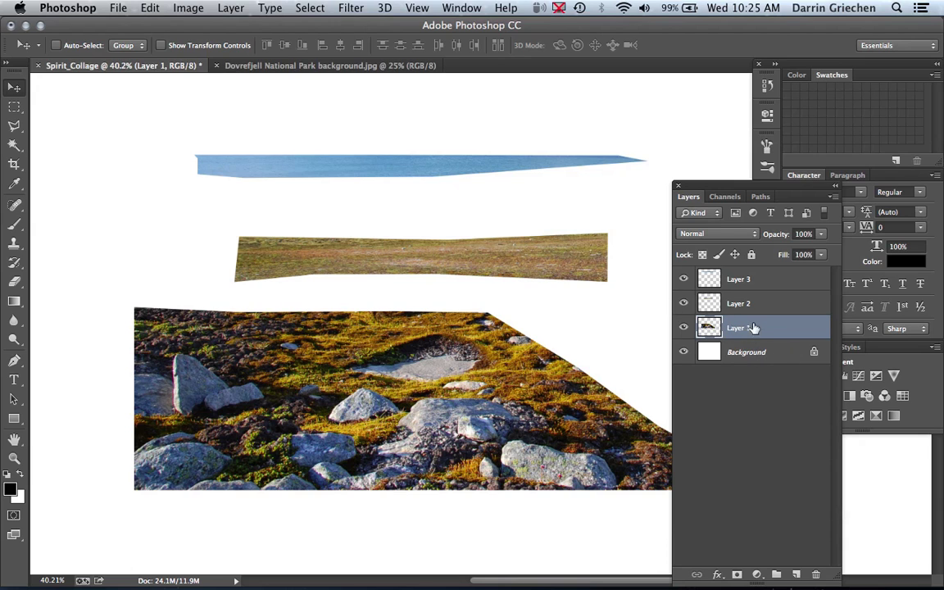
pyautogui.click(367, 69)
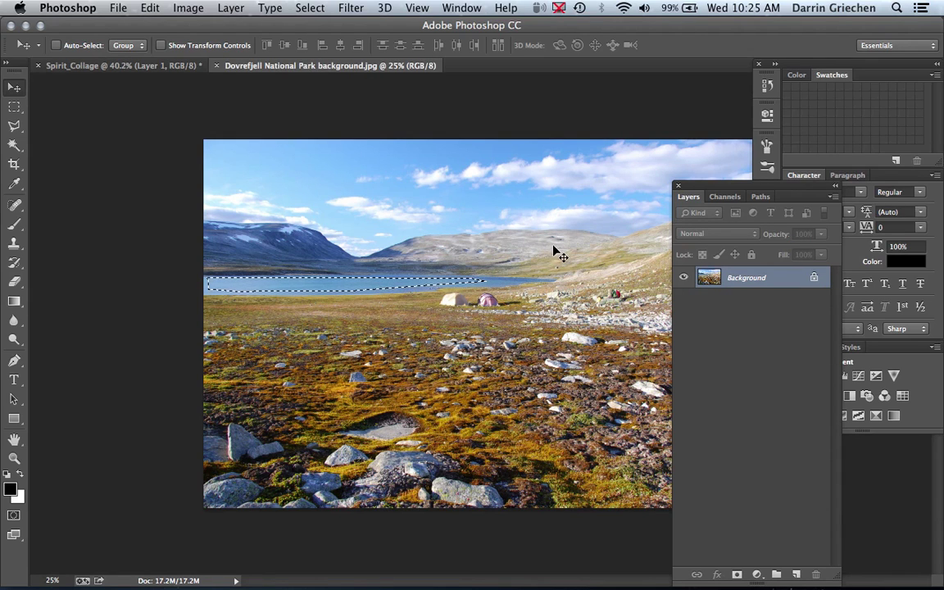
# Outline the band of sky above the Dovrefjell mountain ridge with the Polygonal Lasso, then return to Spirit_Collage
pyautogui.click(14, 127)
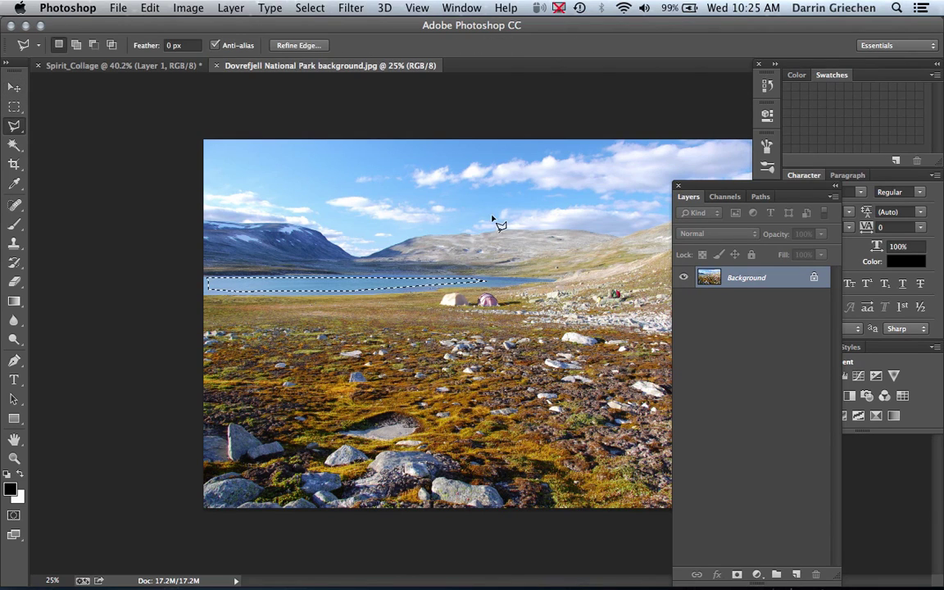
pyautogui.click(619, 232)
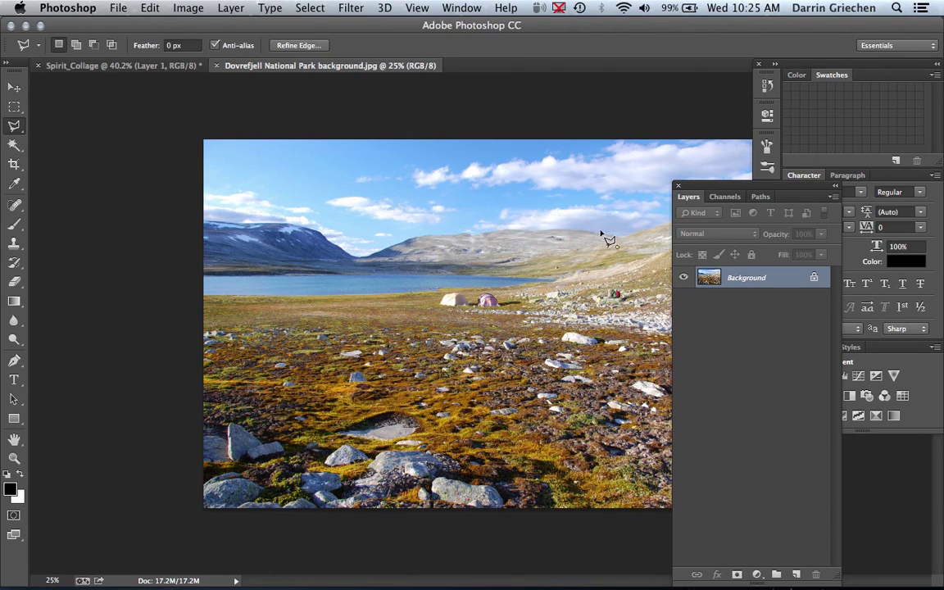
pyautogui.click(474, 222)
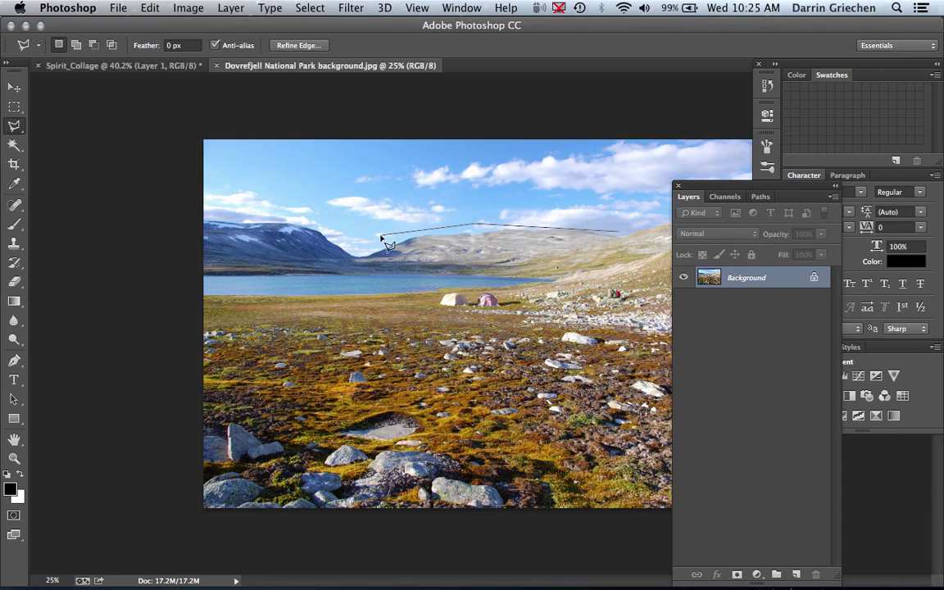
pyautogui.click(378, 236)
pyautogui.click(328, 234)
pyautogui.click(215, 207)
pyautogui.click(215, 145)
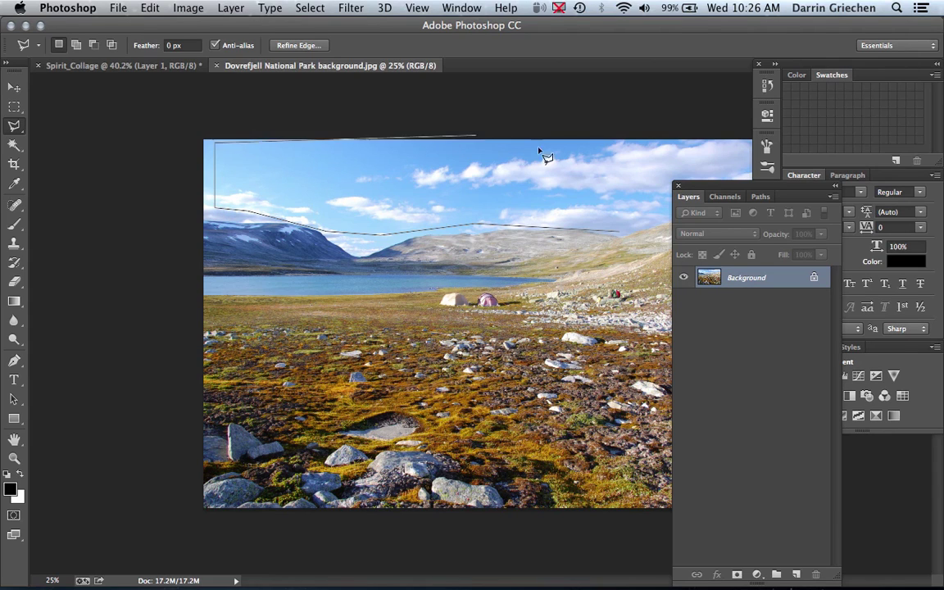
pyautogui.click(736, 152)
pyautogui.click(740, 178)
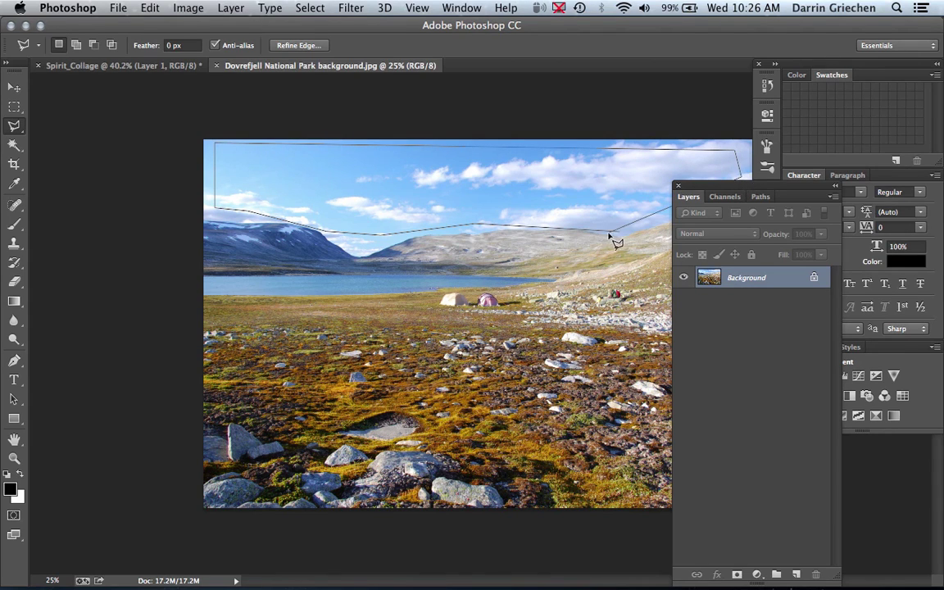
pyautogui.click(623, 236)
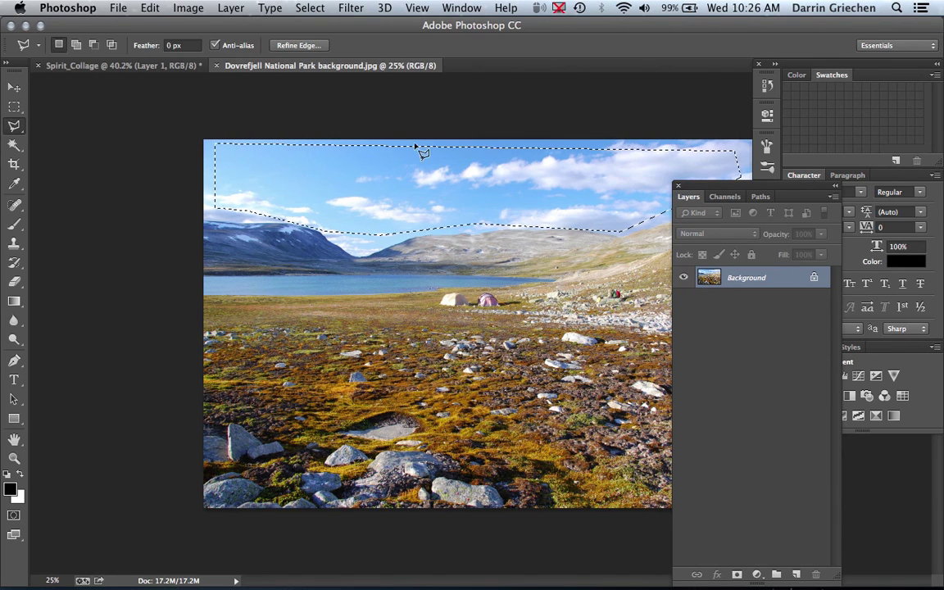
pyautogui.click(165, 69)
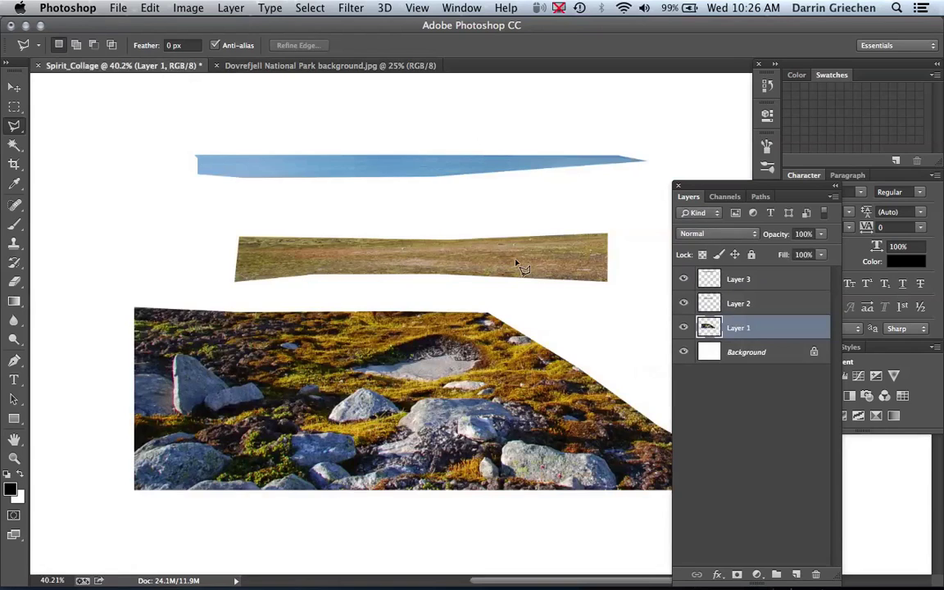
# Paste the sky onto a new Layer 4 at the collage top and shift the water strip below it
pyautogui.click(764, 283)
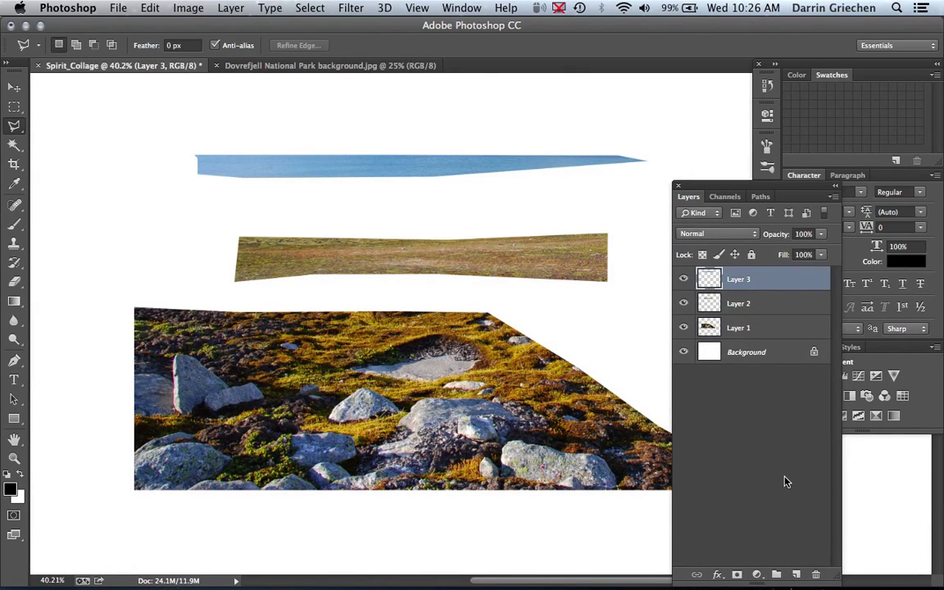
pyautogui.click(796, 575)
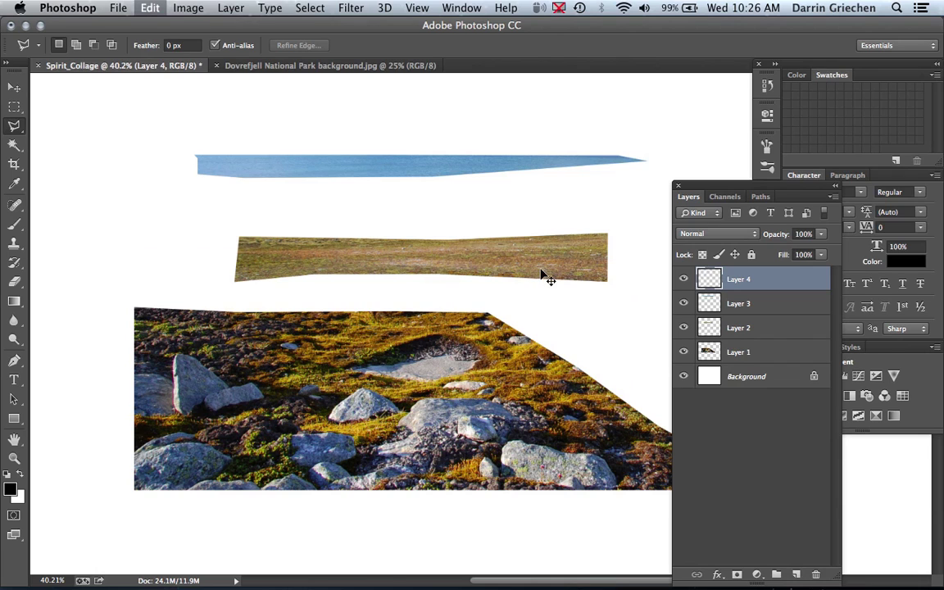
pyautogui.press('super+v')
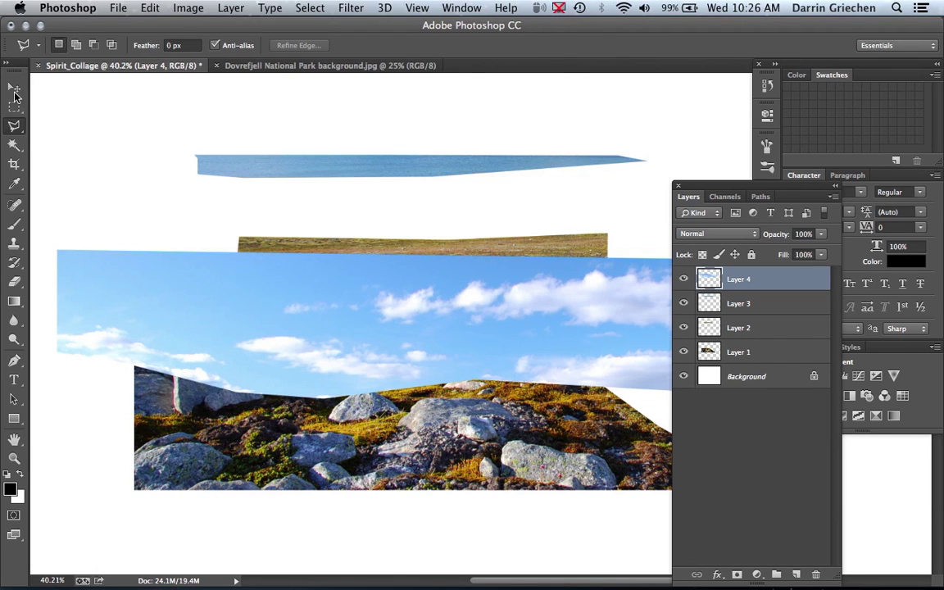
pyautogui.click(14, 87)
pyautogui.moveTo(345, 331); pyautogui.dragTo(349, 118)
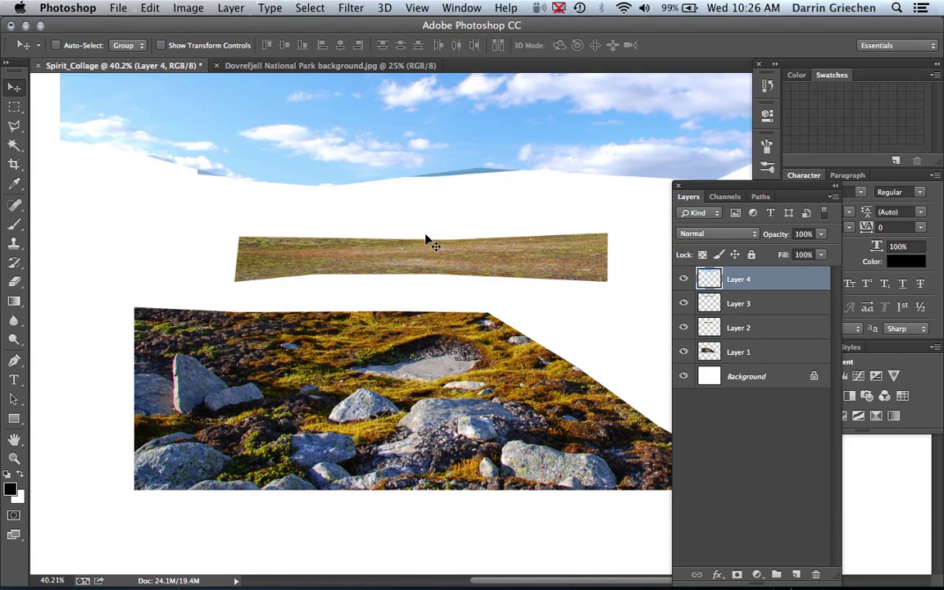
pyautogui.click(737, 305)
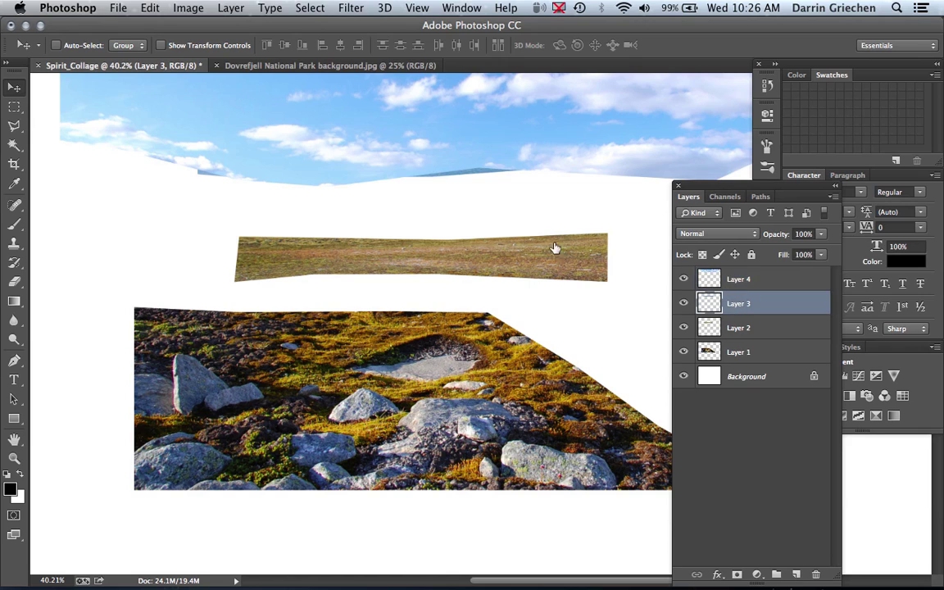
pyautogui.moveTo(516, 212); pyautogui.dragTo(511, 242)
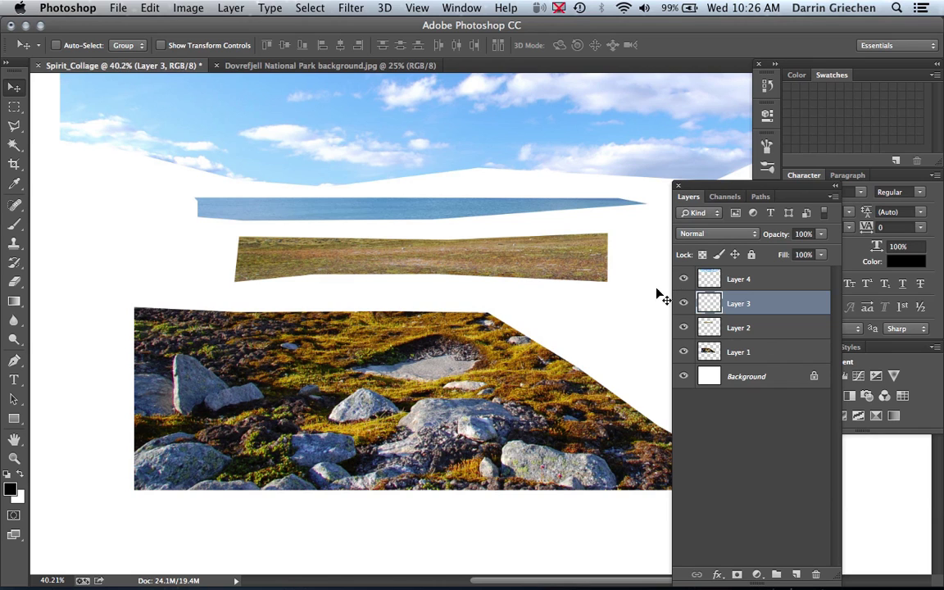
# Open reindeer herd.jpg from the Collage Lesson folder as a new document
pyautogui.click(292, 64)
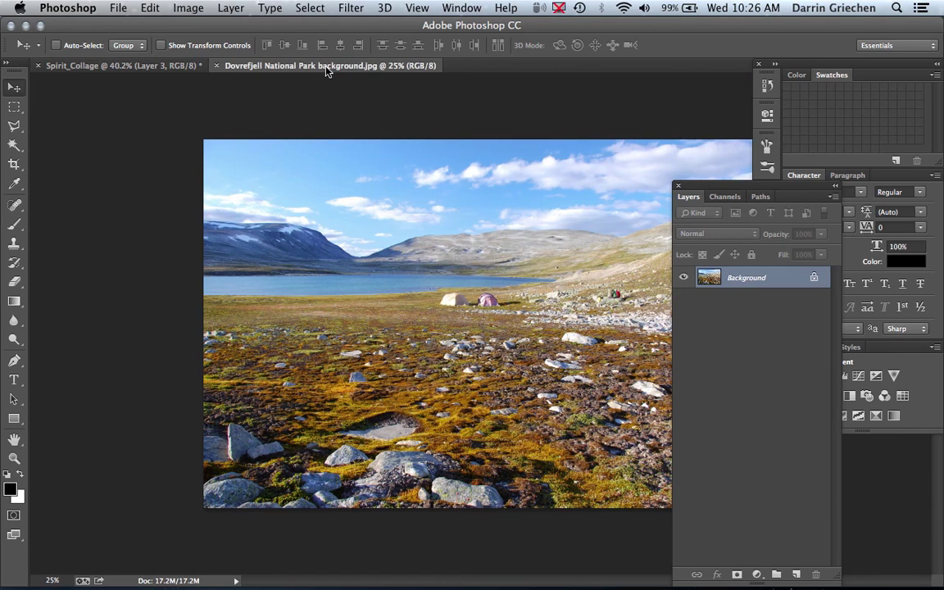
pyautogui.click(117, 8)
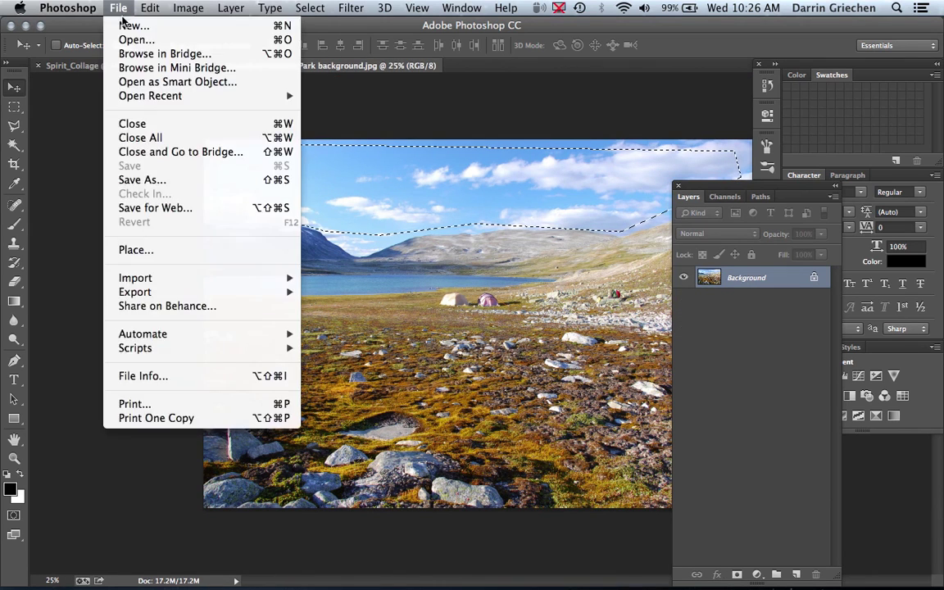
pyautogui.click(135, 40)
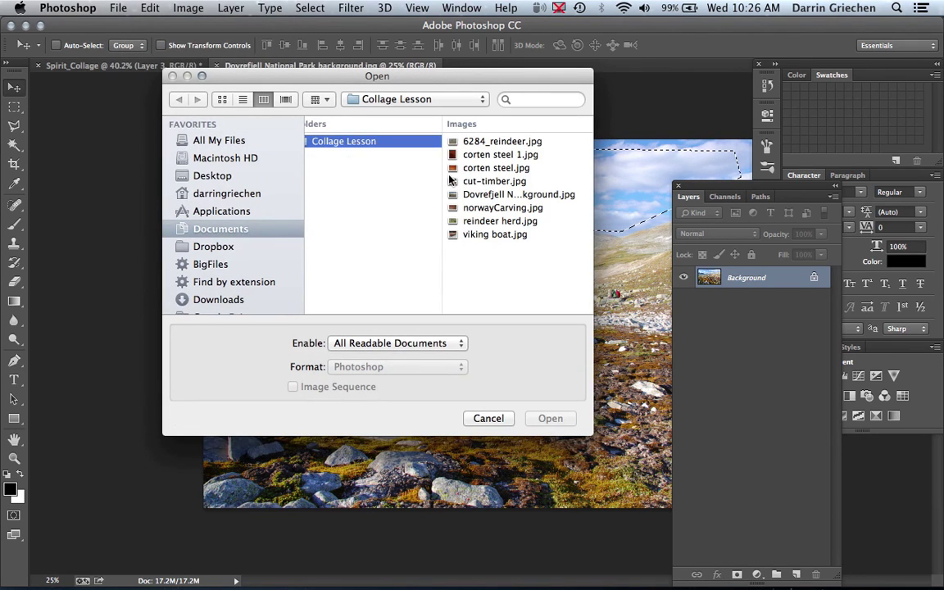
pyautogui.click(497, 221)
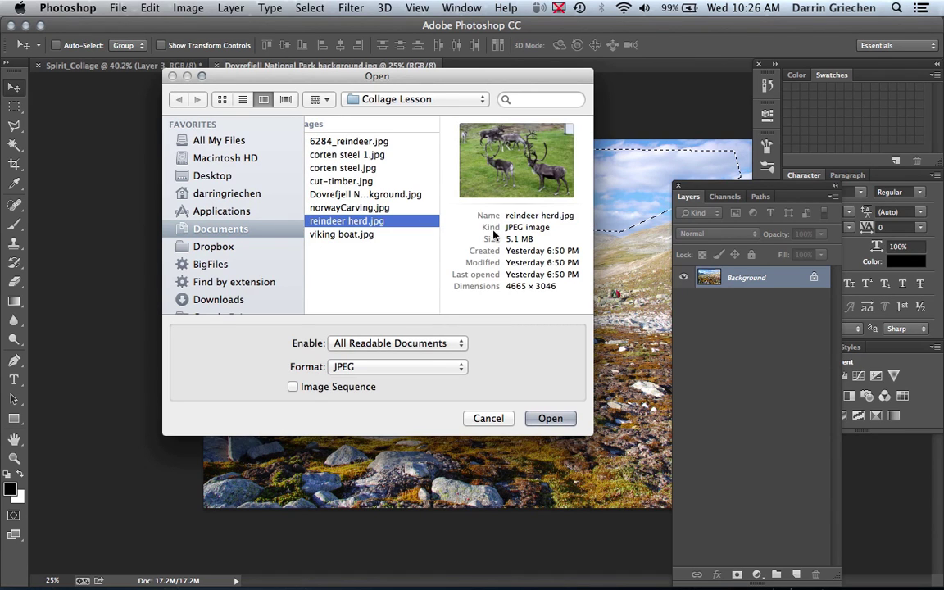
pyautogui.click(563, 422)
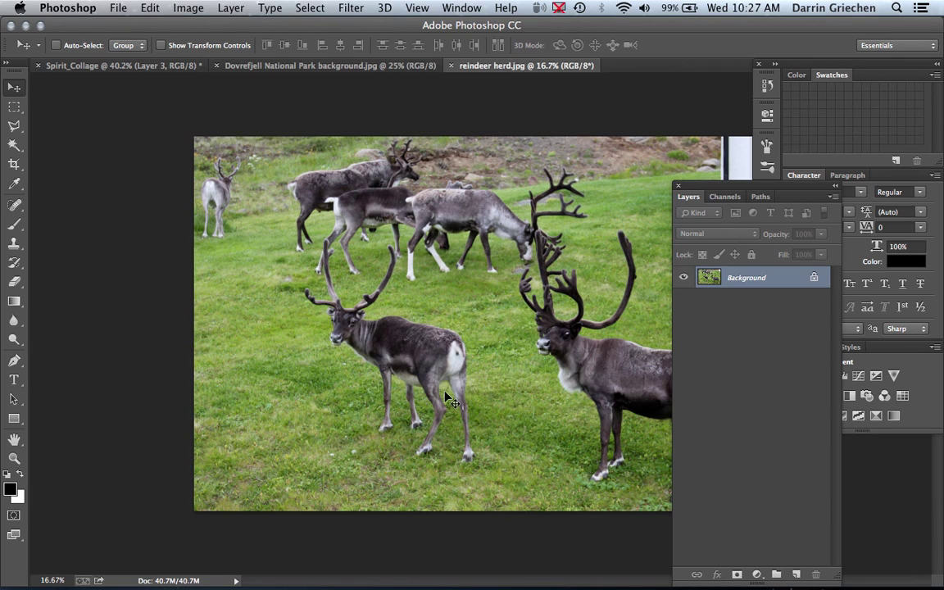
# Start a Polygonal Lasso outline around the front reindeer's antlers, rump, legs and hooves
pyautogui.click(13, 127)
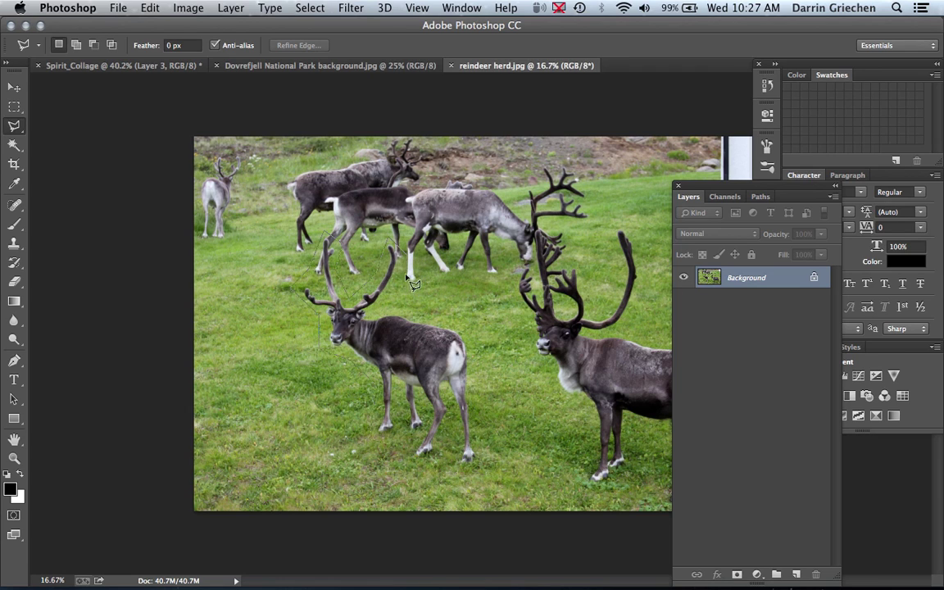
pyautogui.click(383, 312)
pyautogui.click(476, 334)
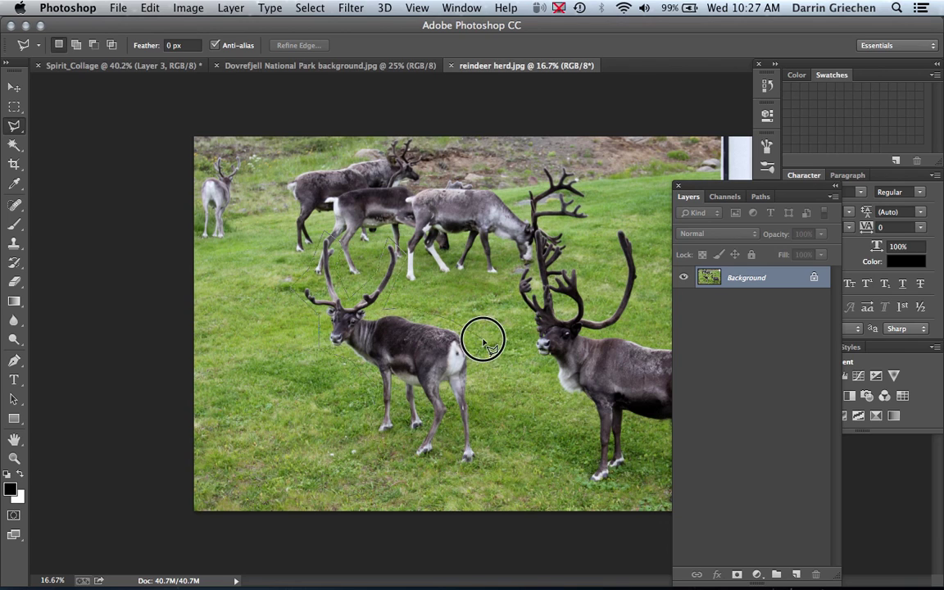
pyautogui.click(470, 476)
pyautogui.click(448, 470)
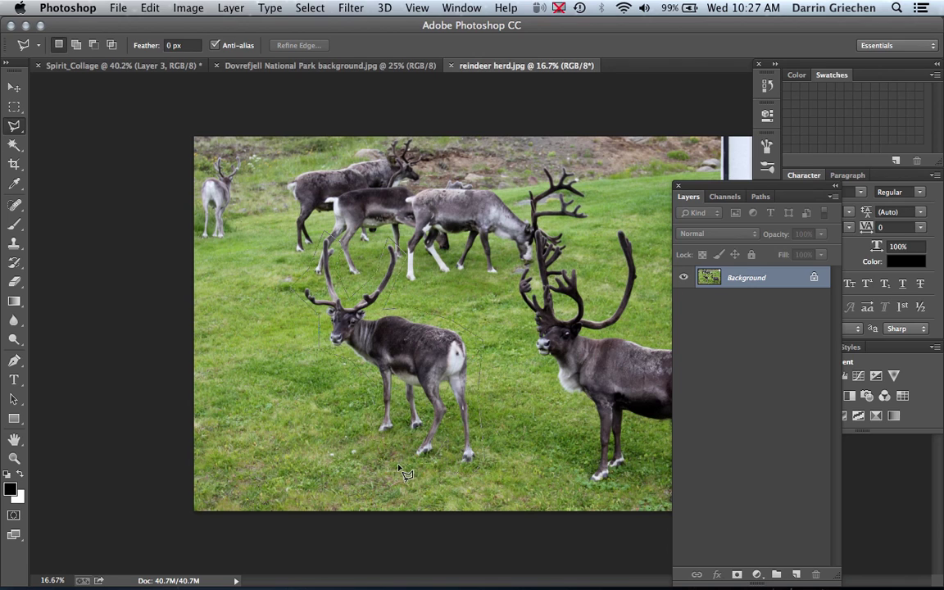
pyautogui.click(362, 394)
pyautogui.click(397, 450)
# Close the selection around the standing reindeer and return to Spirit_Collage
pyautogui.scroll(1, 398, 451)
pyautogui.scroll(2, 401, 458)
pyautogui.scroll(2, 400, 463)
pyautogui.scroll(1, 397, 471)
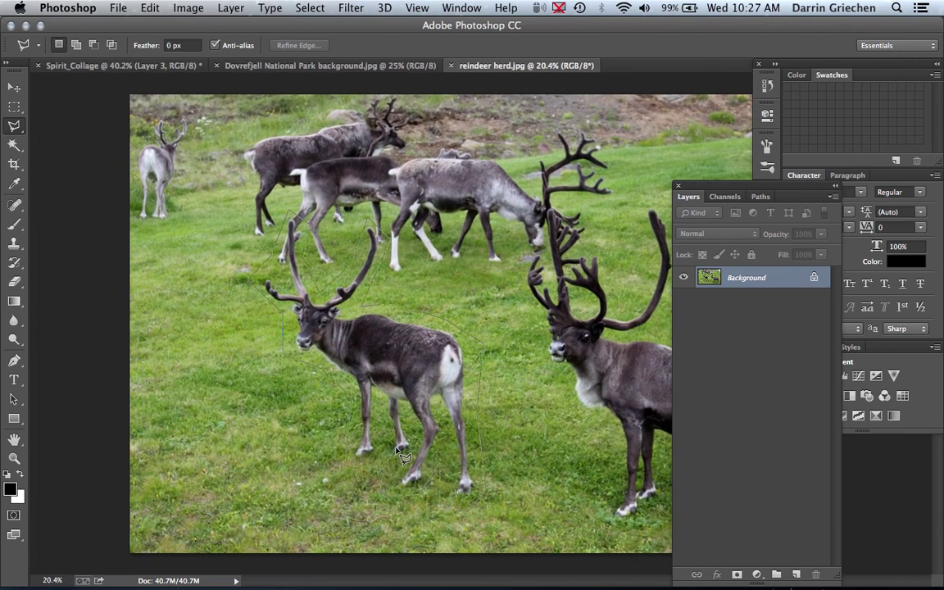
pyautogui.scroll(3, 394, 480)
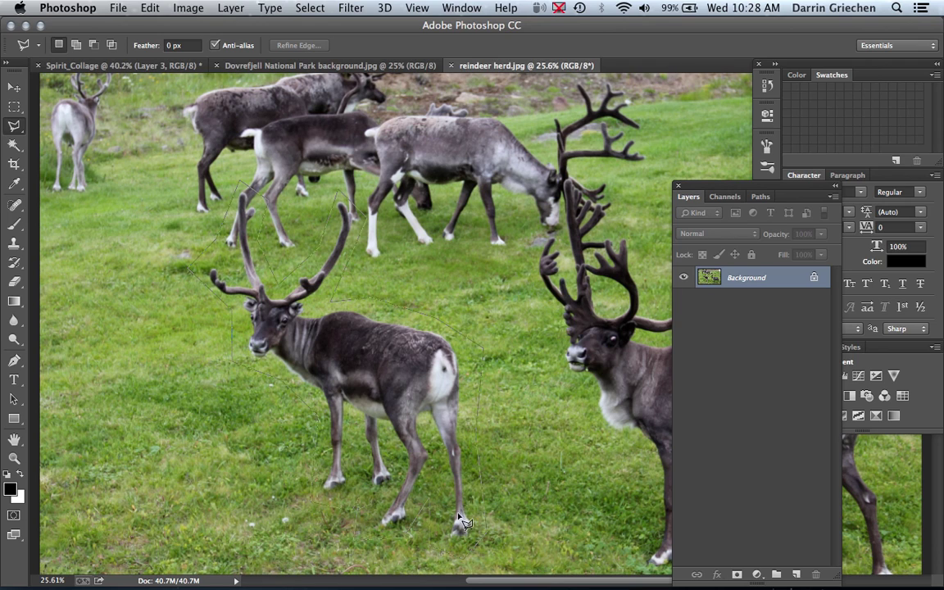
pyautogui.doubleClick(383, 513)
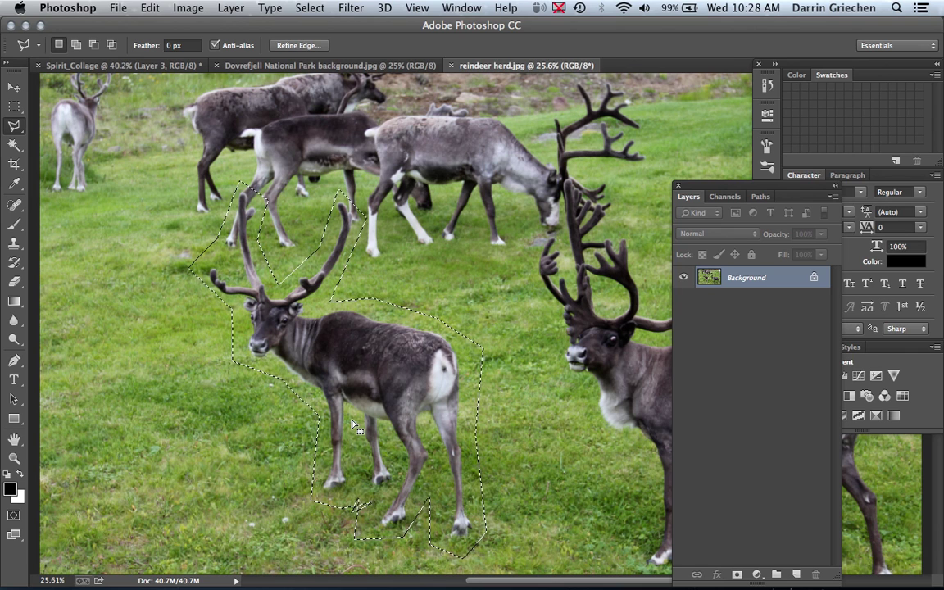
pyautogui.scroll(-2, 353, 424)
pyautogui.scroll(-3, 354, 425)
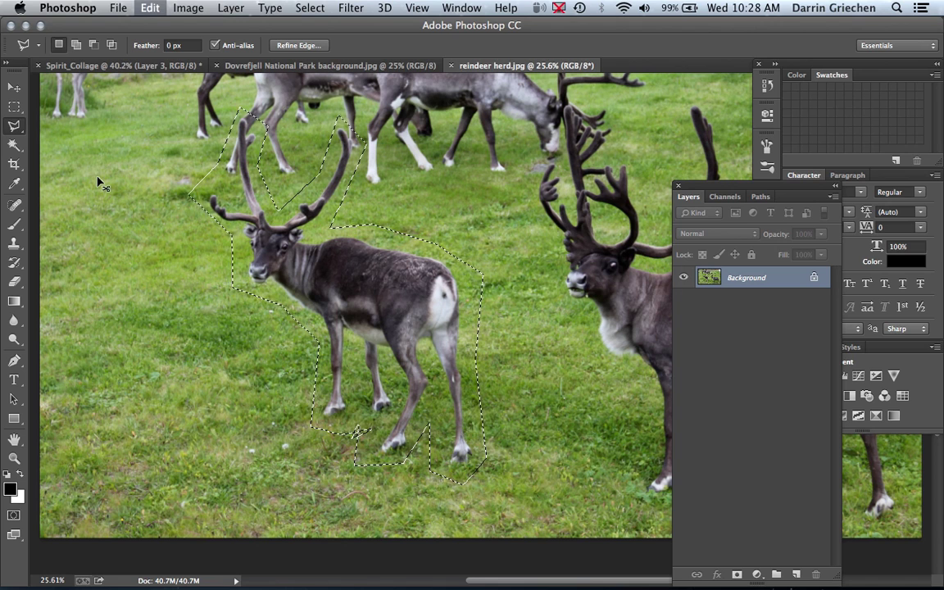
pyautogui.click(132, 67)
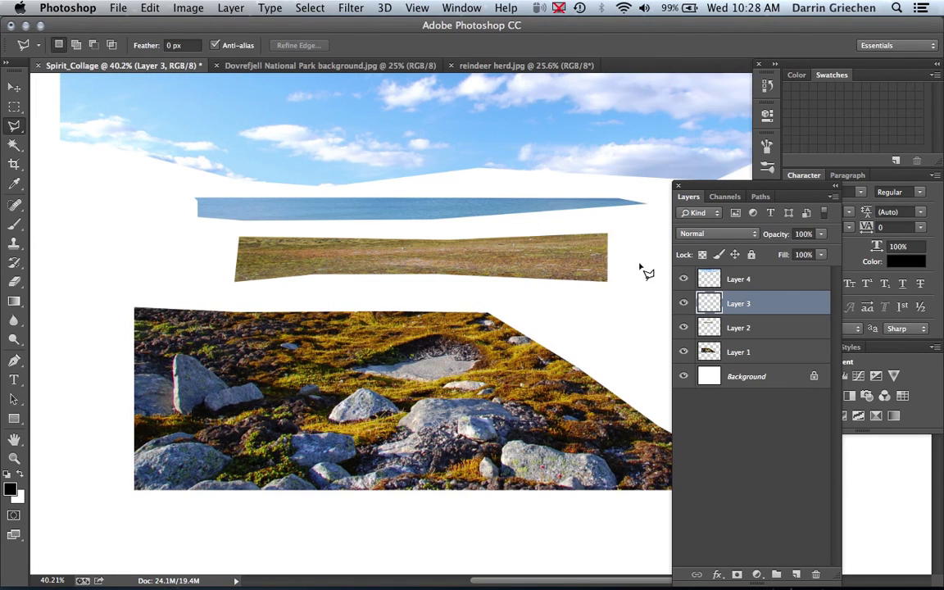
# Paste the reindeer with its grass onto a new Layer 5 above Layer 4, cancelling Layer Style
pyautogui.click(779, 280)
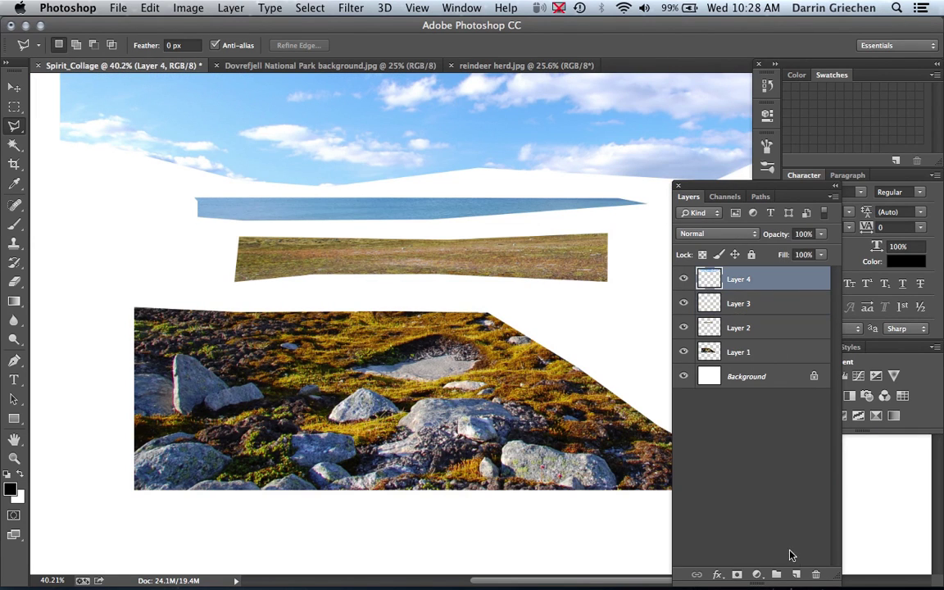
pyautogui.click(796, 575)
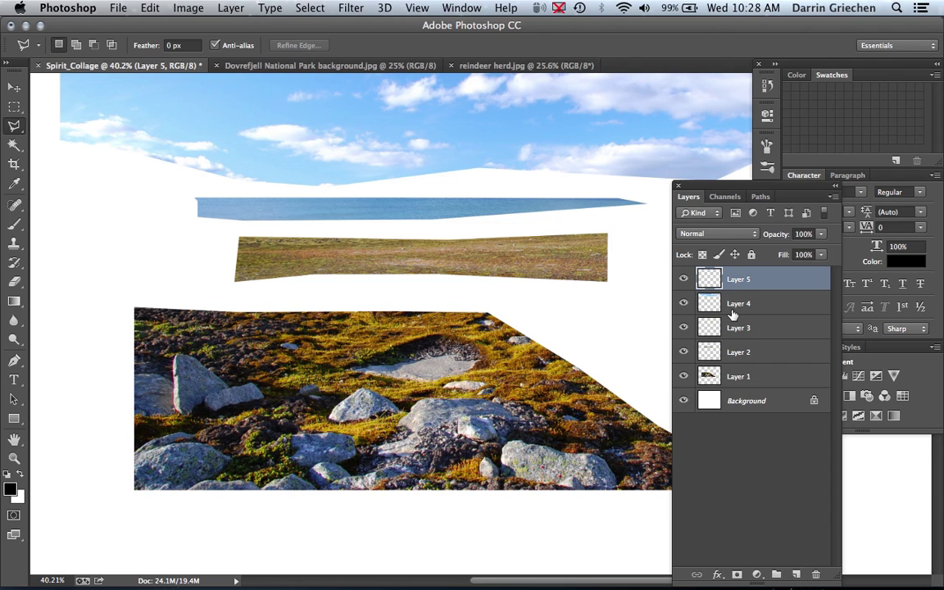
pyautogui.press('super+v')
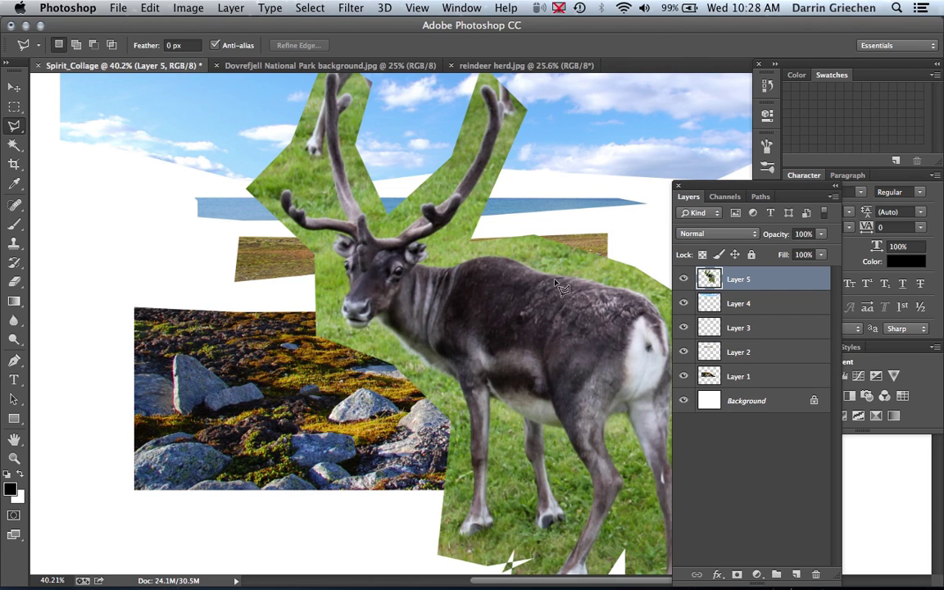
pyautogui.doubleClick(710, 280)
pyautogui.click(653, 152)
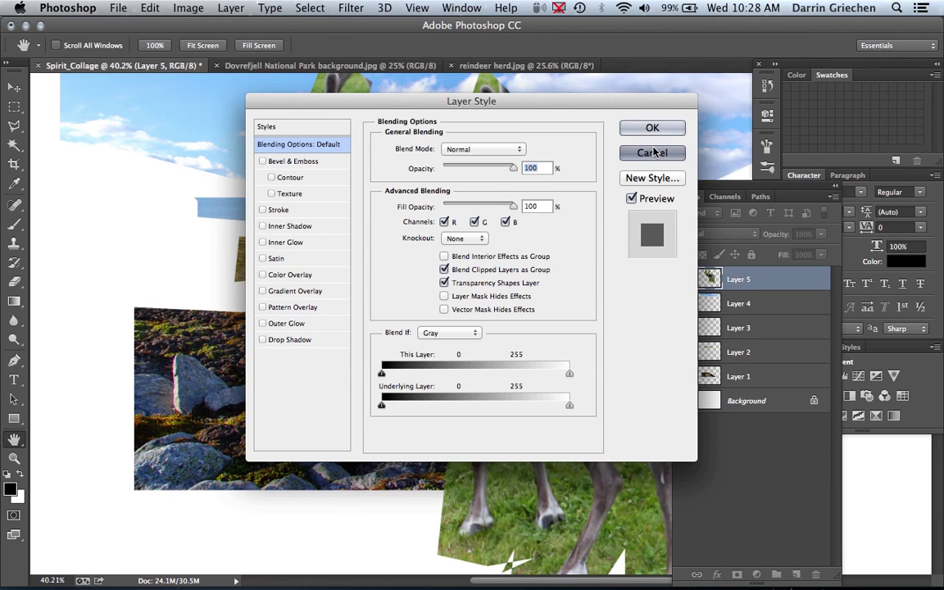
# Rename Layer 5 to 'reindeer' and Layer 4 to 'sky'
pyautogui.doubleClick(735, 280)
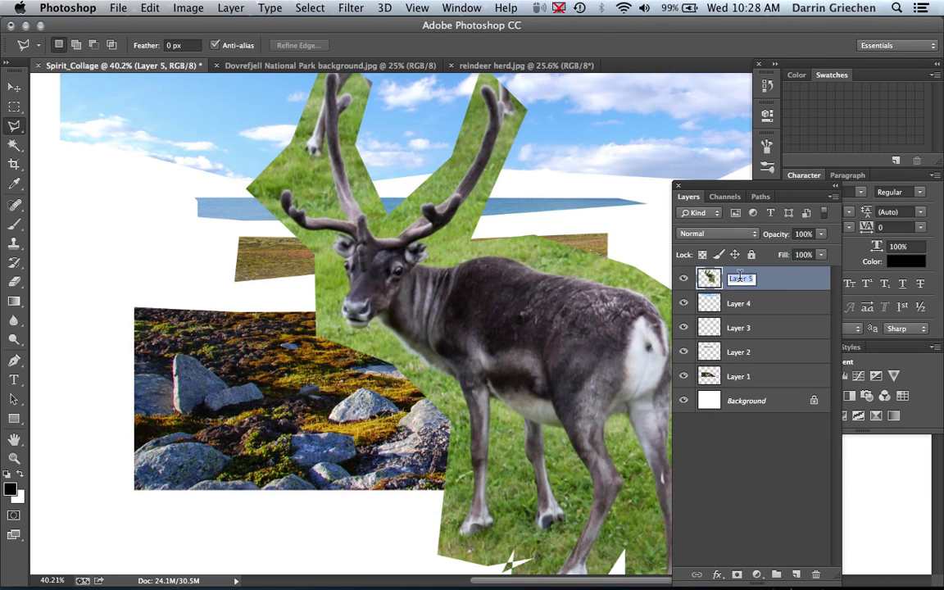
pyautogui.write('reindee')
pyautogui.write('r')
pyautogui.press('Return')
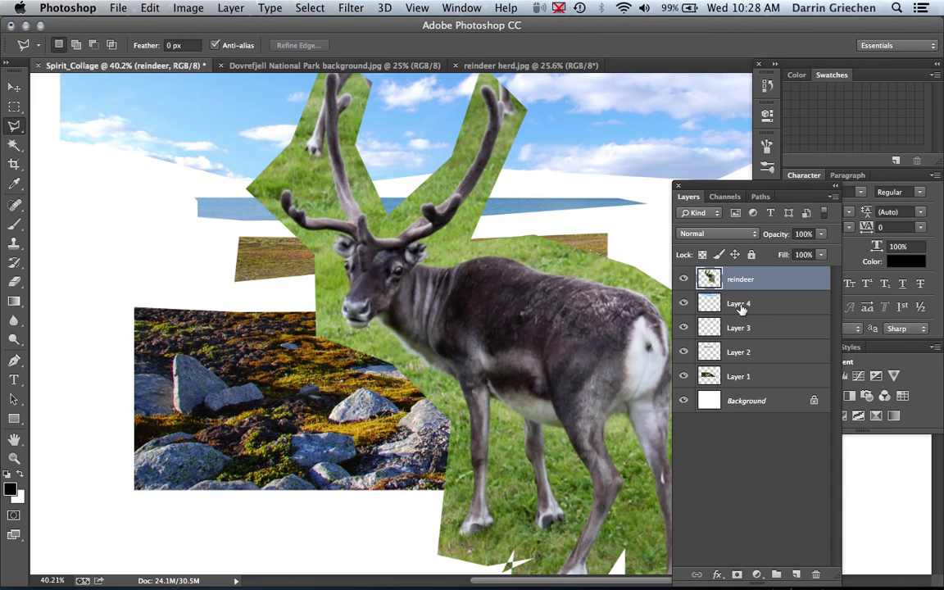
pyautogui.click(740, 304)
pyautogui.doubleClick(740, 304)
pyautogui.write('sky')
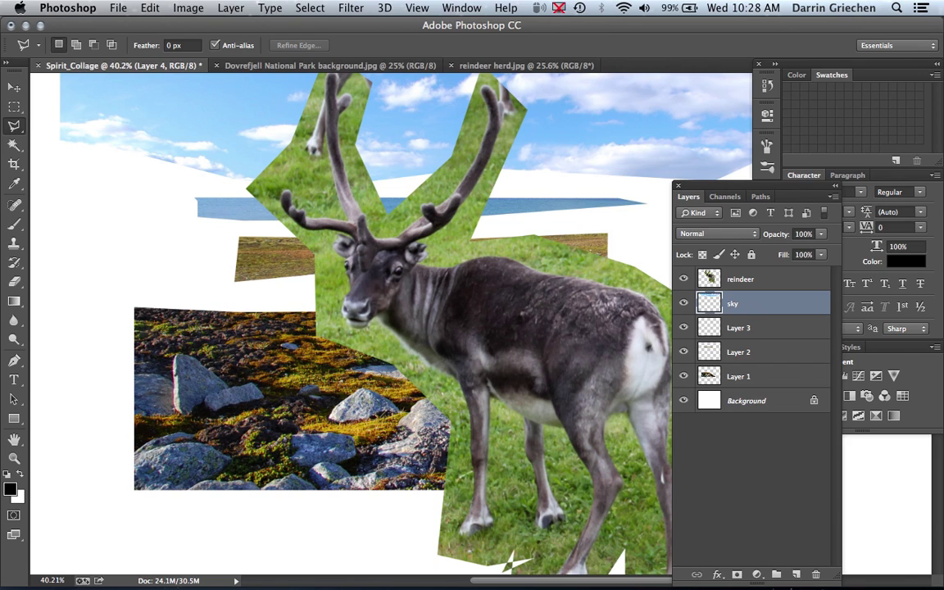
pyautogui.press('Return')
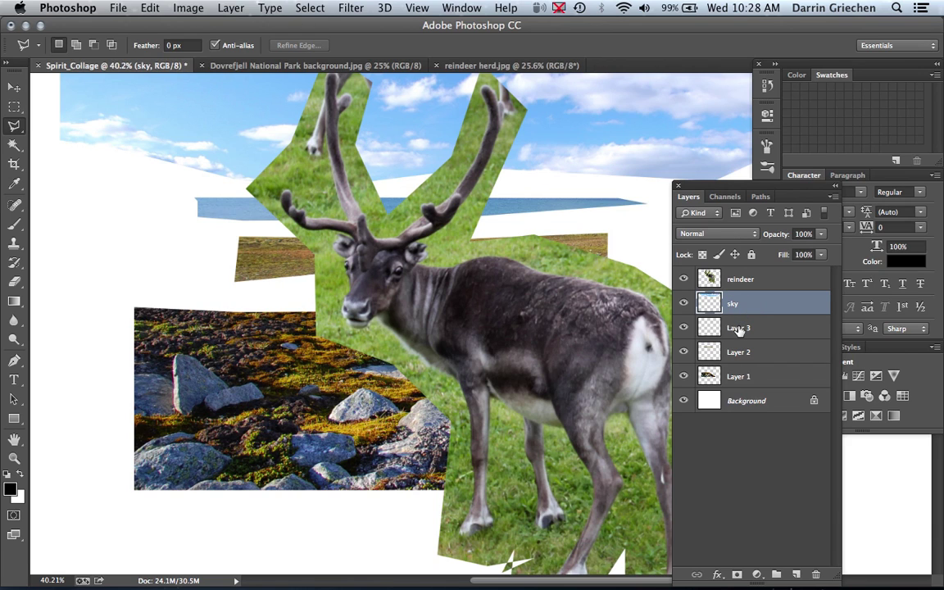
# Rename Layers 3, 2 and 1 to 'water', 'background' and 'foreground'
pyautogui.click(740, 328)
pyautogui.doubleClick(741, 328)
pyautogui.write('water')
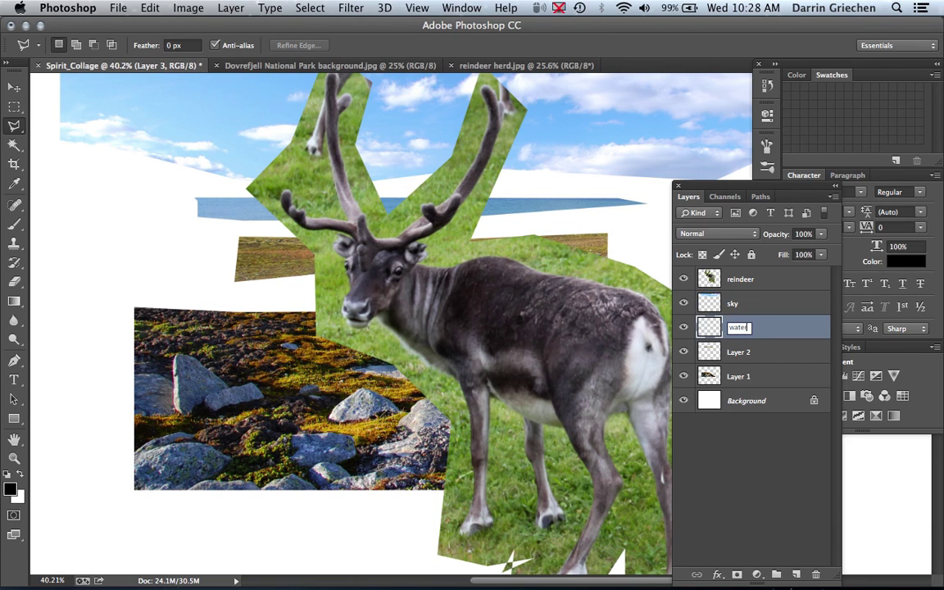
pyautogui.press('Return')
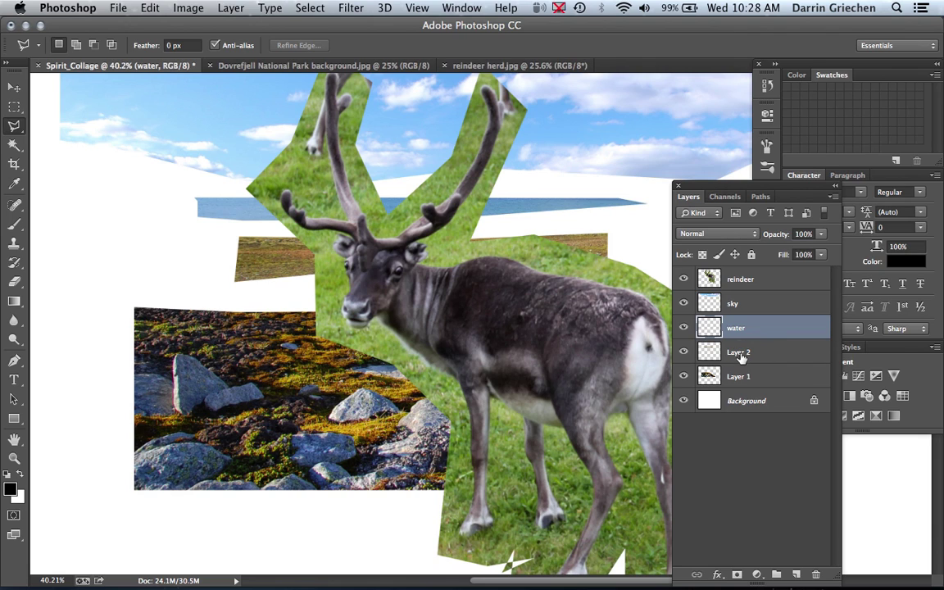
pyautogui.doubleClick(740, 353)
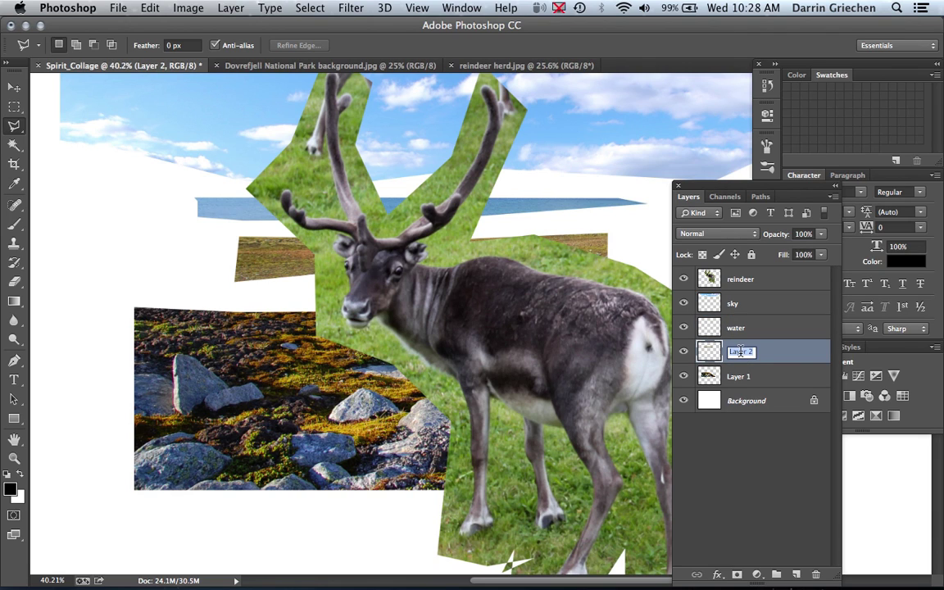
pyautogui.write('background')
pyautogui.press('Return')
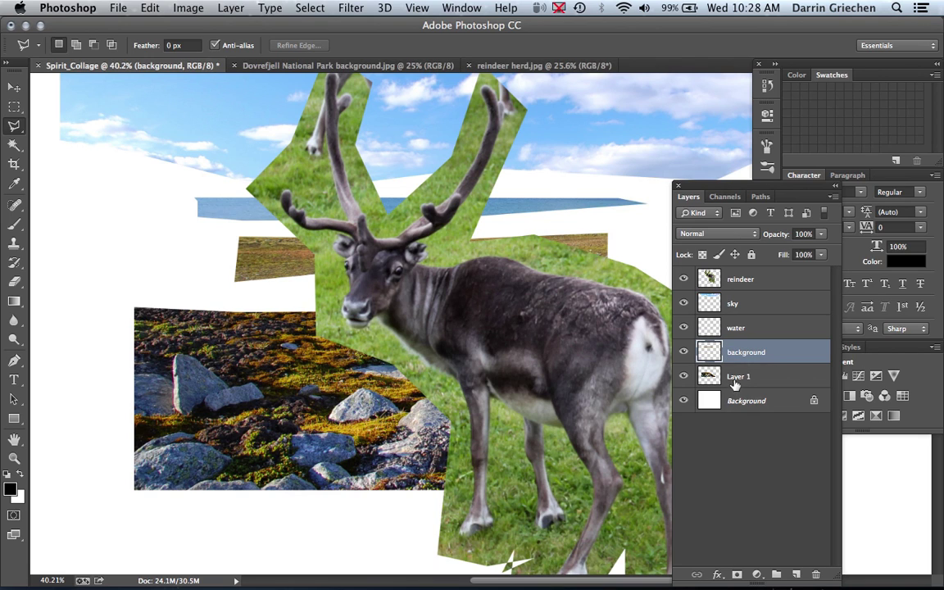
pyautogui.doubleClick(739, 377)
pyautogui.write('foregrou')
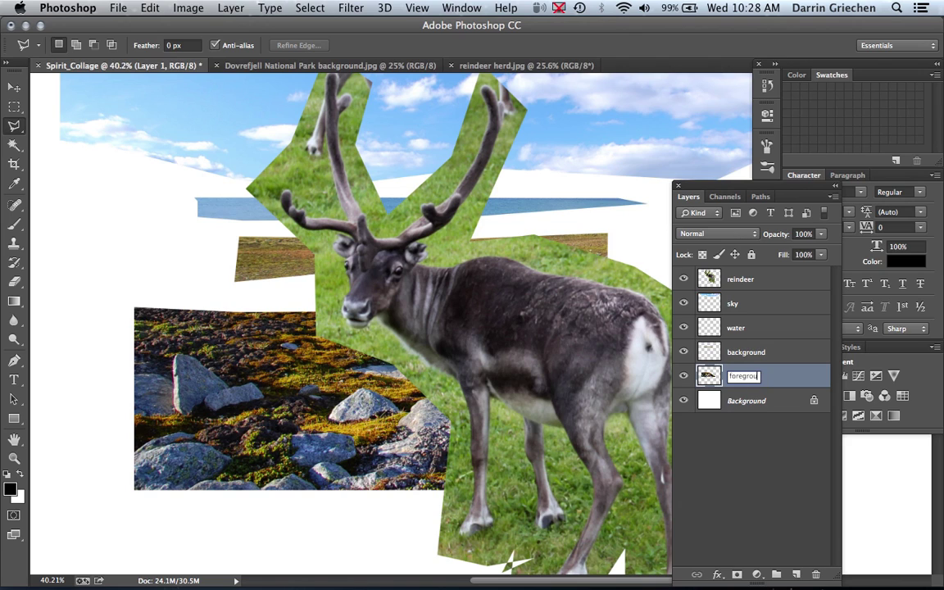
pyautogui.write('nd')
pyautogui.press('Return')
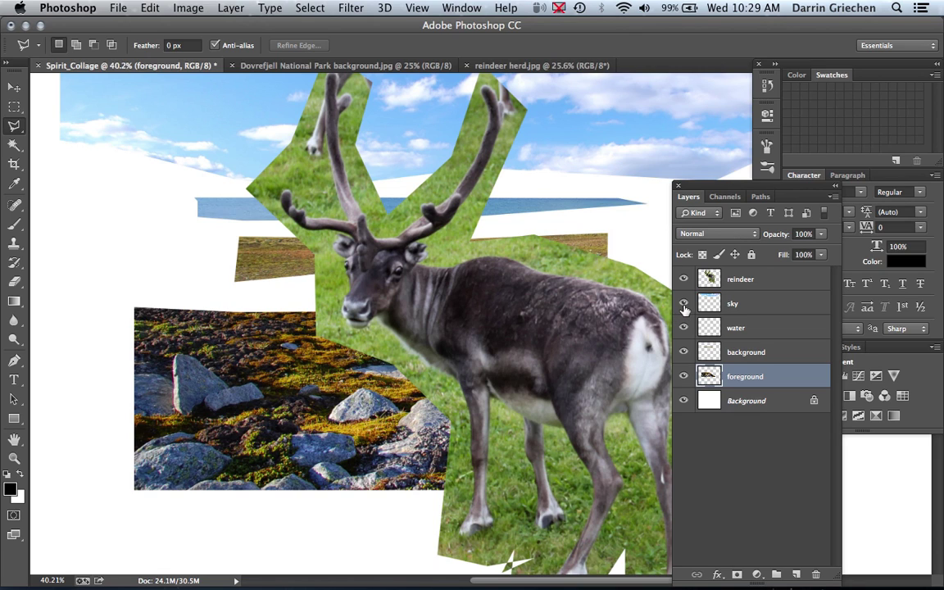
# With the reindeer layer active, hide the sky, water, background and foreground layers
pyautogui.click(754, 278)
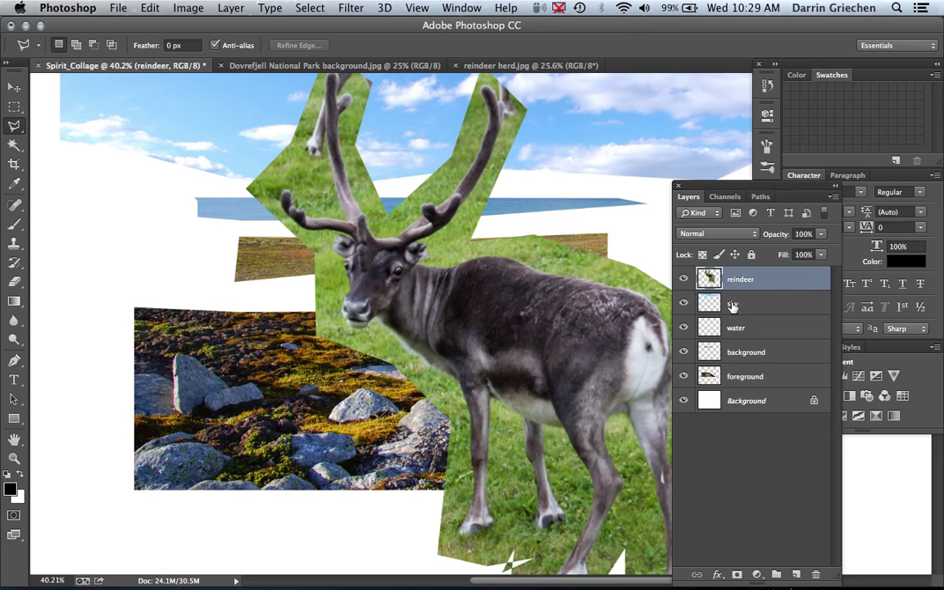
pyautogui.click(683, 303)
pyautogui.click(684, 328)
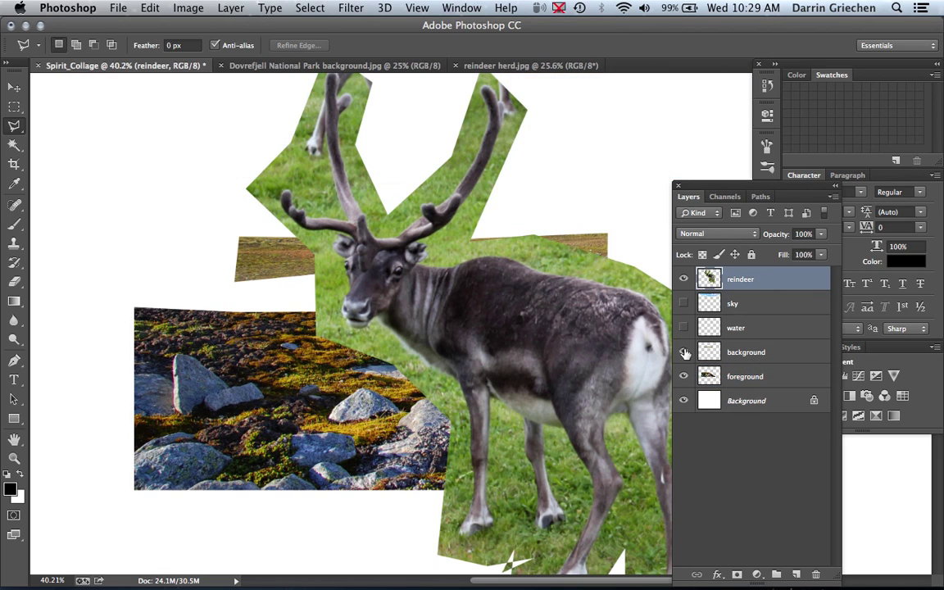
pyautogui.click(684, 353)
pyautogui.click(684, 377)
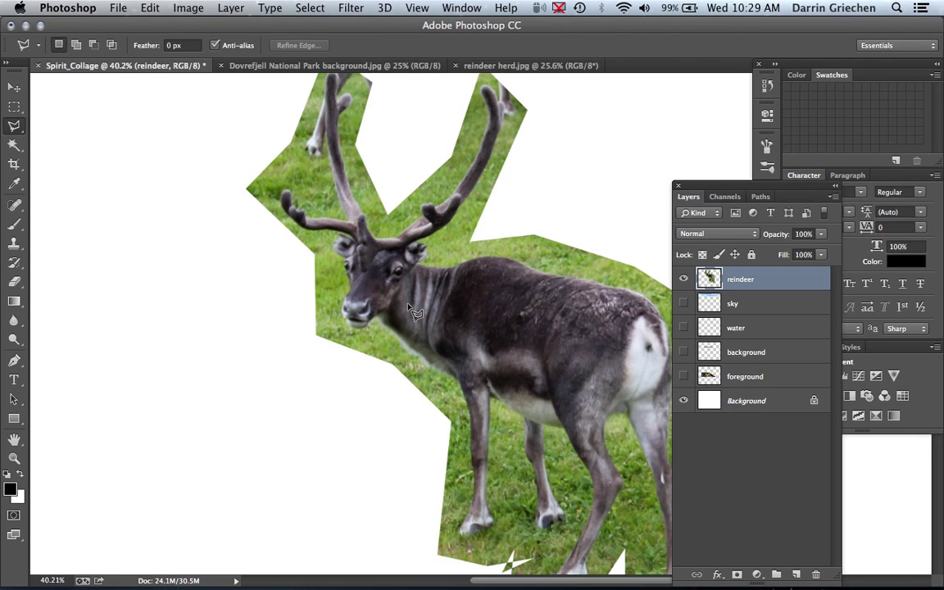
pyautogui.scroll(-1, 416, 312)
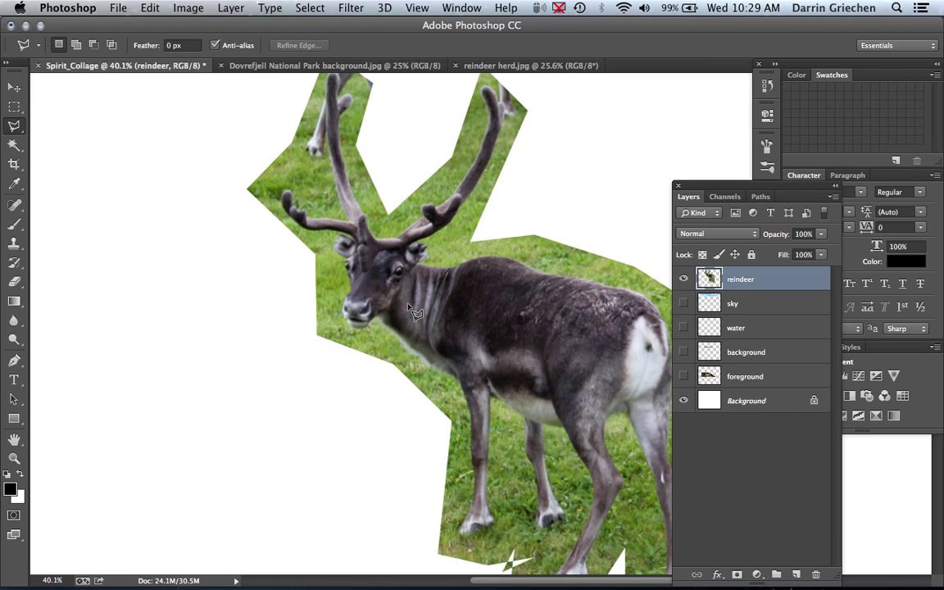
pyautogui.hscroll(5, 416, 312)
pyautogui.hscroll(-2, 415, 311)
pyautogui.hscroll(-2, 416, 312)
pyautogui.hscroll(-1, 415, 312)
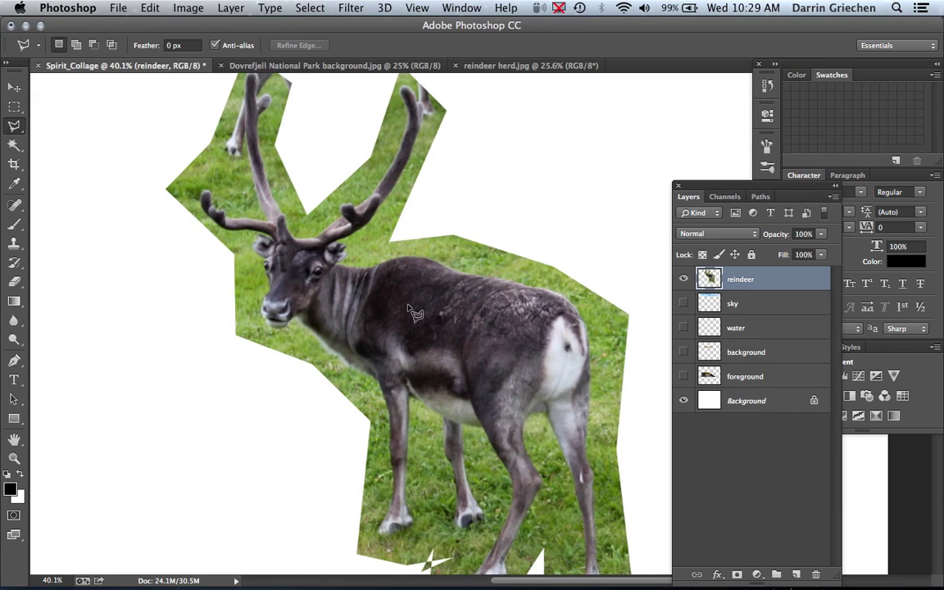
pyautogui.scroll(-3, 415, 311)
pyautogui.scroll(-1, 415, 312)
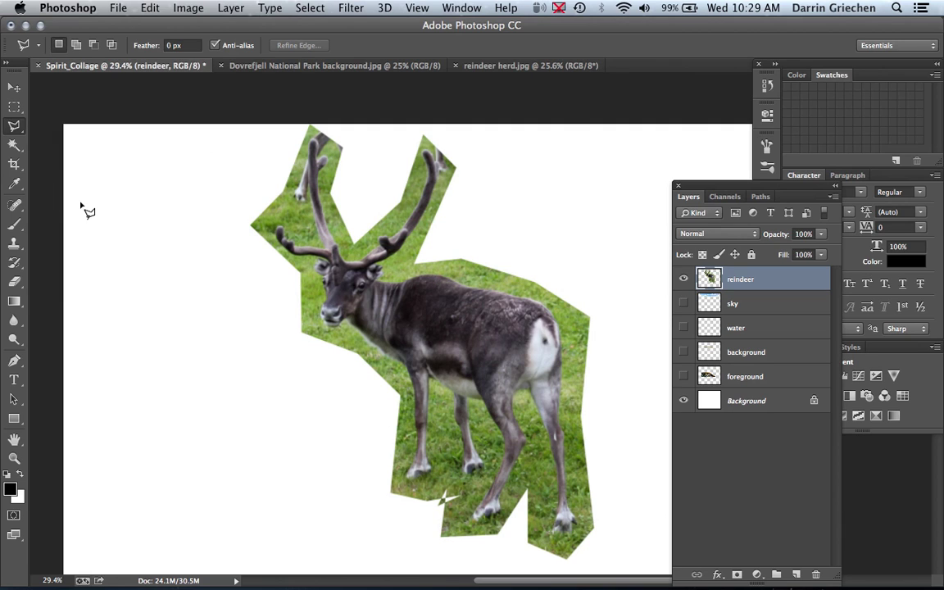
# Choose the Magnetic Lasso Tool from the lasso flyout (width 10 px, contrast 10%, frequency 57)
pyautogui.click(14, 148)
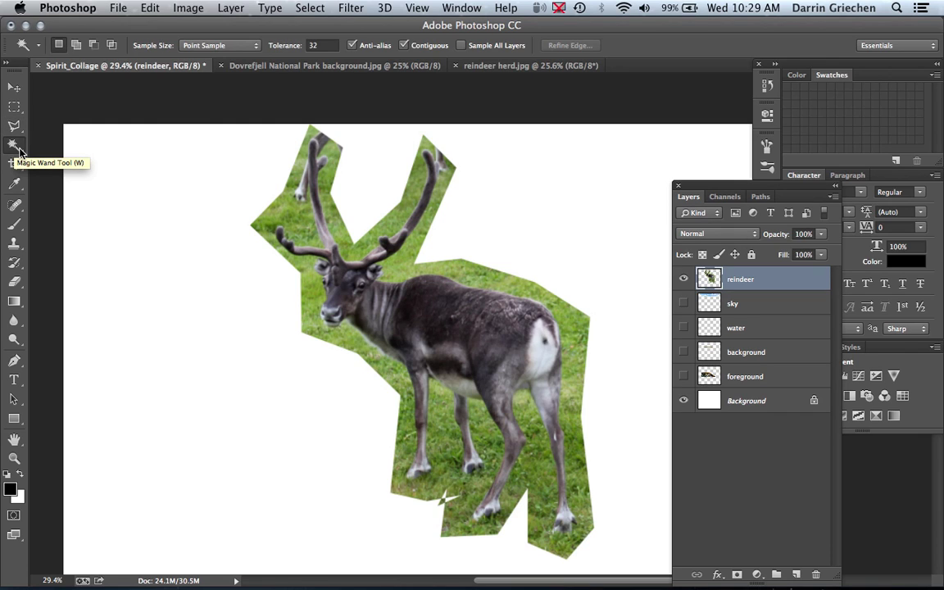
pyautogui.moveTo(19, 152); pyautogui.dragTo(54, 164)
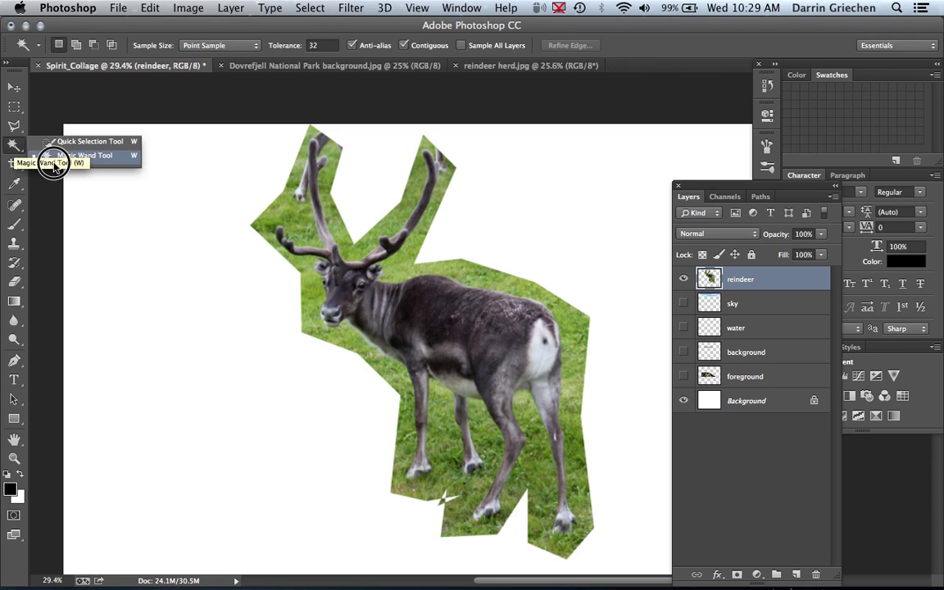
pyautogui.click(20, 132)
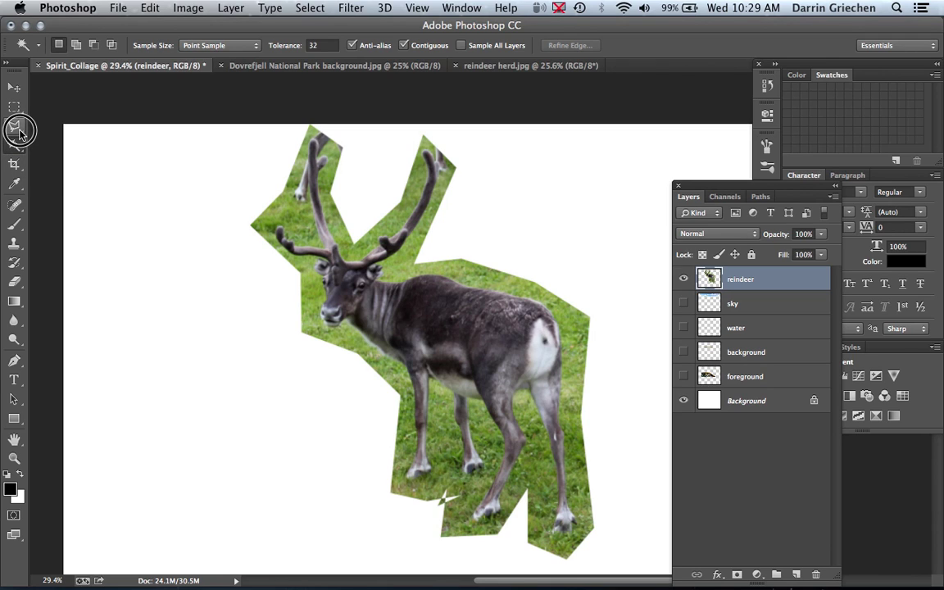
pyautogui.moveTo(20, 133); pyautogui.dragTo(49, 152)
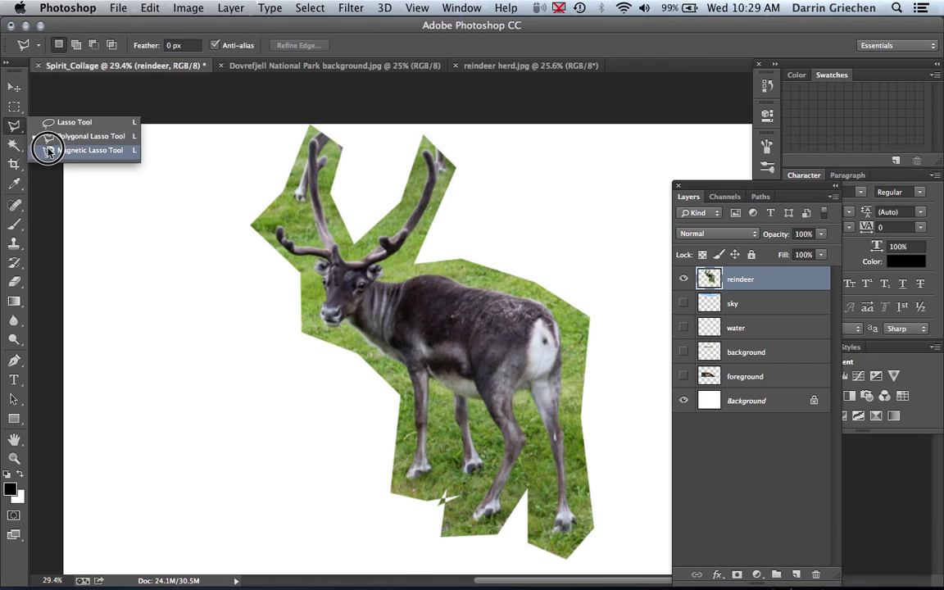
pyautogui.click(50, 151)
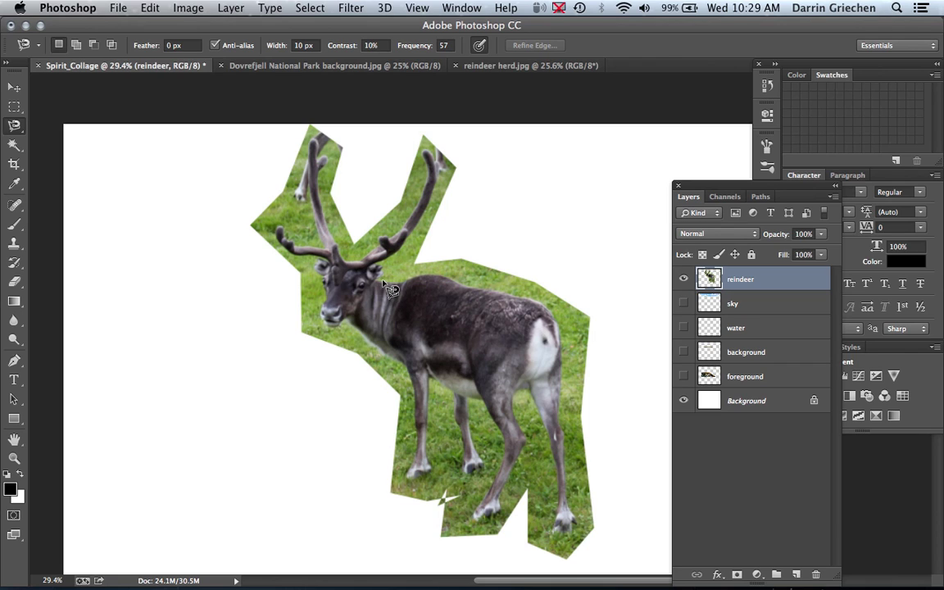
# Trace the reindeer's antlers, head, body and legs with the Magnetic Lasso and close the selection
pyautogui.press('capslock')
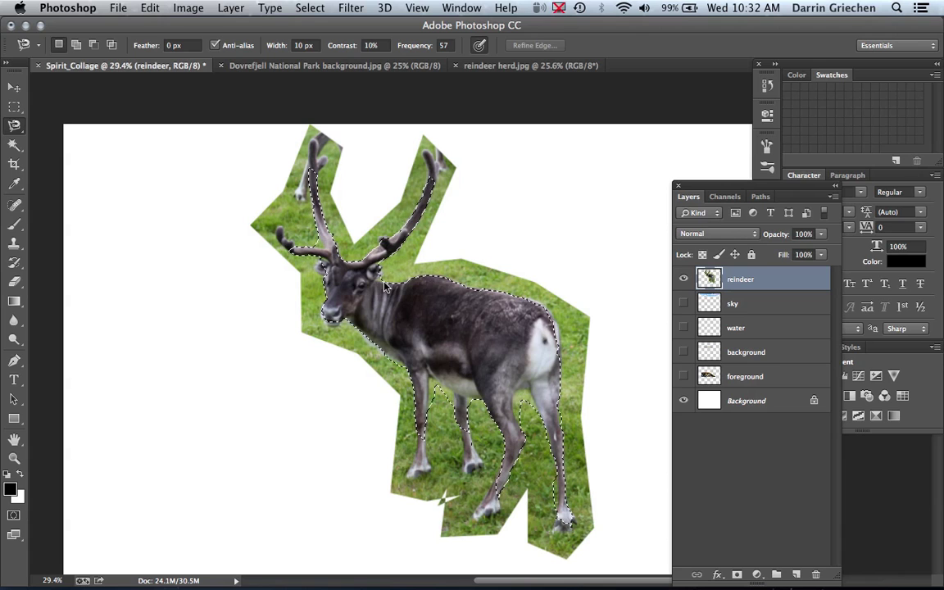
pyautogui.click(396, 292)
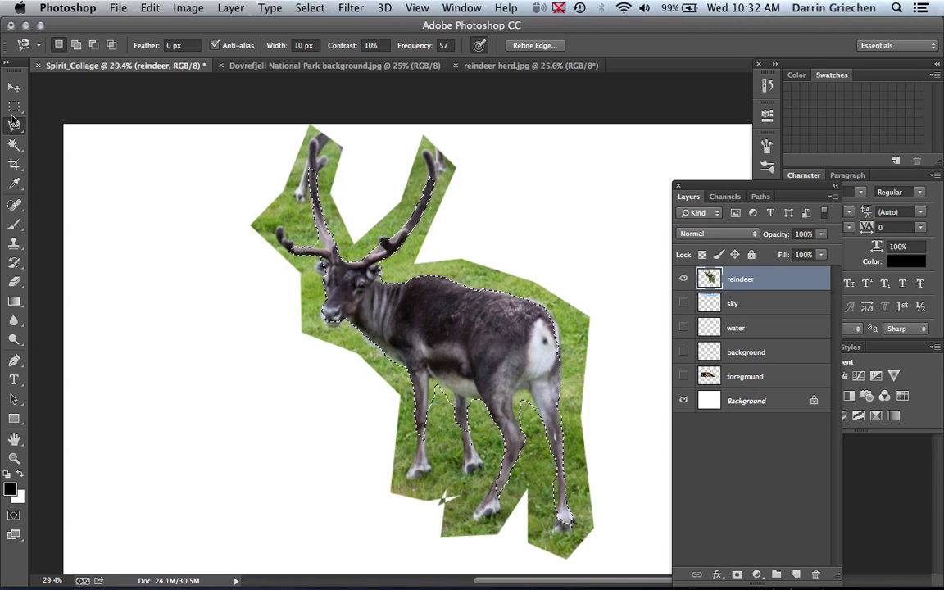
# Switch to the Polygonal Lasso and zoom in on the reindeer's legs
pyautogui.moveTo(17, 131); pyautogui.dragTo(47, 138)
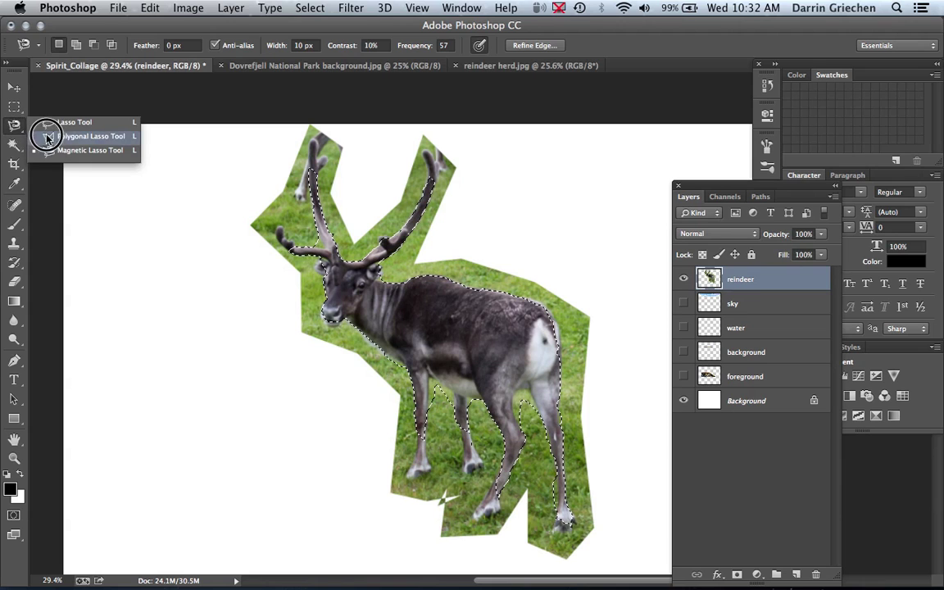
pyautogui.click(46, 137)
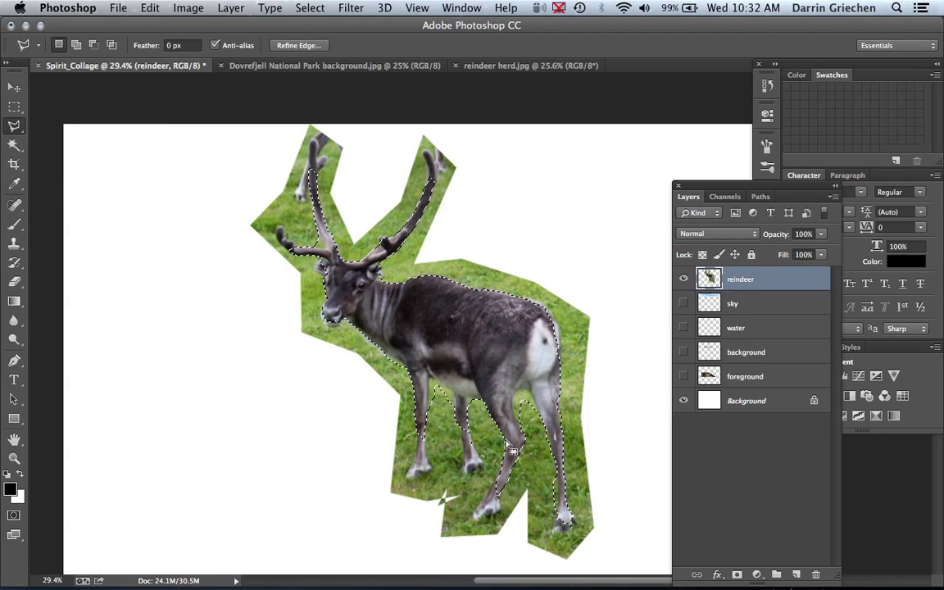
pyautogui.scroll(1, 510, 449)
pyautogui.scroll(1, 509, 438)
pyautogui.scroll(1, 507, 427)
pyautogui.scroll(1, 506, 419)
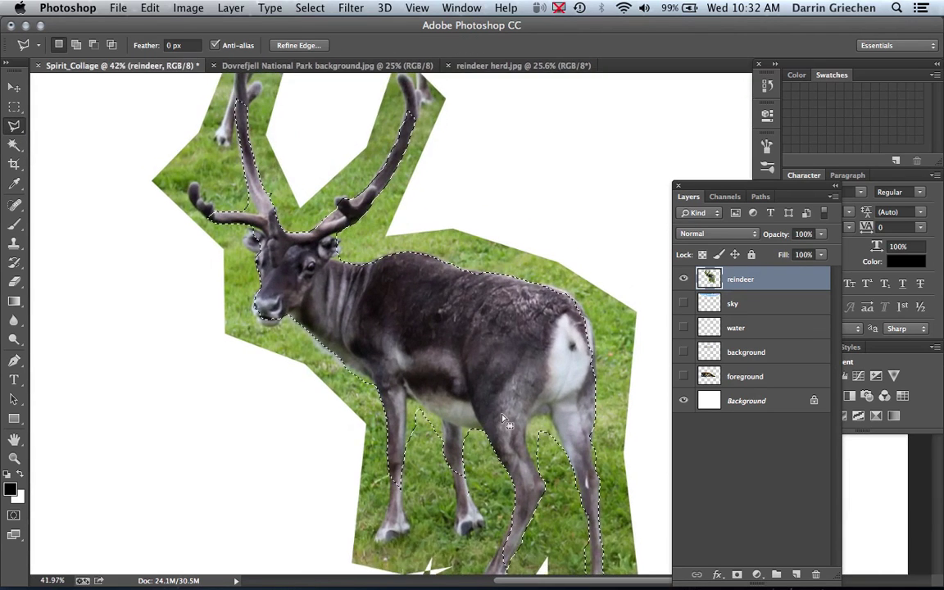
pyautogui.scroll(1, 492, 394)
pyautogui.scroll(-5, 474, 326)
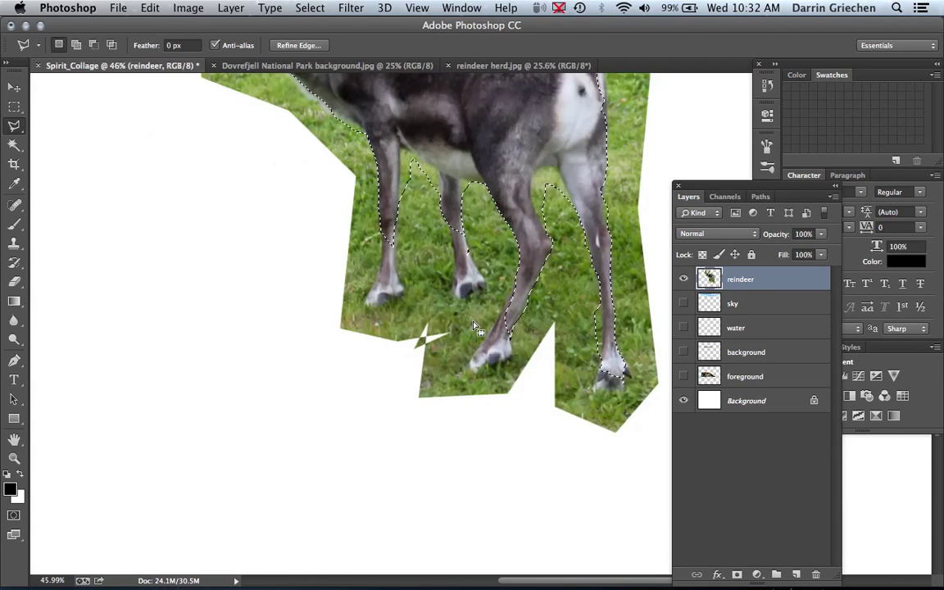
pyautogui.scroll(3, 475, 325)
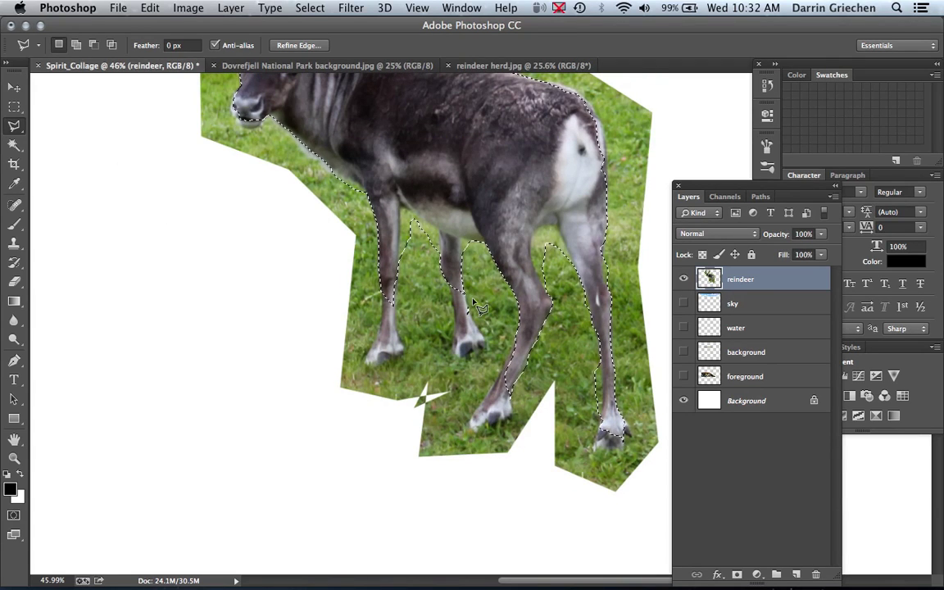
# Add the area around the front hoof to the selection and reshape the back-leg edge
pyautogui.press('shift')
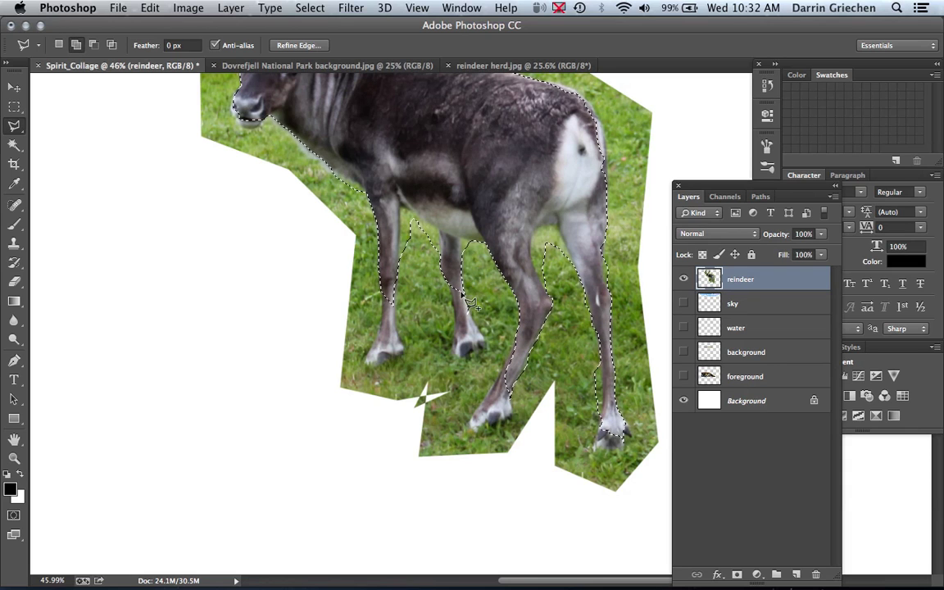
pyautogui.click(464, 297)
pyautogui.press('shift')
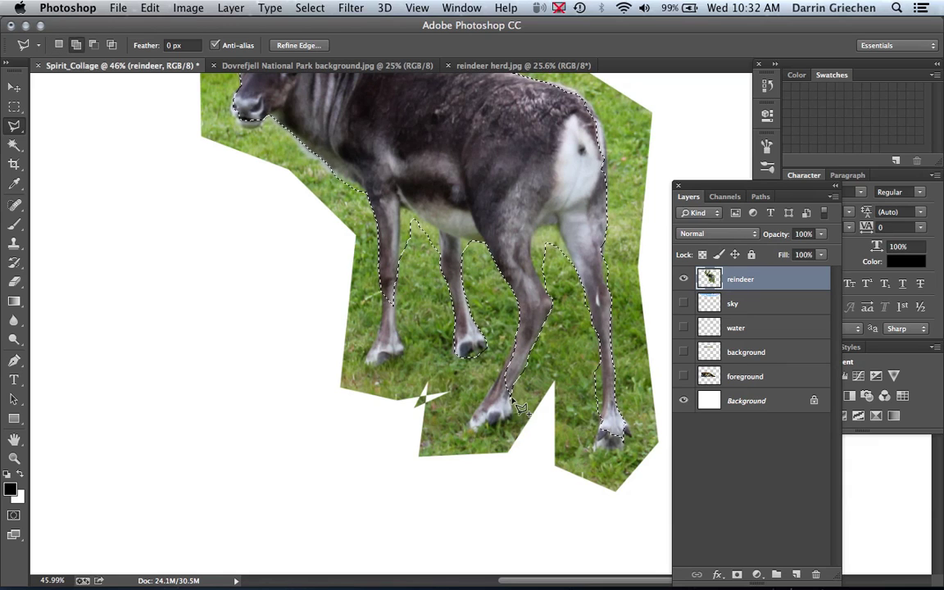
pyautogui.click(513, 419)
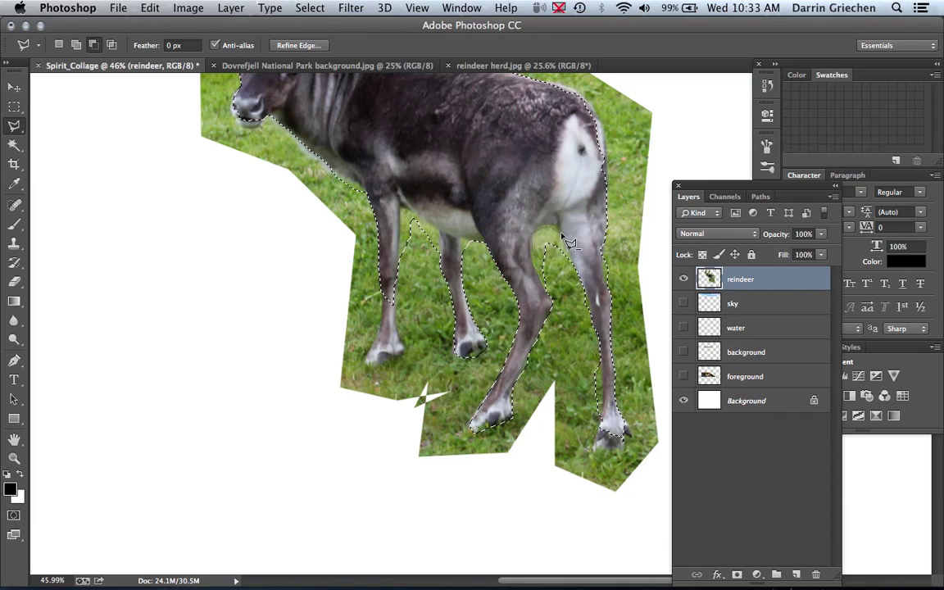
pyautogui.click(551, 297)
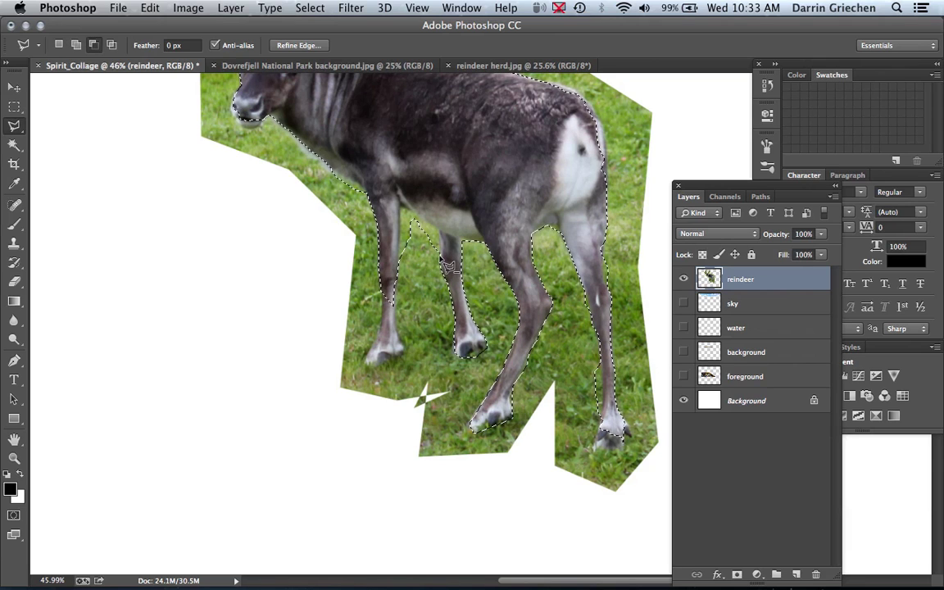
# Trim the grass between the legs and add the foreleg and hoof edge to the selection
pyautogui.click(439, 234)
pyautogui.click(413, 268)
pyautogui.click(447, 271)
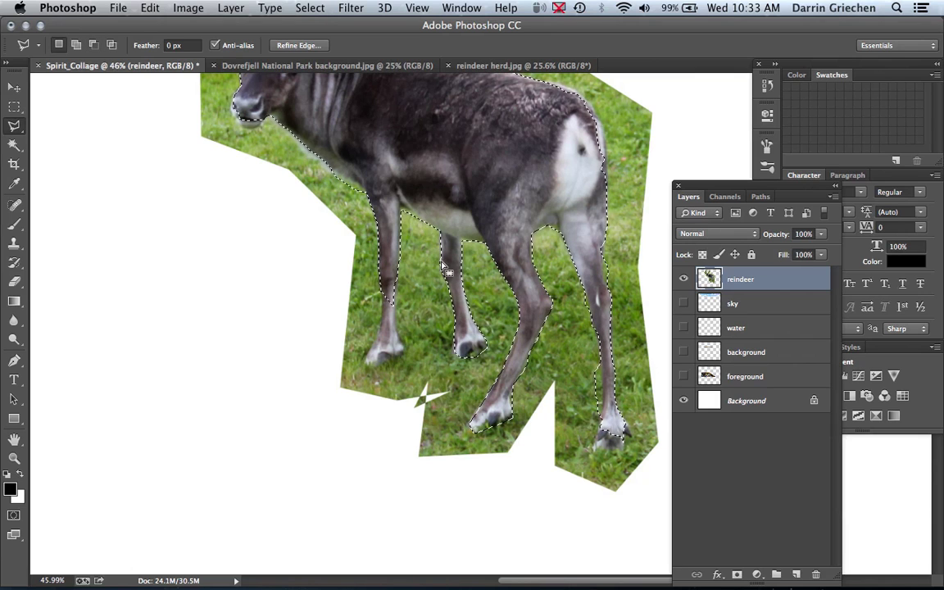
pyautogui.press('shift')
pyautogui.keyDown('shift'); pyautogui.click(395, 291); pyautogui.keyUp('shift')
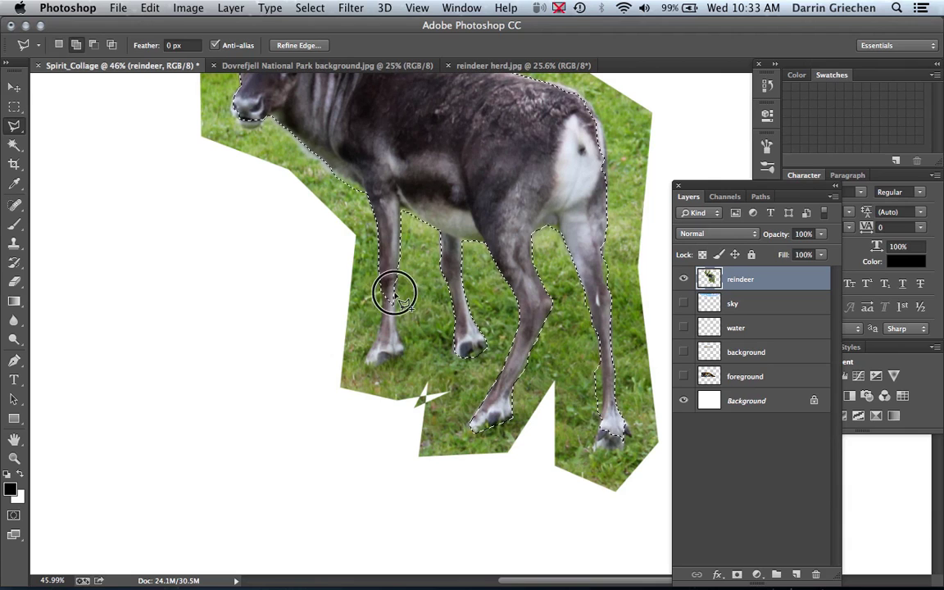
pyautogui.click(384, 357)
pyautogui.click(370, 363)
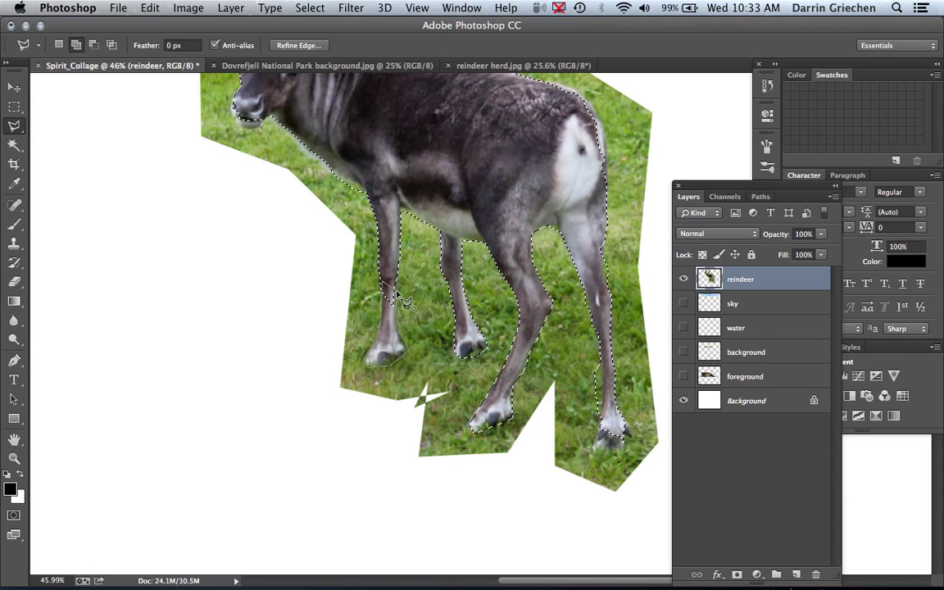
# Refine the Polygonal Lasso selection around the reindeer's muzzle, chin and ear
pyautogui.scroll(5, 402, 300)
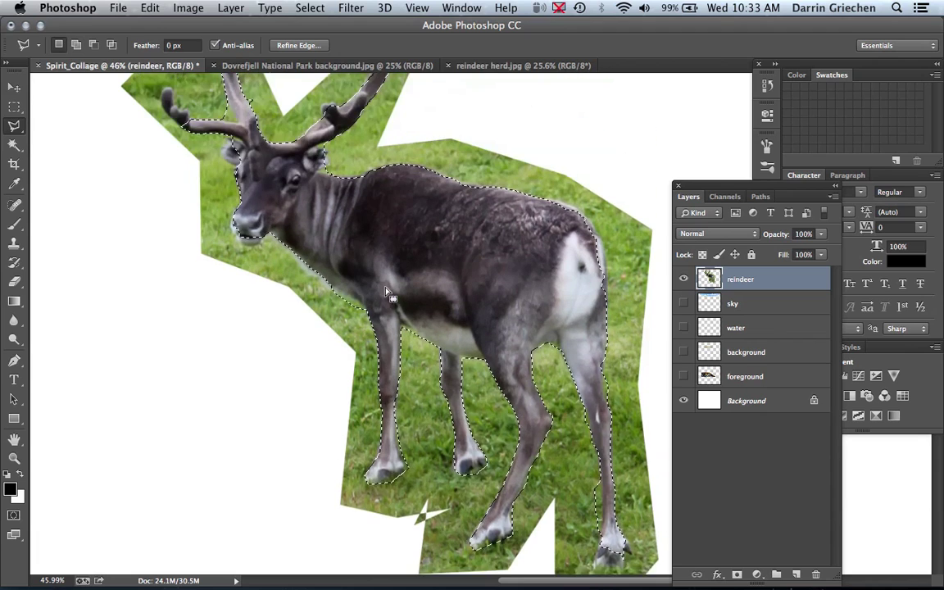
pyautogui.scroll(4, 391, 297)
pyautogui.hscroll(-5, 392, 296)
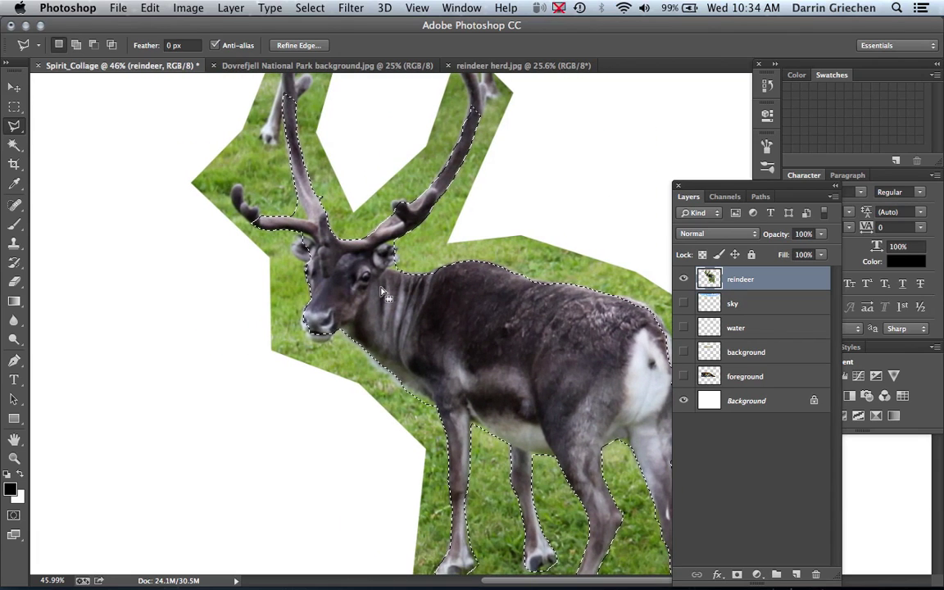
pyautogui.click(329, 342)
pyautogui.moveTo(328, 342); pyautogui.dragTo(323, 351)
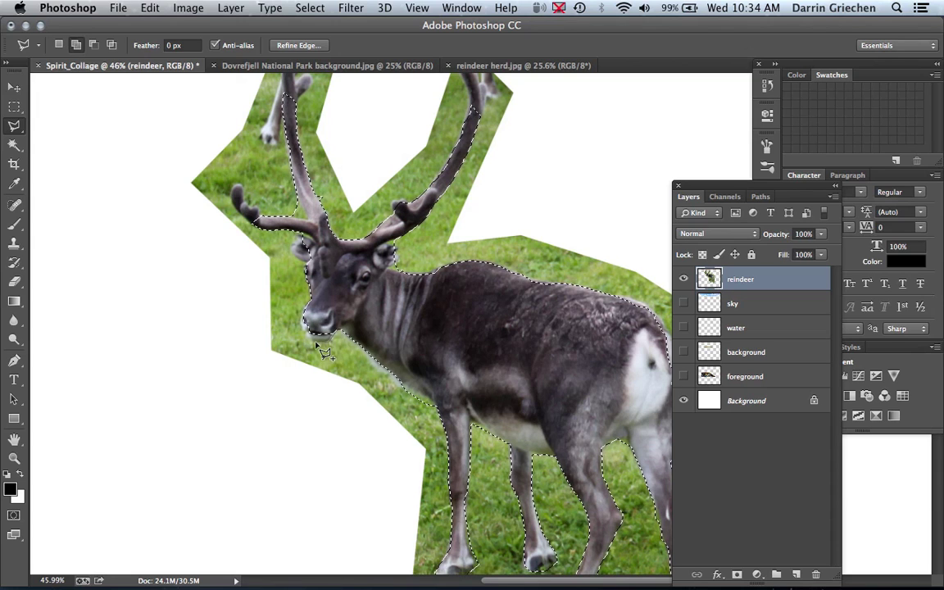
pyautogui.click(306, 332)
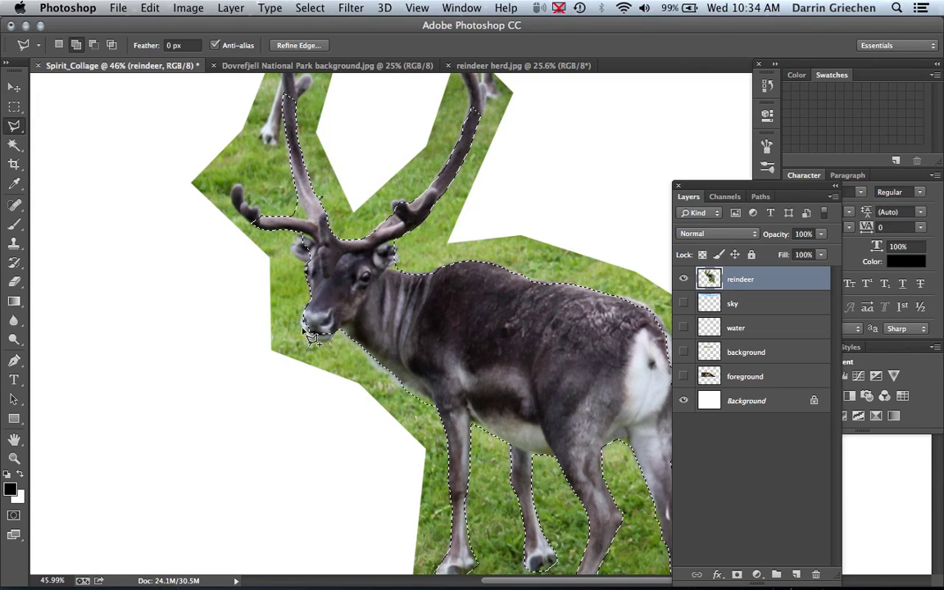
pyautogui.click(302, 316)
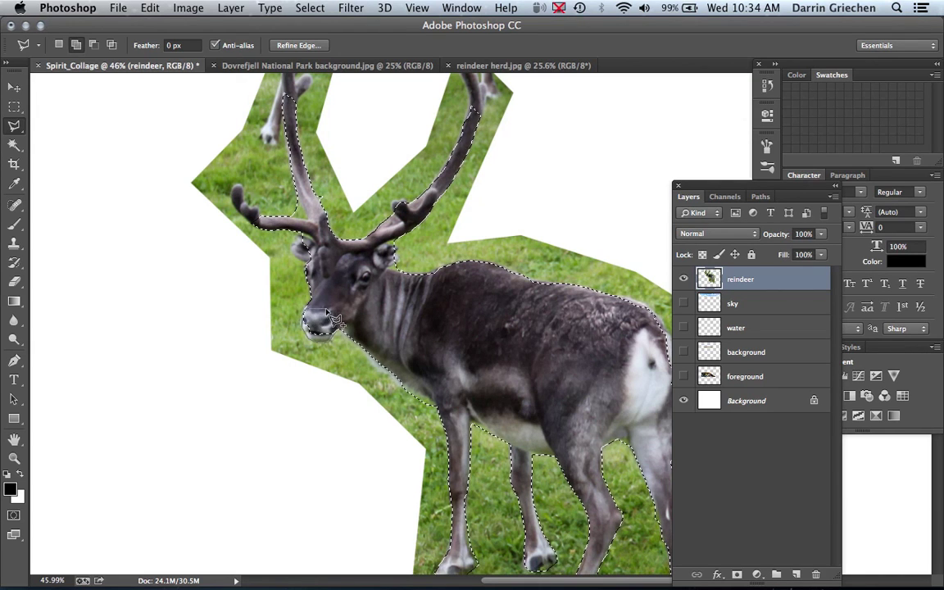
pyautogui.keyDown('shift'); pyautogui.click(307, 256); pyautogui.keyUp('shift')
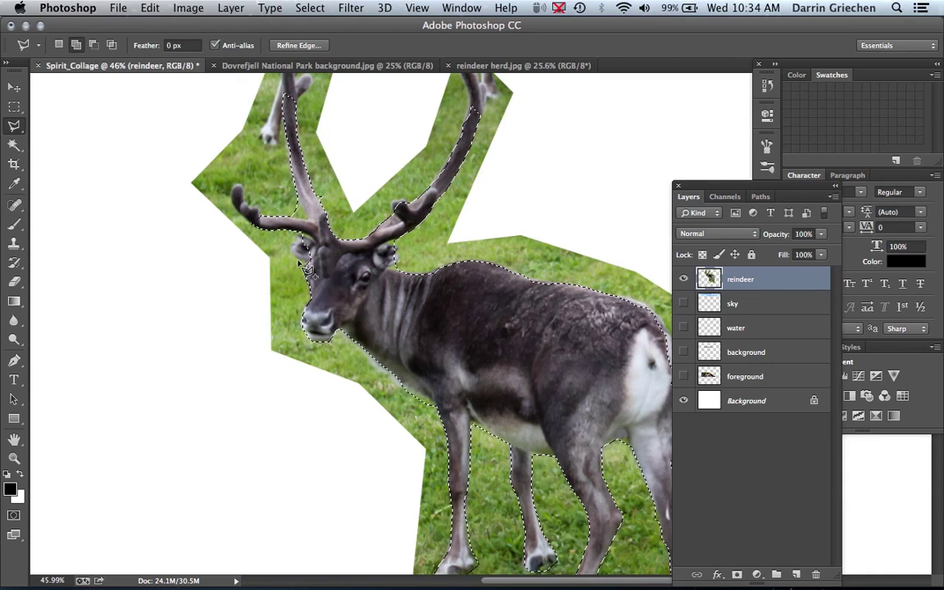
pyautogui.click(294, 248)
pyautogui.click(297, 247)
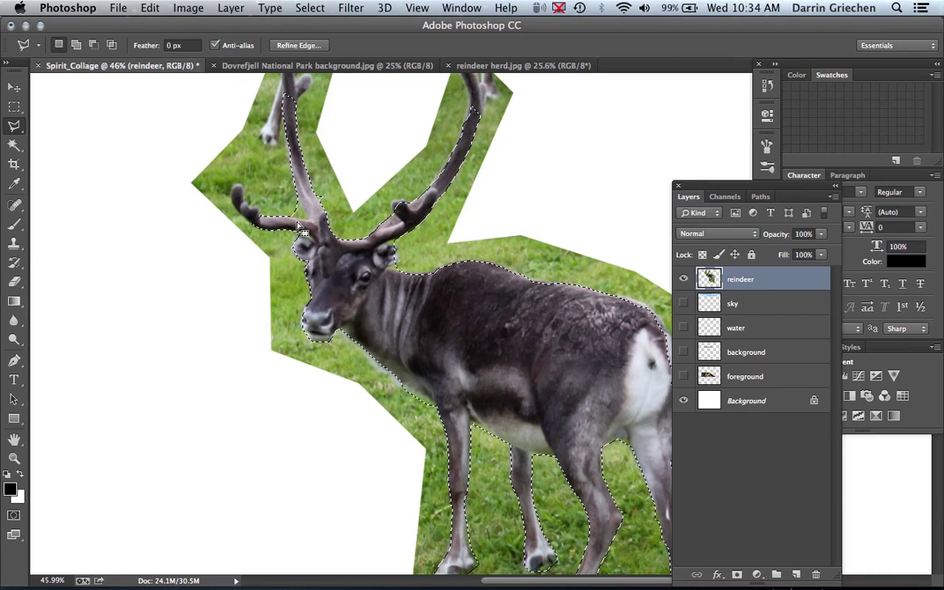
# Add the left antler and its tip to the reindeer selection
pyautogui.press('alt')
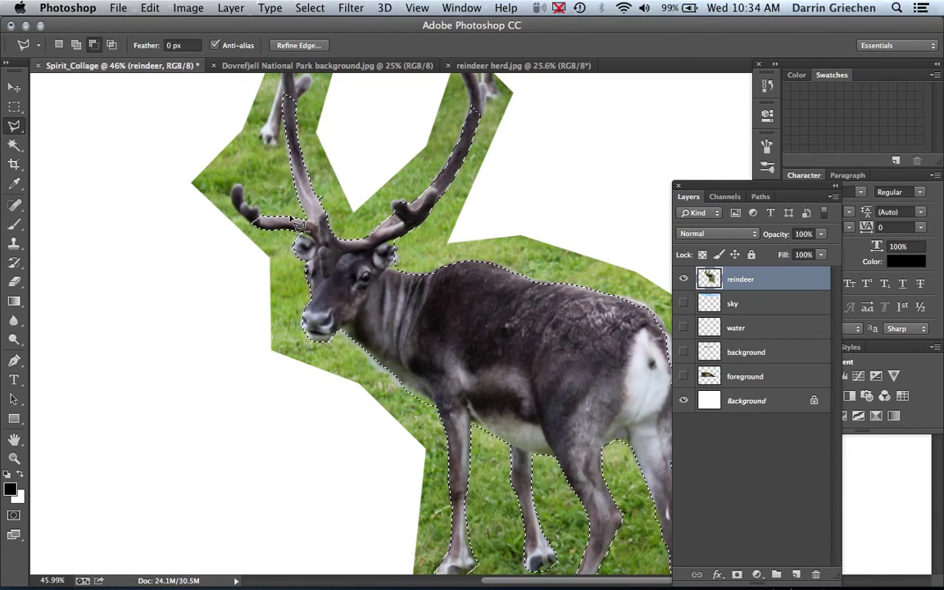
pyautogui.press('shift')
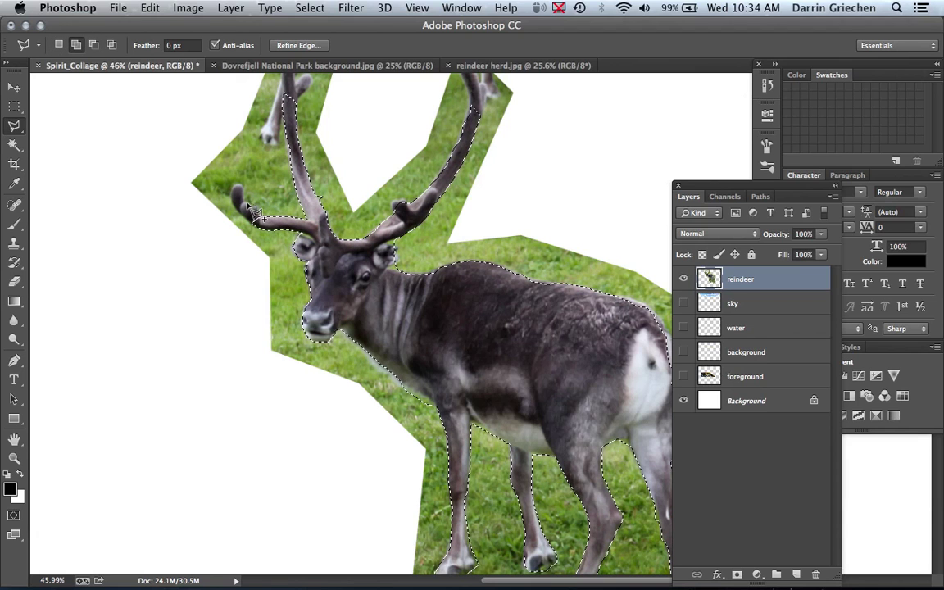
pyautogui.click(230, 182)
pyautogui.doubleClick(252, 202)
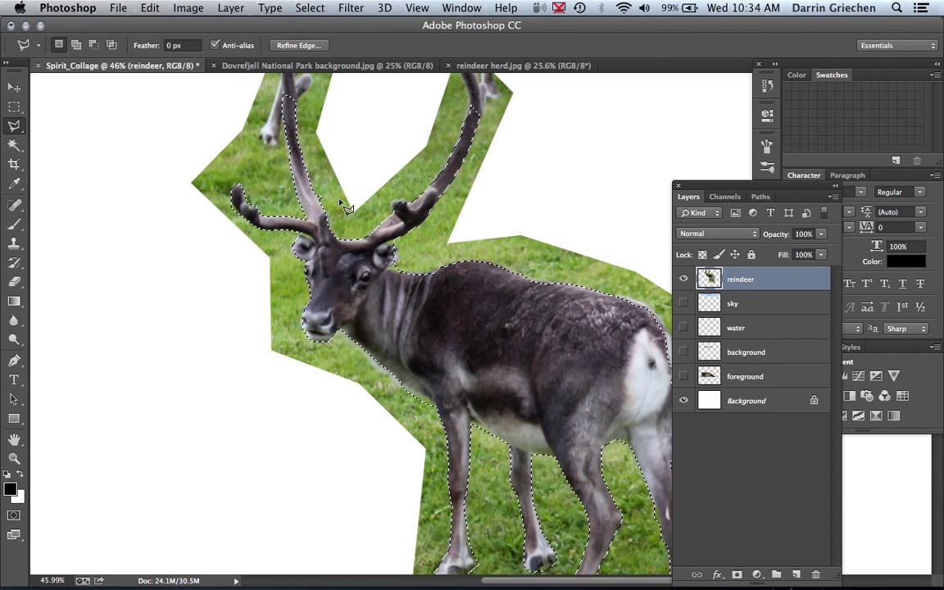
pyautogui.scroll(5, 343, 204)
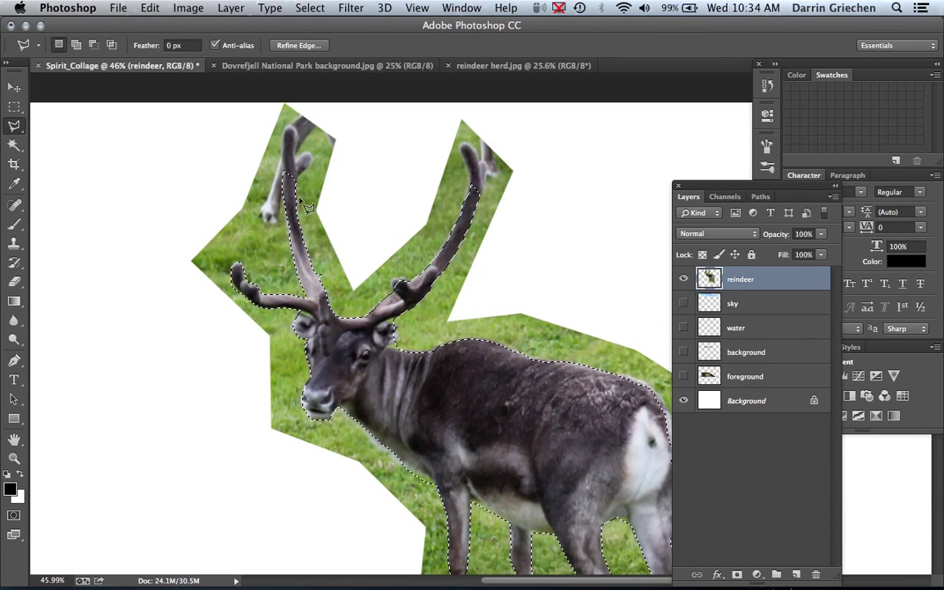
pyautogui.press('shift')
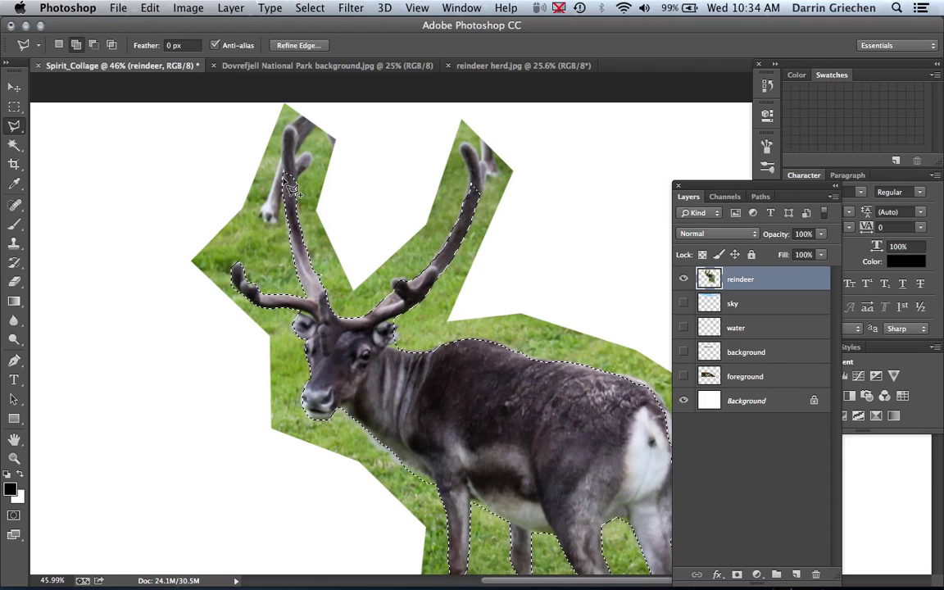
pyautogui.click(295, 127)
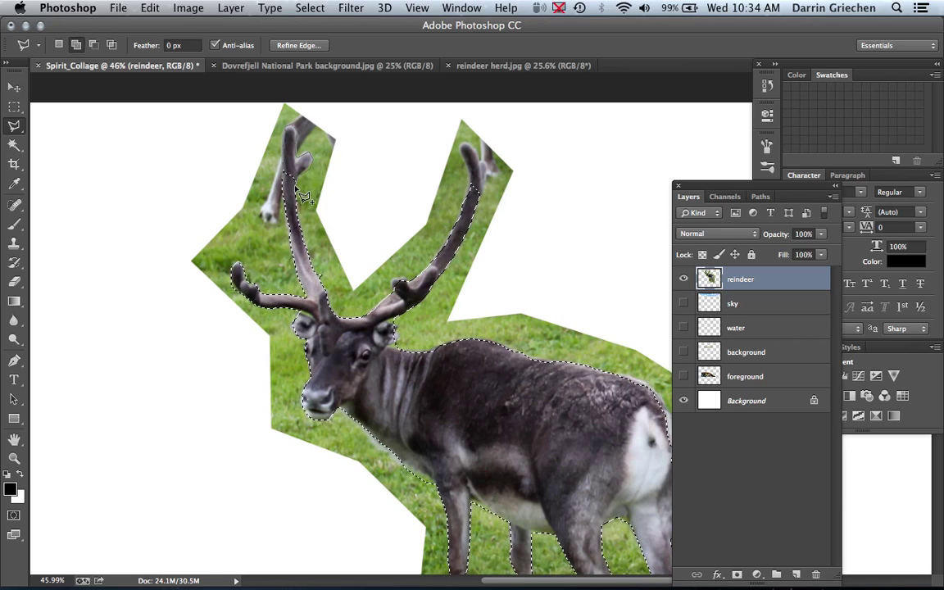
pyautogui.click(296, 187)
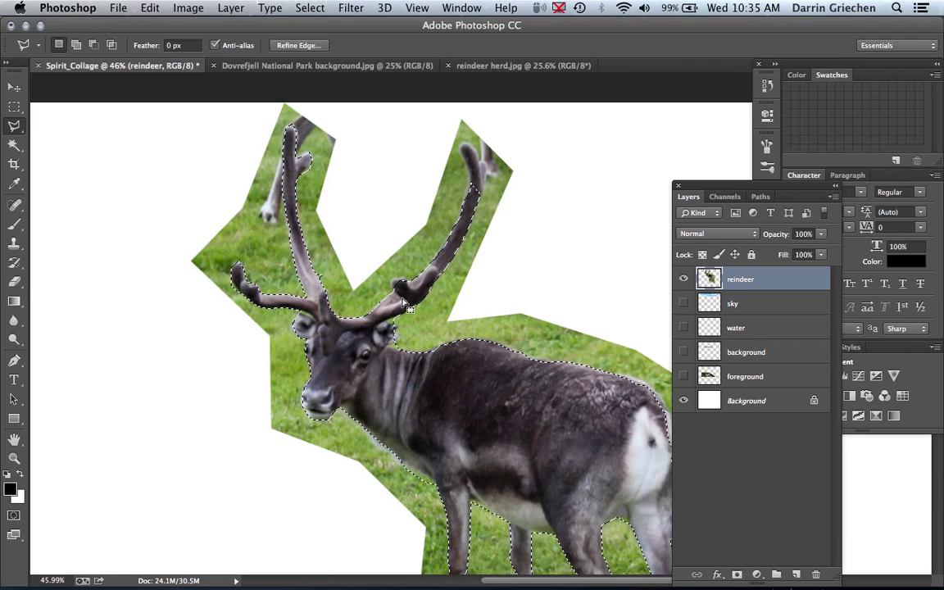
# Include the tip of the right antler in the selection
pyautogui.press('shift')
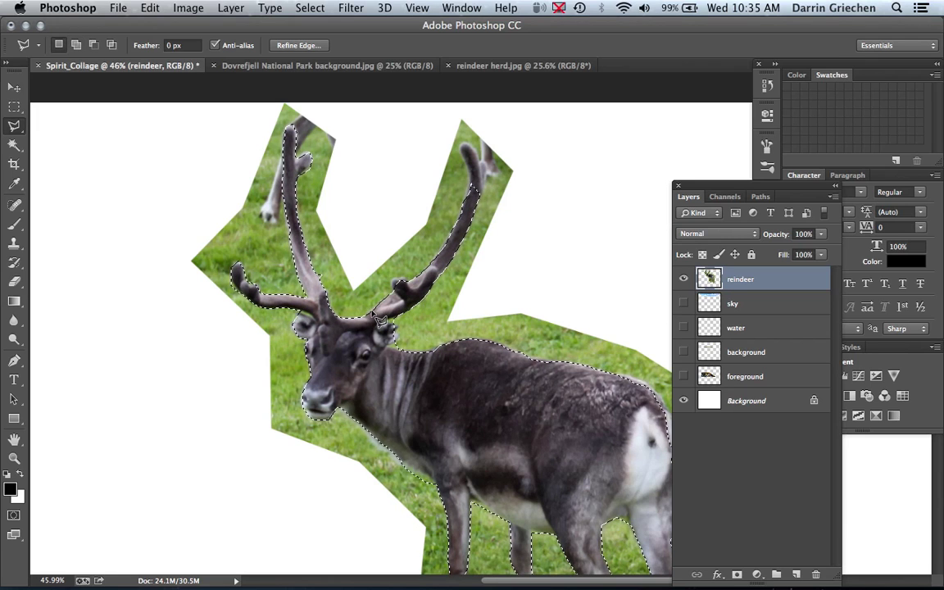
pyautogui.press('alt')
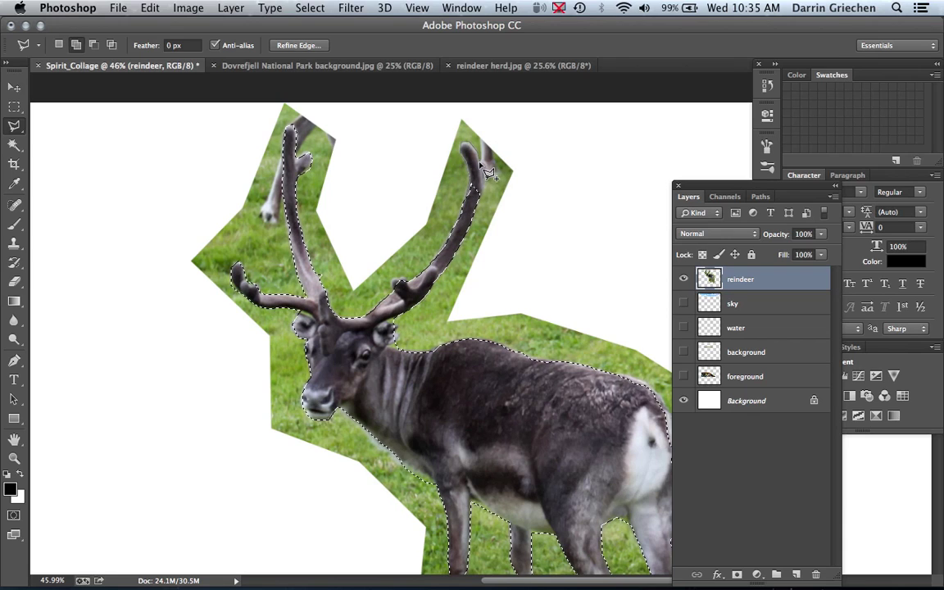
pyautogui.click(483, 158)
pyautogui.click(480, 138)
pyautogui.click(475, 212)
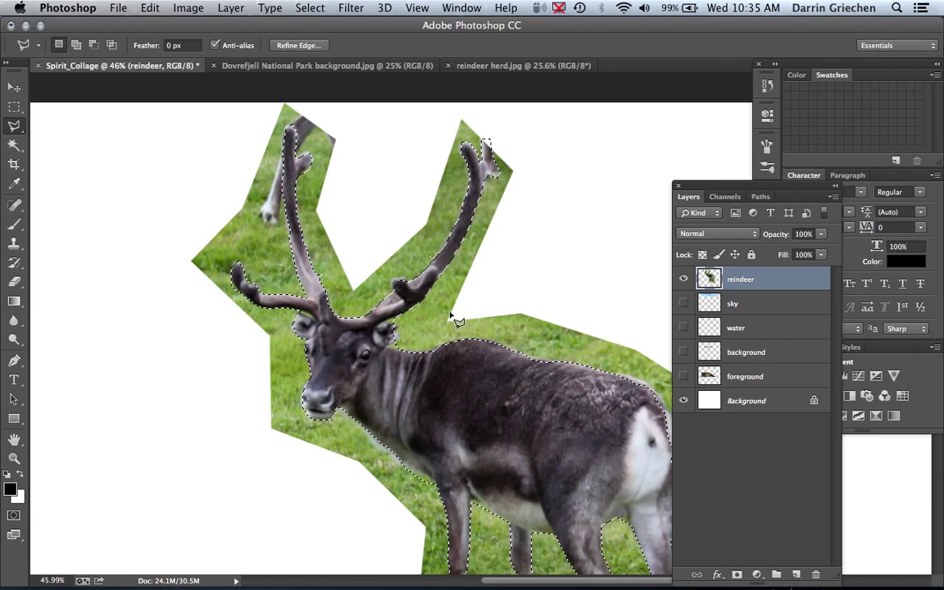
# Tighten the selection along the reindeer's back and add the rump area
pyautogui.scroll(-3, 480, 314)
pyautogui.hscroll(3, 480, 314)
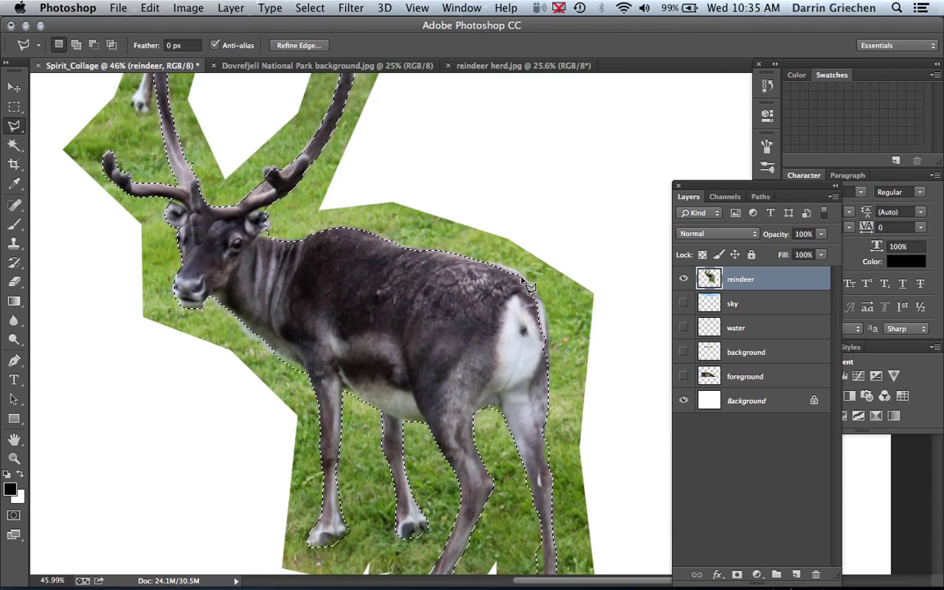
pyautogui.press('shift')
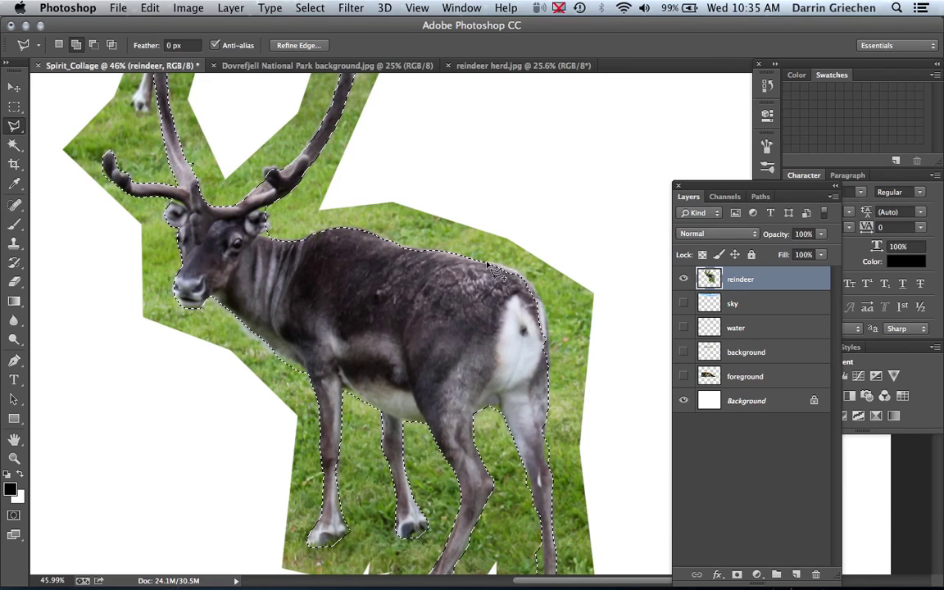
pyautogui.moveTo(517, 273); pyautogui.dragTo(545, 301)
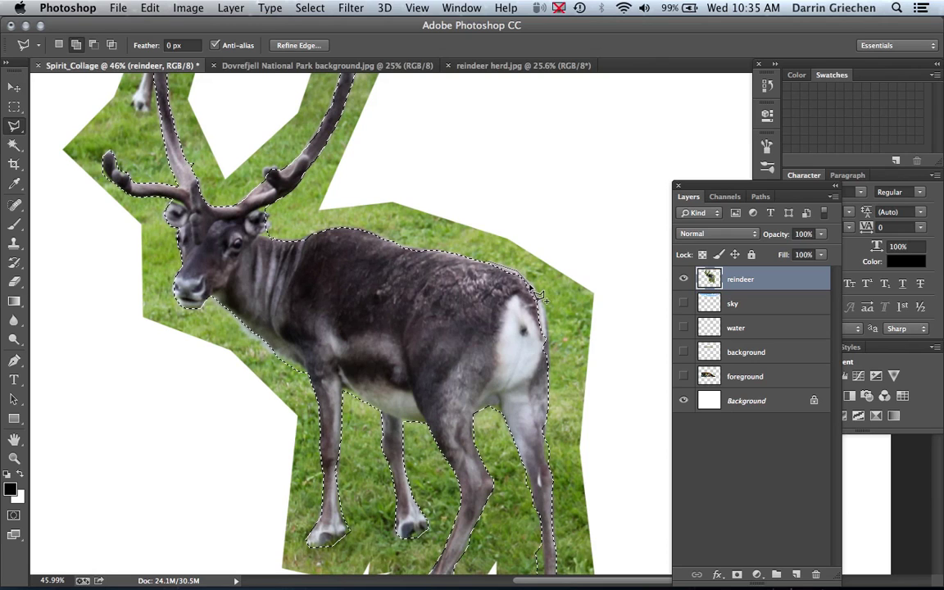
pyautogui.click(545, 307)
pyautogui.click(509, 293)
pyautogui.keyDown('shift'); pyautogui.click(487, 260); pyautogui.keyUp('shift')
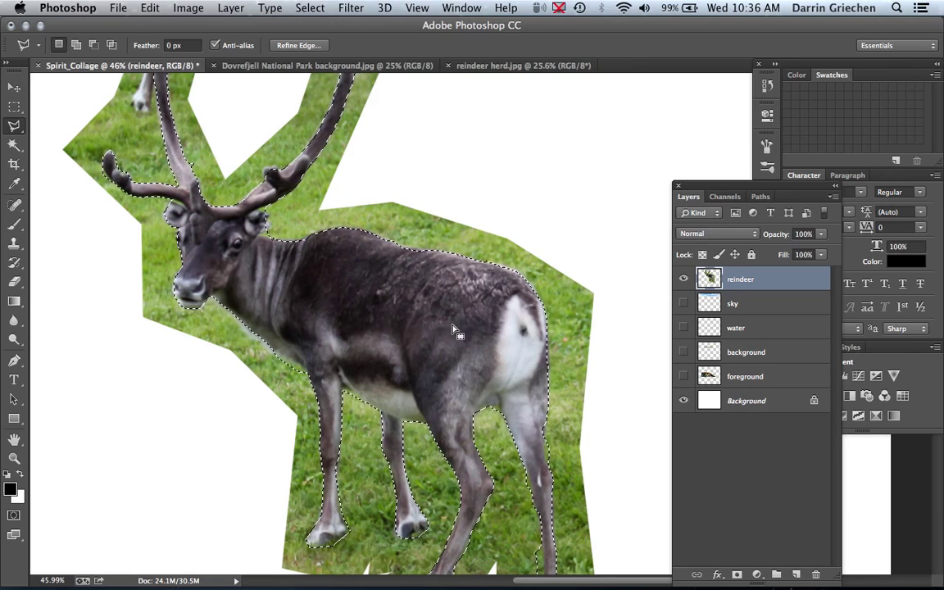
pyautogui.scroll(-5, 460, 328)
pyautogui.scroll(2, 469, 325)
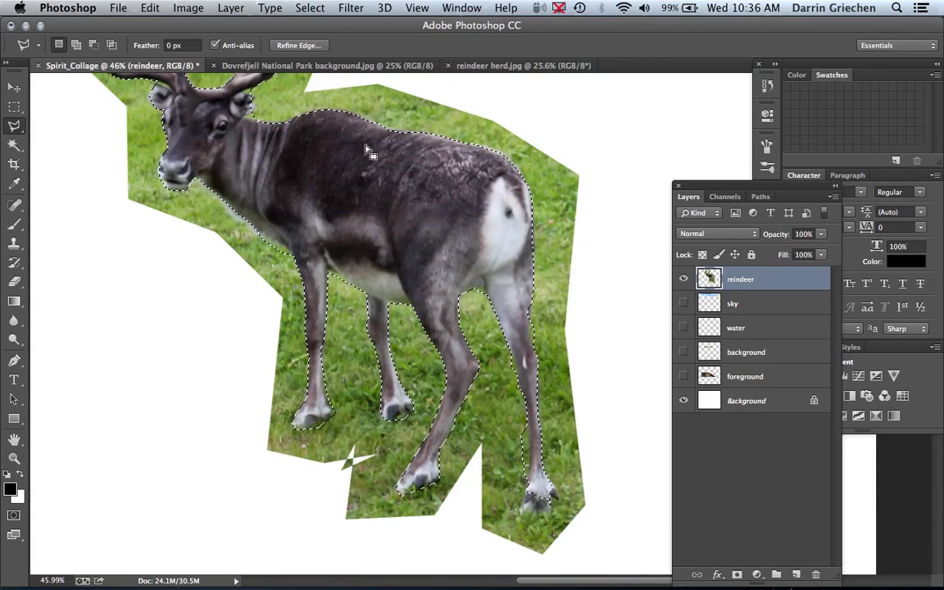
# Save the selection as a channel named 'reindeer', then deselect
pyautogui.click(310, 8)
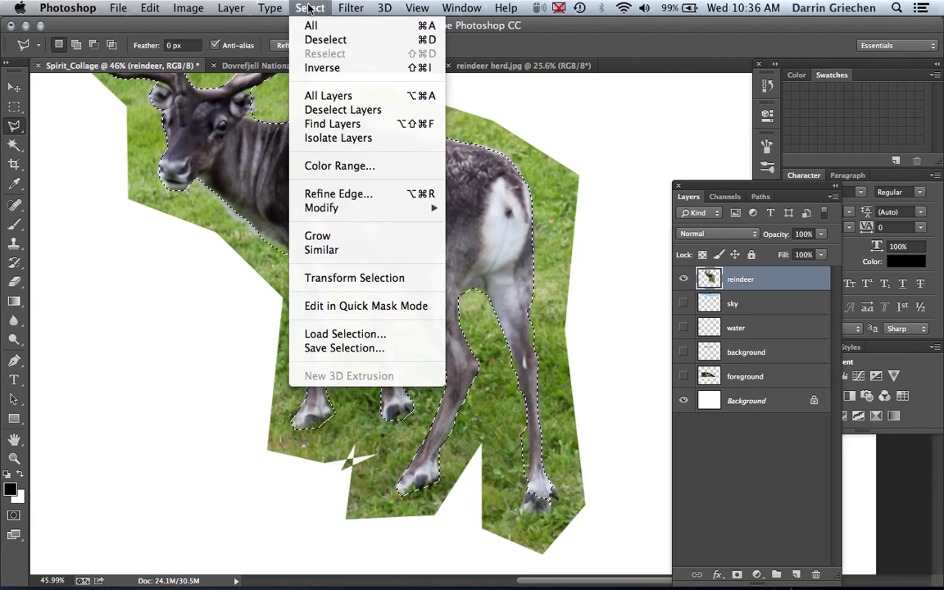
pyautogui.click(370, 349)
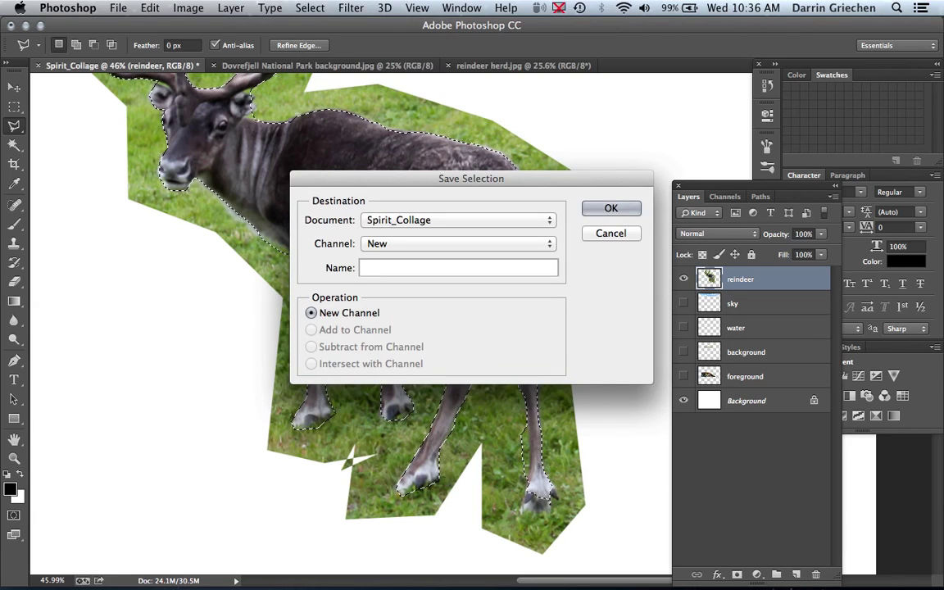
pyautogui.write('reindeer')
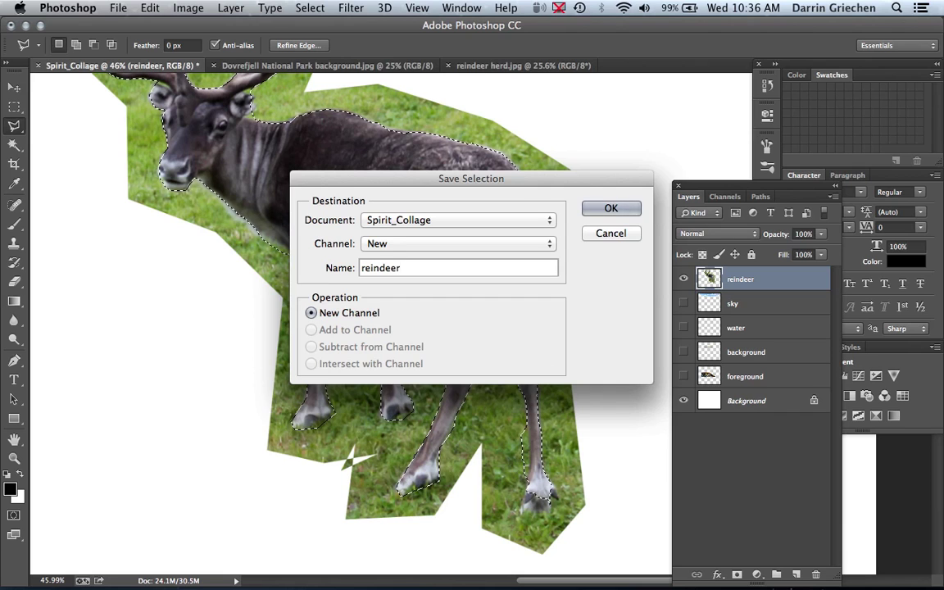
pyautogui.click(605, 208)
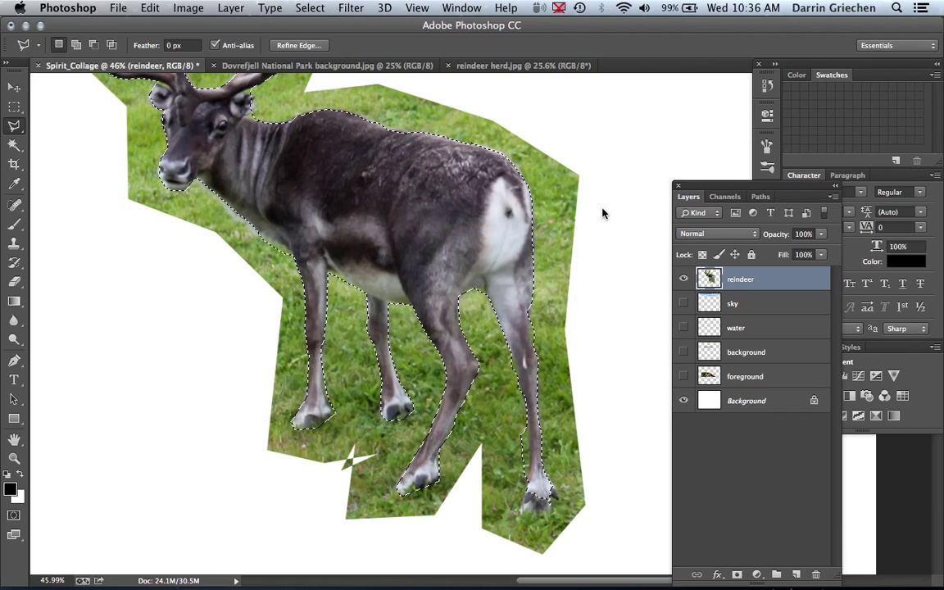
pyautogui.hotkey('ctrl', 'd')
# Cancel the stray outline and restore the reindeer selection with Cmd+Shift+D
pyautogui.click(603, 209)
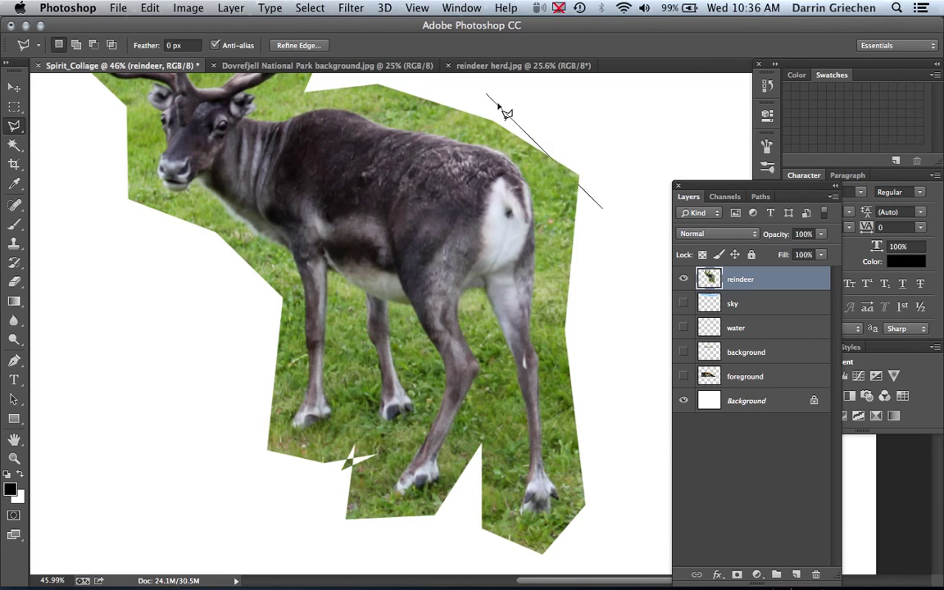
pyautogui.hotkey('ctrl', 'shift', 'd')
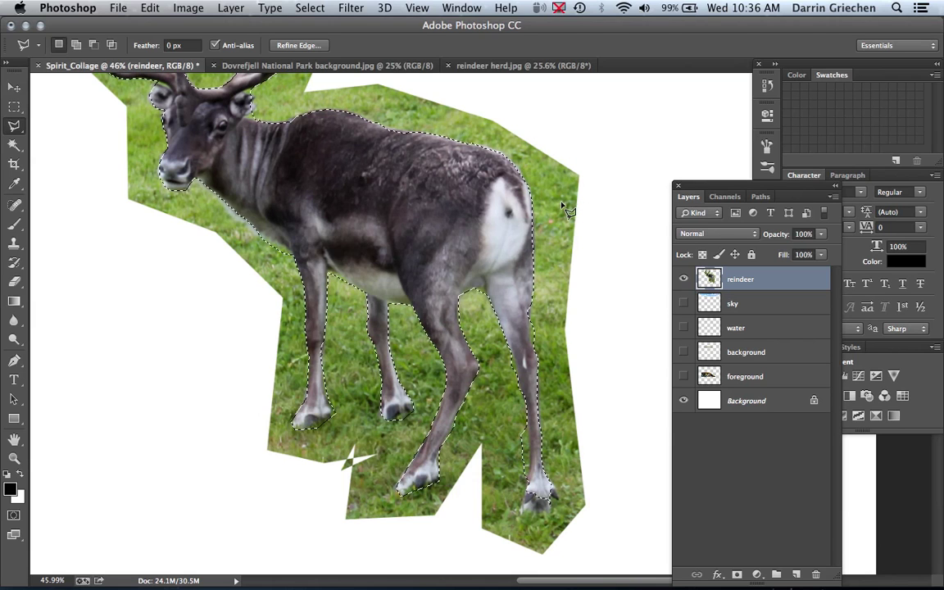
pyautogui.scroll(3, 470, 239)
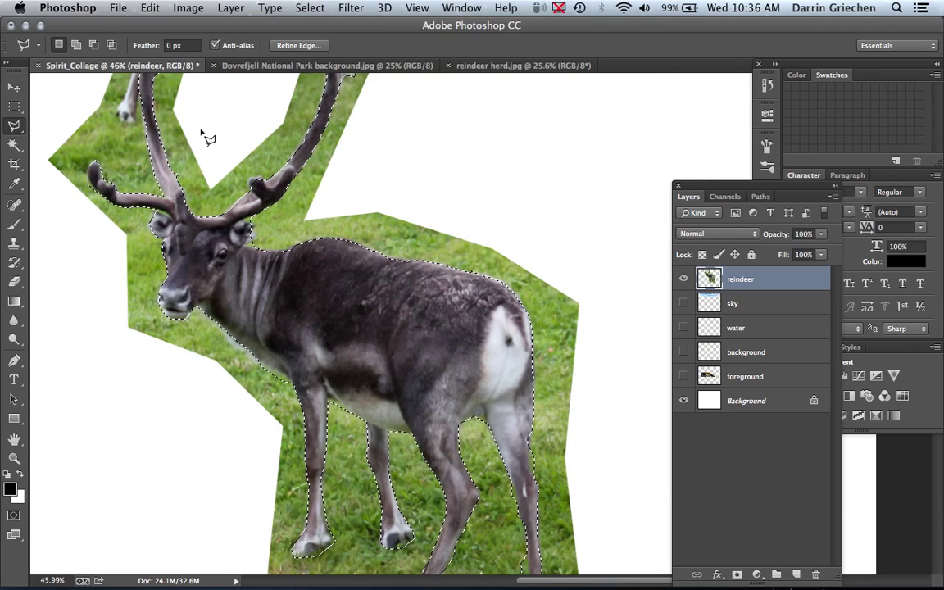
# Invert the selection and delete the grass surrounding the reindeer, then zoom out
pyautogui.click(311, 10)
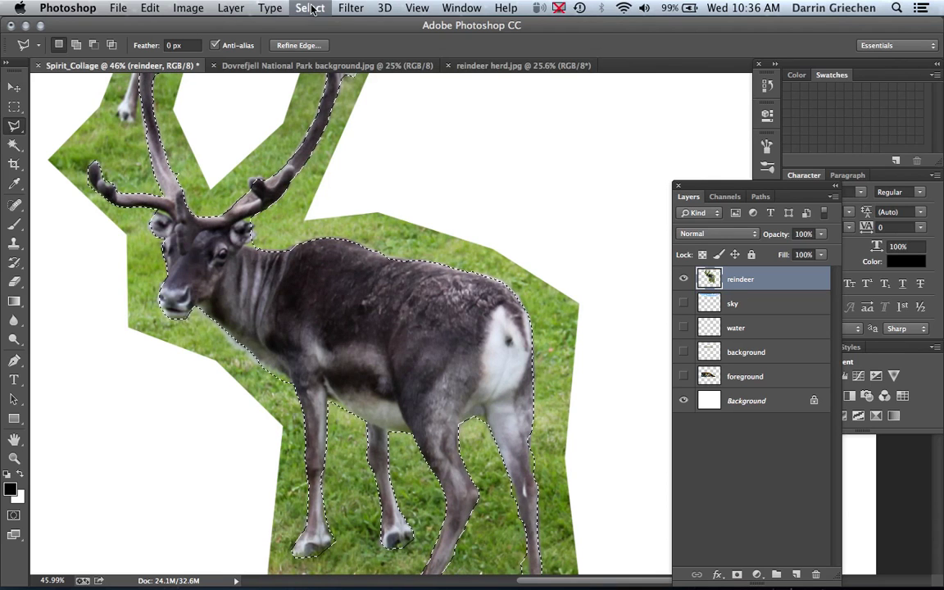
pyautogui.click(320, 66)
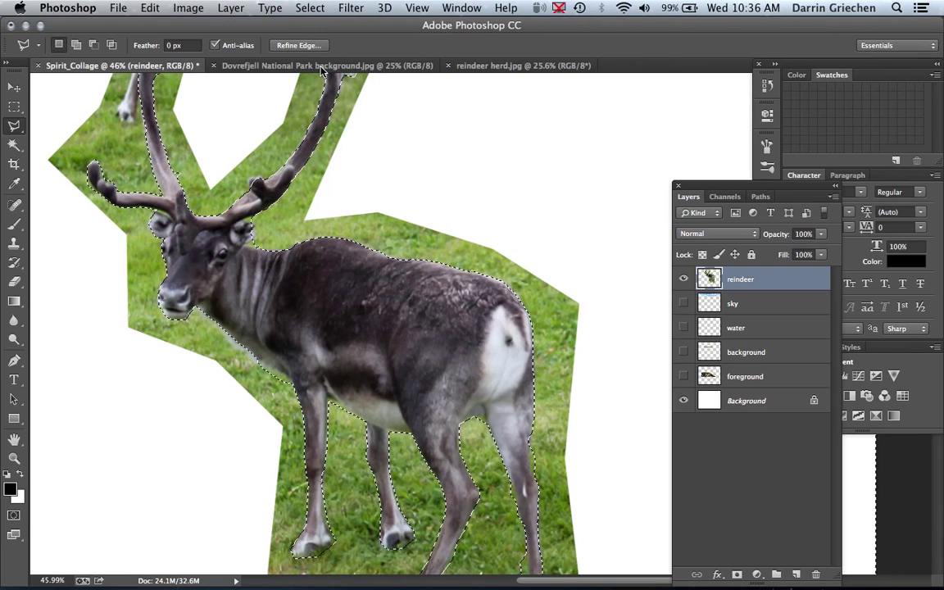
pyautogui.press('Delete')
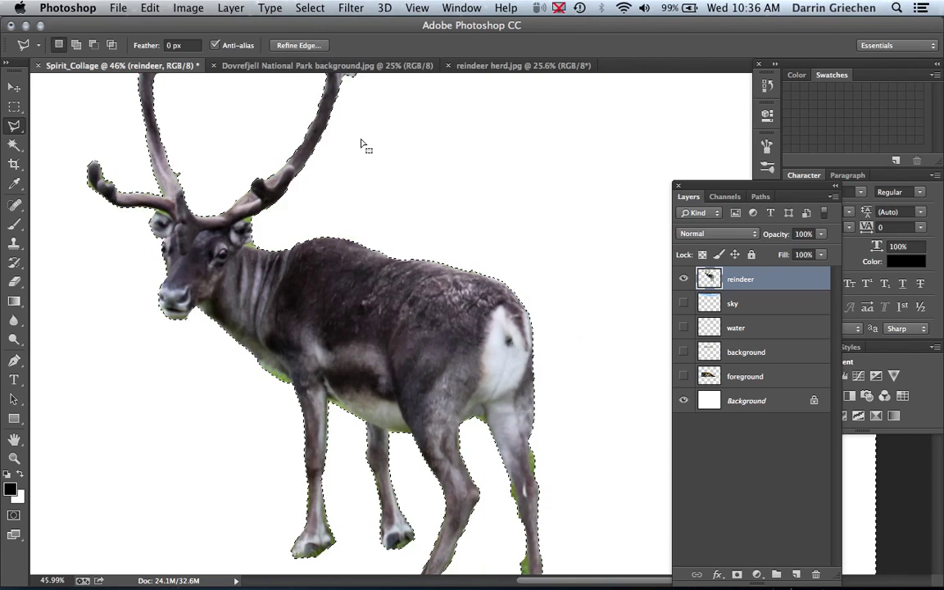
pyautogui.scroll(-5, 428, 277)
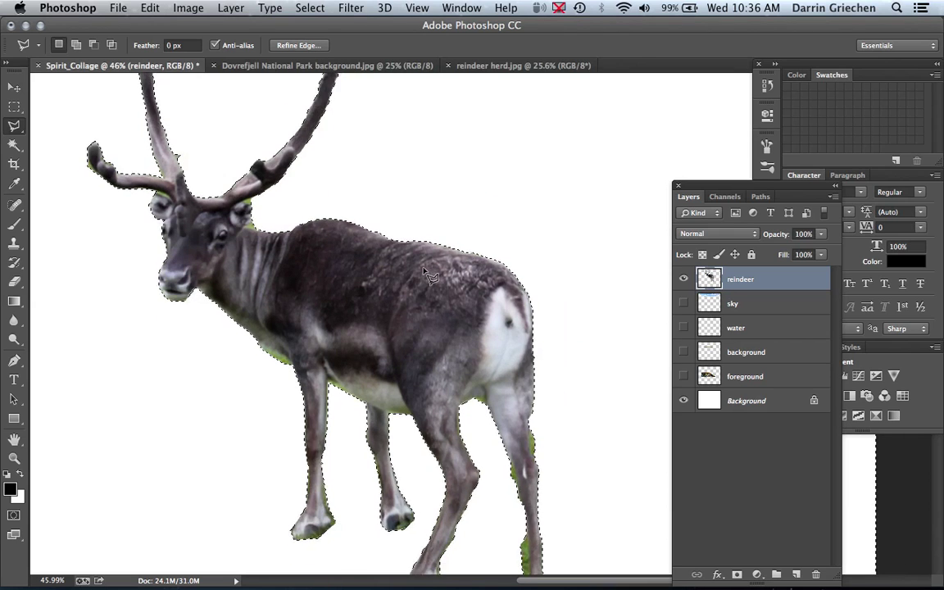
pyautogui.hscroll(-3, 428, 276)
pyautogui.scroll(-2, 428, 276)
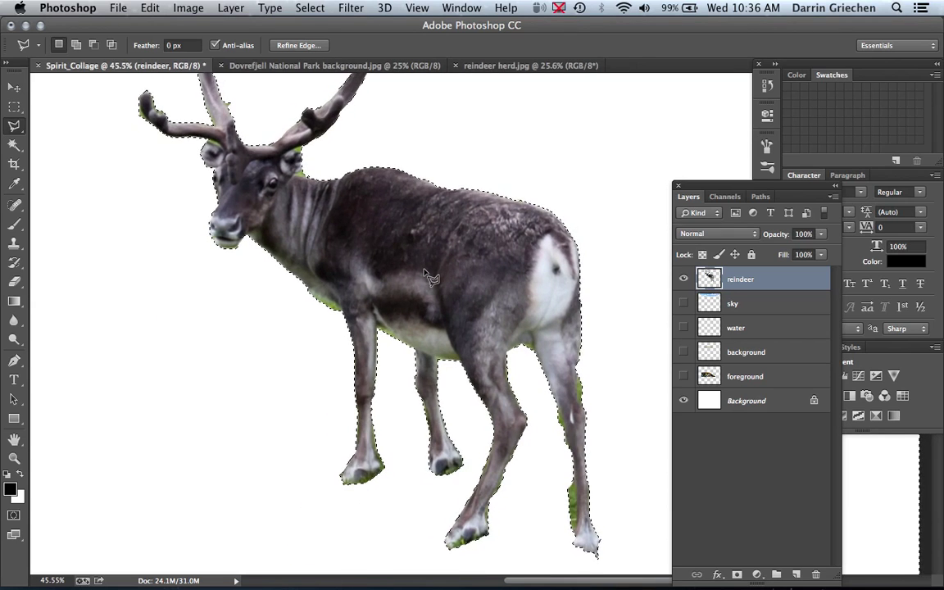
pyautogui.scroll(-1, 428, 276)
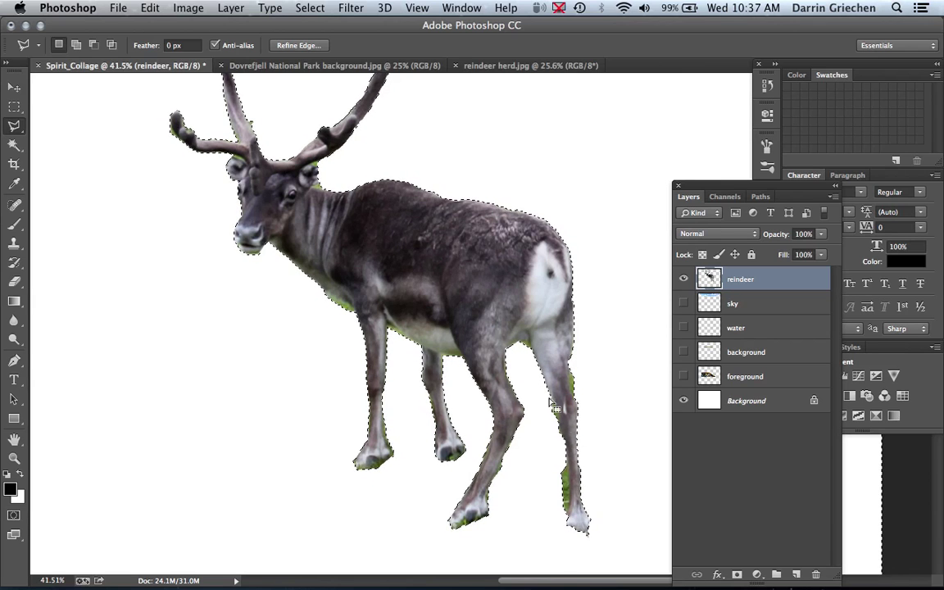
pyautogui.scroll(-1, 518, 283)
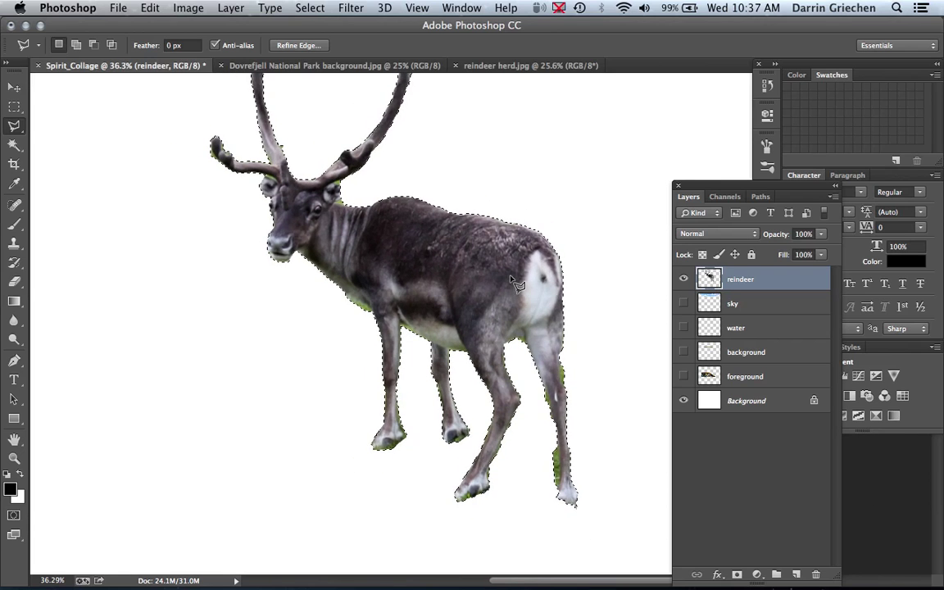
pyautogui.scroll(-2, 395, 221)
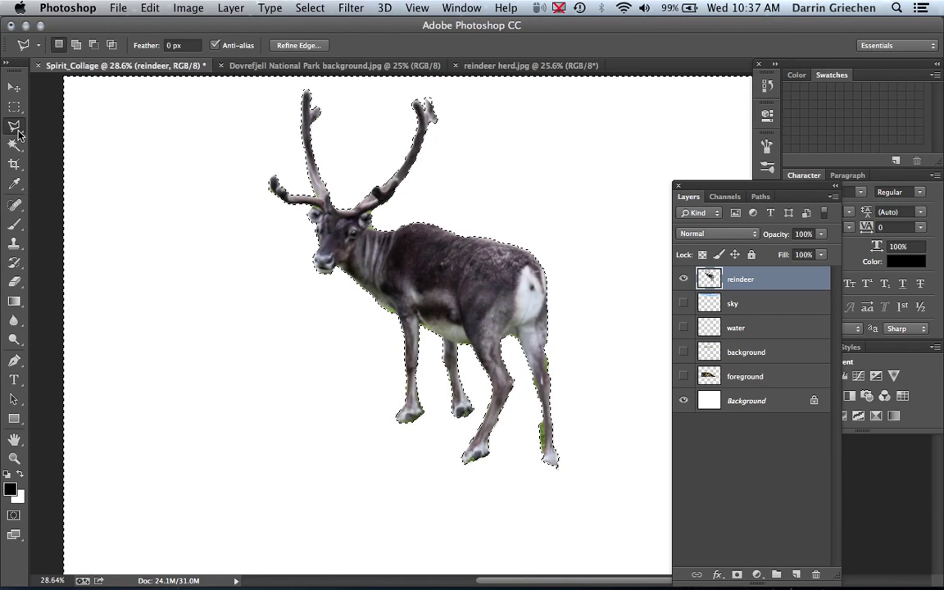
# Deselect and make the sky, water, background and foreground layers visible
pyautogui.click(153, 158)
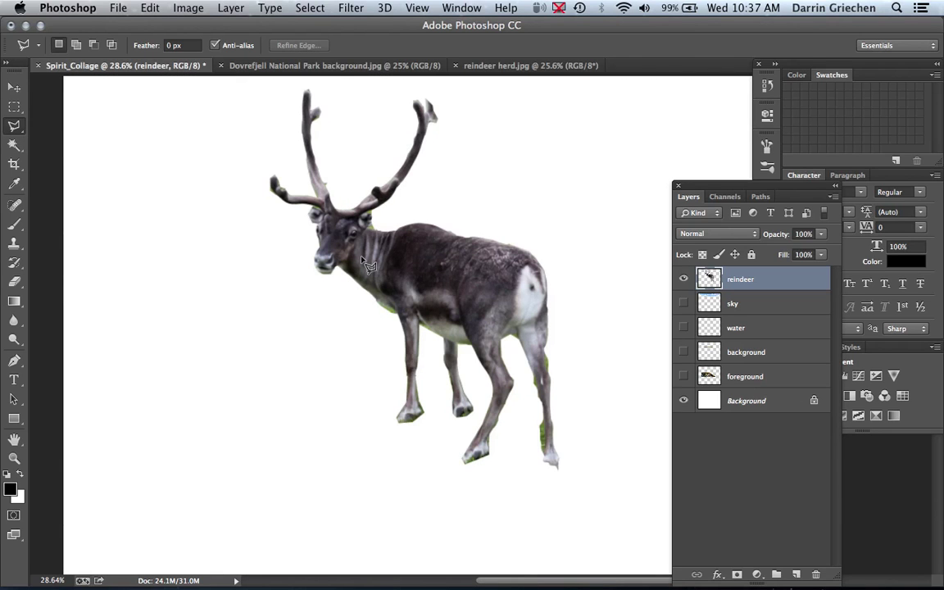
pyautogui.click(685, 305)
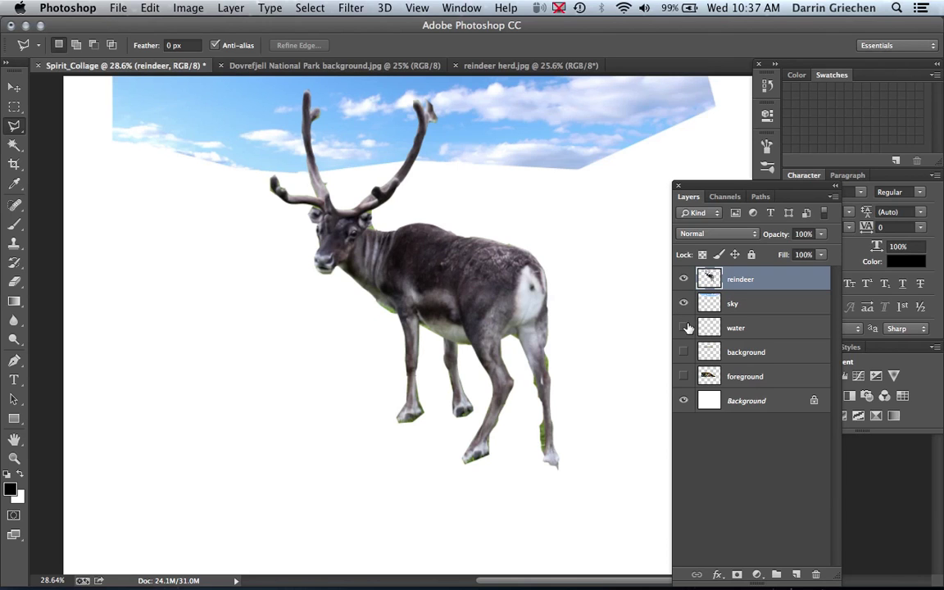
pyautogui.click(685, 327)
pyautogui.click(684, 351)
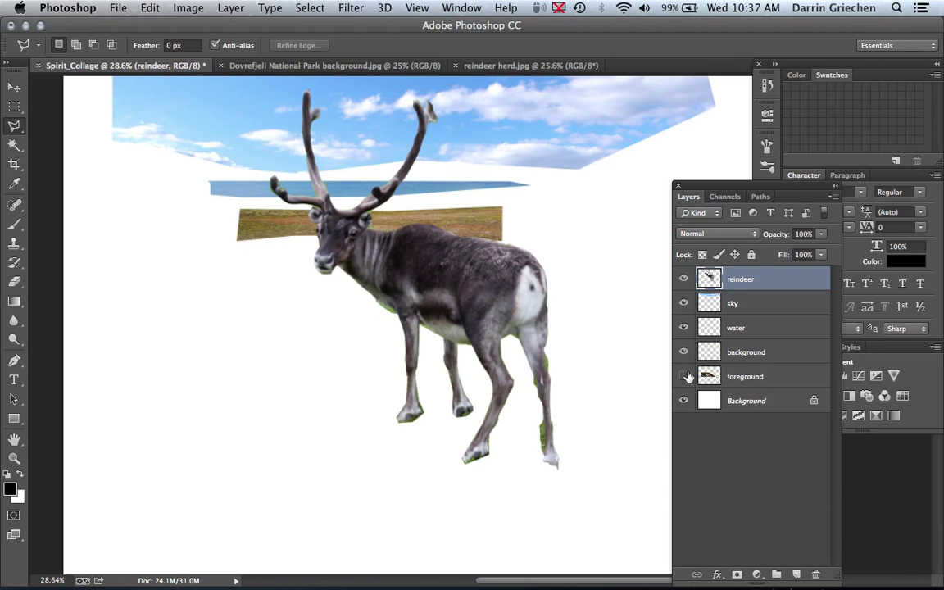
pyautogui.click(684, 377)
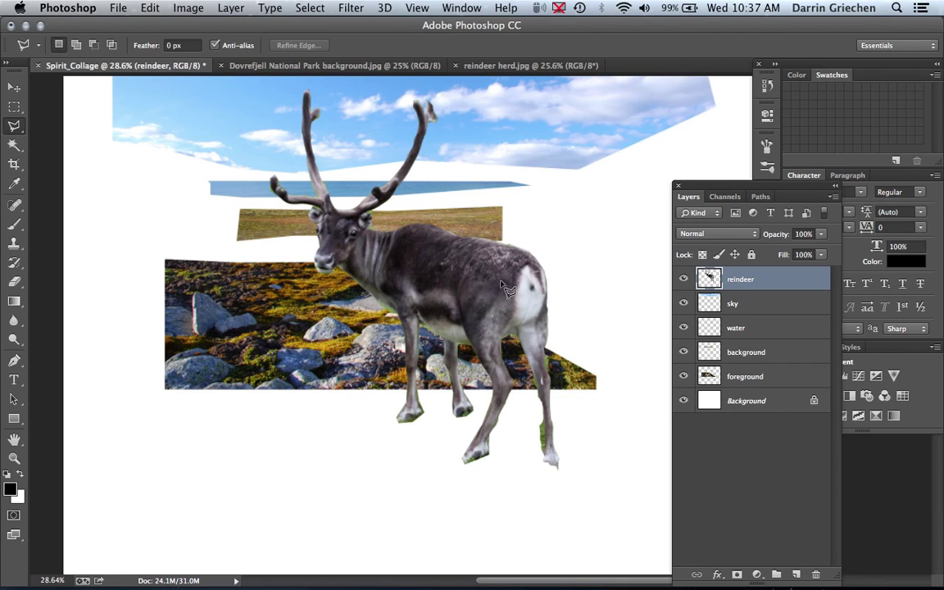
# Move the rocky foreground layer down toward the lower left
pyautogui.click(761, 377)
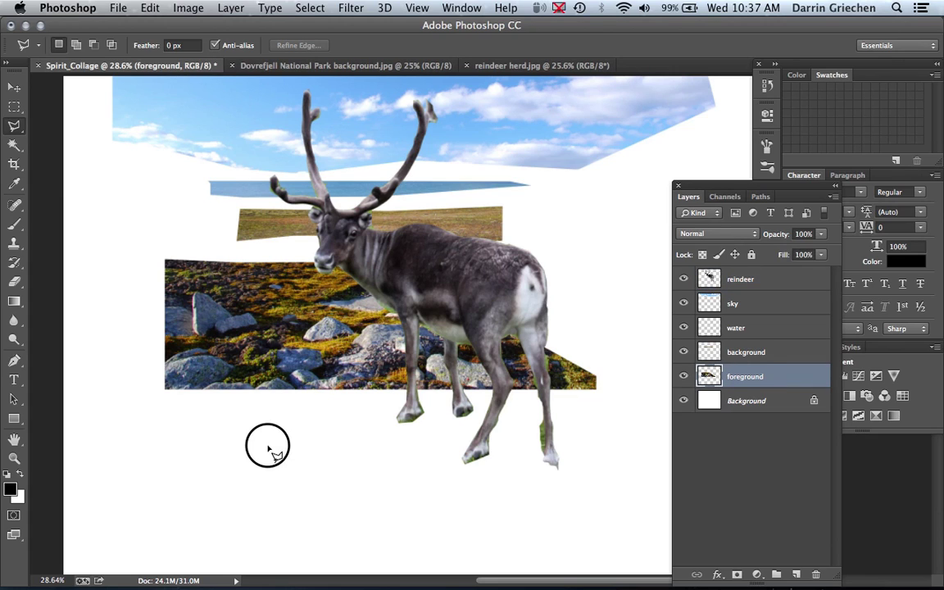
pyautogui.press('Escape')
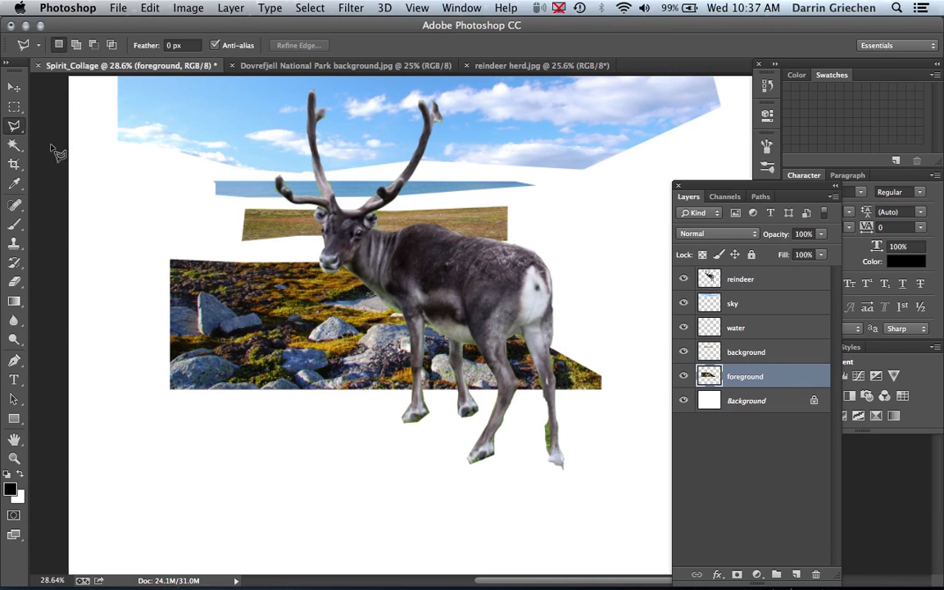
pyautogui.click(14, 87)
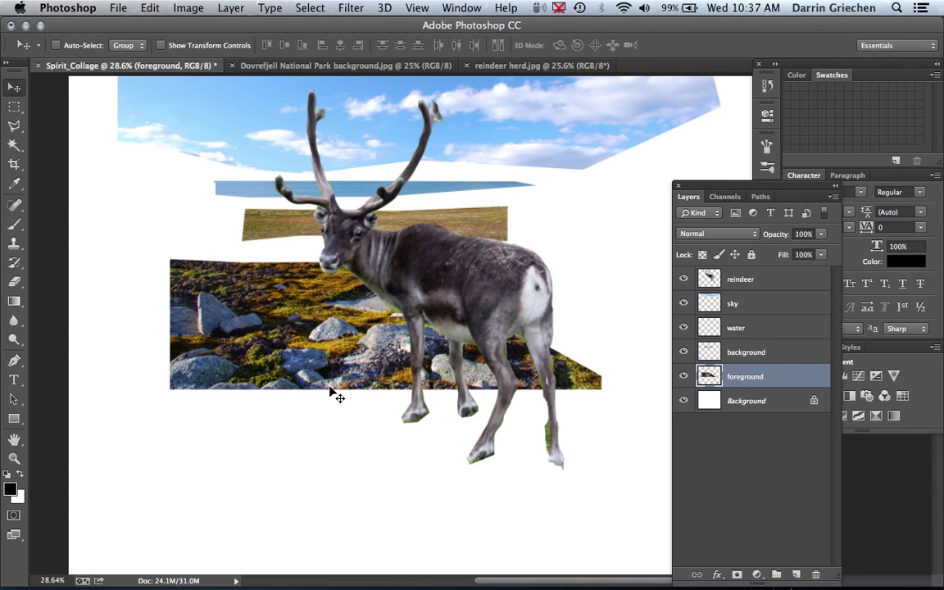
pyautogui.moveTo(278, 413)
pyautogui.mouseDown()
pyautogui.moveTo(261, 461)
pyautogui.moveTo(267, 469)
pyautogui.mouseUp()
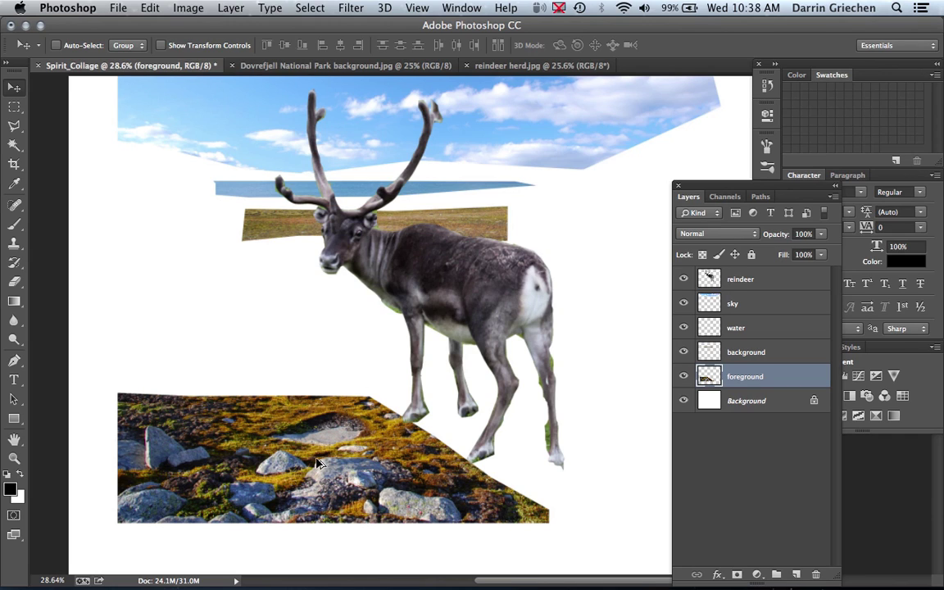
# Duplicate the rocky ground strip twice, placing the copies to the right and lower right of the original
pyautogui.moveTo(318, 464)
pyautogui.mouseDown()
pyautogui.moveTo(390, 394)
pyautogui.moveTo(419, 389)
pyautogui.mouseUp()
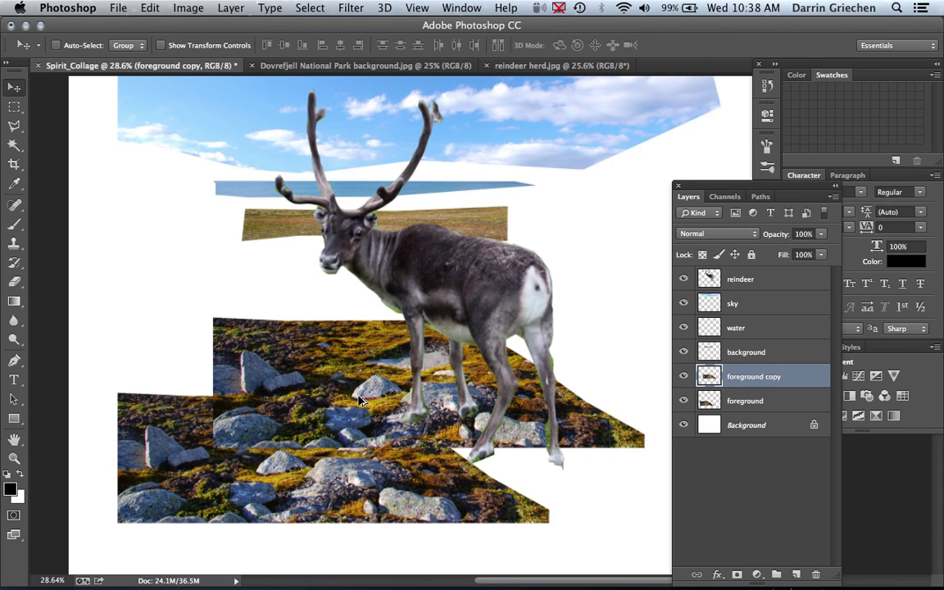
pyautogui.moveTo(359, 400)
pyautogui.mouseDown()
pyautogui.moveTo(513, 455)
pyautogui.moveTo(574, 445)
pyautogui.mouseUp()
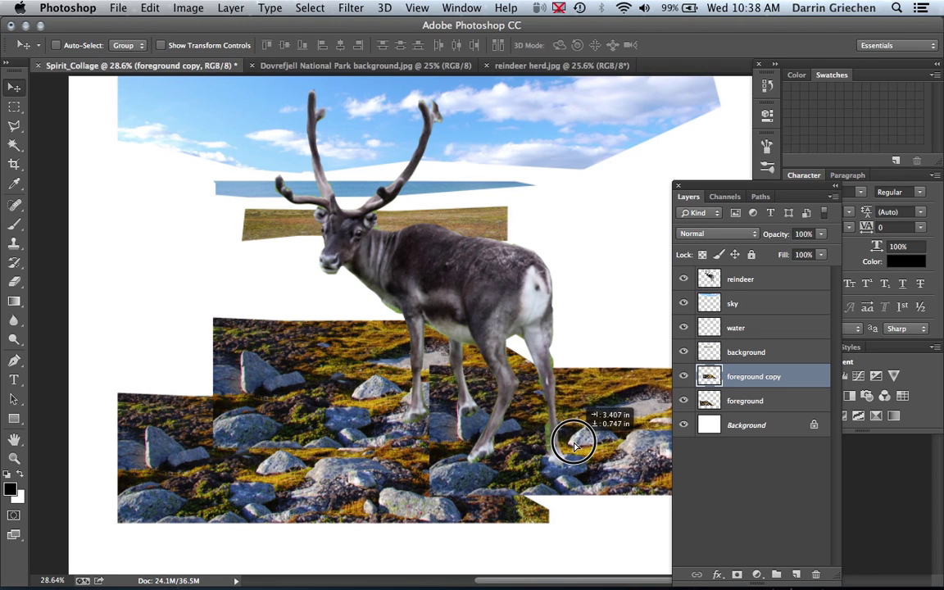
pyautogui.hotkey('ctrl', 'j')
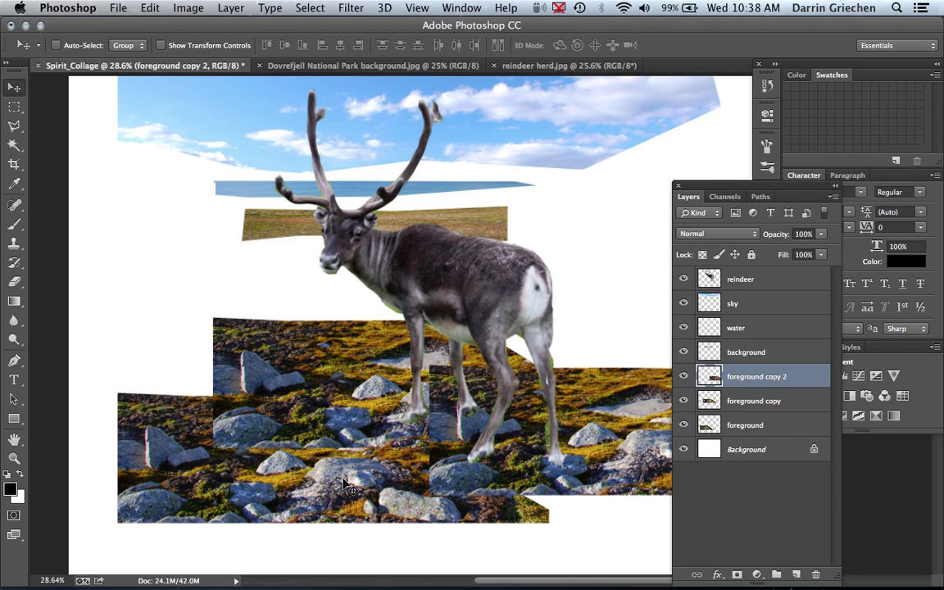
pyautogui.moveTo(328, 488)
pyautogui.mouseDown()
pyautogui.moveTo(310, 495)
pyautogui.moveTo(354, 473)
pyautogui.mouseUp()
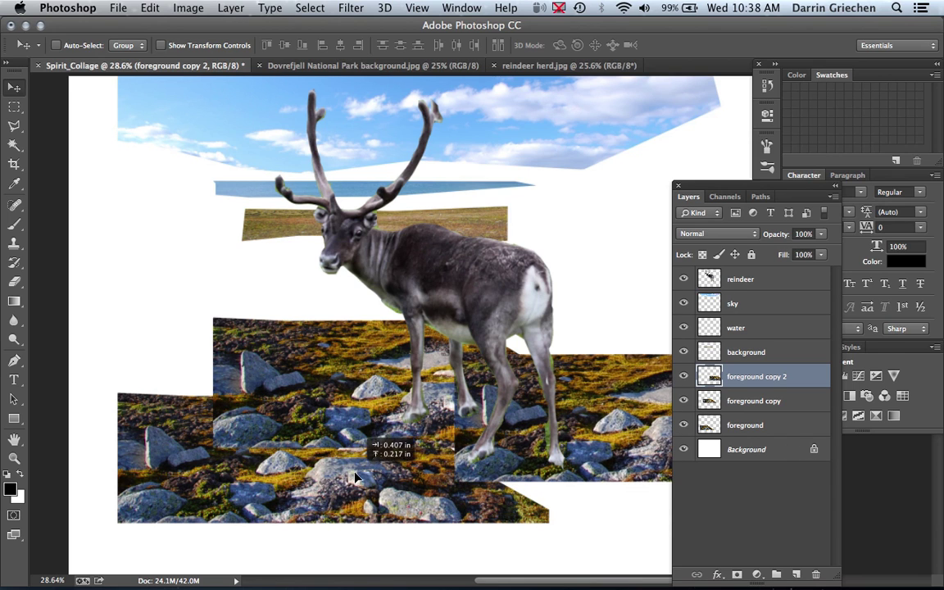
pyautogui.hscroll(5, 474, 477)
pyautogui.scroll(-2, 473, 478)
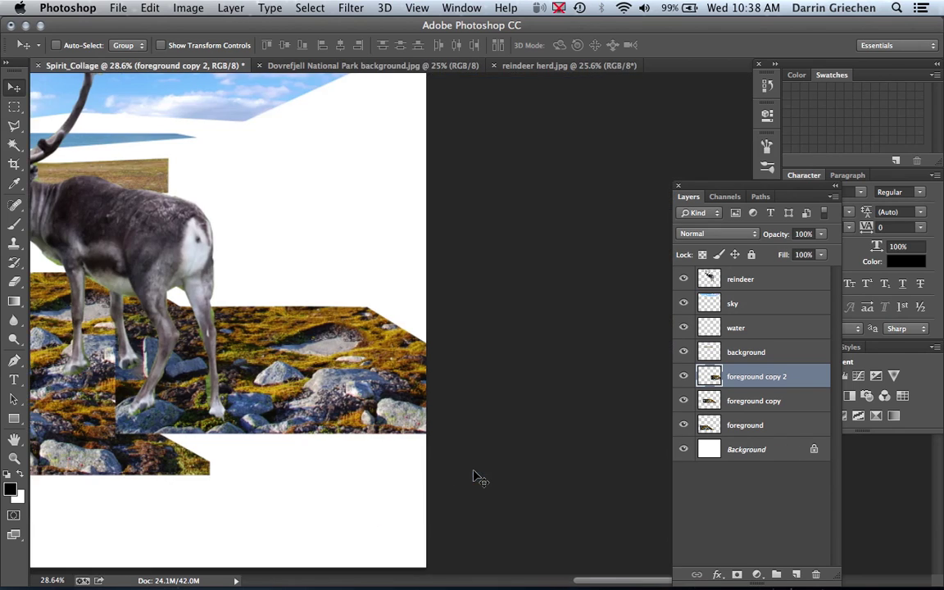
pyautogui.hscroll(-3, 474, 477)
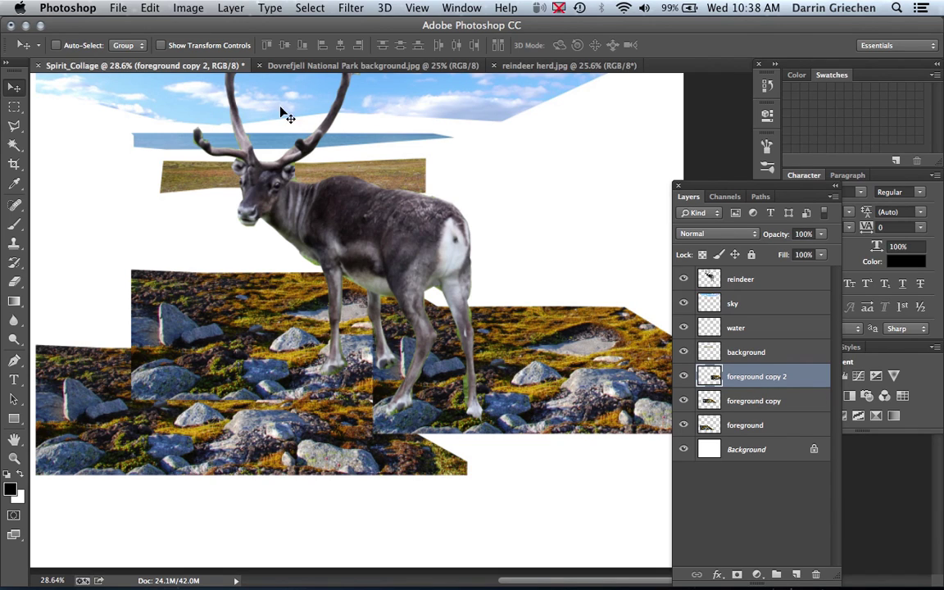
pyautogui.click(149, 9)
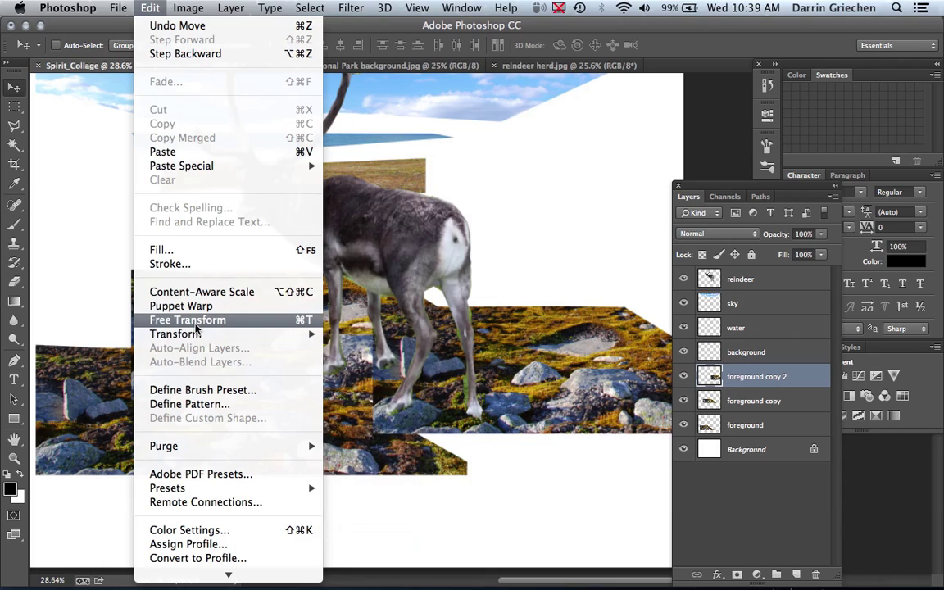
pyautogui.moveTo(175, 334)
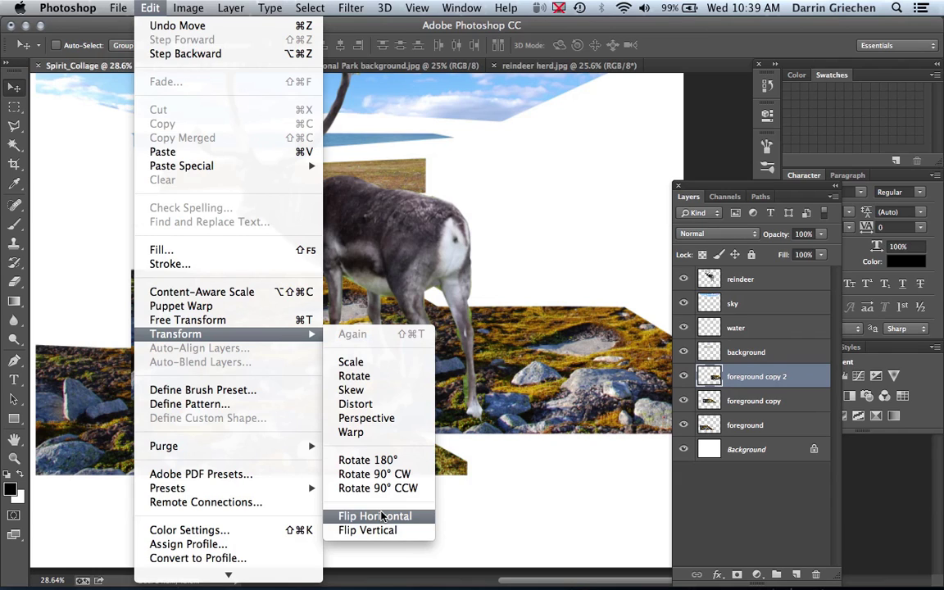
pyautogui.click(543, 260)
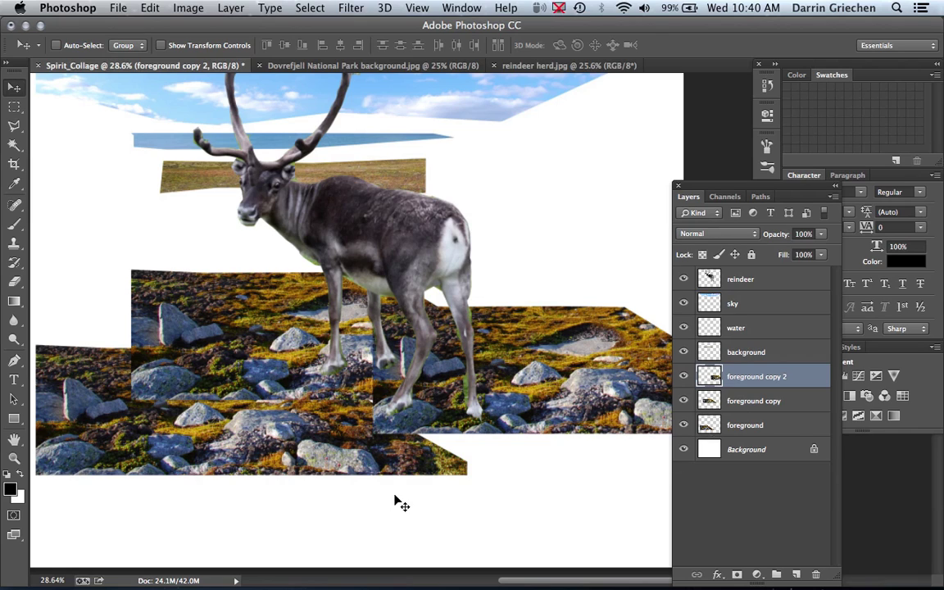
# Move the original foreground layer above foreground copy 2, briefly hiding it to check coverage
pyautogui.click(762, 430)
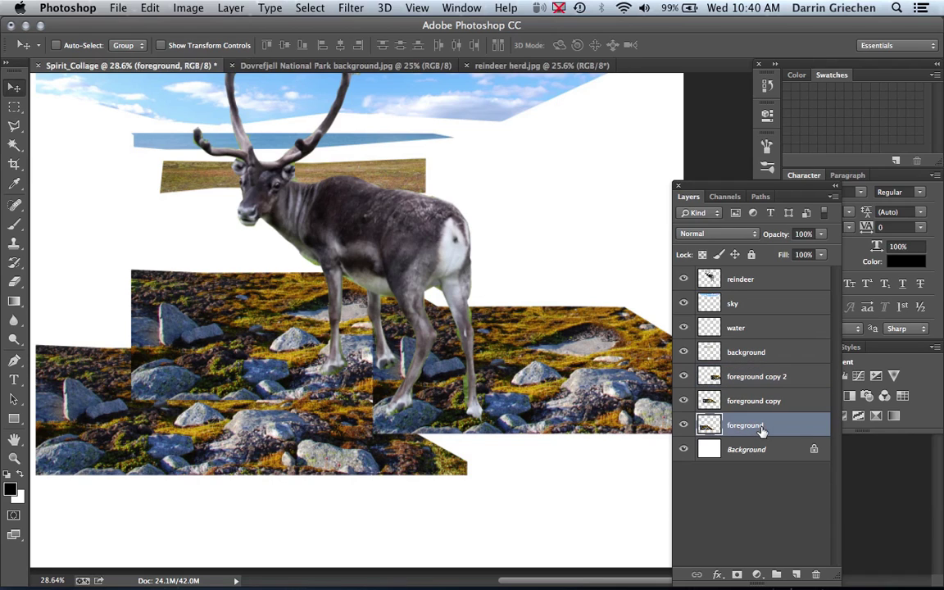
pyautogui.click(762, 431)
pyautogui.moveTo(761, 431); pyautogui.dragTo(761, 375)
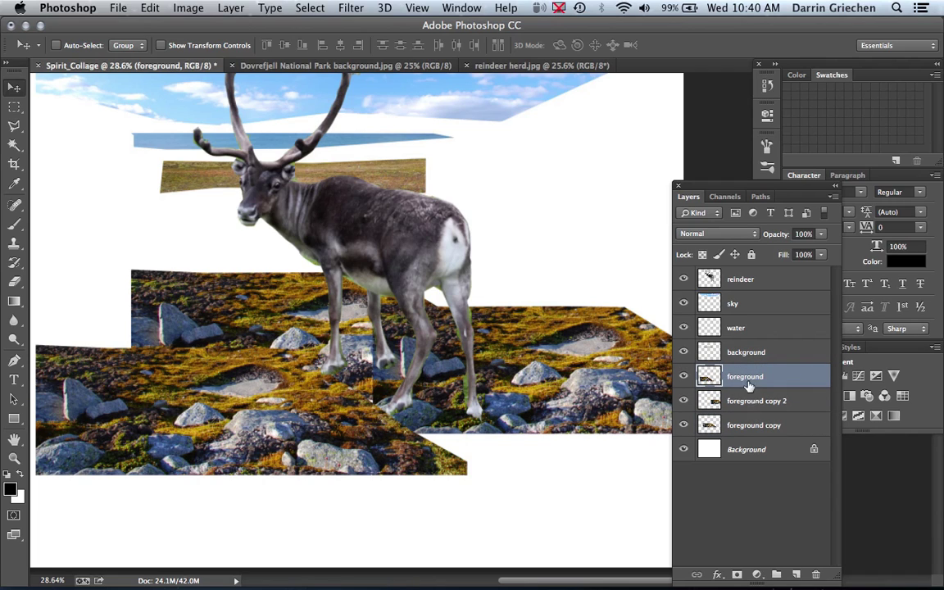
pyautogui.click(683, 376)
pyautogui.click(684, 376)
pyautogui.click(150, 8)
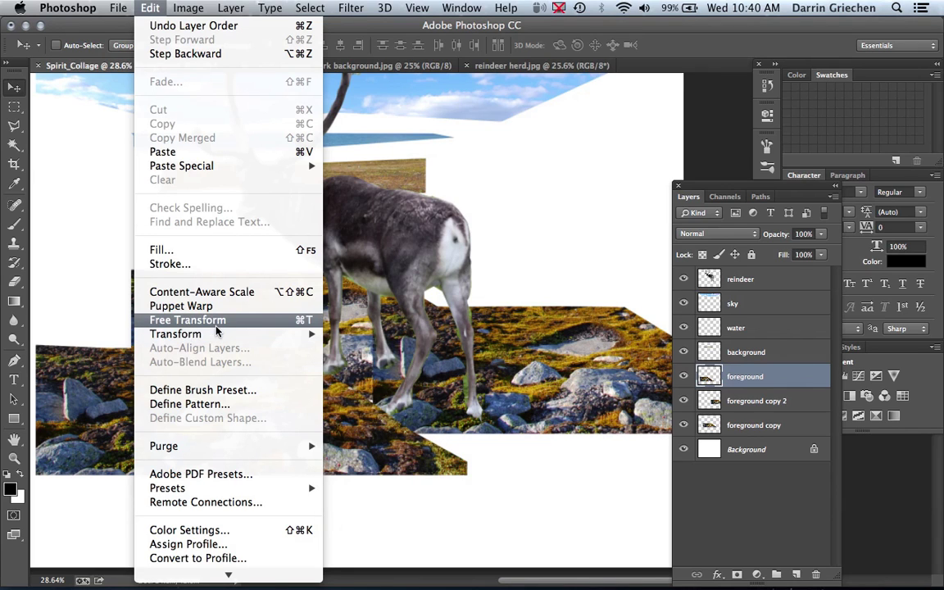
# Free Transform the original rocky strip to about 128%, shifting it down-left over the lower canvas
pyautogui.click(216, 325)
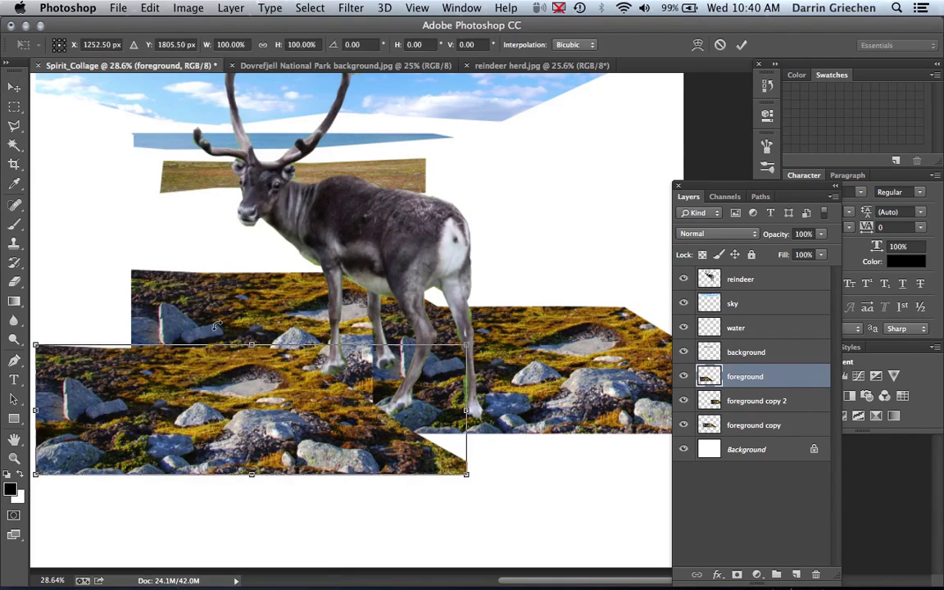
pyautogui.hscroll(-5, 367, 398)
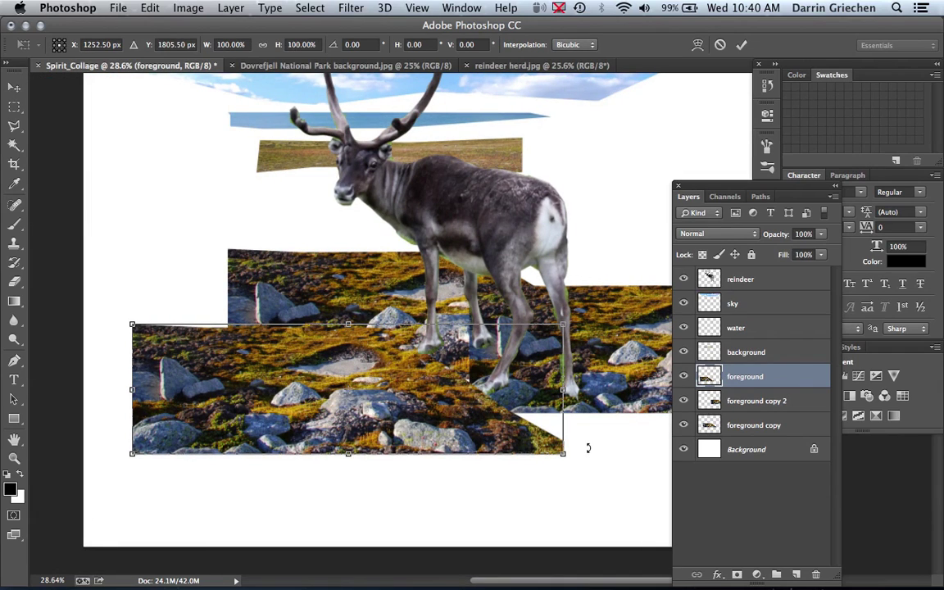
pyautogui.moveTo(564, 457)
pyautogui.mouseDown()
pyautogui.moveTo(587, 514)
pyautogui.moveTo(593, 428)
pyautogui.moveTo(619, 506)
pyautogui.moveTo(565, 488)
pyautogui.moveTo(553, 461)
pyautogui.moveTo(562, 447)
pyautogui.moveTo(552, 414)
pyautogui.moveTo(592, 458)
pyautogui.moveTo(582, 473)
pyautogui.moveTo(606, 506)
pyautogui.moveTo(621, 506)
pyautogui.moveTo(594, 508)
pyautogui.moveTo(542, 479)
pyautogui.moveTo(674, 542)
pyautogui.mouseUp()
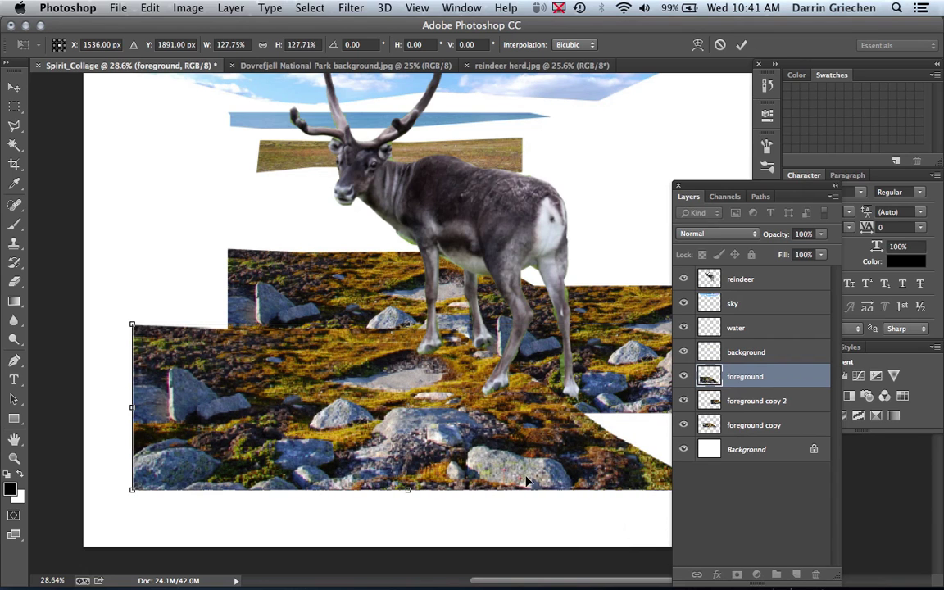
pyautogui.moveTo(489, 438)
pyautogui.mouseDown()
pyautogui.moveTo(485, 432)
pyautogui.moveTo(453, 457)
pyautogui.mouseUp()
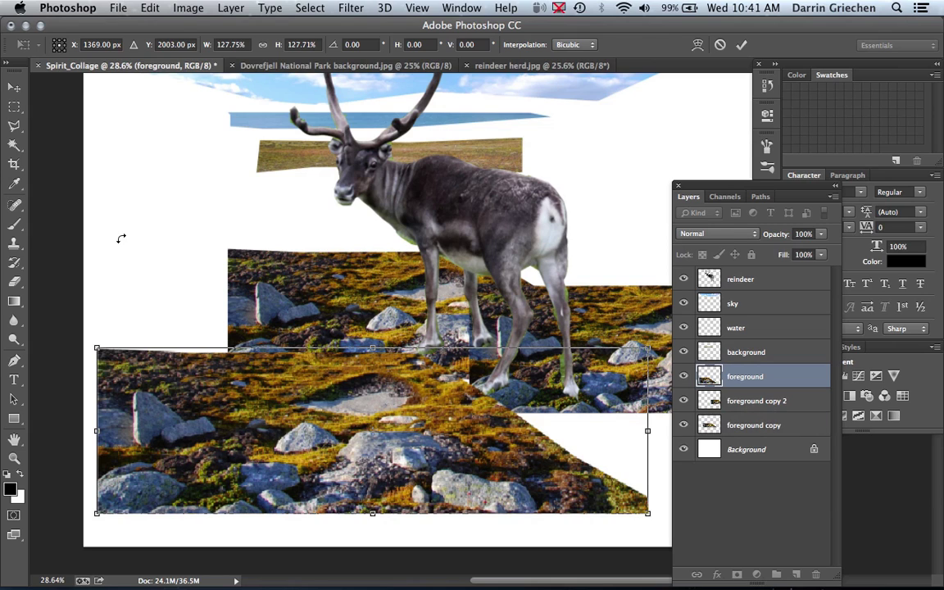
pyautogui.press('Return')
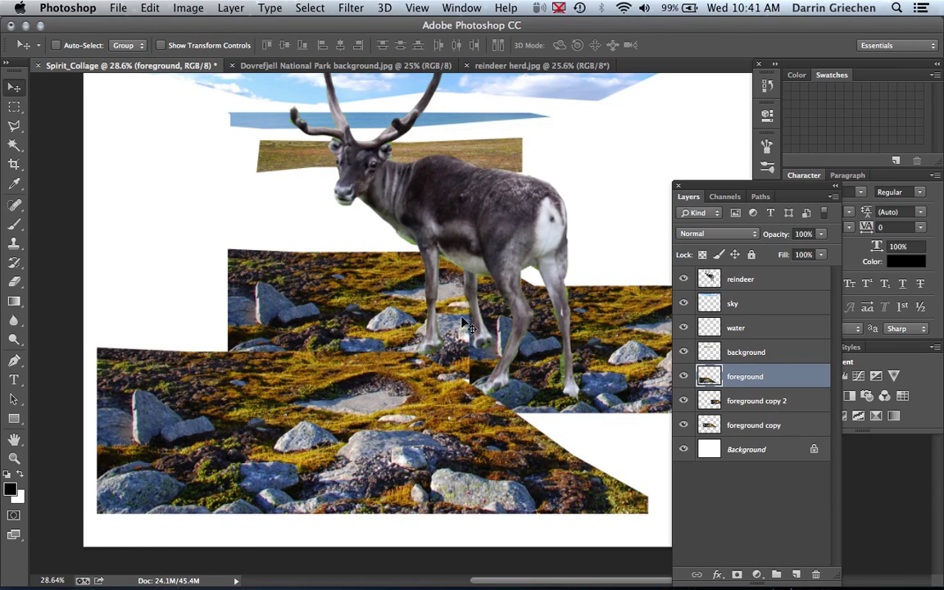
pyautogui.click(745, 402)
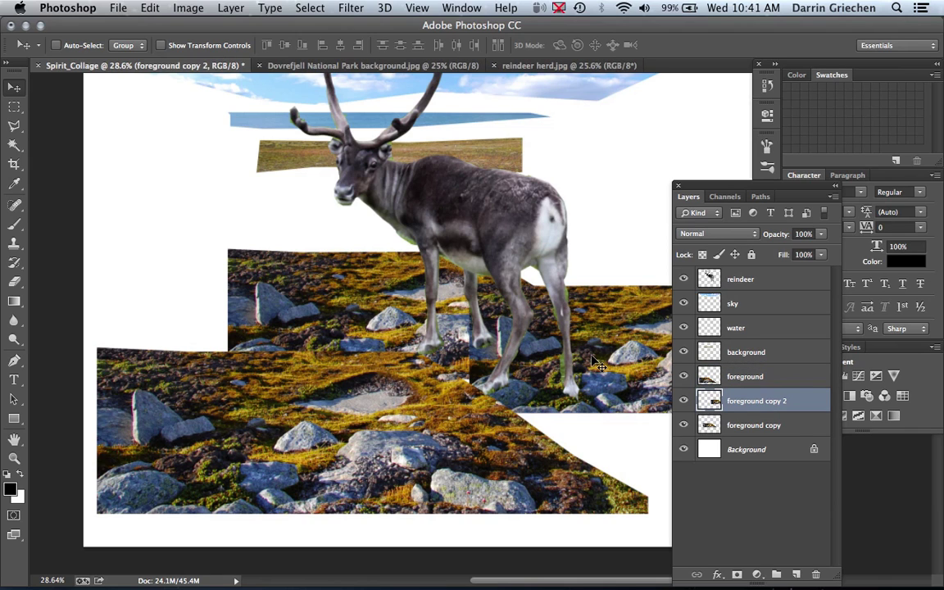
pyautogui.hscroll(5, 598, 365)
pyautogui.hscroll(4, 599, 365)
pyautogui.hscroll(2, 598, 365)
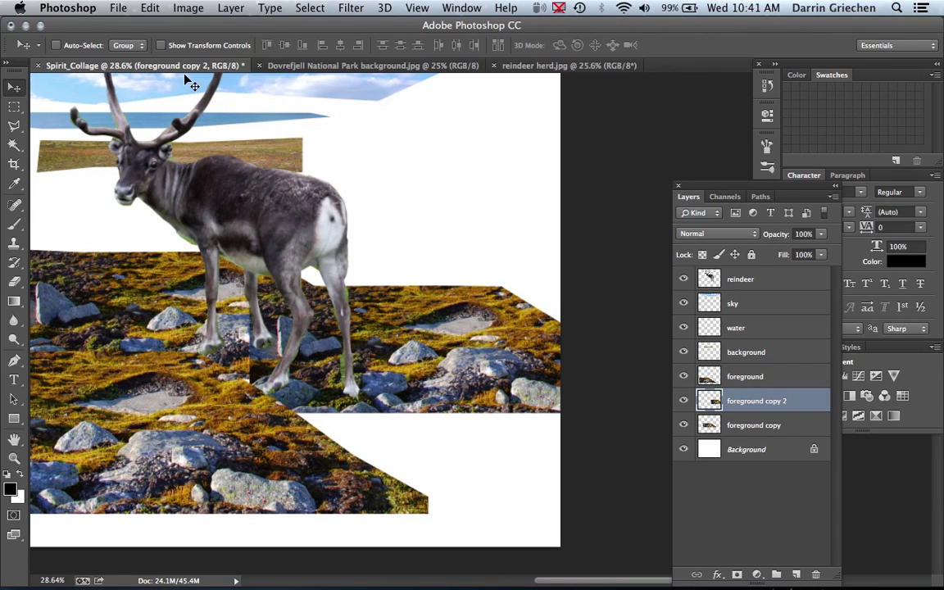
pyautogui.click(150, 9)
pyautogui.moveTo(176, 334)
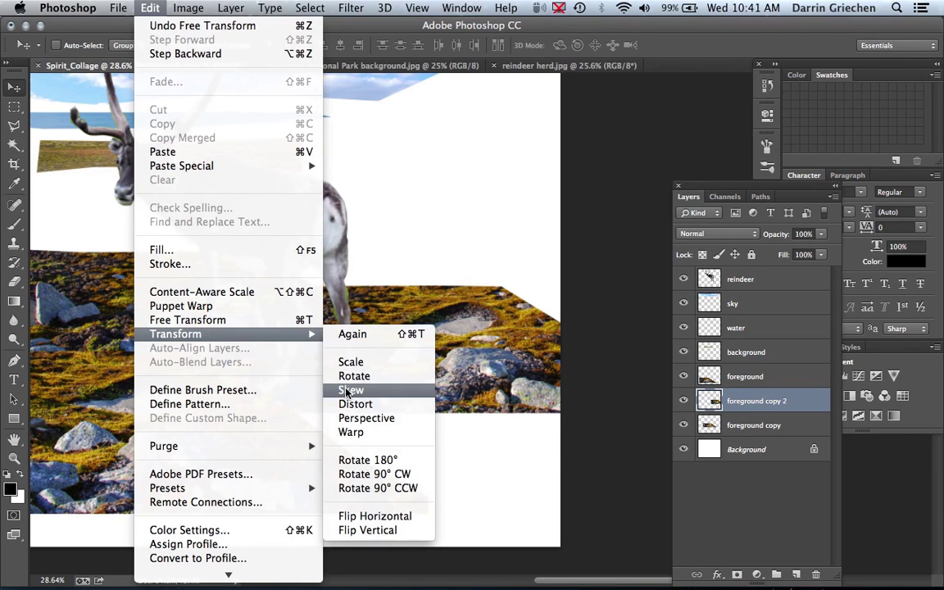
pyautogui.click(357, 403)
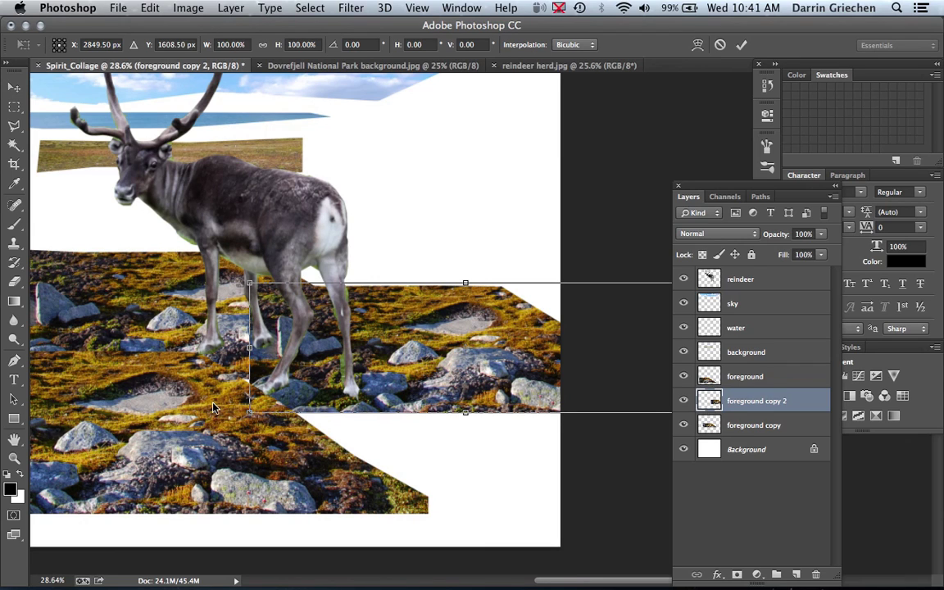
pyautogui.moveTo(251, 417)
pyautogui.mouseDown()
pyautogui.moveTo(225, 456)
pyautogui.moveTo(154, 417)
pyautogui.moveTo(152, 401)
pyautogui.moveTo(188, 379)
pyautogui.moveTo(253, 380)
pyautogui.moveTo(331, 415)
pyautogui.moveTo(331, 434)
pyautogui.mouseUp()
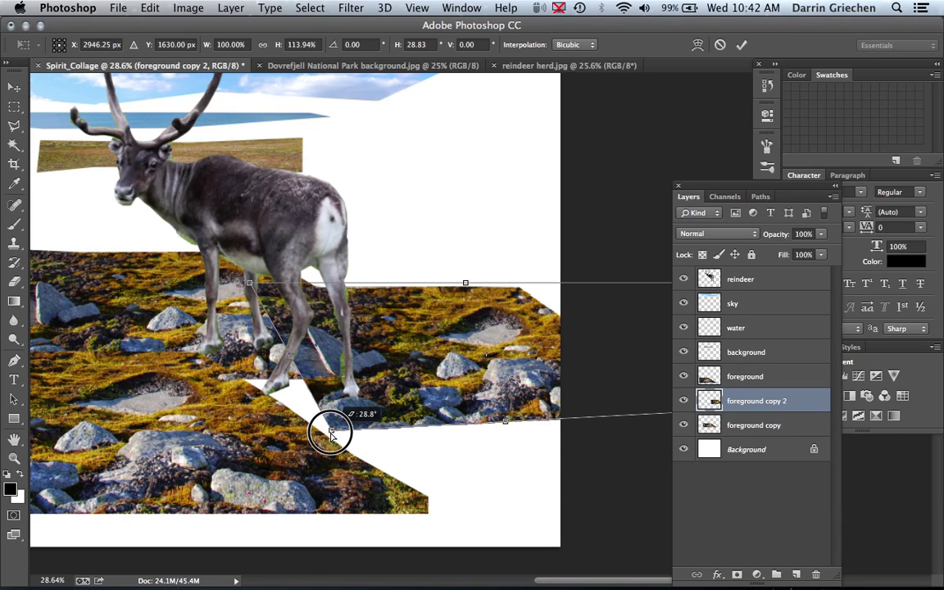
pyautogui.moveTo(330, 434)
pyautogui.mouseDown()
pyautogui.moveTo(331, 445)
pyautogui.moveTo(293, 457)
pyautogui.moveTo(228, 418)
pyautogui.moveTo(240, 421)
pyautogui.mouseUp()
pyautogui.press('Return')
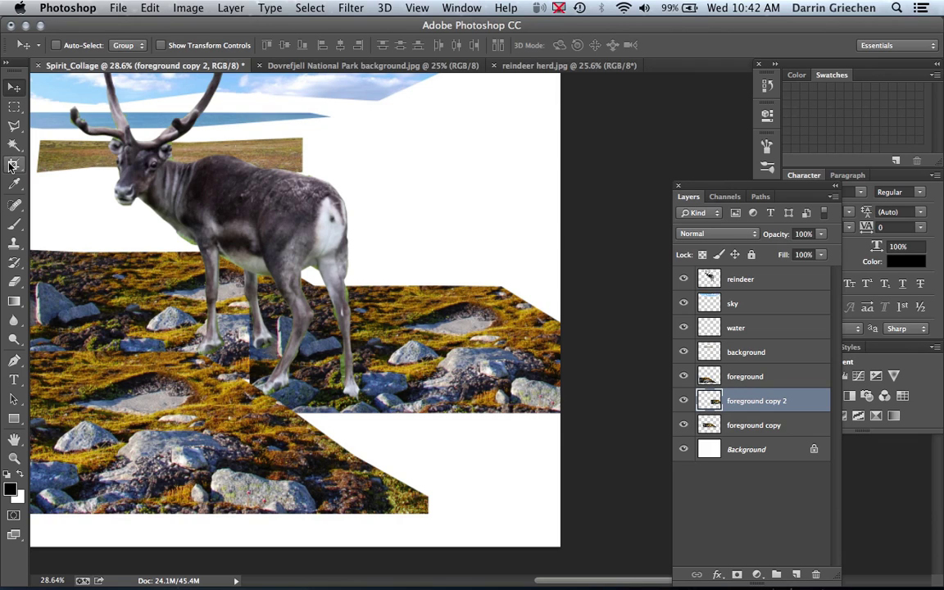
# Outline the rocky patch on foreground copy 2 with the Polygonal Lasso
pyautogui.click(7, 128)
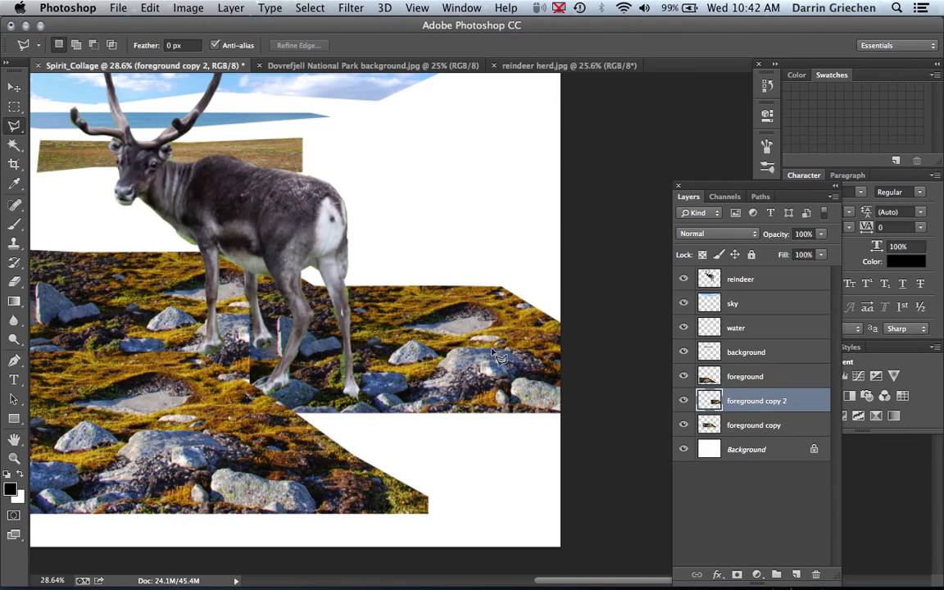
pyautogui.click(459, 344)
pyautogui.click(438, 354)
pyautogui.click(422, 374)
pyautogui.click(408, 393)
pyautogui.click(387, 413)
pyautogui.click(468, 437)
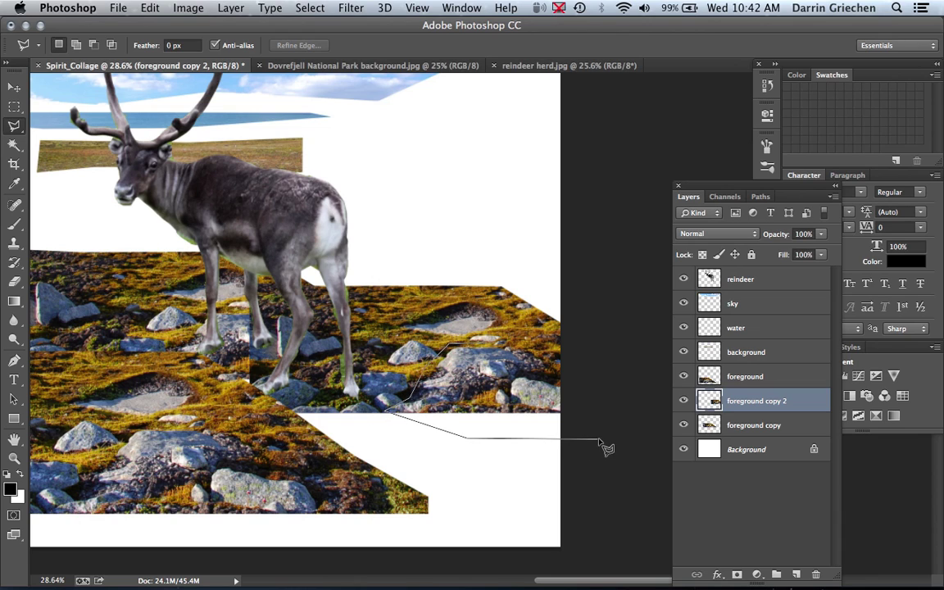
pyautogui.click(591, 427)
pyautogui.click(563, 358)
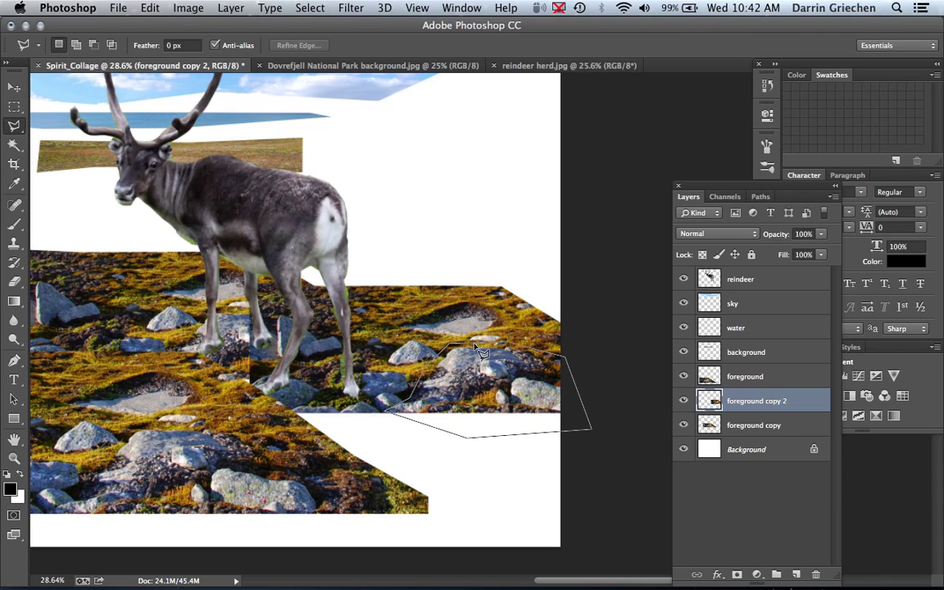
pyautogui.doubleClick(479, 351)
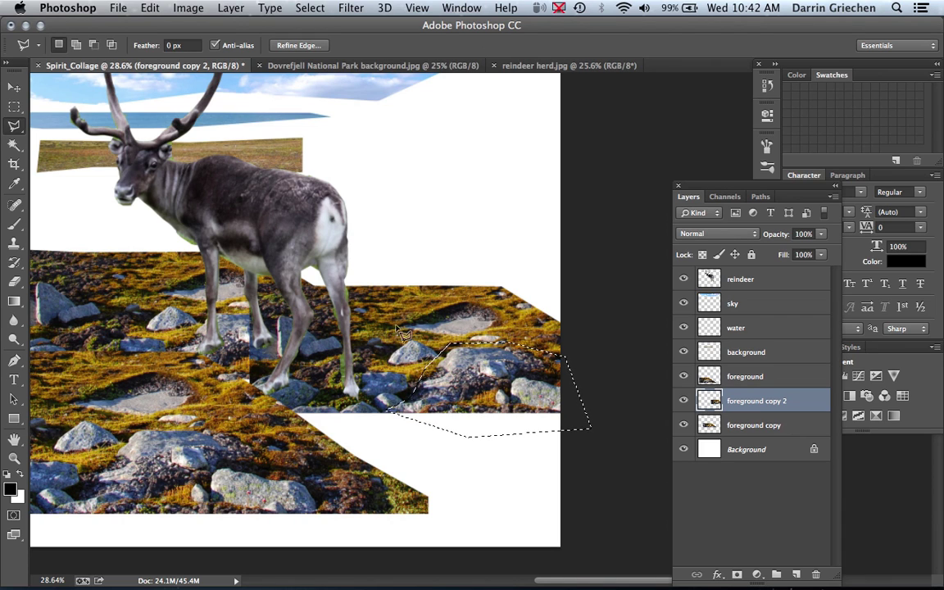
# Move the rock patch down, scale it to about 119% by 120%, and nudge it slightly left
pyautogui.click(14, 87)
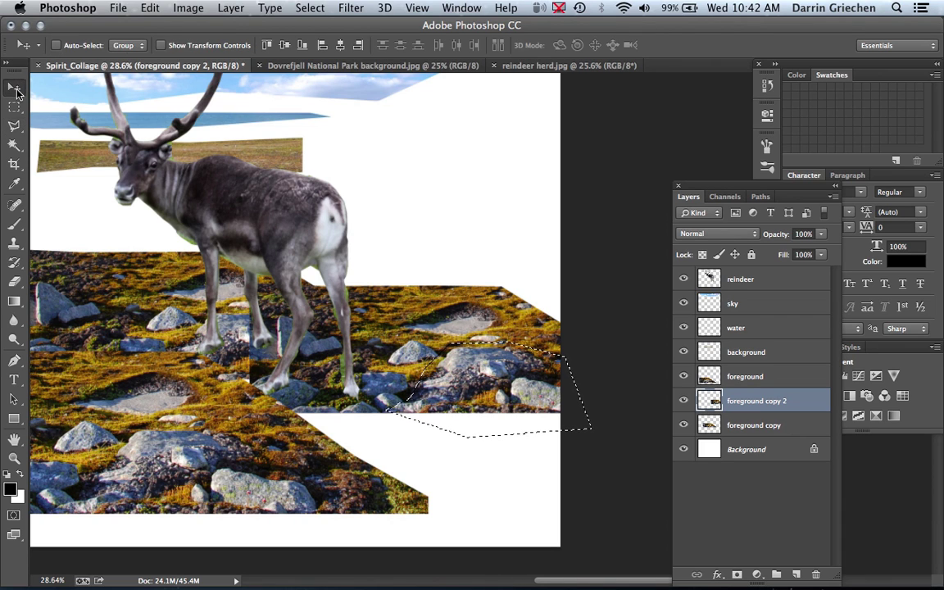
pyautogui.moveTo(499, 394); pyautogui.dragTo(501, 409)
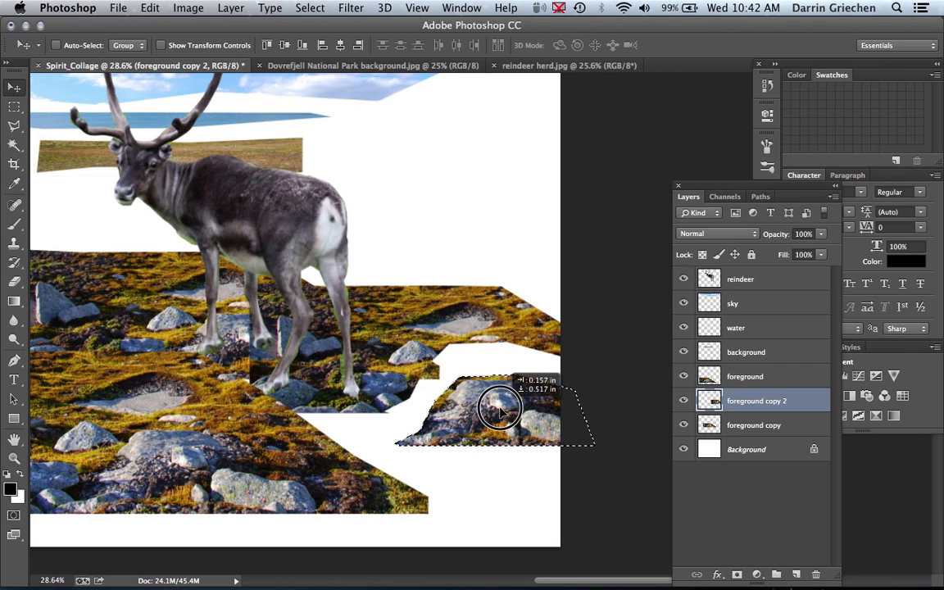
pyautogui.moveTo(500, 409); pyautogui.dragTo(503, 432)
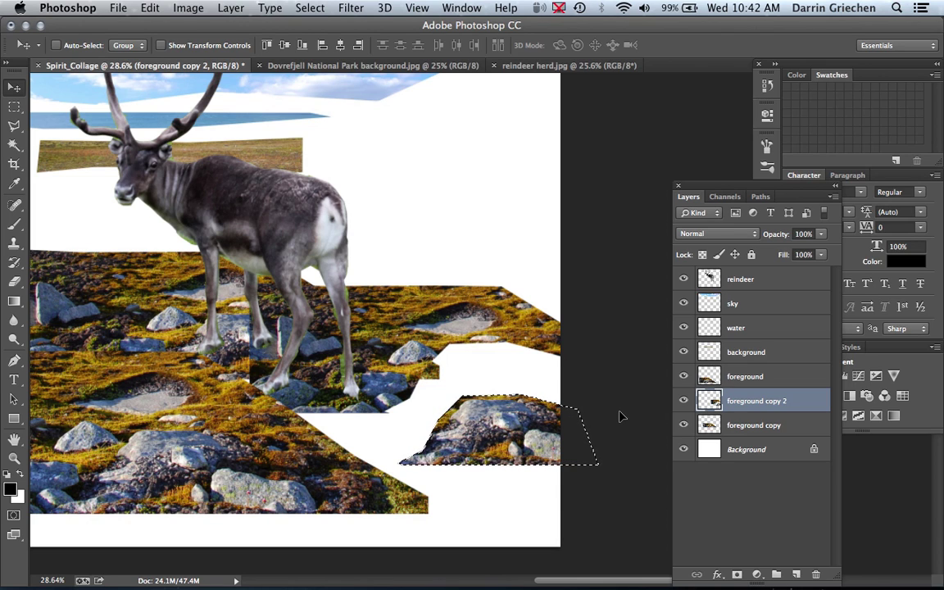
pyautogui.click(148, 9)
pyautogui.moveTo(226, 334)
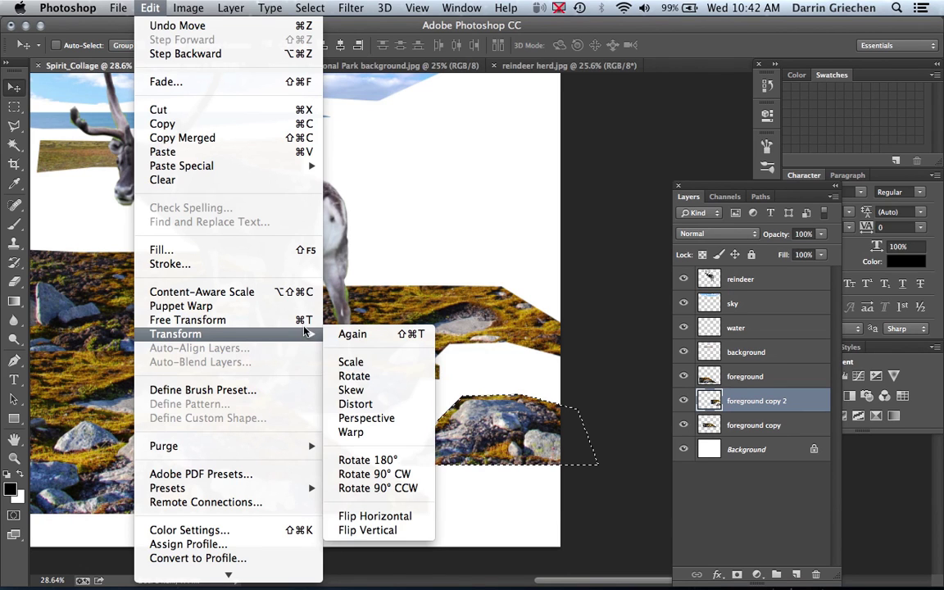
pyautogui.click(188, 320)
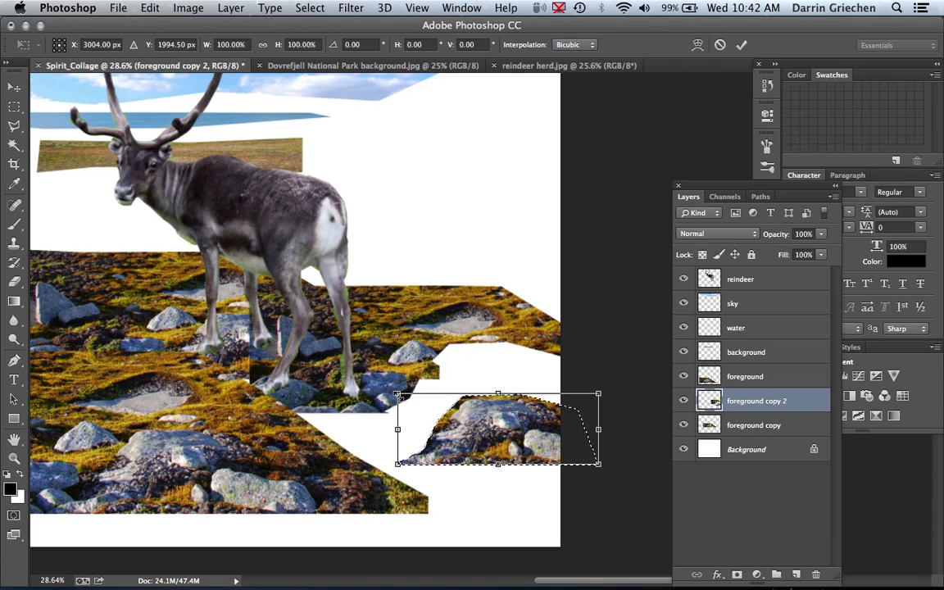
pyautogui.moveTo(398, 394); pyautogui.dragTo(359, 384)
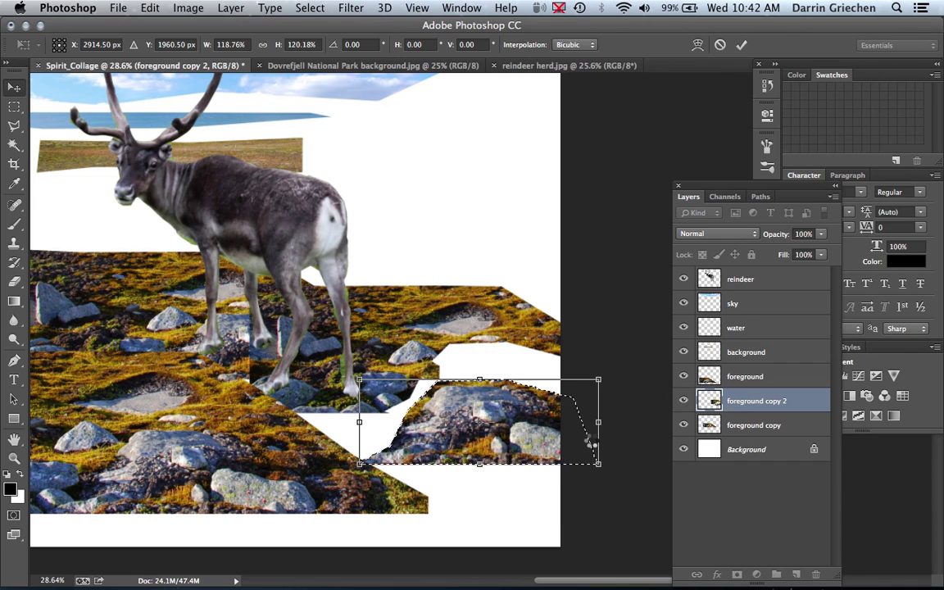
pyautogui.press('Return')
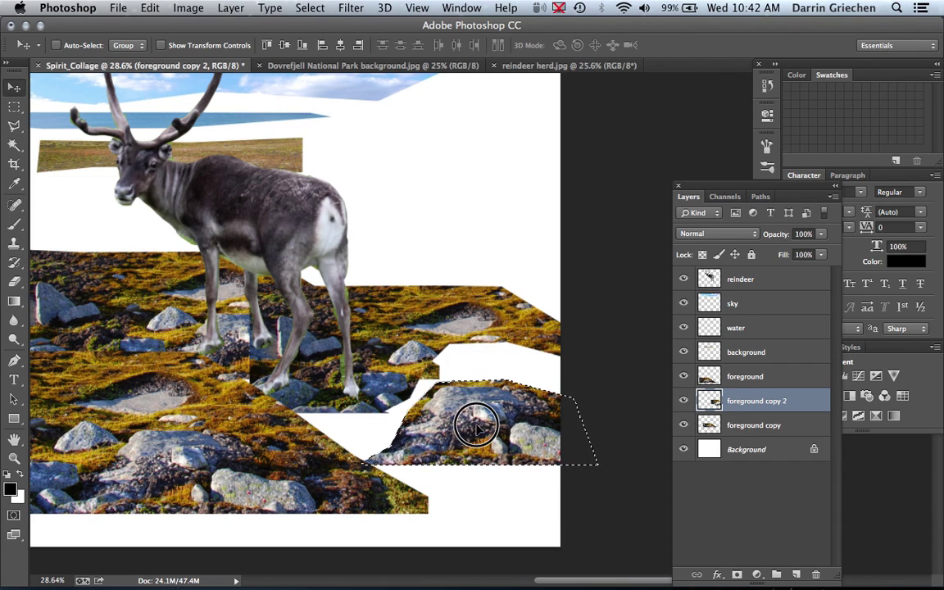
pyautogui.moveTo(477, 425); pyautogui.dragTo(455, 424)
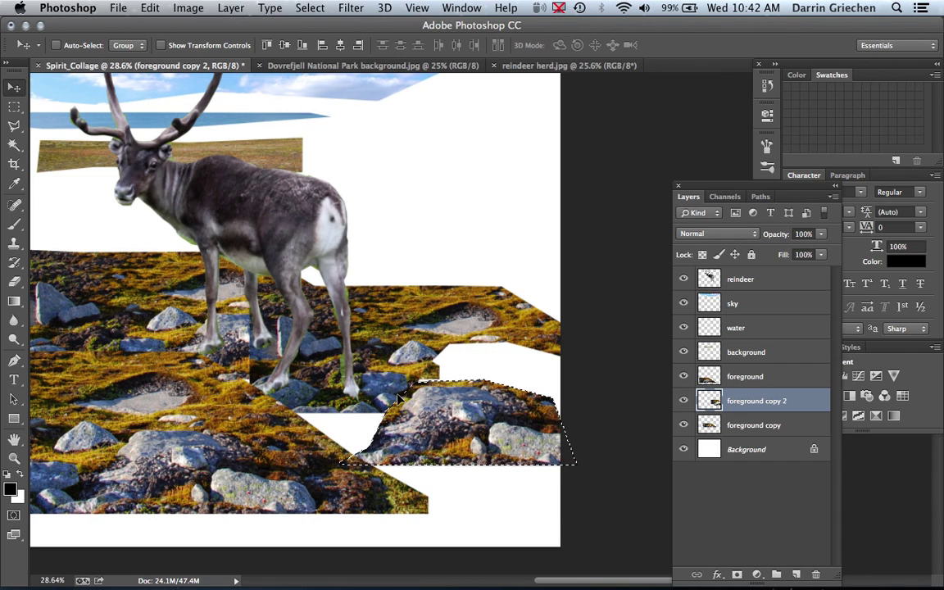
pyautogui.hscroll(-10, 214, 418)
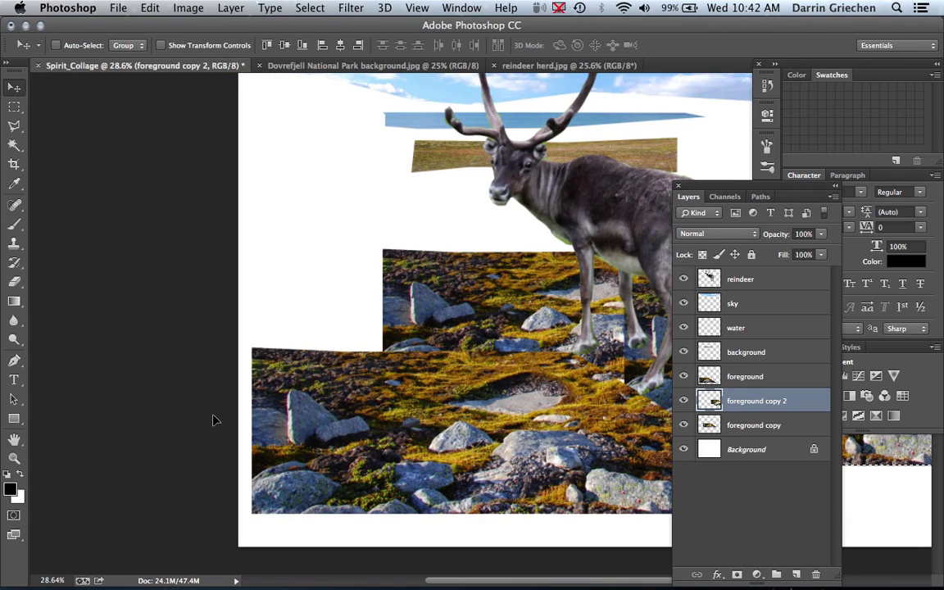
pyautogui.hscroll(5, 212, 420)
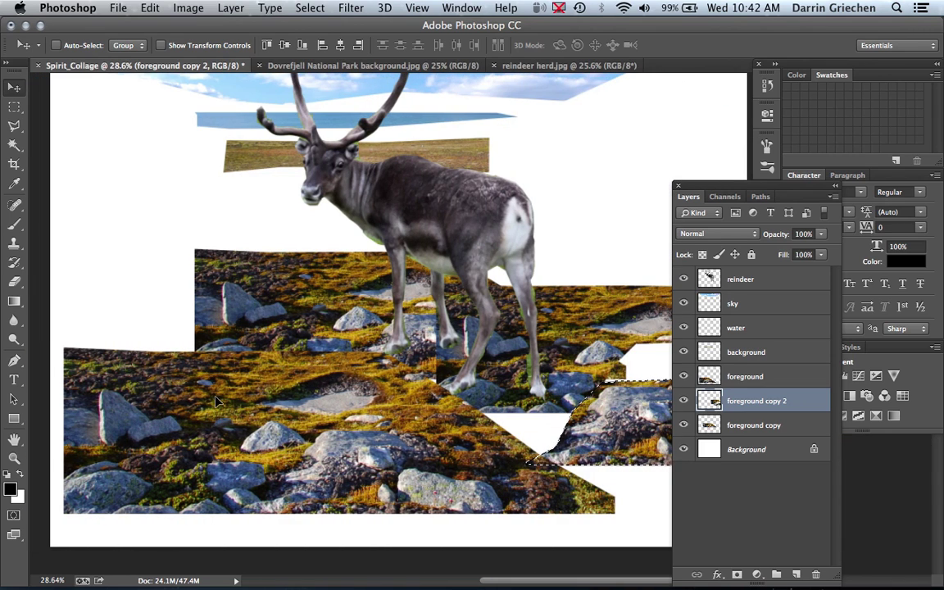
pyautogui.hscroll(2, 280, 406)
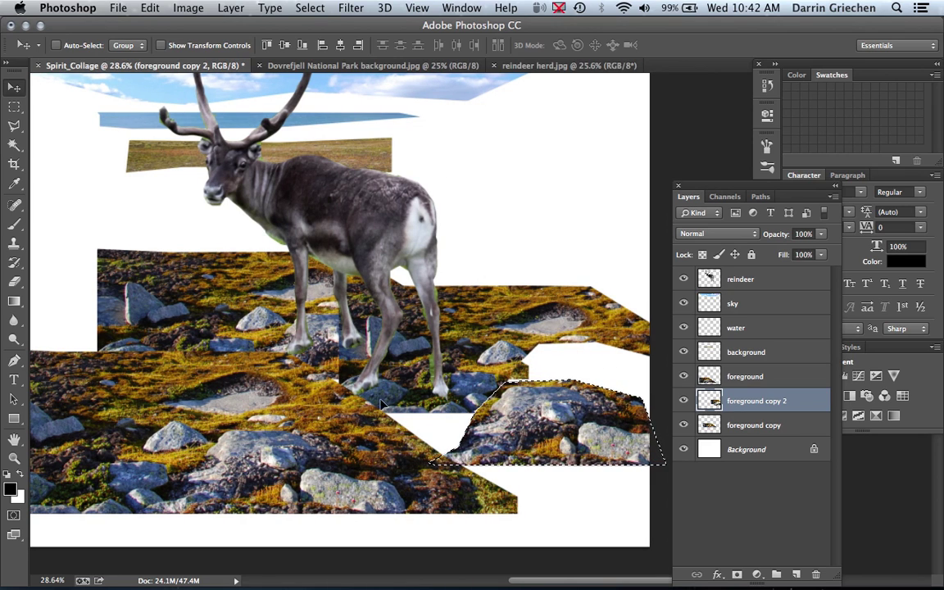
# Lasso a narrow mossy strip on the left of the foreground layer and copy it
pyautogui.click(741, 379)
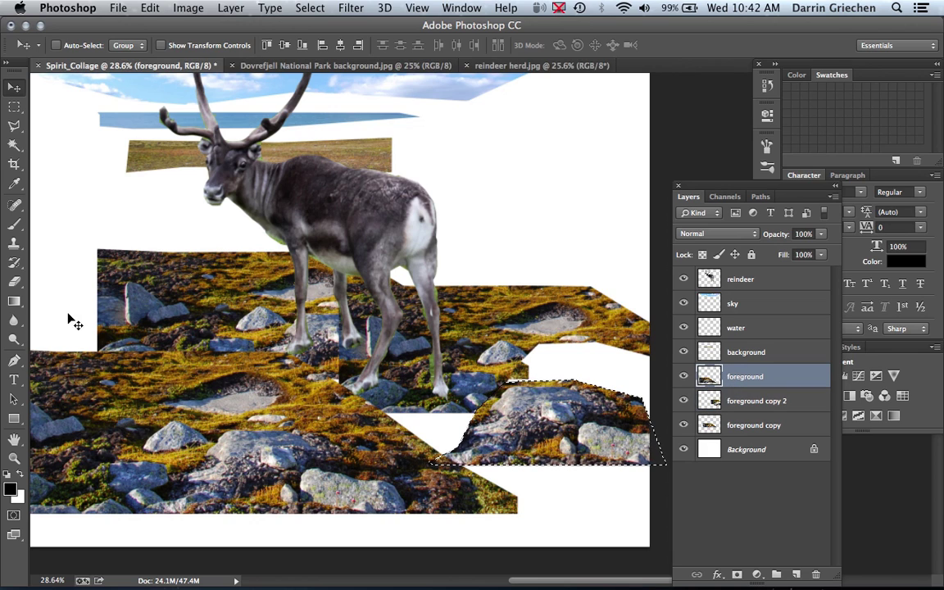
pyautogui.click(16, 129)
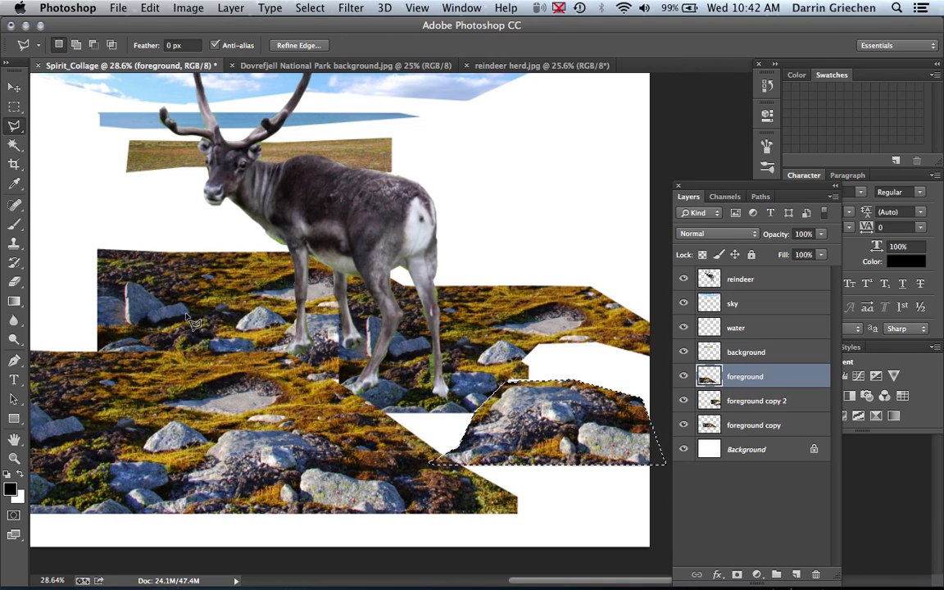
pyautogui.hotkey('ctrl', 'd')
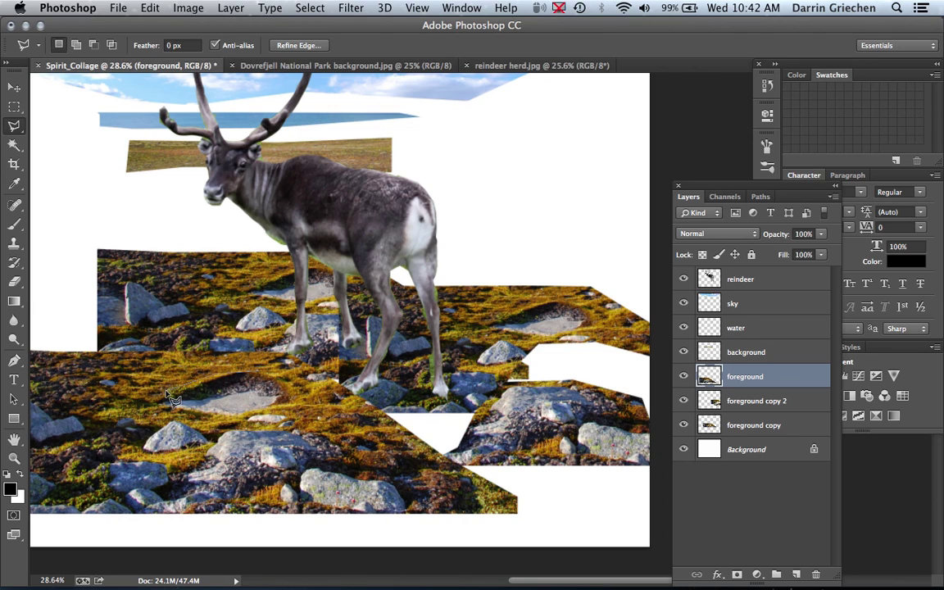
pyautogui.click(138, 386)
pyautogui.click(168, 356)
pyautogui.click(251, 356)
pyautogui.doubleClick(258, 375)
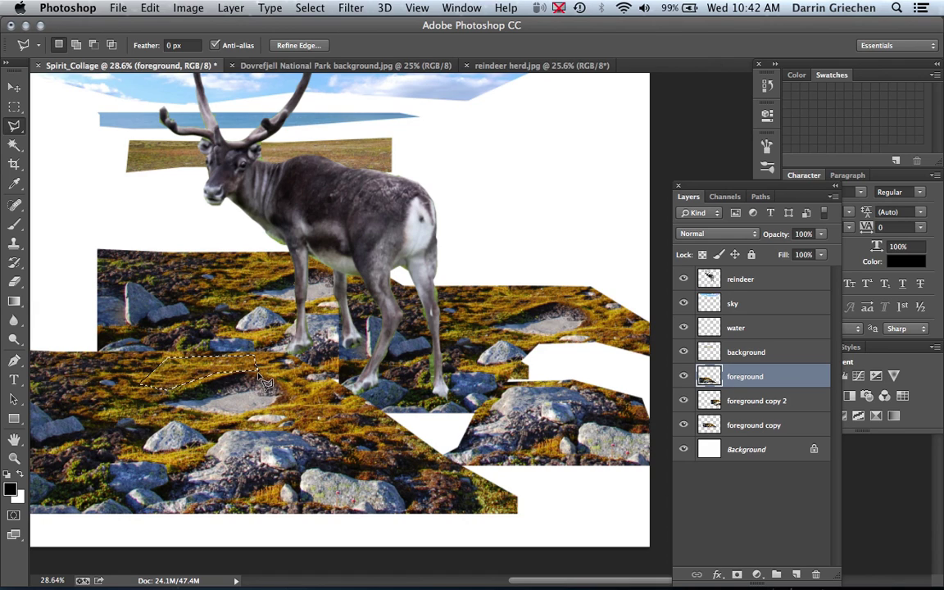
pyautogui.hotkey('ctrl', 'd')
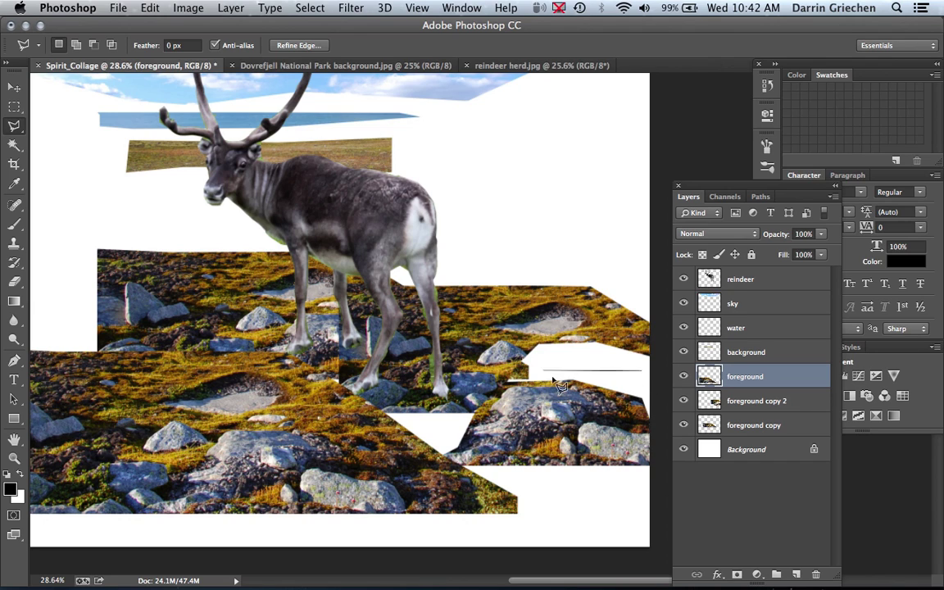
pyautogui.hotkey('ctrl', 'z')
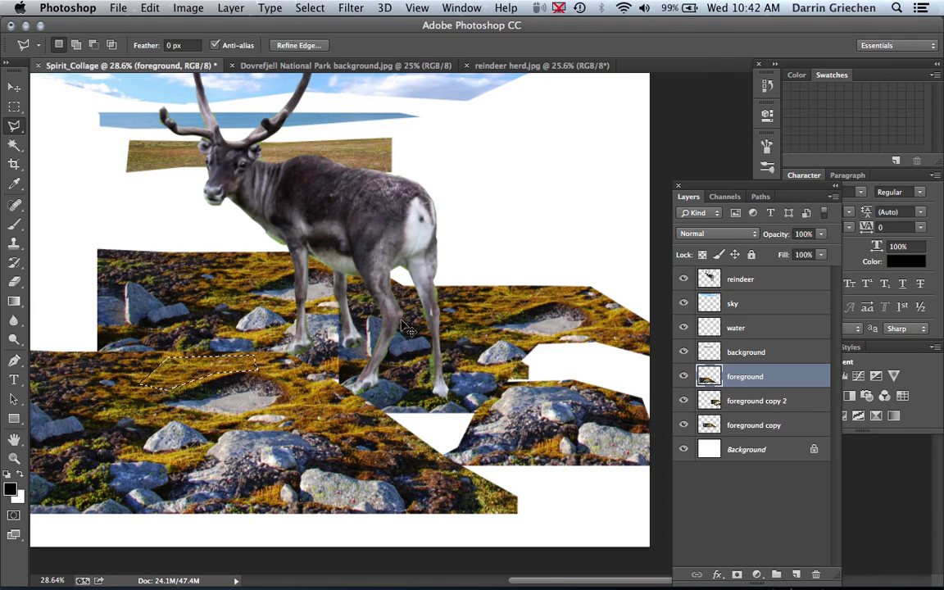
pyautogui.hotkey('ctrl', 'c')
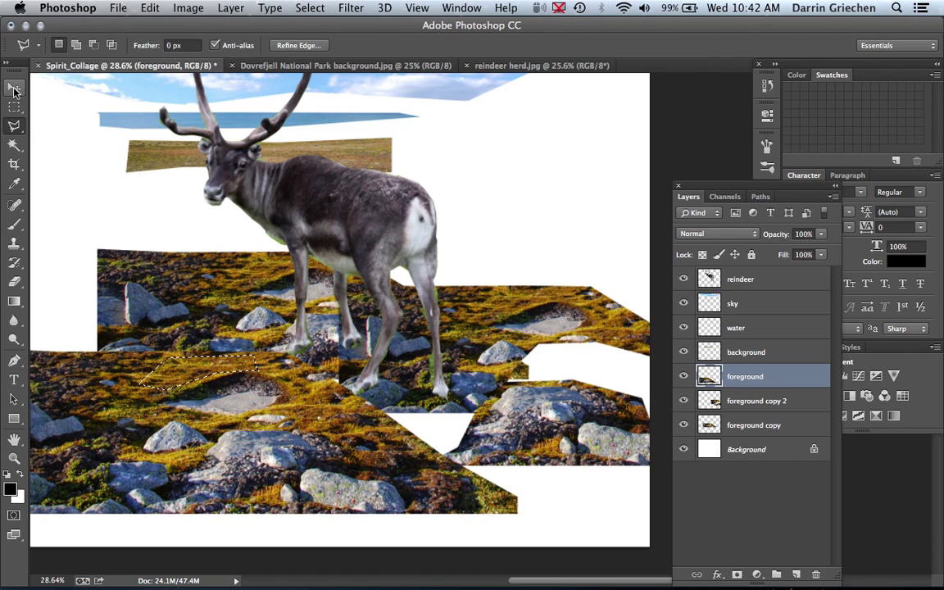
pyautogui.click(14, 88)
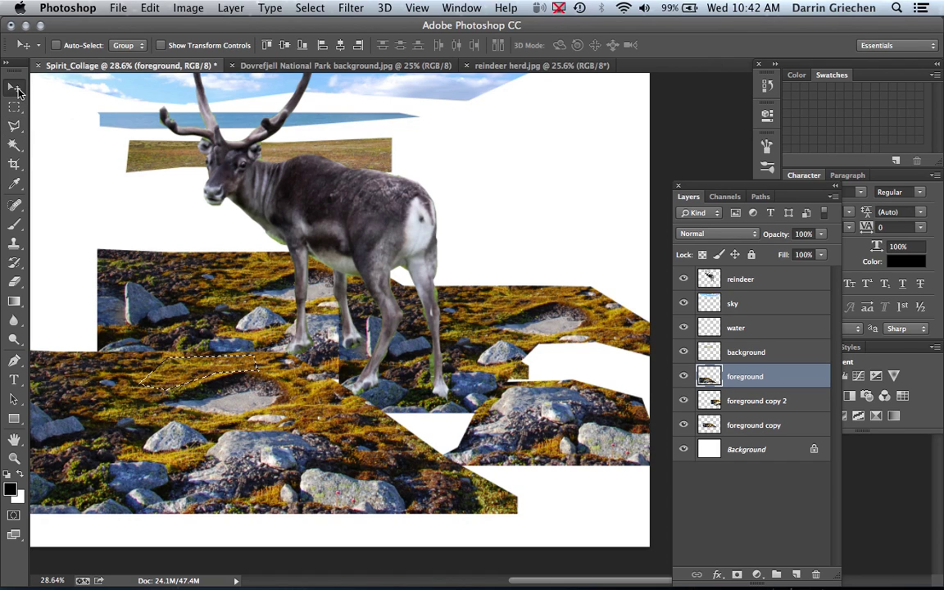
# Paste the moss strip as Layer 1 and place it and duplicates over the ground gaps
pyautogui.hotkey('ctrl', 'v')
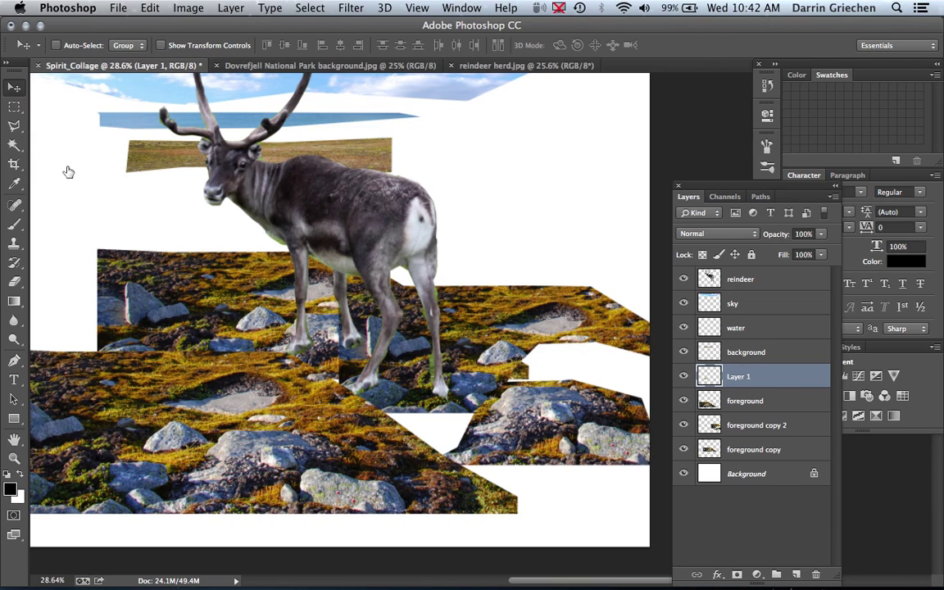
pyautogui.moveTo(253, 398)
pyautogui.mouseDown()
pyautogui.moveTo(581, 392)
pyautogui.moveTo(594, 390)
pyautogui.moveTo(601, 369)
pyautogui.moveTo(612, 381)
pyautogui.moveTo(584, 367)
pyautogui.mouseUp()
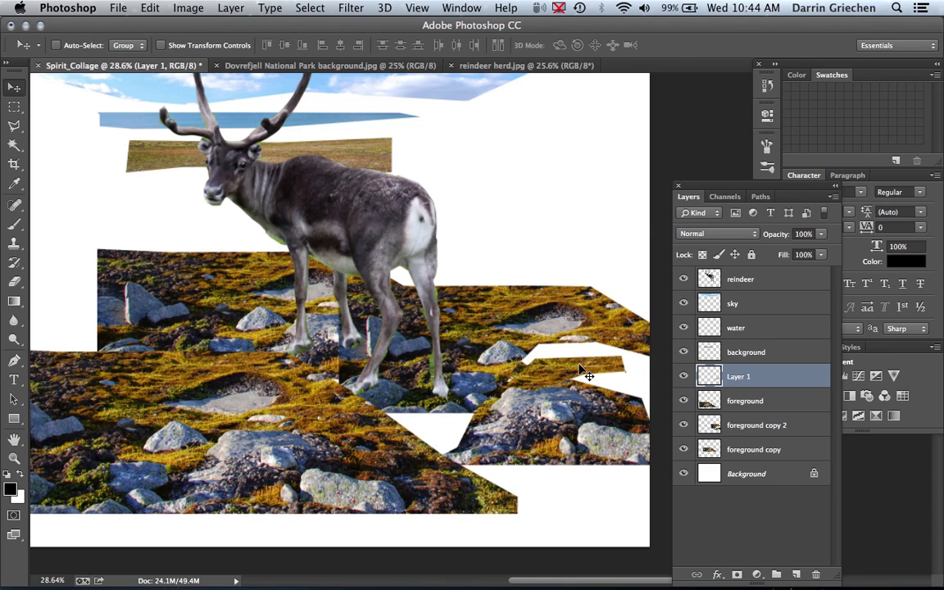
pyautogui.moveTo(580, 370)
pyautogui.mouseDown()
pyautogui.moveTo(597, 341)
pyautogui.moveTo(587, 337)
pyautogui.moveTo(617, 375)
pyautogui.moveTo(655, 391)
pyautogui.moveTo(601, 373)
pyautogui.moveTo(631, 359)
pyautogui.moveTo(598, 359)
pyautogui.moveTo(590, 347)
pyautogui.moveTo(401, 418)
pyautogui.mouseUp()
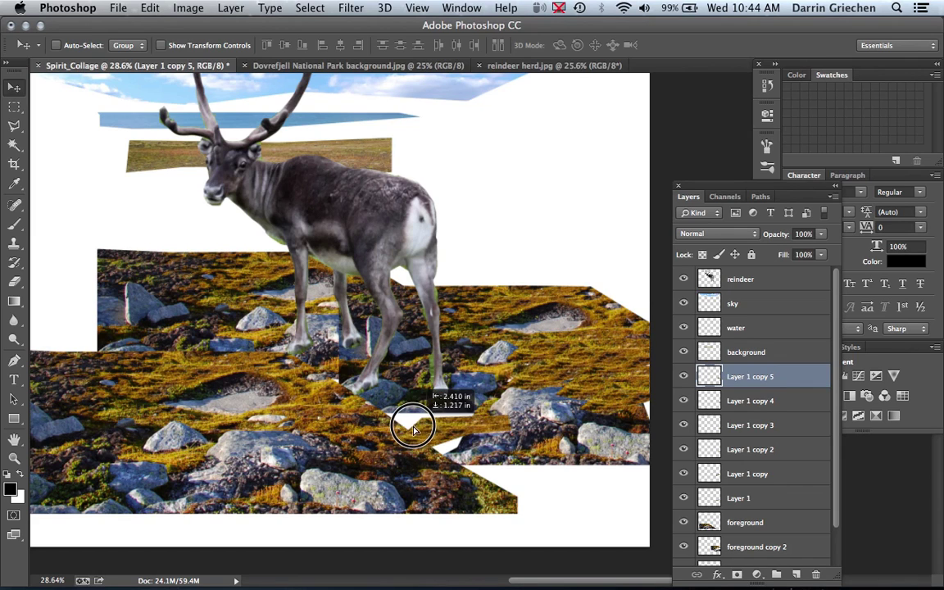
pyautogui.keyDown('alt'); pyautogui.click(379, 405); pyautogui.keyUp('alt')
pyautogui.moveTo(401, 419)
pyautogui.mouseDown()
pyautogui.moveTo(379, 405)
pyautogui.moveTo(442, 433)
pyautogui.moveTo(452, 423)
pyautogui.mouseUp()
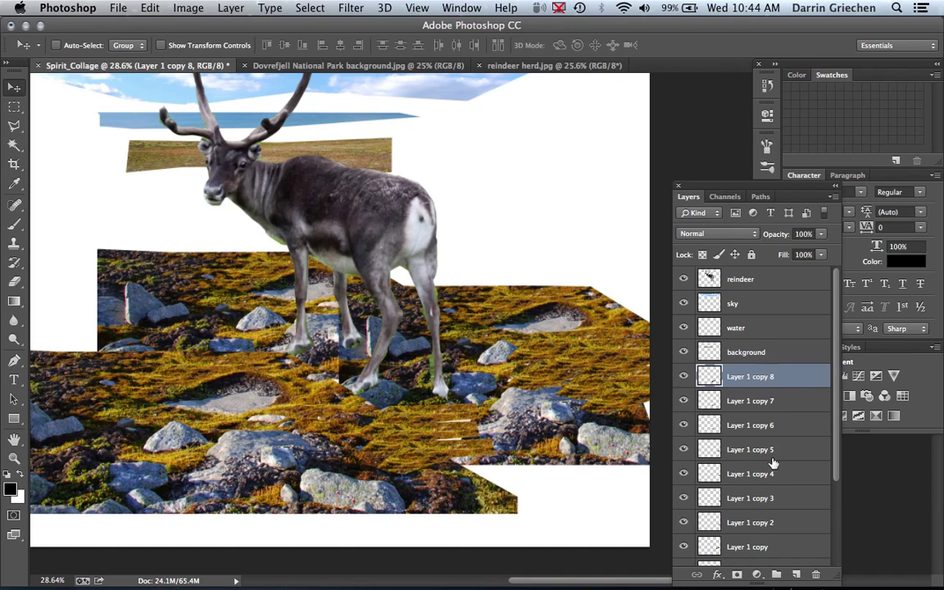
# Drag the foreground layer up the stack to sit directly below the background layer
pyautogui.scroll(-5, 774, 465)
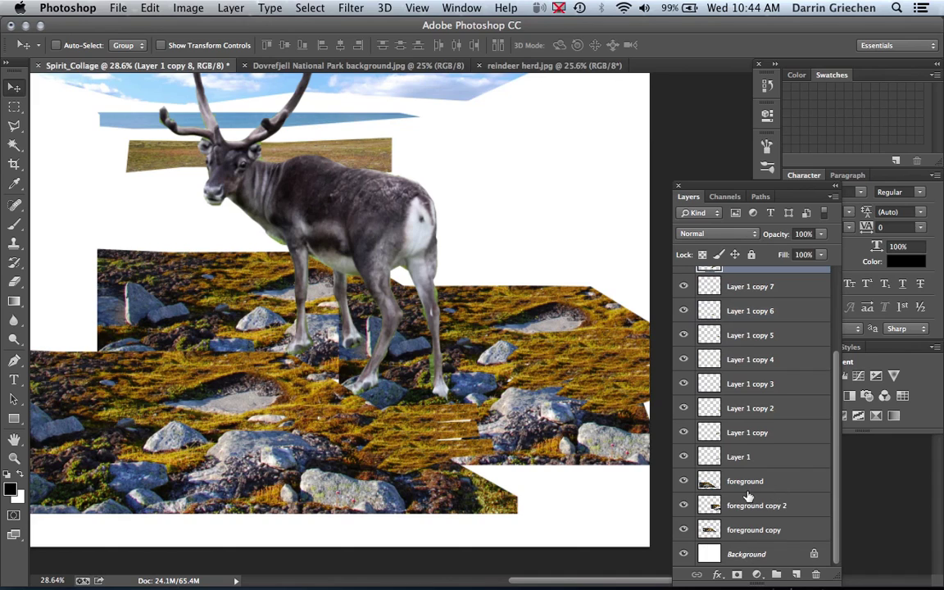
pyautogui.click(751, 483)
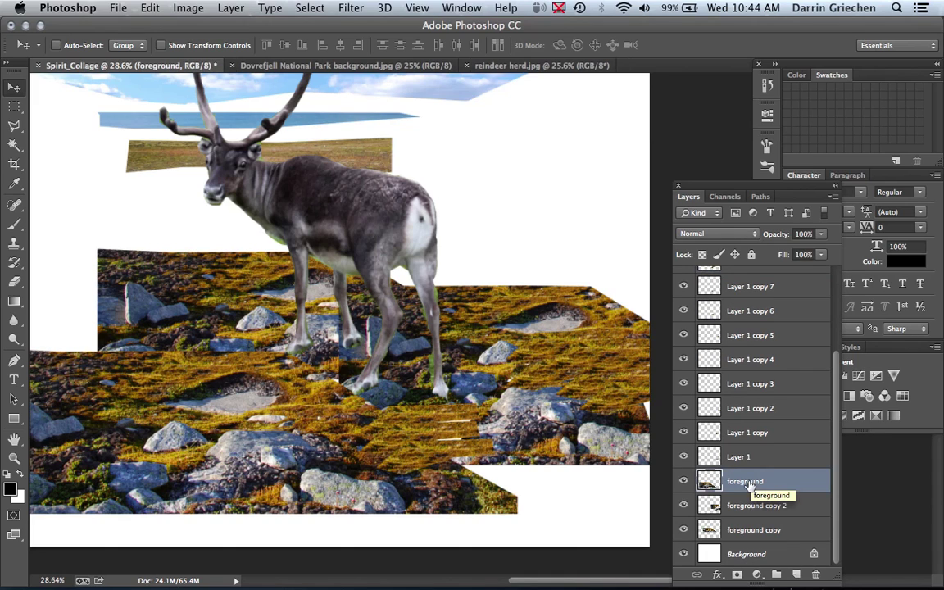
pyautogui.click(684, 482)
pyautogui.click(685, 482)
pyautogui.moveTo(763, 487); pyautogui.dragTo(761, 270)
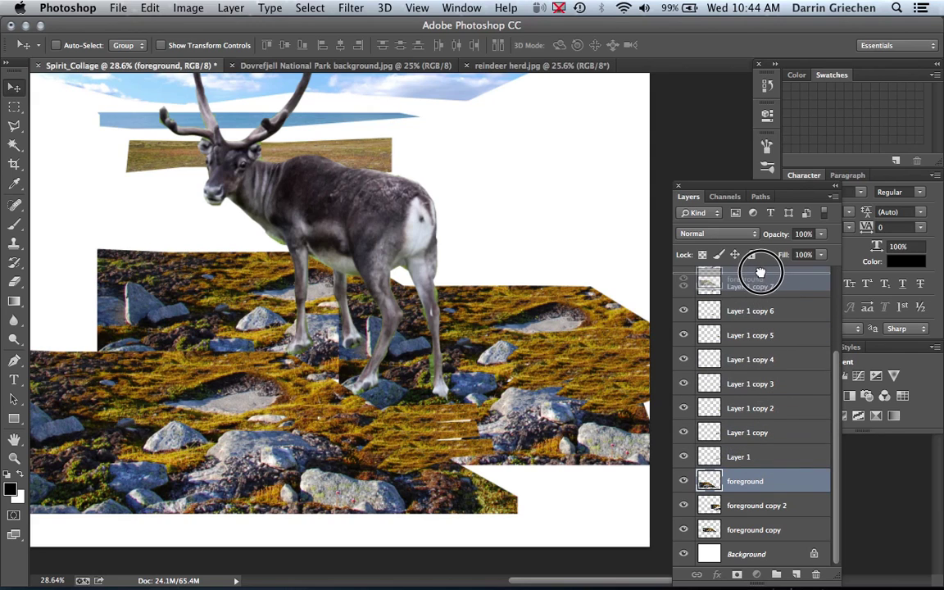
pyautogui.moveTo(761, 271); pyautogui.dragTo(762, 273)
pyautogui.scroll(3, 783, 350)
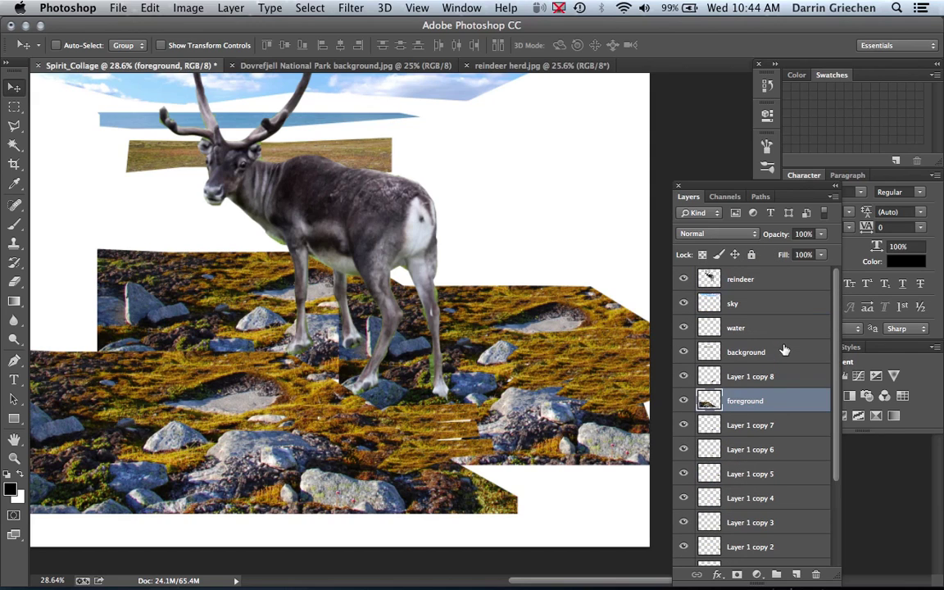
pyautogui.moveTo(774, 402); pyautogui.dragTo(760, 371)
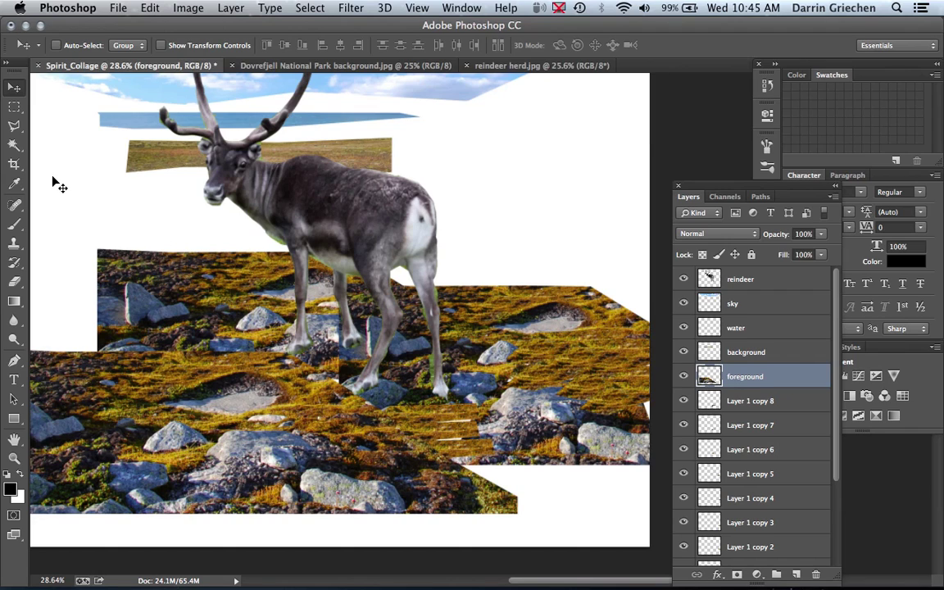
# Choose the Eraser and lower its opacity to about 17%
pyautogui.click(17, 207)
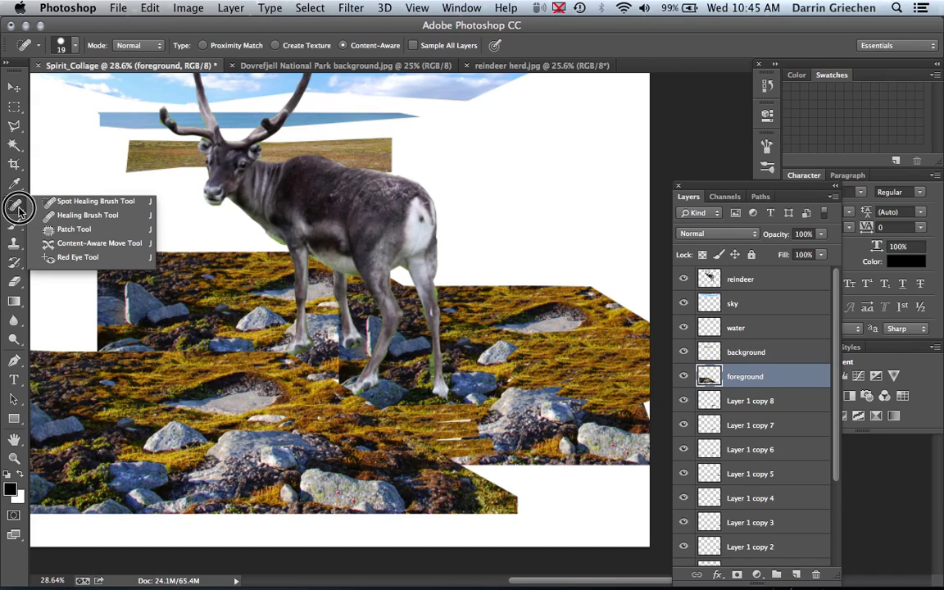
pyautogui.click(19, 232)
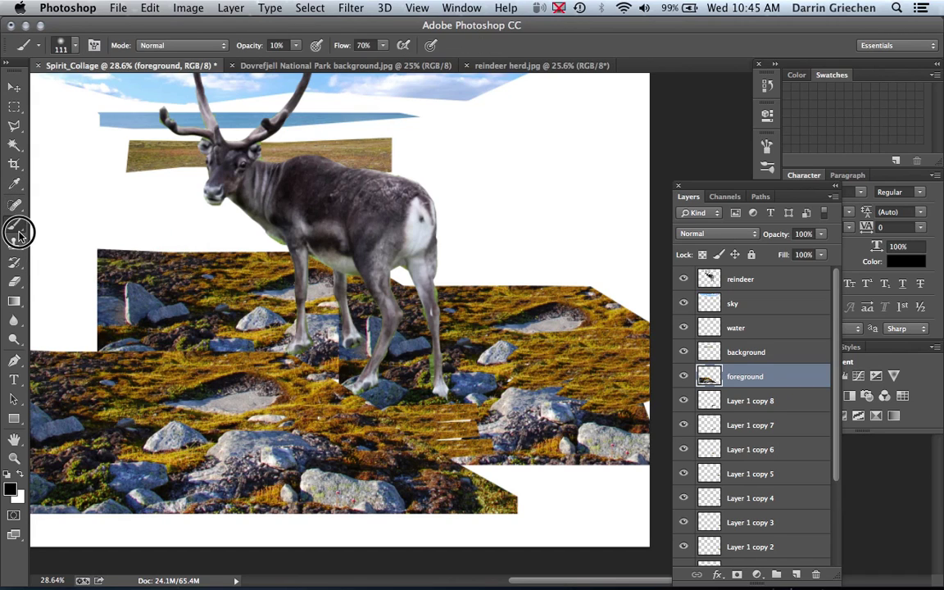
pyautogui.click(18, 185)
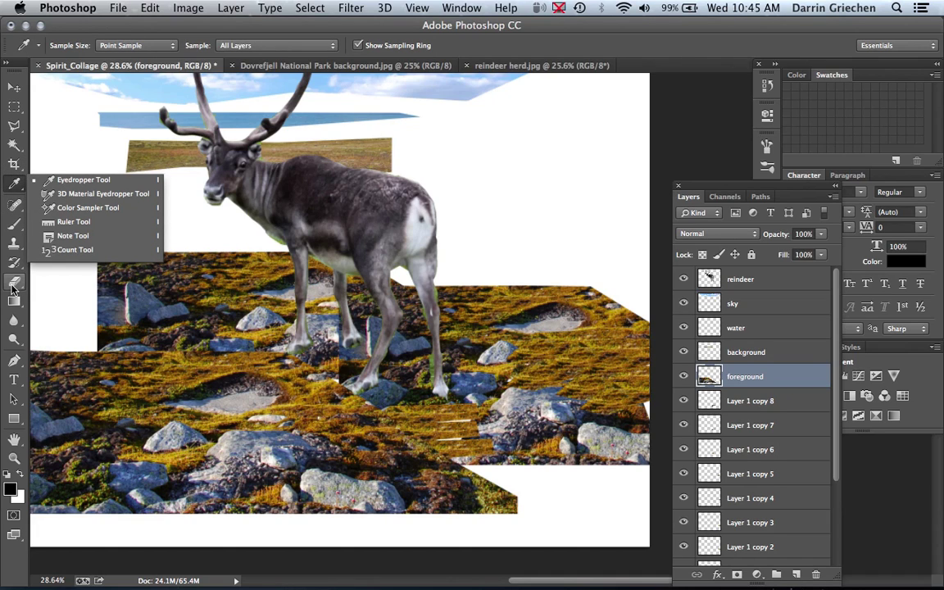
pyautogui.press('Escape')
pyautogui.click(12, 284)
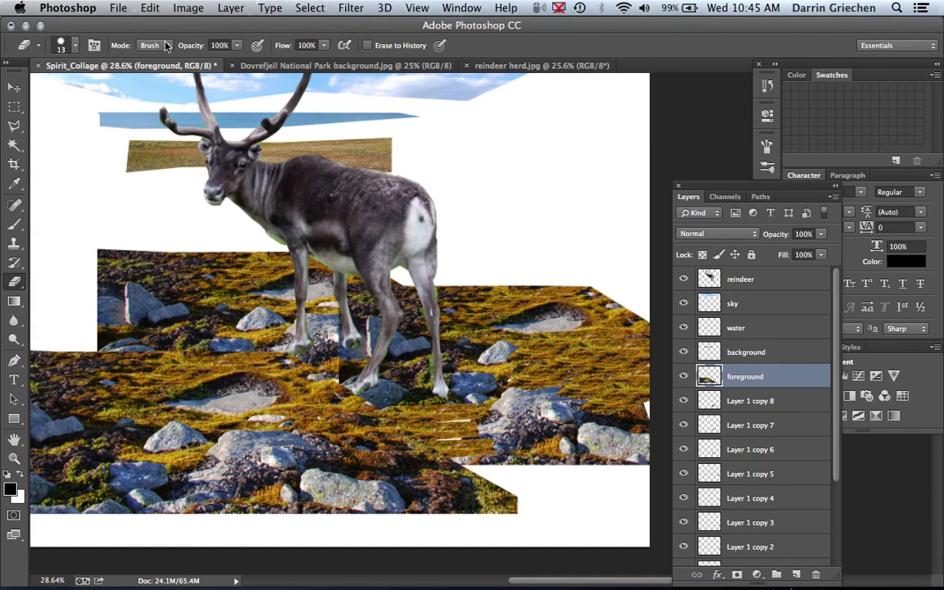
pyautogui.click(238, 46)
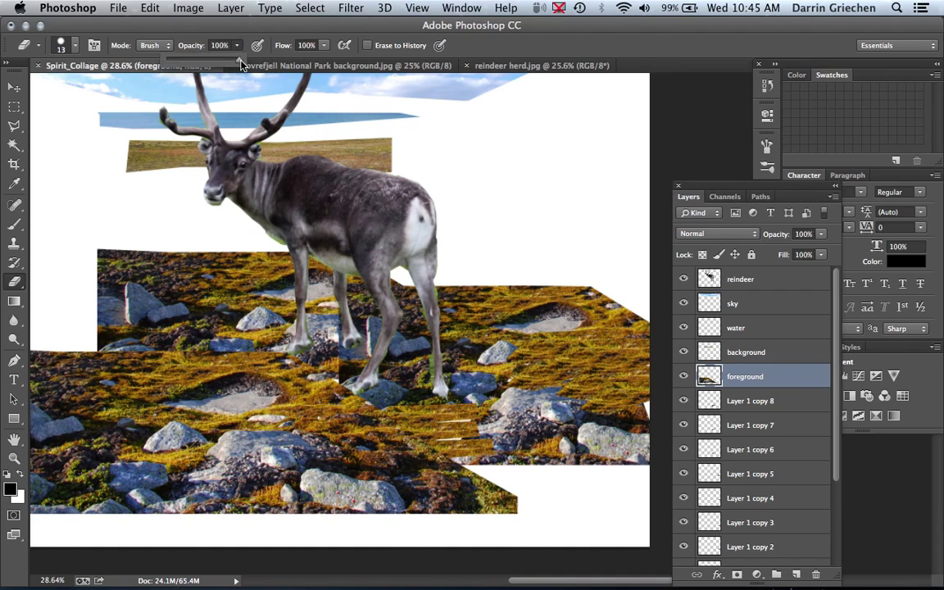
pyautogui.moveTo(241, 64); pyautogui.dragTo(181, 64)
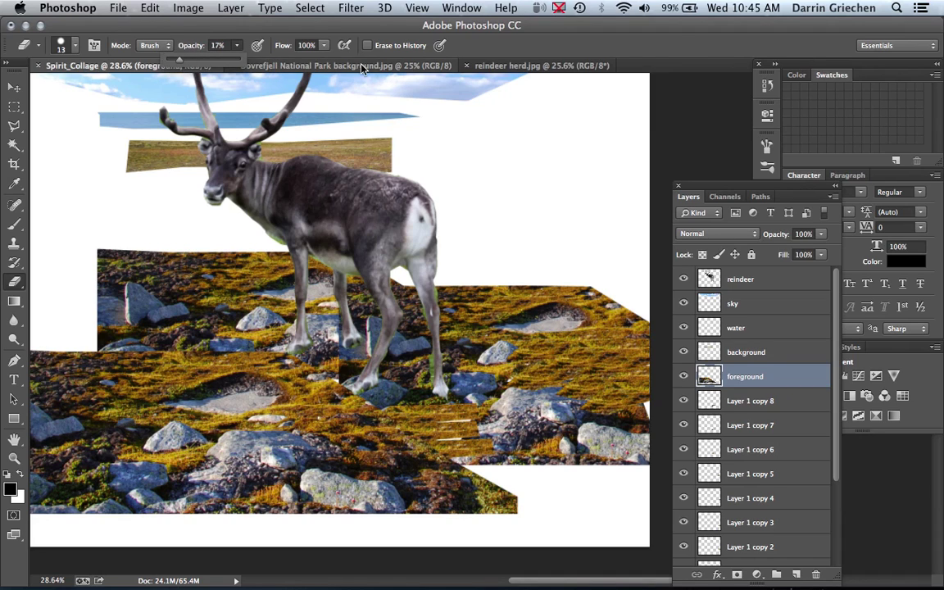
# Enlarge the eraser to about 89 px and raise the foreground above the background layer
pyautogui.click(75, 47)
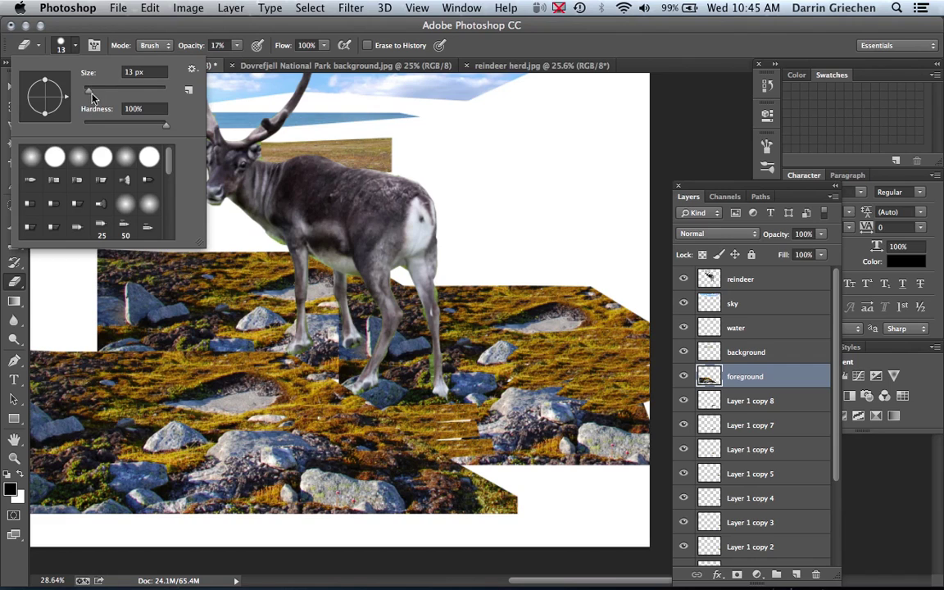
pyautogui.moveTo(88, 88); pyautogui.dragTo(120, 96)
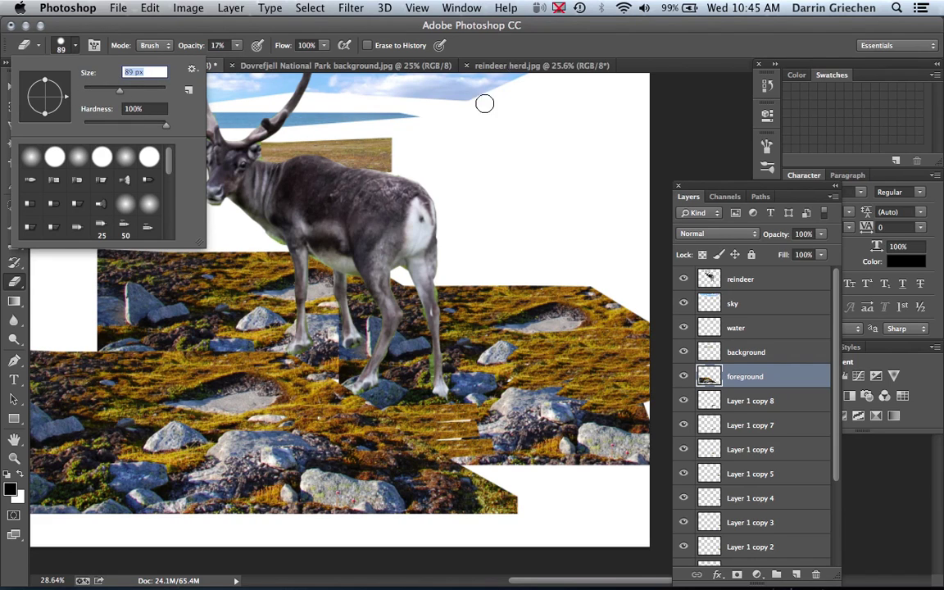
pyautogui.click(549, 45)
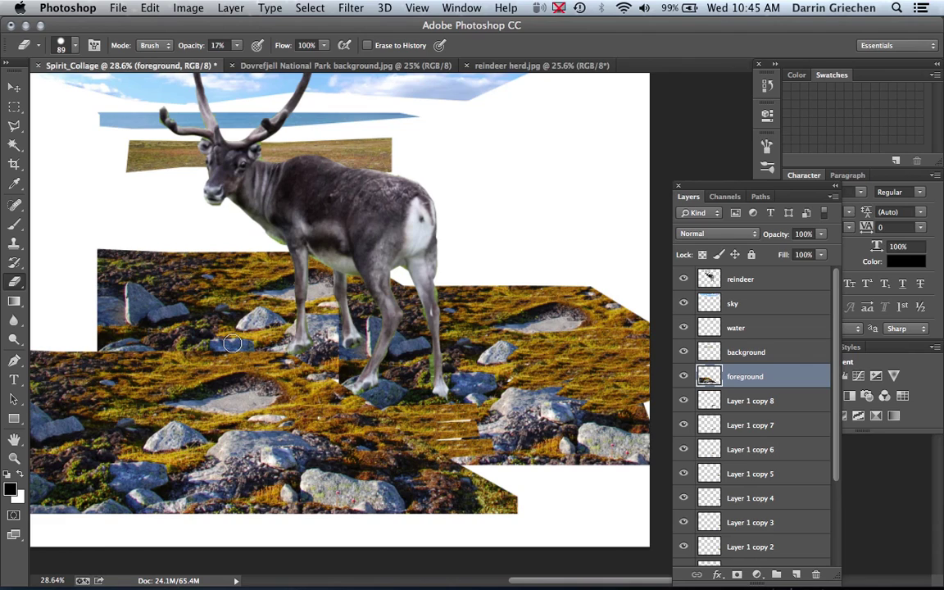
pyautogui.hotkey('ctrl', ']')
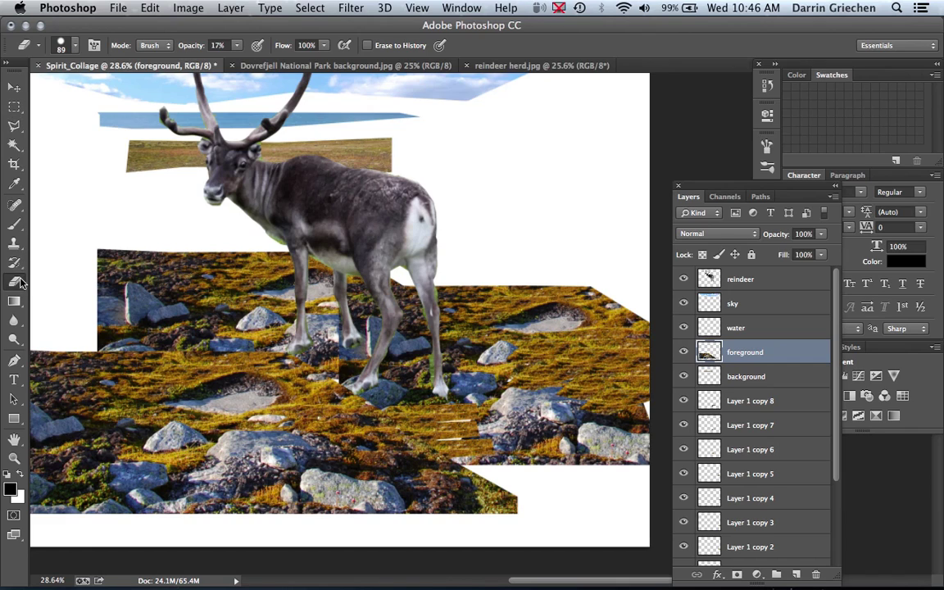
# Raise the foreground layer to the top of the stack, above the reindeer
pyautogui.hotkey('ctrl', ']')
pyautogui.hotkey('ctrl', ']')
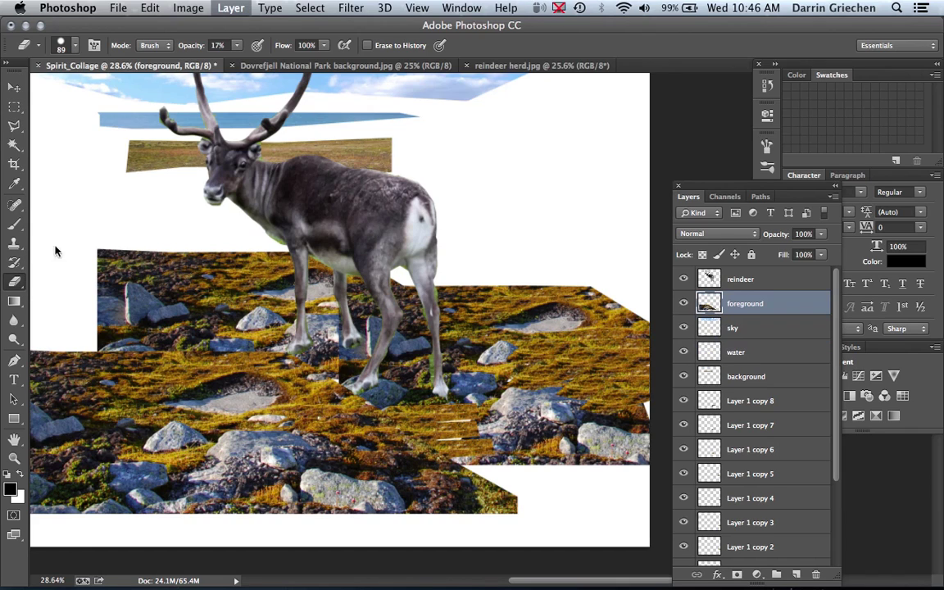
pyautogui.hotkey('ctrl', ']')
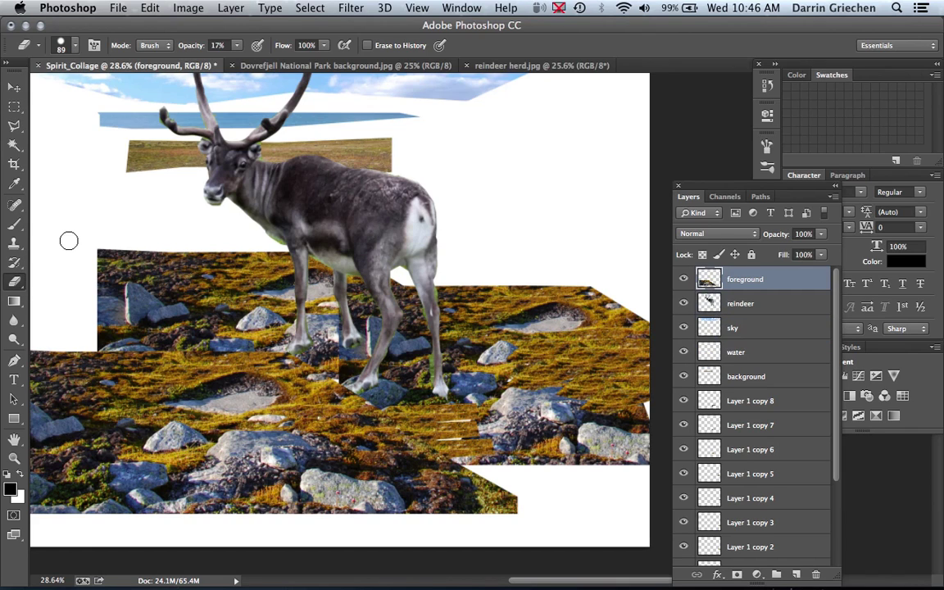
pyautogui.press(']')
pyautogui.press(']')
pyautogui.press(']')
pyautogui.press(']')
pyautogui.press(']')
pyautogui.press(']')
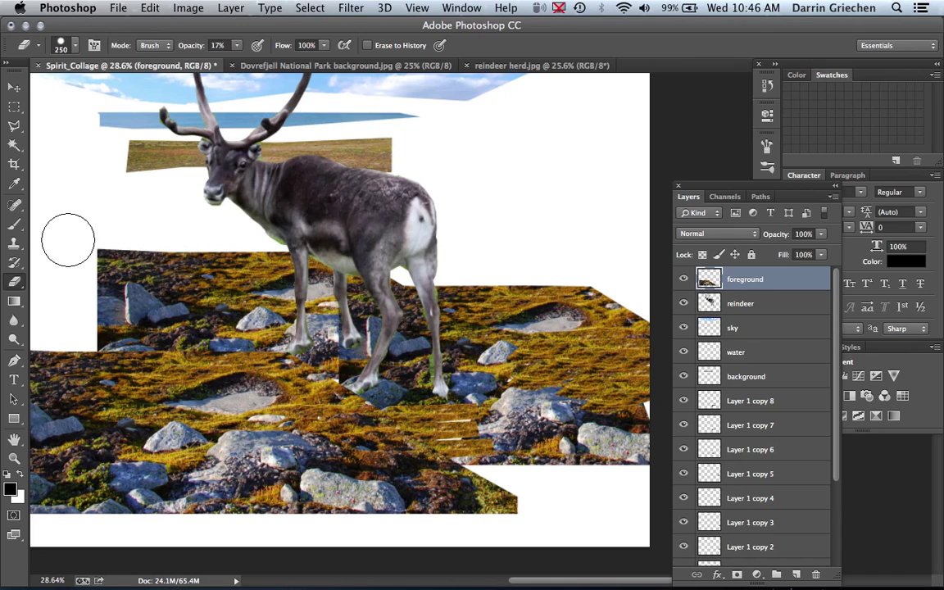
pyautogui.press(']')
pyautogui.press(']')
pyautogui.press('[')
pyautogui.press('[')
pyautogui.press('[')
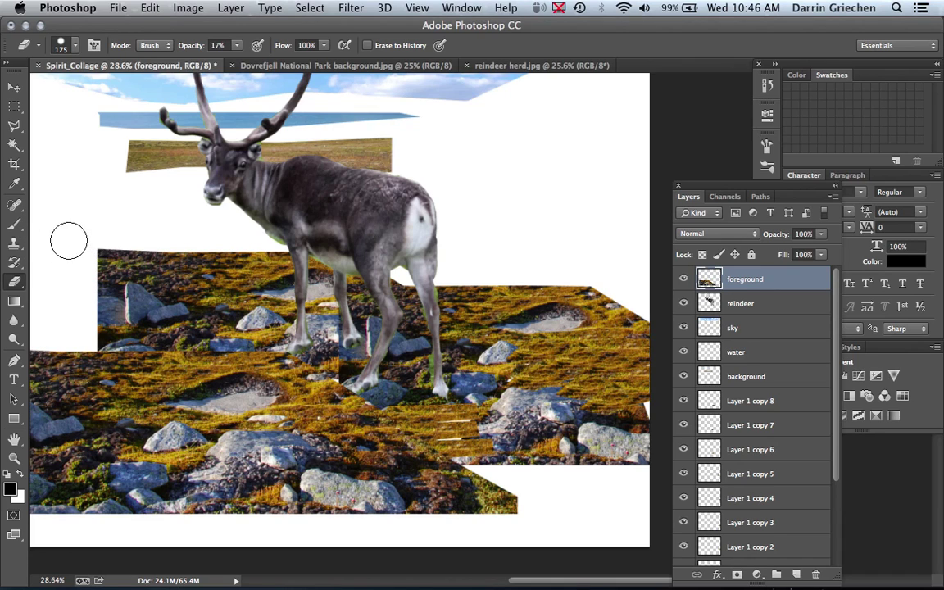
pyautogui.press('[')
pyautogui.press('[')
pyautogui.press('[')
# Set the eraser to 250 and softly erase the ground around the deer's front legs
pyautogui.press(']')
pyautogui.press(']')
pyautogui.press(']')
pyautogui.press(']')
pyautogui.press(']')
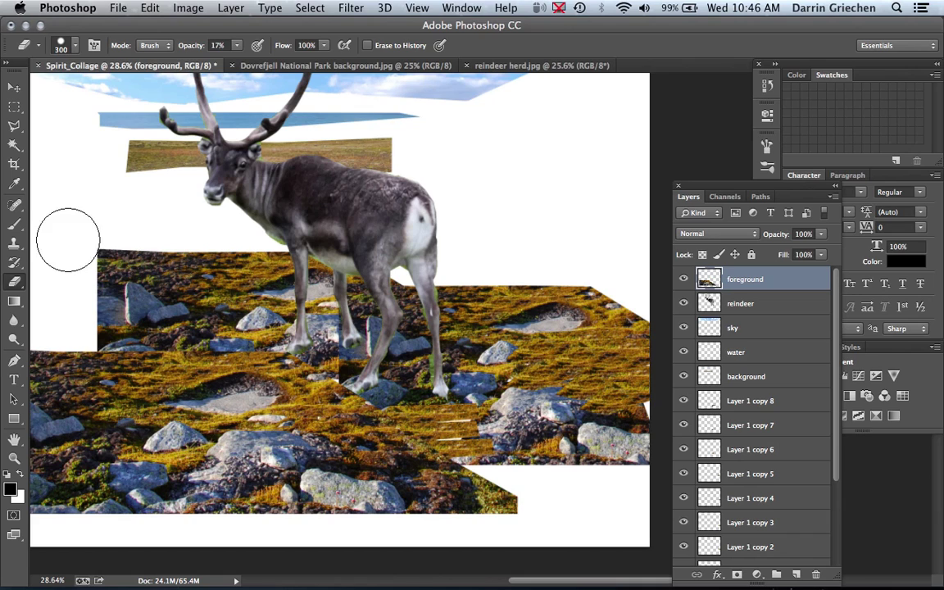
pyautogui.press(']')
pyautogui.press(']')
pyautogui.press(']')
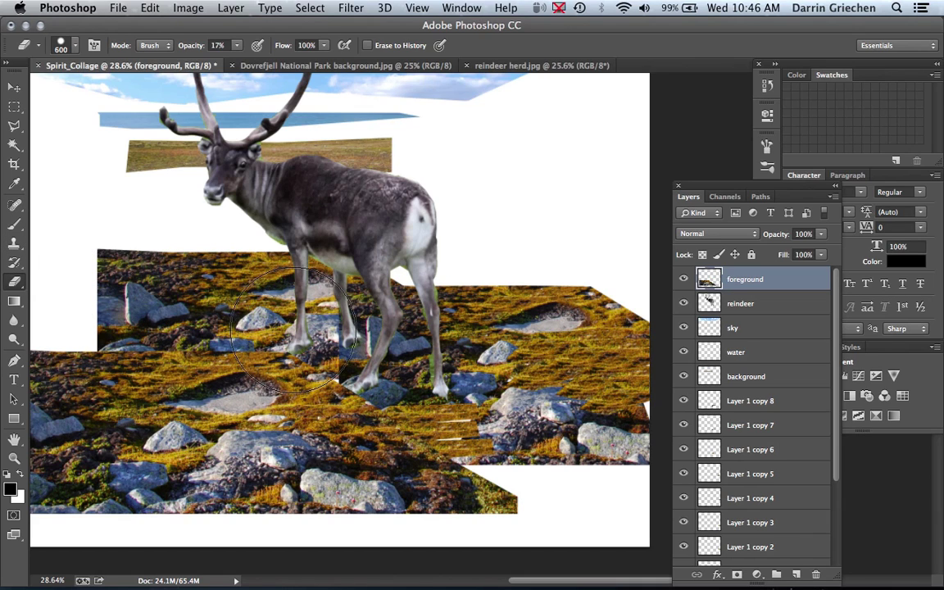
pyautogui.press('[')
pyautogui.press('[')
pyautogui.press('[')
pyautogui.press('[')
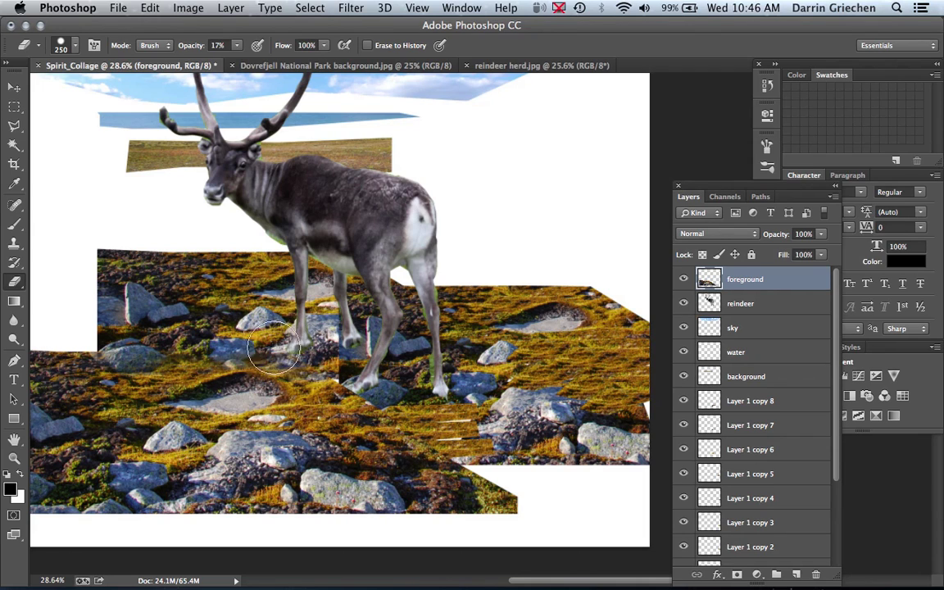
pyautogui.moveTo(298, 354)
pyautogui.mouseDown()
pyautogui.moveTo(392, 406)
pyautogui.moveTo(365, 391)
pyautogui.moveTo(415, 396)
pyautogui.moveTo(237, 348)
pyautogui.moveTo(181, 319)
pyautogui.mouseUp()
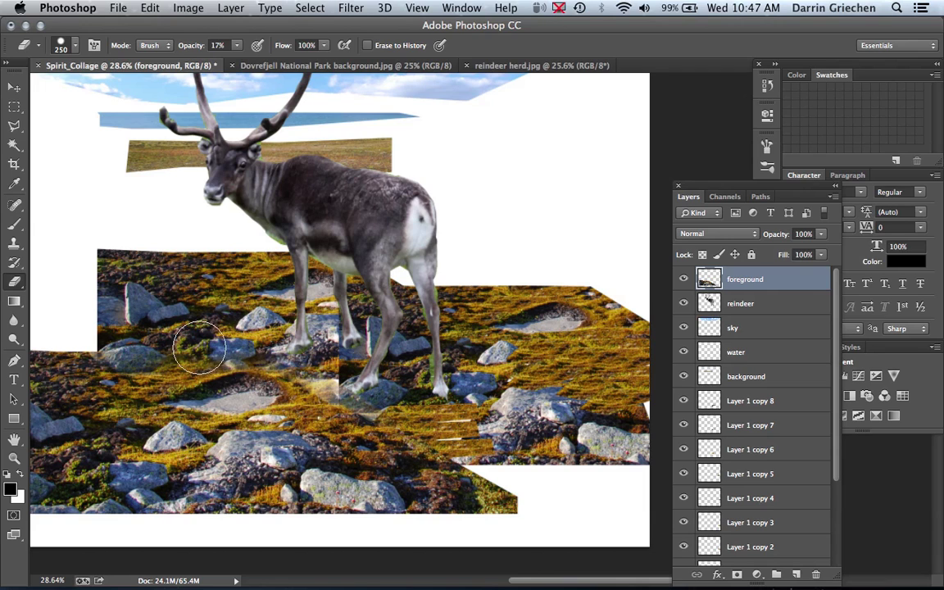
# Compare the erased foreground, then select Layer 1 copy 8 down through Layer 1
pyautogui.click(683, 279)
pyautogui.click(684, 280)
pyautogui.click(684, 279)
pyautogui.click(785, 407)
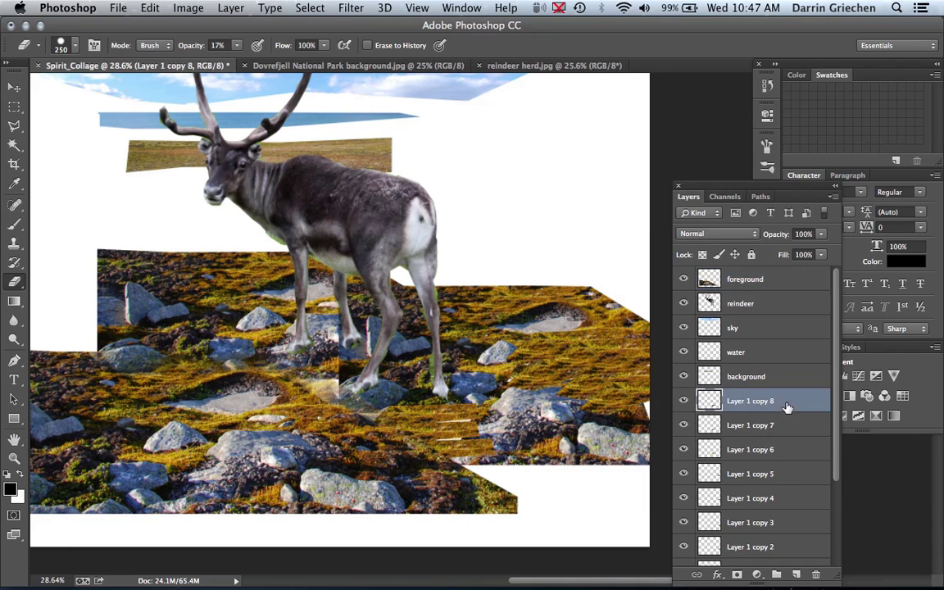
pyautogui.scroll(-3, 785, 490)
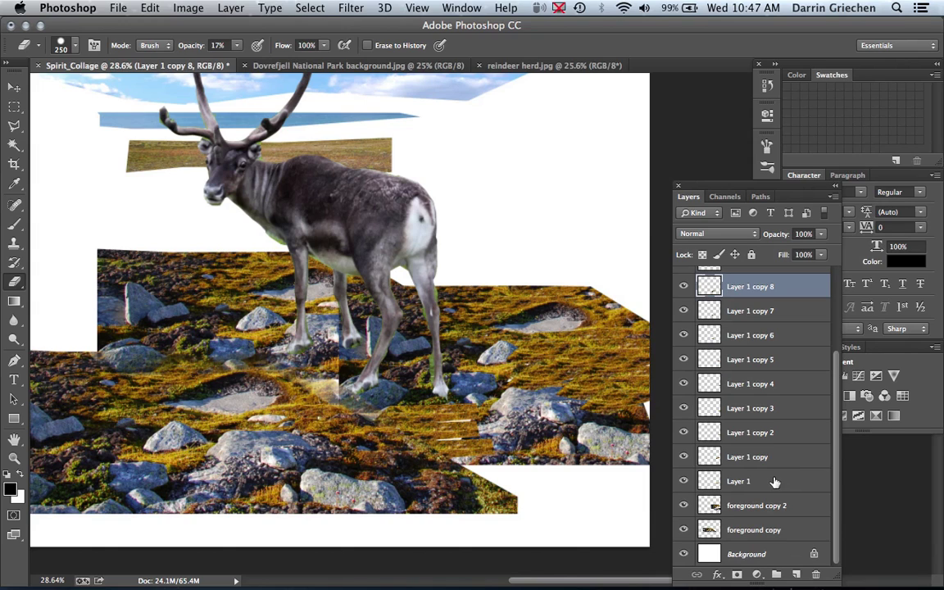
pyautogui.keyDown('shift'); pyautogui.click(775, 483); pyautogui.keyUp('shift')
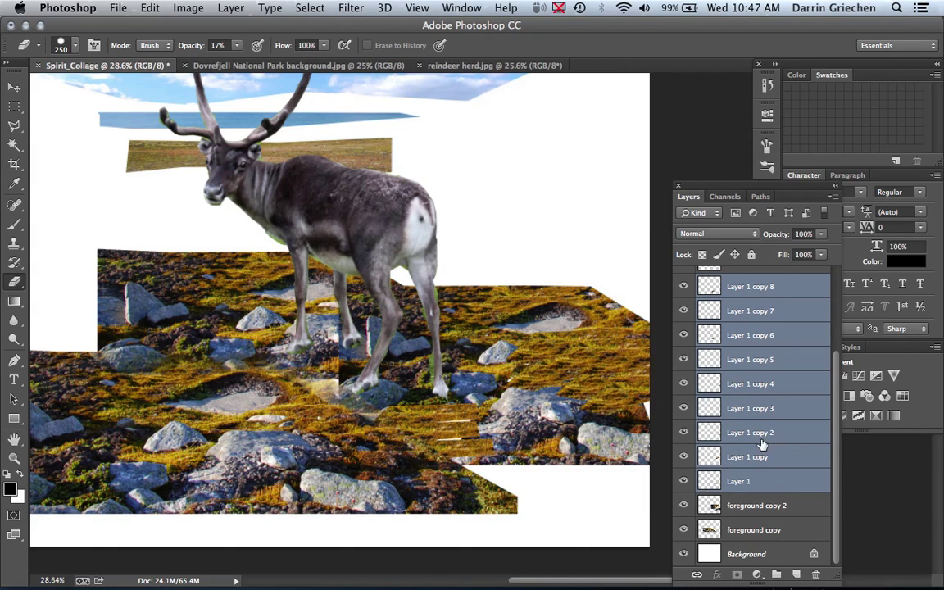
pyautogui.scroll(1, 763, 344)
pyautogui.scroll(-1, 776, 420)
# Hide the background grass, water, sky, reindeer and foreground layers
pyautogui.click(833, 200)
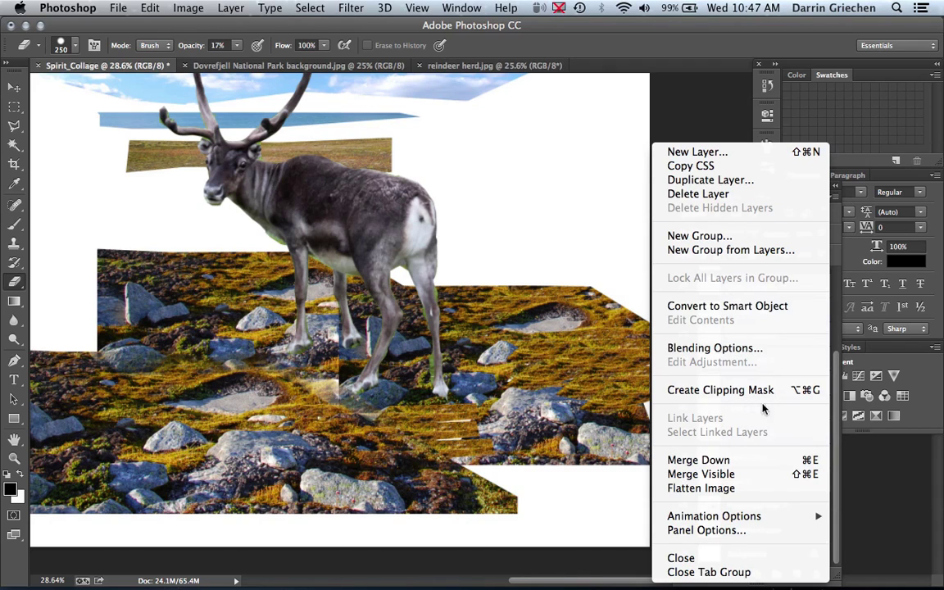
pyautogui.click(718, 123)
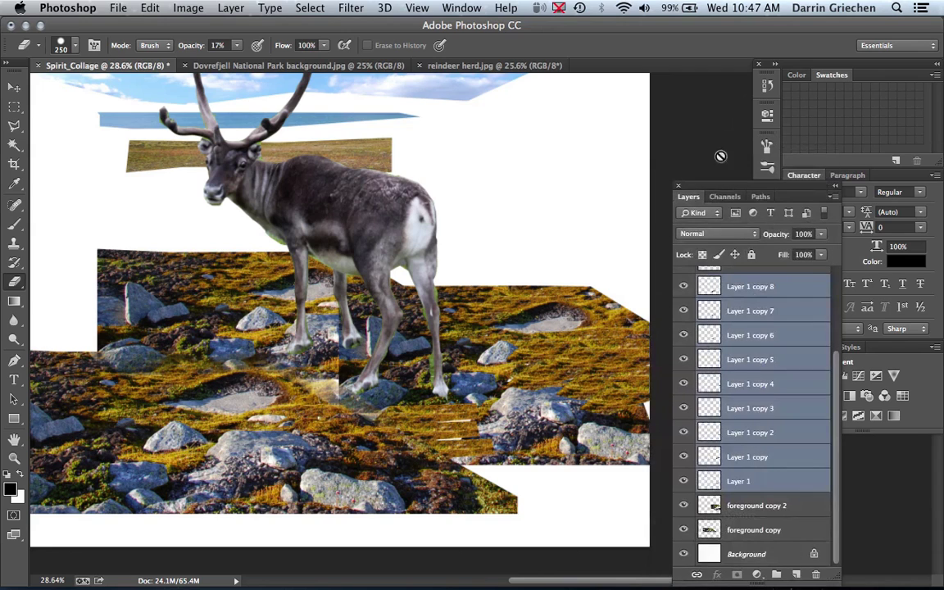
pyautogui.scroll(3, 795, 321)
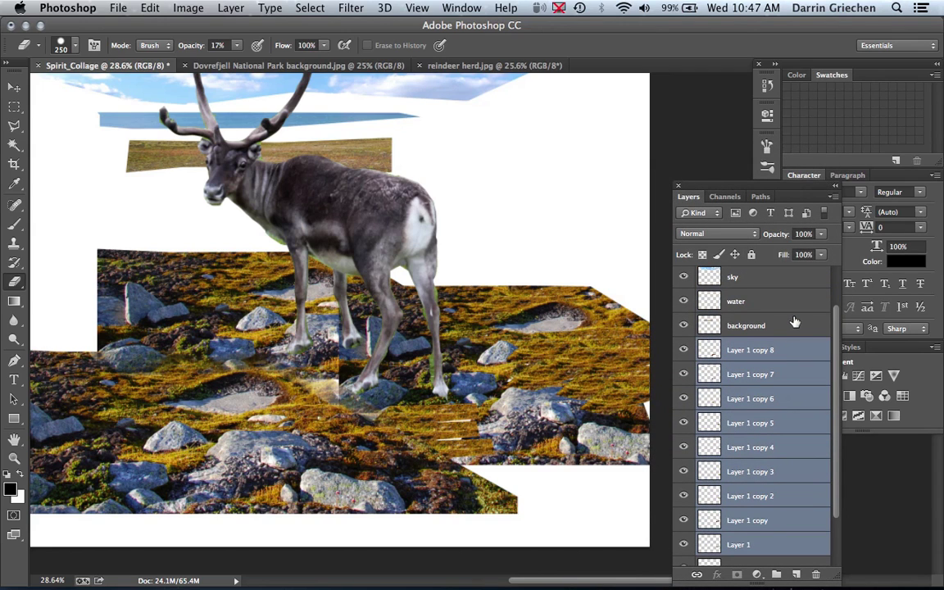
pyautogui.click(684, 326)
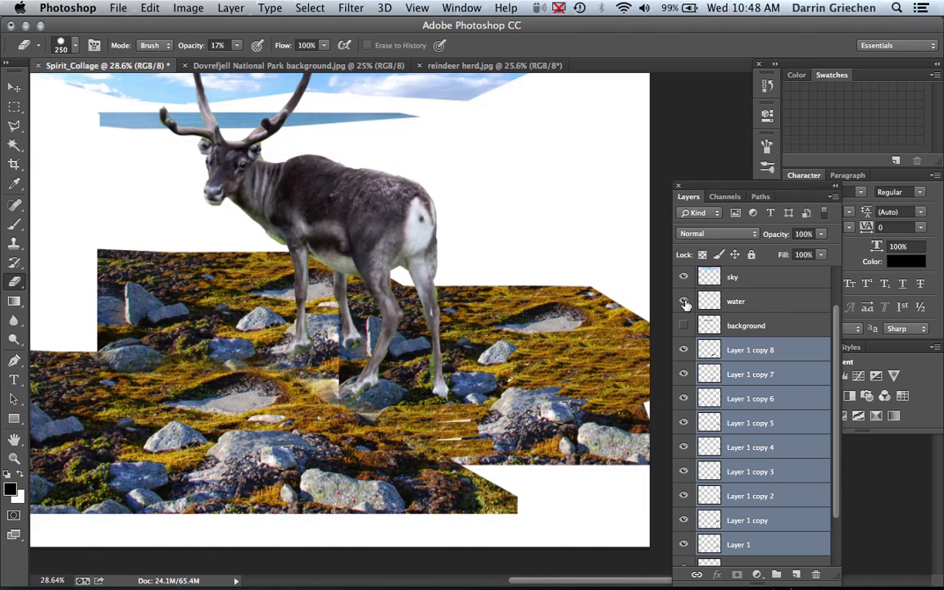
pyautogui.click(683, 302)
pyautogui.click(683, 278)
pyautogui.scroll(2, 741, 305)
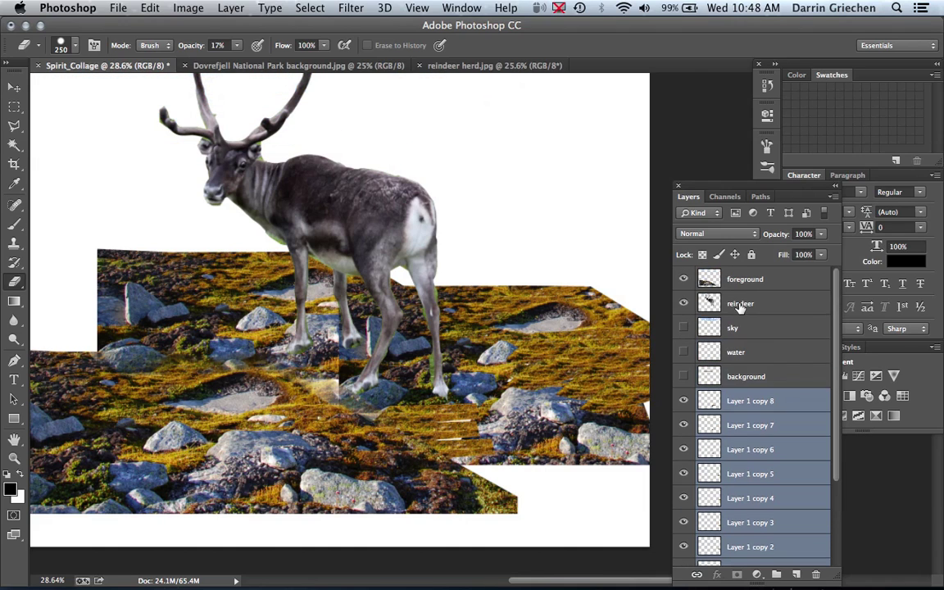
pyautogui.click(684, 304)
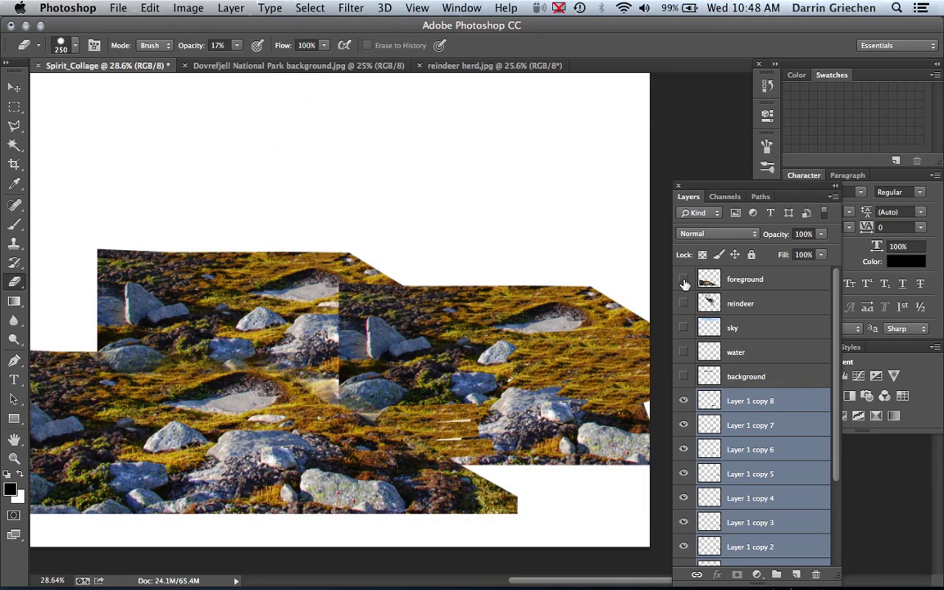
pyautogui.click(684, 280)
# Hide foreground copy 2, foreground copy and Background, then Merge Visible into Layer 1 copy 8
pyautogui.scroll(-3, 731, 361)
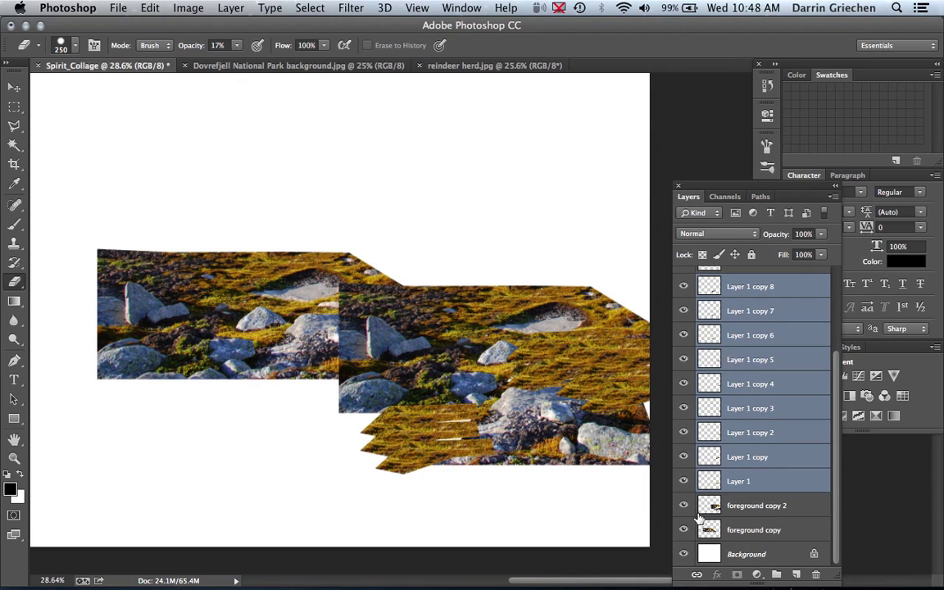
pyautogui.click(684, 506)
pyautogui.click(683, 531)
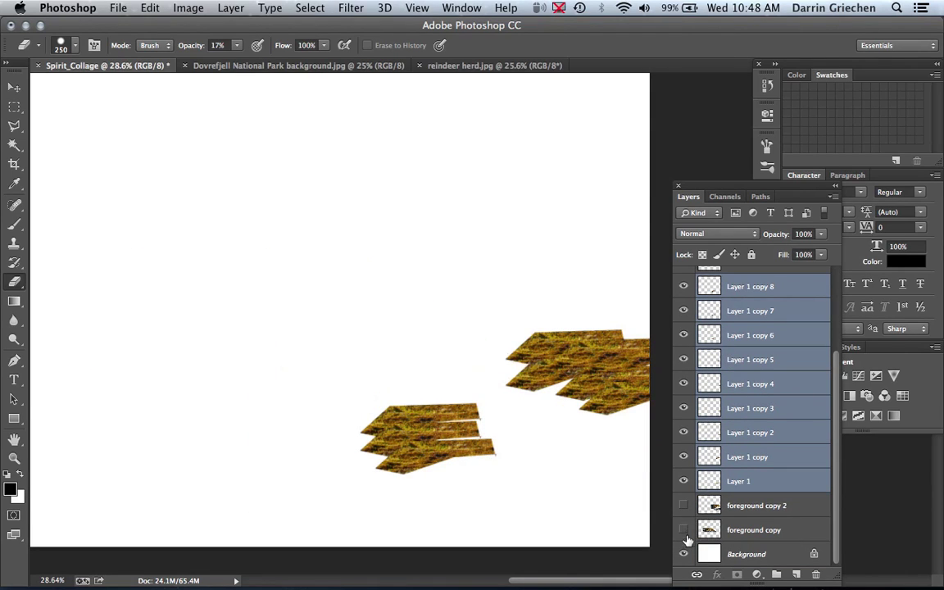
pyautogui.click(683, 555)
pyautogui.scroll(3, 779, 479)
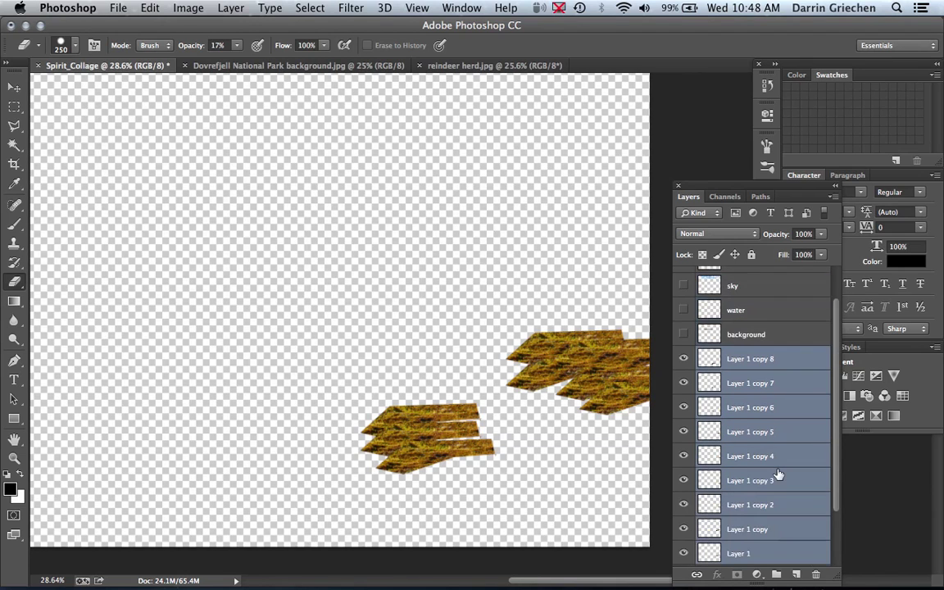
pyautogui.scroll(-2, 779, 477)
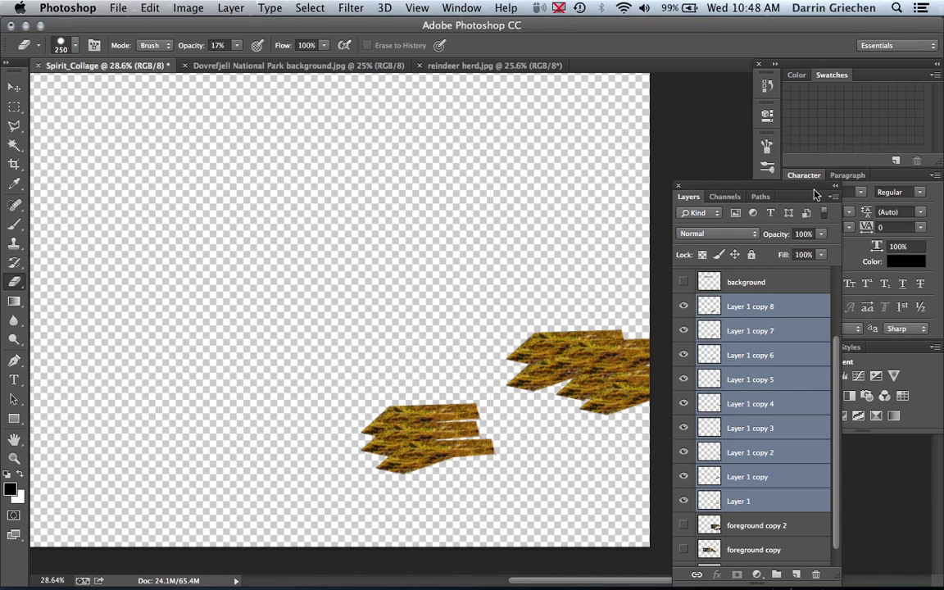
pyautogui.click(832, 198)
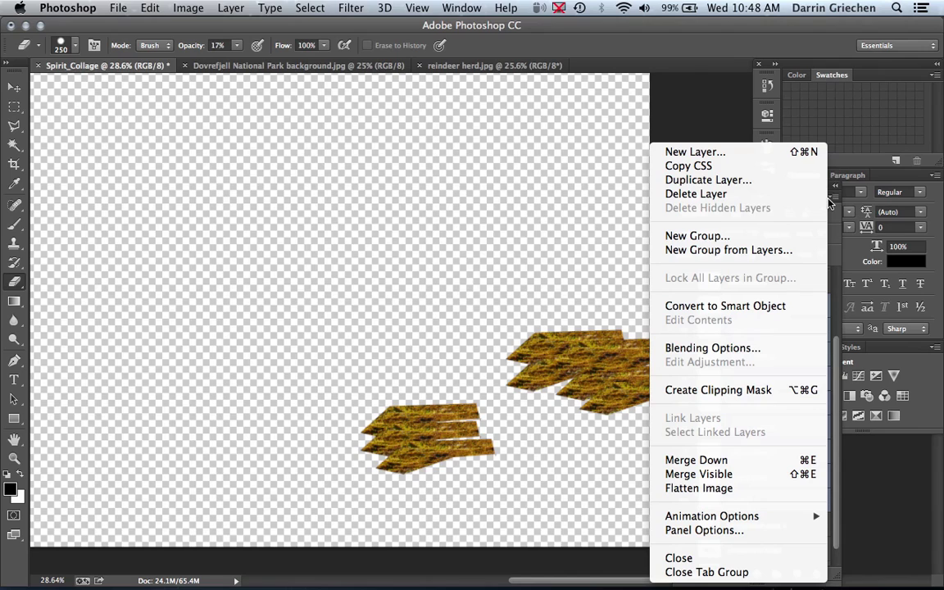
pyautogui.click(742, 475)
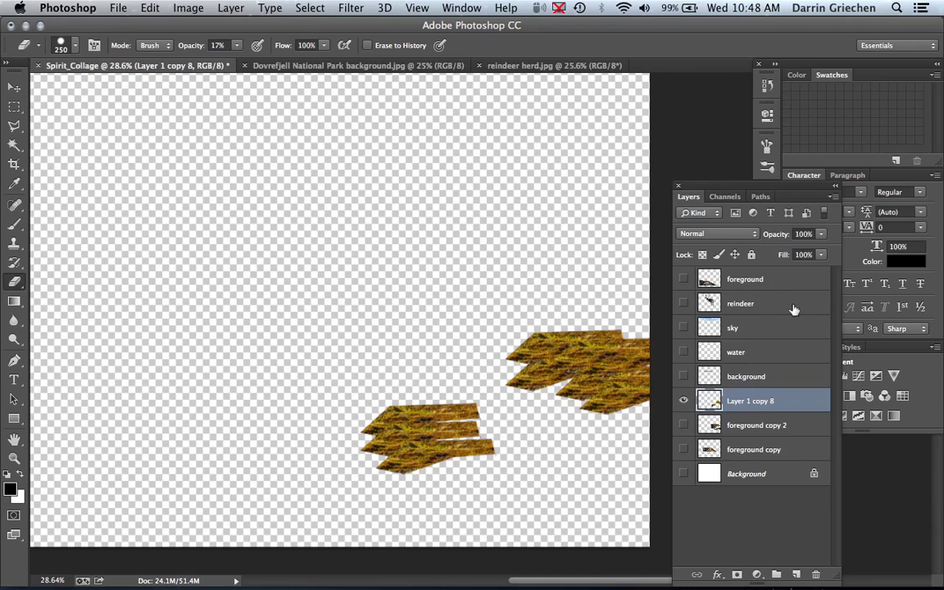
# Unhide the grass, water, sky, reindeer and three rock layers, leaving the grass layer selected
pyautogui.click(683, 376)
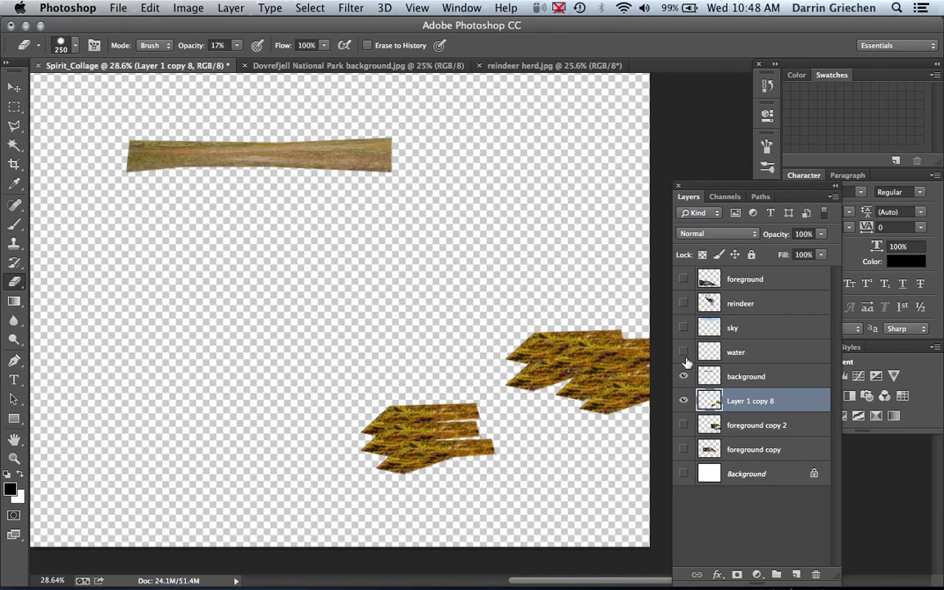
pyautogui.click(686, 353)
pyautogui.click(684, 328)
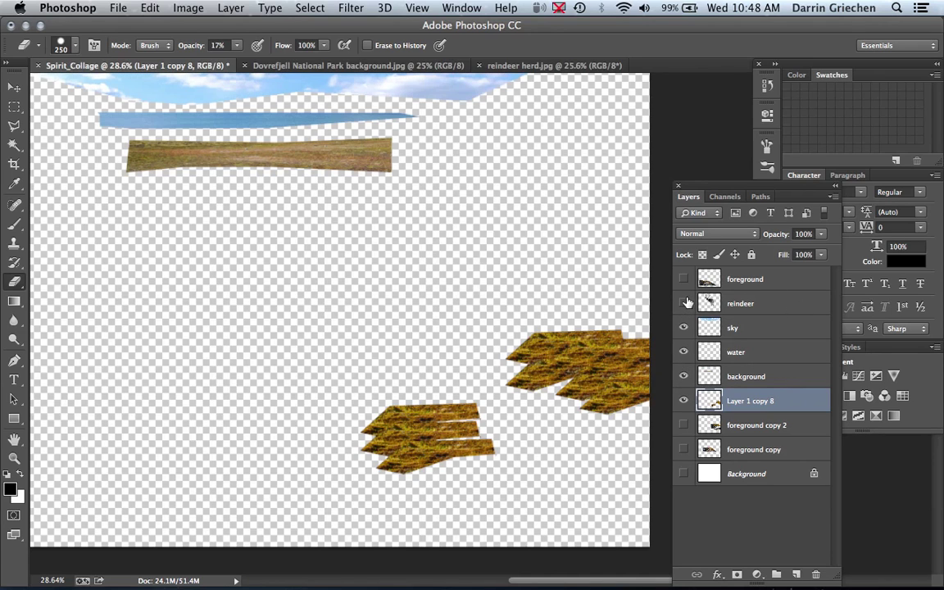
pyautogui.click(684, 303)
pyautogui.click(685, 280)
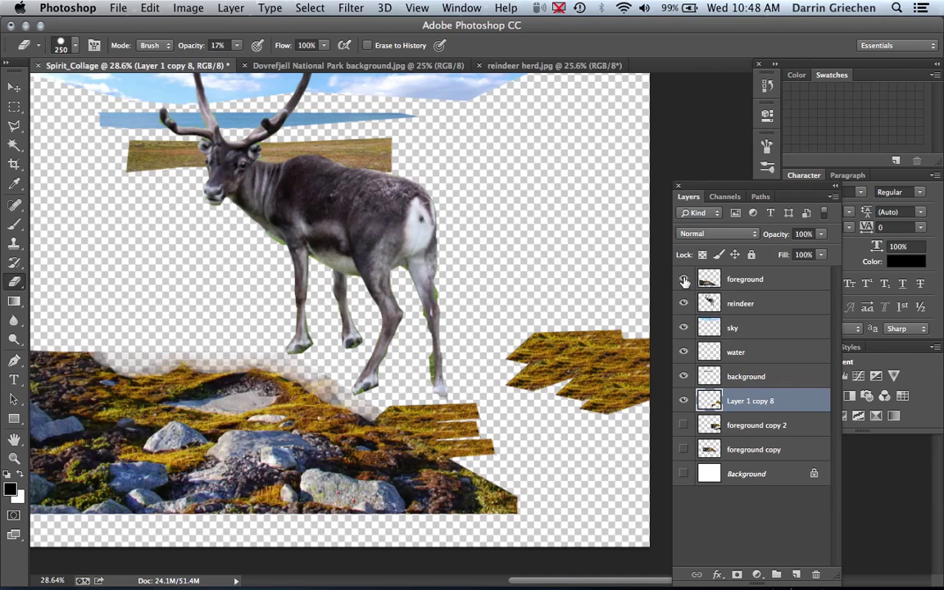
pyautogui.click(683, 425)
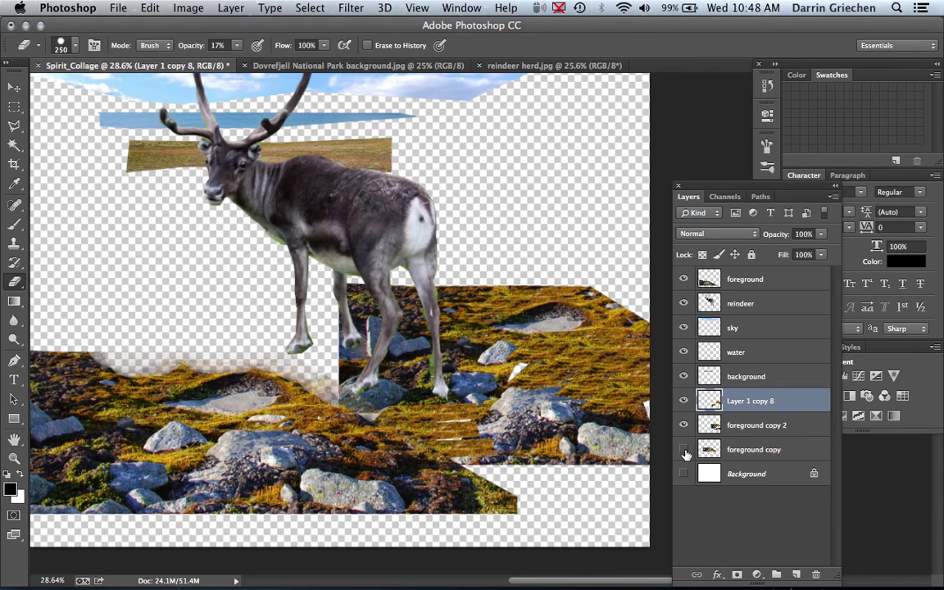
pyautogui.click(683, 450)
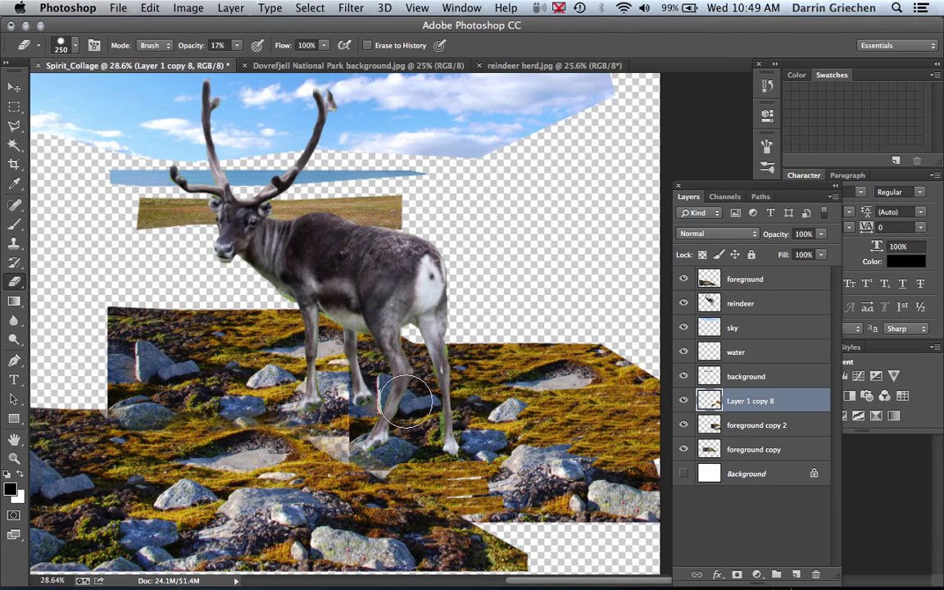
pyautogui.click(769, 287)
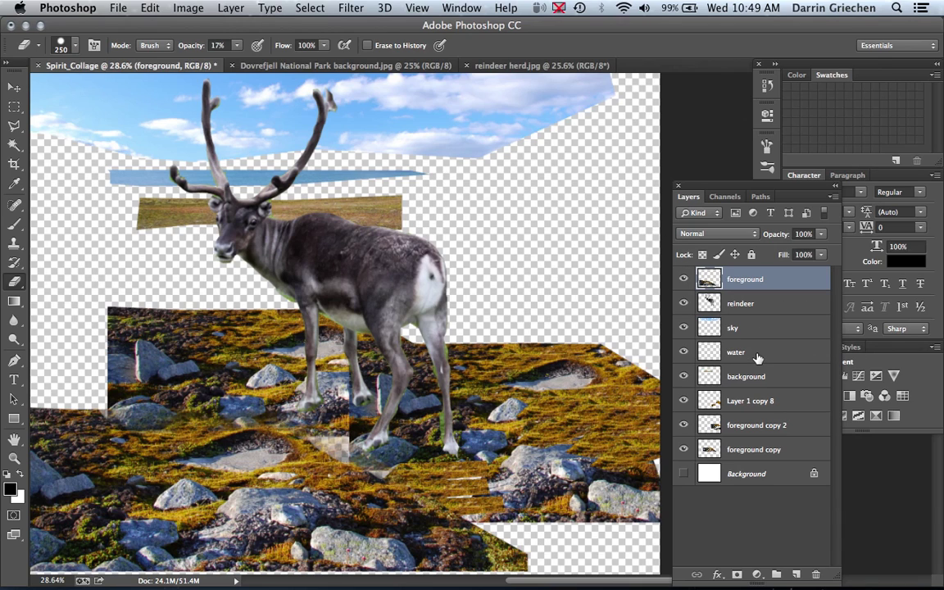
pyautogui.click(765, 378)
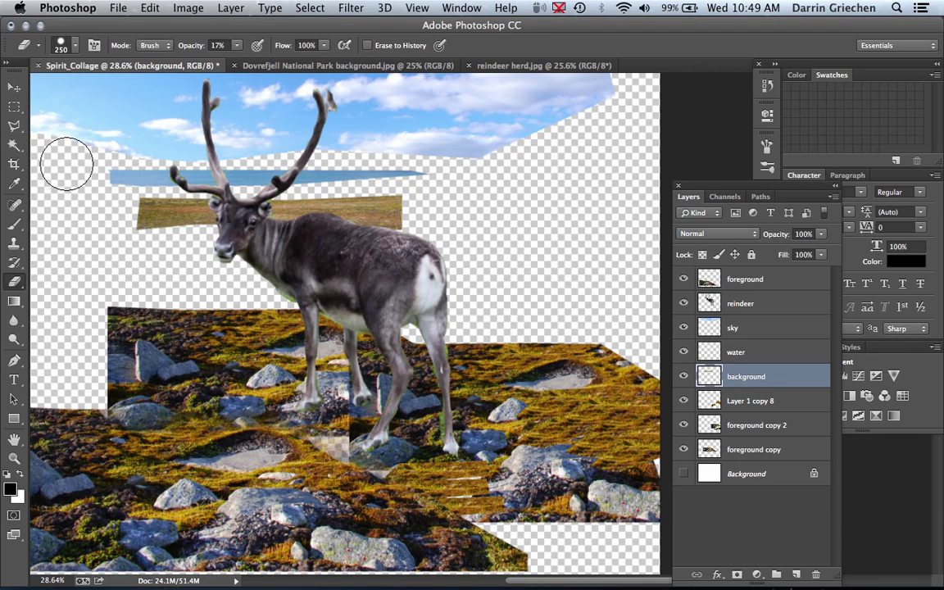
# Scale the grass strip to 180% and lower it to sit just above the rocks
pyautogui.hotkey('ctrl', 't')
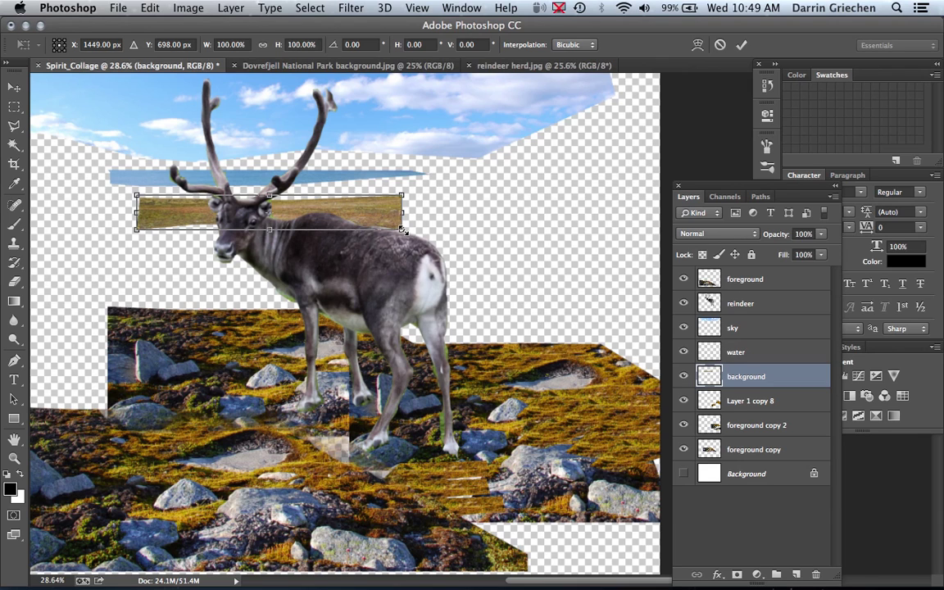
pyautogui.moveTo(403, 230)
pyautogui.mouseDown()
pyautogui.moveTo(529, 312)
pyautogui.moveTo(601, 337)
pyautogui.mouseUp()
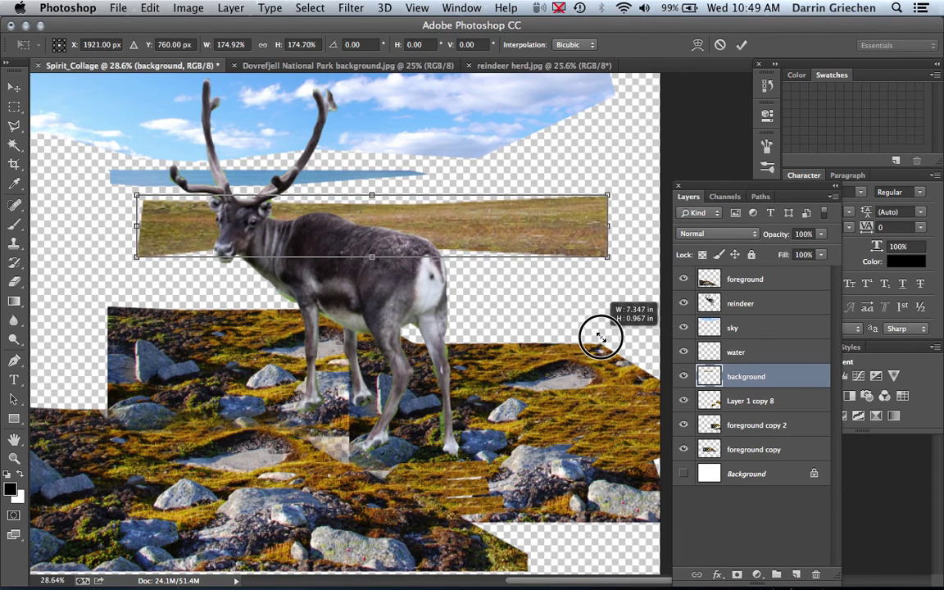
pyautogui.moveTo(601, 337); pyautogui.dragTo(608, 343)
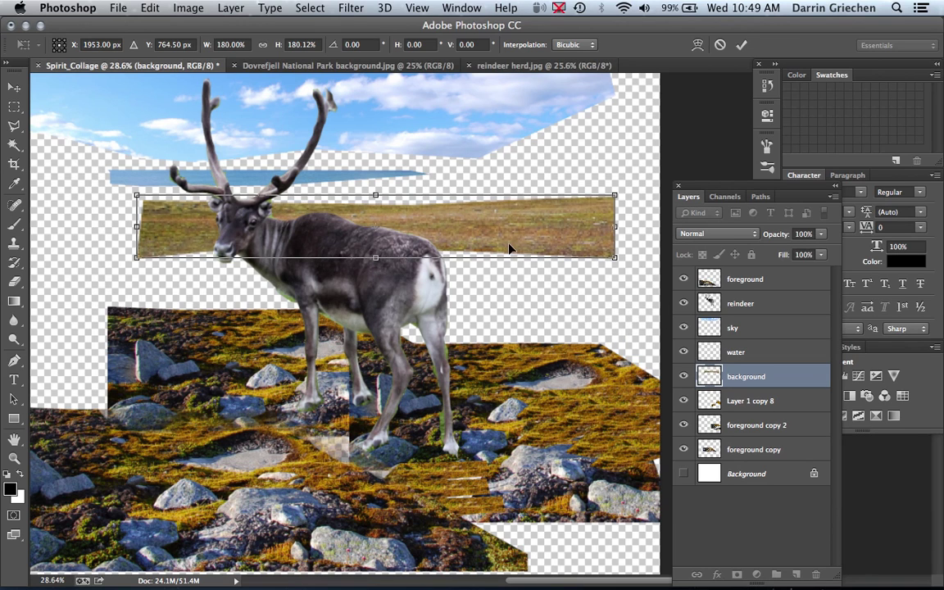
pyautogui.moveTo(509, 249)
pyautogui.mouseDown()
pyautogui.moveTo(405, 224)
pyautogui.moveTo(404, 239)
pyautogui.mouseUp()
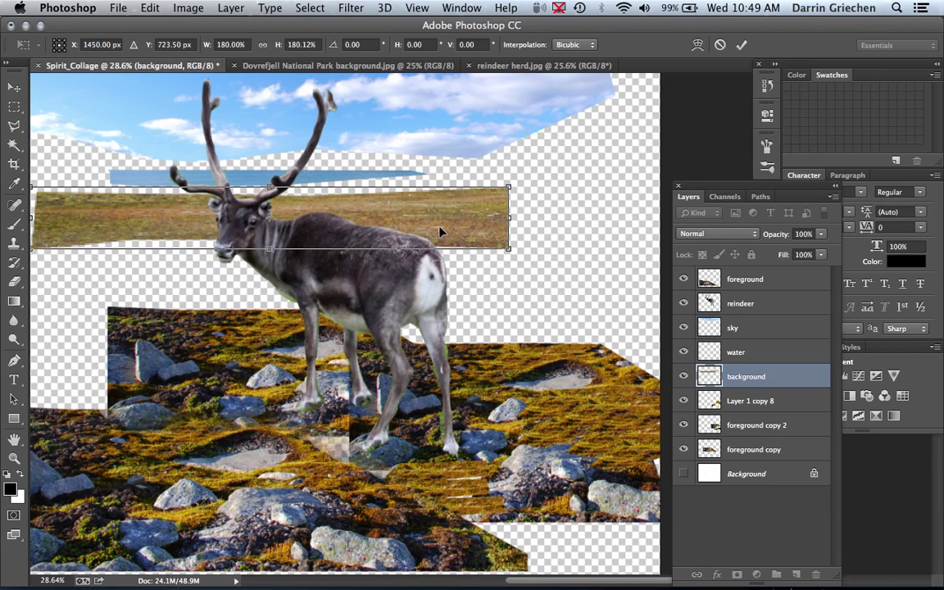
pyautogui.moveTo(440, 232); pyautogui.dragTo(457, 307)
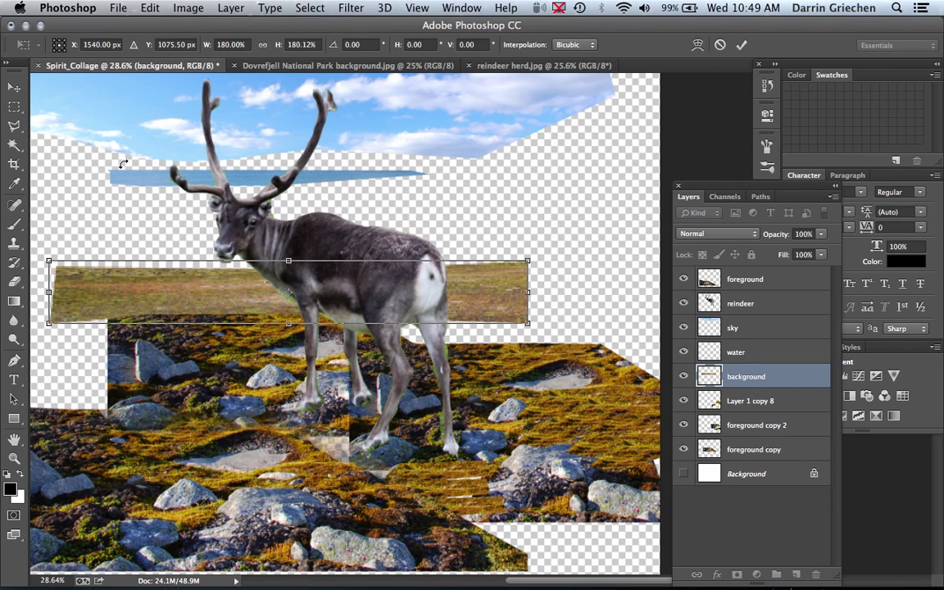
pyautogui.press('Return')
pyautogui.press('e')
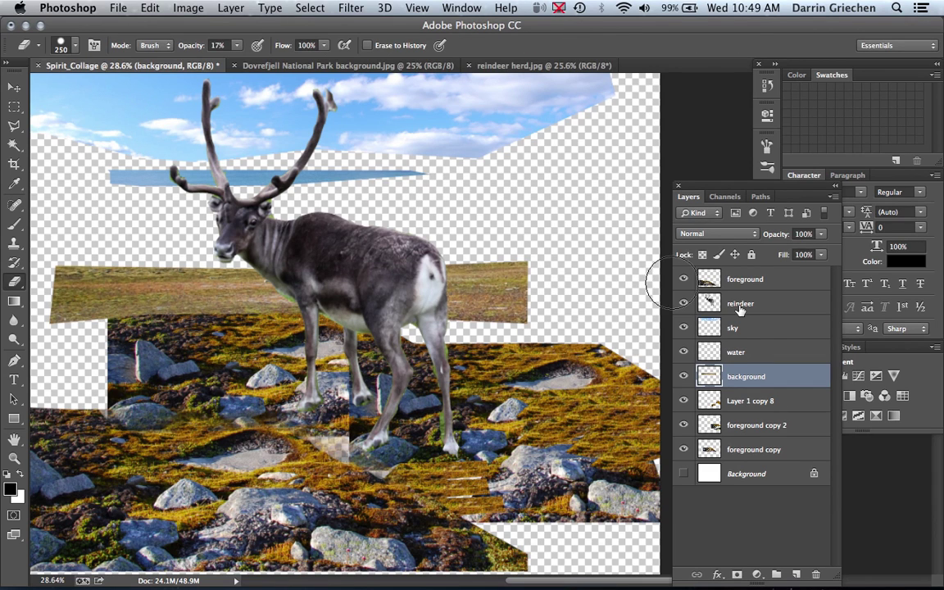
pyautogui.click(755, 353)
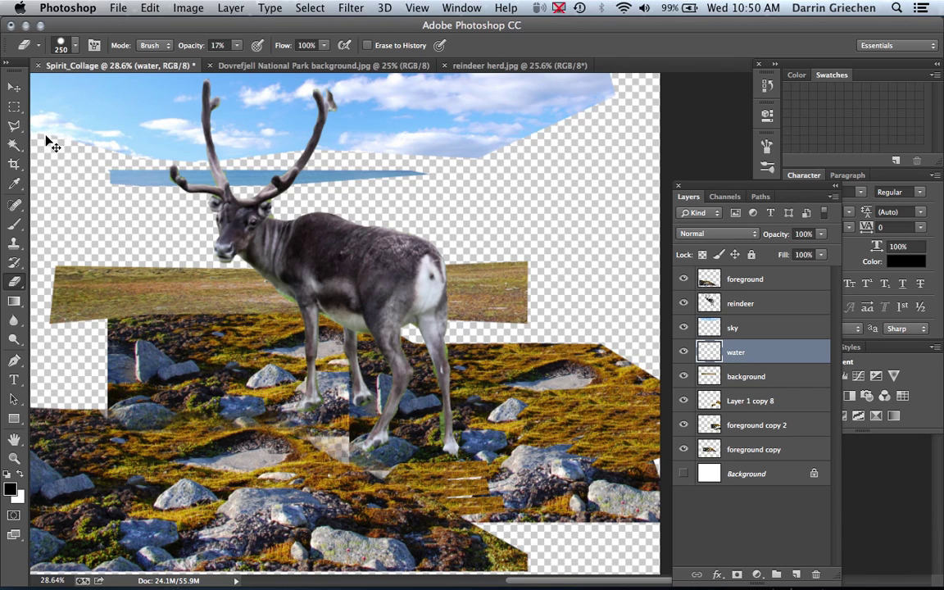
# Distort the water strip to about 160% by 331%, shifted right behind the reindeer
pyautogui.hotkey('ctrl', 't')
pyautogui.click(150, 8)
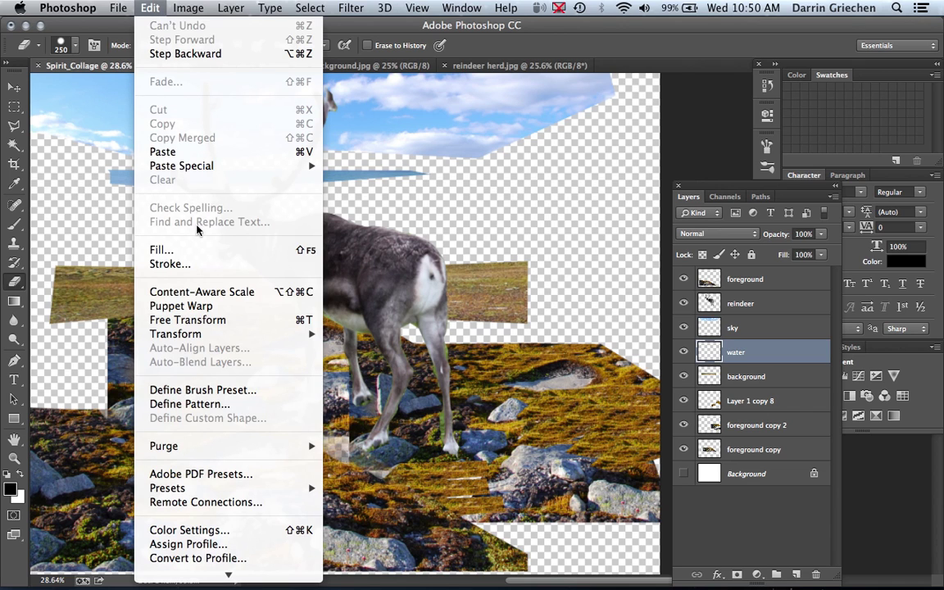
pyautogui.moveTo(175, 334)
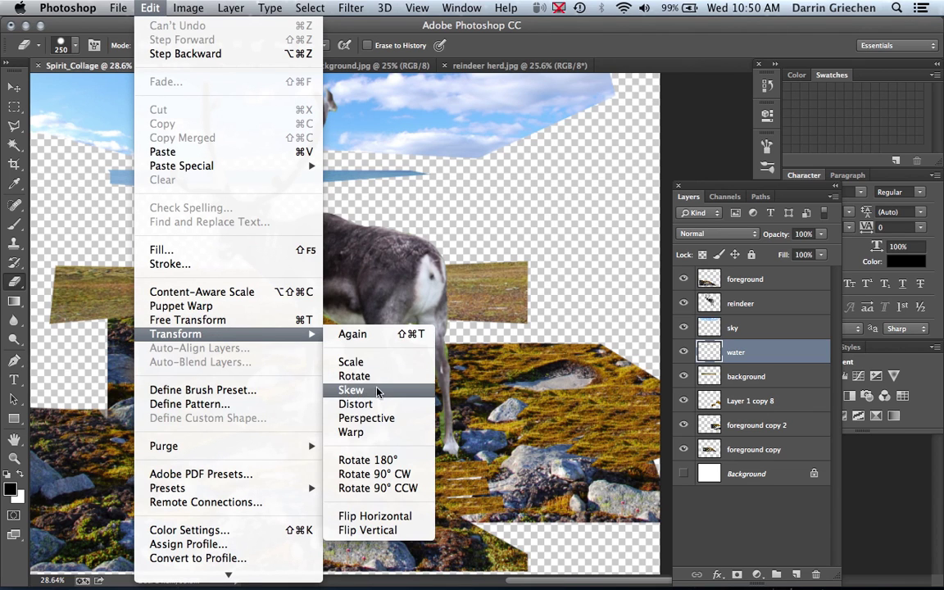
pyautogui.click(377, 405)
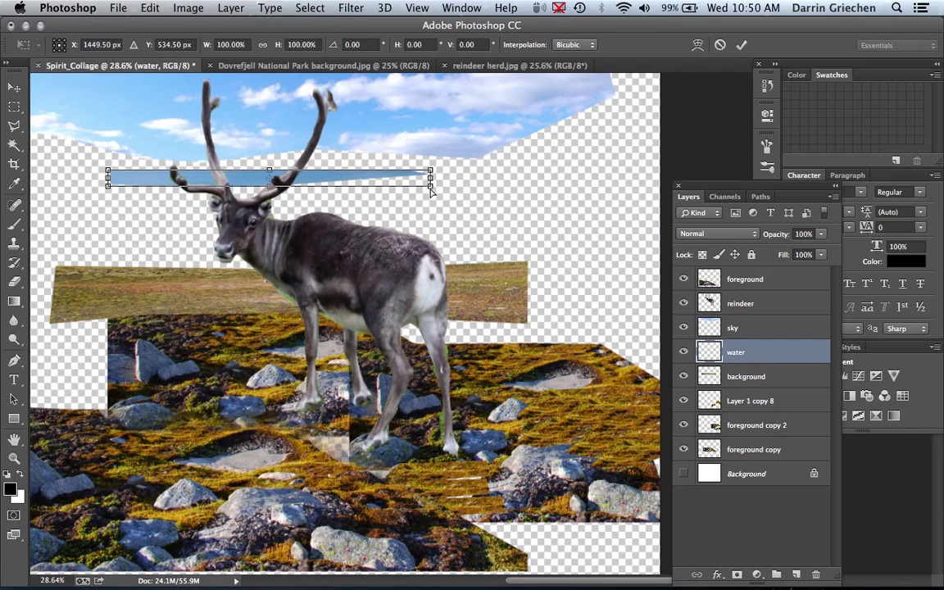
pyautogui.moveTo(431, 187)
pyautogui.mouseDown()
pyautogui.moveTo(552, 254)
pyautogui.moveTo(565, 250)
pyautogui.mouseUp()
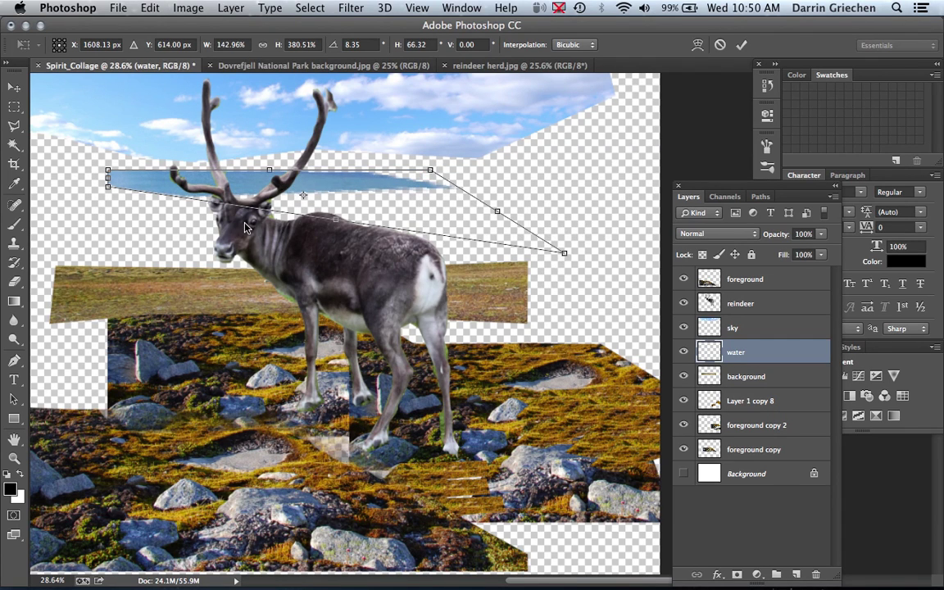
pyautogui.moveTo(107, 188)
pyautogui.mouseDown()
pyautogui.moveTo(60, 271)
pyautogui.moveTo(47, 264)
pyautogui.mouseUp()
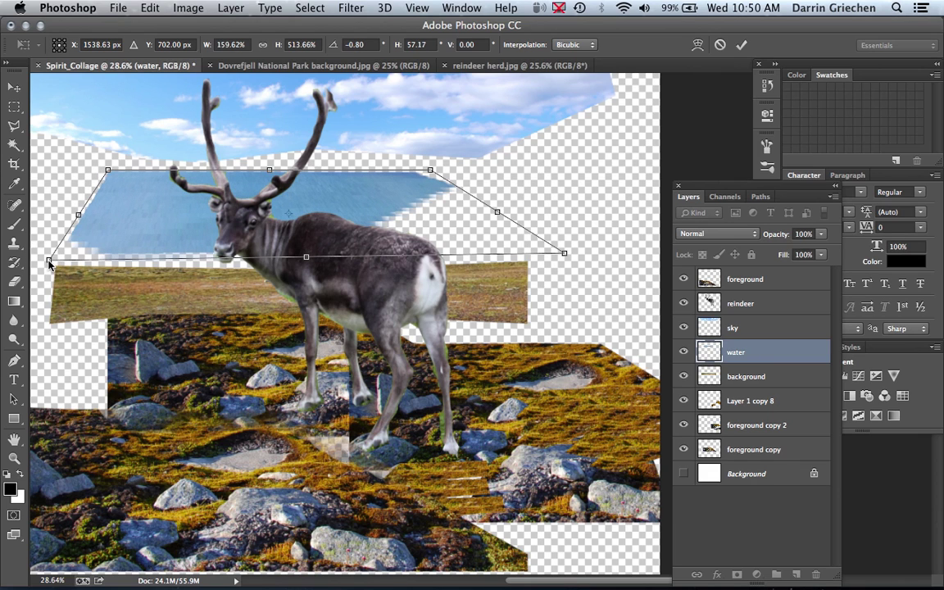
pyautogui.moveTo(108, 171); pyautogui.dragTo(108, 200)
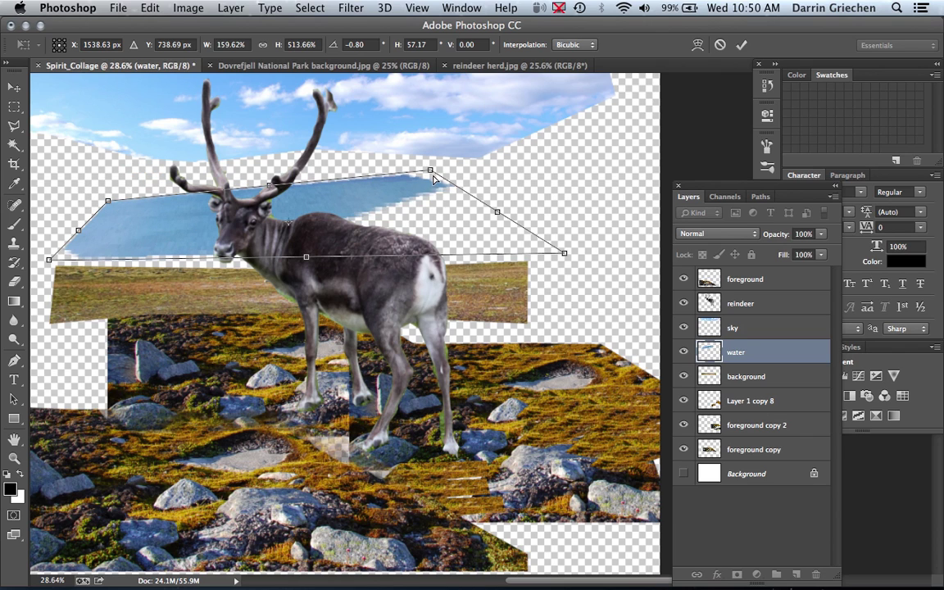
pyautogui.moveTo(429, 170); pyautogui.dragTo(477, 201)
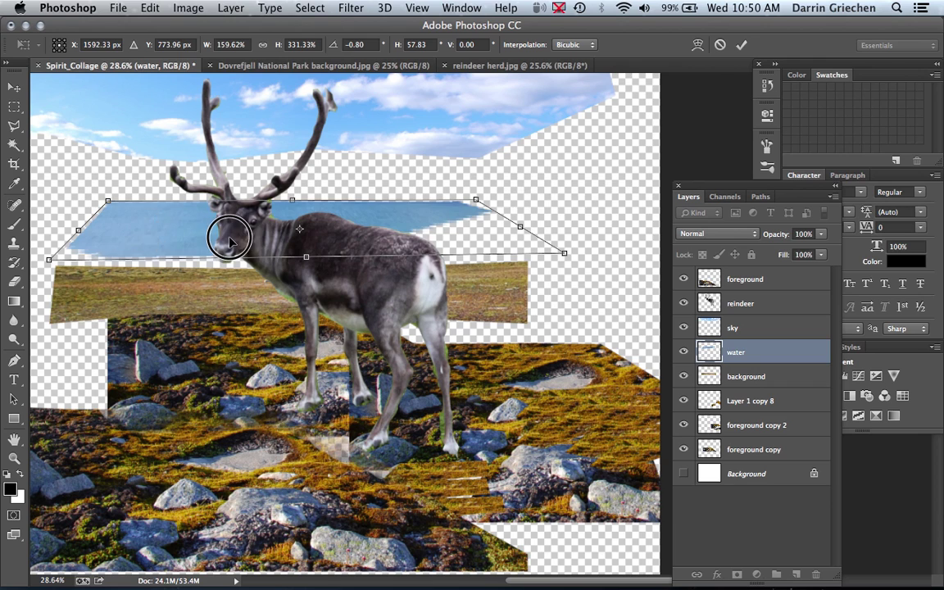
pyautogui.moveTo(215, 239)
pyautogui.mouseDown()
pyautogui.moveTo(291, 236)
pyautogui.moveTo(304, 246)
pyautogui.mouseUp()
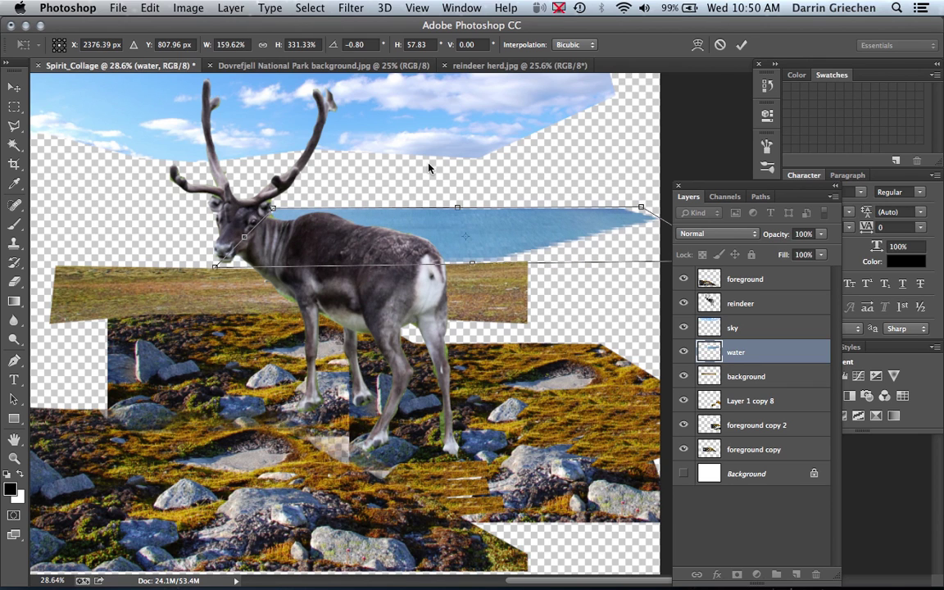
pyautogui.press('Return')
pyautogui.press('e')
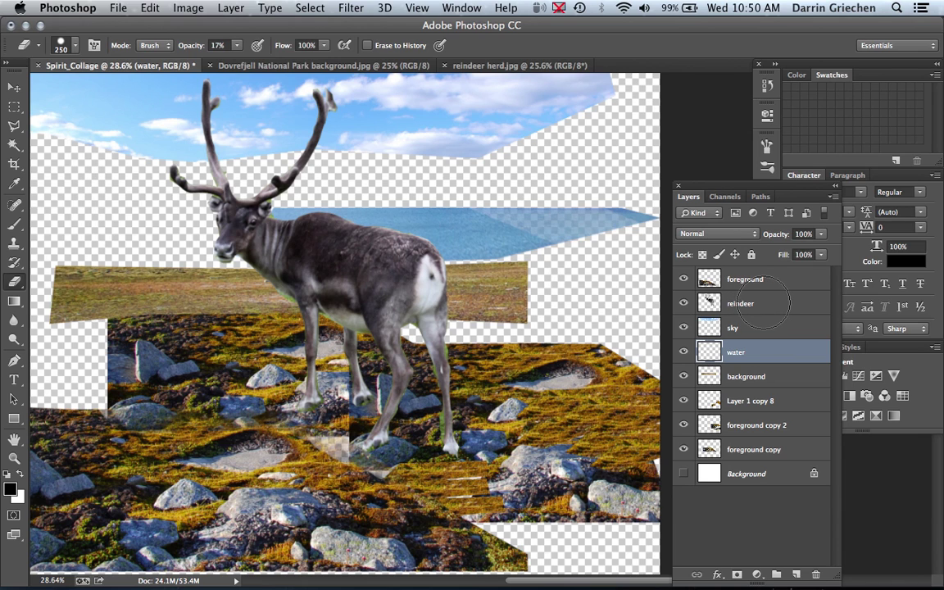
pyautogui.click(764, 304)
# Undo the last eraser stroke on the reindeer and move it right and down
pyautogui.doubleClick(764, 304)
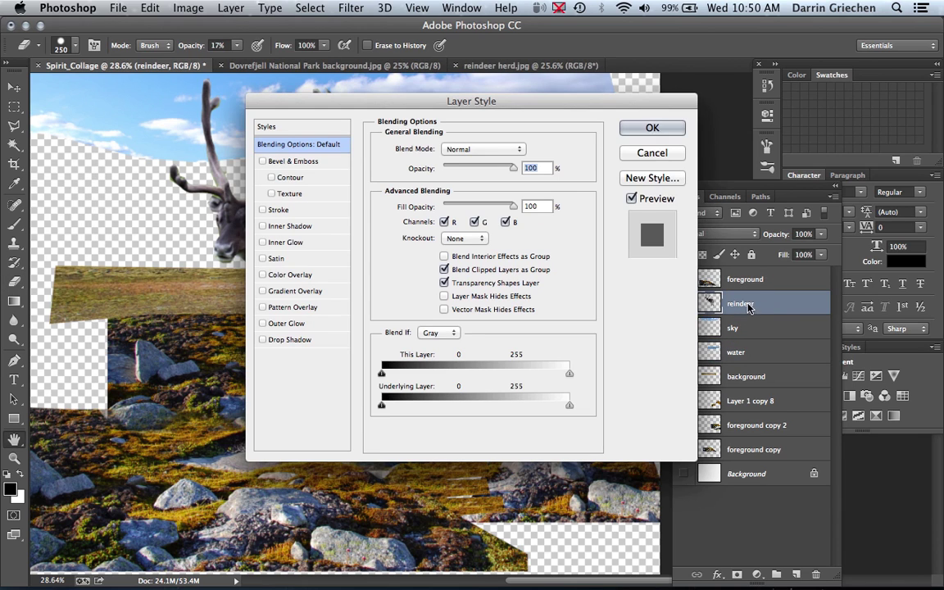
pyautogui.click(652, 154)
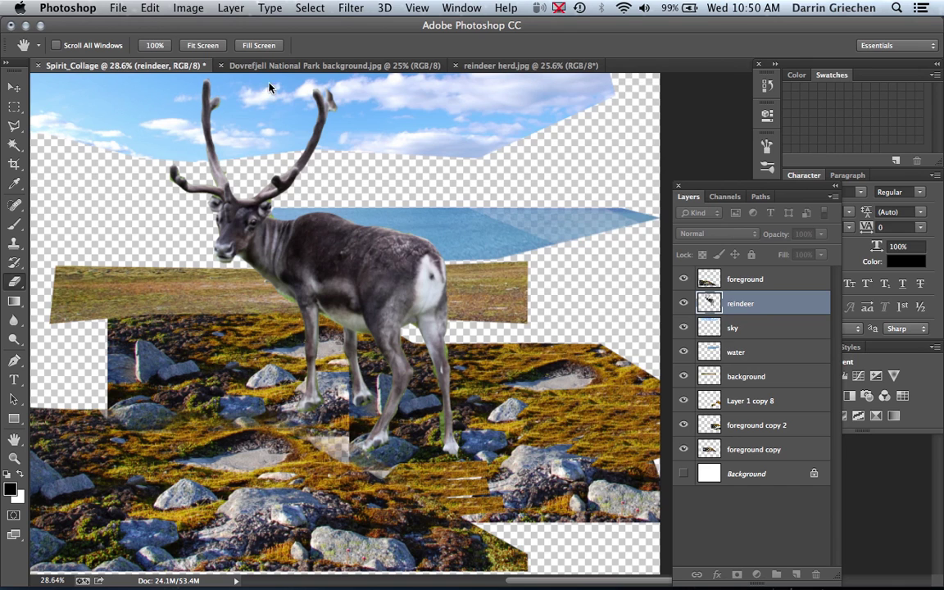
pyautogui.click(153, 8)
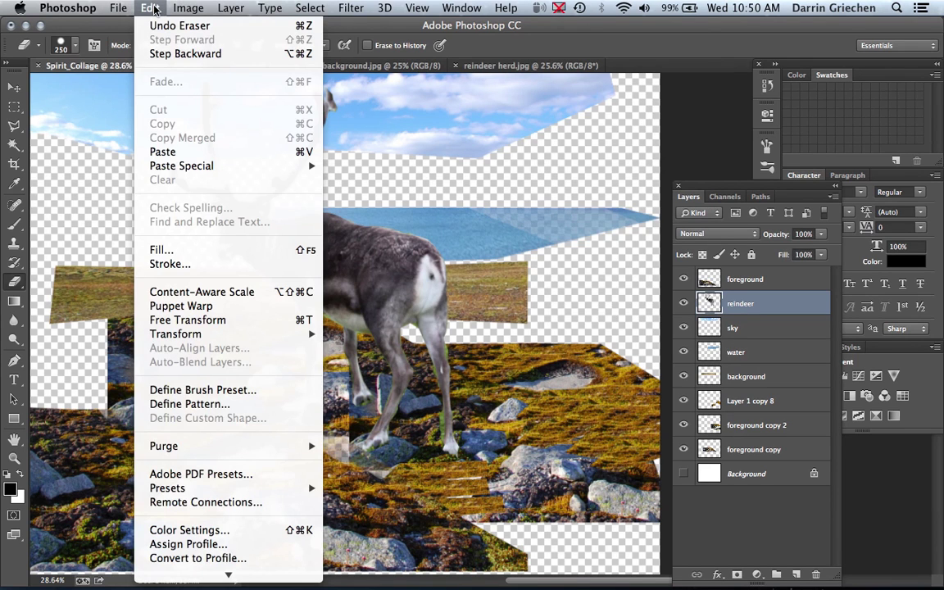
pyautogui.click(164, 26)
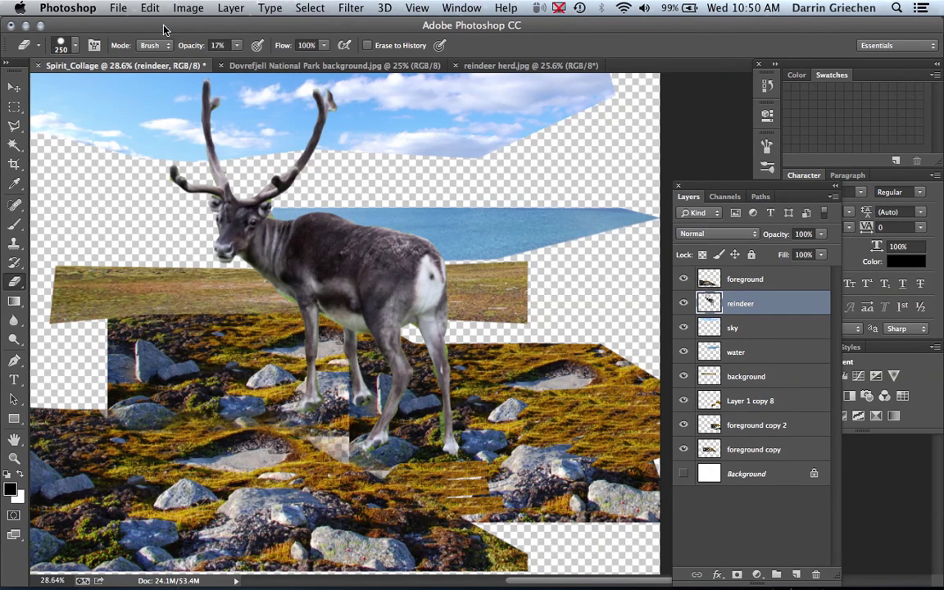
pyautogui.click(14, 88)
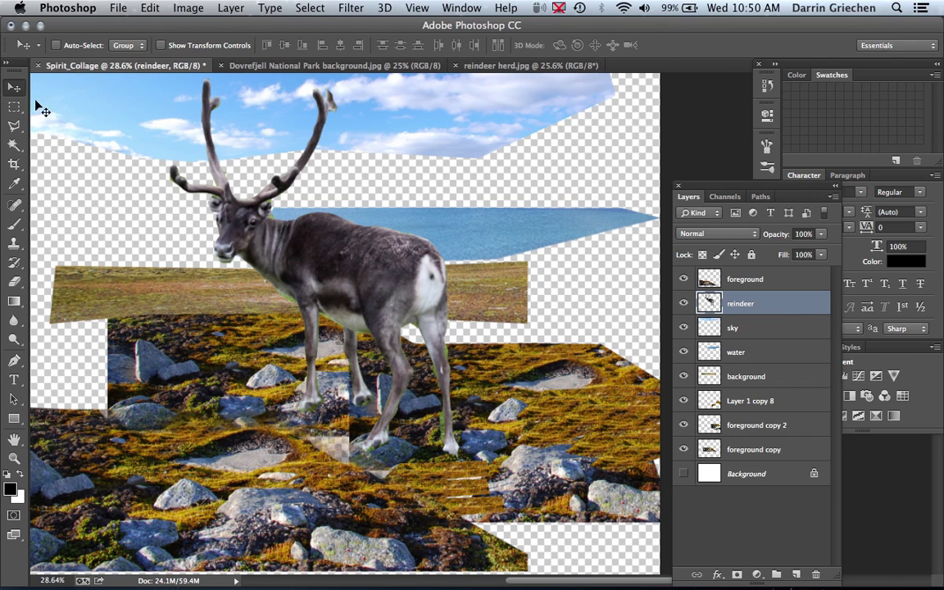
pyautogui.hotkey('ctrl', 't')
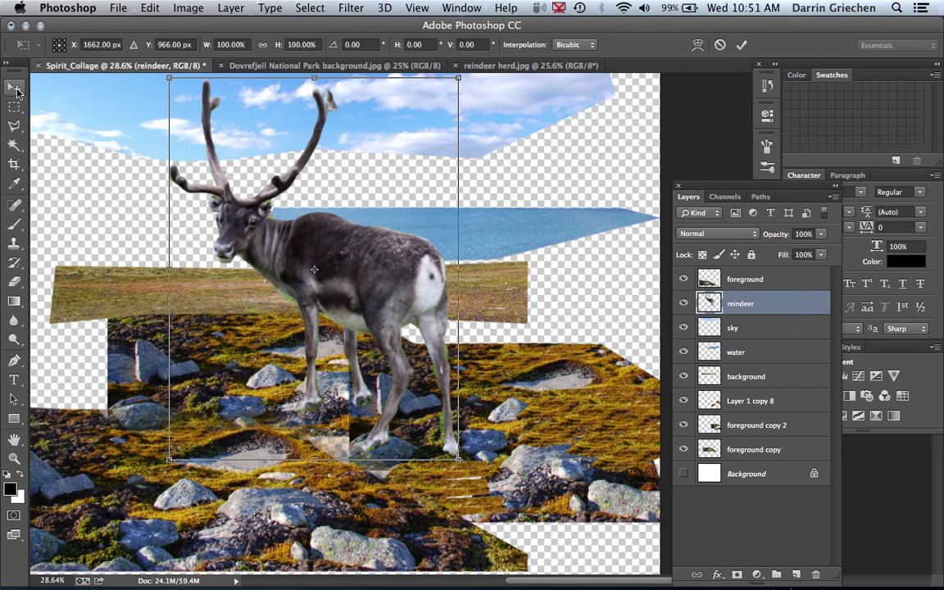
pyautogui.doubleClick(306, 218)
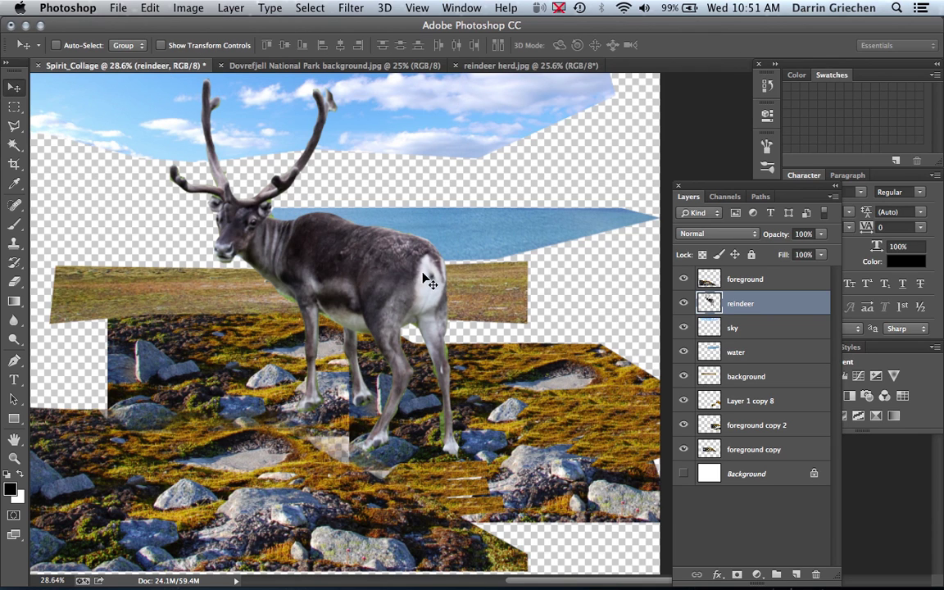
pyautogui.moveTo(373, 245)
pyautogui.mouseDown()
pyautogui.moveTo(402, 269)
pyautogui.moveTo(336, 233)
pyautogui.mouseUp()
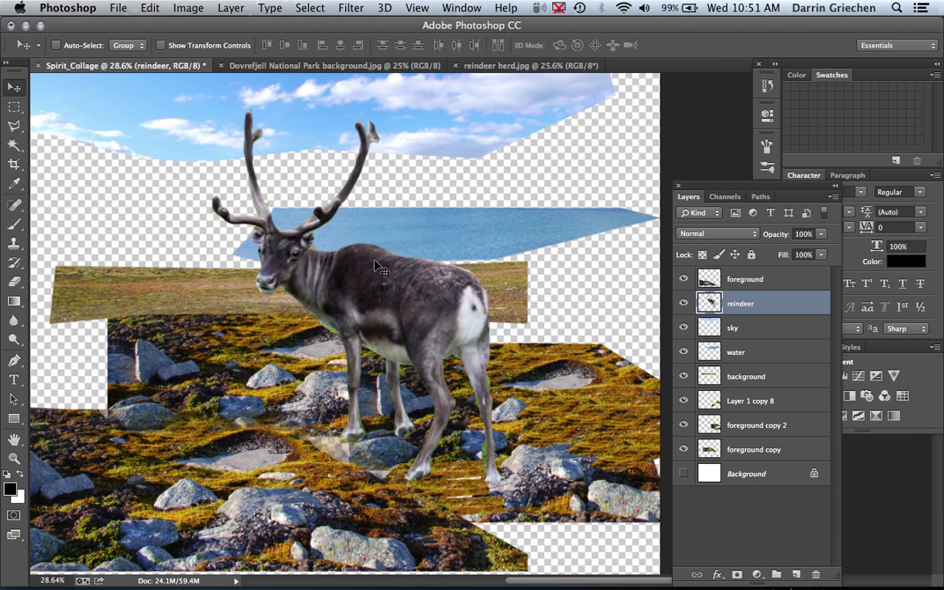
pyautogui.moveTo(442, 284)
pyautogui.mouseDown()
pyautogui.moveTo(478, 298)
pyautogui.moveTo(483, 277)
pyautogui.moveTo(496, 282)
pyautogui.moveTo(501, 272)
pyautogui.mouseUp()
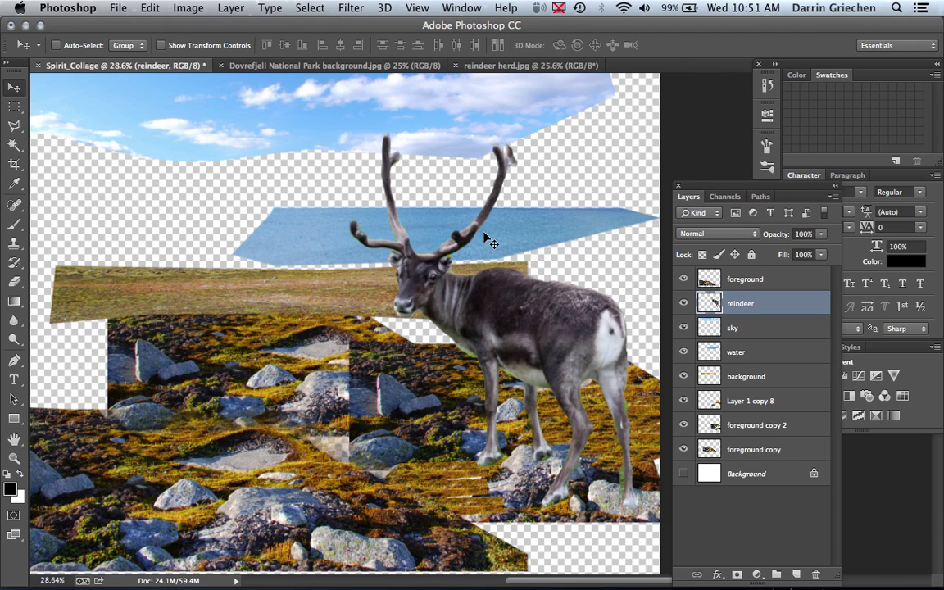
# Scale the reindeer to about 77% and position it on the right-side rocks
pyautogui.hotkey('ctrl', 't')
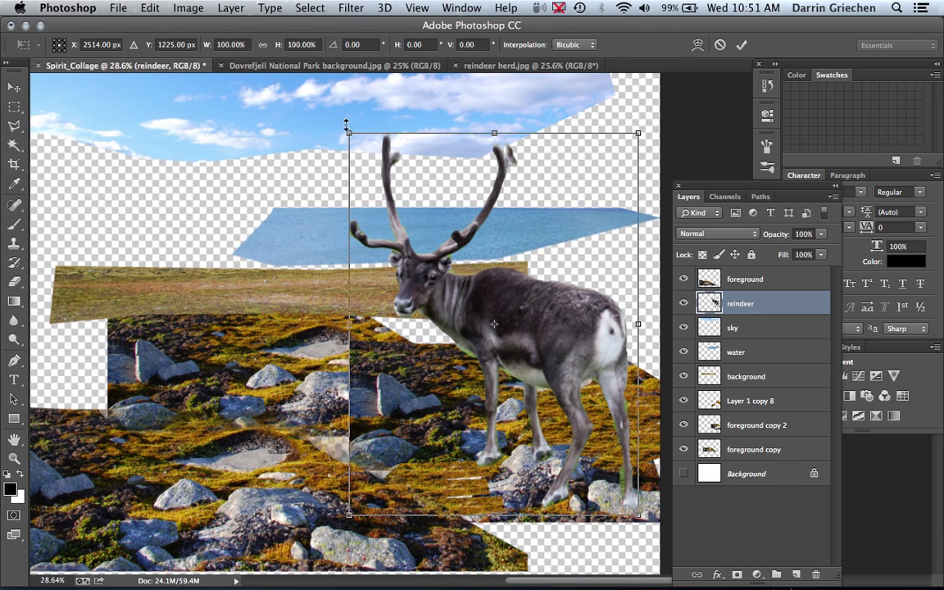
pyautogui.moveTo(350, 134)
pyautogui.mouseDown()
pyautogui.moveTo(438, 224)
pyautogui.moveTo(418, 207)
pyautogui.mouseUp()
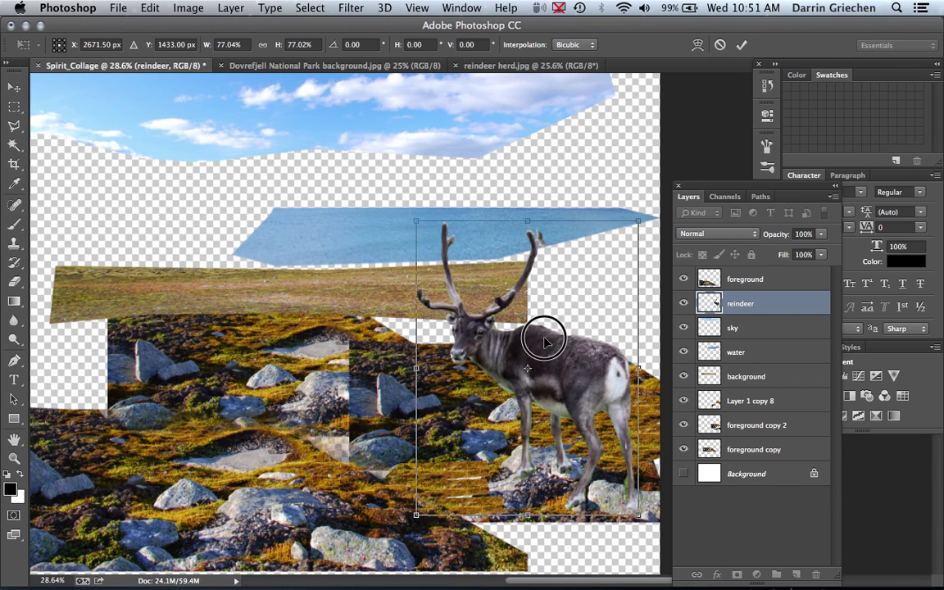
pyautogui.moveTo(543, 333); pyautogui.dragTo(563, 305)
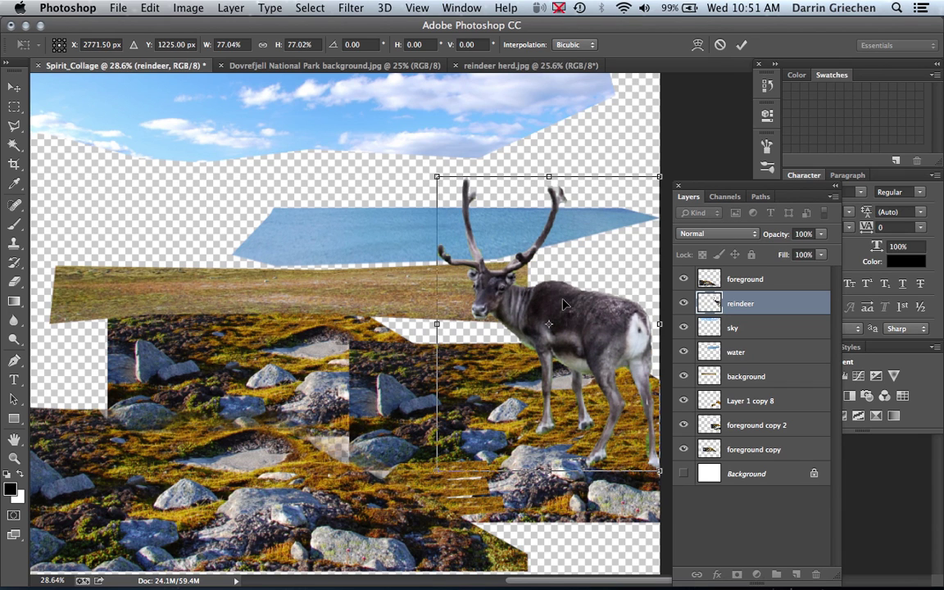
pyautogui.press('Return')
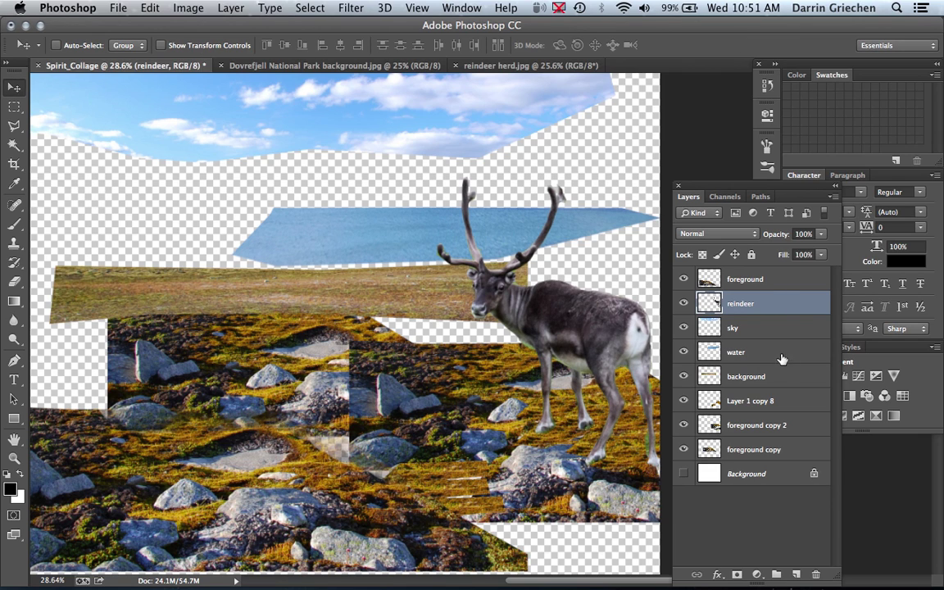
pyautogui.click(766, 279)
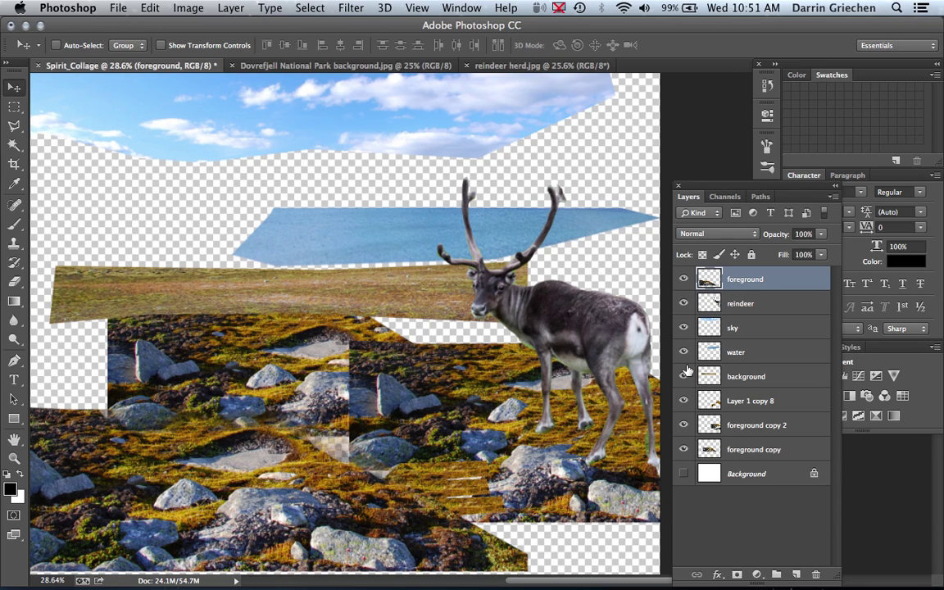